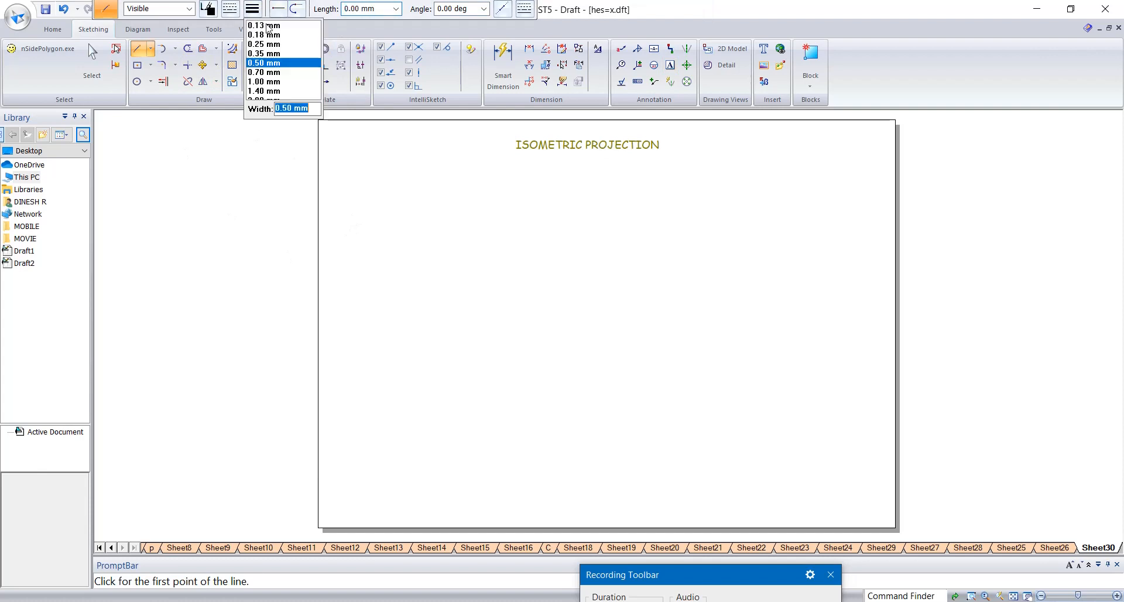
Draw a circle of 50 mm diameter in the upper-left area of the sheet, below the title.
{"action": "left_click_drag", "start_coordinate": [420, 9], "coordinate": [655, 49]}
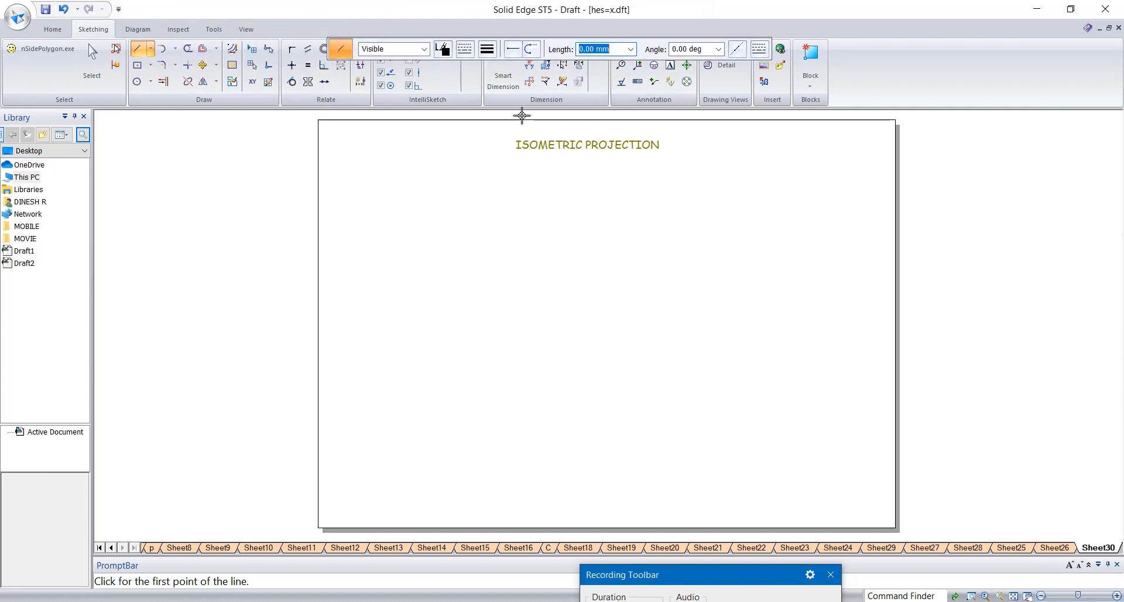
{"action": "left_click", "coordinate": [136, 81]}
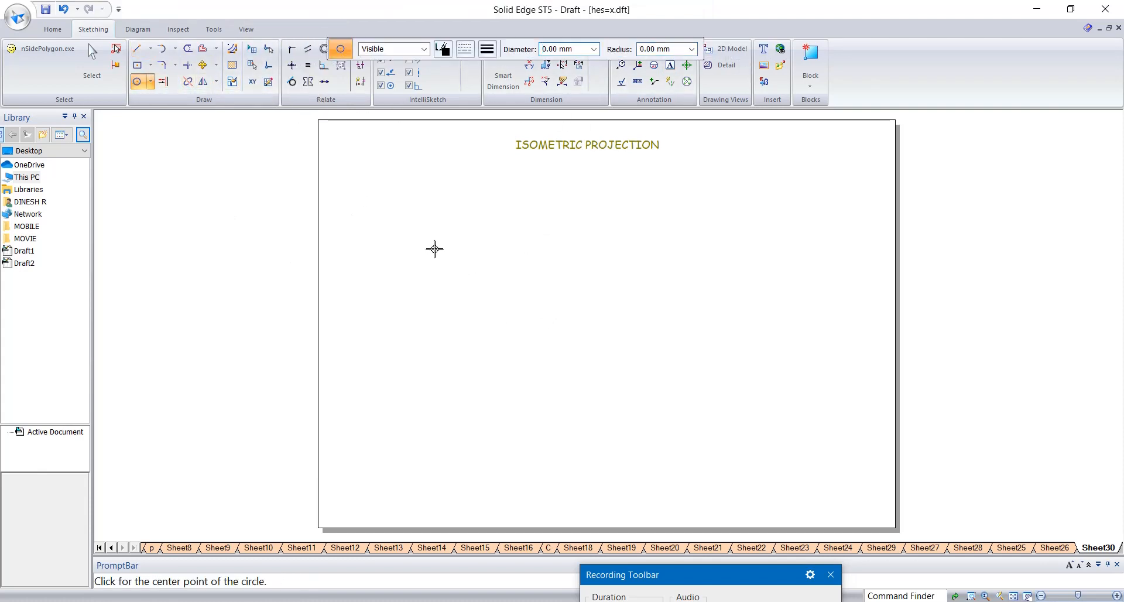
{"action": "left_click", "coordinate": [434, 249]}
{"action": "type", "text": "50"}
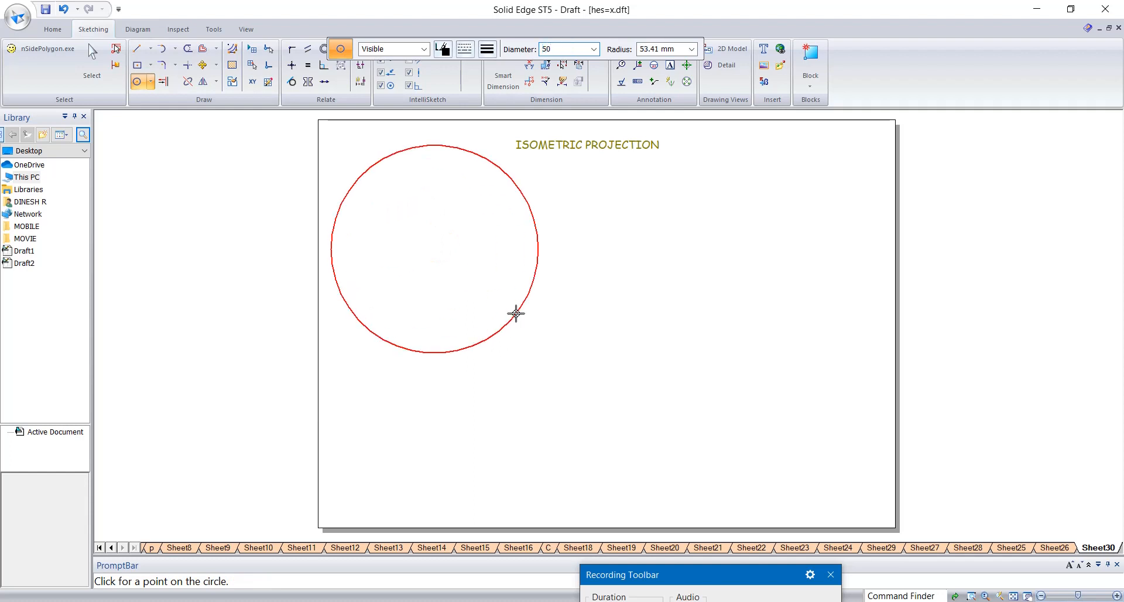
{"action": "key", "text": "Return"}
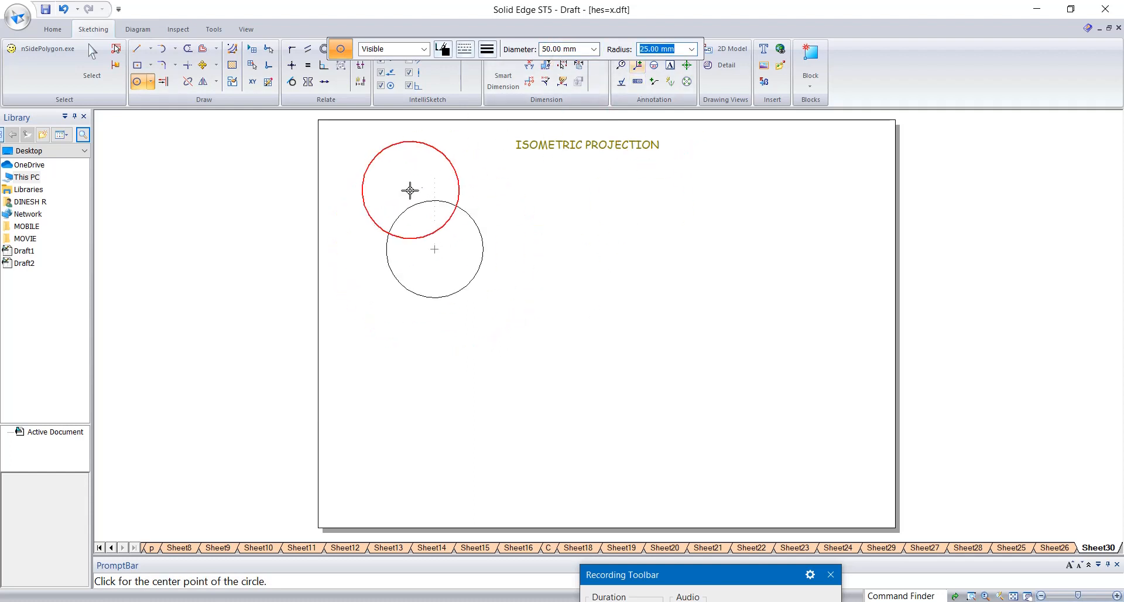
{"action": "key", "text": "Escape"}
Give the 50 mm circle a thicker line width.
{"action": "left_click", "coordinate": [444, 201]}
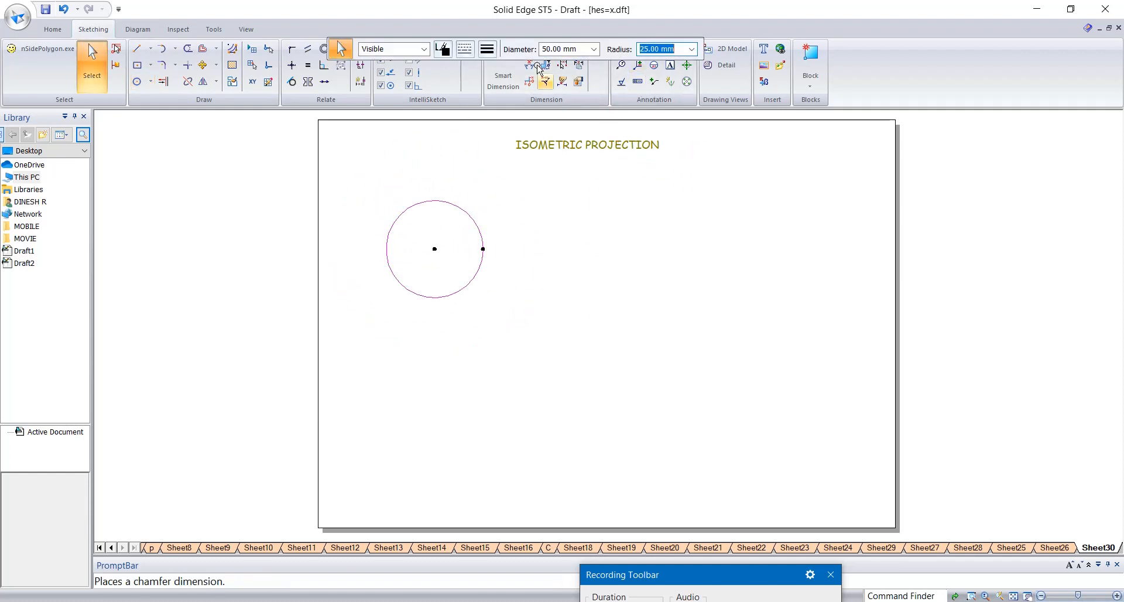
{"action": "left_click", "coordinate": [495, 50]}
{"action": "left_click", "coordinate": [499, 110]}
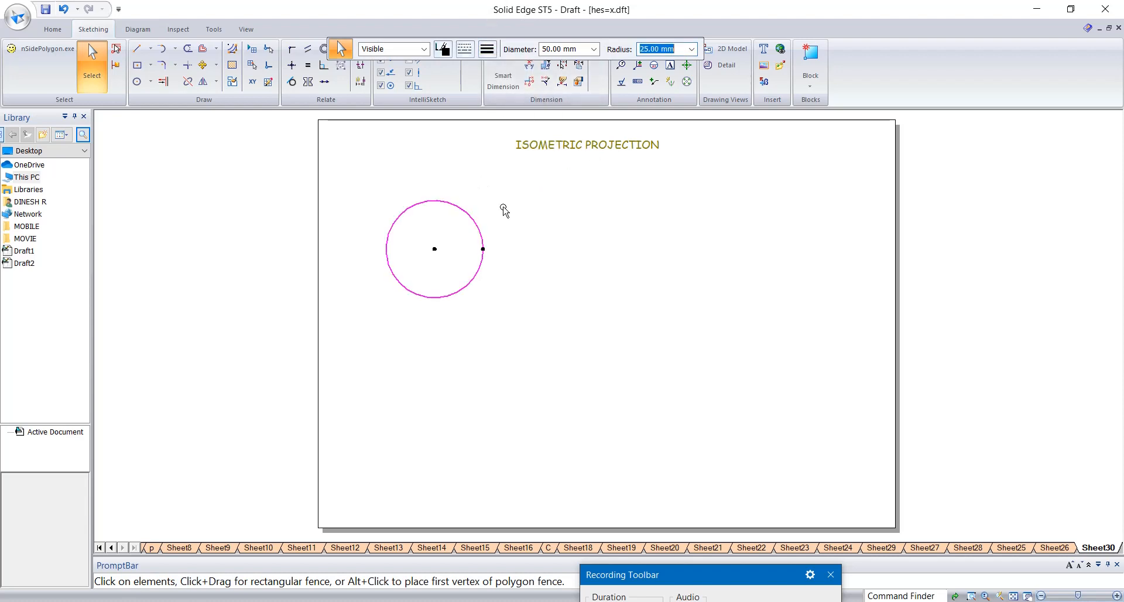
{"action": "left_click", "coordinate": [504, 211]}
Draw a rectangle centred on the circle's centre, with width 50 mm, height 50 mm and angle 0°.
{"action": "left_click", "coordinate": [137, 65]}
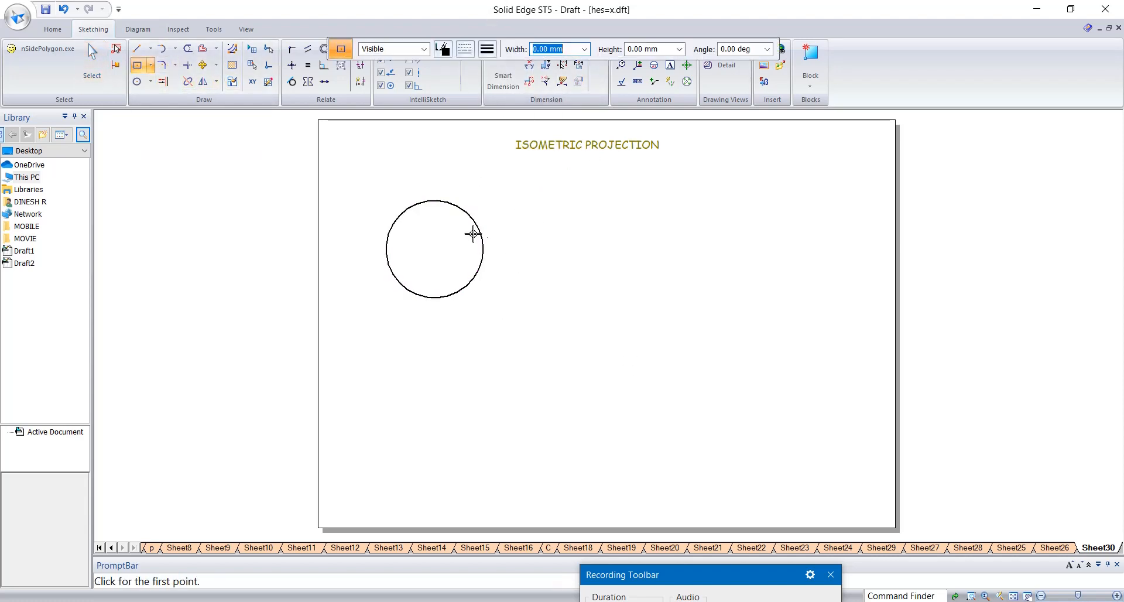
{"action": "left_click", "coordinate": [434, 249]}
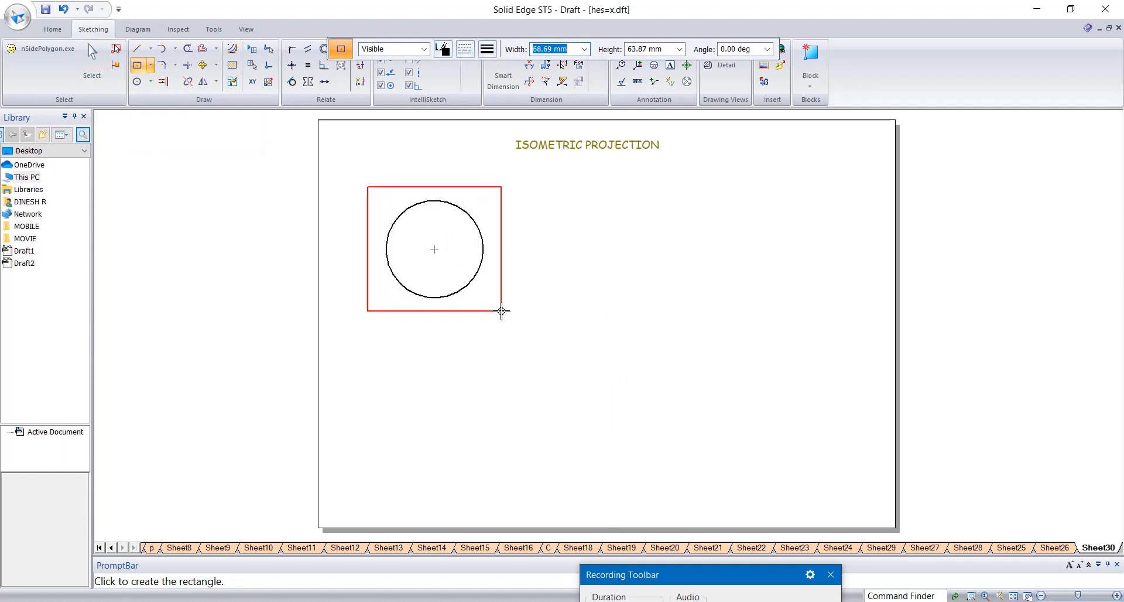
{"action": "type", "text": "50"}
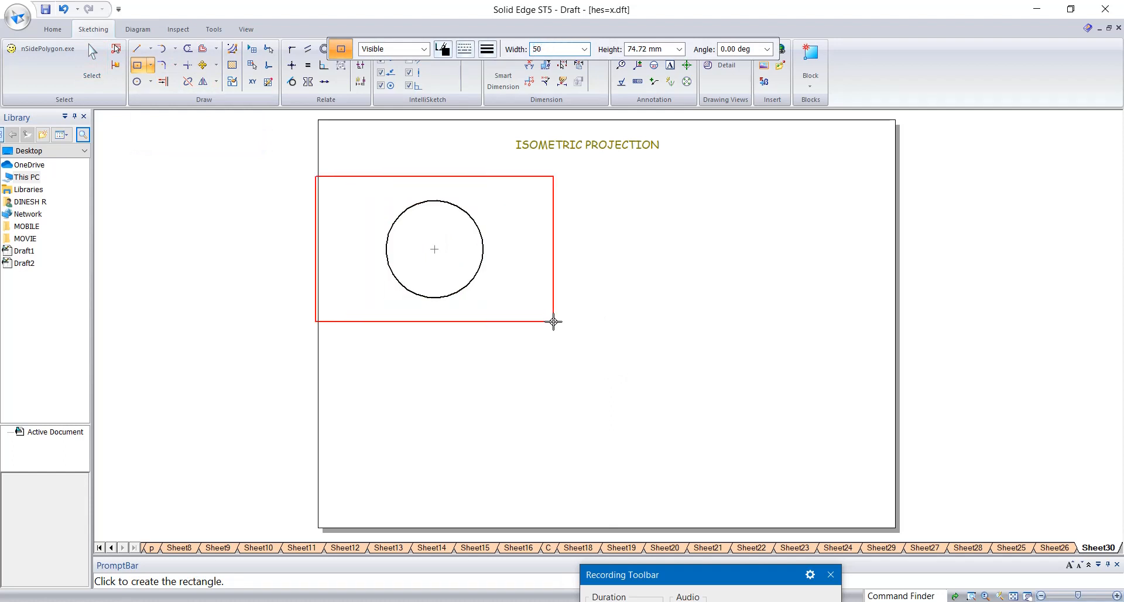
{"action": "key", "text": "Tab"}
{"action": "type", "text": "50"}
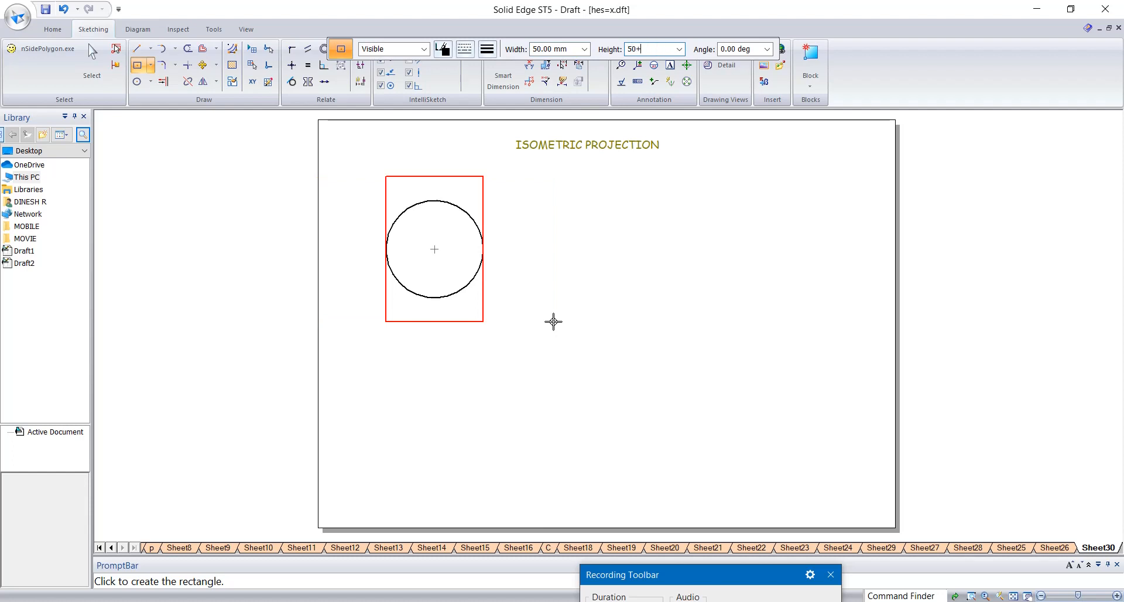
{"action": "key", "text": "Tab"}
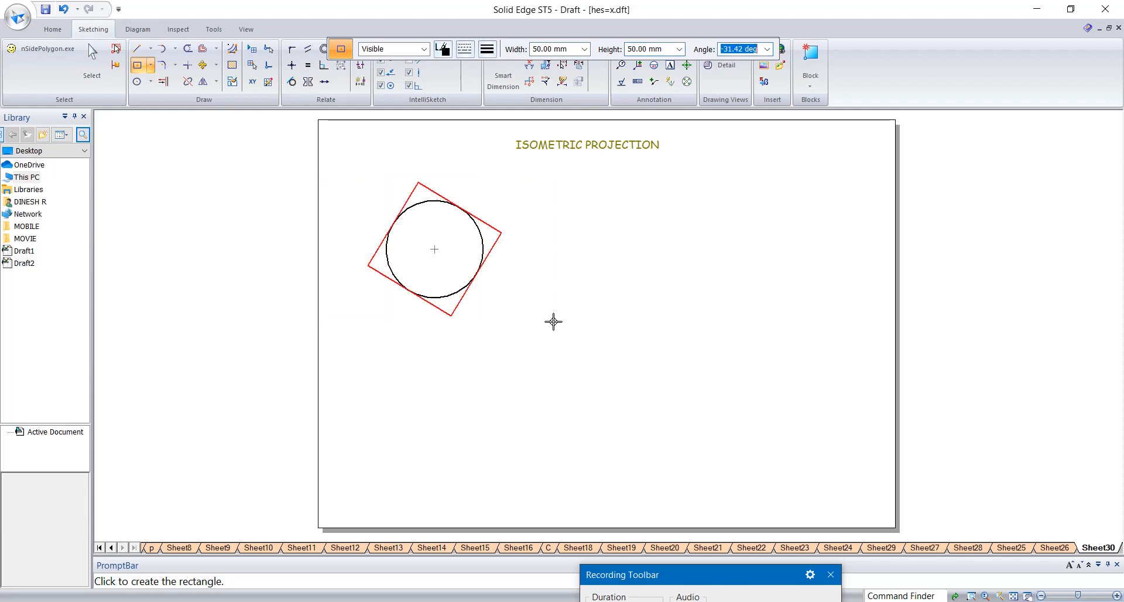
{"action": "type", "text": "0"}
{"action": "key", "text": "Return"}
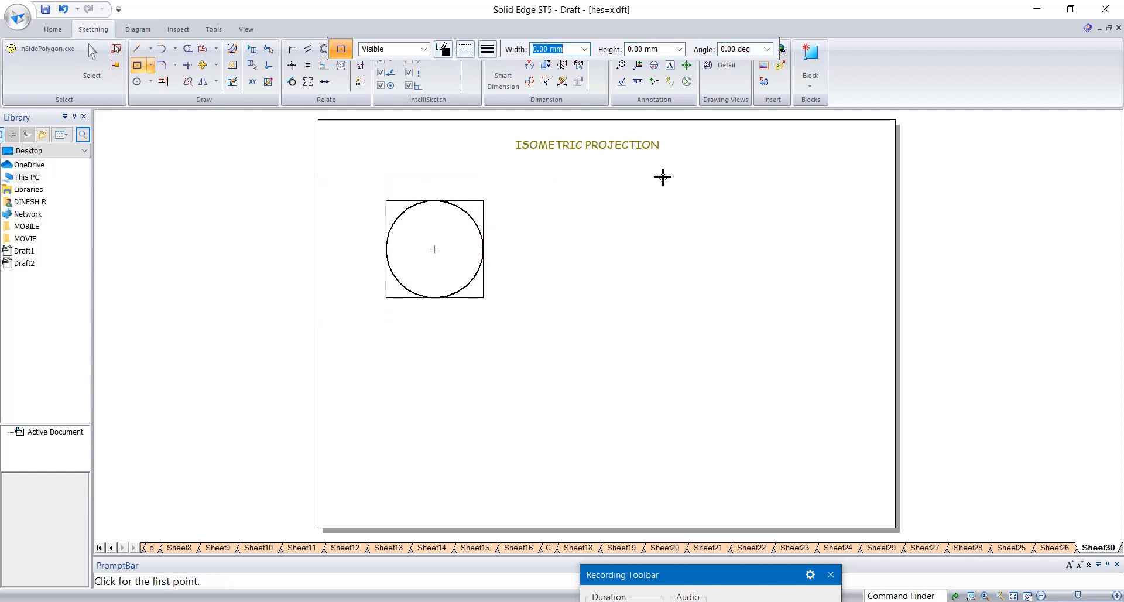
Dimension the square's bottom and left sides and the circle's diameter with Smart Dimension.
{"action": "left_click", "coordinate": [503, 75]}
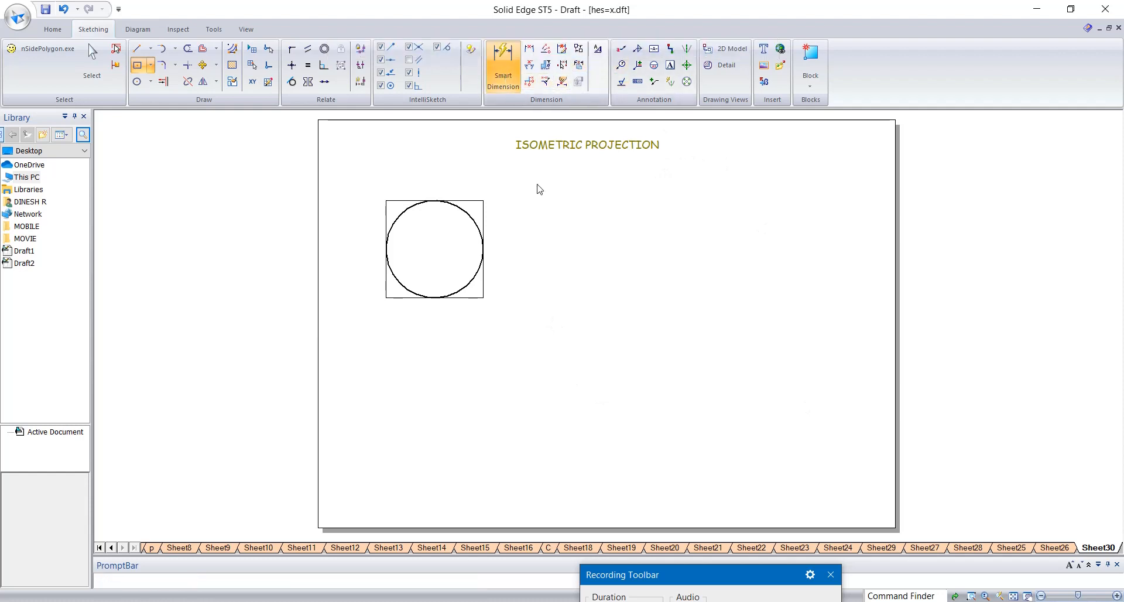
{"action": "left_click", "coordinate": [470, 297]}
{"action": "left_click", "coordinate": [445, 318]}
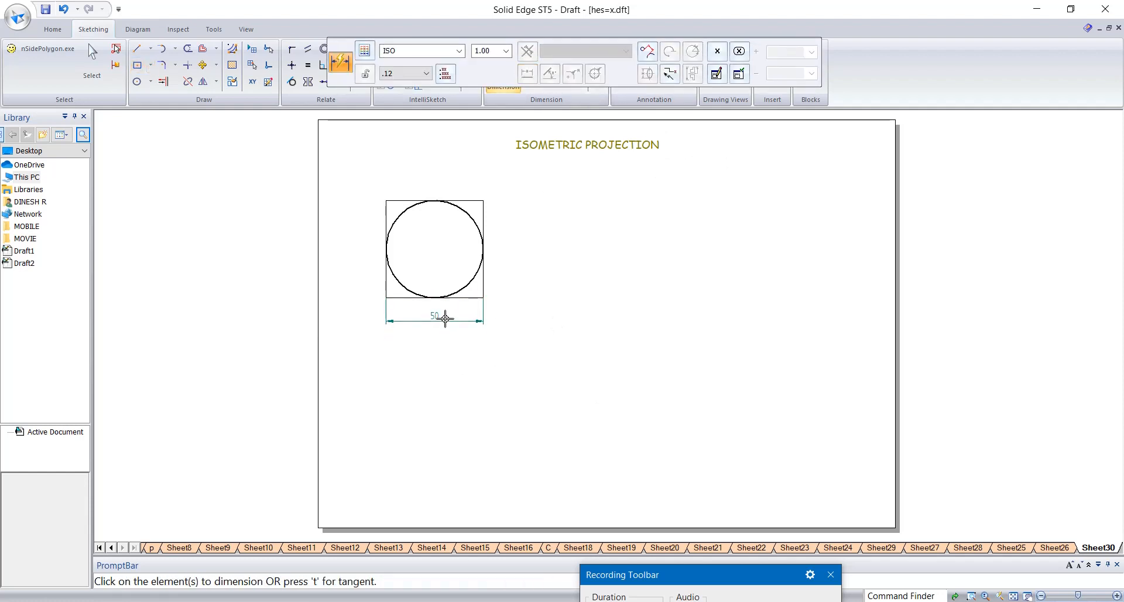
{"action": "left_click", "coordinate": [386, 269]}
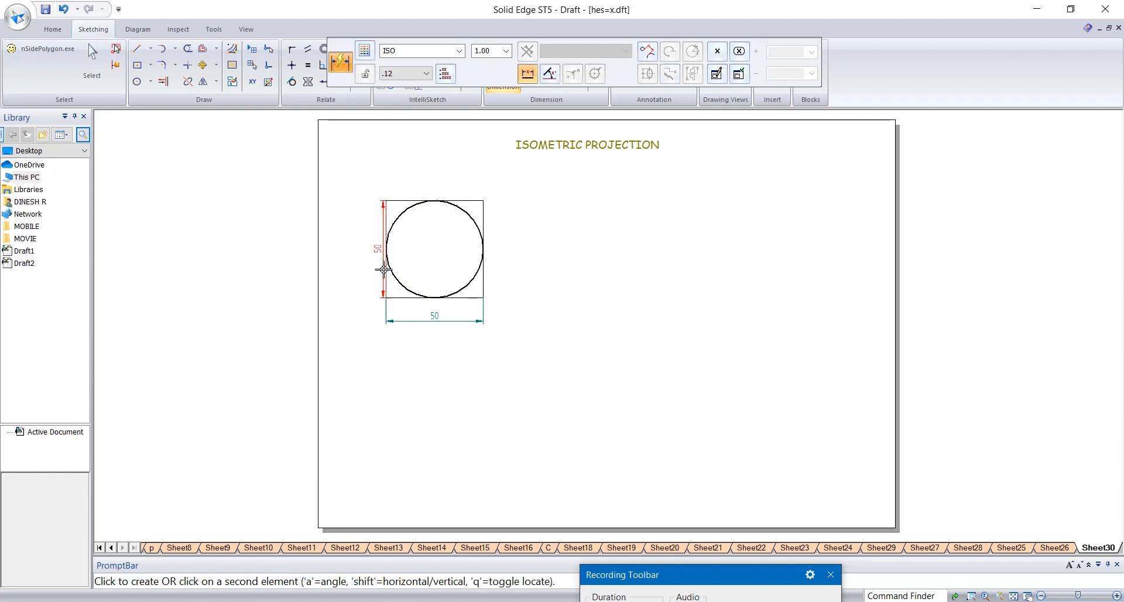
{"action": "left_click", "coordinate": [368, 261]}
{"action": "left_click", "coordinate": [476, 225]}
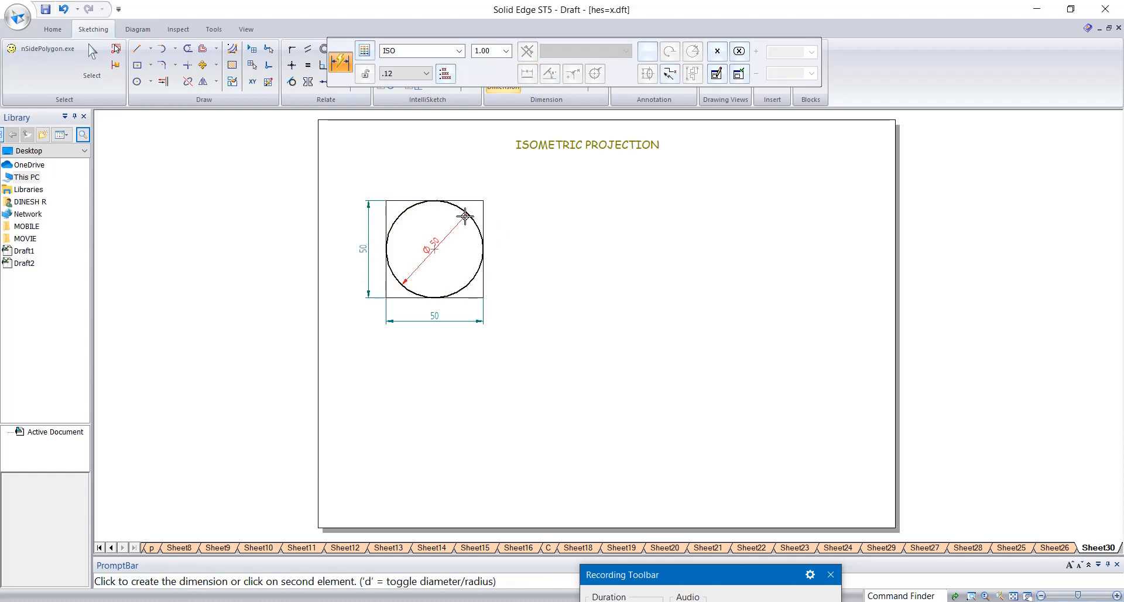
{"action": "left_click", "coordinate": [510, 210]}
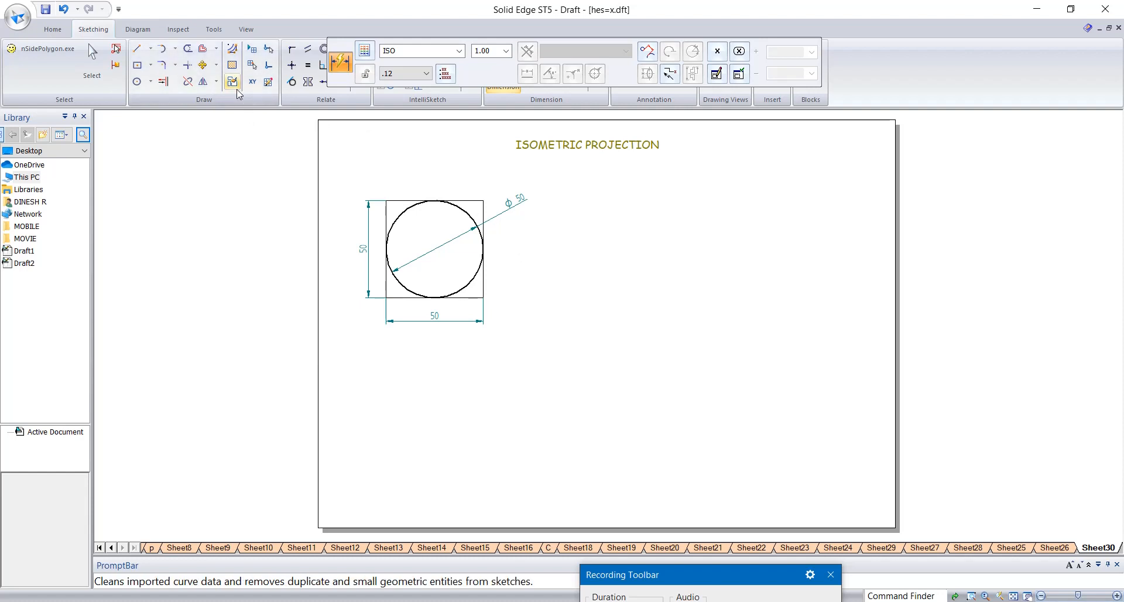
Draw two connected lines in the sheet's right half, the first 50 mm at 30° and the second 50 mm at 150°.
{"action": "left_click", "coordinate": [138, 49]}
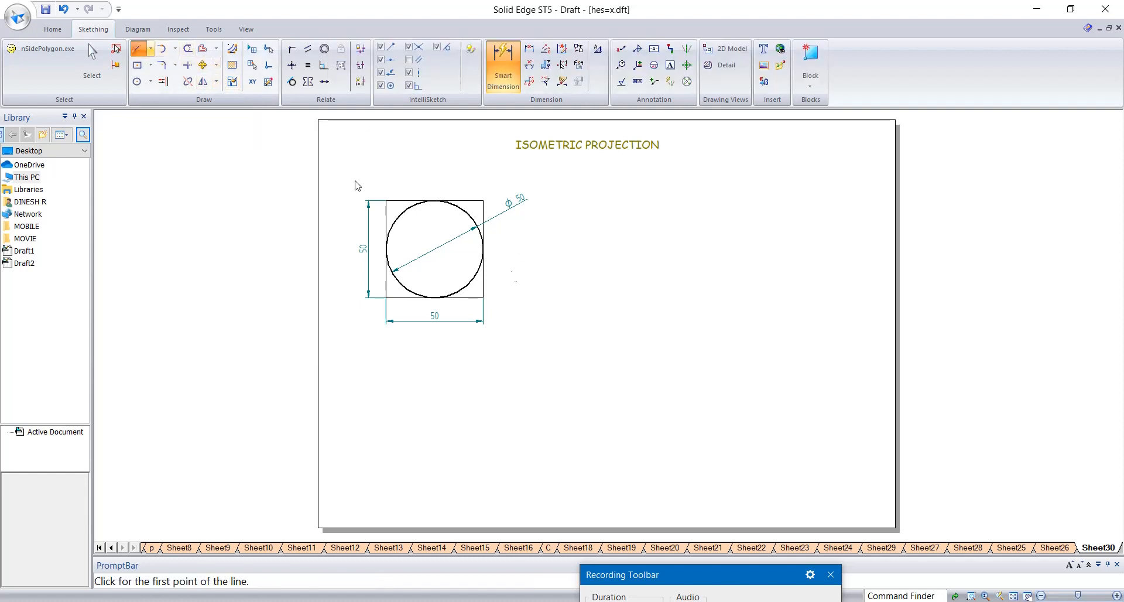
{"action": "left_click", "coordinate": [659, 319]}
{"action": "type", "text": "50"}
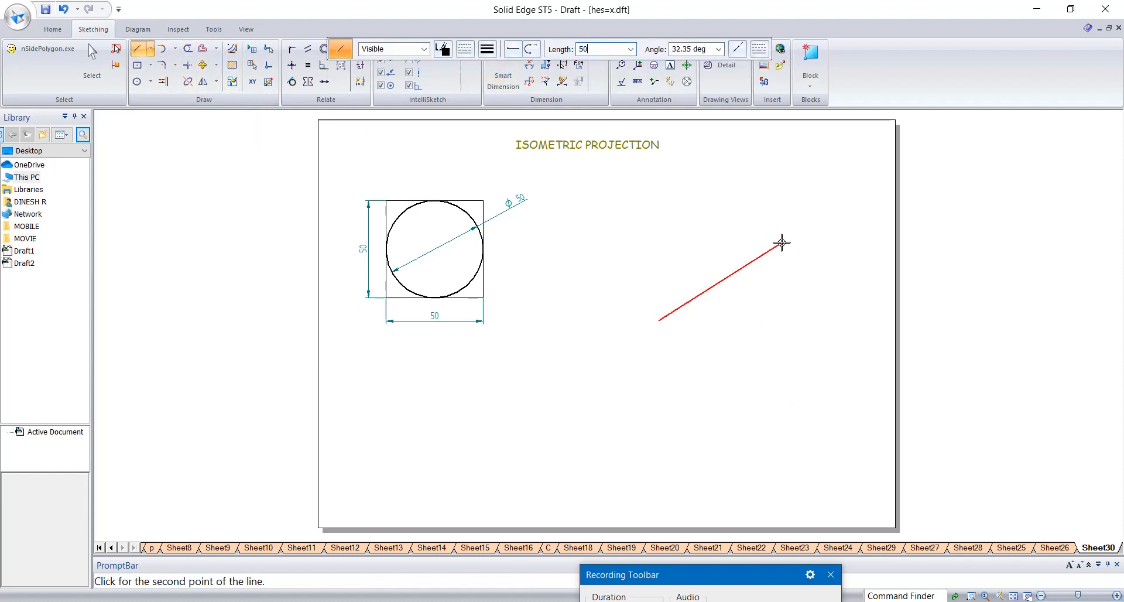
{"action": "key", "text": "Tab"}
{"action": "type", "text": "30"}
{"action": "key", "text": "Return"}
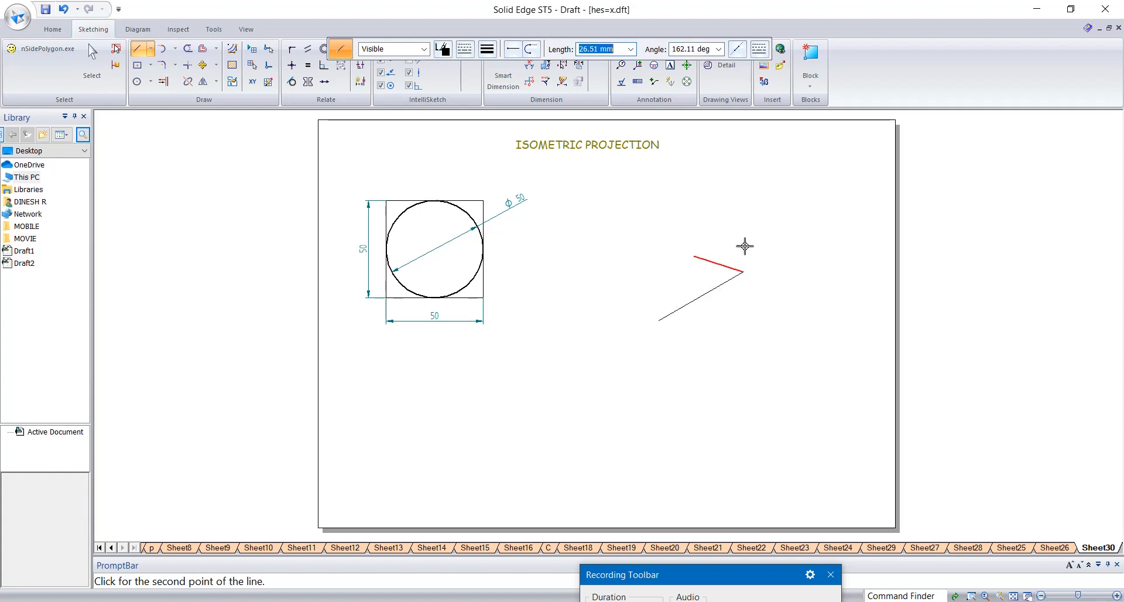
{"action": "type", "text": "50"}
{"action": "key", "text": "Tab"}
{"action": "type", "text": "150"}
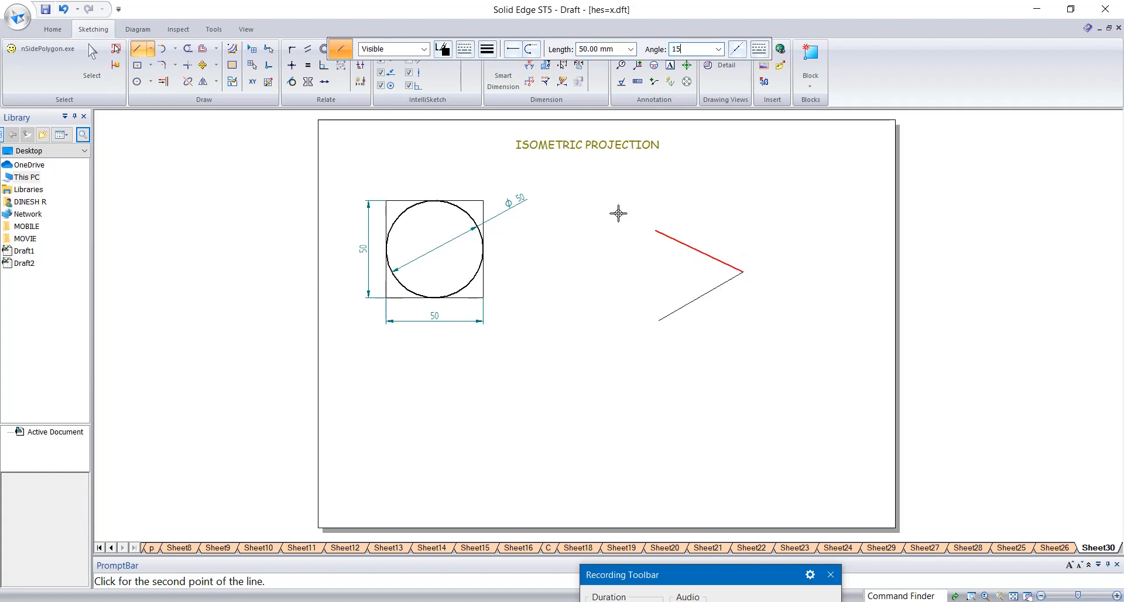
{"action": "key", "text": "Return"}
Continue with a 50 mm line down to the left, parallel to the first line, and close the rhombus at its bottom vertex.
{"action": "type", "text": "50"}
{"action": "key", "text": "Tab"}
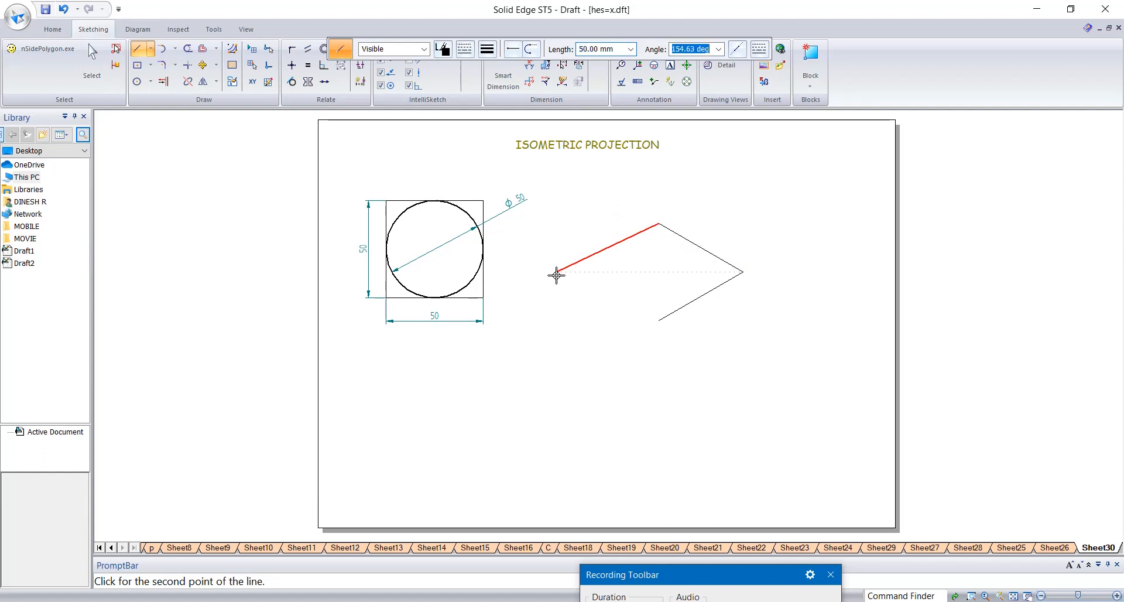
{"action": "type", "text": "150"}
{"action": "key", "text": "Return"}
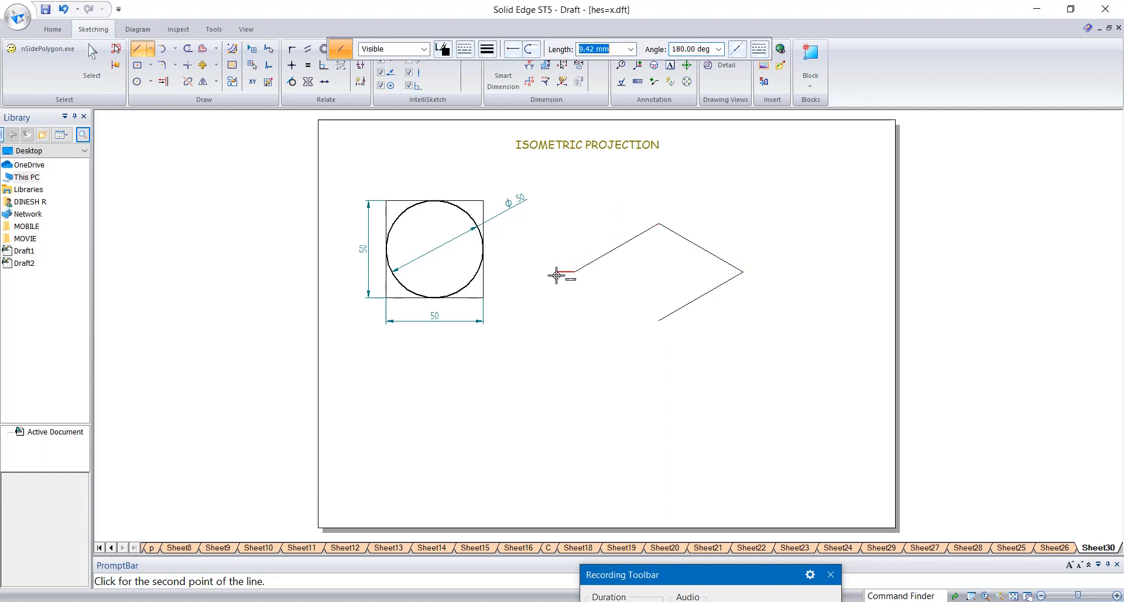
{"action": "left_click", "coordinate": [658, 322]}
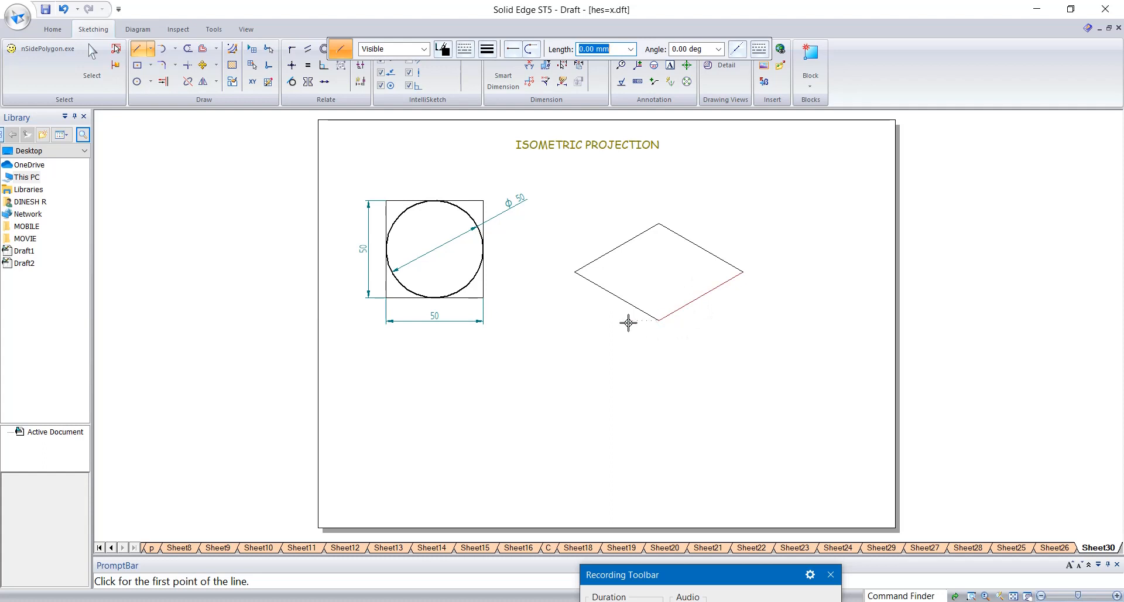
Draw a horizontal line through the rhombus's bottom vertex and dimension the angles between it and both lower sides.
{"action": "left_click", "coordinate": [601, 321]}
{"action": "left_click", "coordinate": [727, 320]}
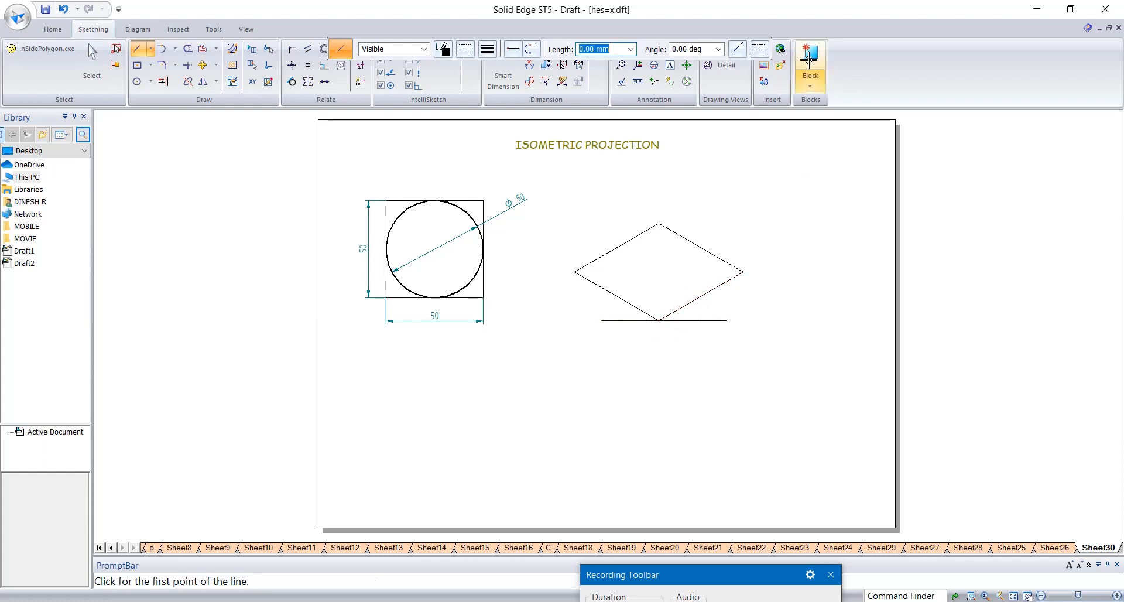
{"action": "left_click", "coordinate": [530, 65]}
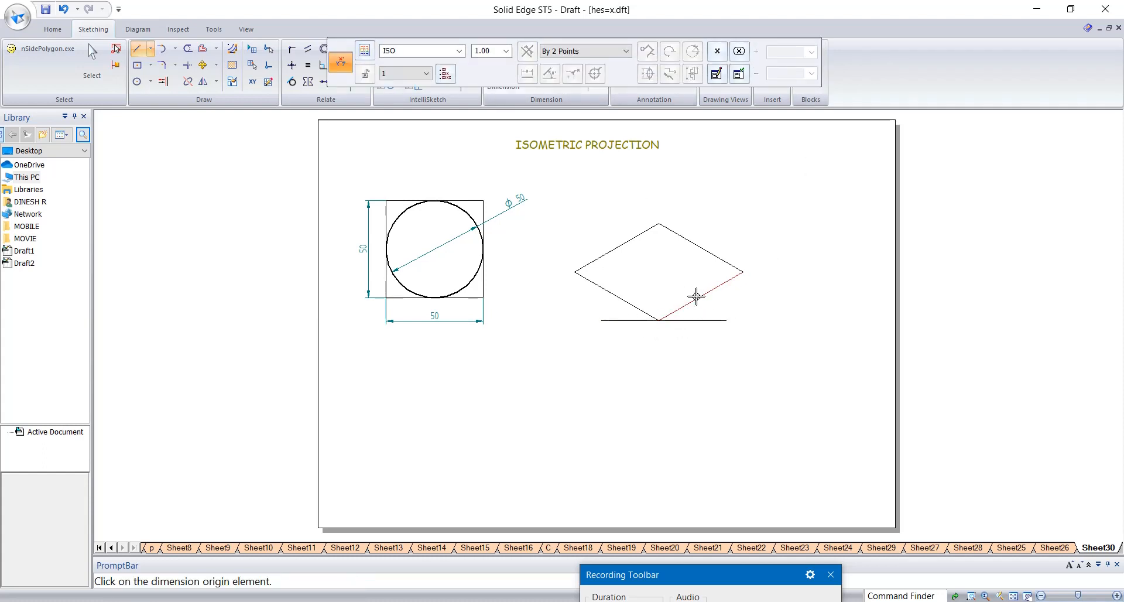
{"action": "left_click", "coordinate": [695, 321]}
{"action": "left_click", "coordinate": [696, 320]}
{"action": "left_click", "coordinate": [715, 309]}
{"action": "right_click", "coordinate": [716, 308]}
{"action": "left_click", "coordinate": [628, 301]}
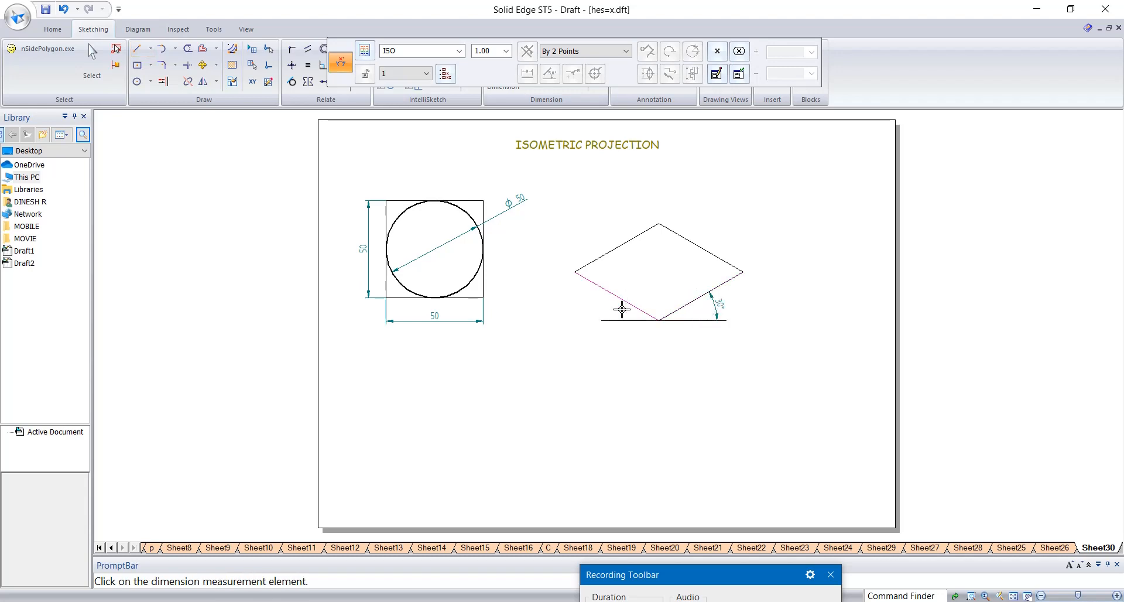
{"action": "left_click", "coordinate": [615, 321]}
{"action": "left_click", "coordinate": [587, 305]}
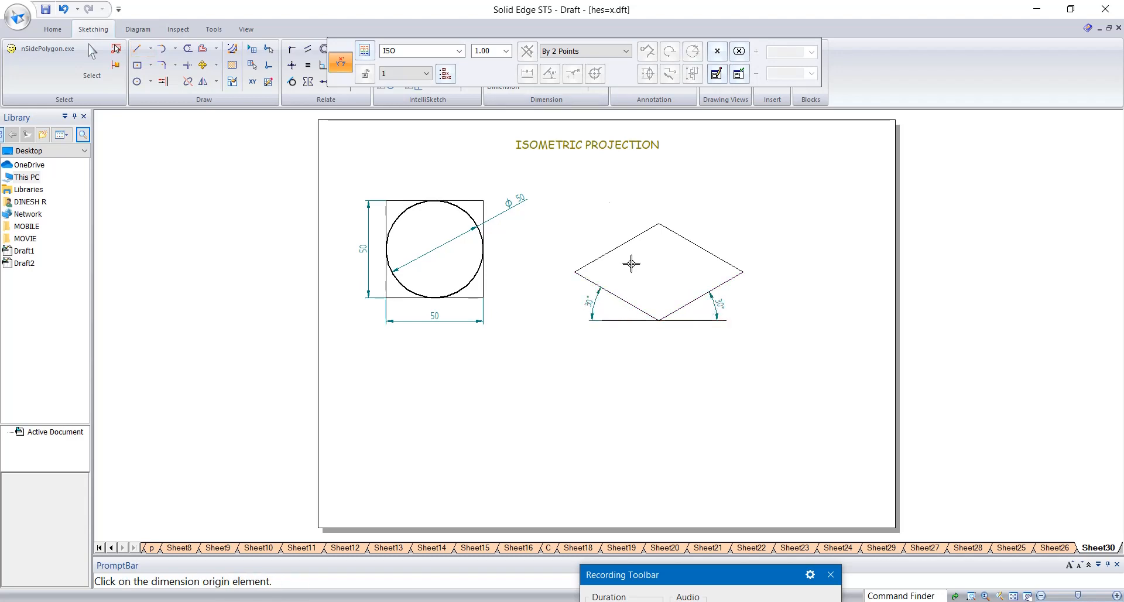
Draw the rhombus's horizontal diagonal and a line from its bottom vertex to the midpoint of the upper-right side.
{"action": "left_click", "coordinate": [136, 48]}
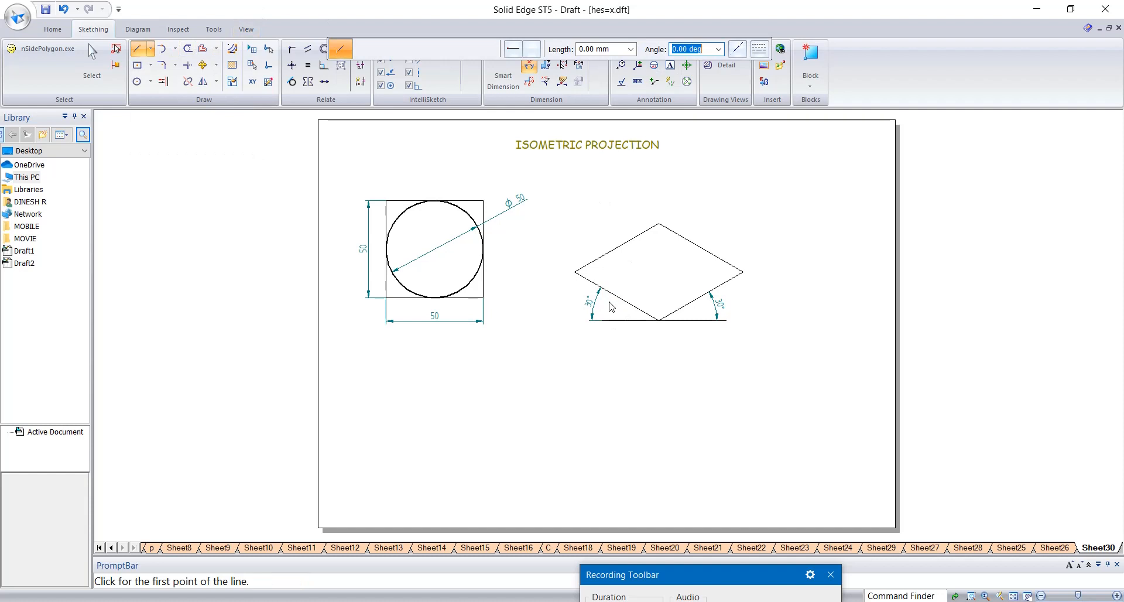
{"action": "left_click", "coordinate": [575, 271]}
{"action": "left_click", "coordinate": [743, 272]}
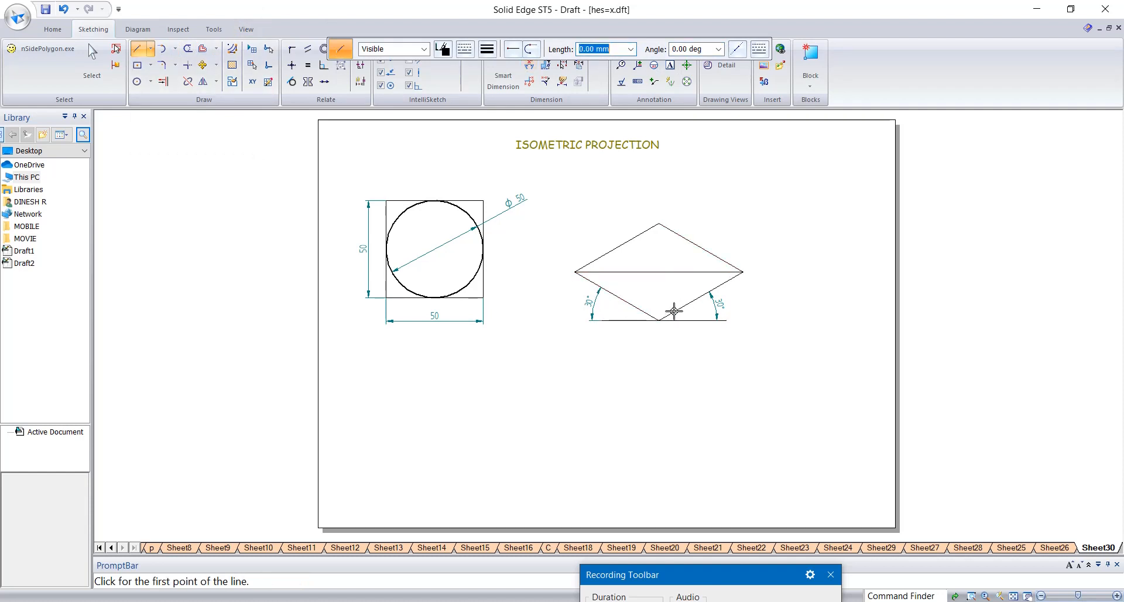
{"action": "left_click", "coordinate": [660, 320]}
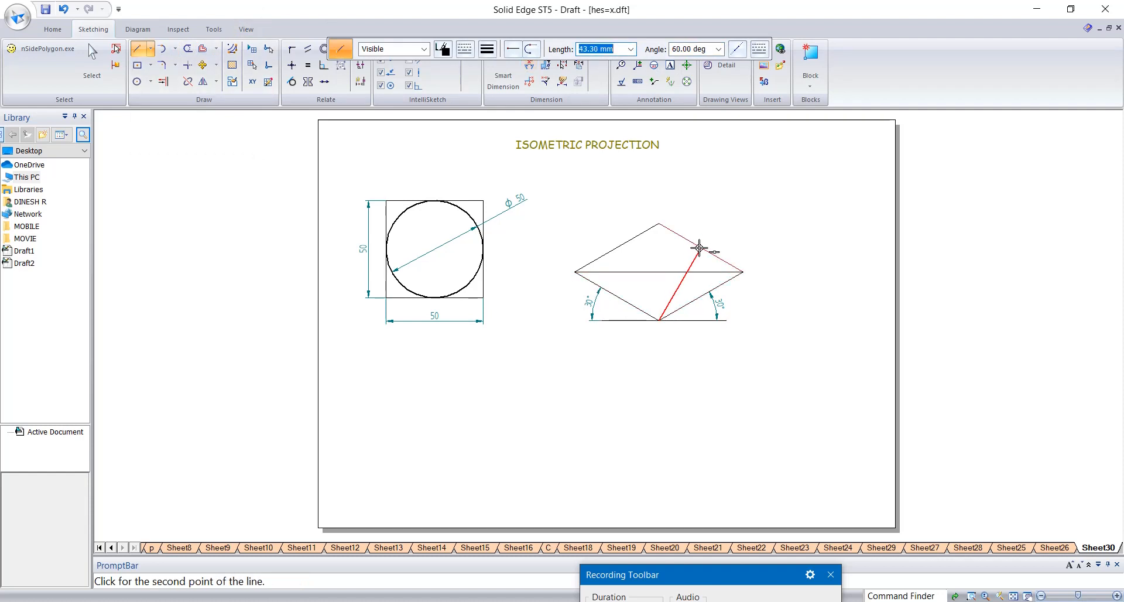
{"action": "left_click_drag", "start_coordinate": [427, 39], "coordinate": [463, 1]}
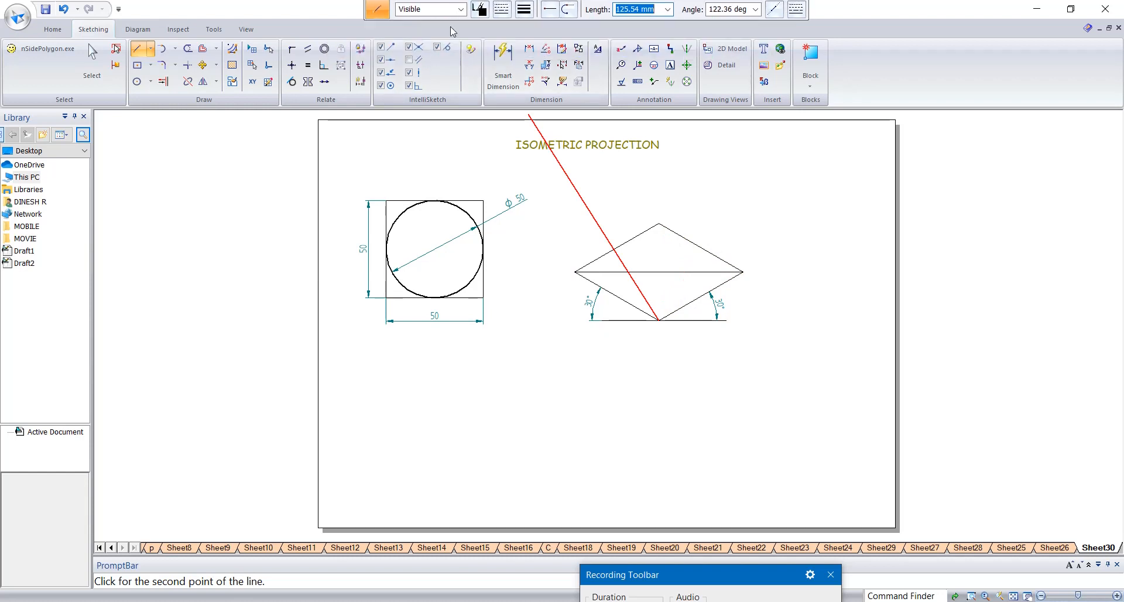
{"action": "left_click", "coordinate": [698, 247]}
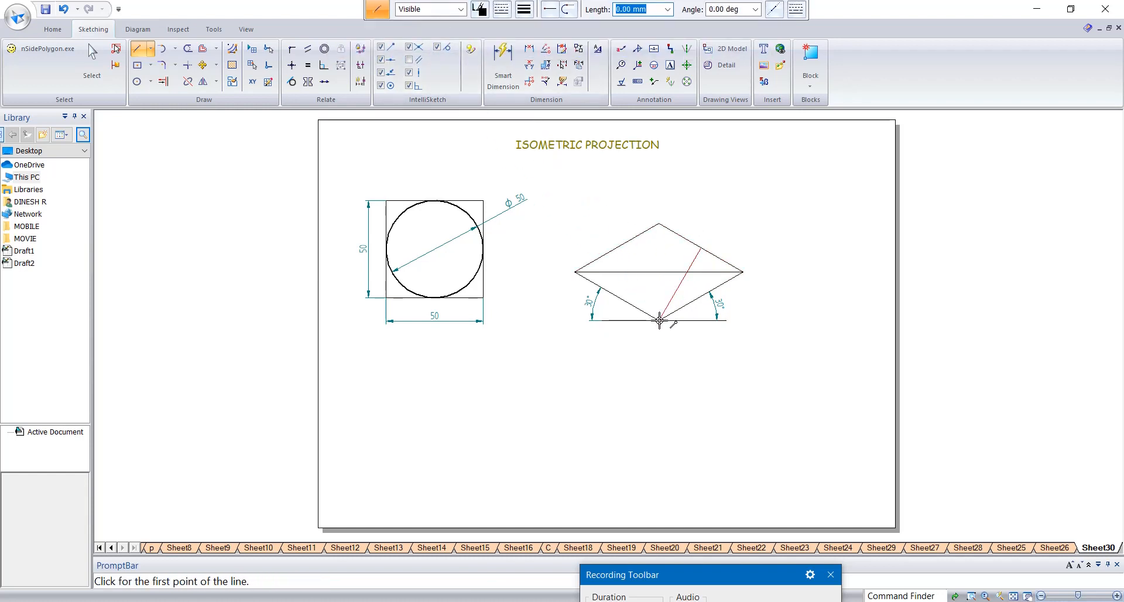
Draw the rhombus's vertical diagonal and a line from its top vertex to the midpoint of the lower-right side.
{"action": "left_click", "coordinate": [660, 320]}
{"action": "left_click", "coordinate": [659, 224]}
{"action": "left_click", "coordinate": [659, 224]}
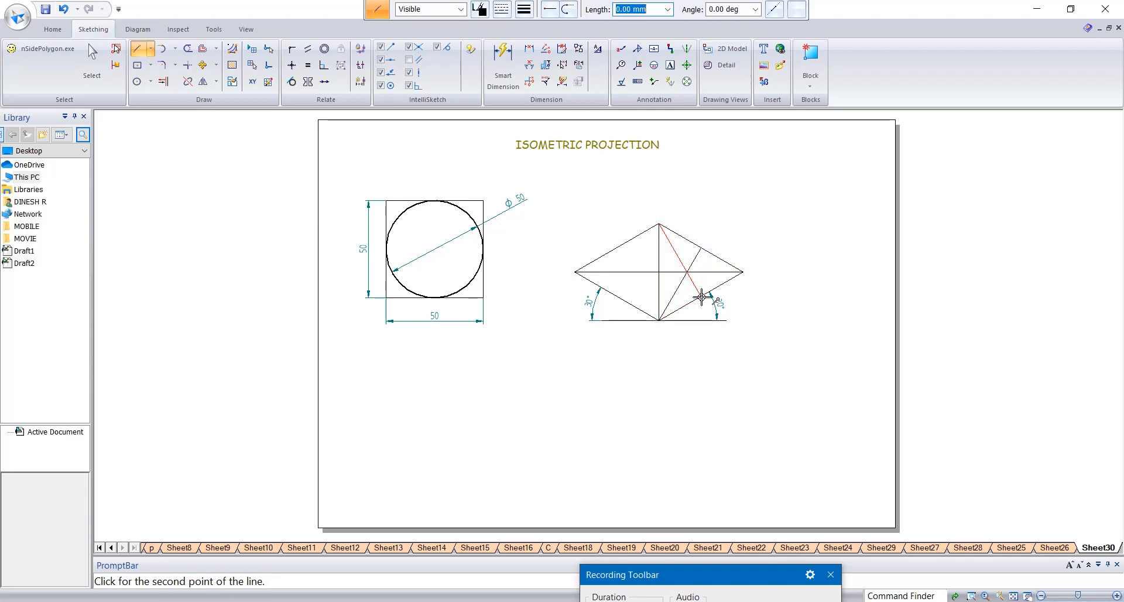
{"action": "left_click", "coordinate": [702, 297]}
{"action": "key", "text": "Escape"}
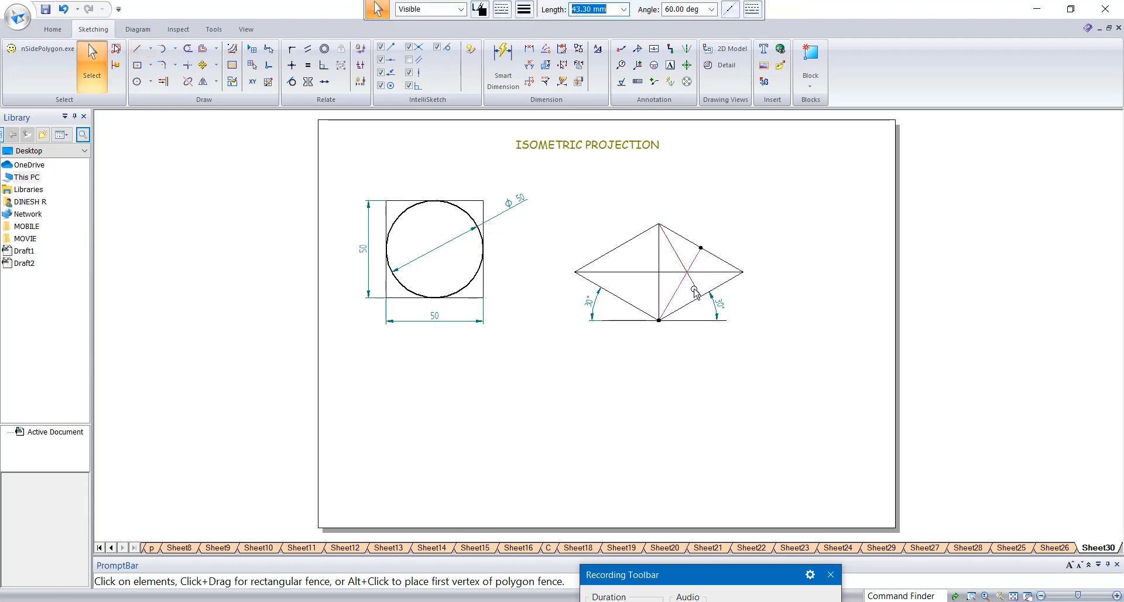
Mirror the two construction lines in the rhombus's right half about its vertical diagonal.
{"action": "left_click", "coordinate": [203, 81]}
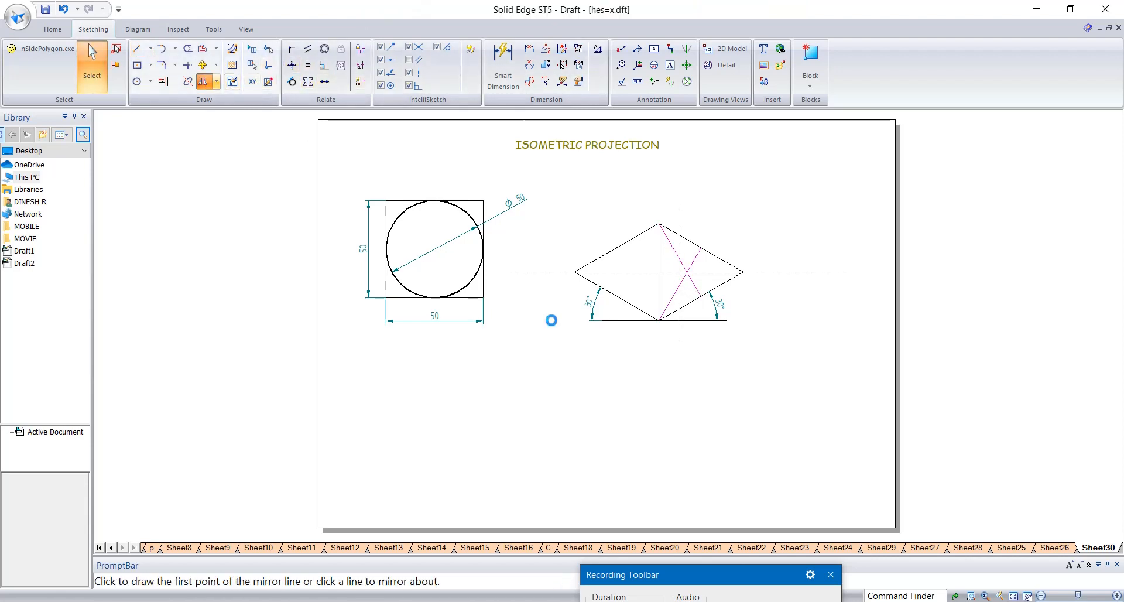
{"action": "left_click", "coordinate": [658, 293]}
{"action": "key", "text": "Escape"}
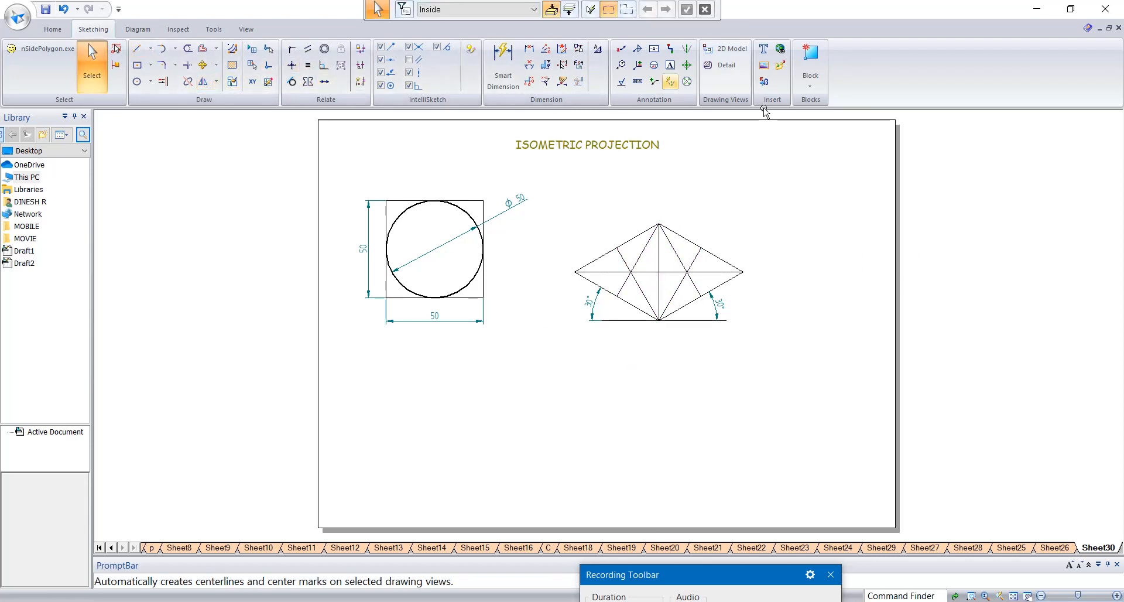
Draw a thicker arc centred on the rhombus's bottom vertex, from the midpoint of the upper-left side to the midpoint of the upper-right side.
{"action": "left_click", "coordinate": [175, 50]}
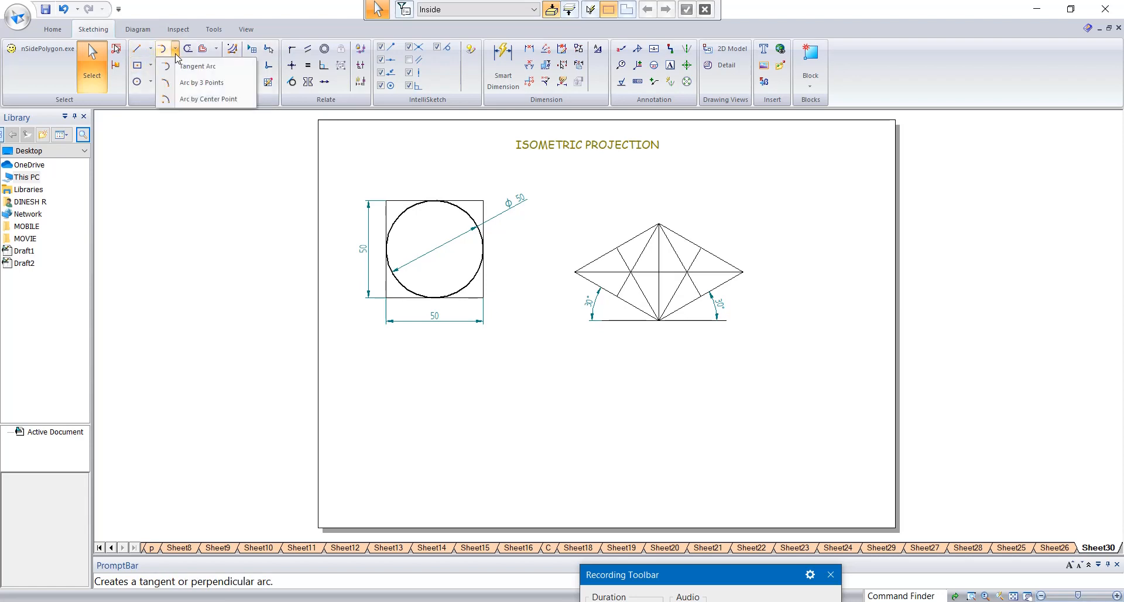
{"action": "left_click", "coordinate": [194, 99]}
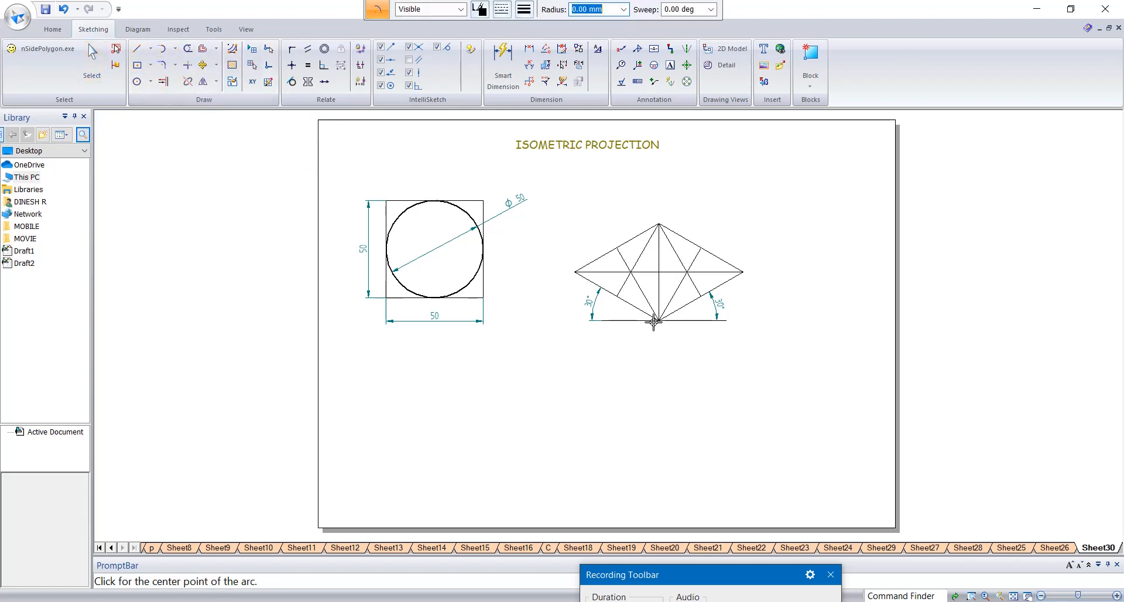
{"action": "left_click", "coordinate": [525, 9]}
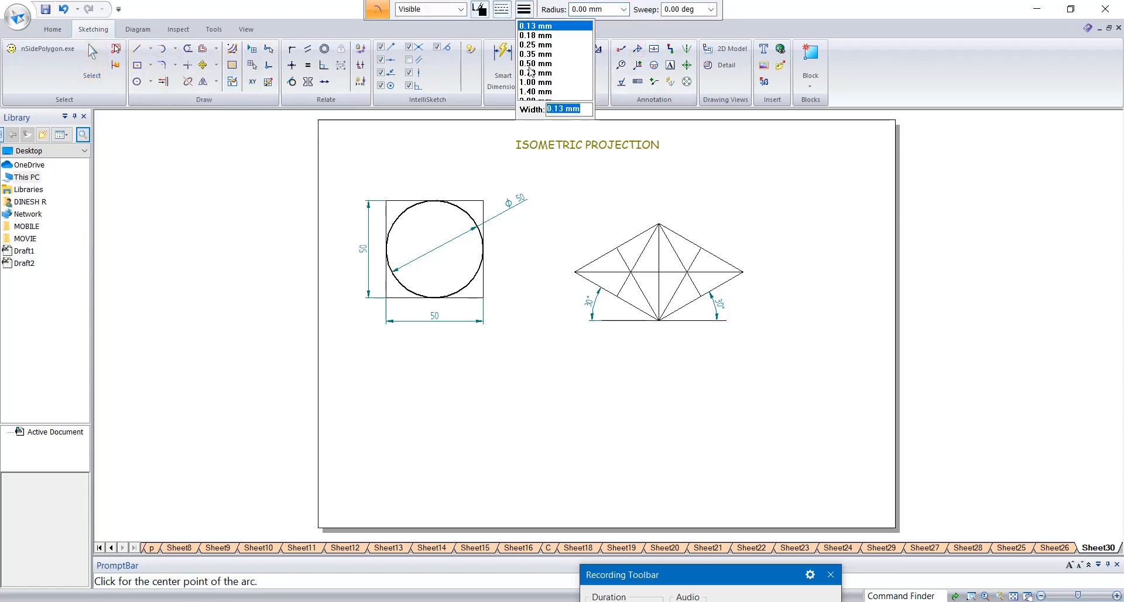
{"action": "left_click", "coordinate": [530, 72]}
{"action": "left_click", "coordinate": [659, 320]}
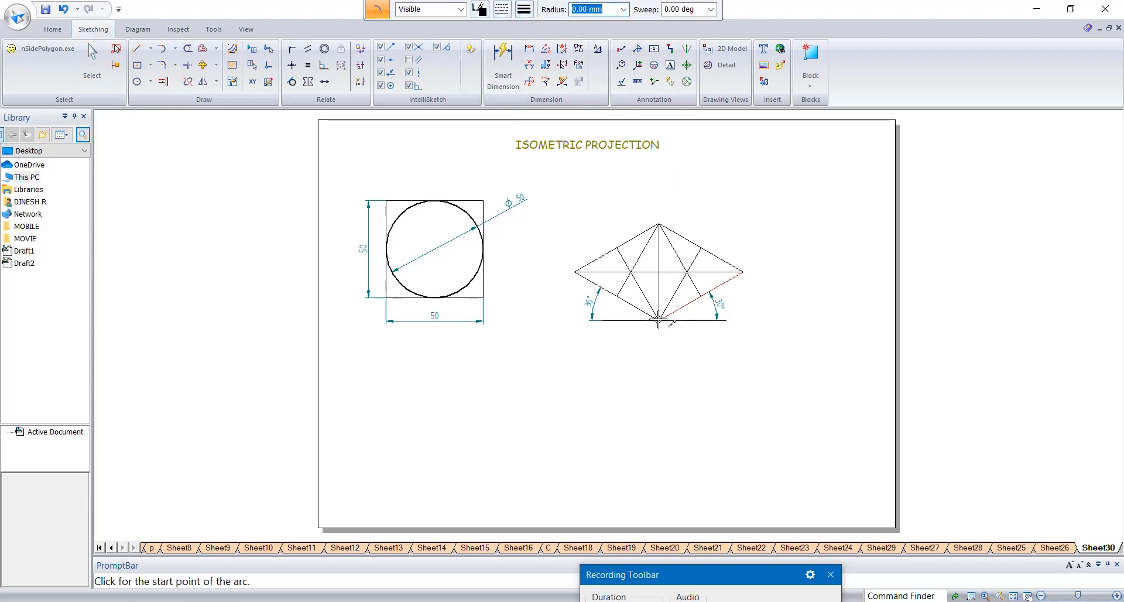
{"action": "left_click", "coordinate": [618, 248]}
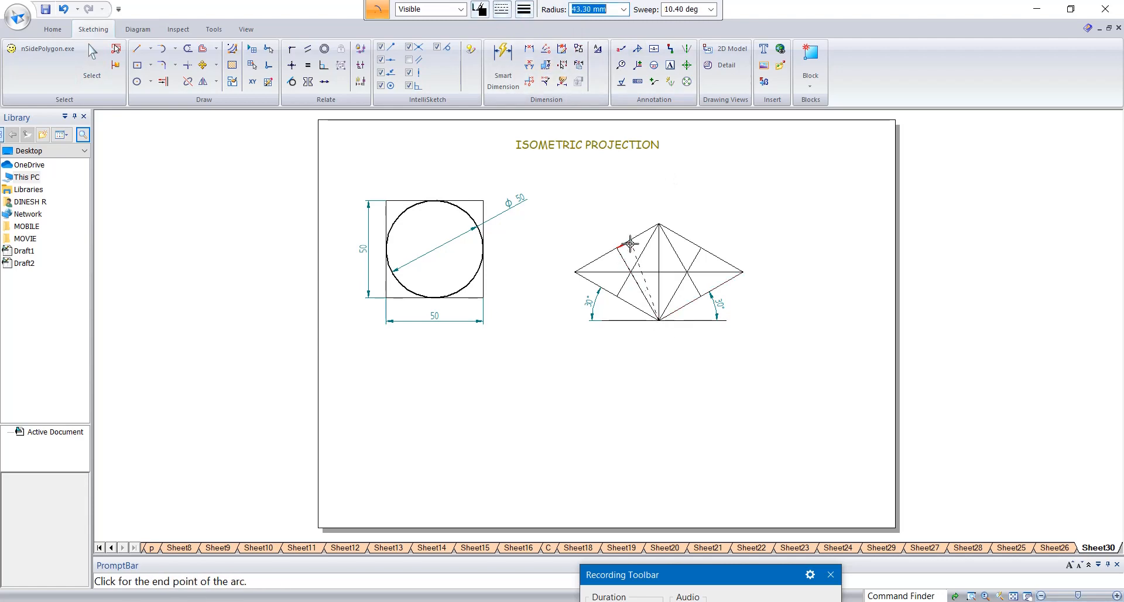
{"action": "left_click", "coordinate": [701, 248]}
Draw the right end arc centred on the right construction-line intersection, between the midpoints of the upper-right and lower-right sides.
{"action": "left_click", "coordinate": [685, 271]}
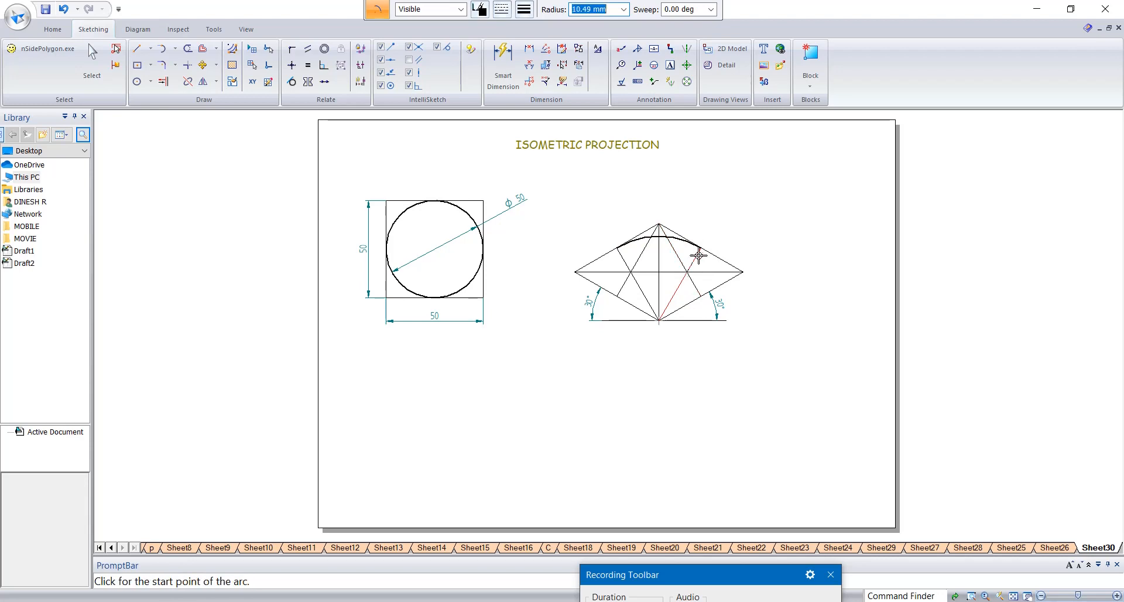
{"action": "left_click", "coordinate": [701, 249]}
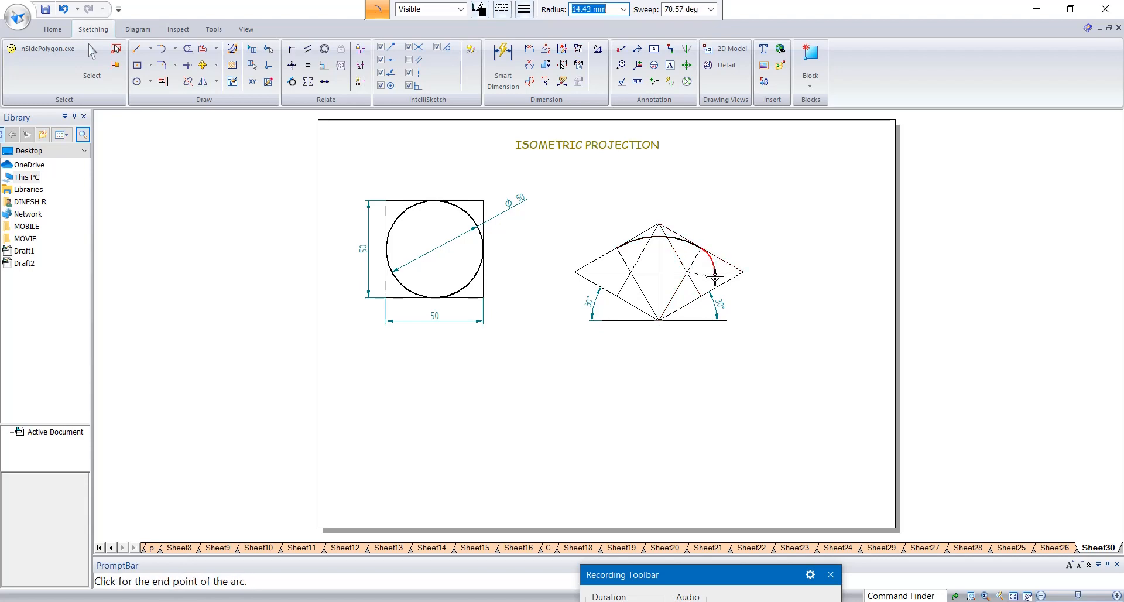
{"action": "left_click", "coordinate": [700, 295]}
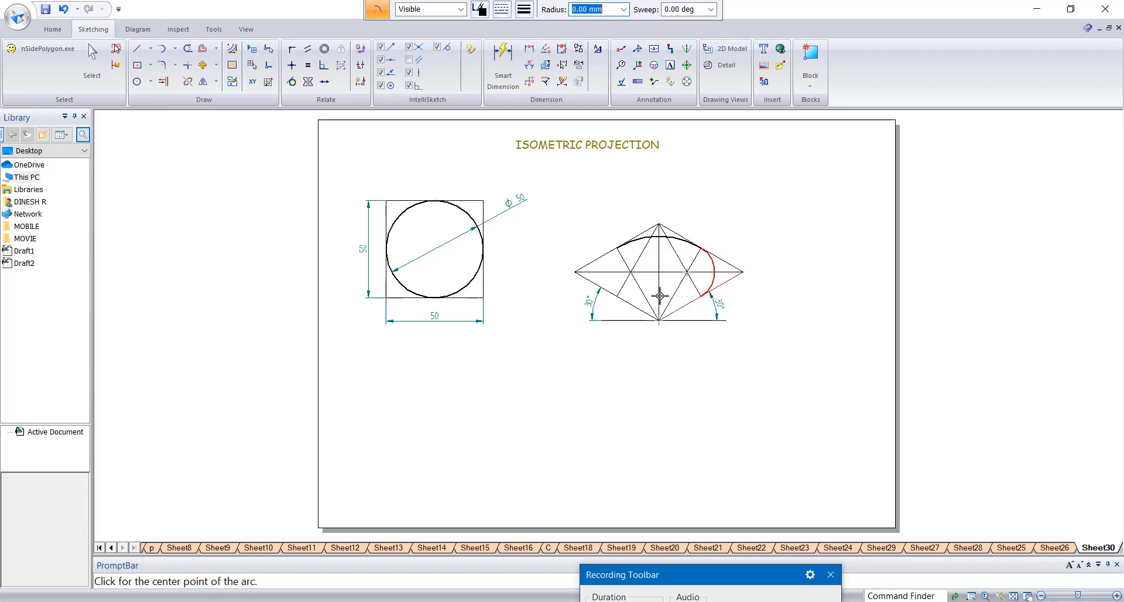
{"action": "scroll", "coordinate": [635, 276], "scroll_direction": "up", "scroll_amount": 2}
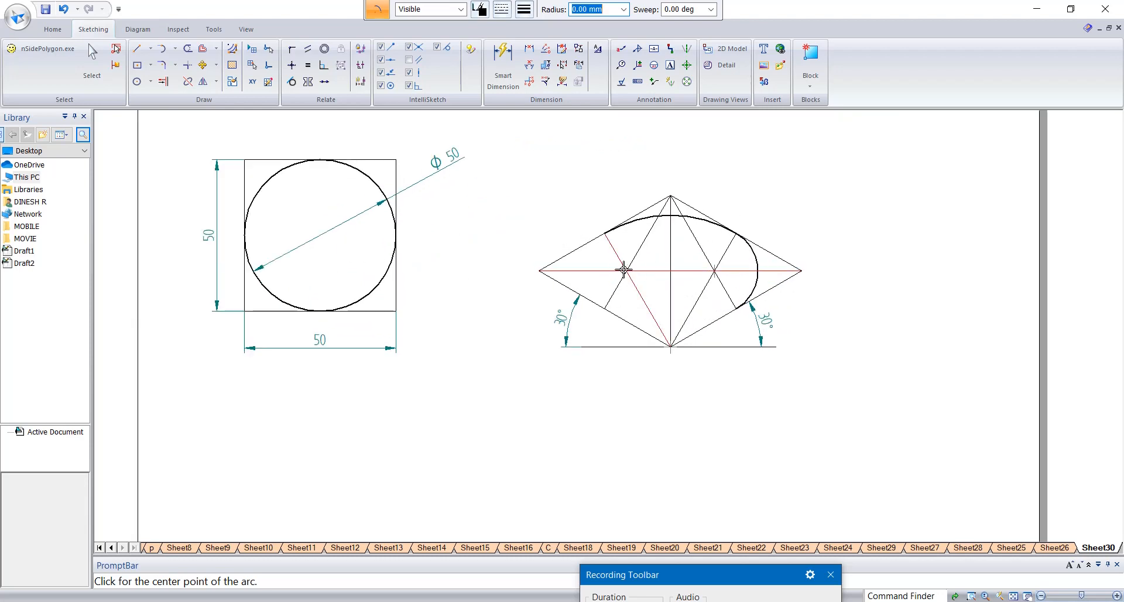
{"action": "left_click", "coordinate": [626, 270]}
{"action": "left_click", "coordinate": [604, 233]}
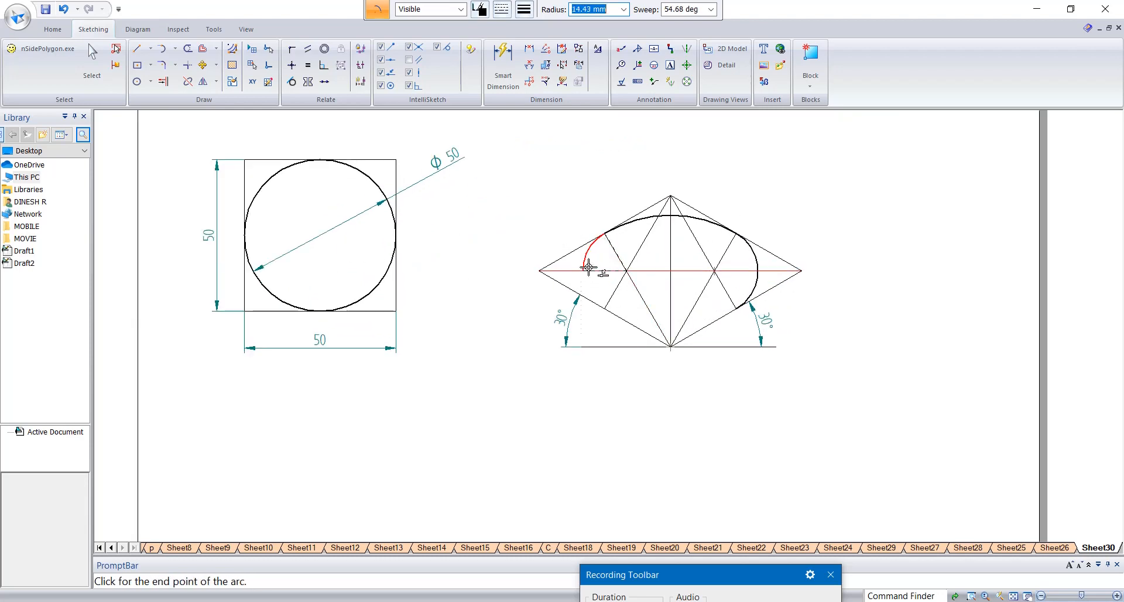
{"action": "right_click", "coordinate": [605, 306]}
{"action": "key", "text": "Escape"}
Mirror the right end arc about the rhombus's vertical diagonal.
{"action": "left_click", "coordinate": [756, 260]}
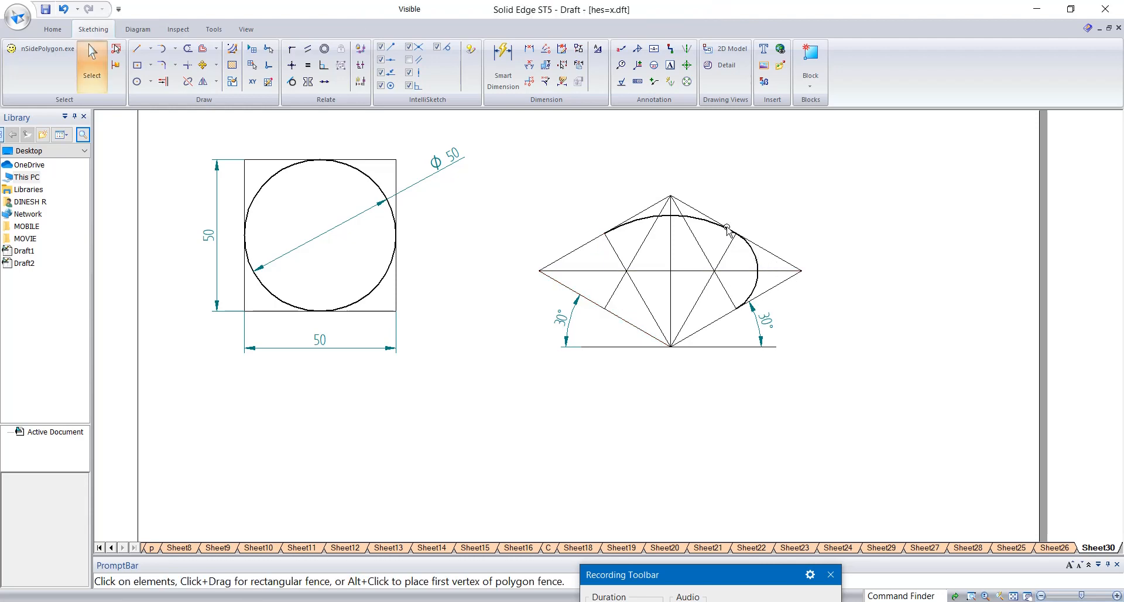
{"action": "left_click", "coordinate": [203, 82]}
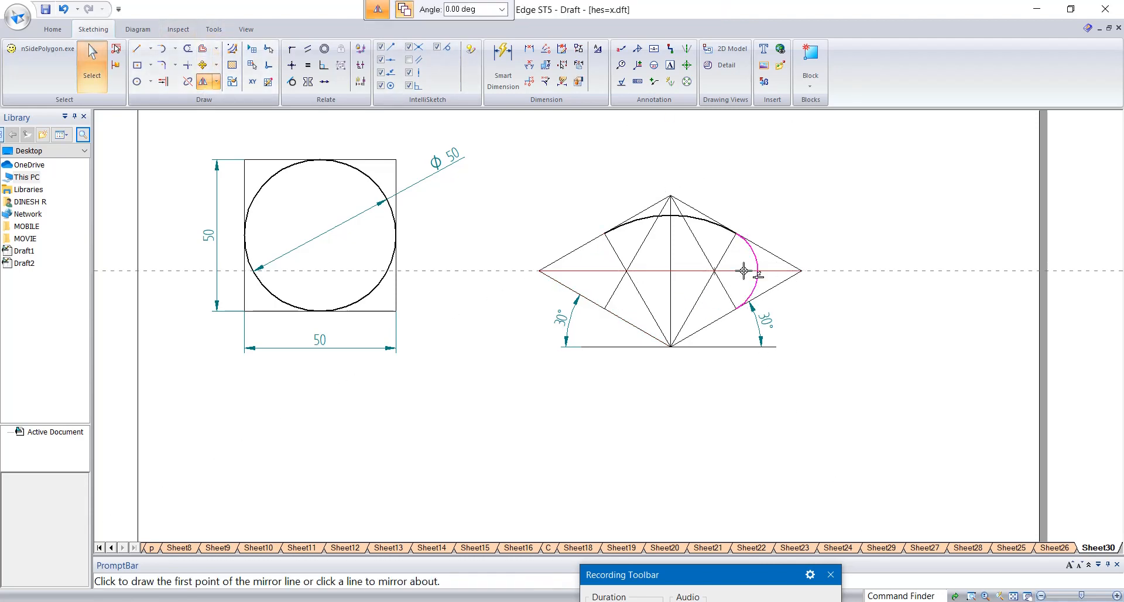
{"action": "left_click", "coordinate": [671, 246]}
Mirror the large upper arc about the rhombus's horizontal diagonal to close the ellipse.
{"action": "left_click", "coordinate": [671, 216]}
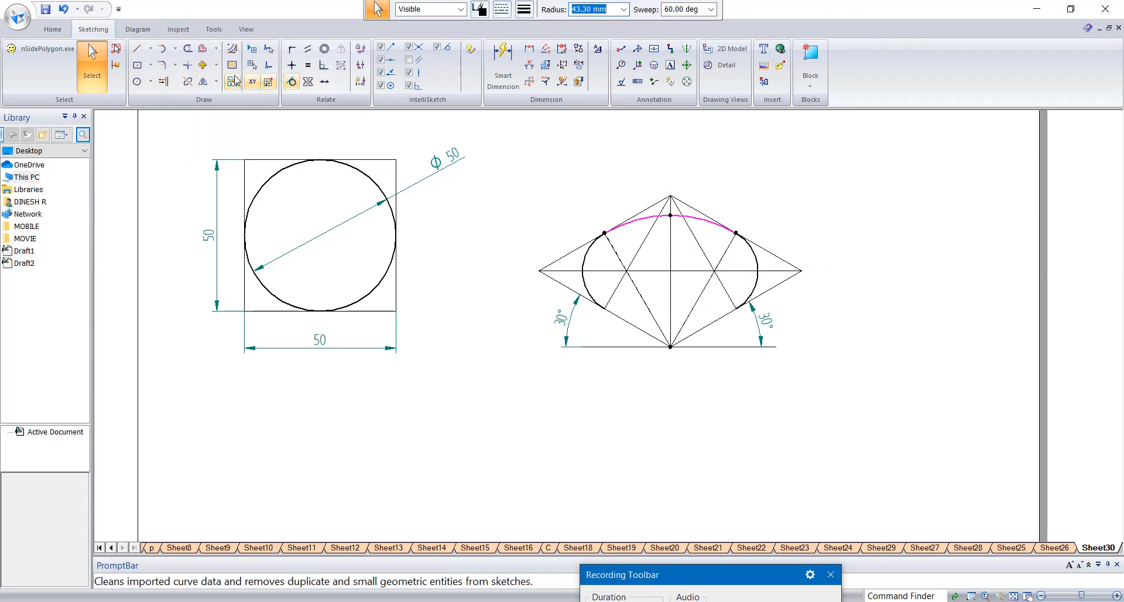
{"action": "left_click", "coordinate": [202, 82]}
{"action": "left_click", "coordinate": [660, 271]}
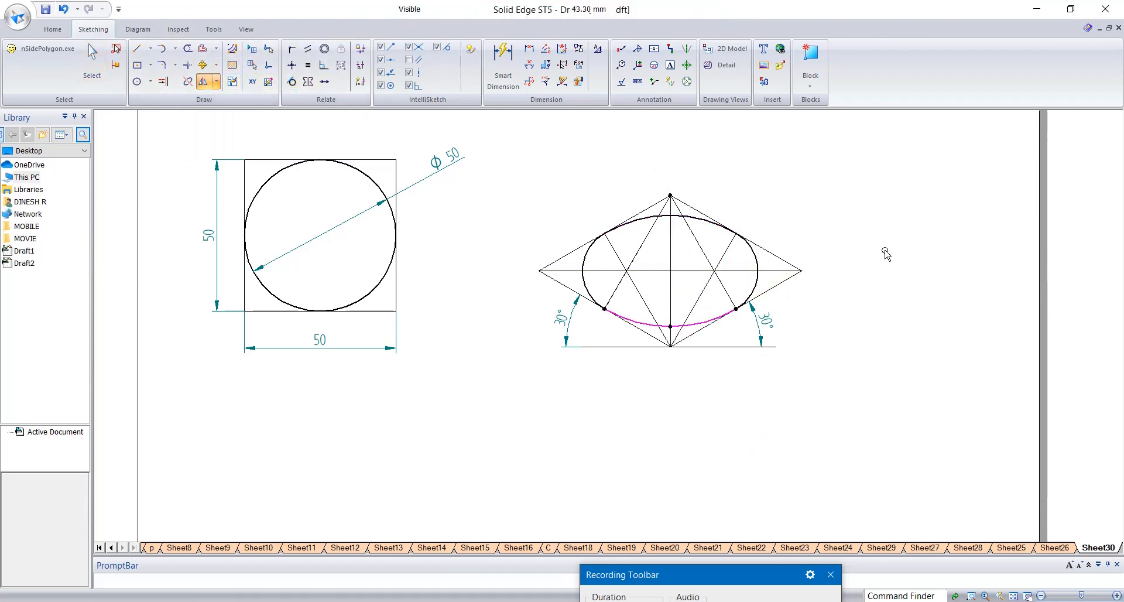
{"action": "scroll", "coordinate": [841, 253], "scroll_direction": "down", "scroll_amount": 1}
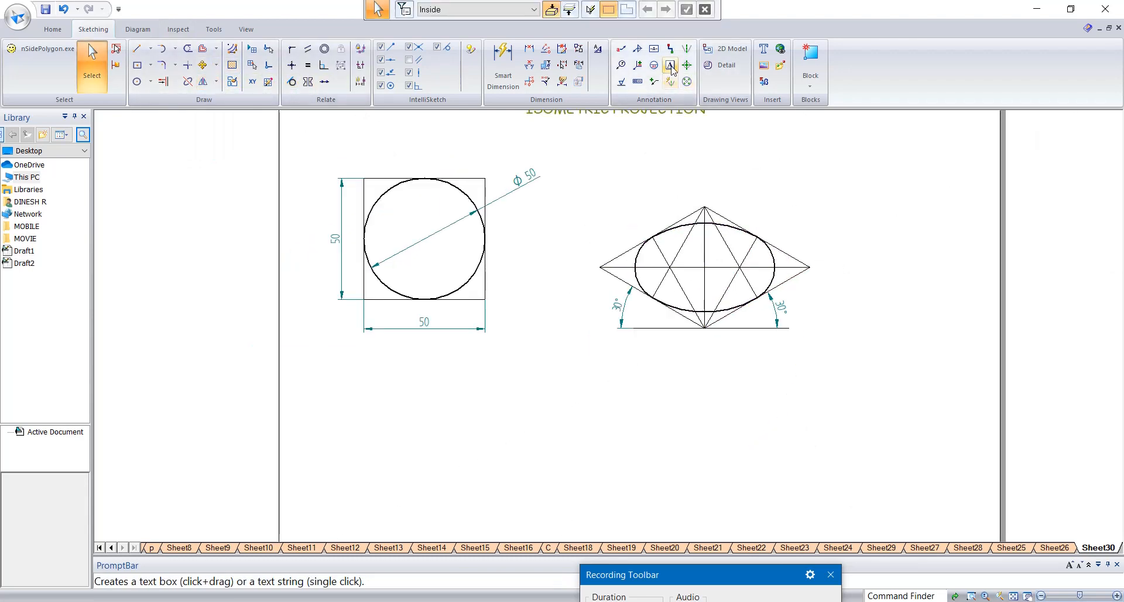
{"action": "left_click", "coordinate": [504, 68]}
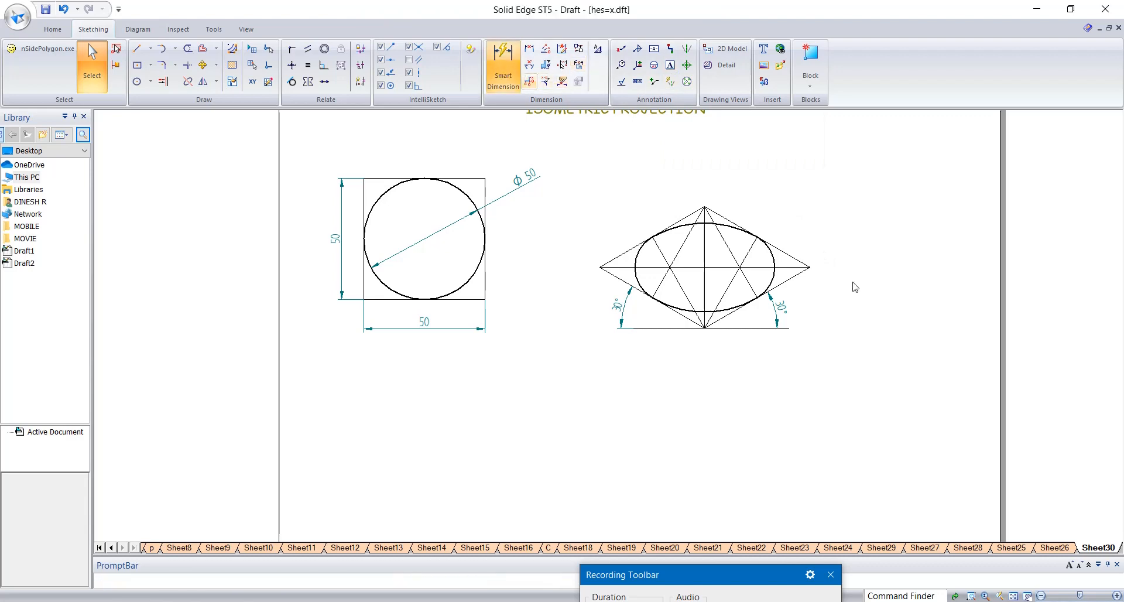
{"action": "left_click", "coordinate": [783, 250]}
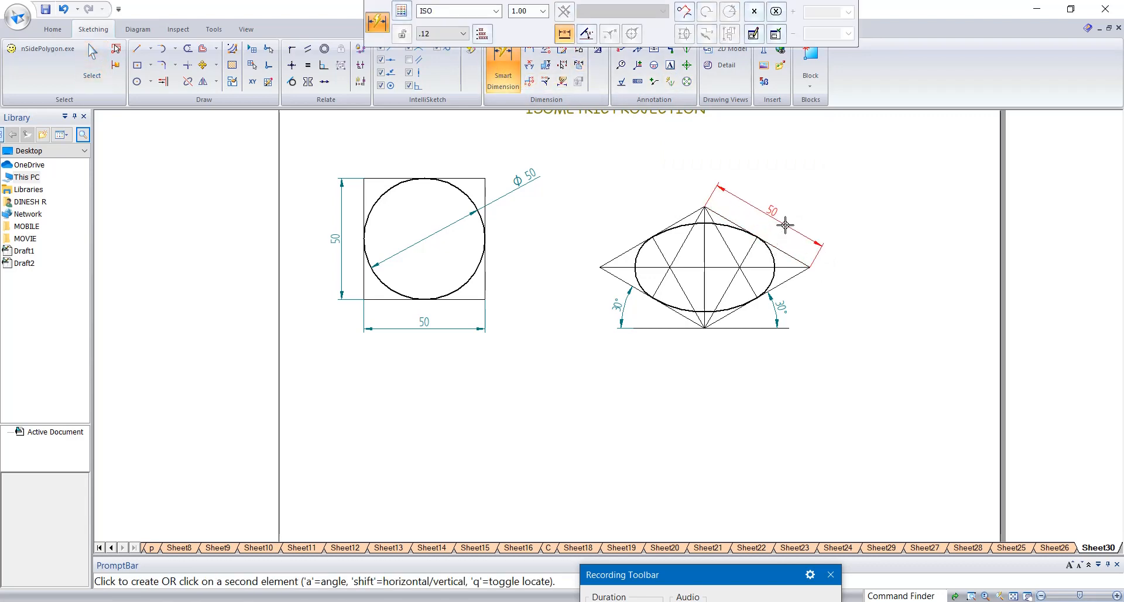
{"action": "right_click", "coordinate": [785, 224]}
{"action": "scroll", "coordinate": [607, 241], "scroll_direction": "down", "scroll_amount": 1}
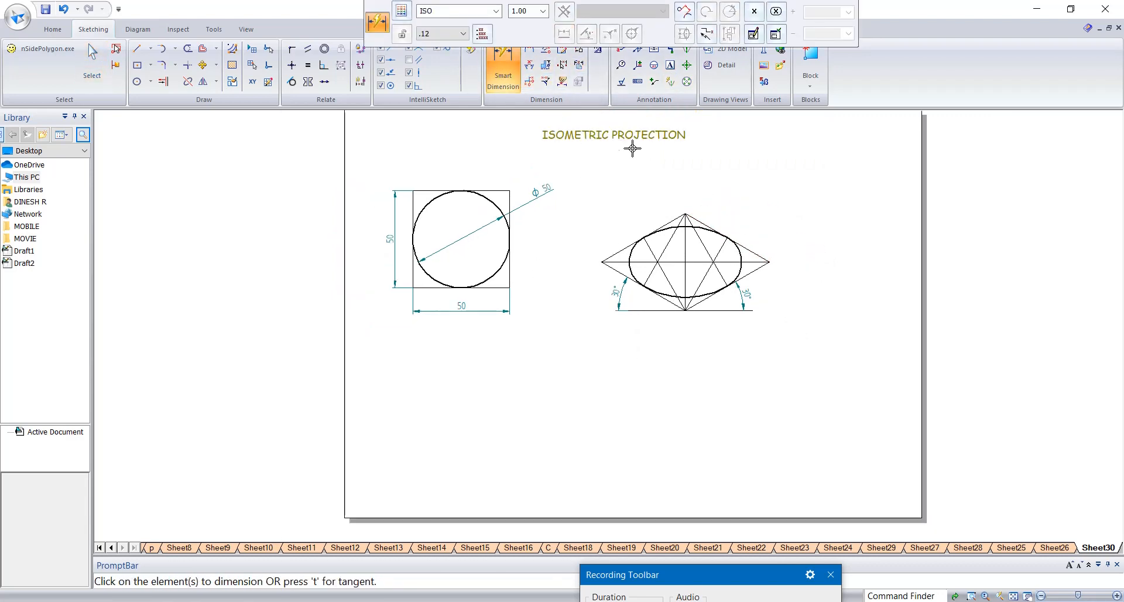
{"action": "left_click", "coordinate": [670, 65]}
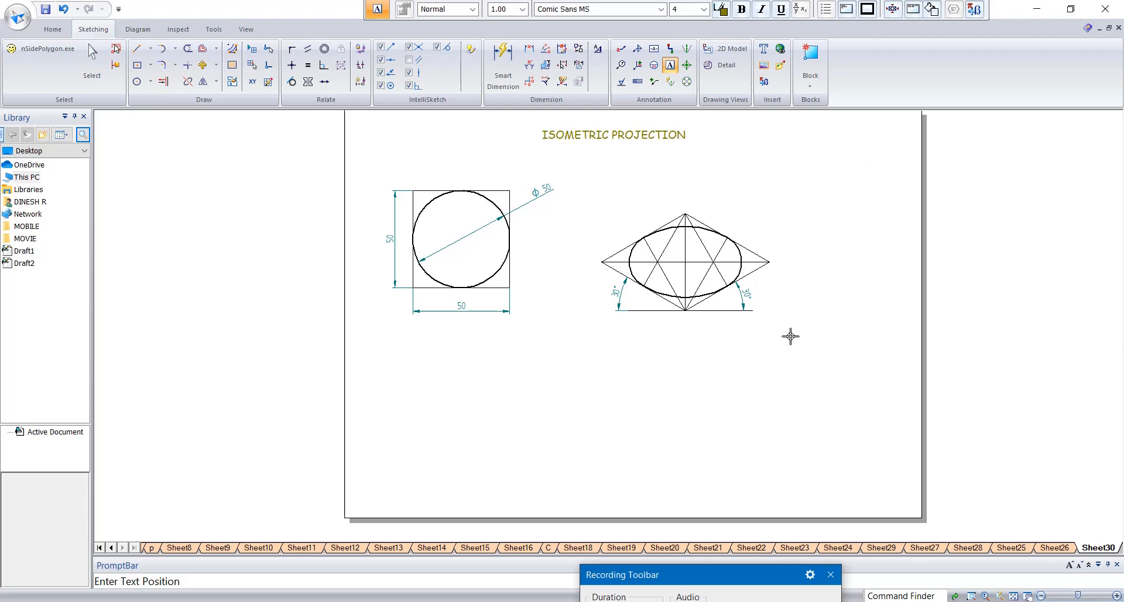
Dimension the length of the rhombus's upper-right side, placing the dimension outside the figure.
{"action": "left_click", "coordinate": [503, 64]}
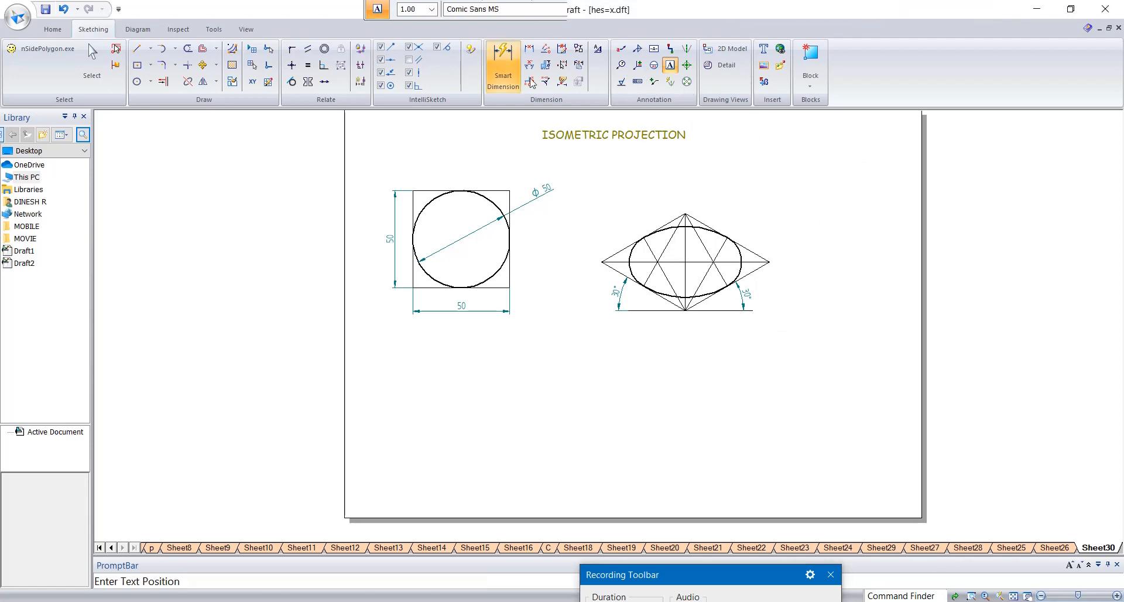
{"action": "left_click", "coordinate": [762, 257]}
{"action": "left_click", "coordinate": [765, 236]}
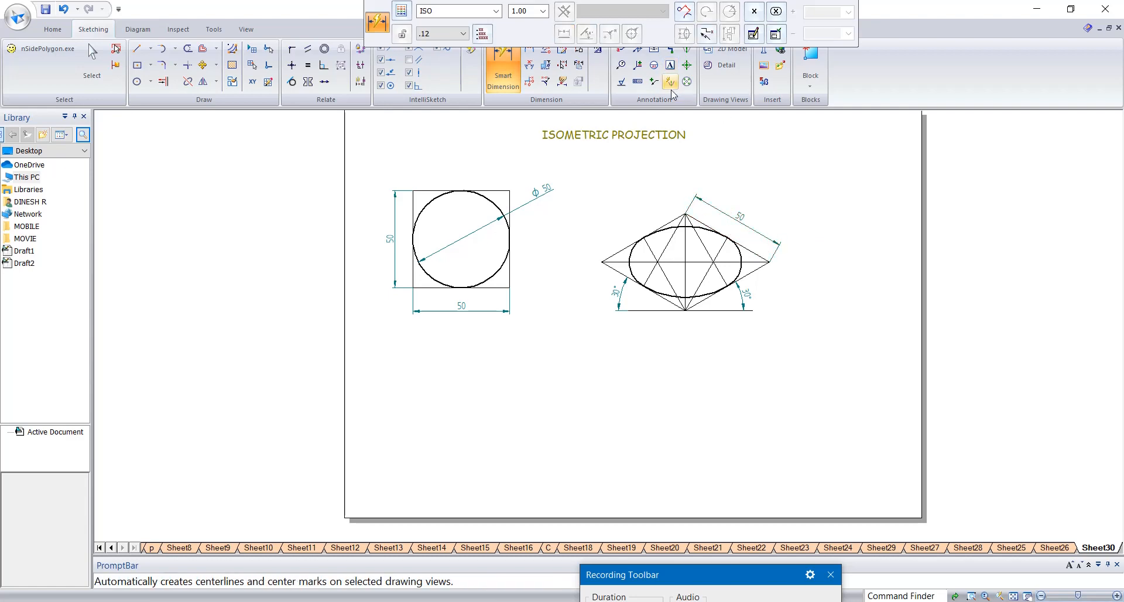
Add the text label "ISOMETRIC VIEW" beneath the rhombus.
{"action": "left_click", "coordinate": [671, 64]}
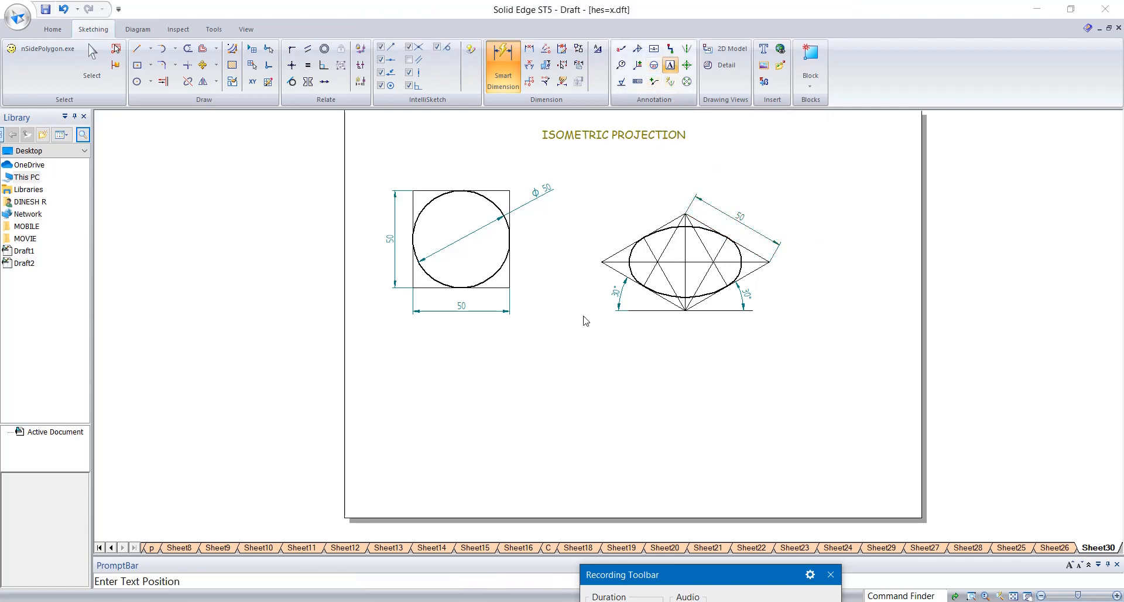
{"action": "left_click", "coordinate": [615, 327]}
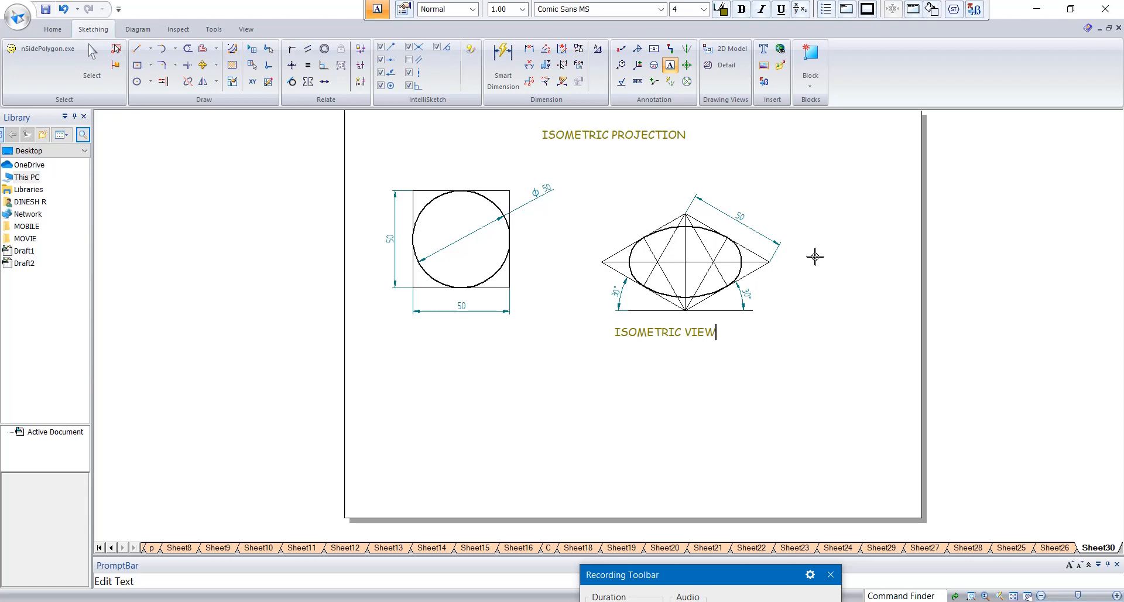
{"action": "key", "text": "Escape"}
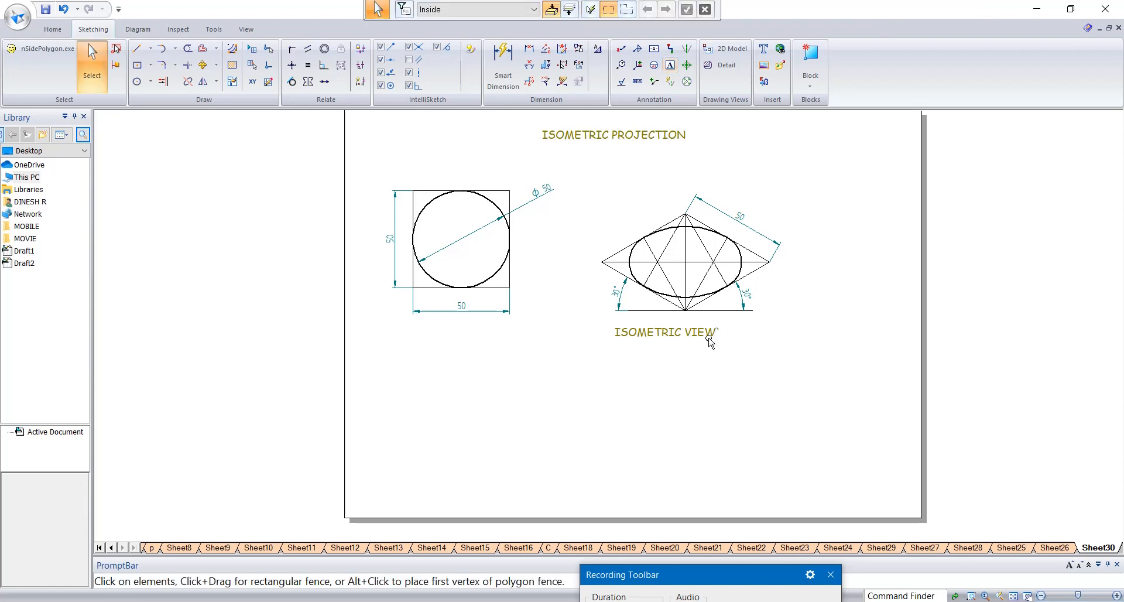
Clear the stray mark at the end of the ISOMETRIC VIEW label and centre the label beneath the rhombus.
{"action": "left_click", "coordinate": [717, 332]}
{"action": "left_click_drag", "start_coordinate": [716, 332], "coordinate": [719, 332]}
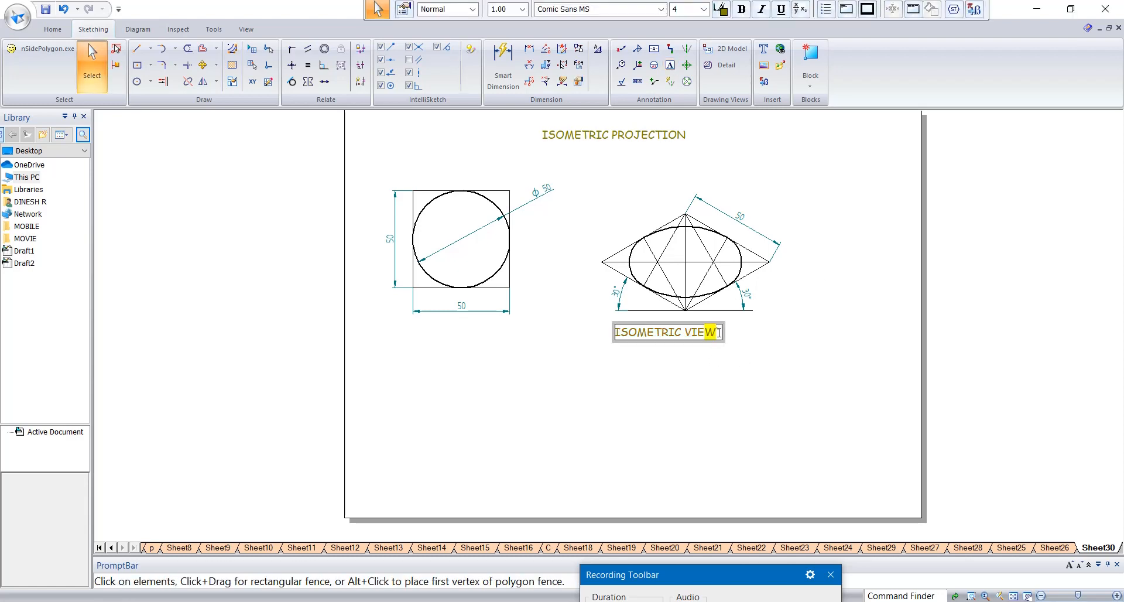
{"action": "left_click", "coordinate": [721, 332]}
{"action": "left_click", "coordinate": [867, 375]}
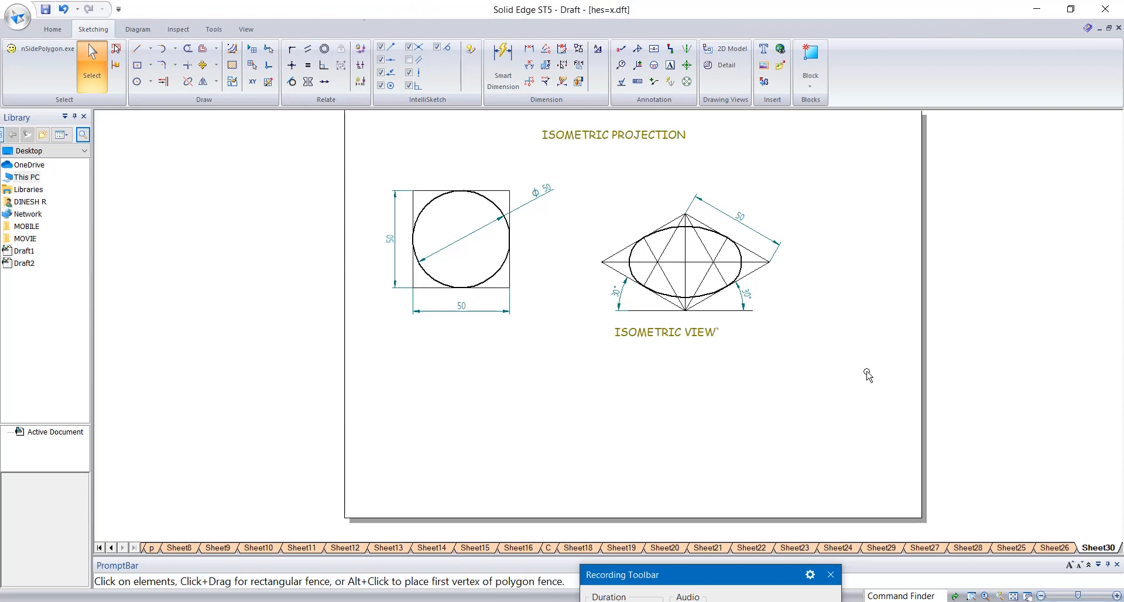
{"action": "left_click", "coordinate": [693, 328]}
{"action": "left_click_drag", "start_coordinate": [693, 328], "coordinate": [712, 328]}
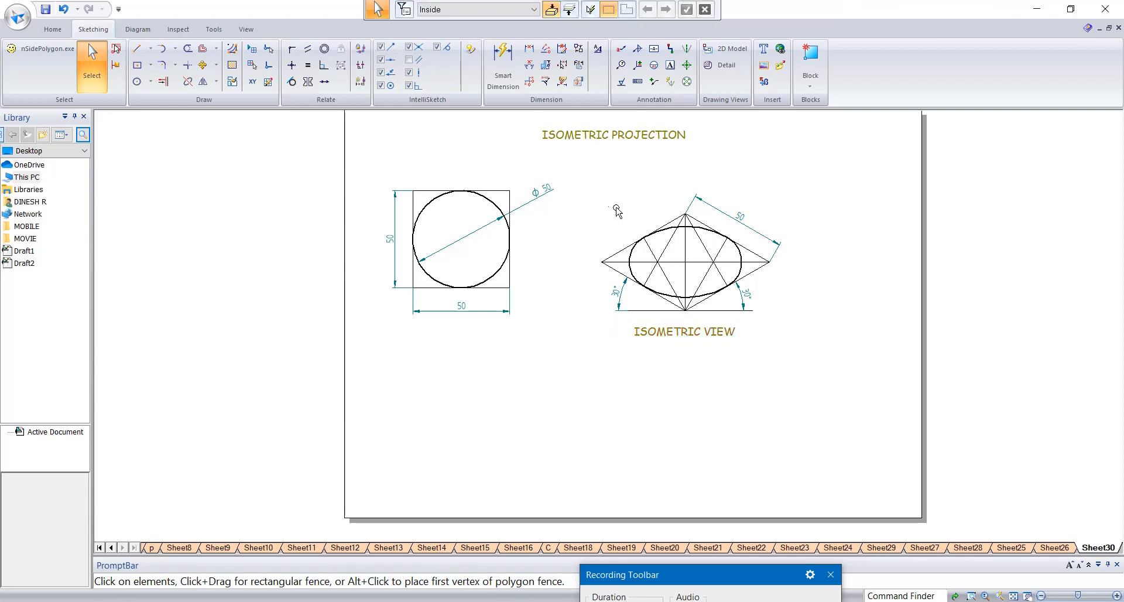
Copy the isometric figure and its label below the original, and change the copied label to "ISOMETRIC PROJECTION".
{"action": "left_click_drag", "start_coordinate": [578, 172], "coordinate": [814, 333]}
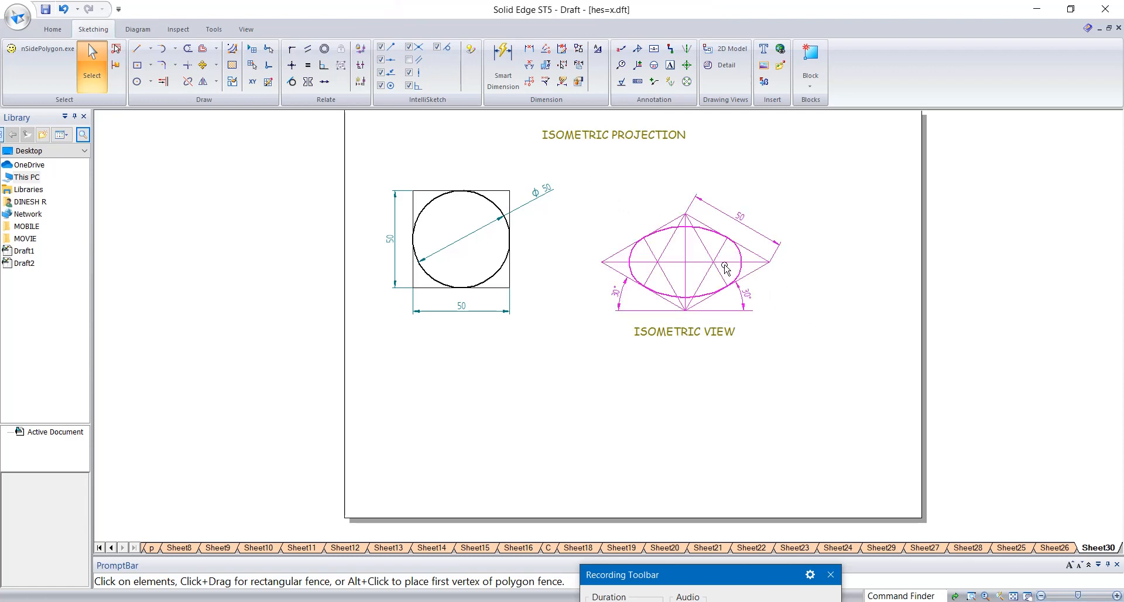
{"action": "left_click_drag", "start_coordinate": [689, 267], "coordinate": [757, 505], "text": "ctrl"}
{"action": "left_click", "coordinate": [699, 332]}
{"action": "type", "text": "PROJEC"}
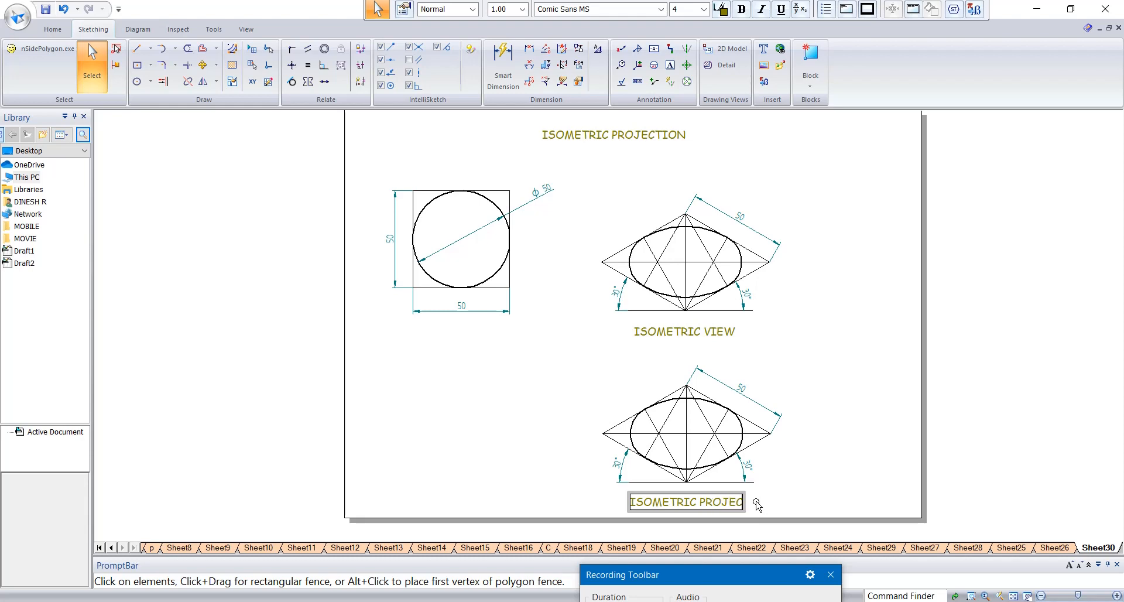
{"action": "type", "text": "TION"}
{"action": "left_click", "coordinate": [811, 468]}
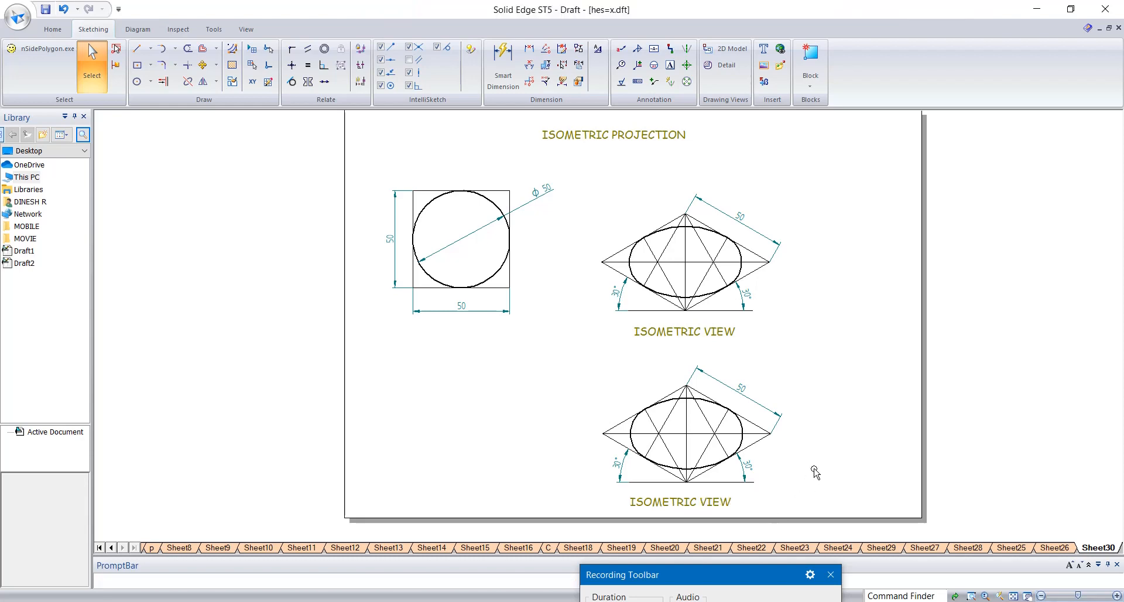
{"action": "left_click", "coordinate": [719, 405]}
{"action": "left_click", "coordinate": [824, 379]}
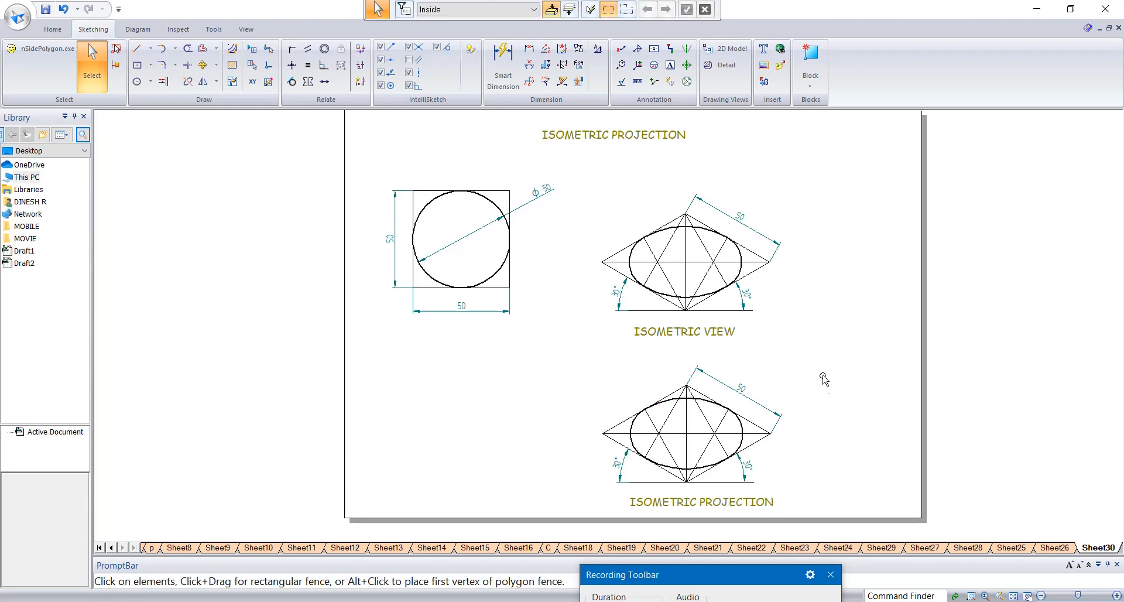
Scale the lower isometric figure, without its label, by a factor of 0.8164 about its centre.
{"action": "left_click_drag", "start_coordinate": [577, 345], "coordinate": [623, 386]}
{"action": "left_click_drag", "start_coordinate": [831, 498], "coordinate": [835, 506]}
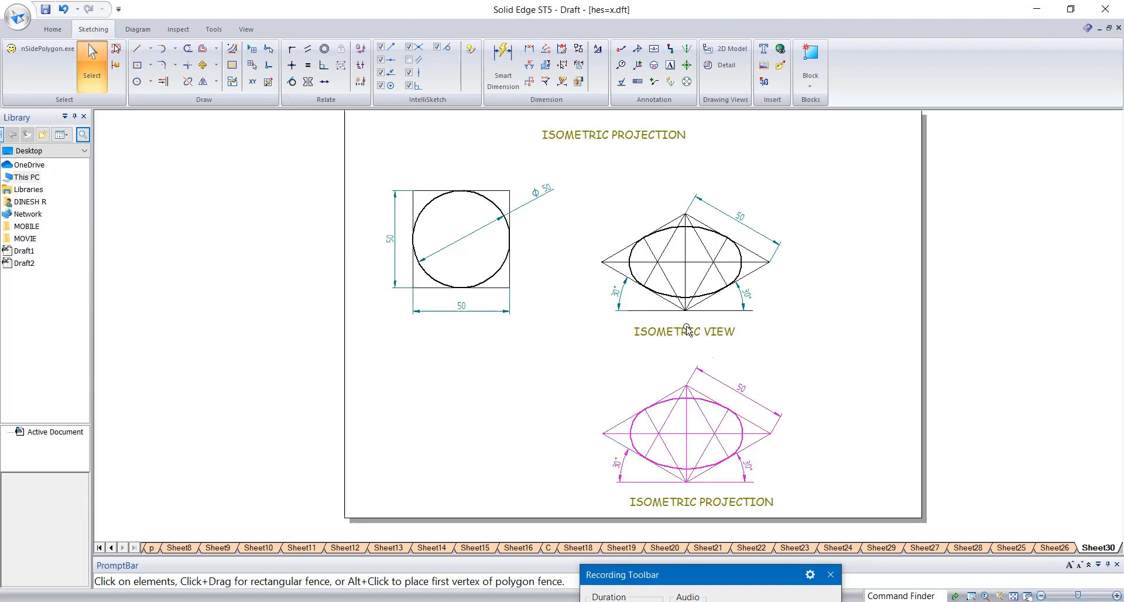
{"action": "left_click", "coordinate": [204, 84]}
{"action": "left_click", "coordinate": [216, 83]}
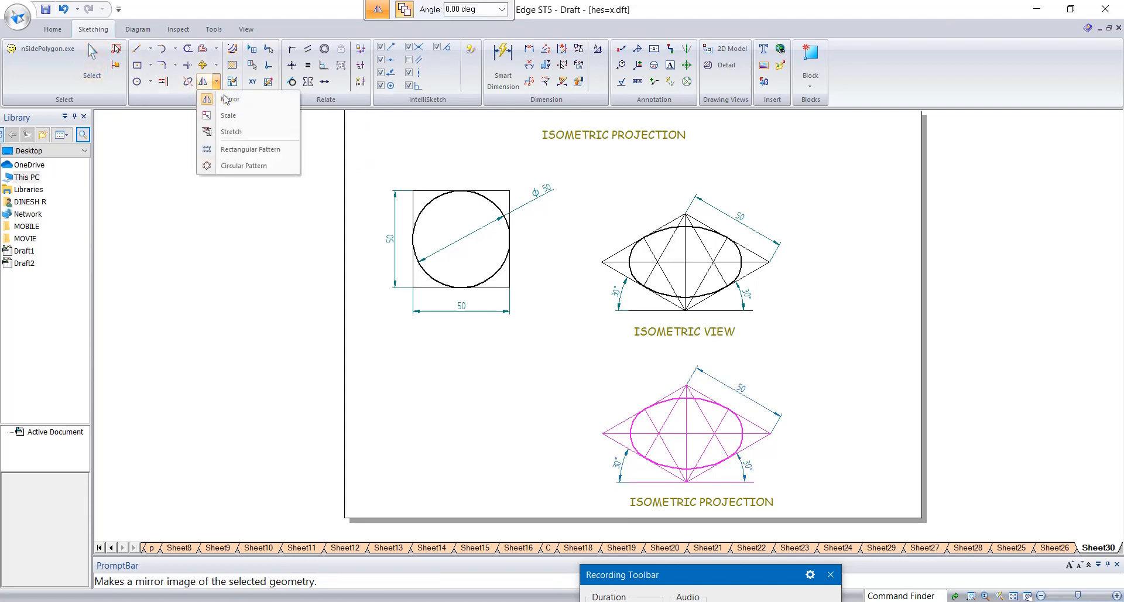
{"action": "left_click", "coordinate": [227, 115]}
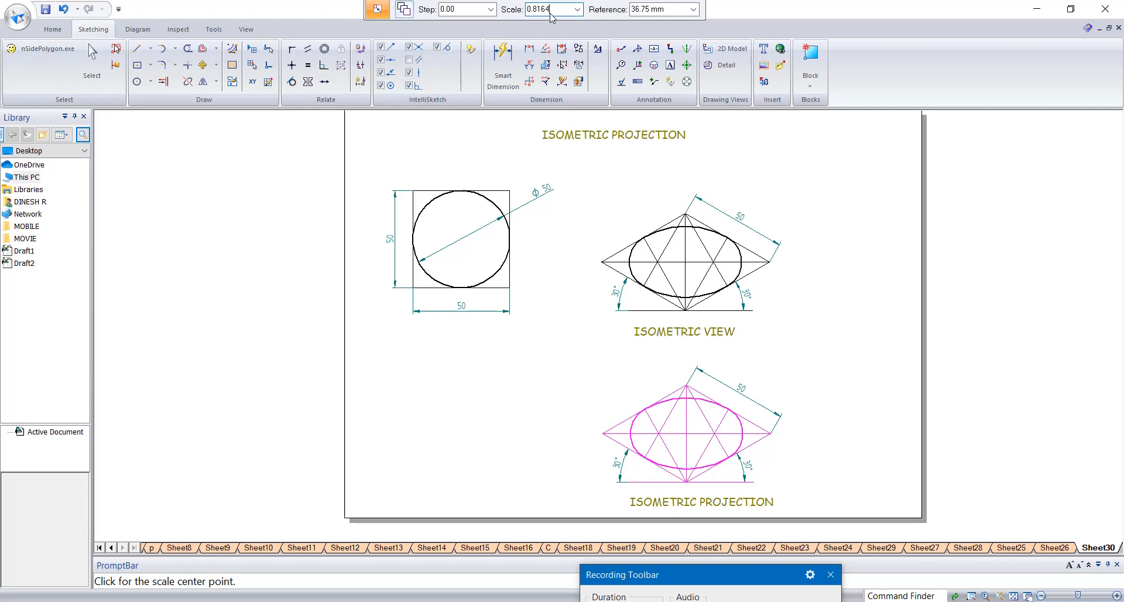
{"action": "key", "text": "Tab"}
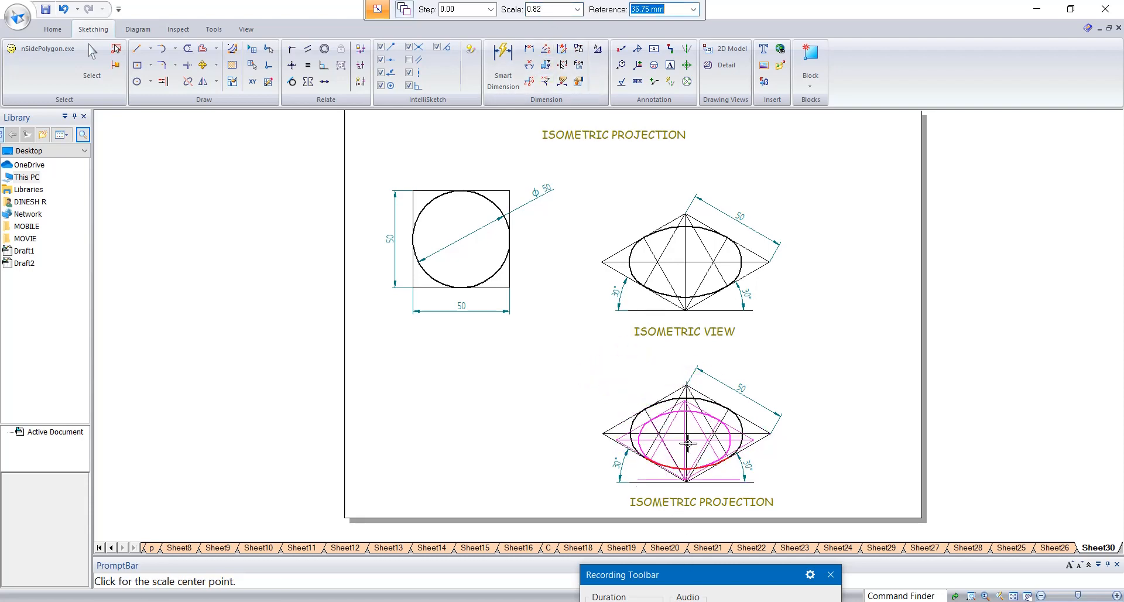
{"action": "left_click", "coordinate": [689, 412]}
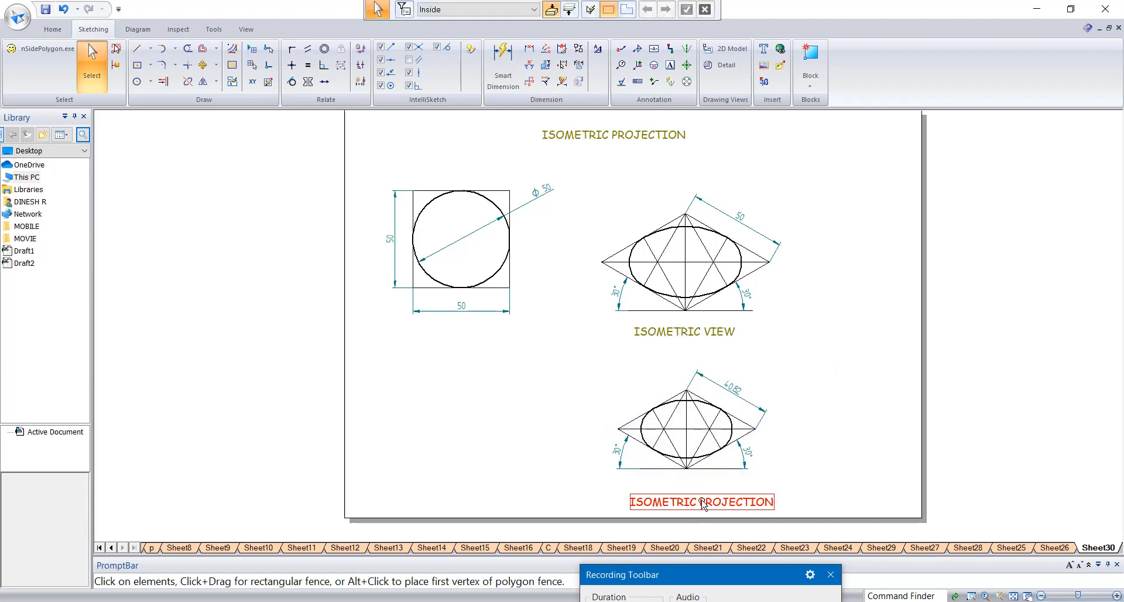
{"action": "left_click", "coordinate": [753, 469]}
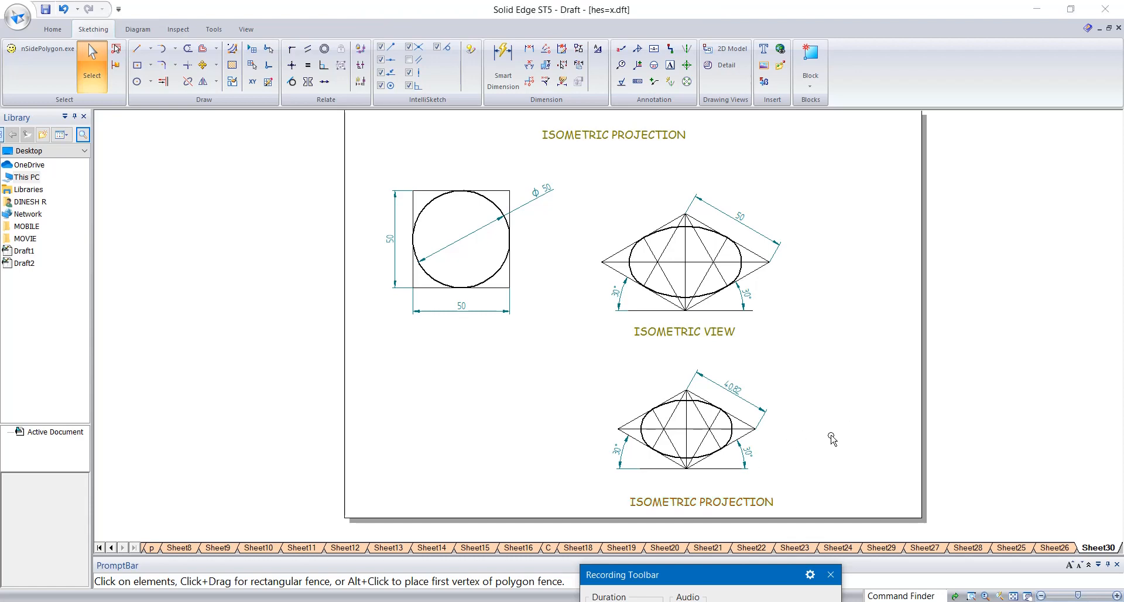
{"action": "scroll", "coordinate": [740, 411], "scroll_direction": "down", "scroll_amount": 1}
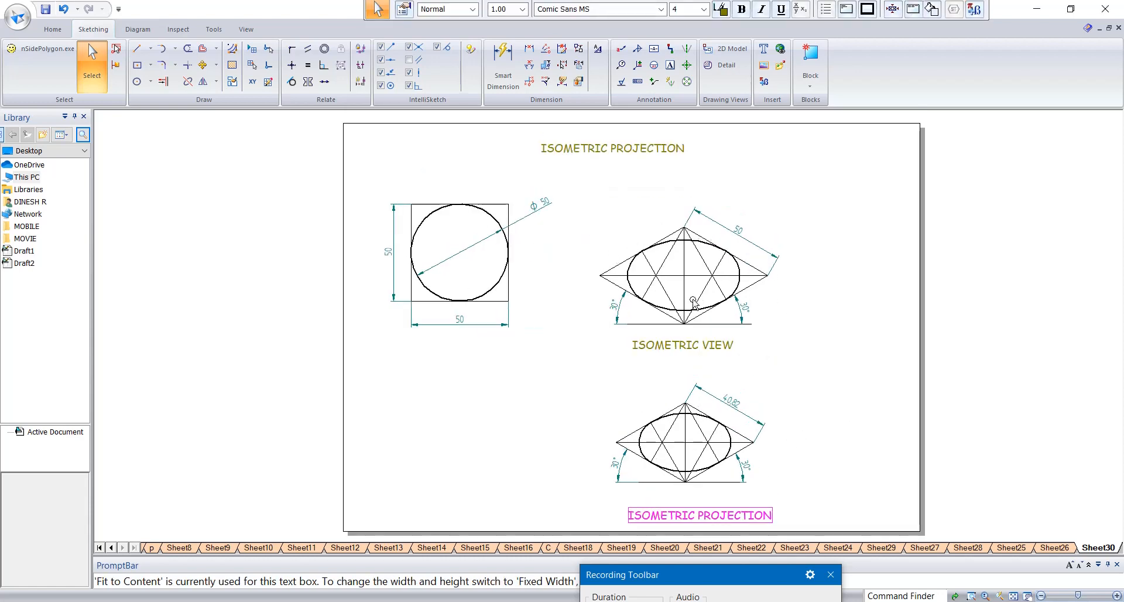
{"action": "left_click", "coordinate": [902, 322]}
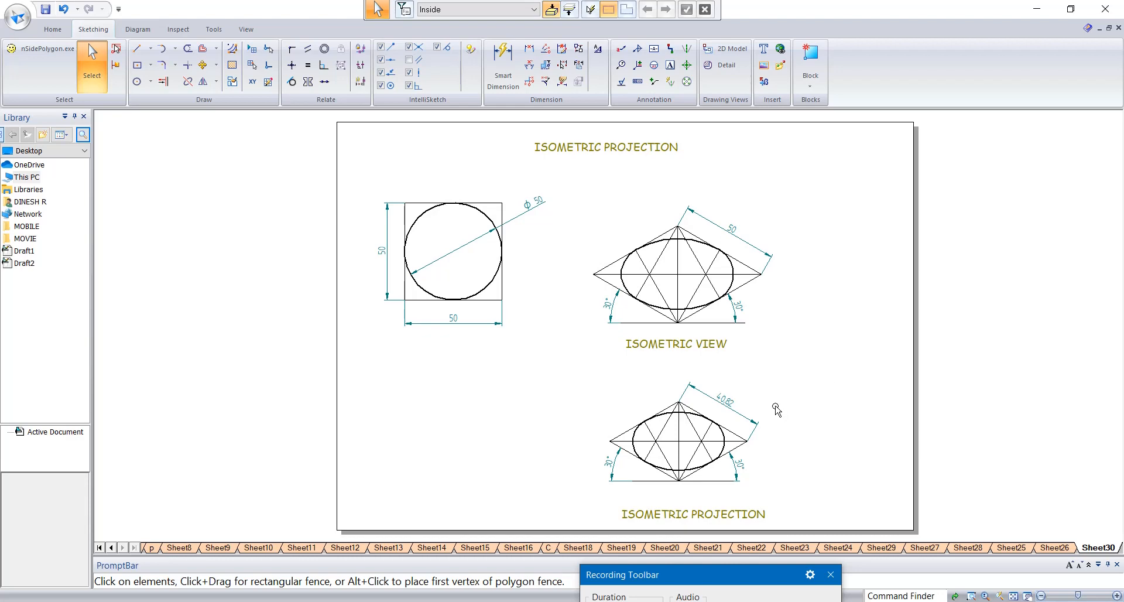
Copy the original isometric view figure, without its label, to the empty area right of the drawing sheet.
{"action": "middle_click_drag", "start_coordinate": [820, 383], "coordinate": [670, 386]}
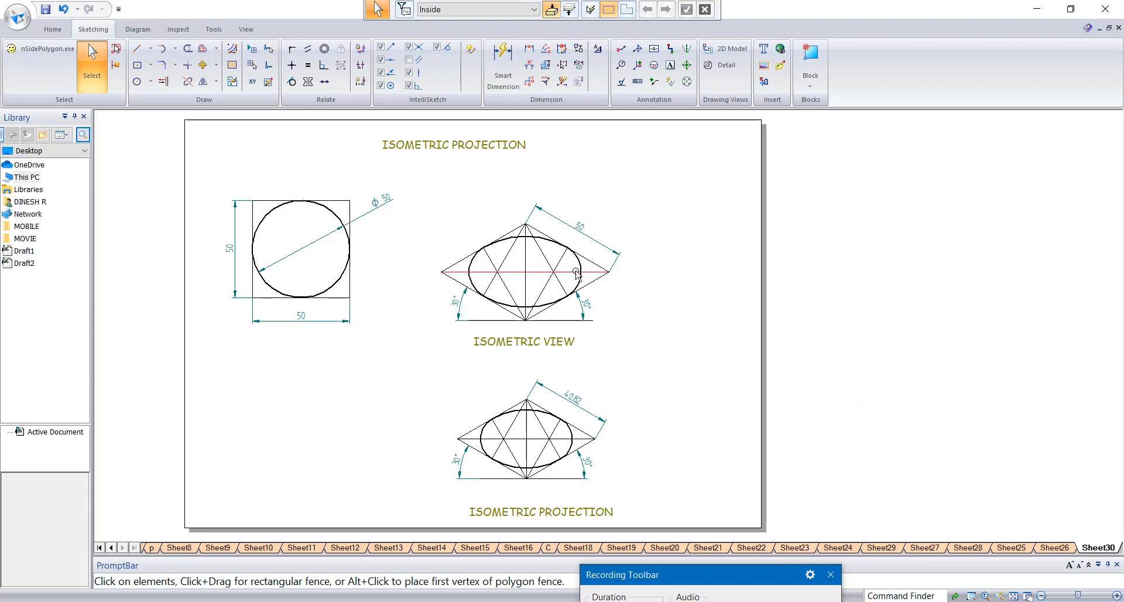
{"action": "left_click_drag", "start_coordinate": [415, 187], "coordinate": [636, 326]}
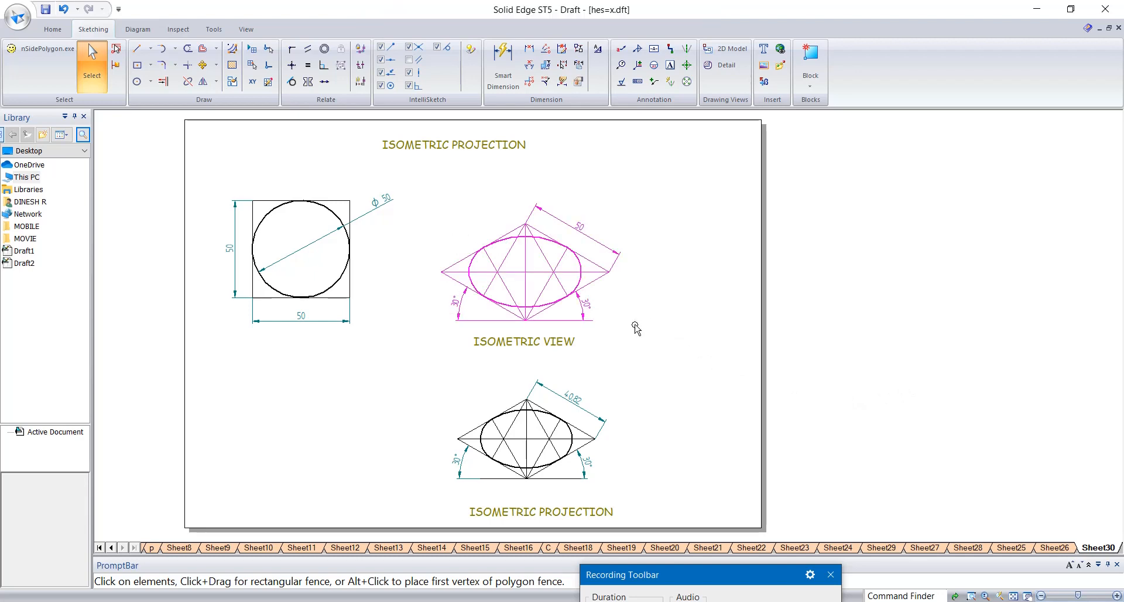
{"action": "left_click_drag", "start_coordinate": [525, 275], "coordinate": [899, 272], "text": "ctrl"}
{"action": "middle_click_drag", "start_coordinate": [980, 364], "coordinate": [642, 362]}
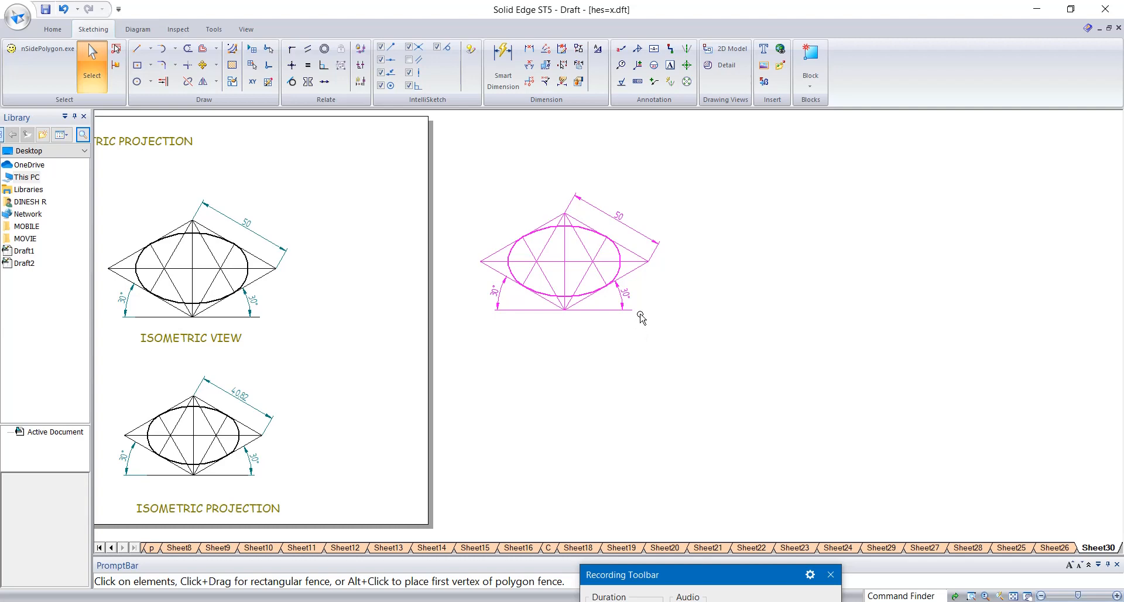
Scale the copied figure outside the sheet by 60/50 about the centre of its rhombus.
{"action": "left_click", "coordinate": [216, 81]}
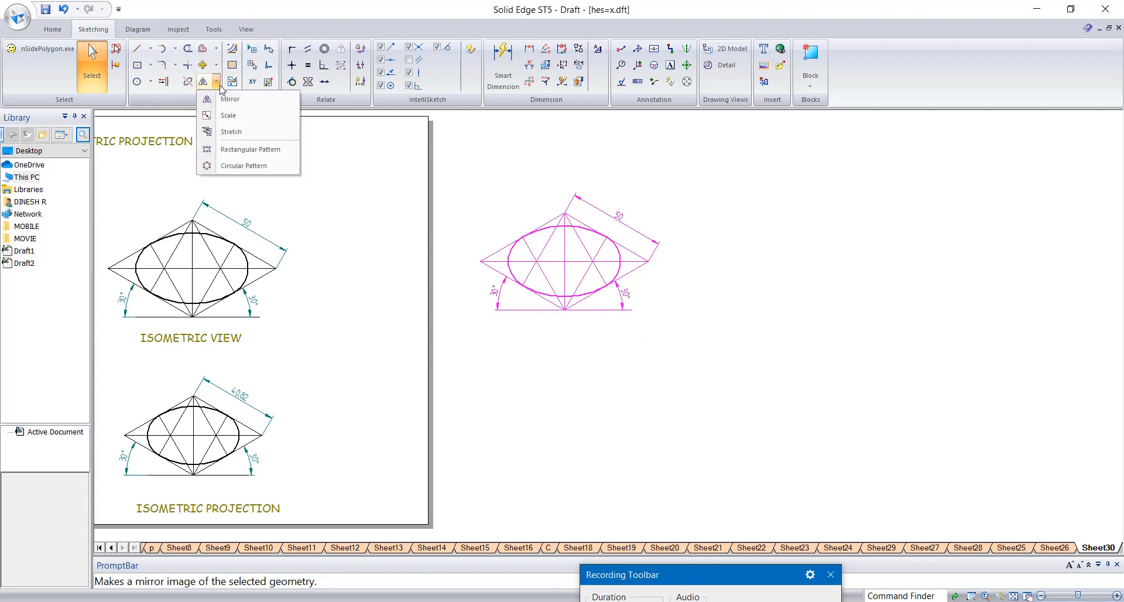
{"action": "left_click", "coordinate": [229, 116]}
{"action": "left_click", "coordinate": [561, 9]}
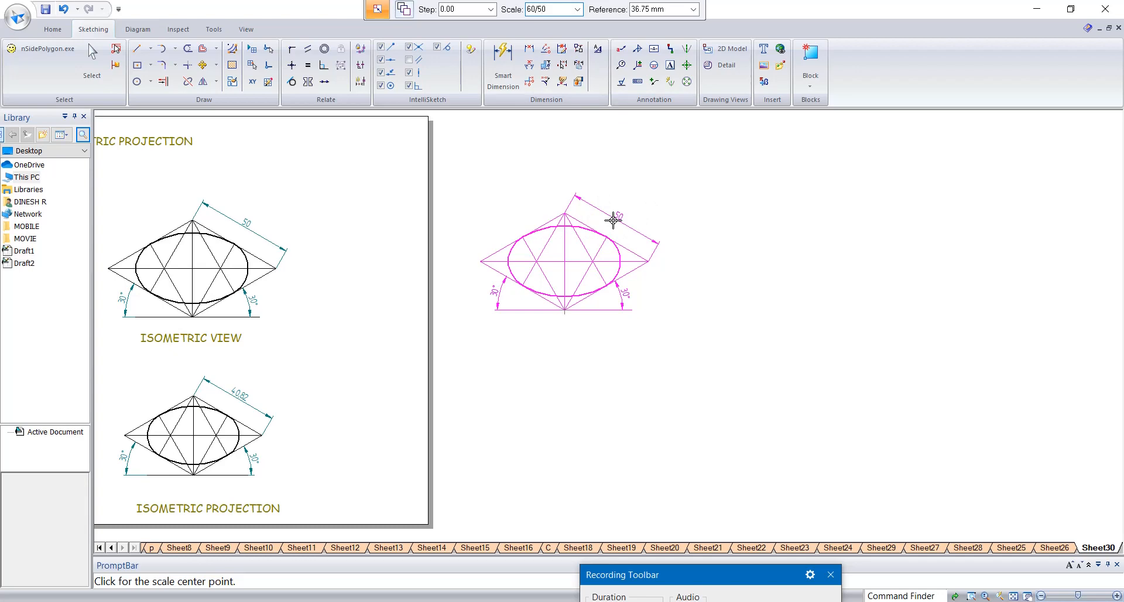
{"action": "key", "text": "Tab"}
{"action": "left_click", "coordinate": [565, 257]}
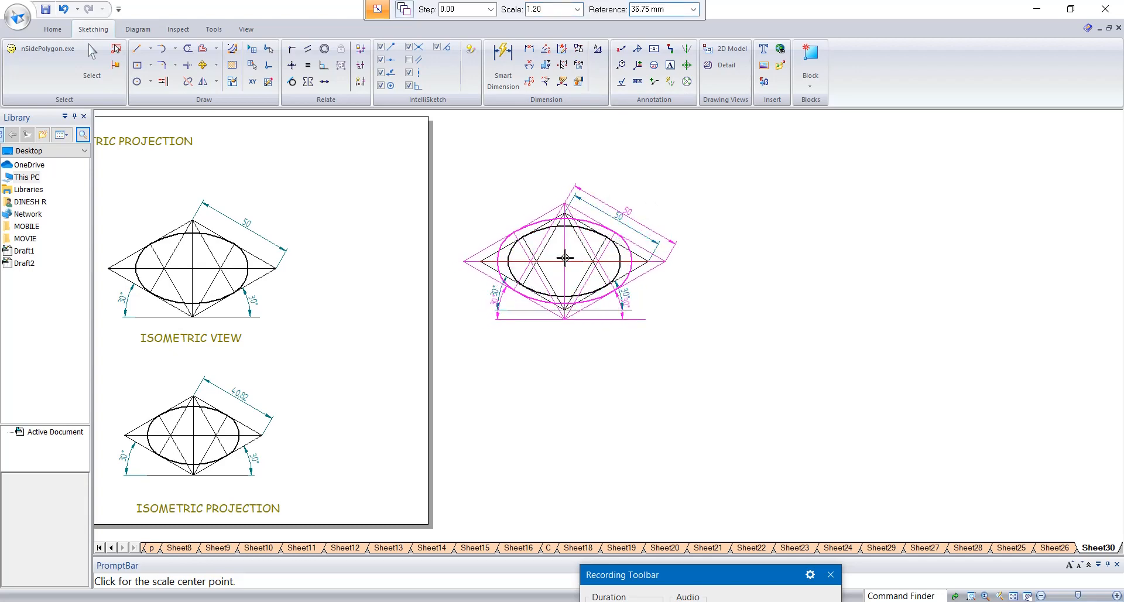
{"action": "left_click", "coordinate": [565, 258]}
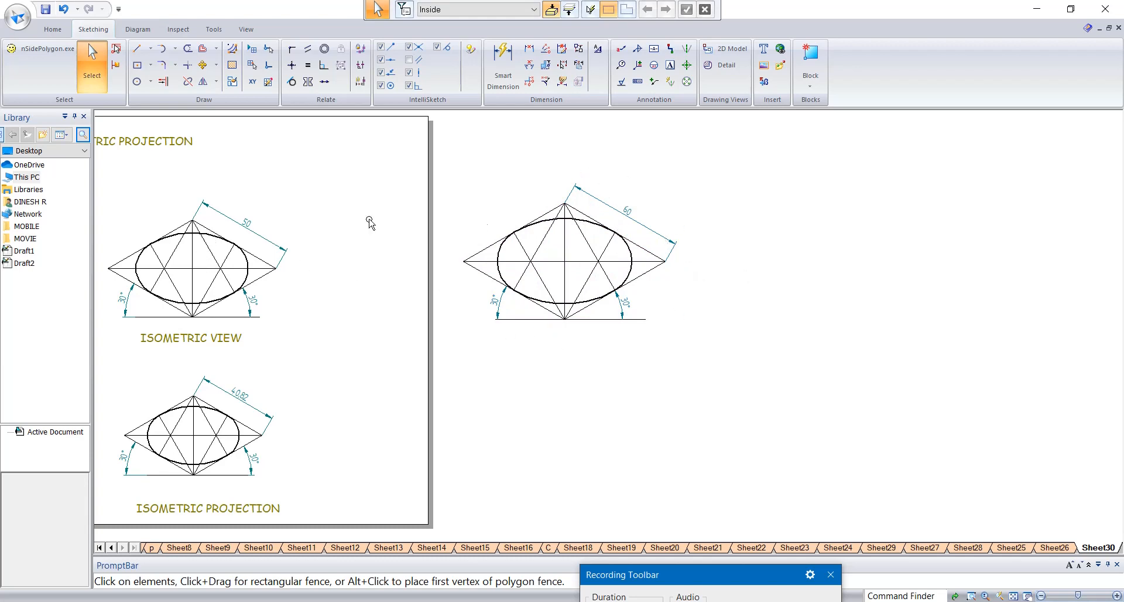
Copy the "ISOMETRIC VIEW" label beneath the enlarged figure, leaving a wide gap between the figure and the label.
{"action": "double_click", "coordinate": [222, 344]}
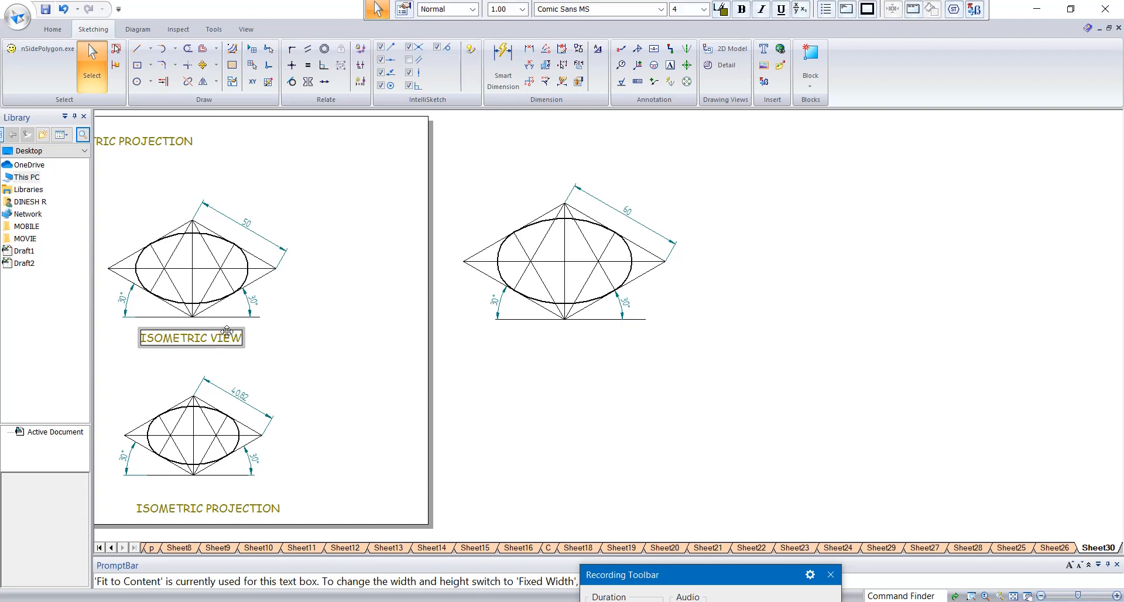
{"action": "key", "text": "Escape"}
{"action": "left_click_drag", "start_coordinate": [223, 330], "coordinate": [602, 335], "text": "ctrl"}
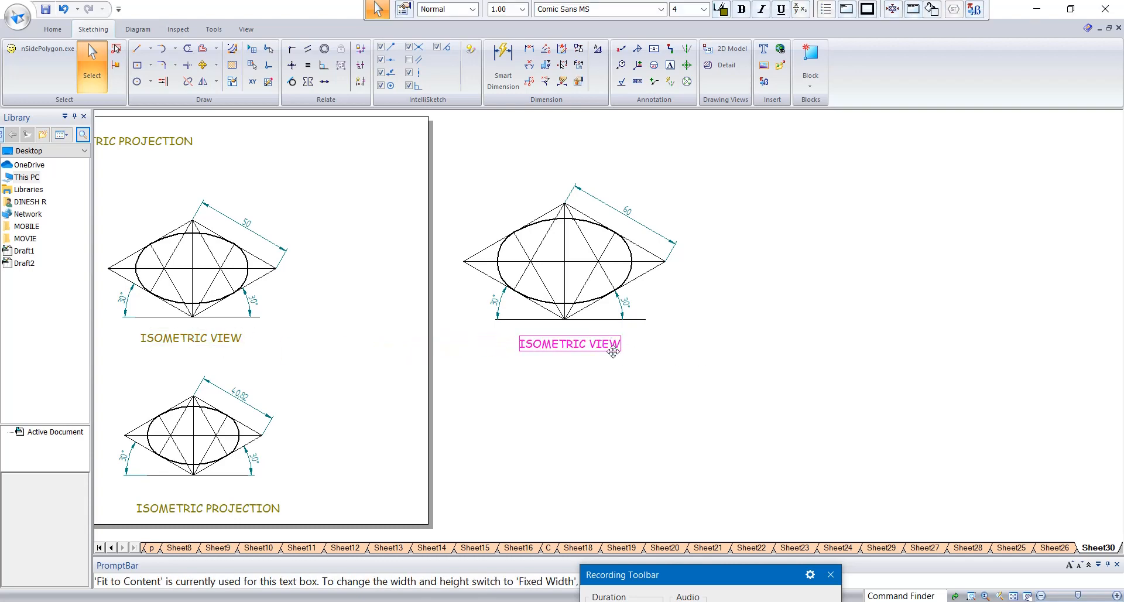
{"action": "left_click", "coordinate": [770, 600]}
{"action": "left_click", "coordinate": [580, 351]}
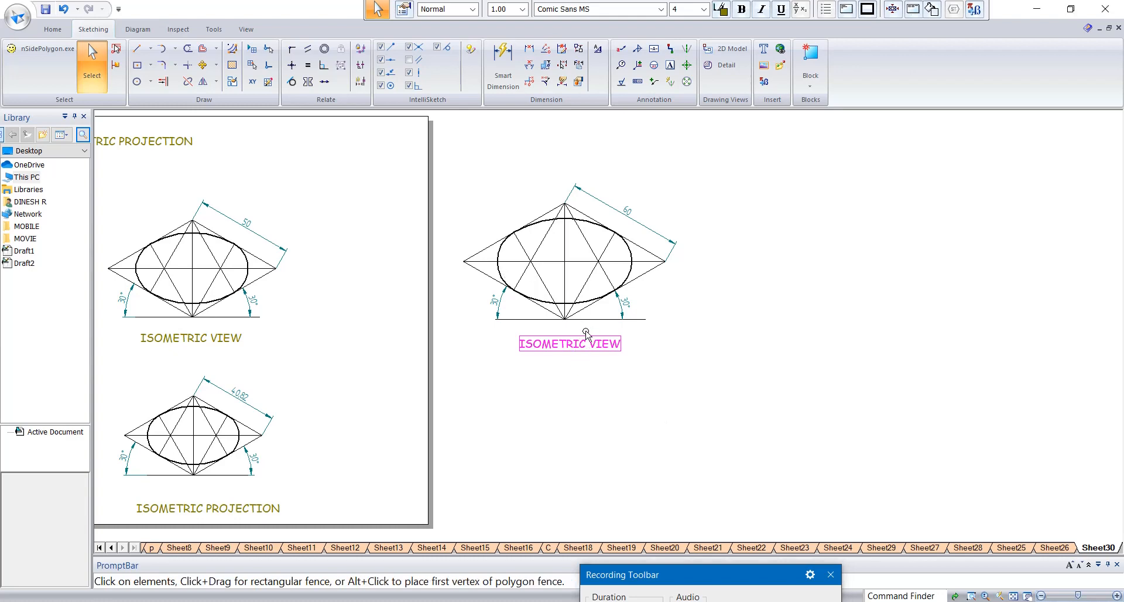
{"action": "left_click_drag", "start_coordinate": [587, 335], "coordinate": [587, 373]}
{"action": "left_click", "coordinate": [743, 504]}
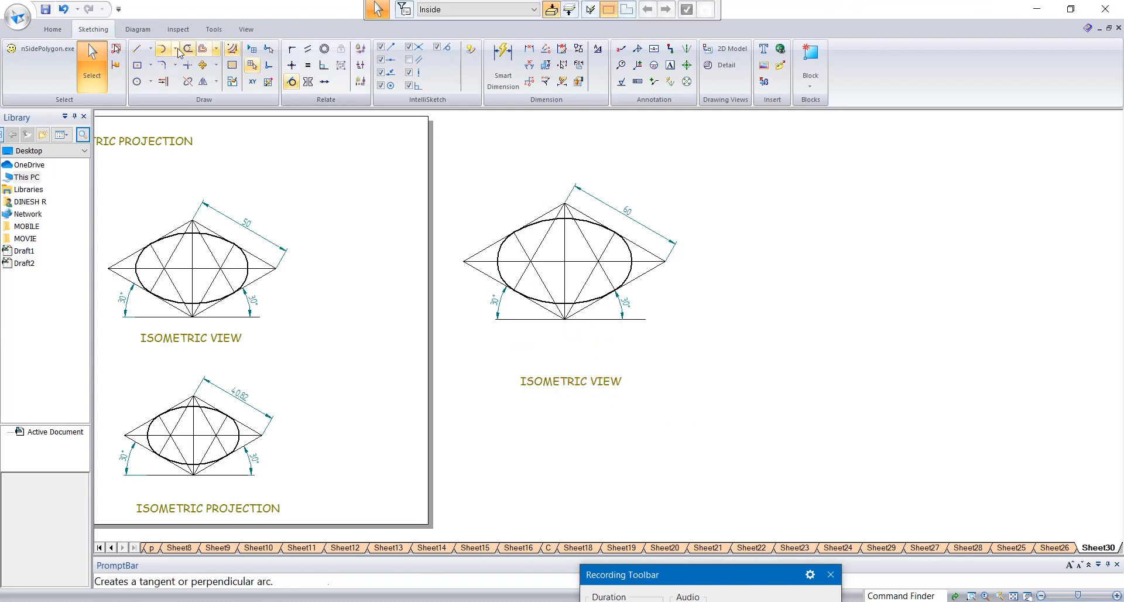
Draw a centre-point arc of about 34.6 mm radius from the rhombus centre, forming a semicircle below the ellipse's horizontal axis.
{"action": "left_click", "coordinate": [176, 49]}
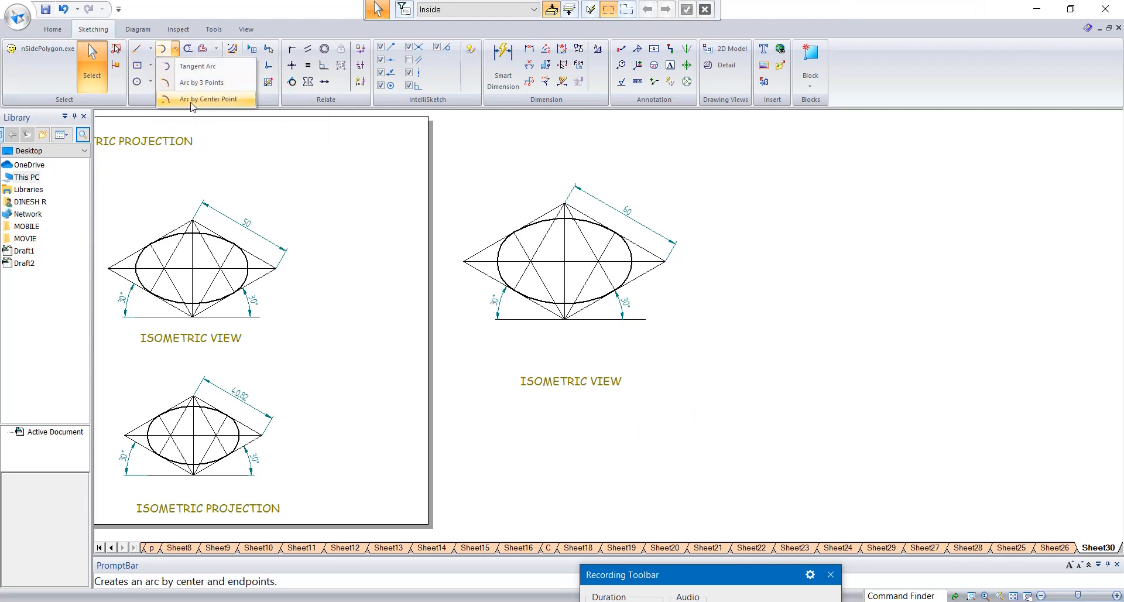
{"action": "left_click", "coordinate": [199, 98]}
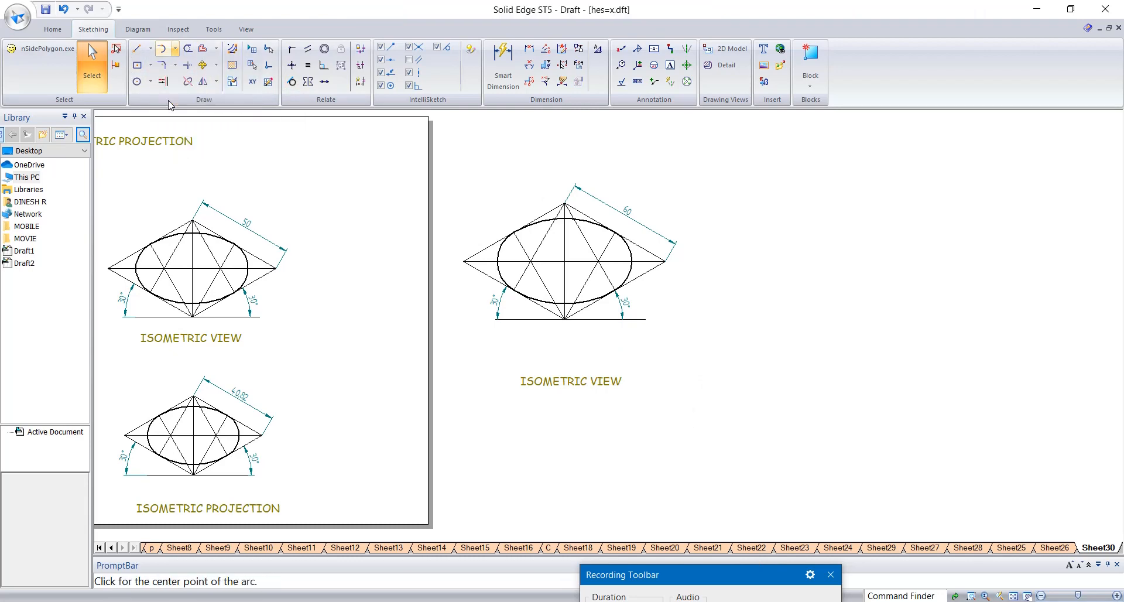
{"action": "left_click", "coordinate": [566, 261]}
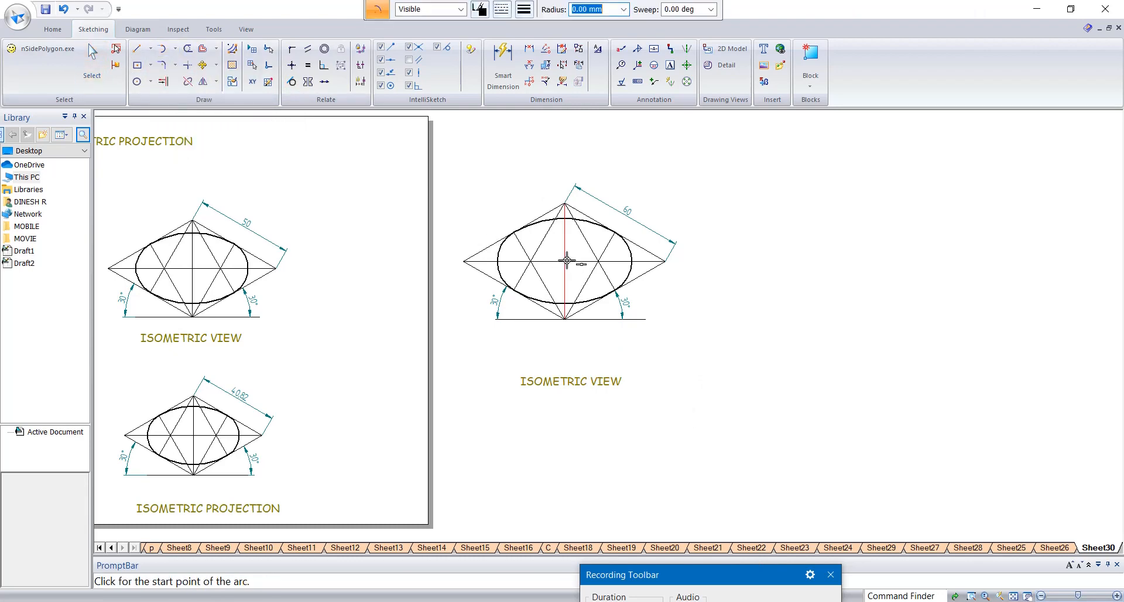
{"action": "left_click", "coordinate": [499, 262]}
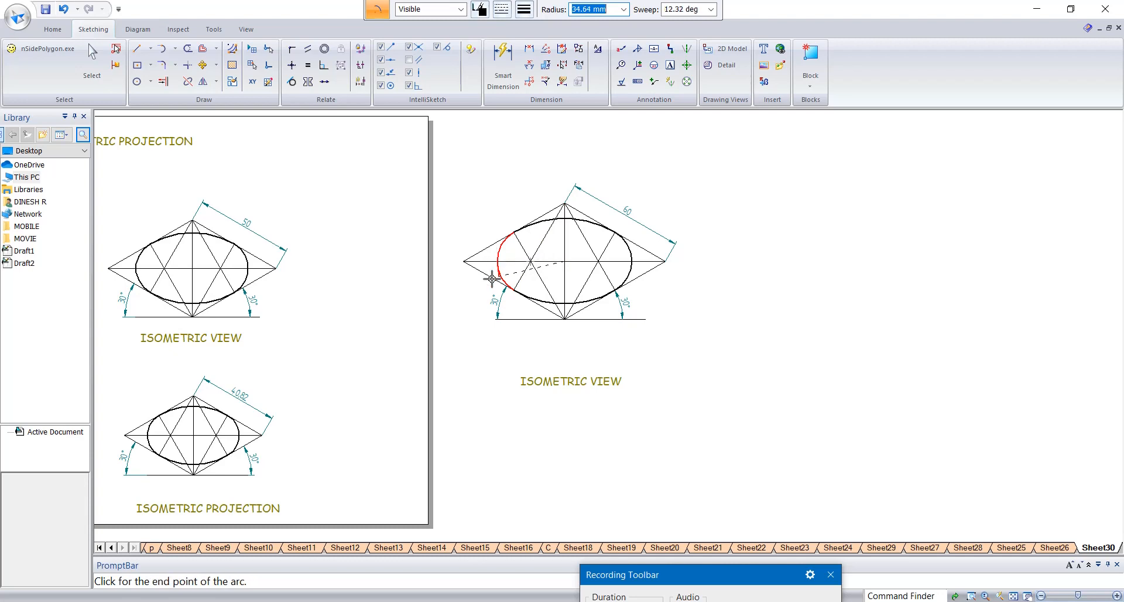
{"action": "left_click", "coordinate": [631, 260]}
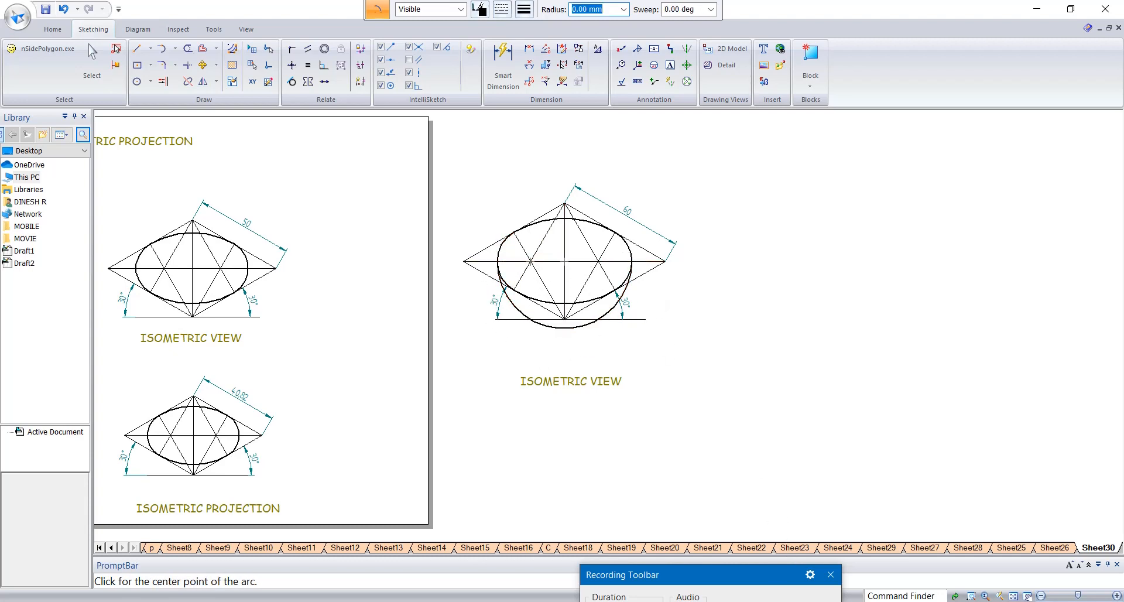
{"action": "left_click_drag", "start_coordinate": [757, 580], "coordinate": [202, 601]}
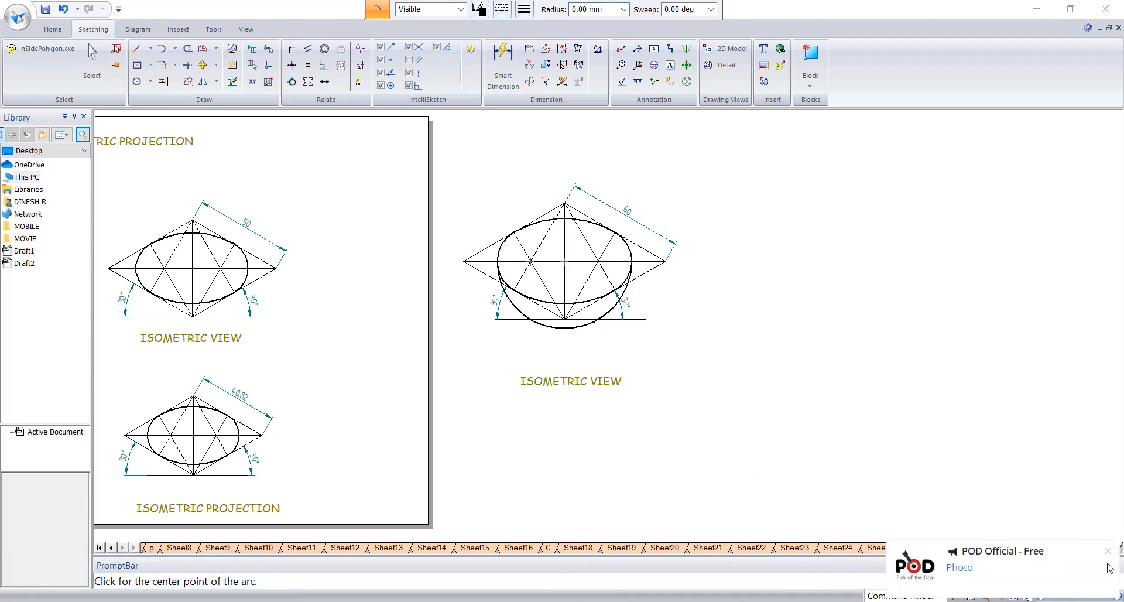
{"action": "left_click", "coordinate": [1108, 551]}
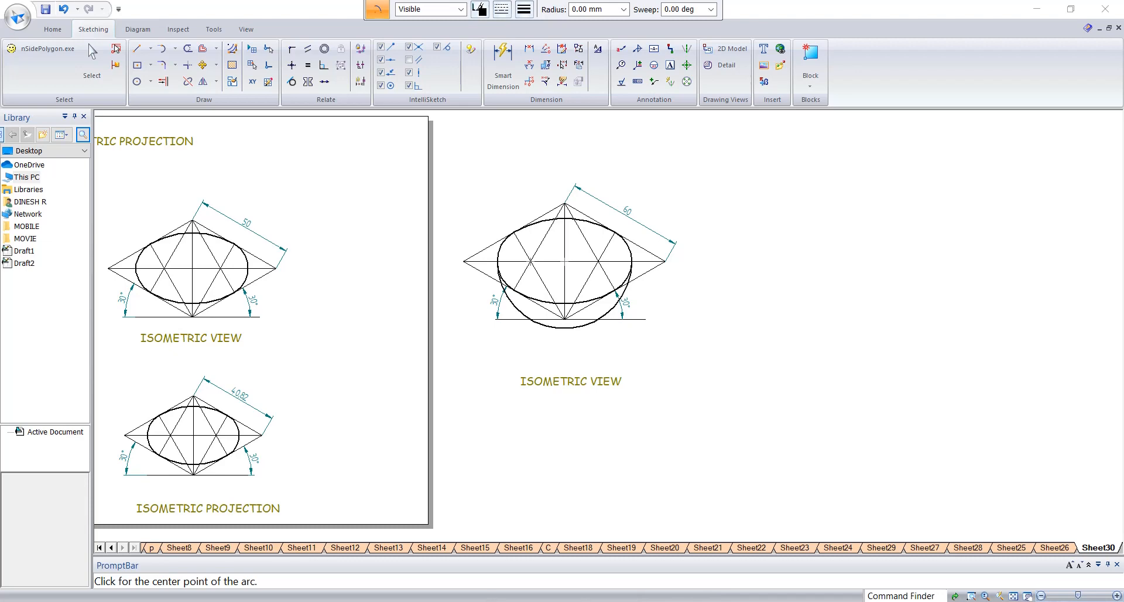
{"action": "left_click", "coordinate": [1007, 2]}
{"action": "mouse_move", "coordinate": [152, 601]}
{"action": "left_mouse_down"}
{"action": "mouse_move", "coordinate": [153, 560]}
{"action": "mouse_move", "coordinate": [159, 601]}
{"action": "left_mouse_up"}
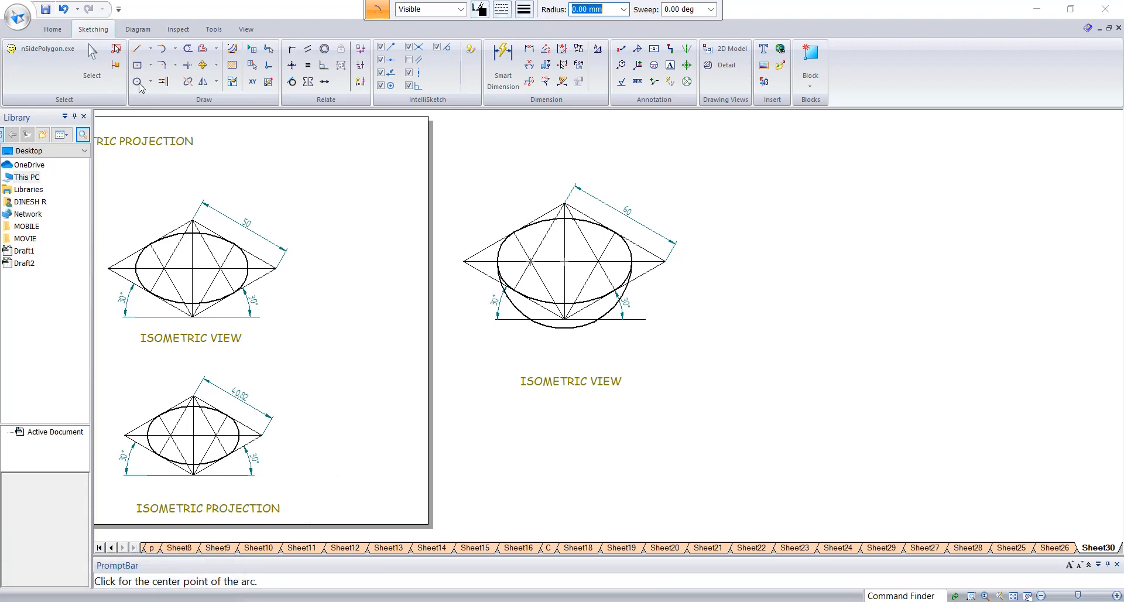
Draw a circle in the empty area to the right of the enlarged isometric figure.
{"action": "left_click", "coordinate": [137, 82]}
{"action": "left_click", "coordinate": [872, 264]}
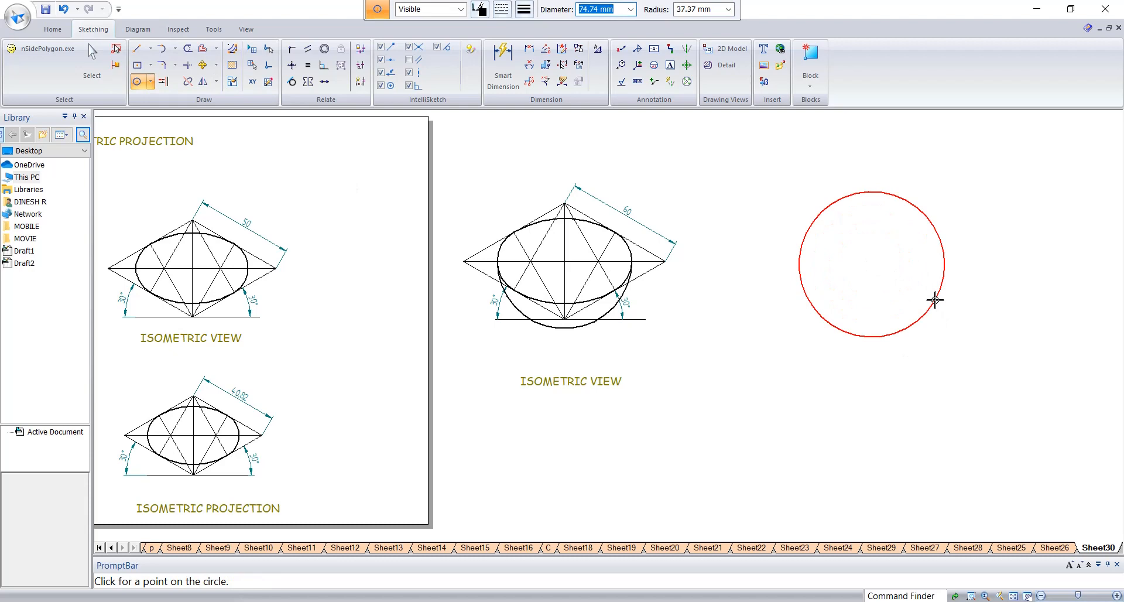
{"action": "left_click", "coordinate": [935, 300]}
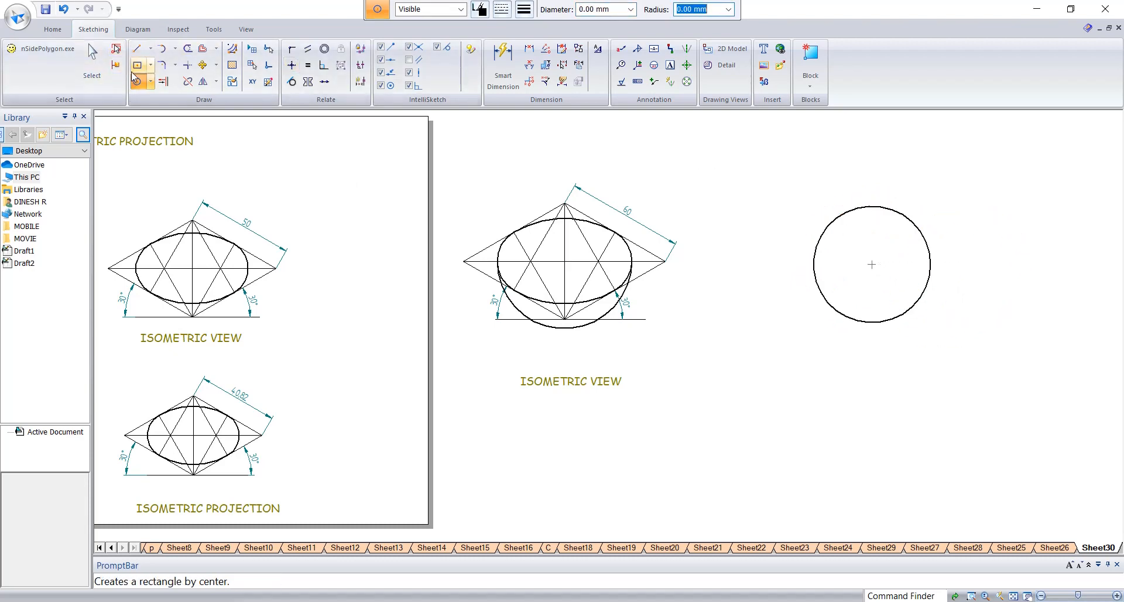
Draw a horizontal diameter across the new circle and trim away the circle's upper half.
{"action": "left_click", "coordinate": [137, 49]}
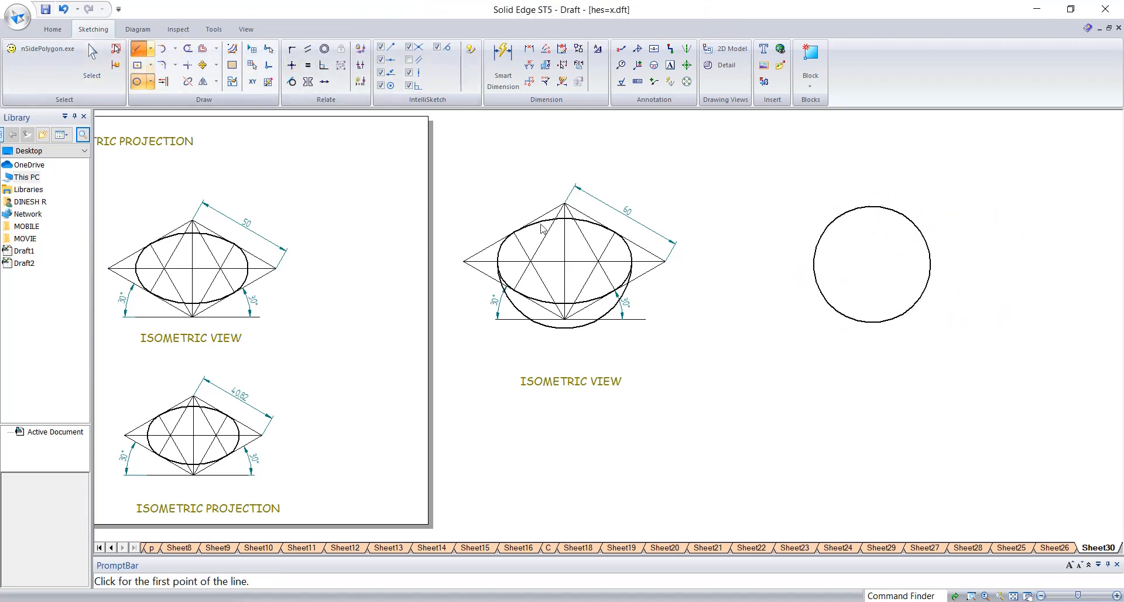
{"action": "left_click", "coordinate": [814, 264]}
{"action": "left_click", "coordinate": [933, 263]}
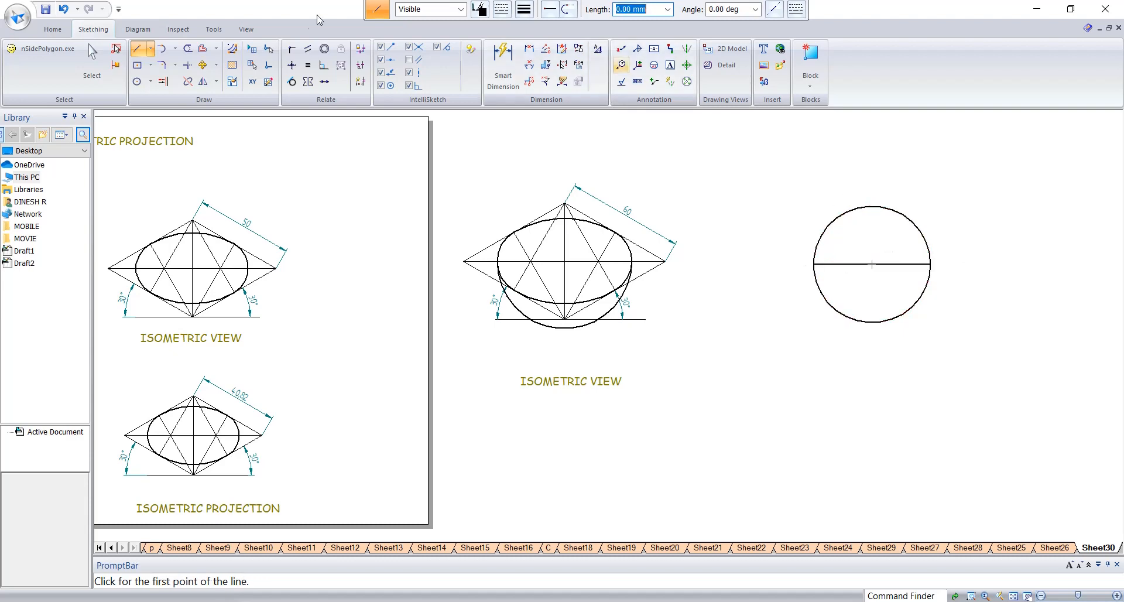
{"action": "left_click", "coordinate": [187, 48]}
{"action": "left_click", "coordinate": [823, 233]}
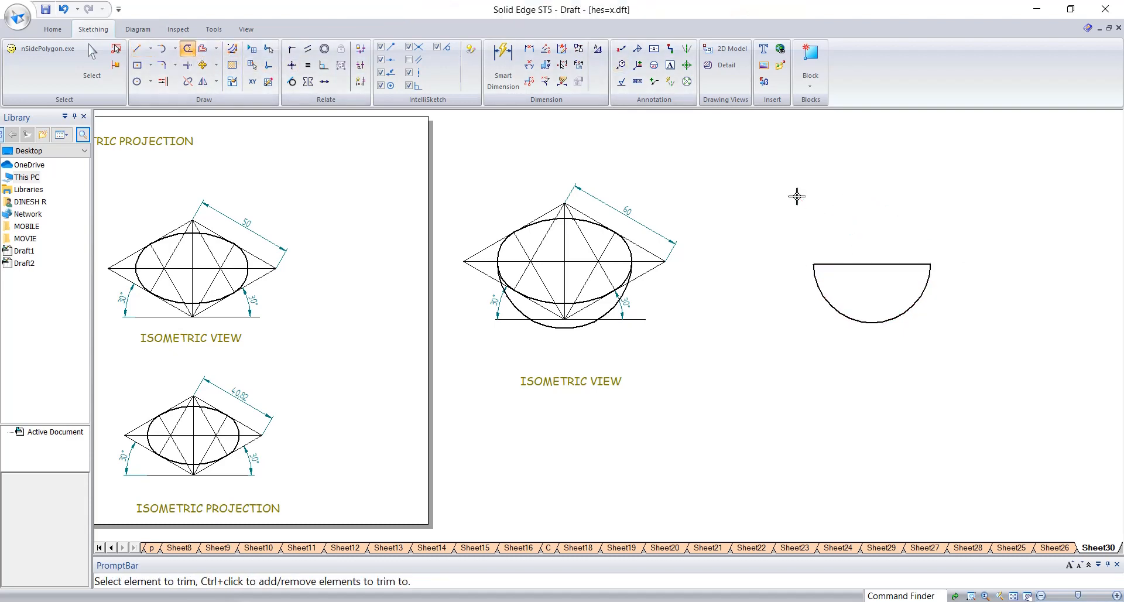
Draw a smaller full circle just above the flat edge of the semicircle.
{"action": "left_click", "coordinate": [137, 83]}
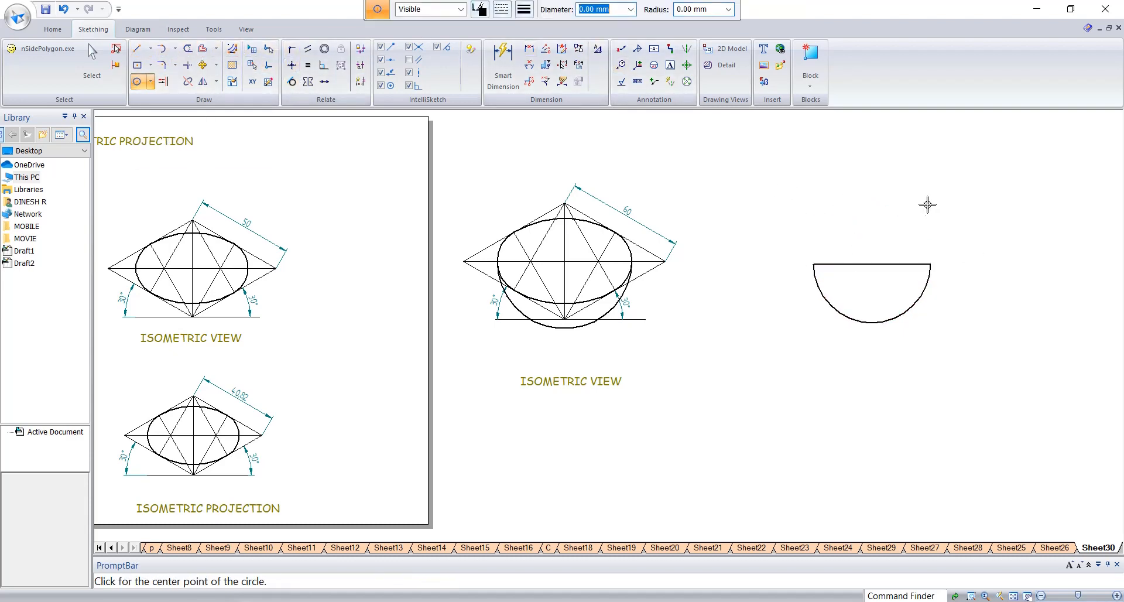
{"action": "left_click", "coordinate": [862, 217]}
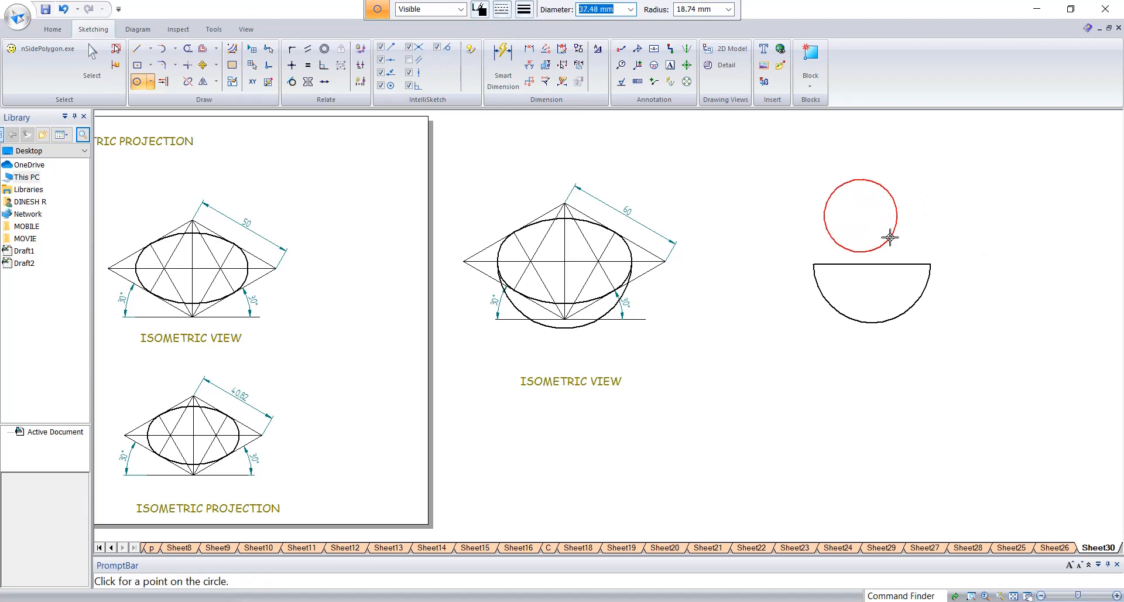
{"action": "left_click", "coordinate": [890, 238]}
{"action": "key", "text": "Escape"}
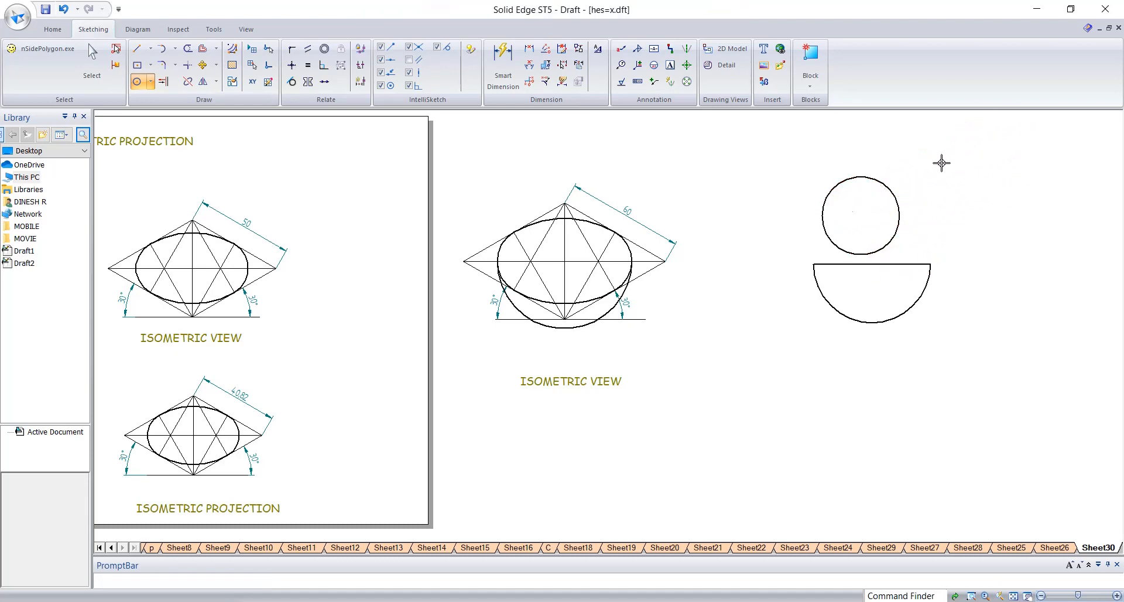
Draw and dimension a trial vertical line about 29 mm long up from the midpoint of the semicircle's flat edge, undoing both.
{"action": "left_click", "coordinate": [138, 49]}
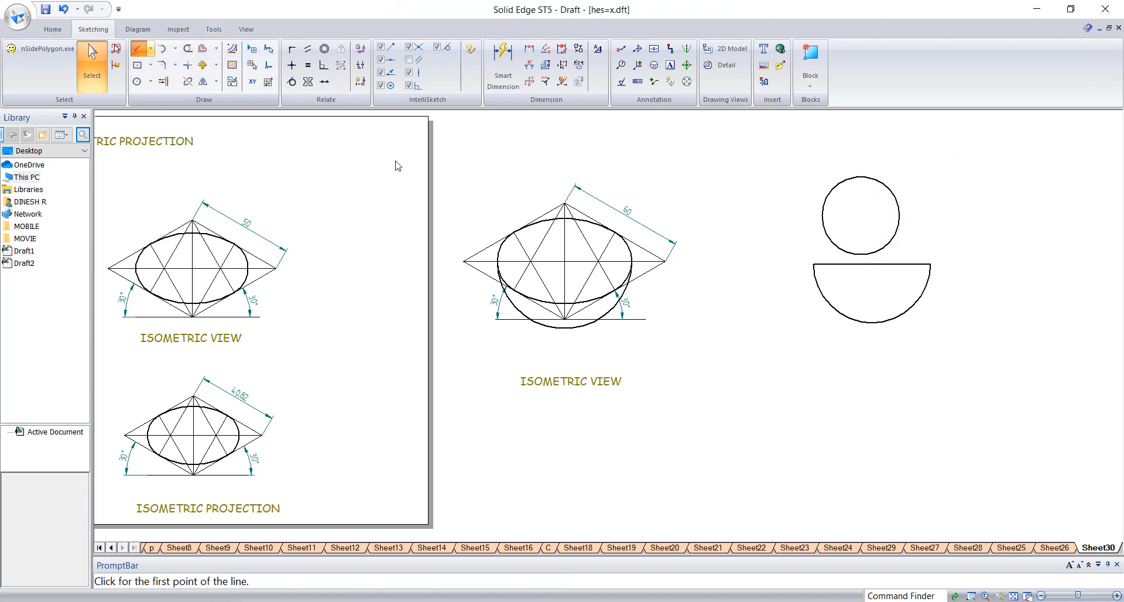
{"action": "left_click", "coordinate": [872, 264]}
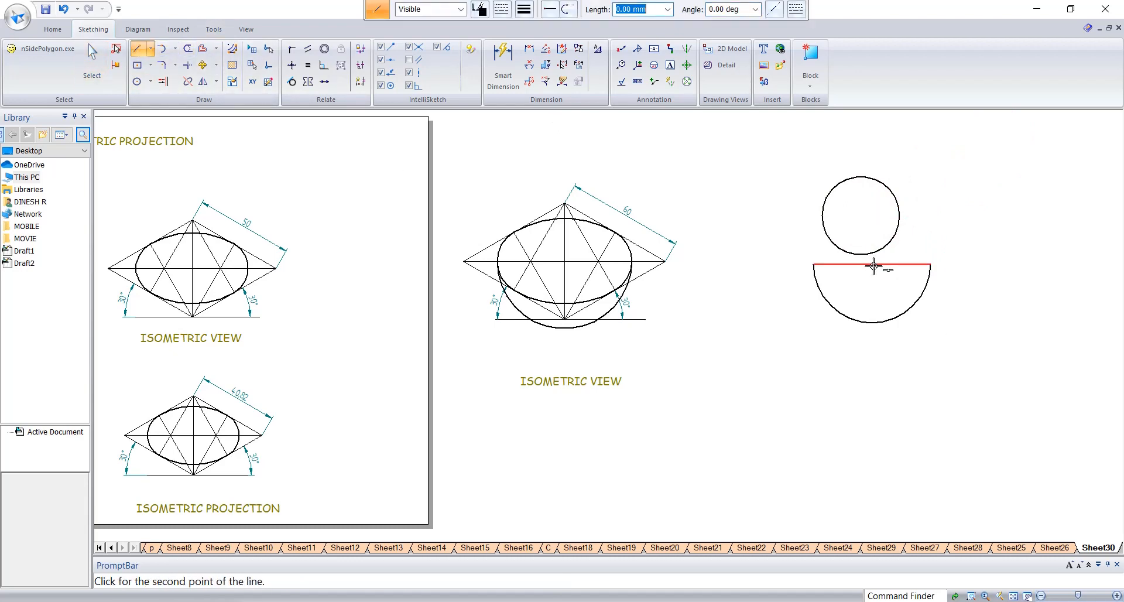
{"action": "left_click", "coordinate": [872, 207]}
{"action": "key", "text": "Escape"}
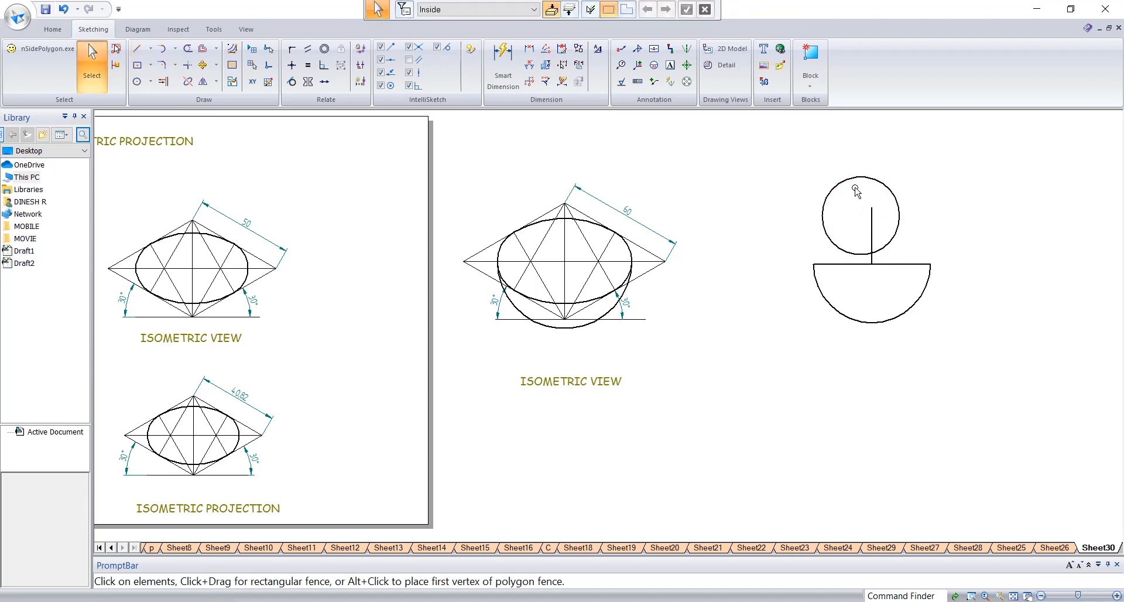
{"action": "left_click", "coordinate": [503, 65]}
{"action": "left_click", "coordinate": [872, 223]}
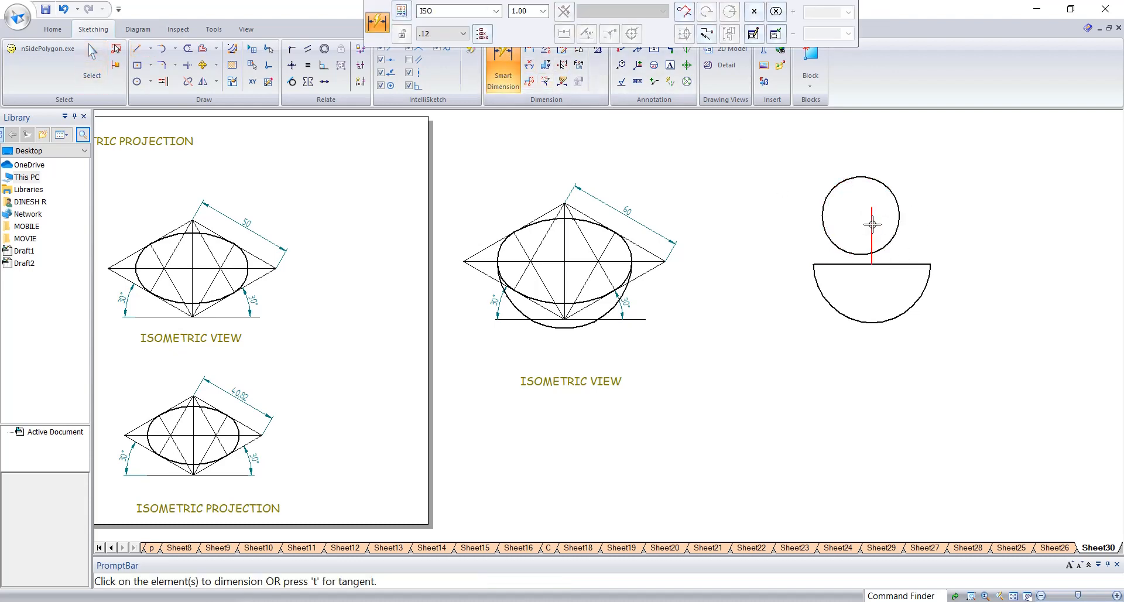
{"action": "left_click", "coordinate": [991, 238]}
{"action": "key", "text": "Escape"}
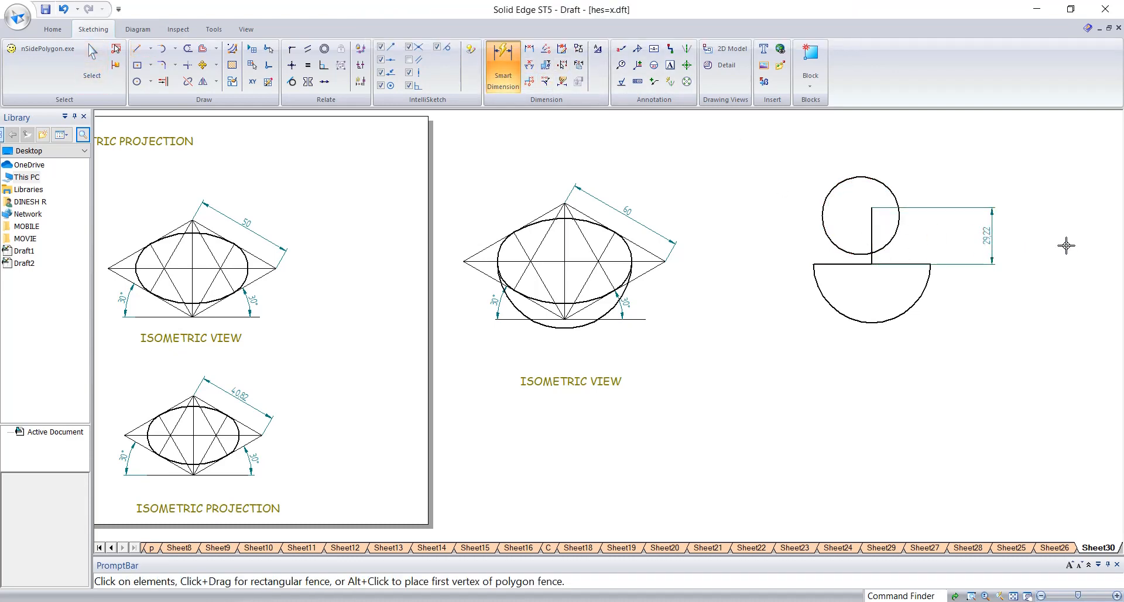
{"action": "key", "text": "ctrl+z"}
{"action": "key", "text": "ctrl+z"}
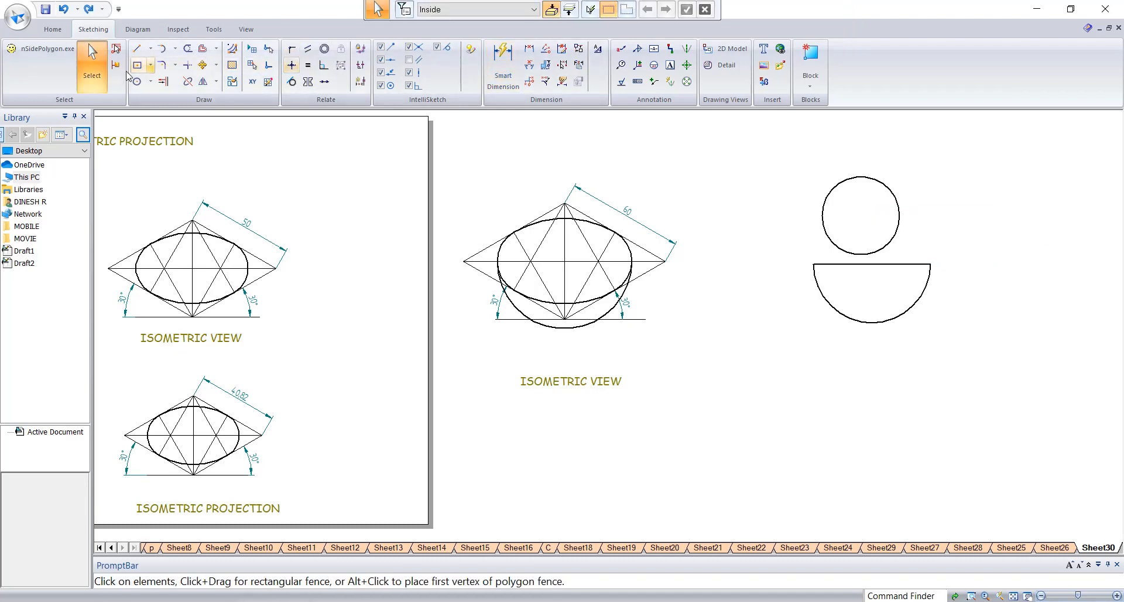
Draw a 20 mm vertical line upward from the midpoint of the semicircle's flat edge.
{"action": "key", "text": "l"}
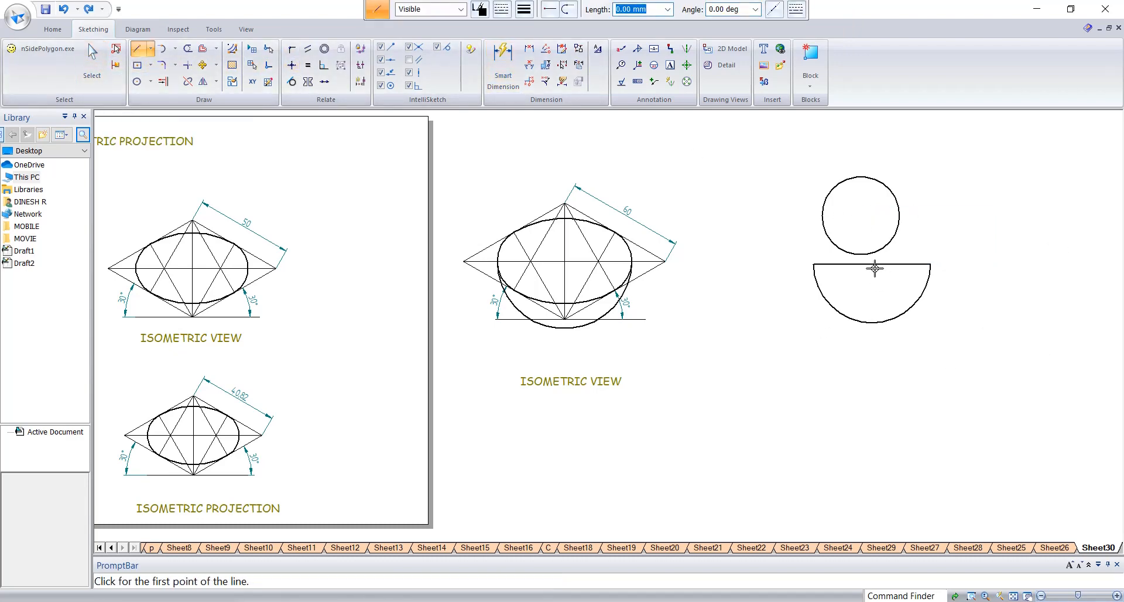
{"action": "left_click", "coordinate": [872, 265]}
{"action": "type", "text": "20"}
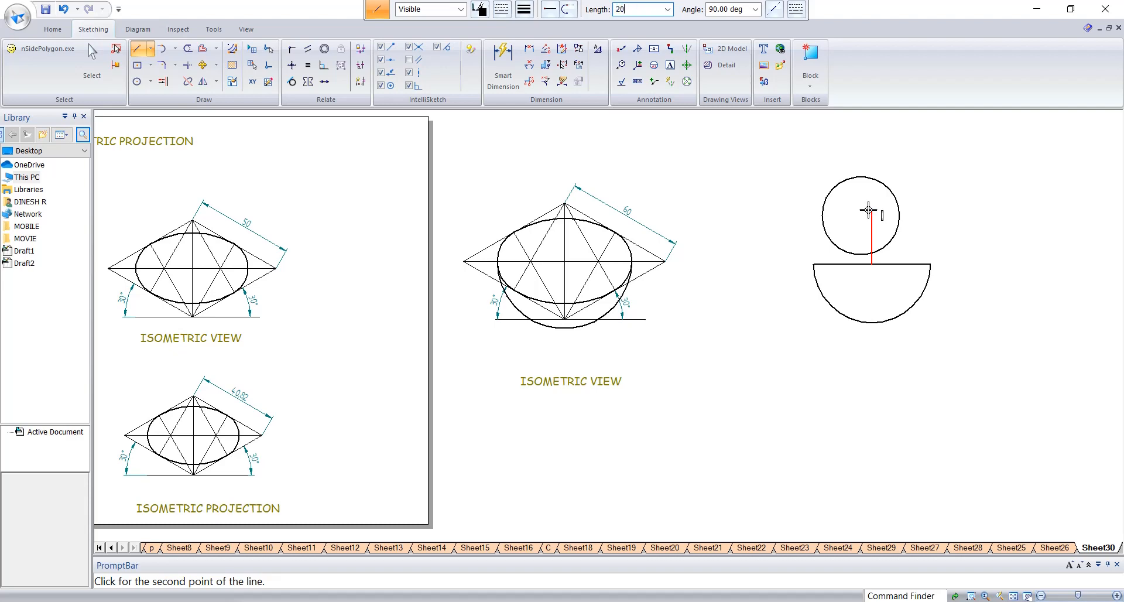
{"action": "key", "text": "Return"}
{"action": "left_click", "coordinate": [869, 210]}
{"action": "key", "text": "Escape"}
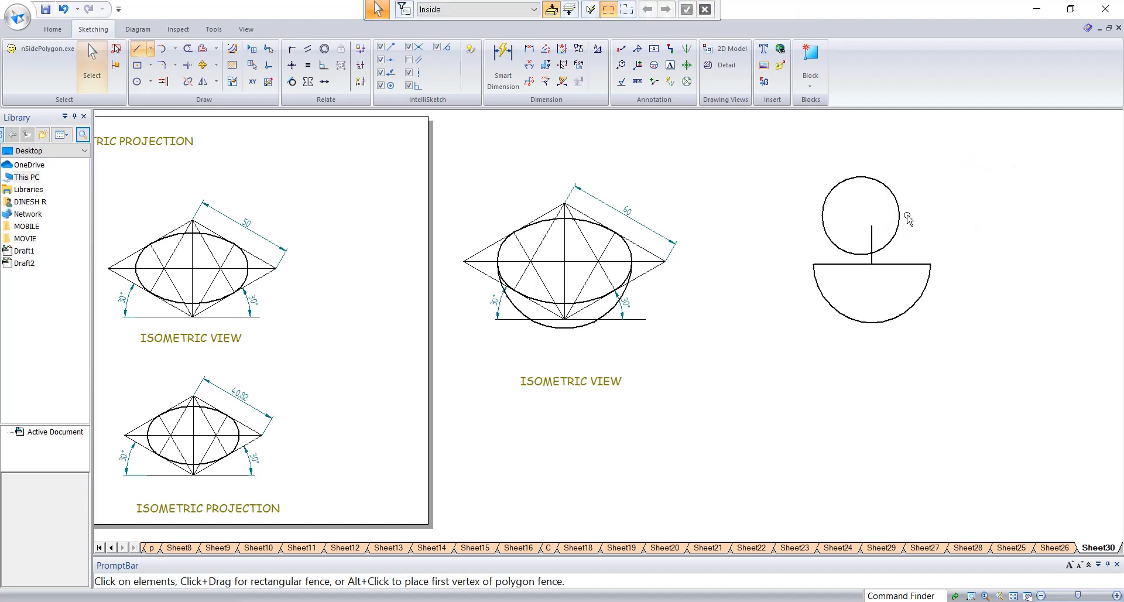
Move the small circle by its centre onto the upper end of the 20 mm vertical line.
{"action": "left_click", "coordinate": [899, 217]}
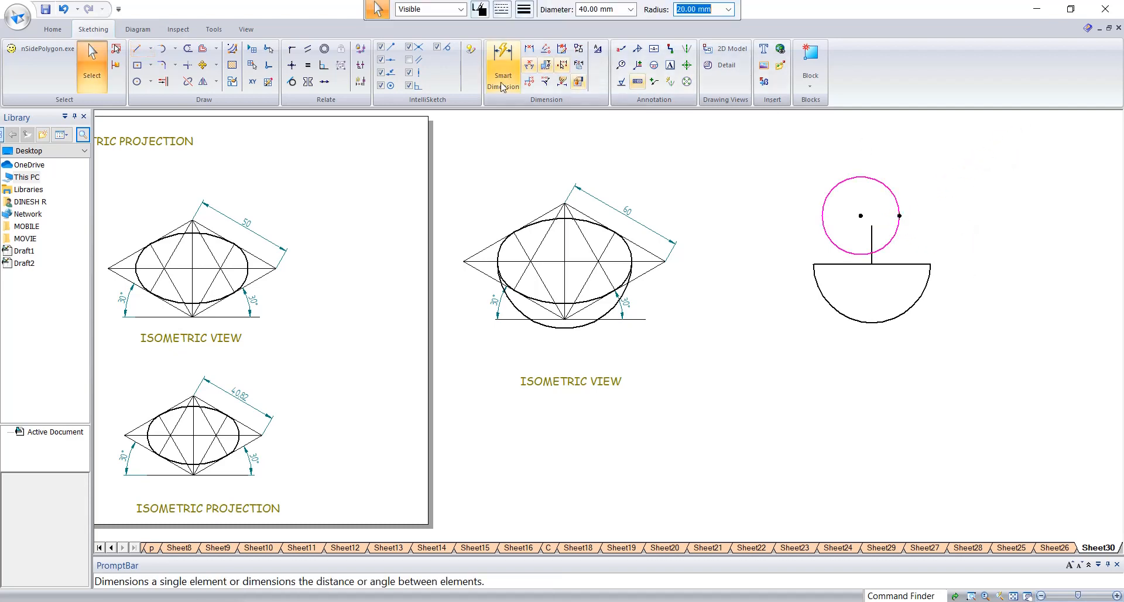
{"action": "left_click", "coordinate": [202, 65]}
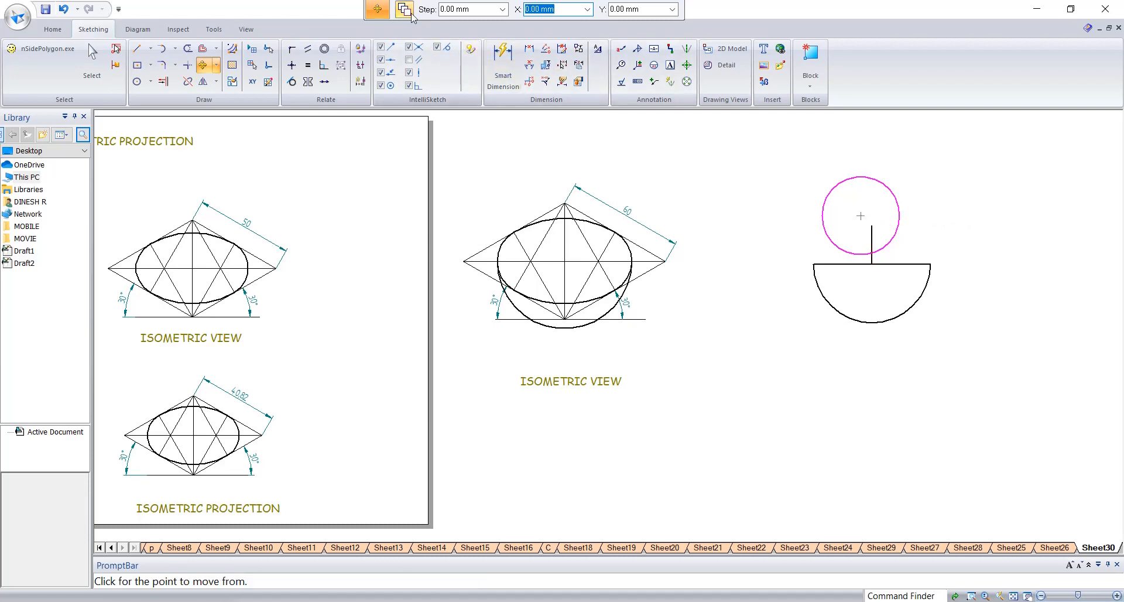
{"action": "left_click", "coordinate": [859, 215]}
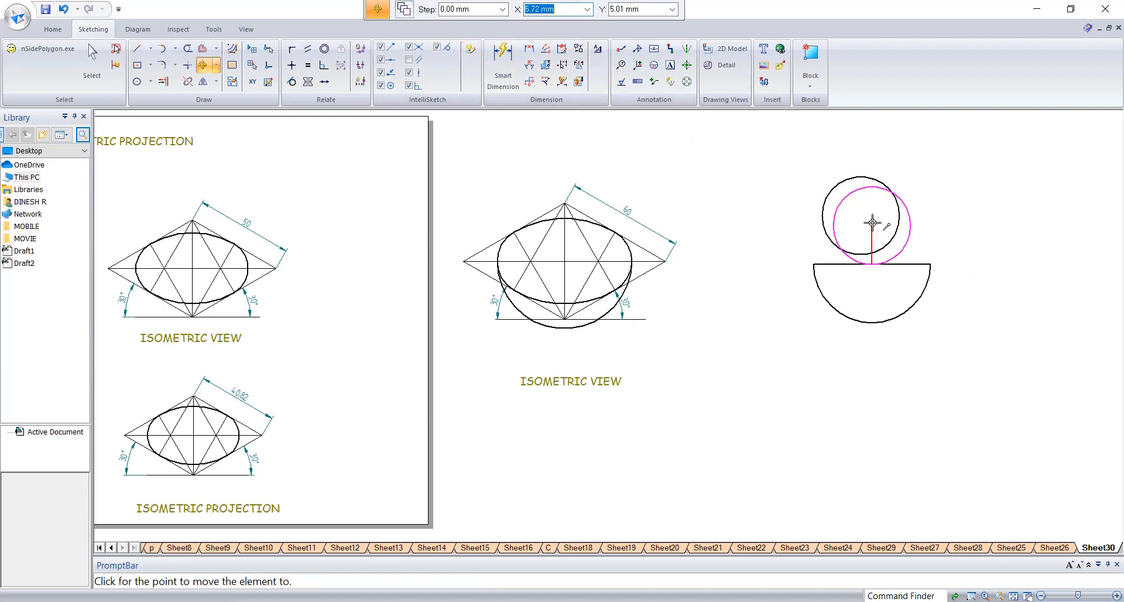
{"action": "left_click", "coordinate": [873, 224]}
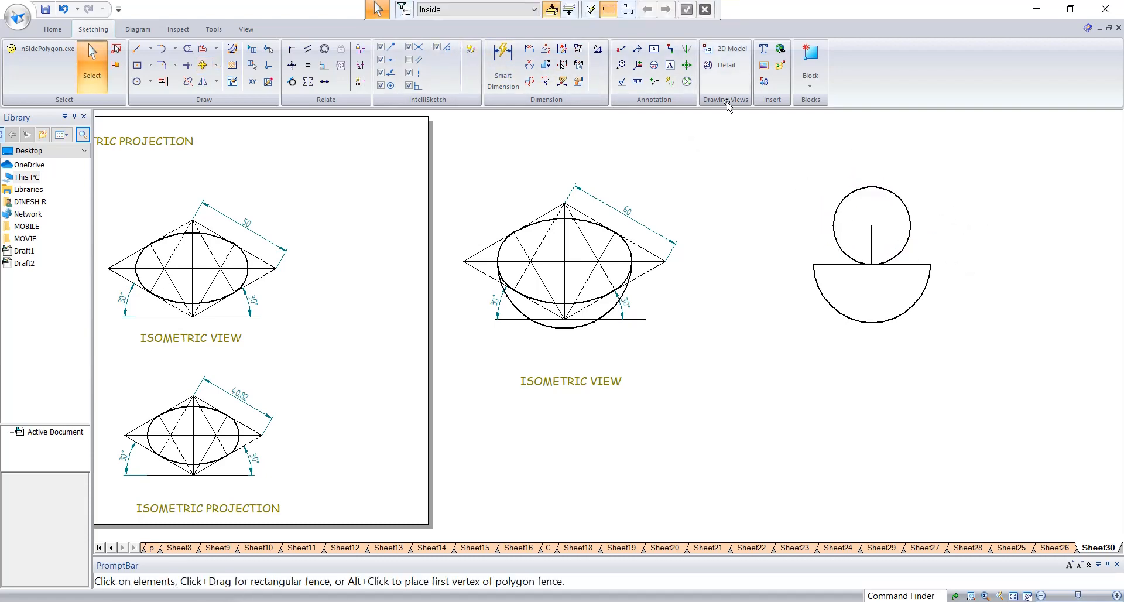
Dimension the vertical line's length, the small circle's diameter and the semicircle's radius.
{"action": "left_click", "coordinate": [502, 65]}
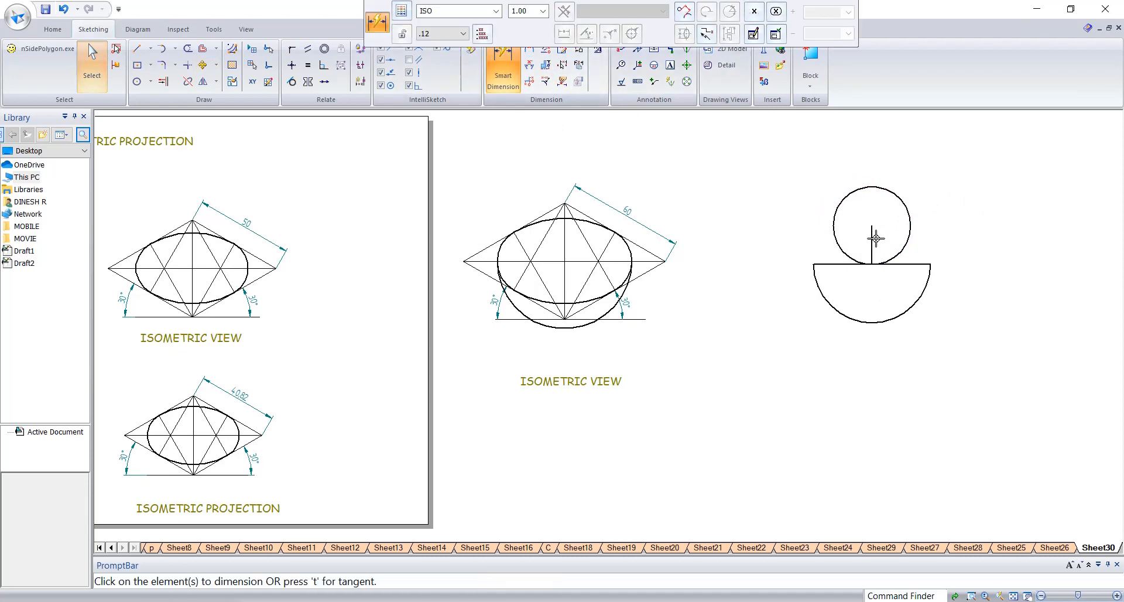
{"action": "left_click", "coordinate": [872, 240]}
{"action": "left_click", "coordinate": [998, 239]}
{"action": "left_click", "coordinate": [897, 198]}
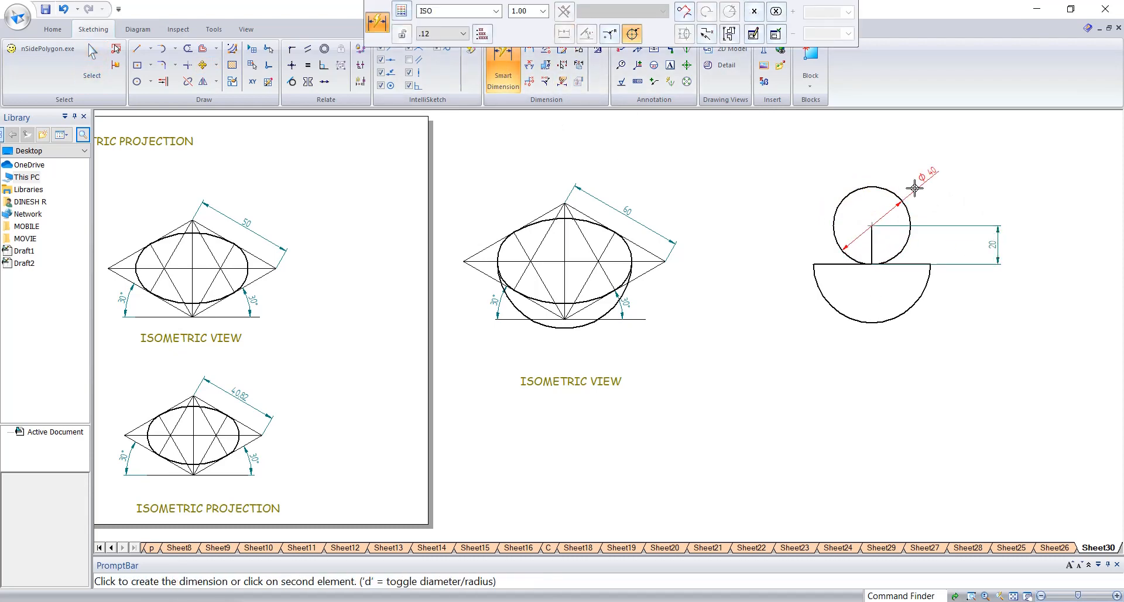
{"action": "left_click", "coordinate": [941, 179]}
{"action": "left_click", "coordinate": [896, 196]}
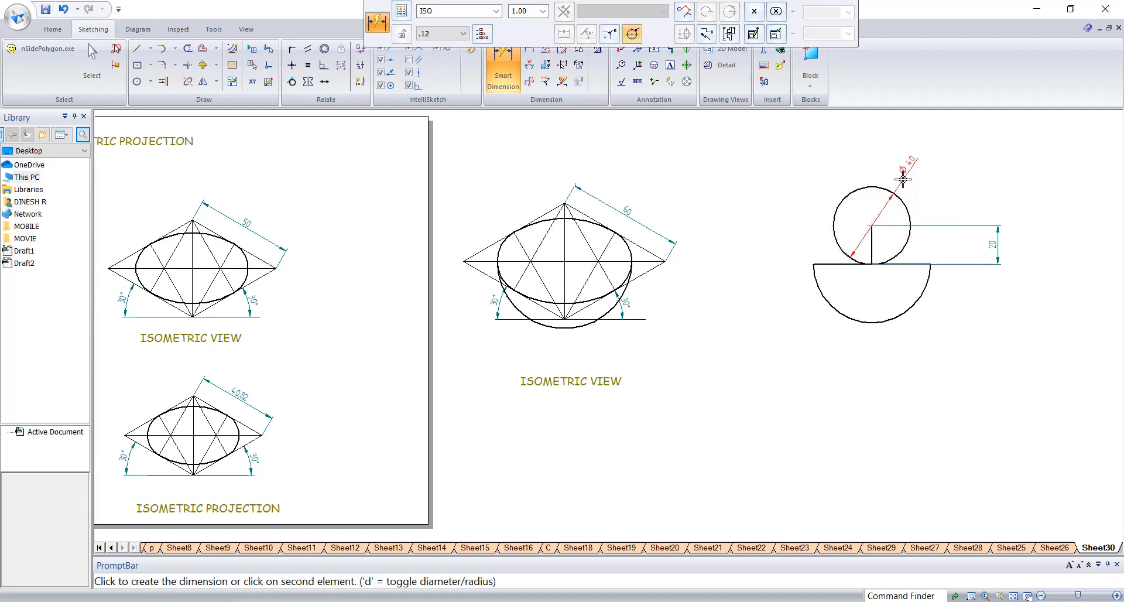
{"action": "left_click", "coordinate": [905, 177]}
{"action": "left_click", "coordinate": [922, 296]}
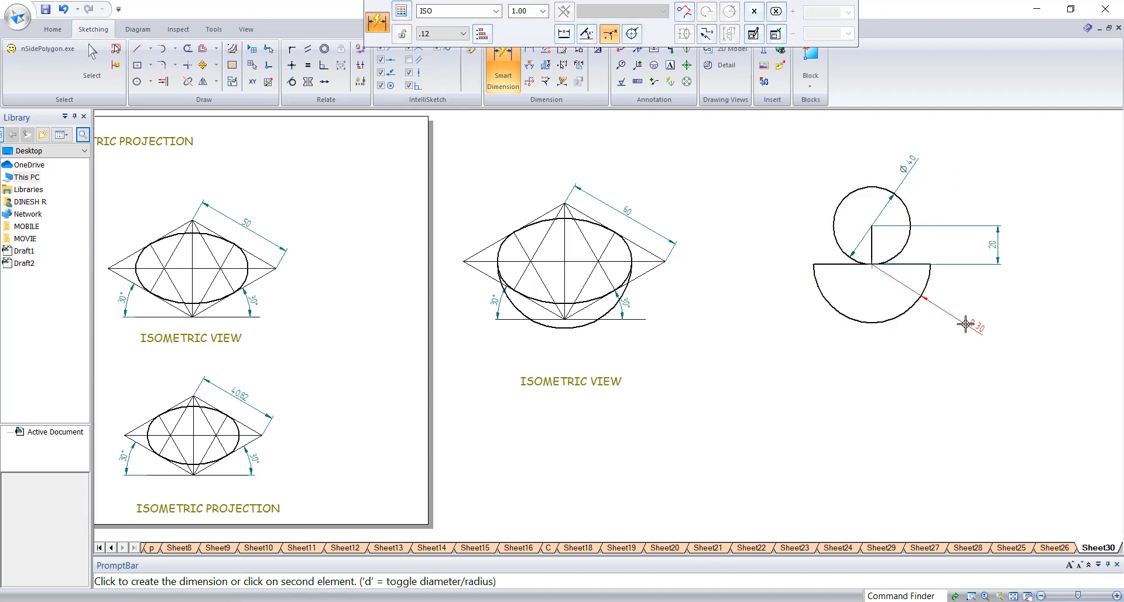
{"action": "left_click", "coordinate": [974, 323]}
{"action": "key", "text": "Escape"}
Change the line style of the vertical line inside the small circle to a dash-dot centre line.
{"action": "left_click", "coordinate": [871, 246]}
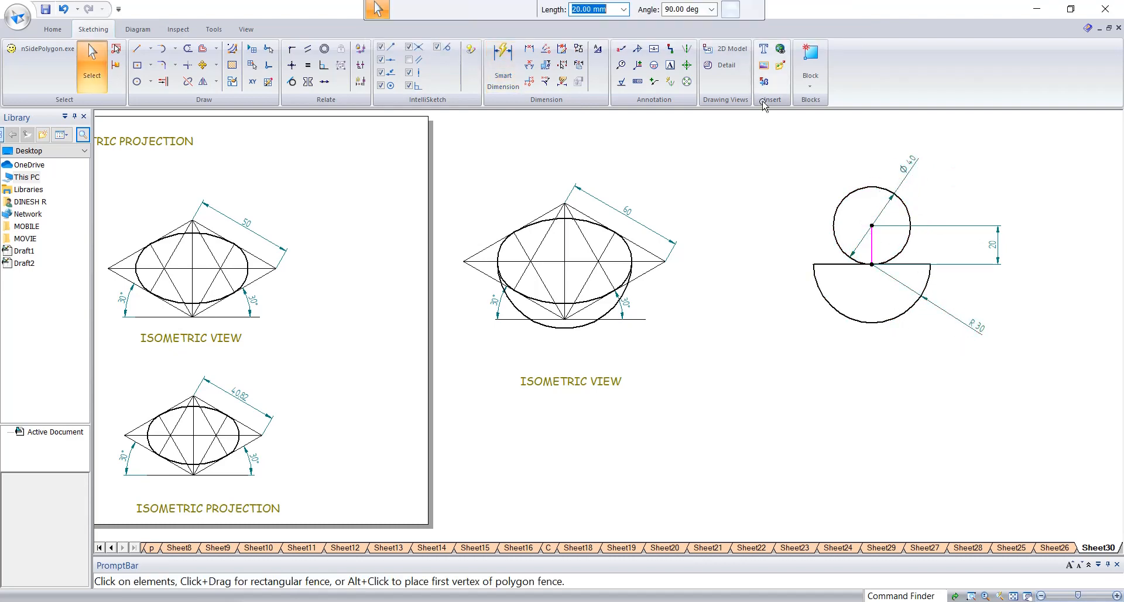
{"action": "left_click", "coordinate": [502, 10]}
{"action": "left_click", "coordinate": [527, 51]}
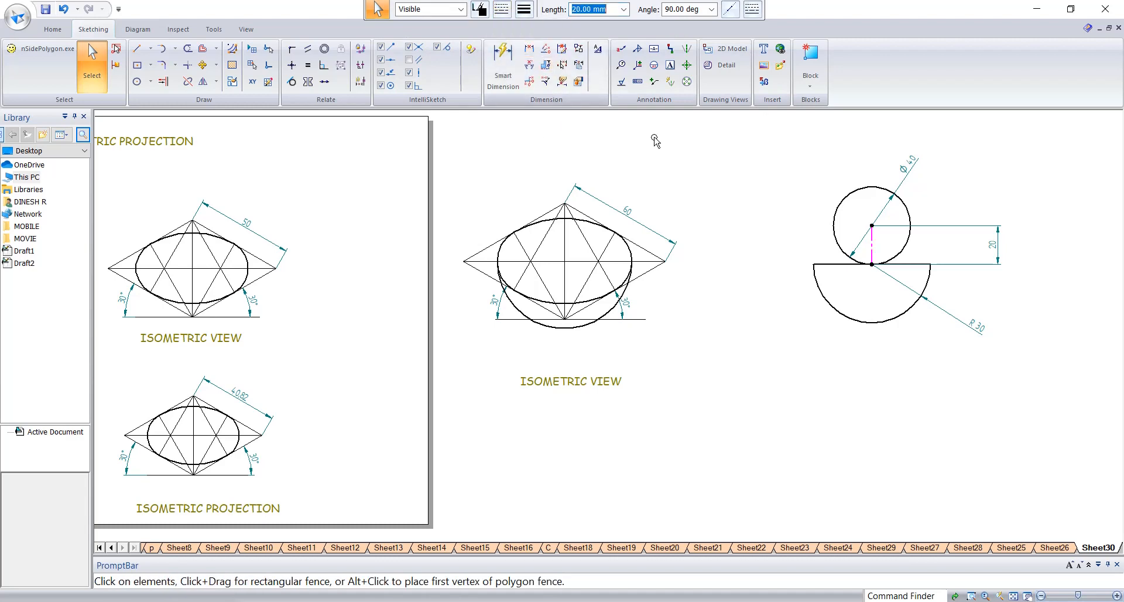
{"action": "key", "text": "Escape"}
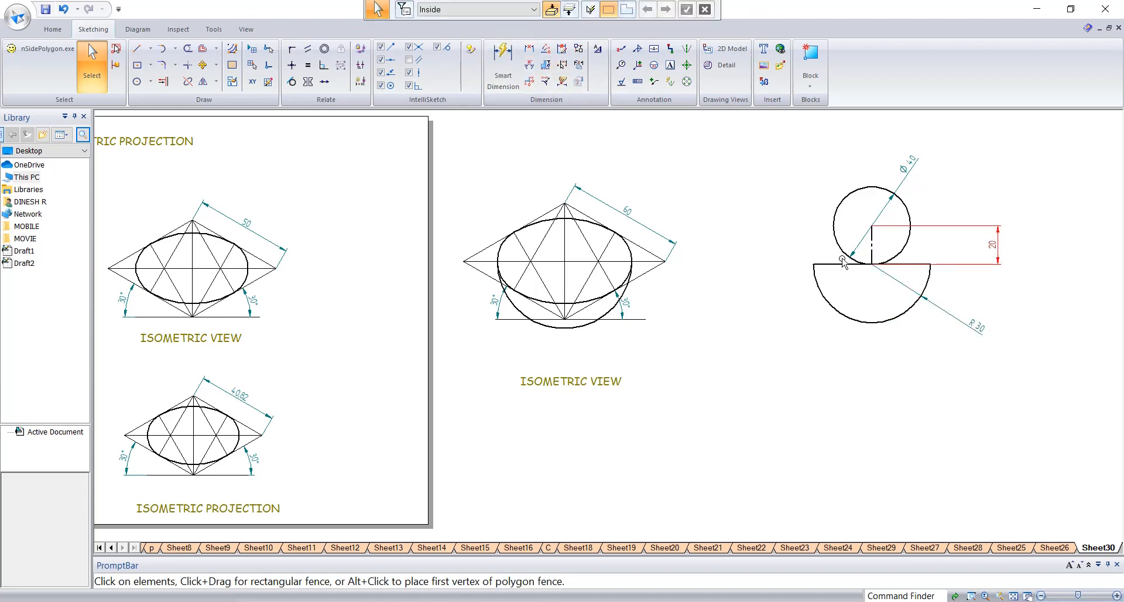
Dimension the width of the semicircle's flat edge, placing the dimension above the small circle.
{"action": "left_click", "coordinate": [503, 65]}
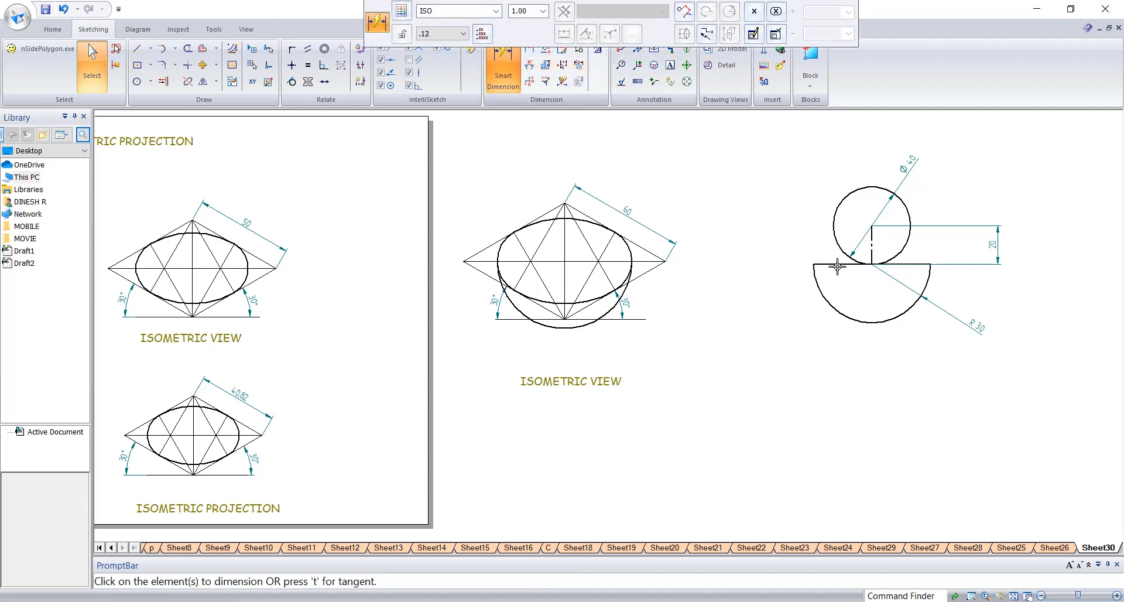
{"action": "left_click", "coordinate": [854, 264]}
{"action": "left_click", "coordinate": [823, 134]}
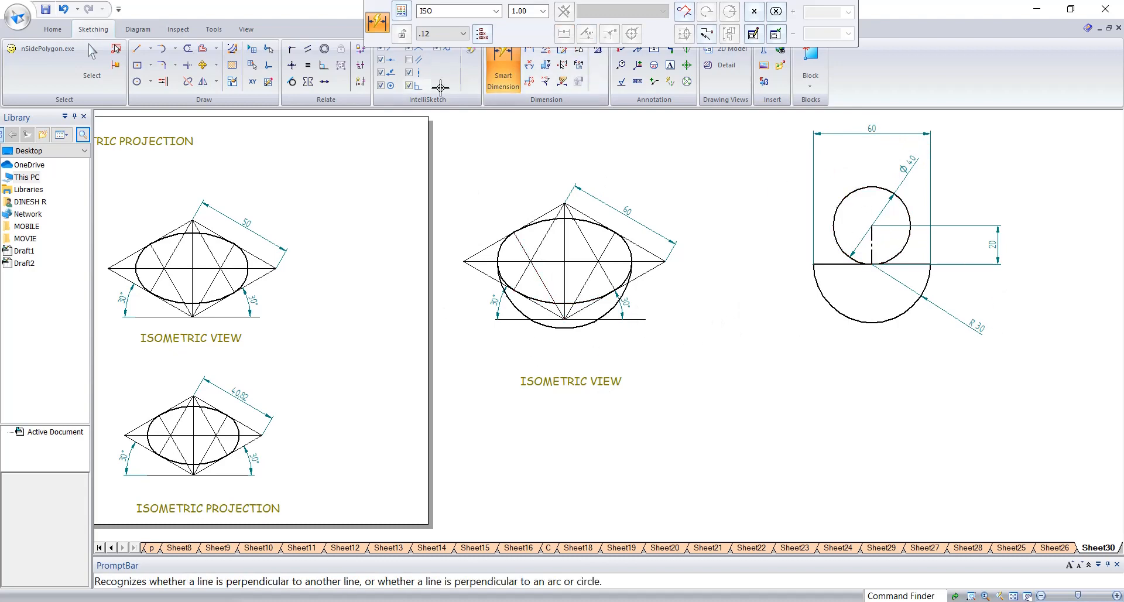
Draw a vertical line from the centre of the 60 mm isometric ellipse up toward the top of the ellipse.
{"action": "left_click", "coordinate": [137, 49]}
{"action": "left_click", "coordinate": [563, 260]}
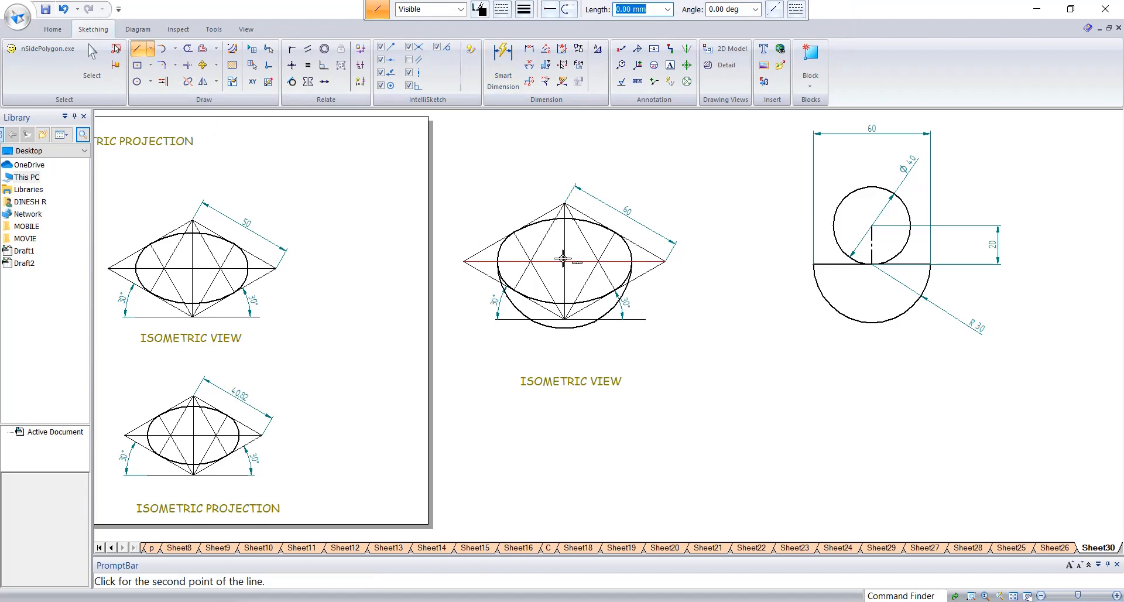
{"action": "left_click", "coordinate": [565, 221]}
{"action": "key", "text": "Escape"}
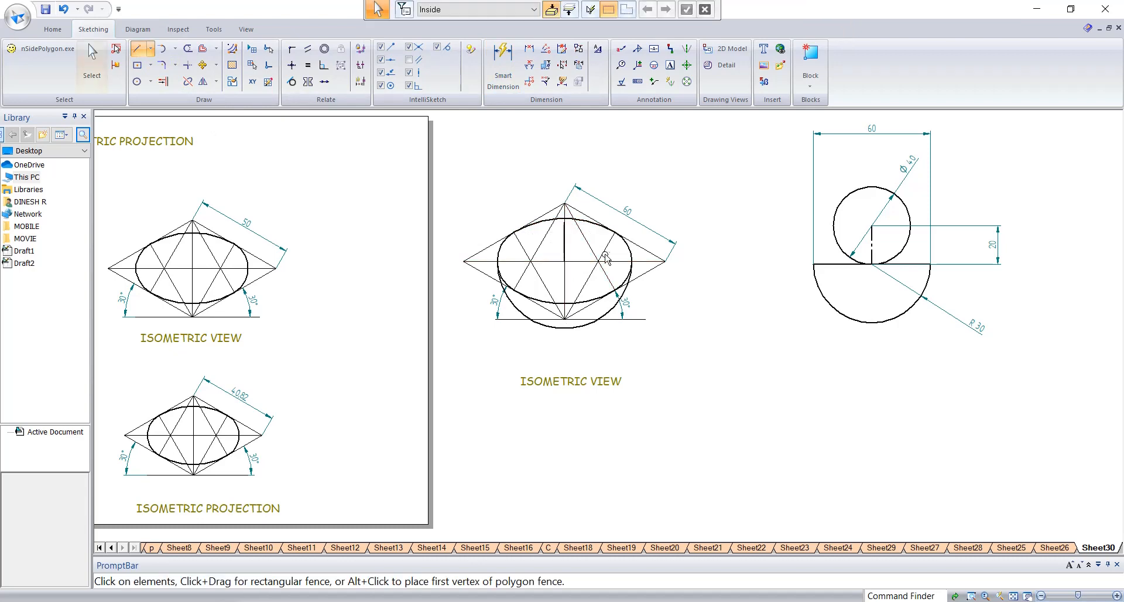
{"action": "scroll", "coordinate": [579, 241], "scroll_direction": "down", "scroll_amount": 1}
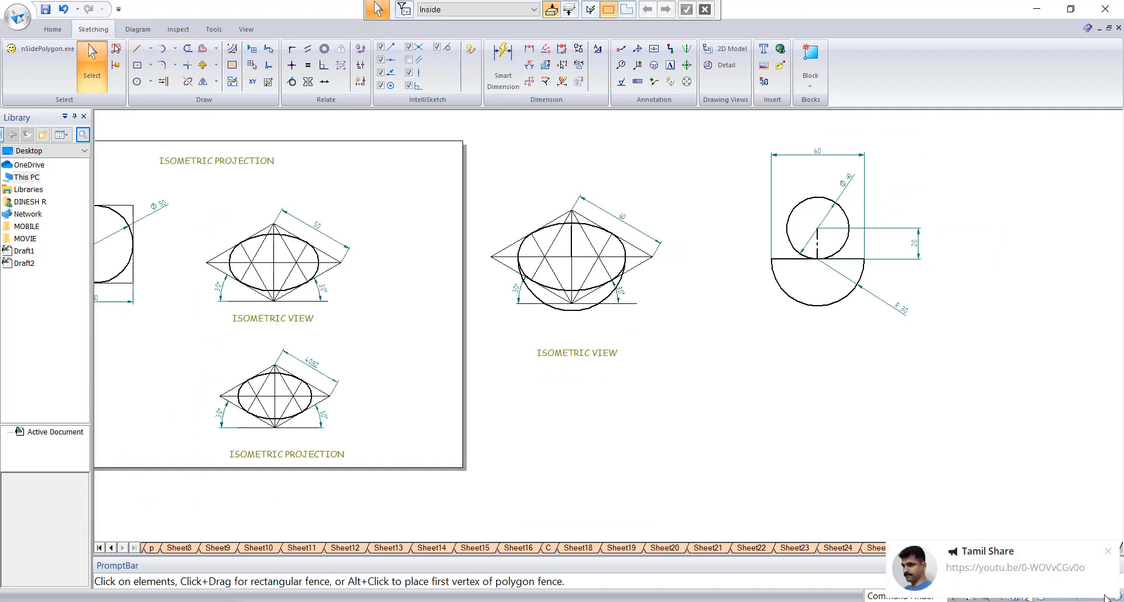
{"action": "left_click", "coordinate": [1108, 553]}
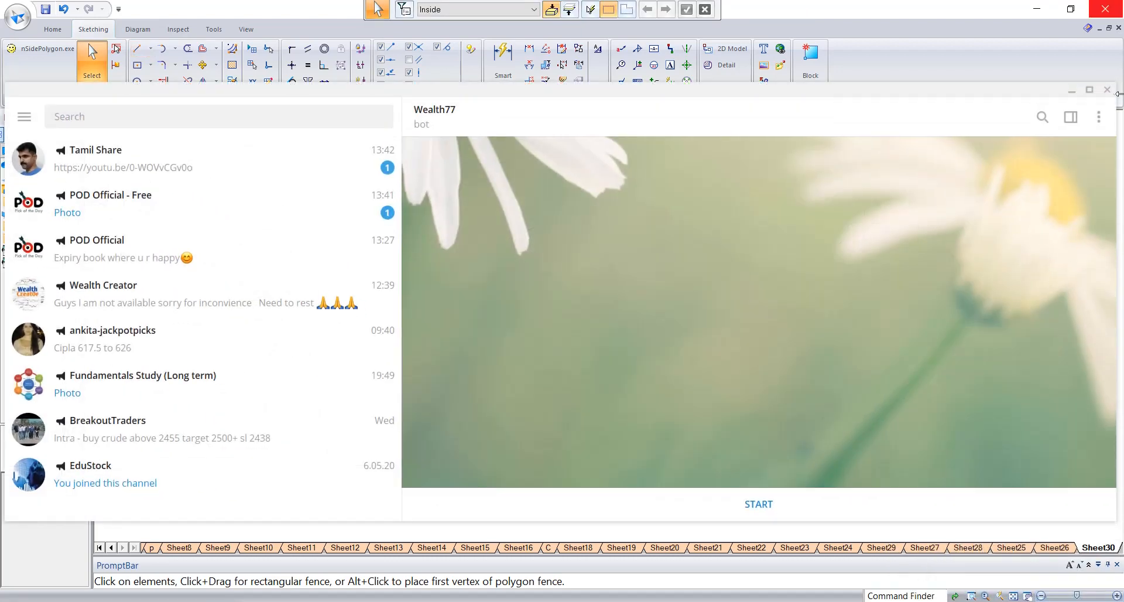
{"action": "left_click", "coordinate": [1107, 90]}
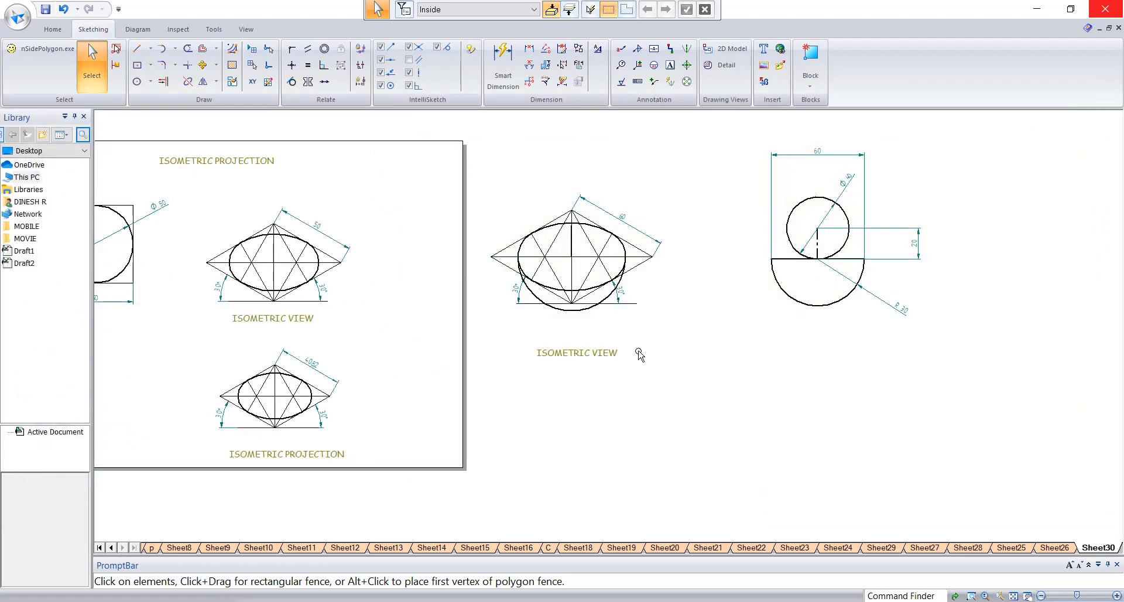
Move the ISOMETRIC VIEW label of the 60 mm figure closer beneath the figure.
{"action": "left_click", "coordinate": [605, 352]}
{"action": "left_click_drag", "start_coordinate": [605, 351], "coordinate": [612, 337]}
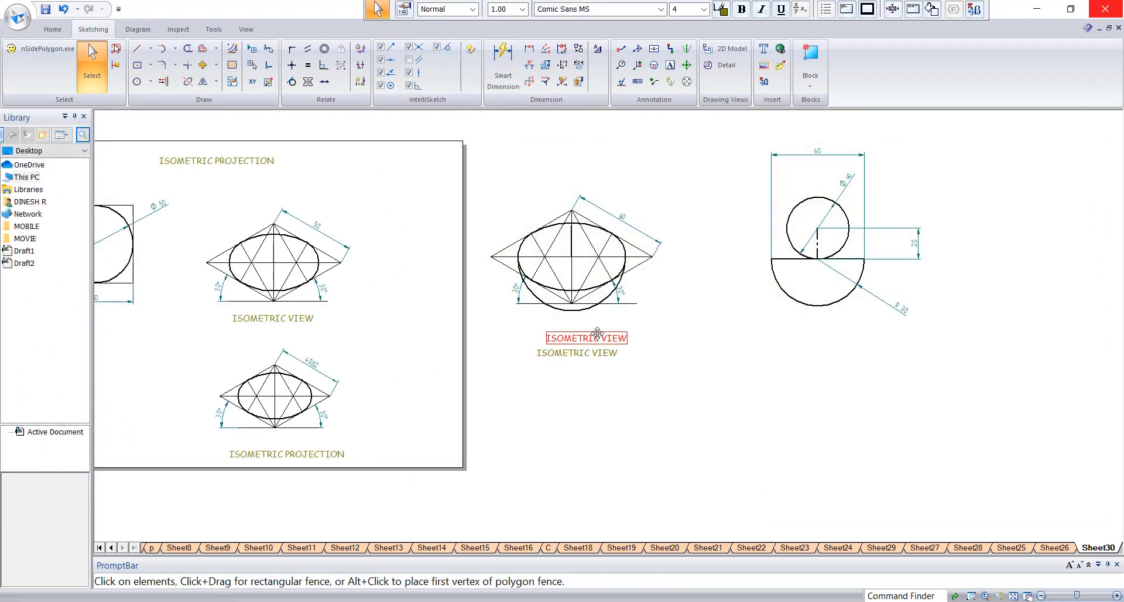
{"action": "left_click", "coordinate": [472, 169]}
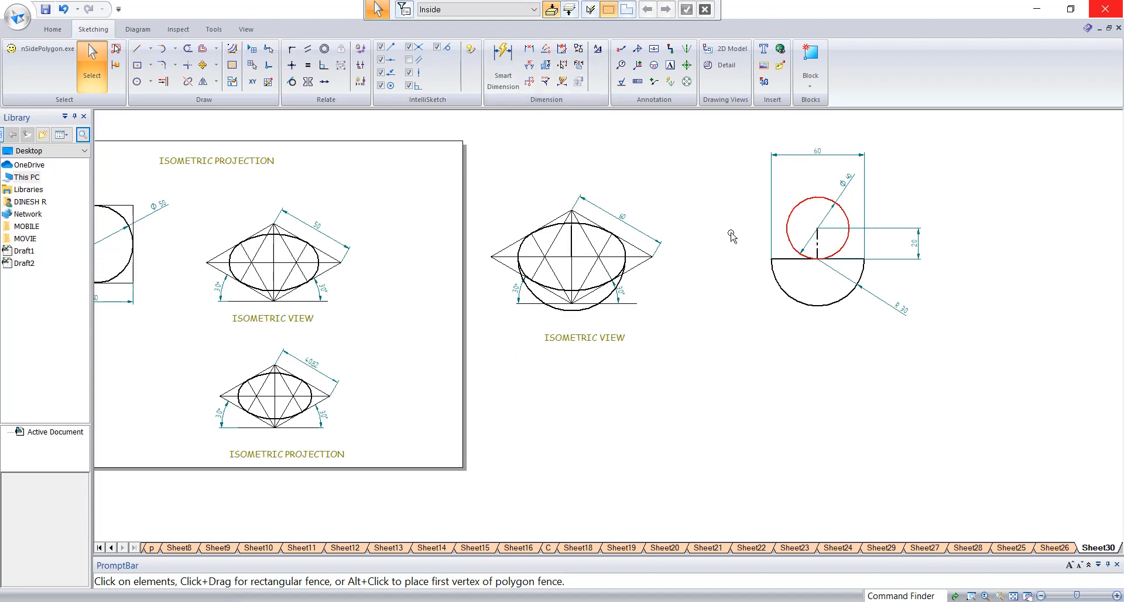
Copy the 60 mm isometric figure with its label below the original and scale the copy by 0.82.
{"action": "left_click_drag", "start_coordinate": [493, 182], "coordinate": [476, 164]}
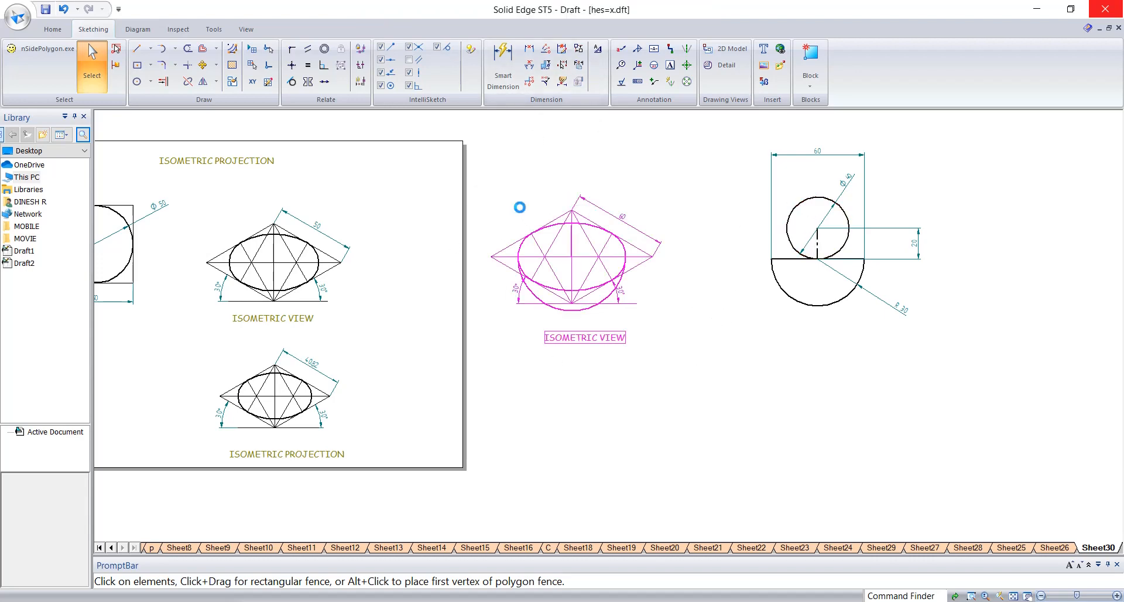
{"action": "left_click_drag", "start_coordinate": [581, 251], "coordinate": [612, 408]}
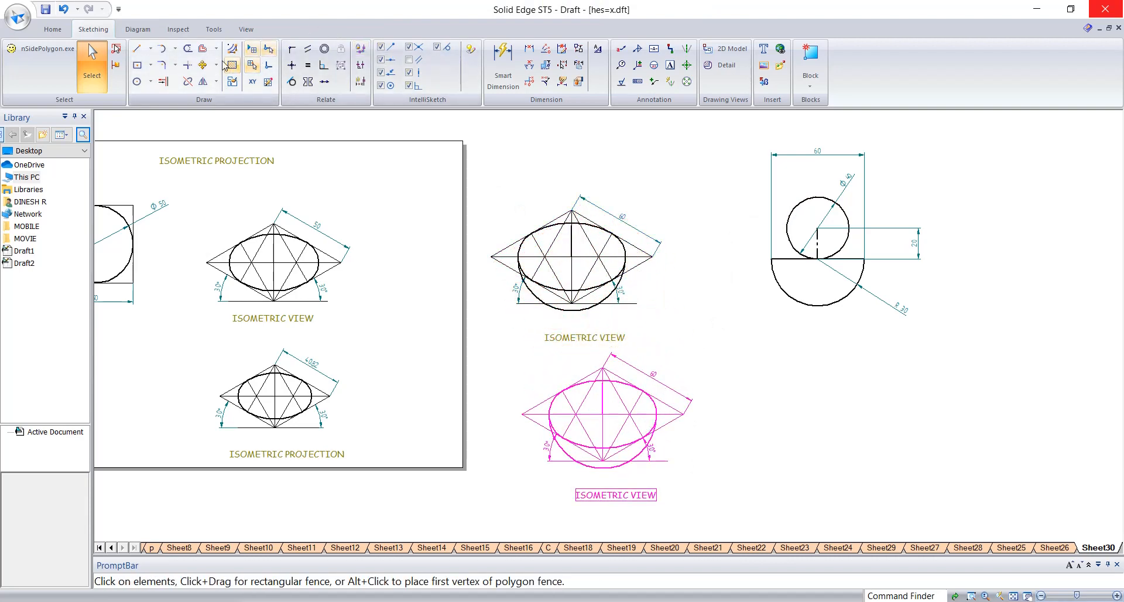
{"action": "left_click", "coordinate": [217, 83]}
{"action": "left_click", "coordinate": [232, 112]}
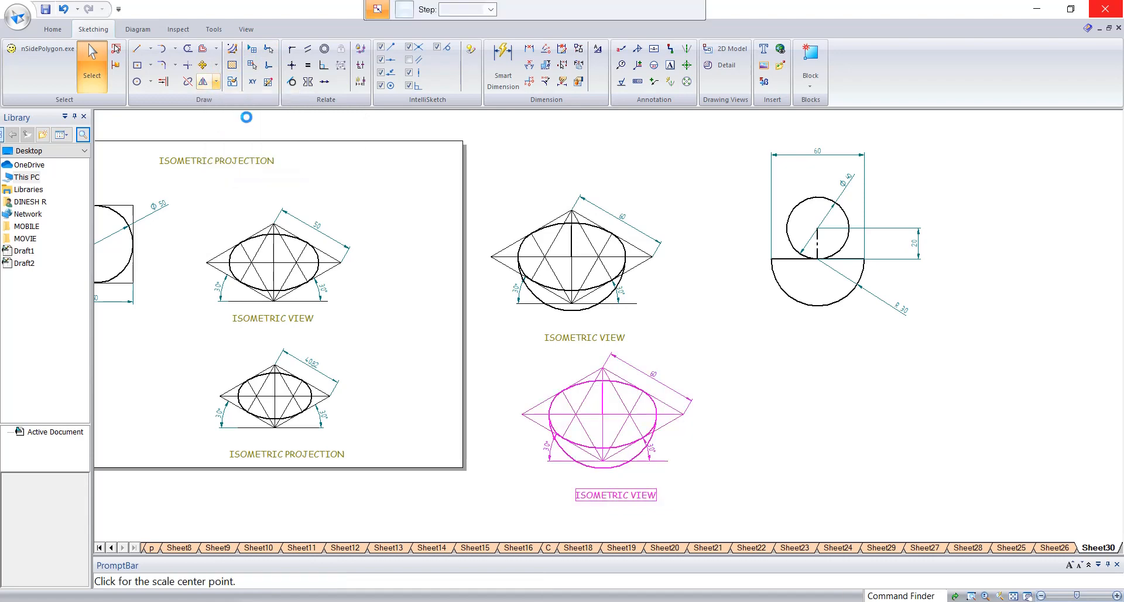
{"action": "left_click", "coordinate": [550, 106]}
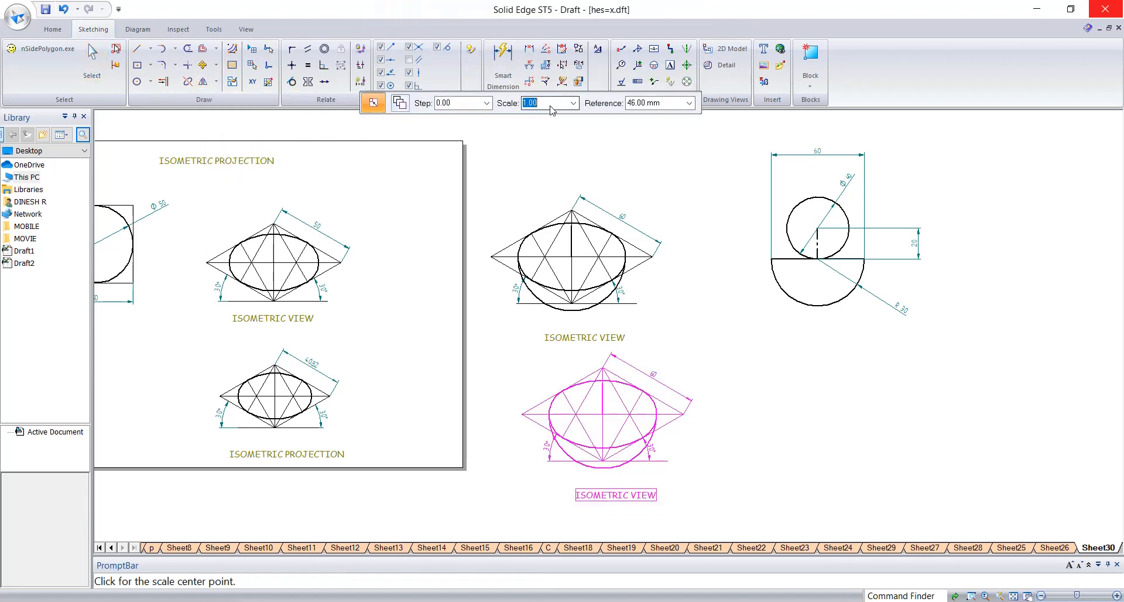
{"action": "key", "text": "Tab"}
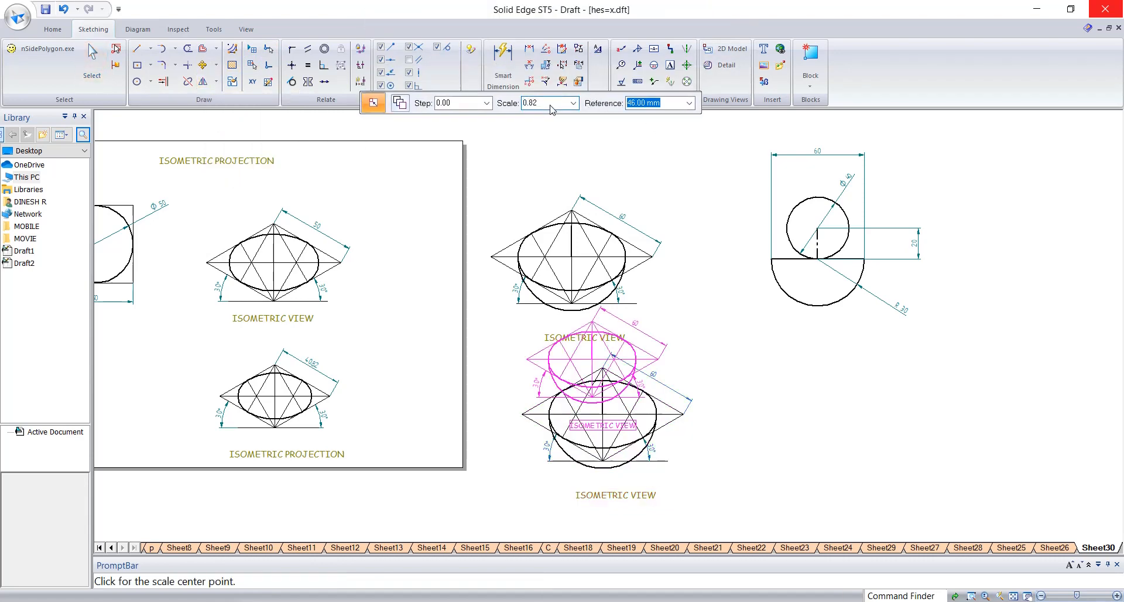
{"action": "left_click", "coordinate": [795, 470]}
Replace the label of the scaled 60 mm figure with a copy of the ISOMETRIC PROJECTION label centred beneath it.
{"action": "left_click", "coordinate": [671, 486]}
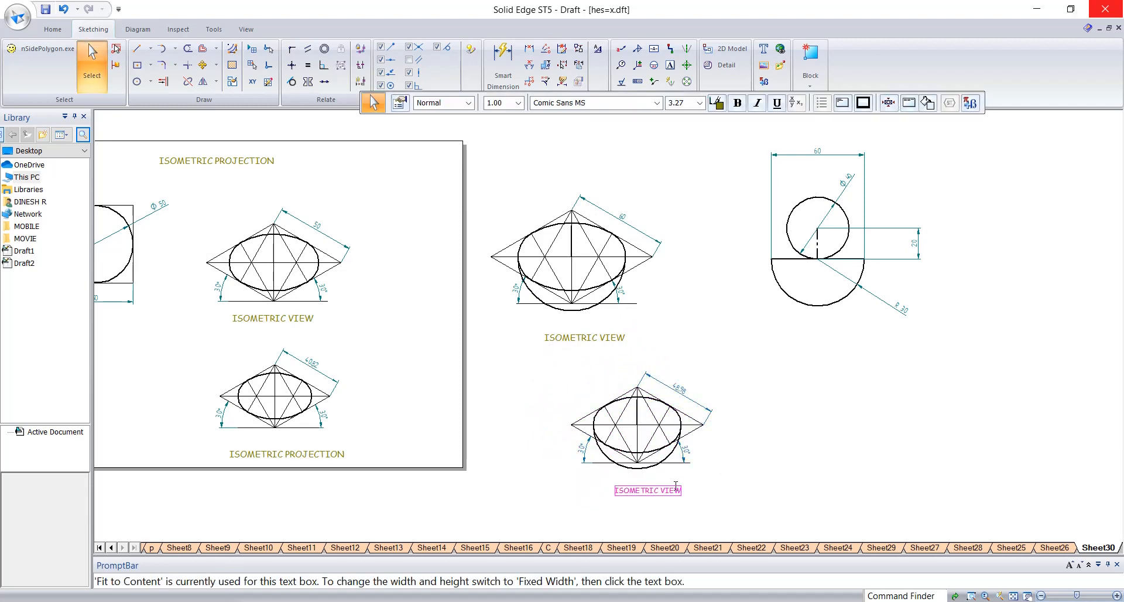
{"action": "key", "text": "Delete"}
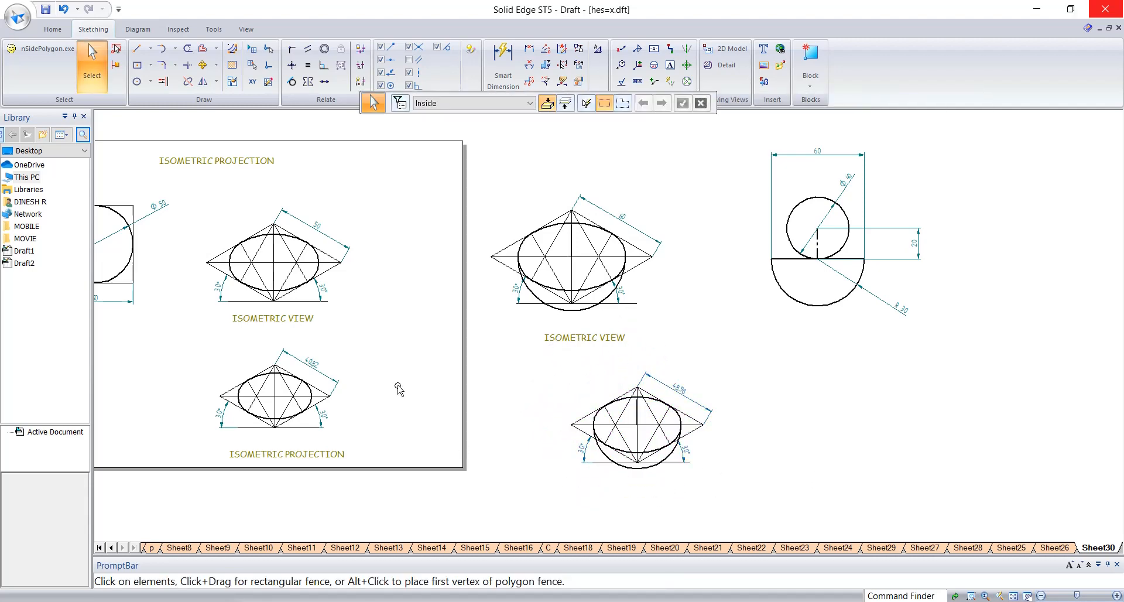
{"action": "left_click", "coordinate": [342, 453]}
{"action": "left_click_drag", "start_coordinate": [345, 454], "coordinate": [700, 487], "text": "ctrl"}
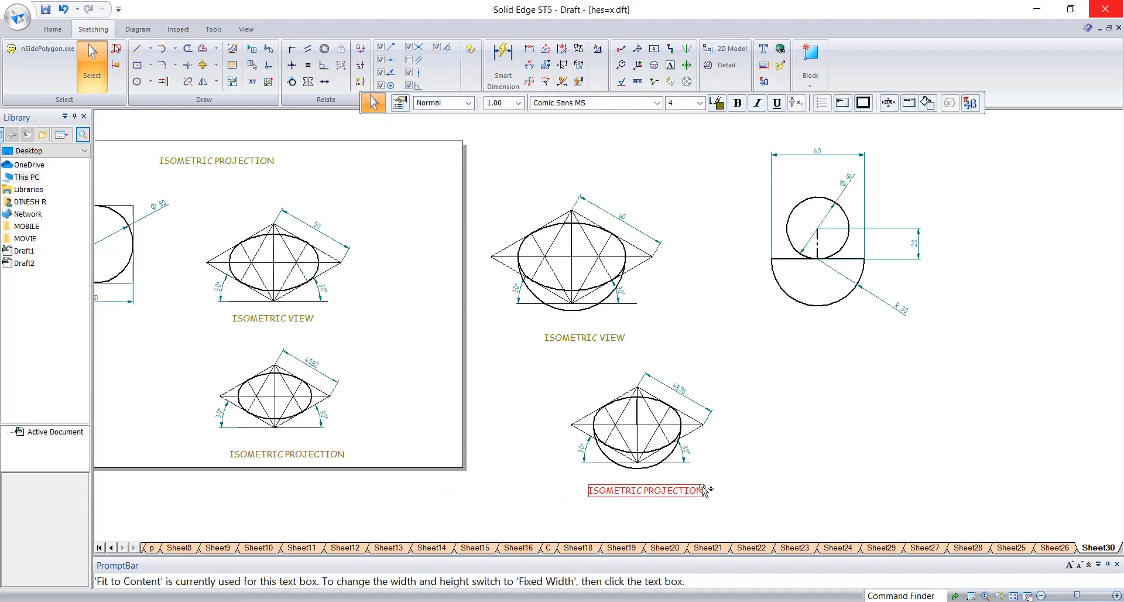
{"action": "left_click", "coordinate": [866, 505]}
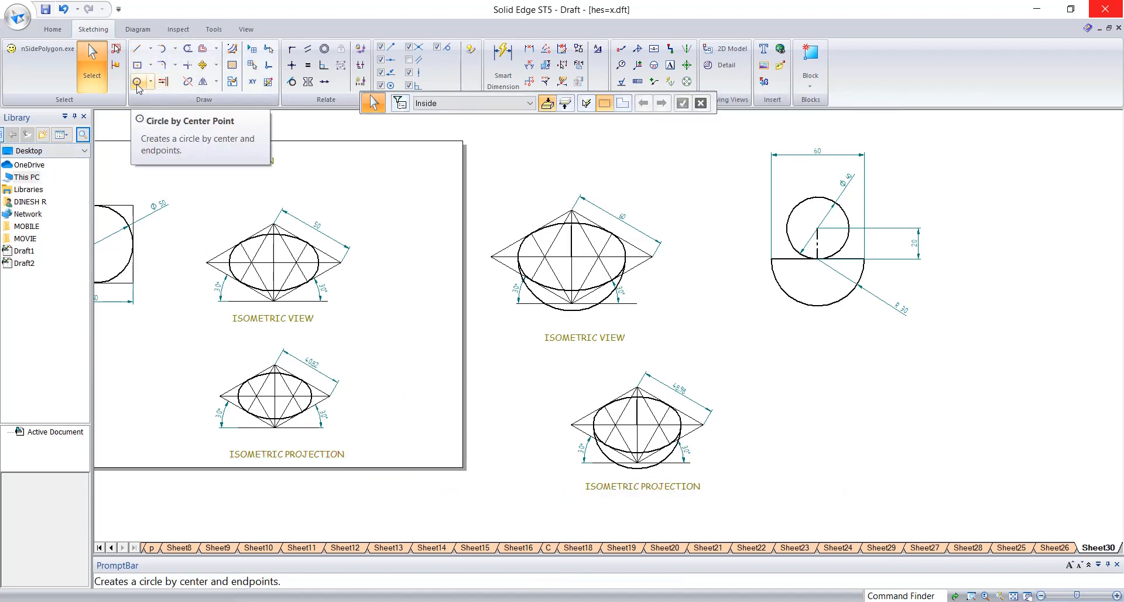
Draw a 40 mm diameter circle centred on the upper end of the vertical line in the scaled isometric figure.
{"action": "left_click", "coordinate": [137, 82]}
{"action": "scroll", "coordinate": [642, 401], "scroll_direction": "up", "scroll_amount": 3}
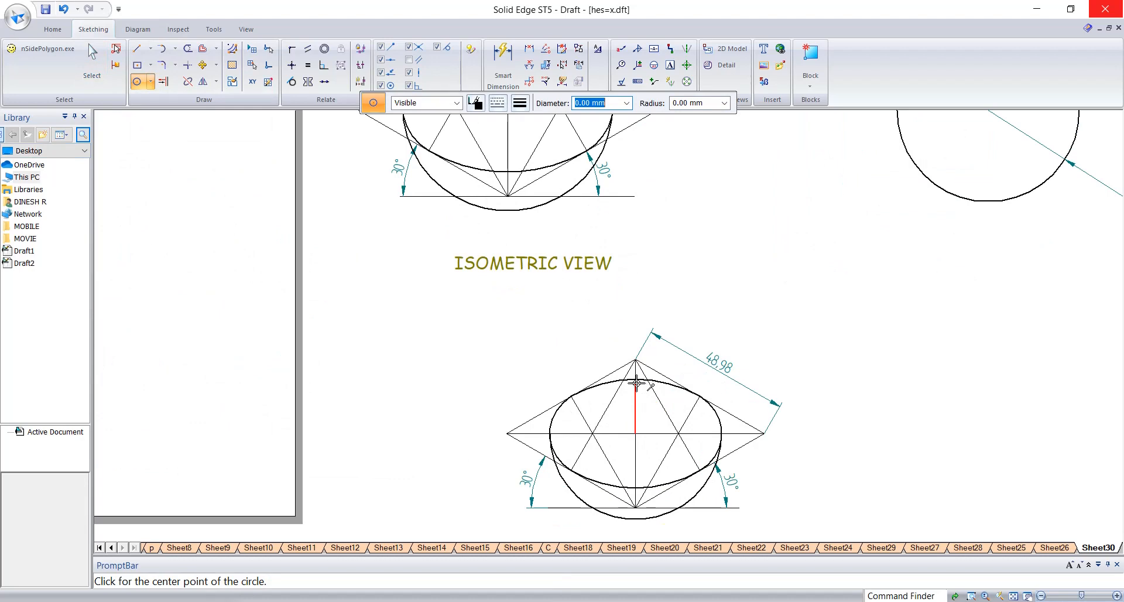
{"action": "left_click", "coordinate": [636, 383]}
{"action": "type", "text": "40"}
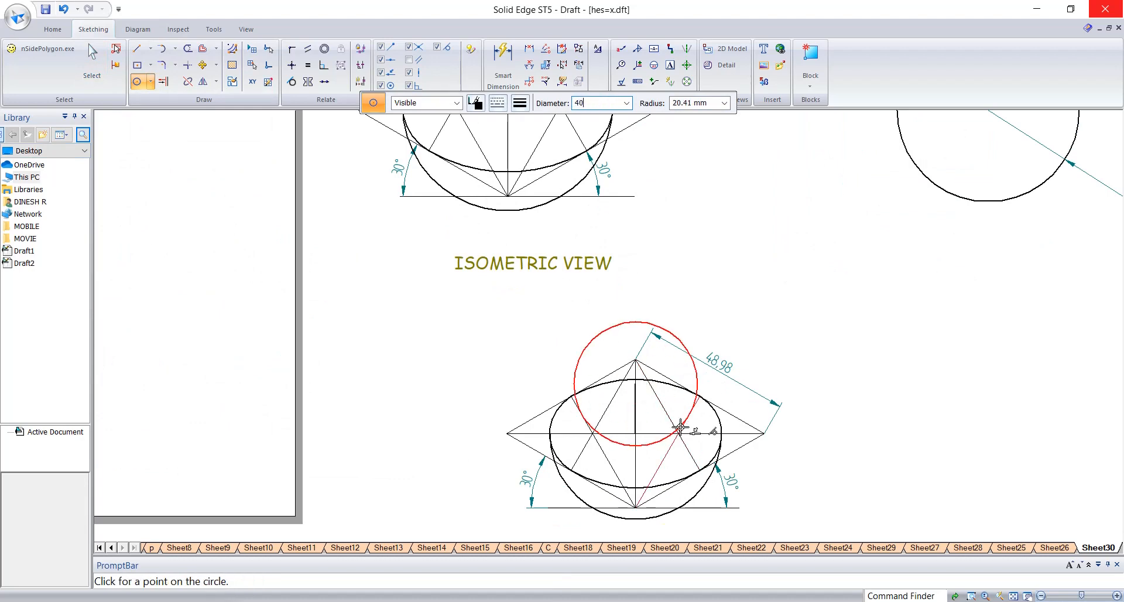
{"action": "left_click", "coordinate": [680, 429]}
{"action": "key", "text": "Escape"}
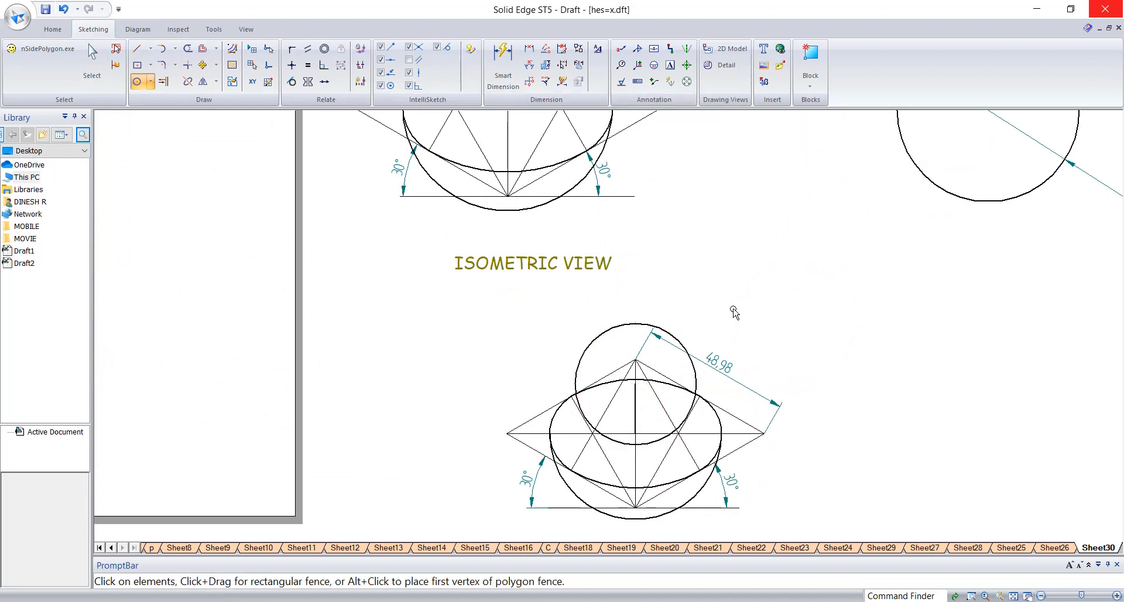
Dimension the diameter of the sphere circle on the scaled figure, placing the dimension above and to the right of it.
{"action": "scroll", "coordinate": [732, 307], "scroll_direction": "down", "scroll_amount": 2}
{"action": "scroll", "coordinate": [728, 327], "scroll_direction": "down", "scroll_amount": 1}
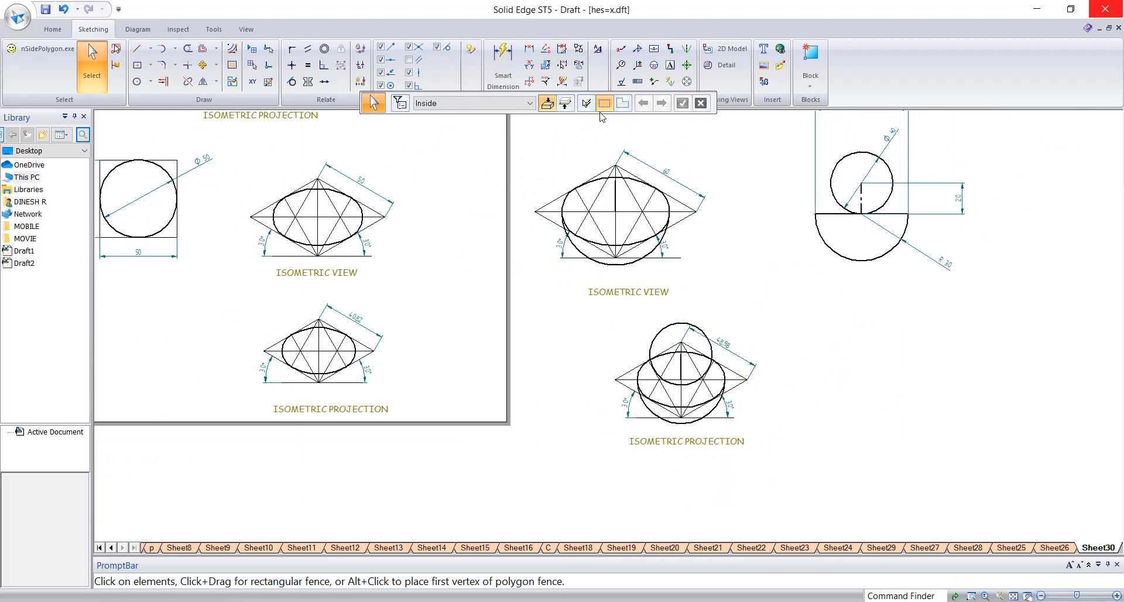
{"action": "left_click", "coordinate": [502, 61]}
{"action": "left_click", "coordinate": [668, 325]}
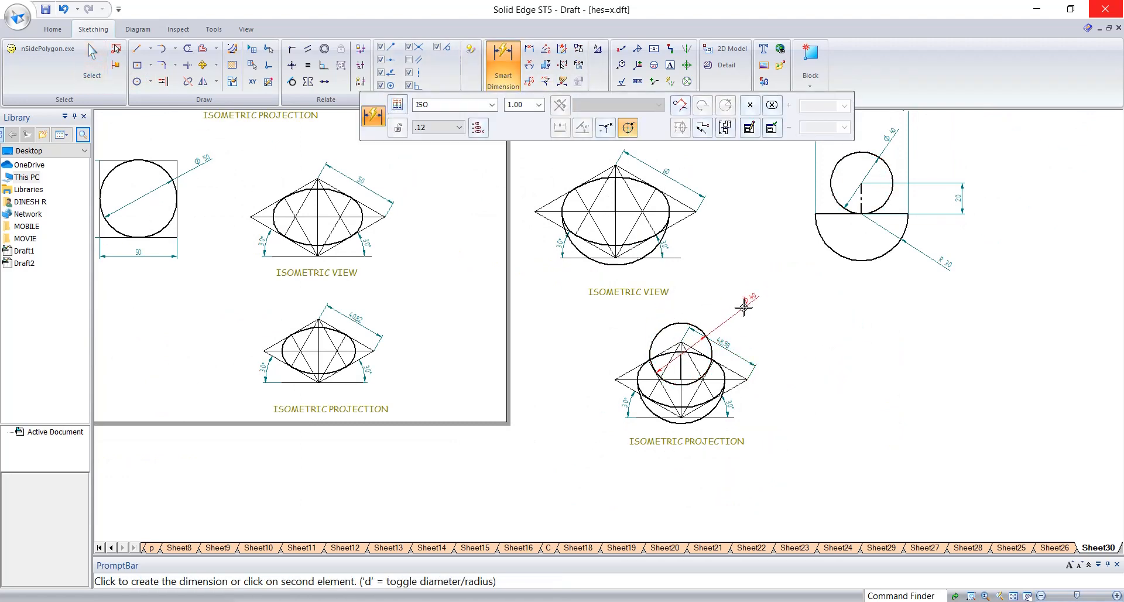
{"action": "left_click", "coordinate": [751, 299]}
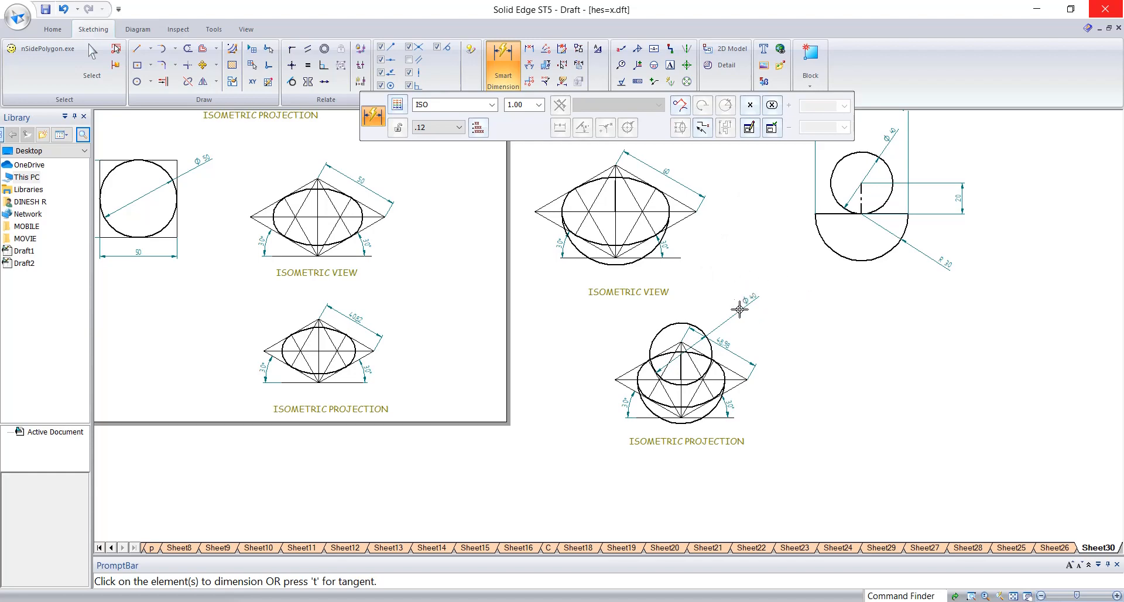
{"action": "key", "text": "Escape"}
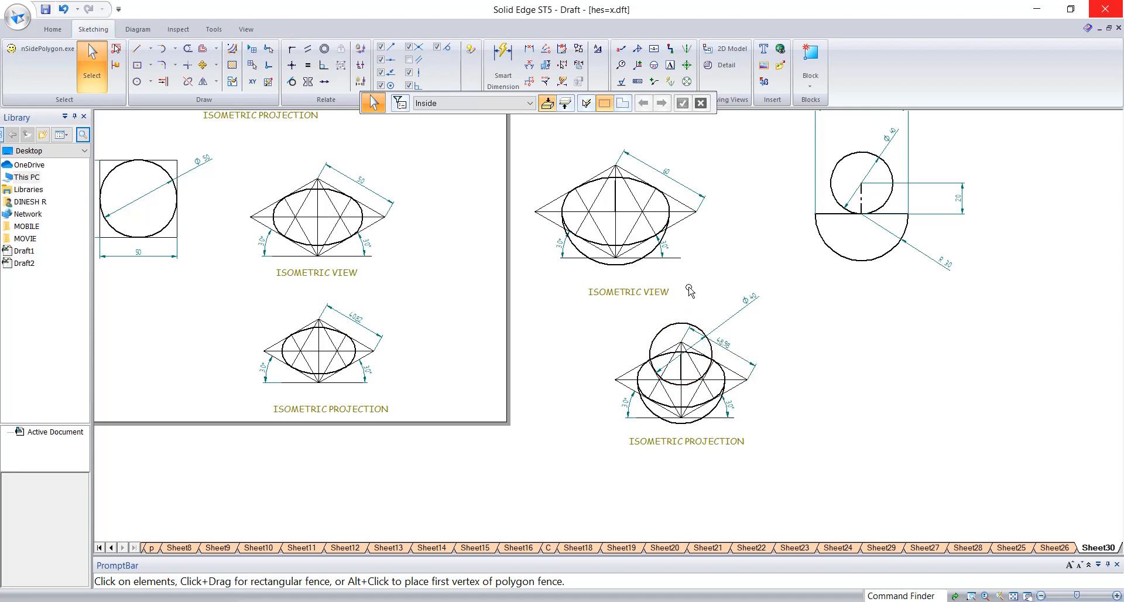
Copy the scaled sphere-and-hemisphere figure without its label to the empty area right of it, below the front view.
{"action": "scroll", "coordinate": [568, 269], "scroll_direction": "up", "scroll_amount": 3}
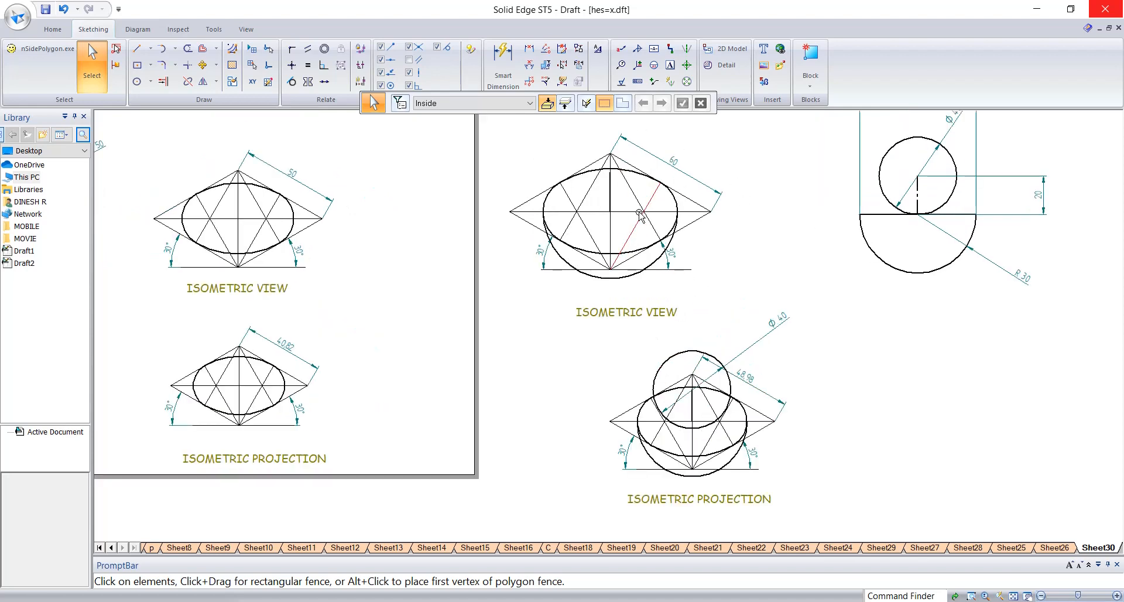
{"action": "middle_click_drag", "start_coordinate": [632, 330], "coordinate": [599, 298]}
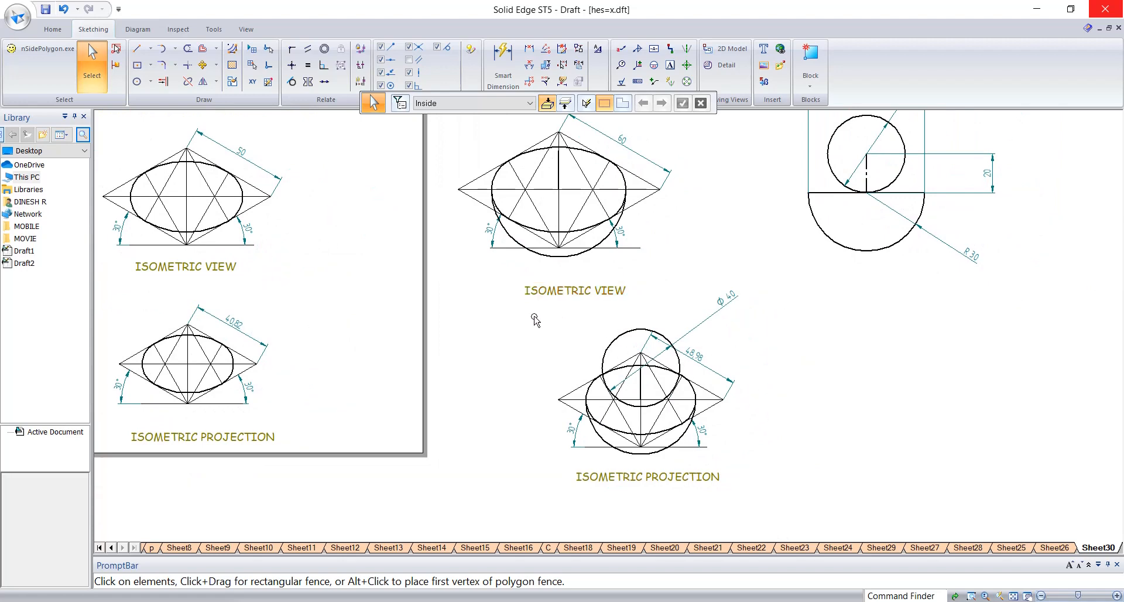
{"action": "left_click_drag", "start_coordinate": [782, 449], "coordinate": [815, 471]}
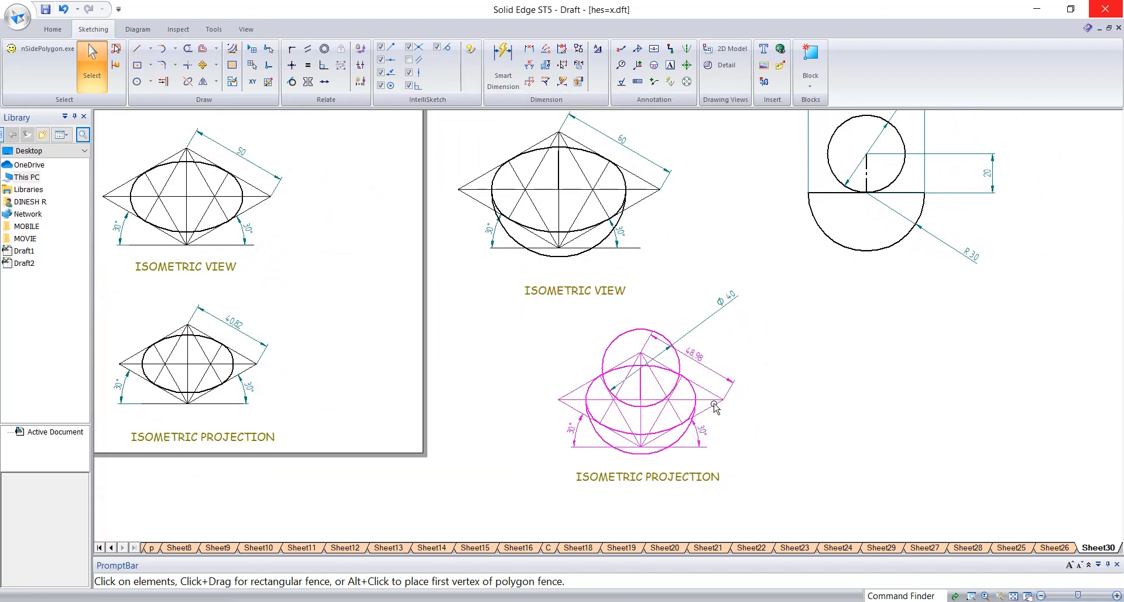
{"action": "left_click_drag", "start_coordinate": [656, 375], "coordinate": [881, 366], "text": "ctrl"}
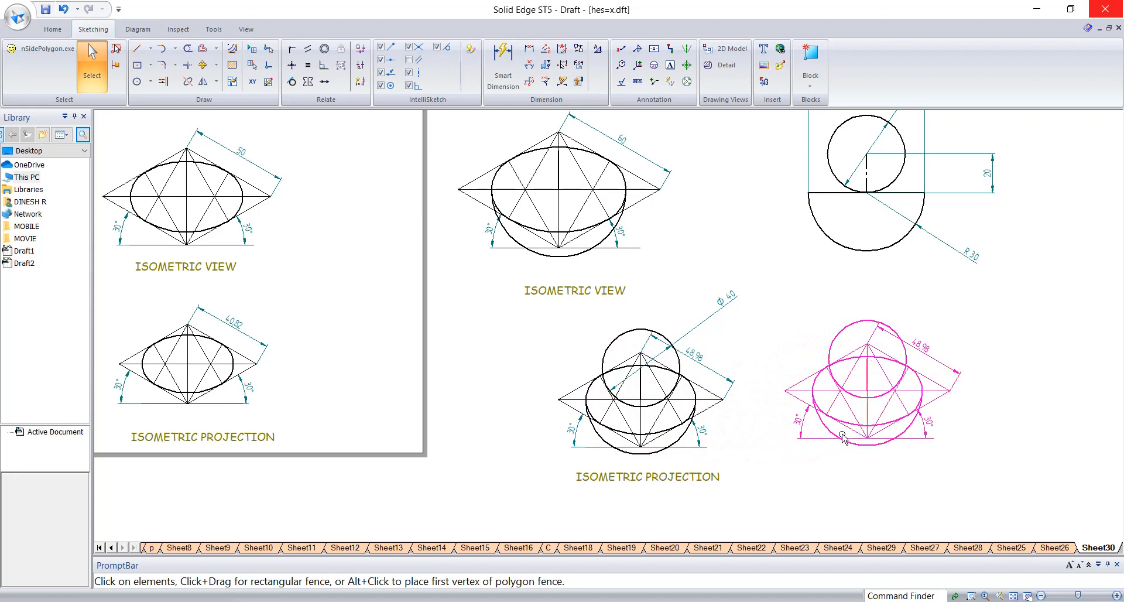
{"action": "left_click", "coordinate": [868, 391]}
Delete the rhombus, diagonal and horizontal construction lines from the copied figure, leaving the circle, ellipse, lower arc and short vertical line.
{"action": "scroll", "coordinate": [890, 376], "scroll_direction": "up", "scroll_amount": 3}
{"action": "left_click", "coordinate": [876, 344]}
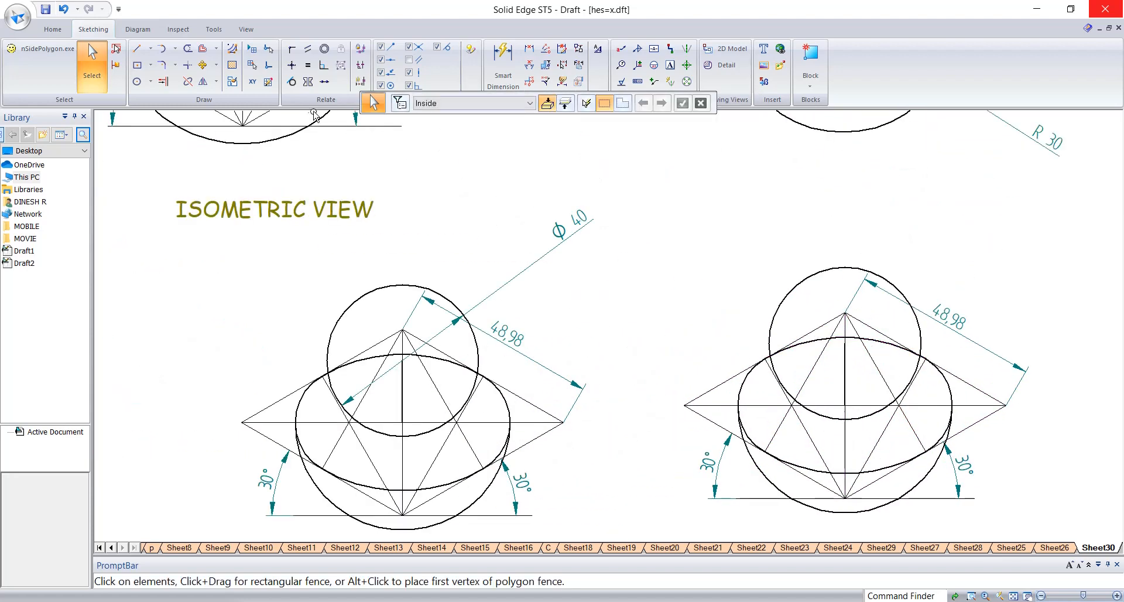
{"action": "left_click", "coordinate": [715, 417]}
{"action": "left_click", "coordinate": [712, 405], "text": "shift"}
{"action": "left_click", "coordinate": [710, 391], "text": "shift"}
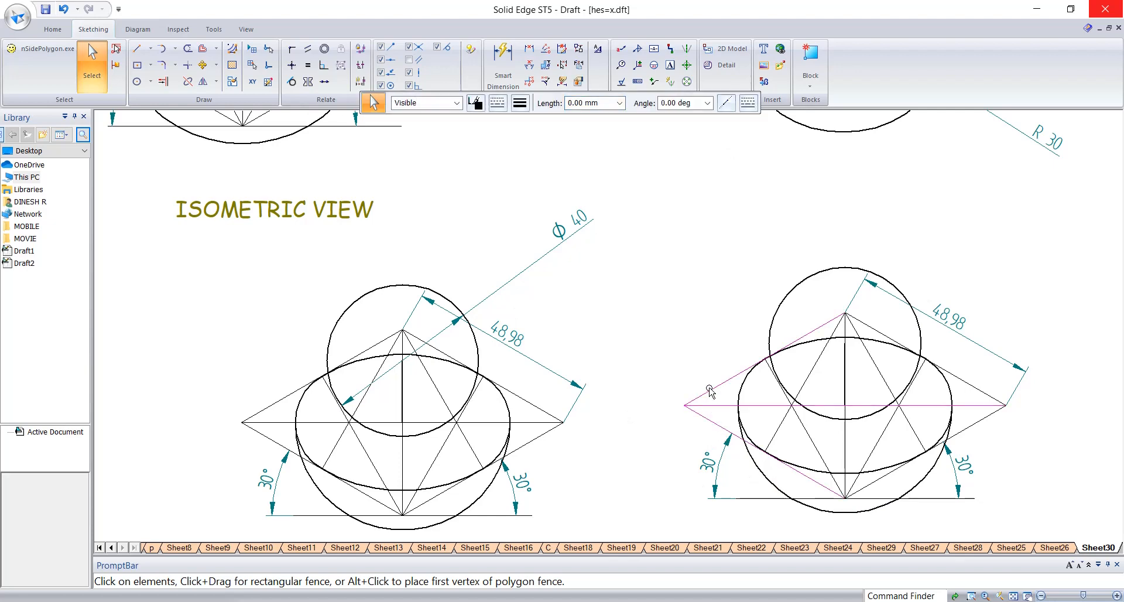
{"action": "left_click", "coordinate": [811, 372], "text": "shift"}
{"action": "left_click", "coordinate": [845, 445], "text": "shift"}
{"action": "left_click", "coordinate": [971, 392], "text": "shift"}
{"action": "key", "text": "Delete"}
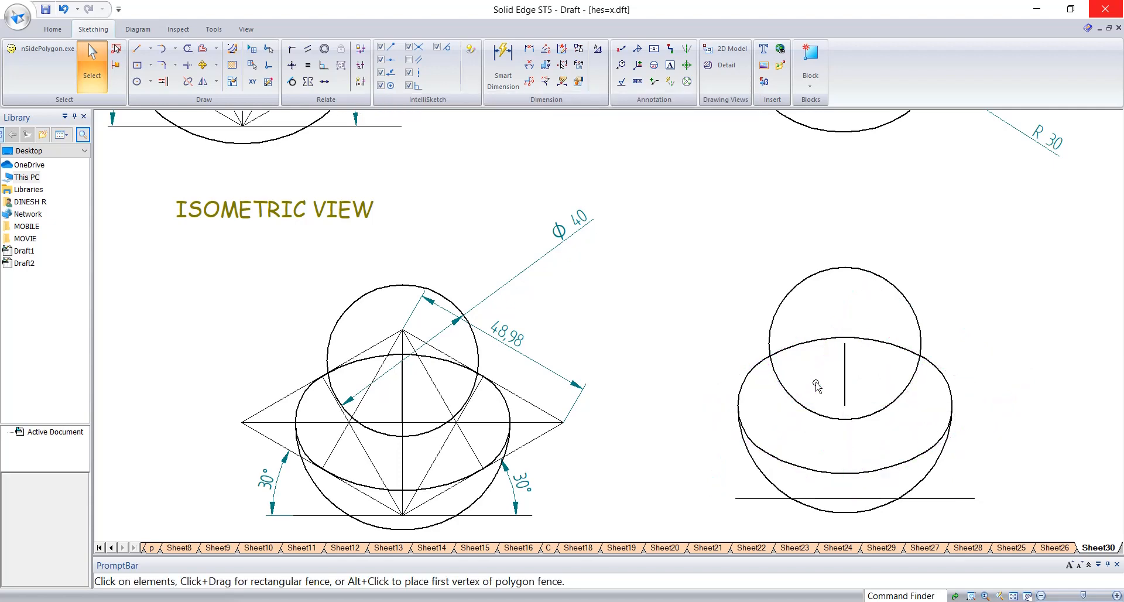
{"action": "left_click", "coordinate": [964, 499]}
{"action": "key", "text": "Delete"}
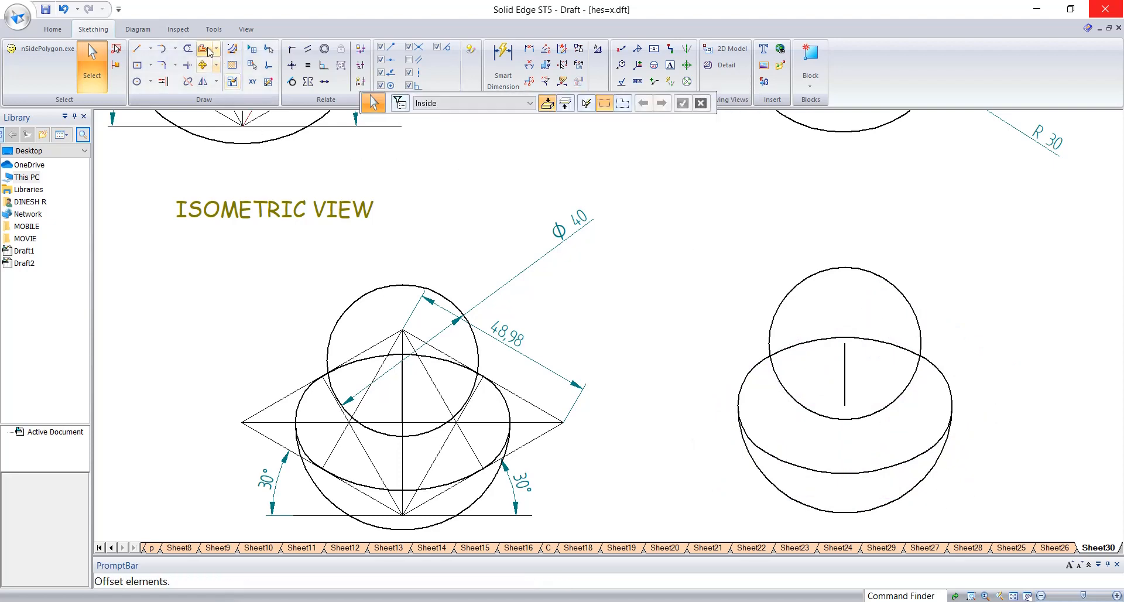
Trim away the vertical line and the part of the ellipse lying inside the sphere circle of the copied figure.
{"action": "left_click", "coordinate": [187, 49]}
{"action": "mouse_move", "coordinate": [872, 349]}
{"action": "left_mouse_down"}
{"action": "mouse_move", "coordinate": [873, 321]}
{"action": "mouse_move", "coordinate": [805, 381]}
{"action": "left_mouse_up"}
{"action": "scroll", "coordinate": [793, 394], "scroll_direction": "down", "scroll_amount": 3}
{"action": "key", "text": "Escape"}
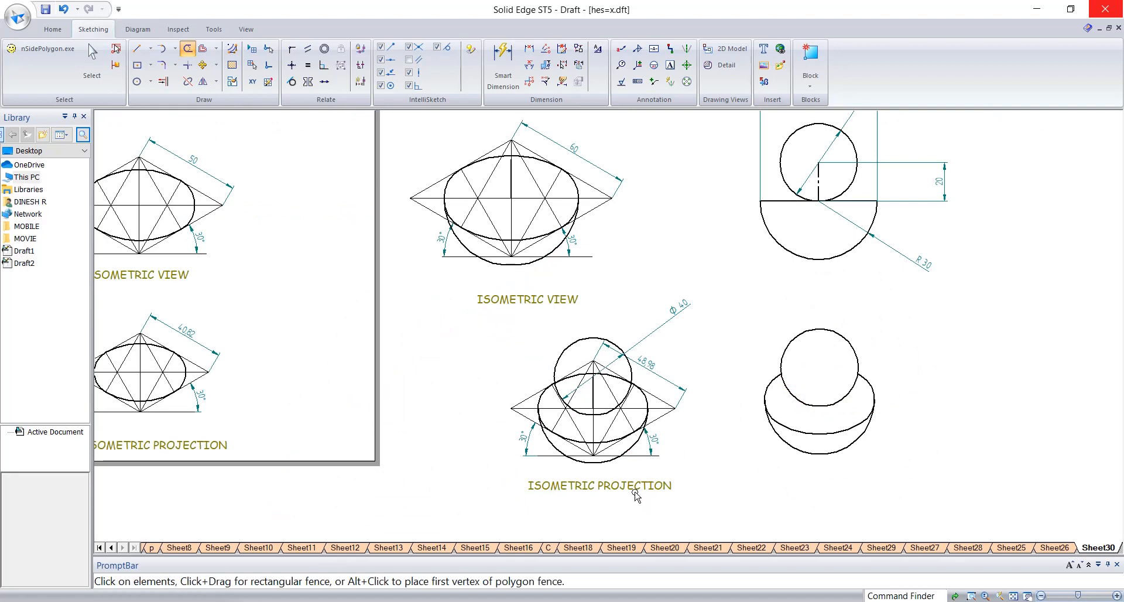
Place a copy of the ISOMETRIC PROJECTION label beneath the cleaned-up sphere-and-hemisphere figure.
{"action": "left_click", "coordinate": [641, 485]}
{"action": "mouse_move", "coordinate": [638, 474]}
{"action": "left_mouse_down"}
{"action": "mouse_move", "coordinate": [831, 455]}
{"action": "mouse_move", "coordinate": [866, 464]}
{"action": "left_mouse_up"}
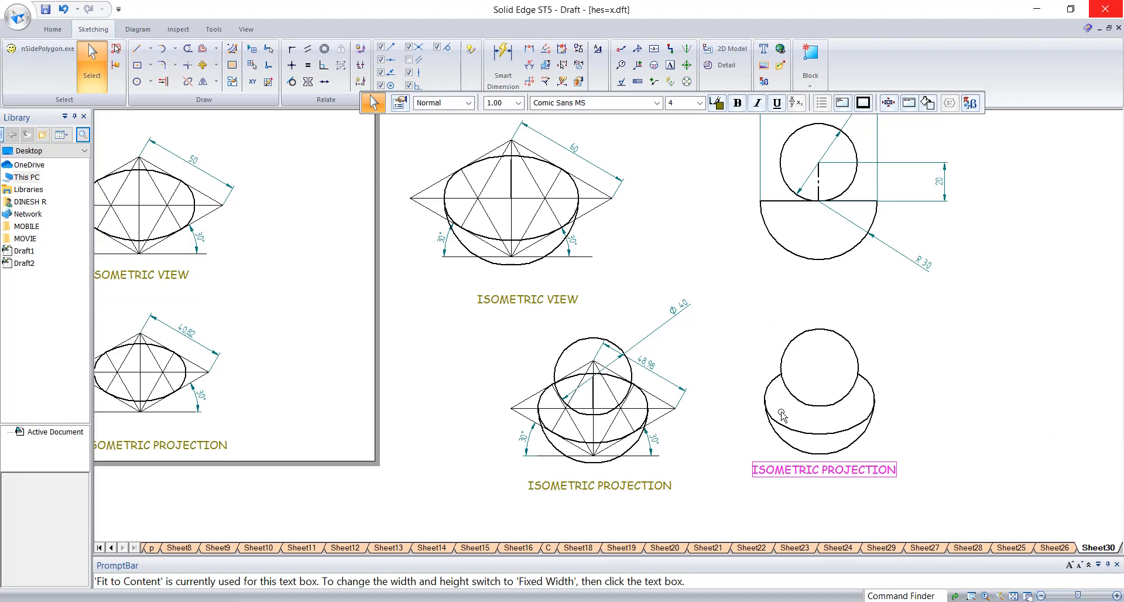
{"action": "scroll", "coordinate": [783, 415], "scroll_direction": "down", "scroll_amount": 2}
{"action": "mouse_move", "coordinate": [991, 342]}
{"action": "middle_mouse_down"}
{"action": "mouse_move", "coordinate": [801, 351]}
{"action": "mouse_move", "coordinate": [427, 319]}
{"action": "mouse_move", "coordinate": [363, 326]}
{"action": "middle_mouse_up"}
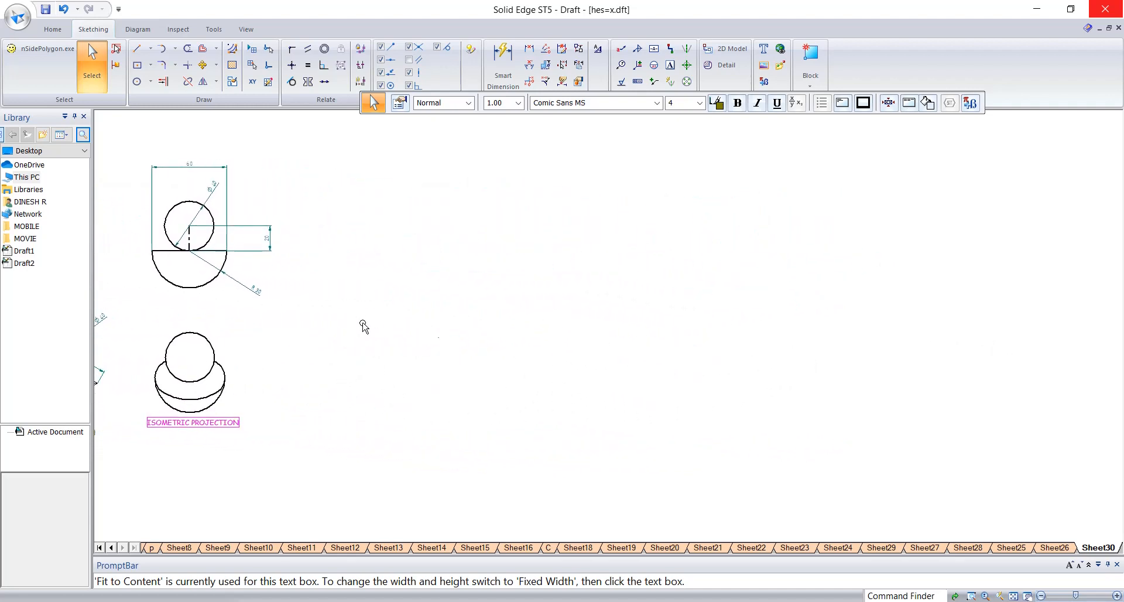
{"action": "mouse_move", "coordinate": [702, 363]}
{"action": "middle_mouse_down"}
{"action": "mouse_move", "coordinate": [630, 354]}
{"action": "mouse_move", "coordinate": [760, 379]}
{"action": "mouse_move", "coordinate": [1049, 379]}
{"action": "middle_mouse_up"}
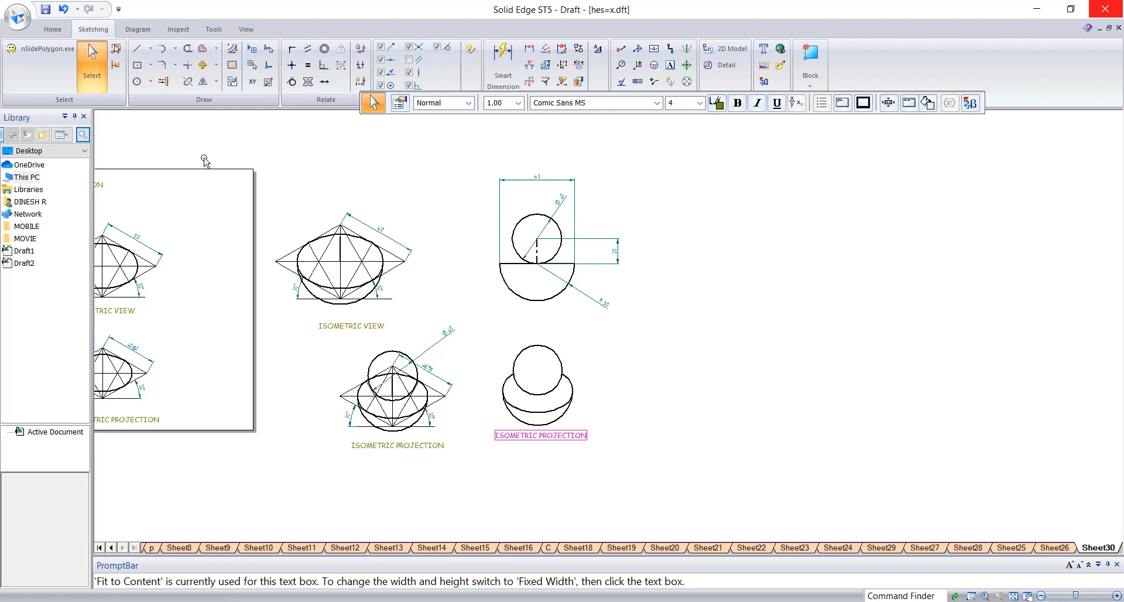
Look through the drawings on the other sheets from Sheet28 back to Sheet12, and return to Sheet30 to review the finished figures.
{"action": "left_click", "coordinate": [137, 49]}
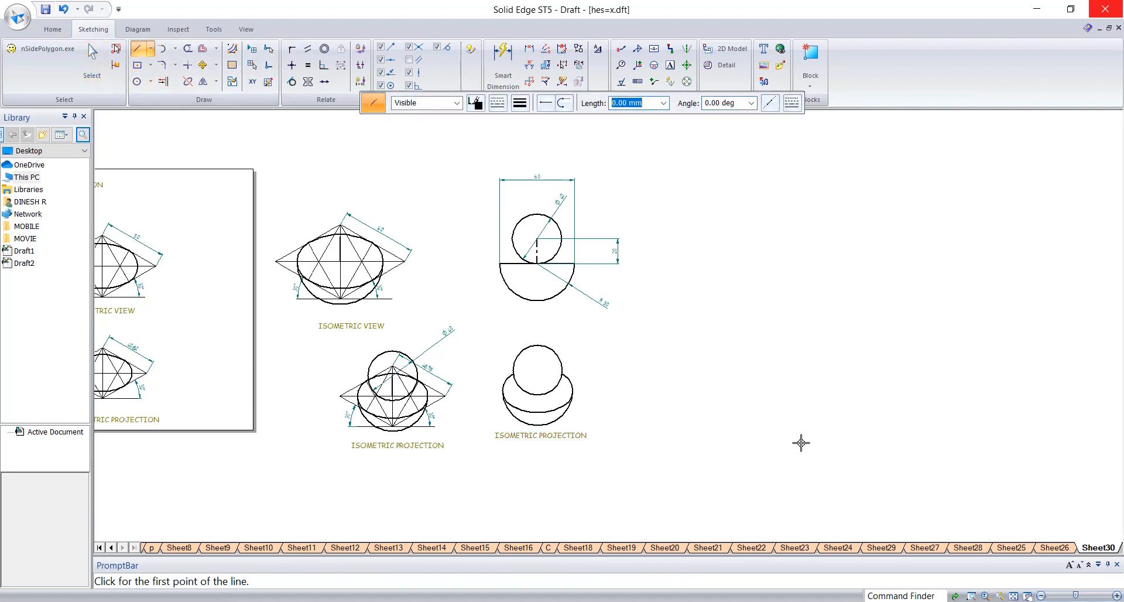
{"action": "left_click", "coordinate": [965, 548]}
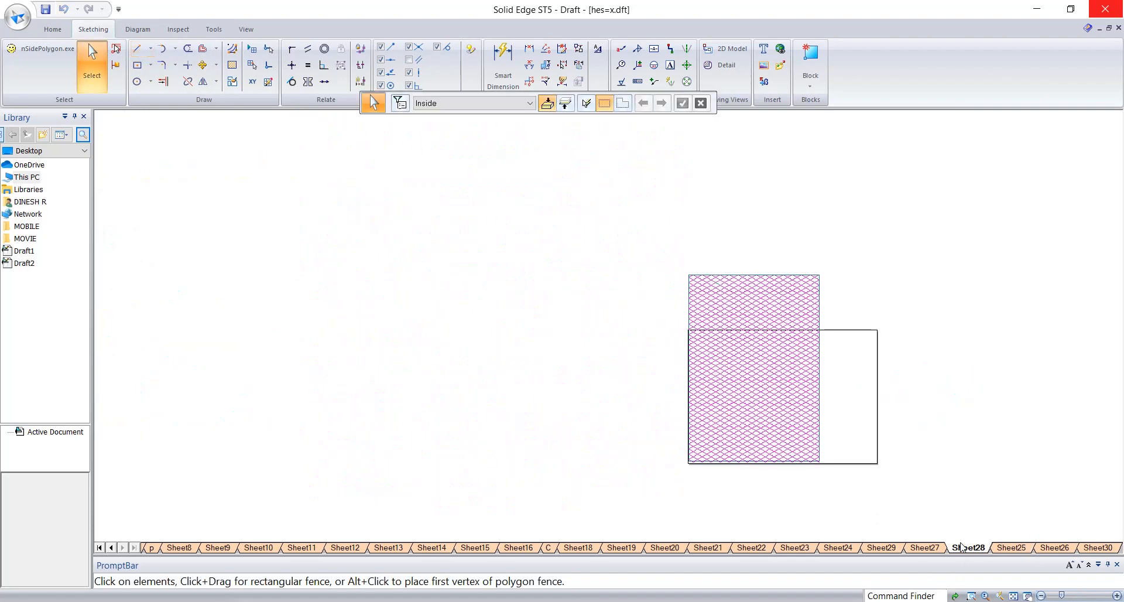
{"action": "left_click", "coordinate": [1005, 548]}
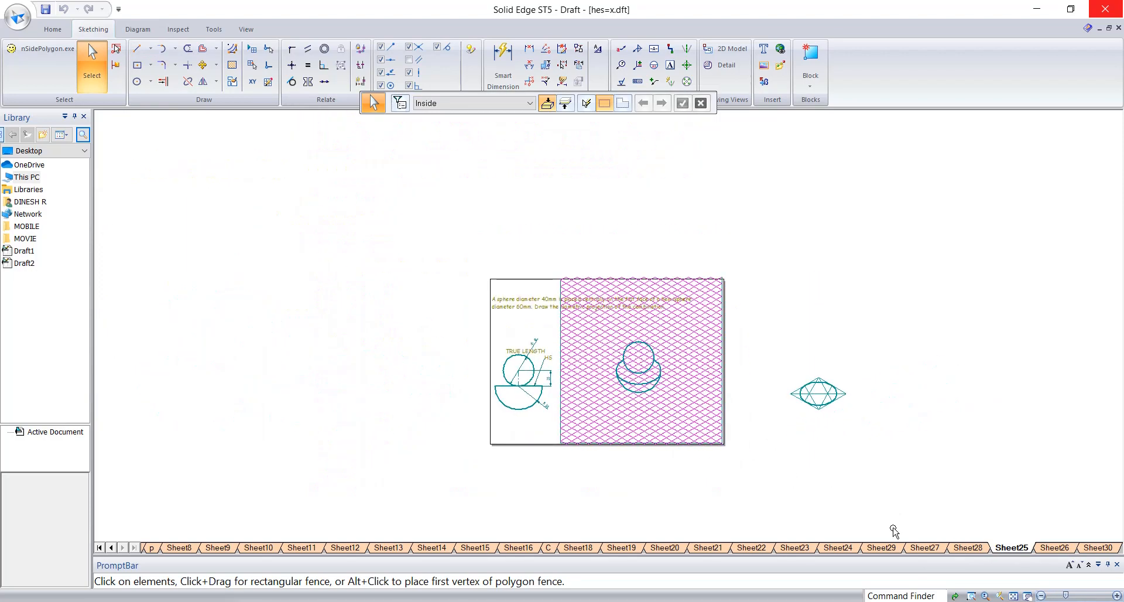
{"action": "left_click", "coordinate": [929, 548]}
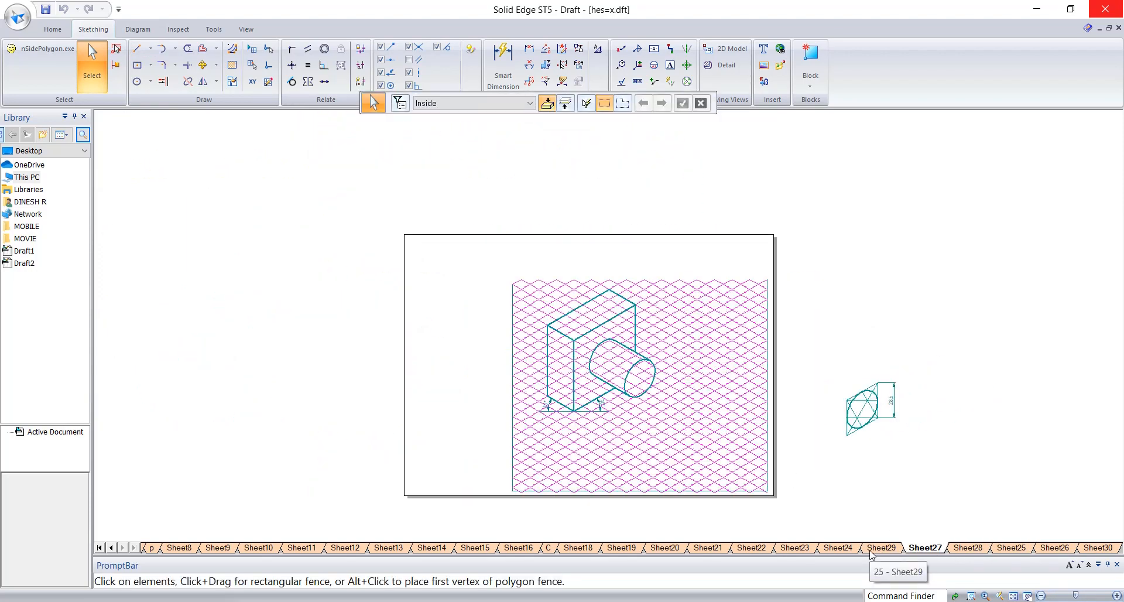
{"action": "left_click", "coordinate": [879, 549]}
{"action": "left_click", "coordinate": [839, 549]}
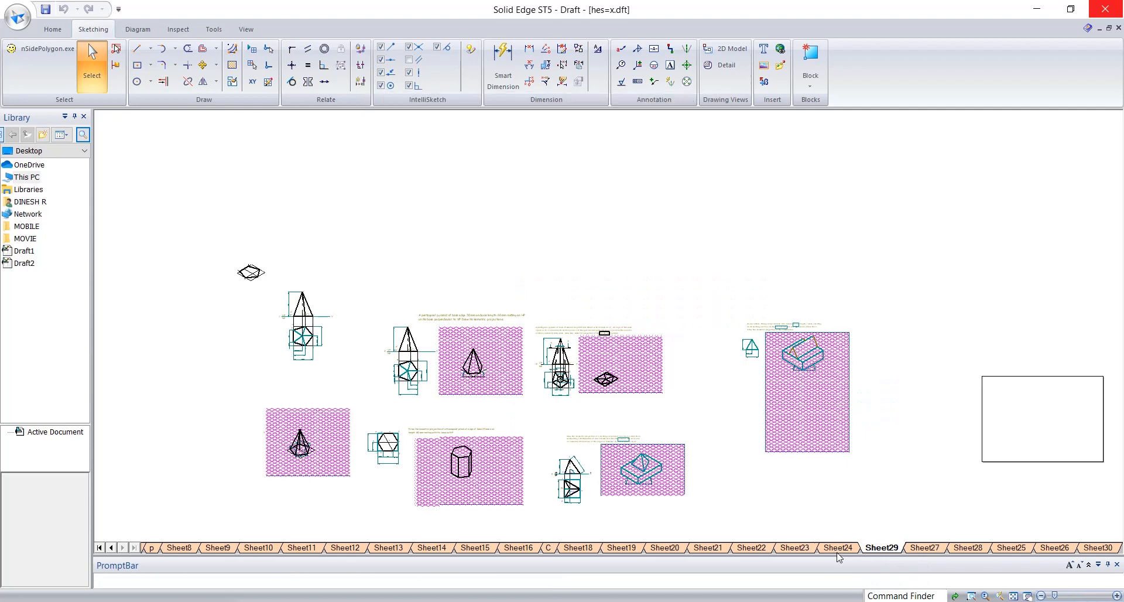
{"action": "left_click", "coordinate": [796, 549]}
{"action": "left_click", "coordinate": [751, 549]}
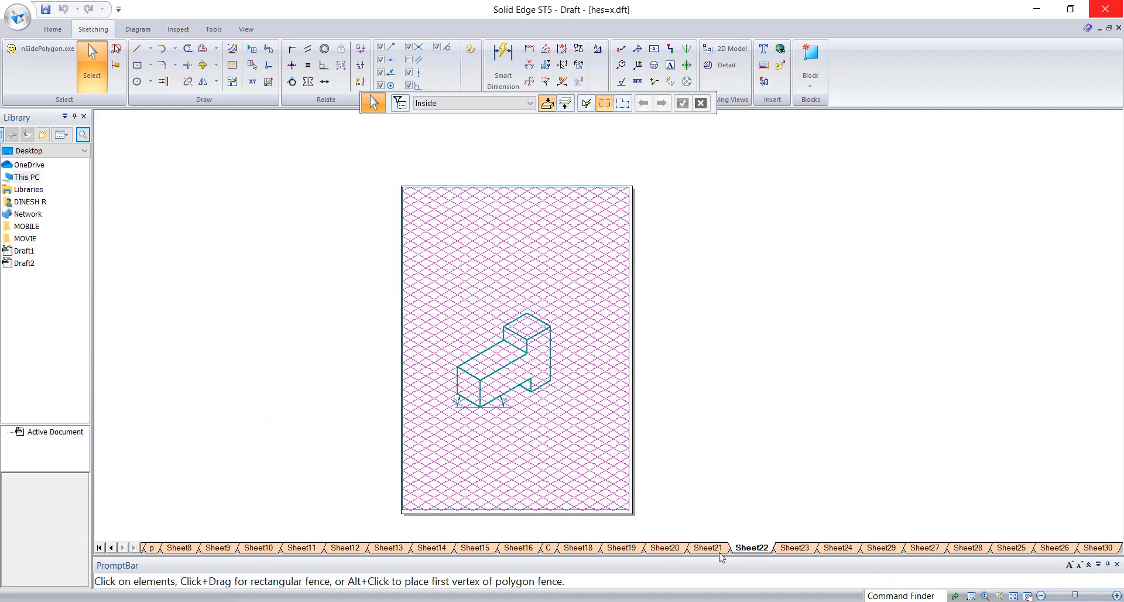
{"action": "left_click", "coordinate": [709, 549]}
{"action": "left_click", "coordinate": [665, 549]}
{"action": "left_click", "coordinate": [621, 549]}
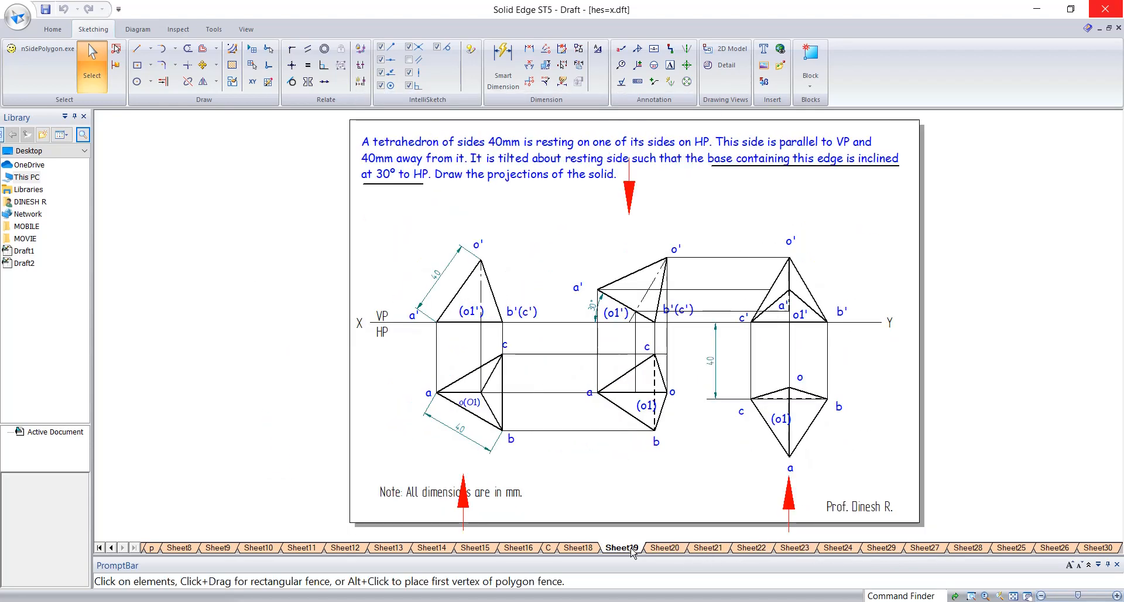
{"action": "left_click", "coordinate": [579, 548]}
{"action": "left_click", "coordinate": [549, 549]}
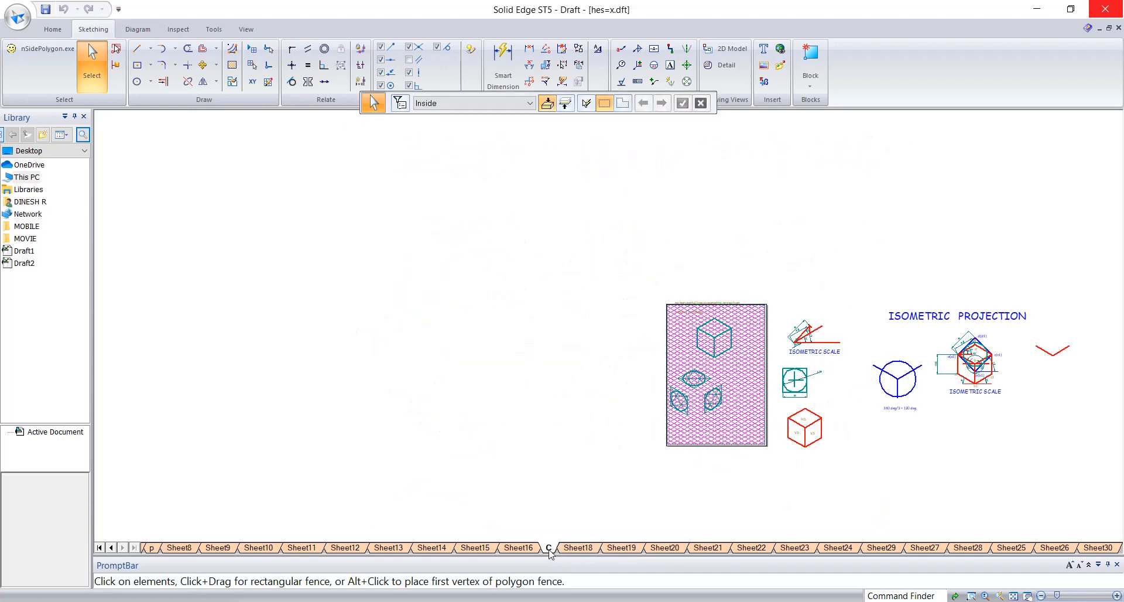
{"action": "left_click", "coordinate": [519, 548]}
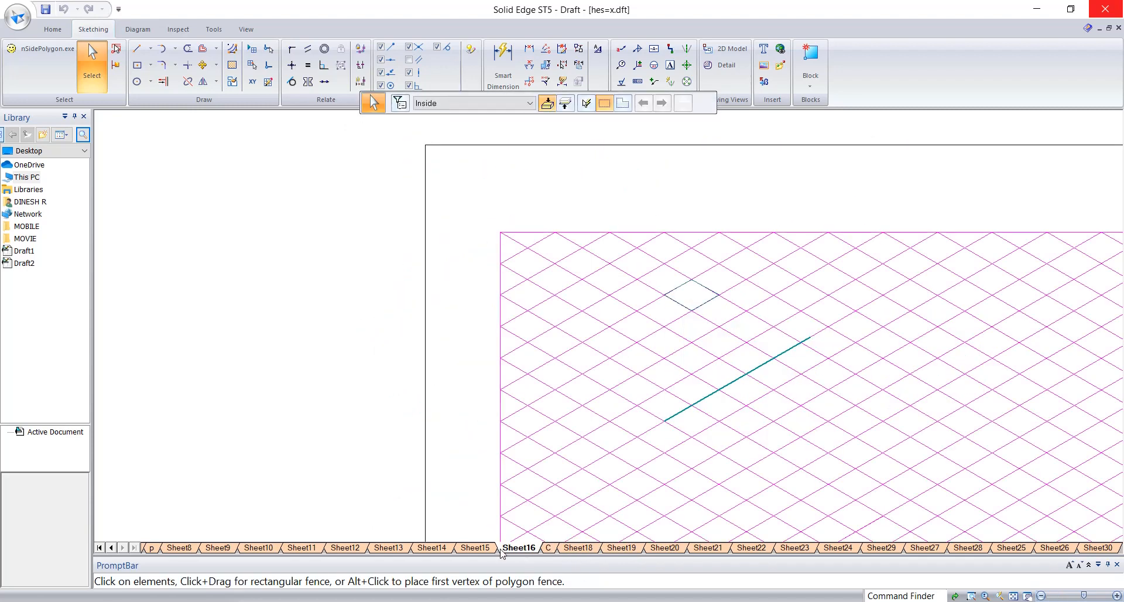
{"action": "left_click", "coordinate": [475, 548]}
{"action": "left_click", "coordinate": [431, 549]}
{"action": "left_click", "coordinate": [389, 548]}
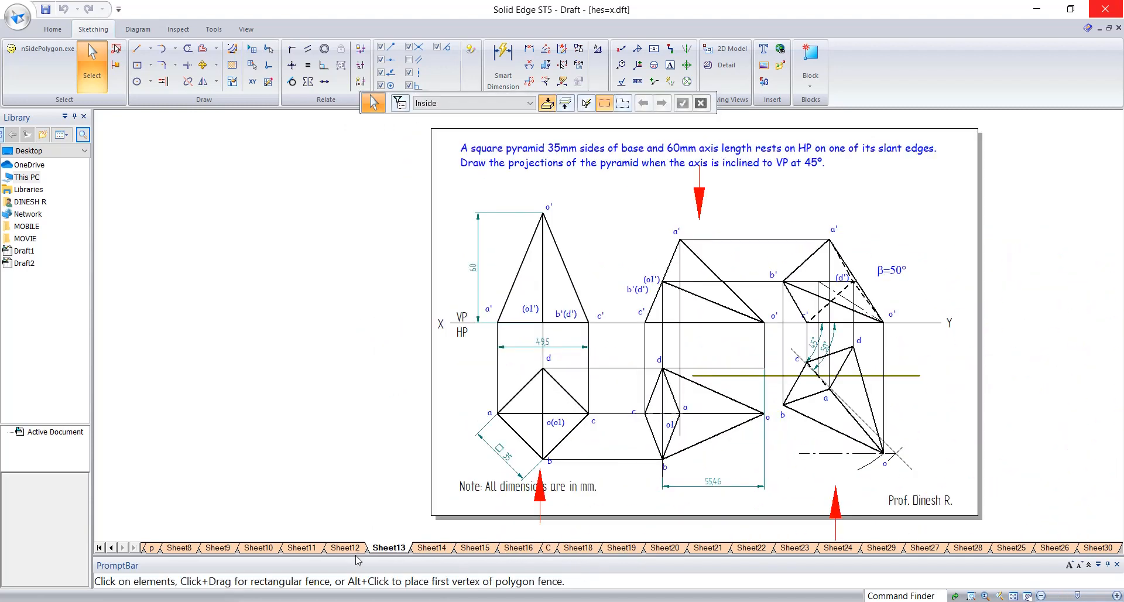
{"action": "left_click", "coordinate": [346, 549]}
{"action": "left_click", "coordinate": [1098, 549]}
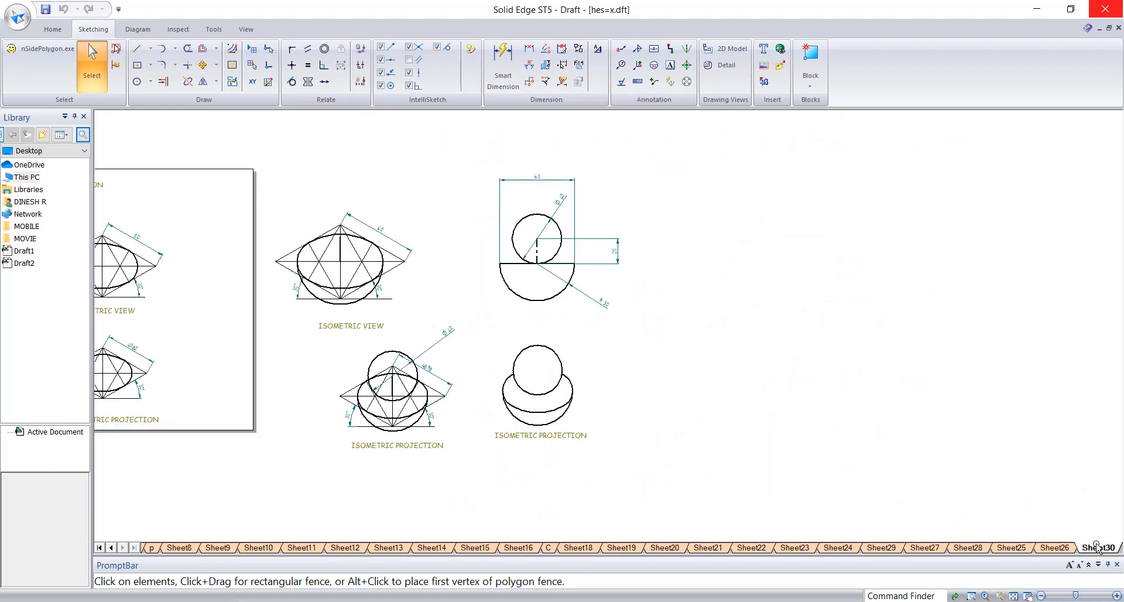
{"action": "scroll", "coordinate": [861, 447], "scroll_direction": "down", "scroll_amount": 3}
{"action": "scroll", "coordinate": [861, 445], "scroll_direction": "up", "scroll_amount": 4}
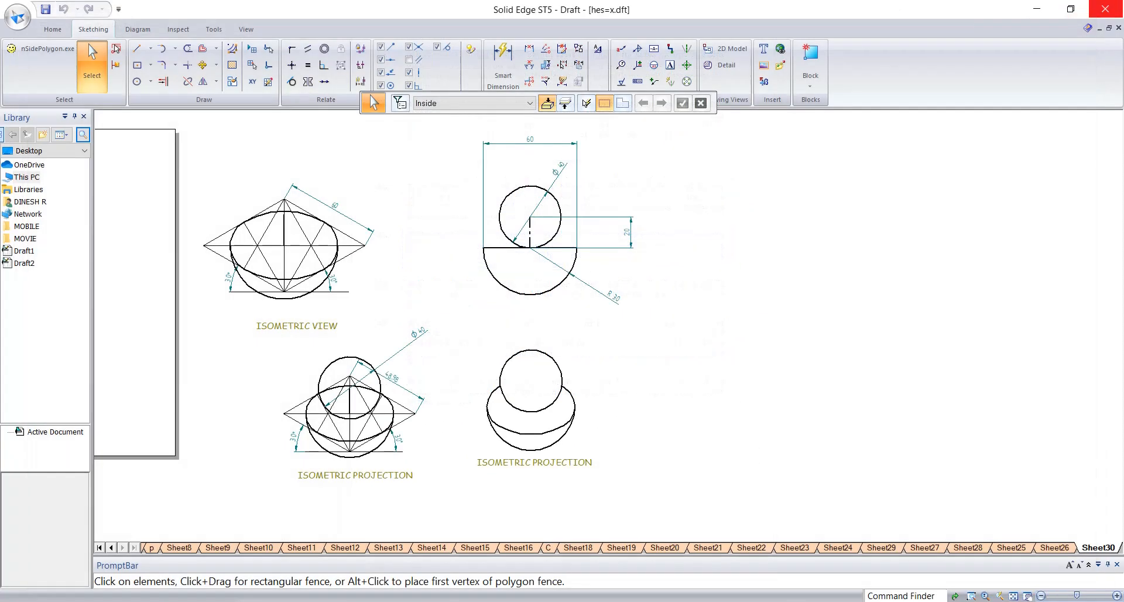
{"action": "left_click", "coordinate": [186, 462]}
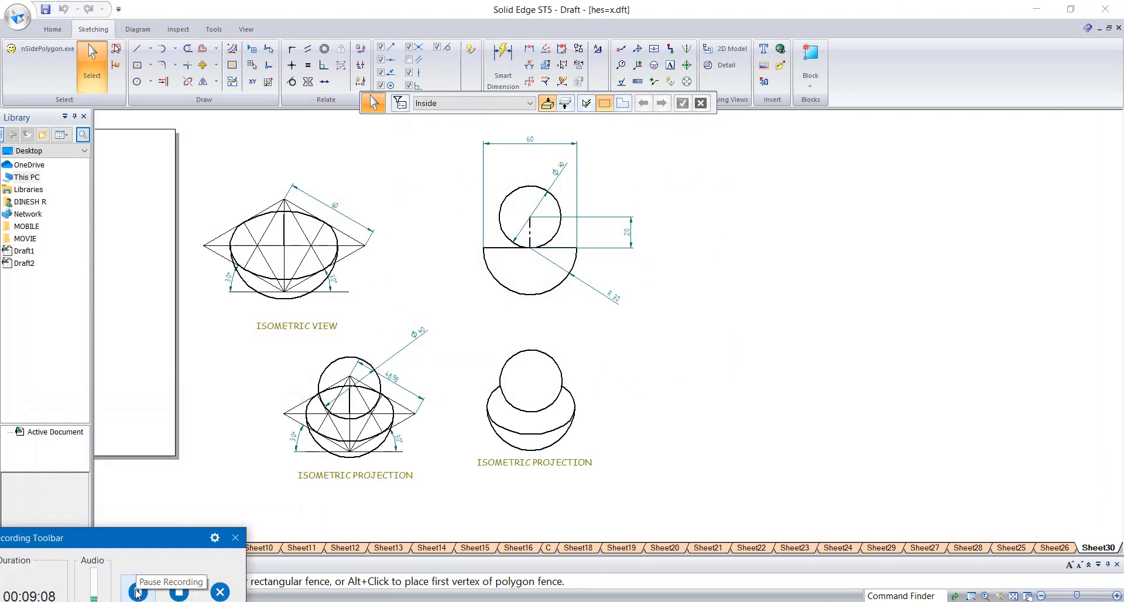
{"action": "left_click_drag", "start_coordinate": [137, 539], "coordinate": [145, 600]}
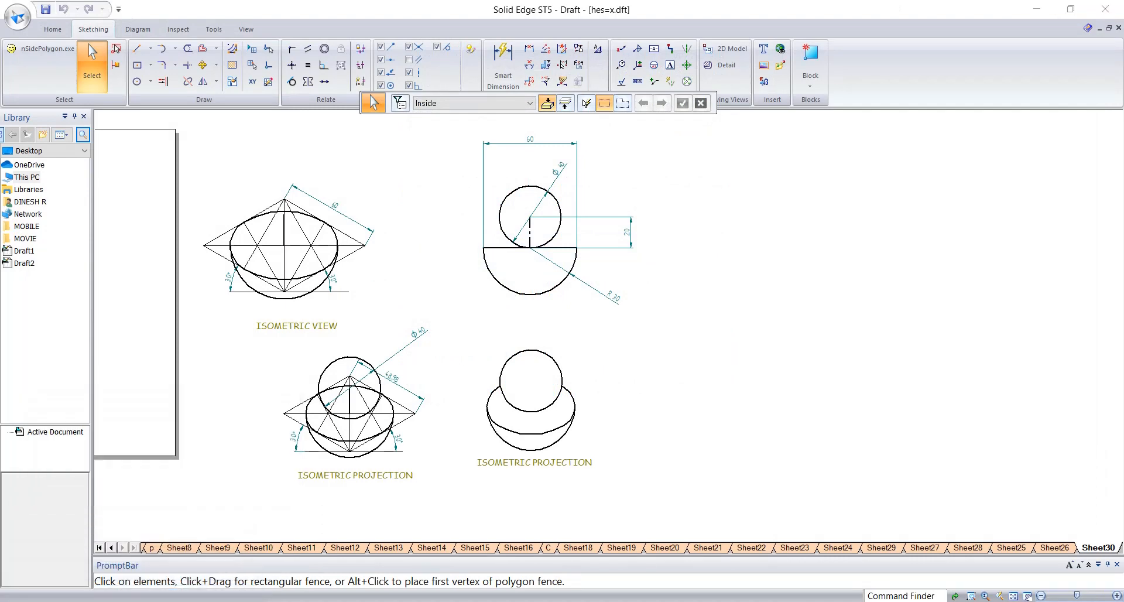
Add the problem statement about a 40 mm hemisphere on a cone of 60 mm base and 50 mm axis as text beside the finished figures.
{"action": "left_click", "coordinate": [671, 64]}
{"action": "left_click", "coordinate": [717, 136]}
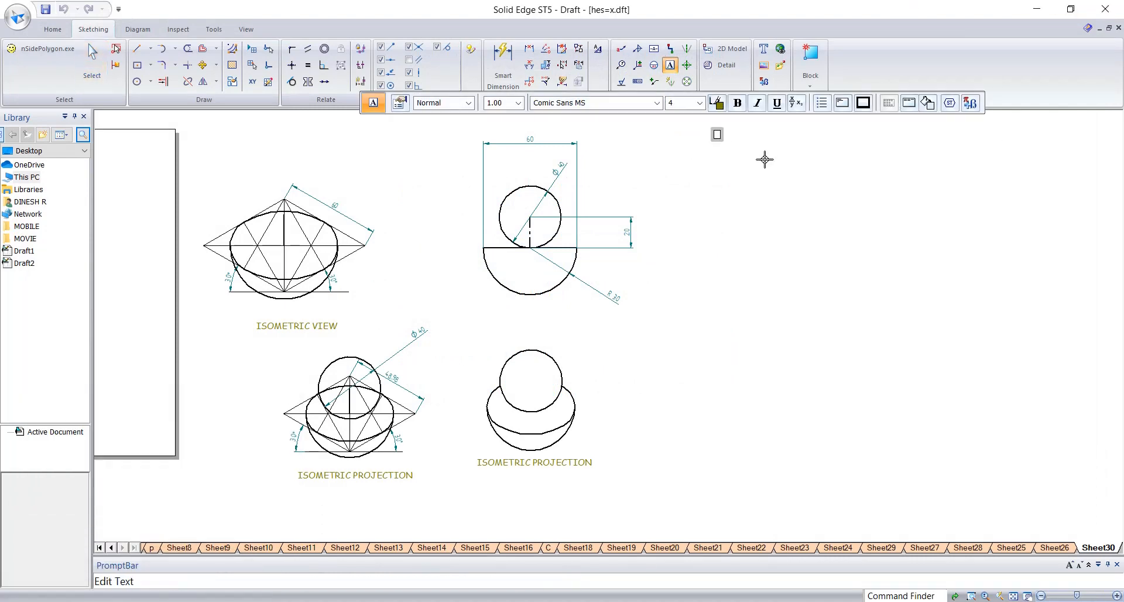
{"action": "key", "text": "ctrl+v"}
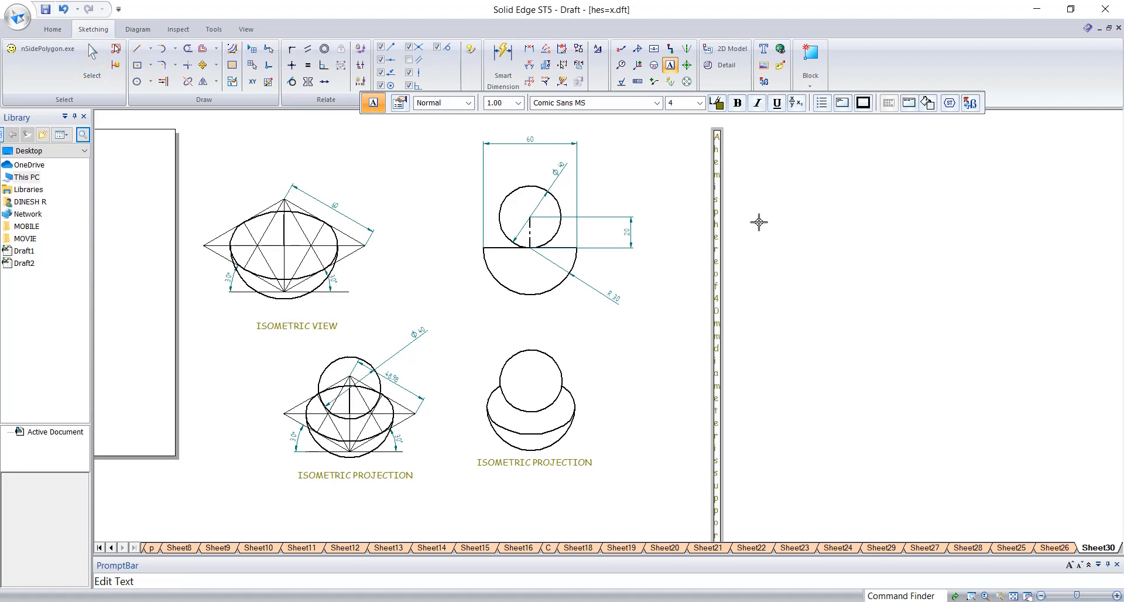
{"action": "left_click", "coordinate": [830, 201]}
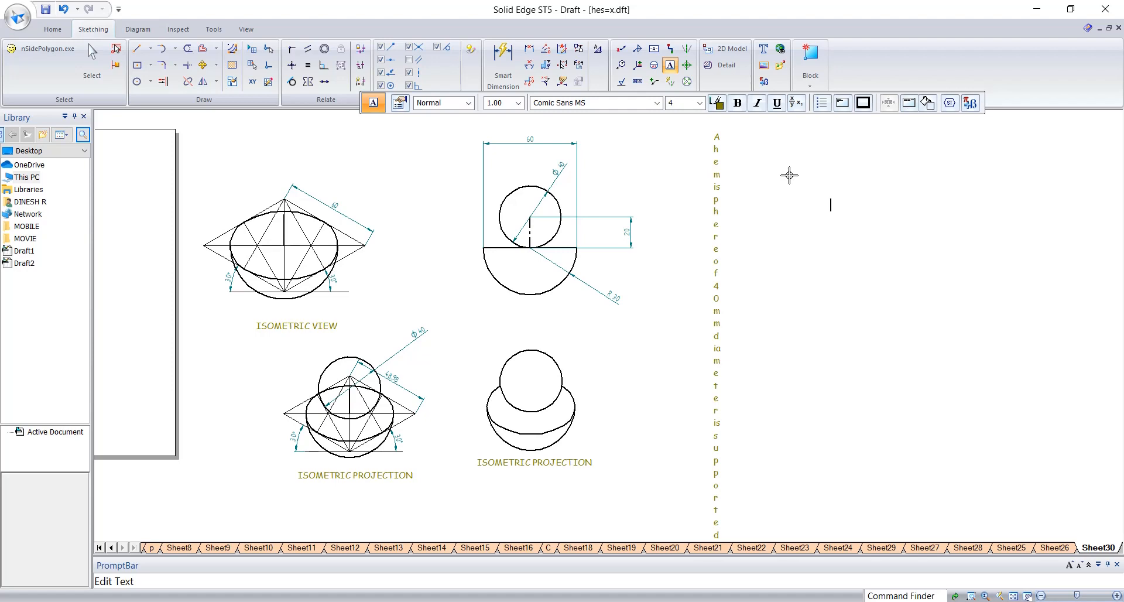
{"action": "left_click", "coordinate": [750, 157]}
{"action": "type", "text": "A hemisphere of 40mm diameter is supported co-axially on the vertex of a cone of base diameter 60mm and axis length 50mm. The flat circular face of the hemisphere is facing upside. Draw the isometric projection of the combination of solids."}
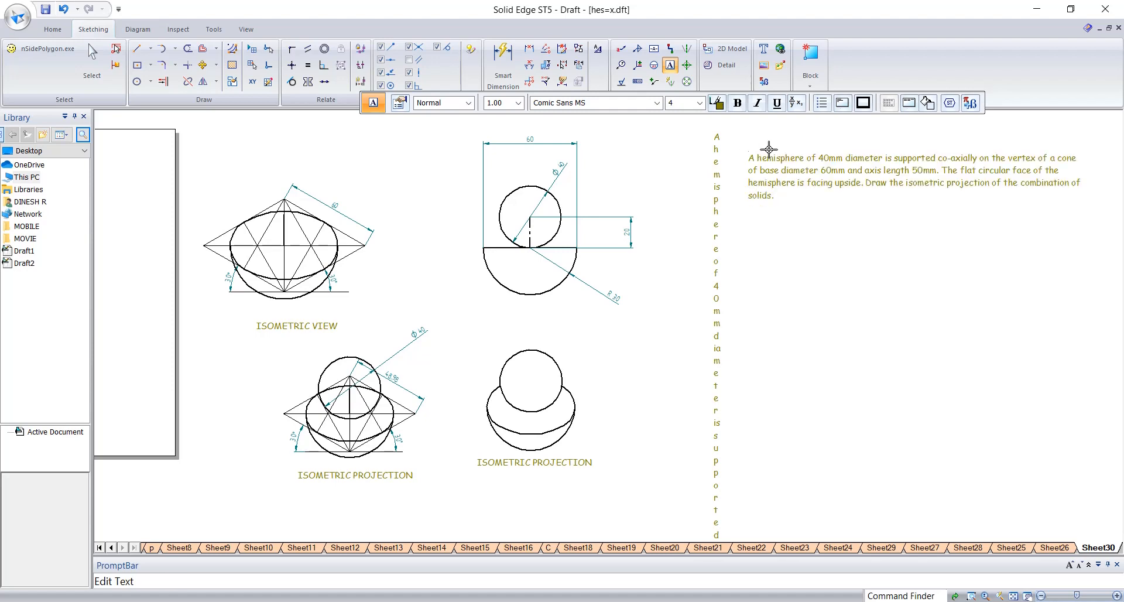
{"action": "key", "text": "Escape"}
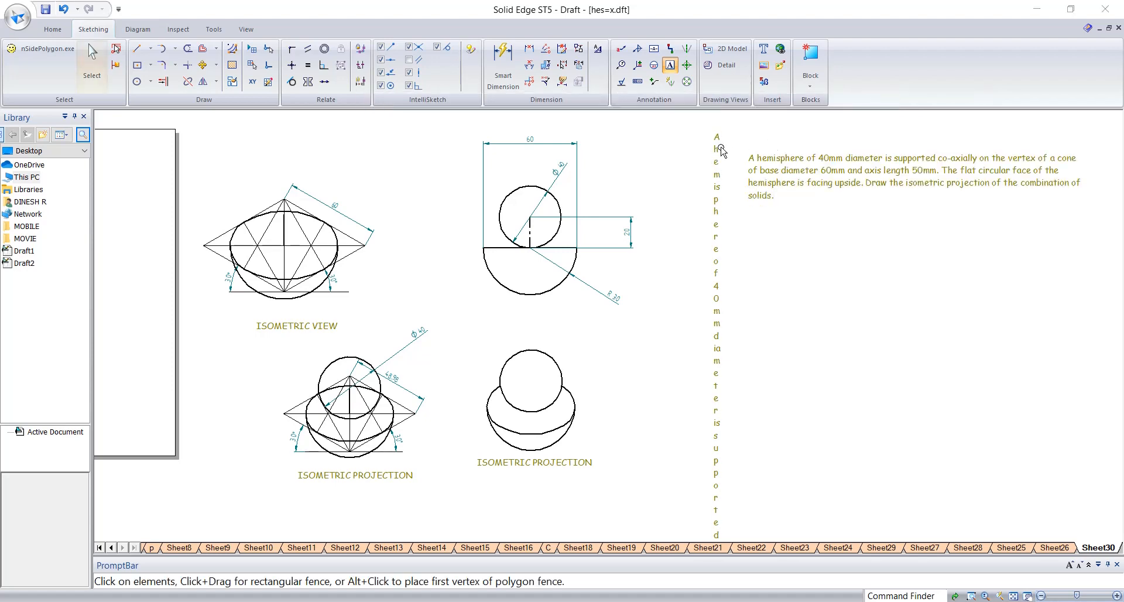
Delete the misplaced one-letter-wide copy of the problem statement text.
{"action": "left_click", "coordinate": [720, 146]}
{"action": "key", "text": "Delete"}
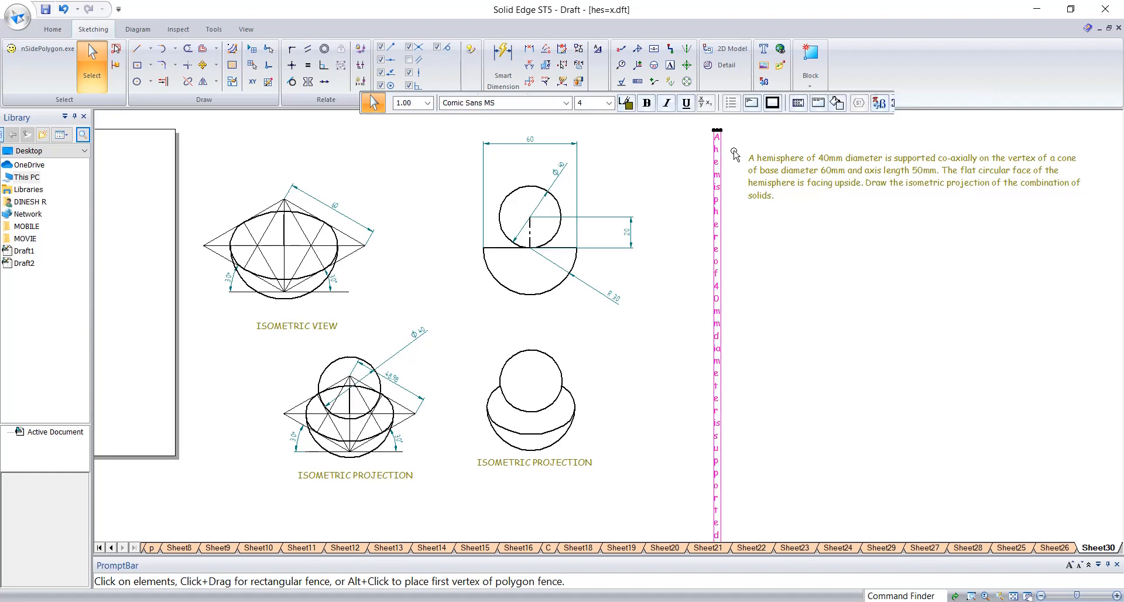
{"action": "left_click", "coordinate": [886, 167]}
Copy the 60 mm isometric view figure of the hemisphere, without its label, to the empty area below the problem statement.
{"action": "middle_click_drag", "start_coordinate": [902, 157], "coordinate": [819, 145]}
{"action": "scroll", "coordinate": [761, 157], "scroll_direction": "down", "scroll_amount": 1}
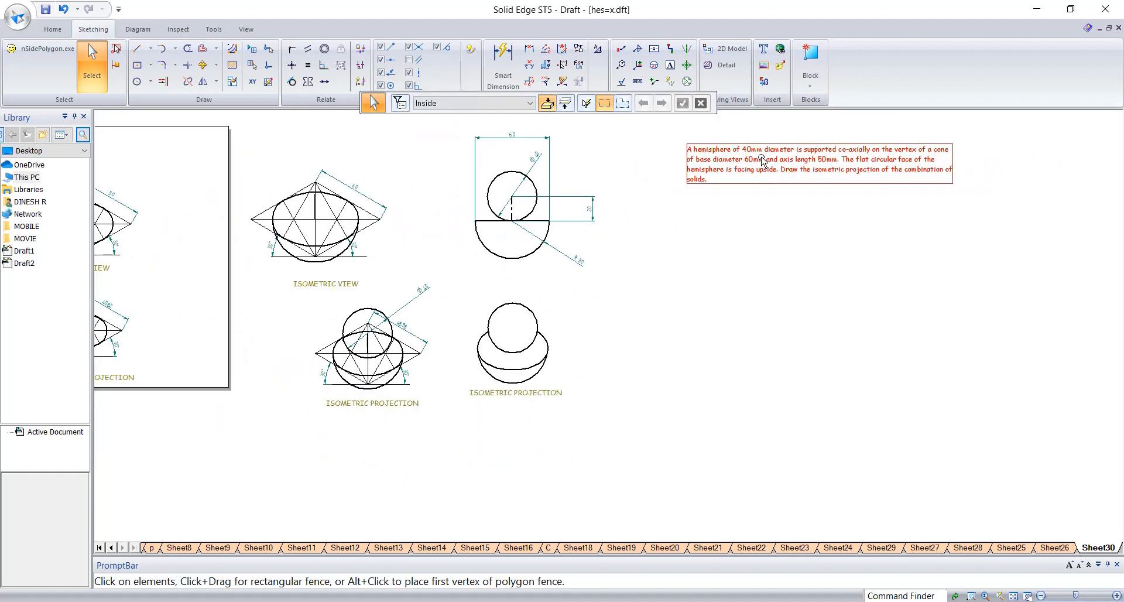
{"action": "scroll", "coordinate": [770, 150], "scroll_direction": "up", "scroll_amount": 1}
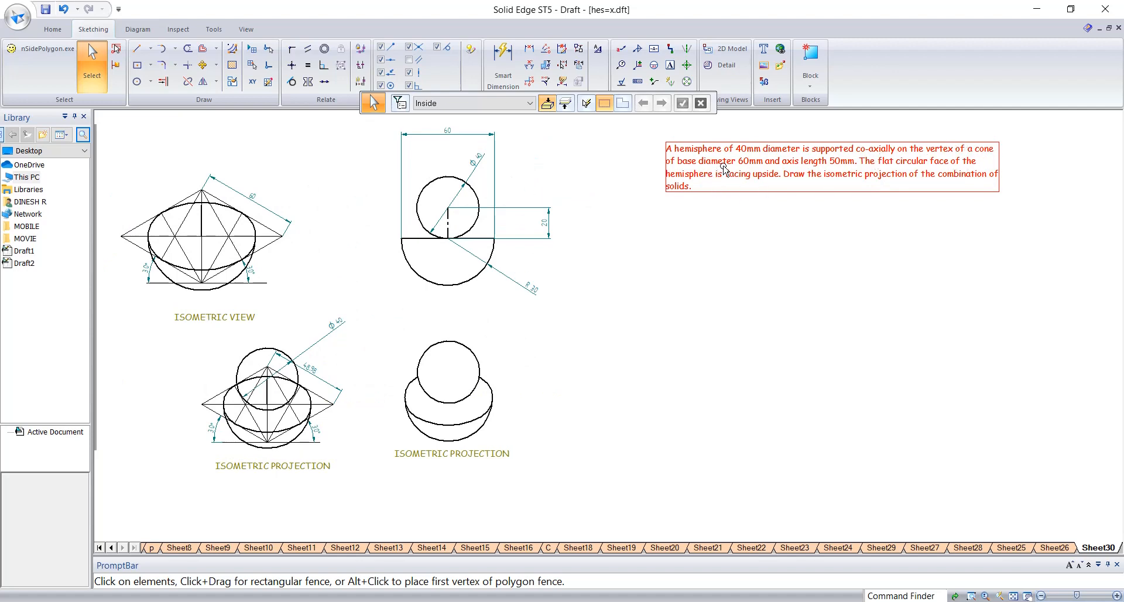
{"action": "left_click", "coordinate": [294, 217]}
{"action": "scroll", "coordinate": [299, 223], "scroll_direction": "down", "scroll_amount": 1}
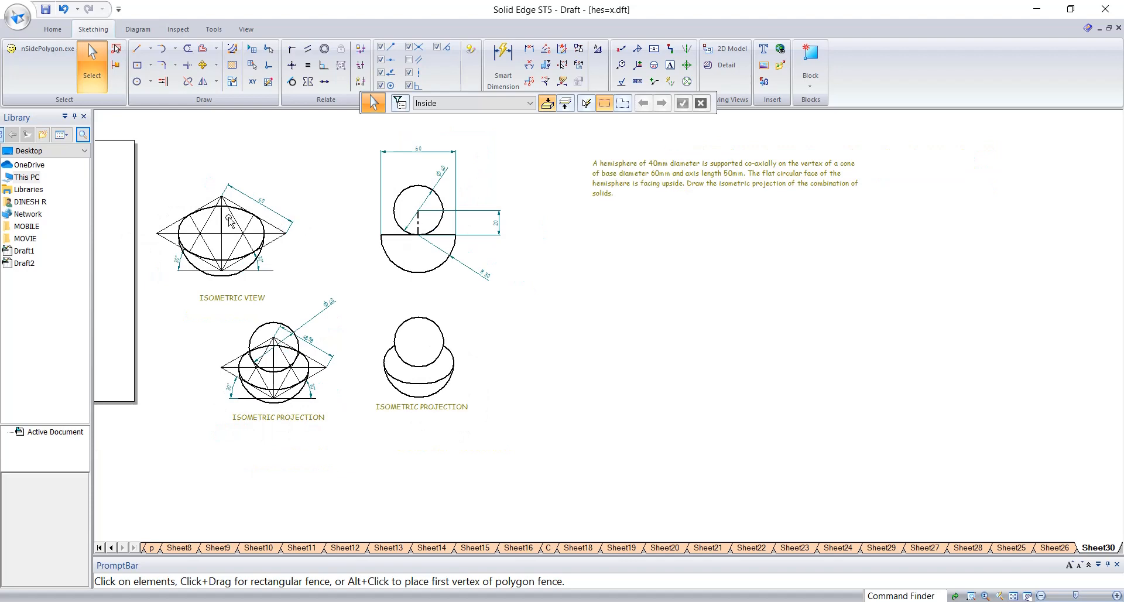
{"action": "scroll", "coordinate": [222, 196], "scroll_direction": "down", "scroll_amount": 1}
{"action": "middle_click_drag", "start_coordinate": [239, 200], "coordinate": [379, 232]}
{"action": "scroll", "coordinate": [291, 227], "scroll_direction": "up", "scroll_amount": 2}
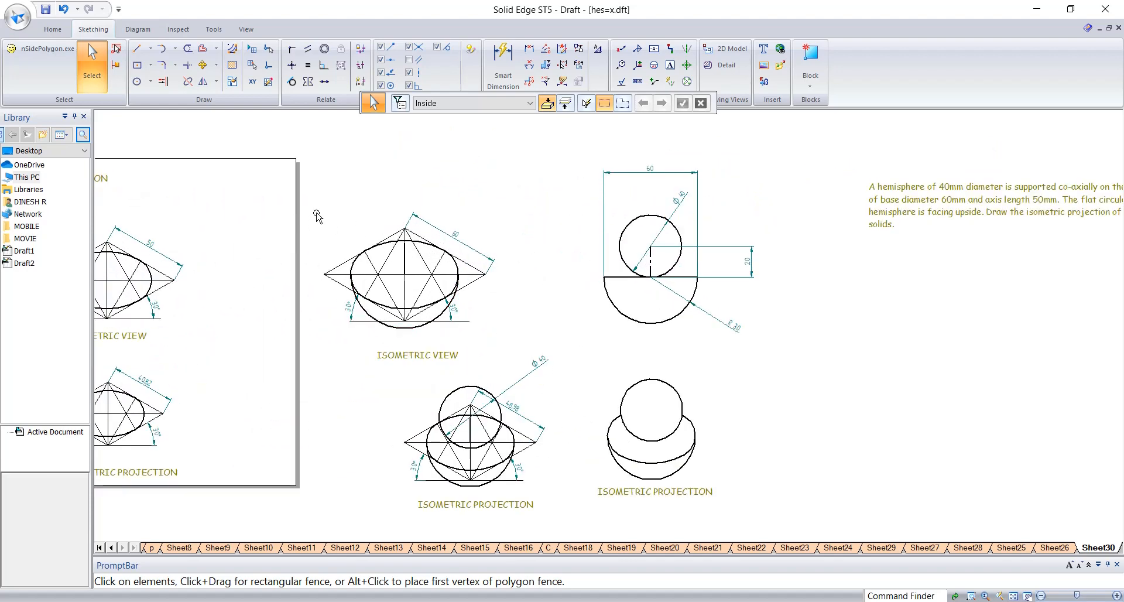
{"action": "left_click_drag", "start_coordinate": [281, 186], "coordinate": [539, 346]}
{"action": "scroll", "coordinate": [448, 315], "scroll_direction": "down", "scroll_amount": 2}
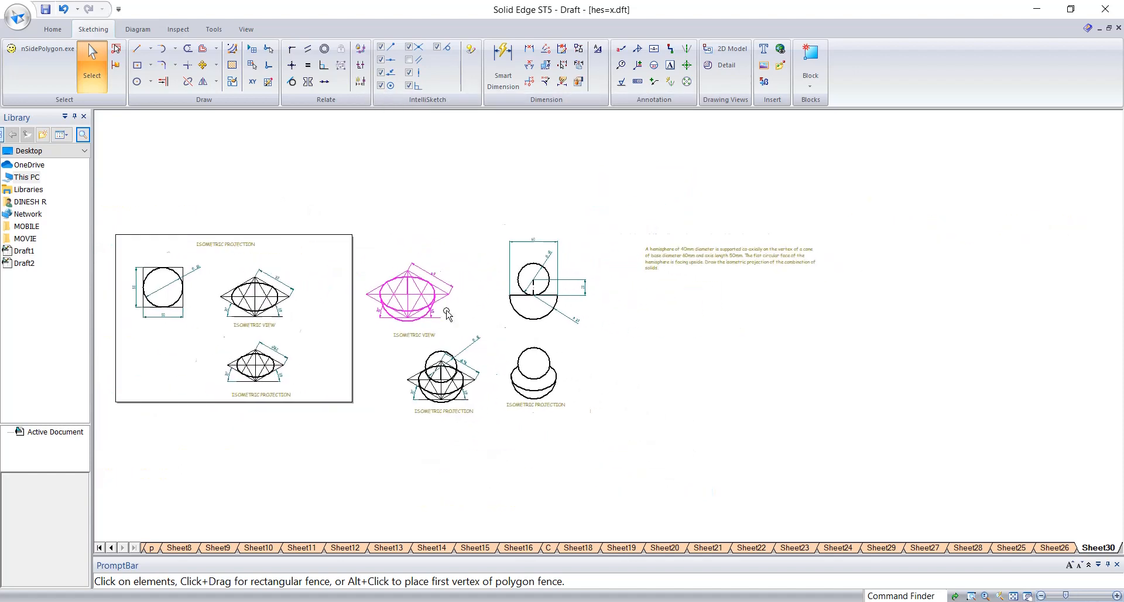
{"action": "middle_click_drag", "start_coordinate": [428, 305], "coordinate": [344, 279]}
{"action": "left_click_drag", "start_coordinate": [332, 268], "coordinate": [620, 339]}
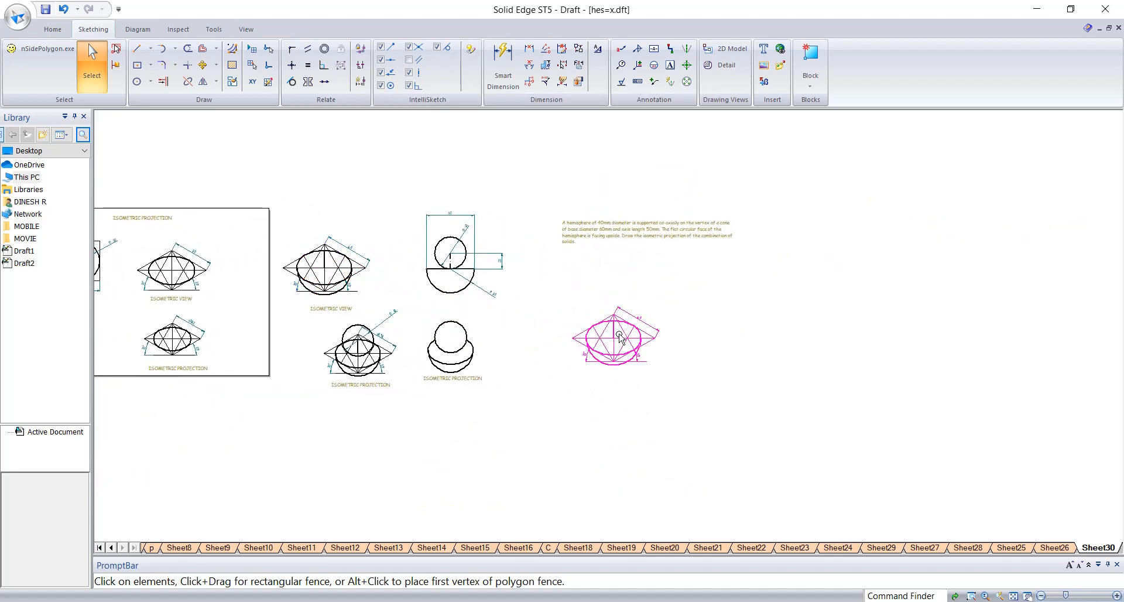
Delete the lower semicircular arc from the copied figure, keeping the rhombus, ellipse and dimensions.
{"action": "scroll", "coordinate": [617, 270], "scroll_direction": "up", "scroll_amount": 3}
{"action": "key", "text": "Escape"}
{"action": "left_click", "coordinate": [631, 501]}
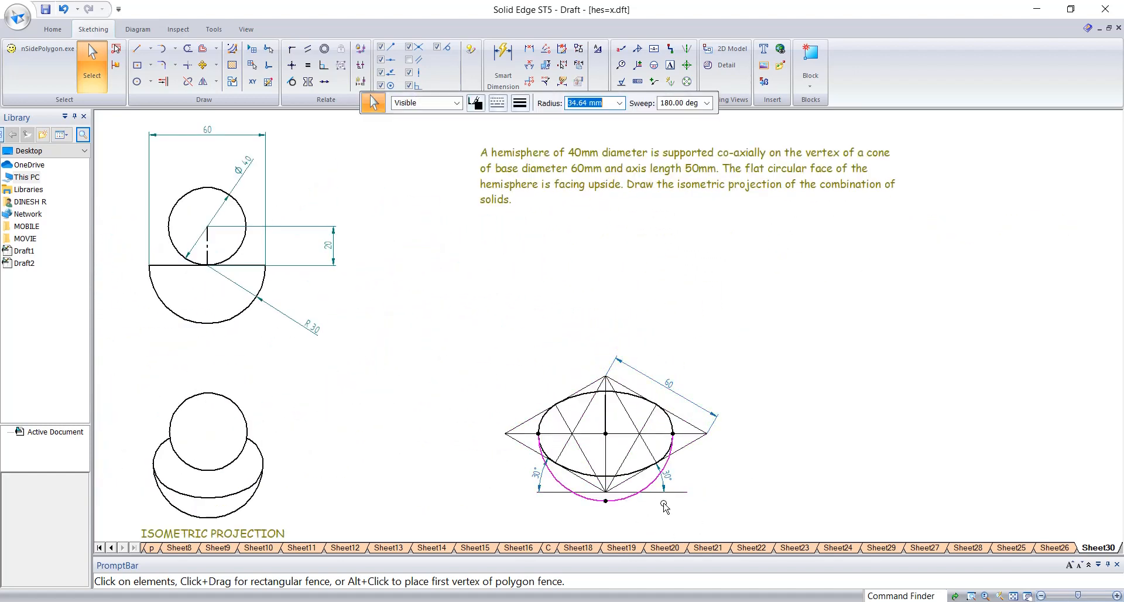
{"action": "left_click", "coordinate": [671, 497]}
{"action": "left_click", "coordinate": [632, 501]}
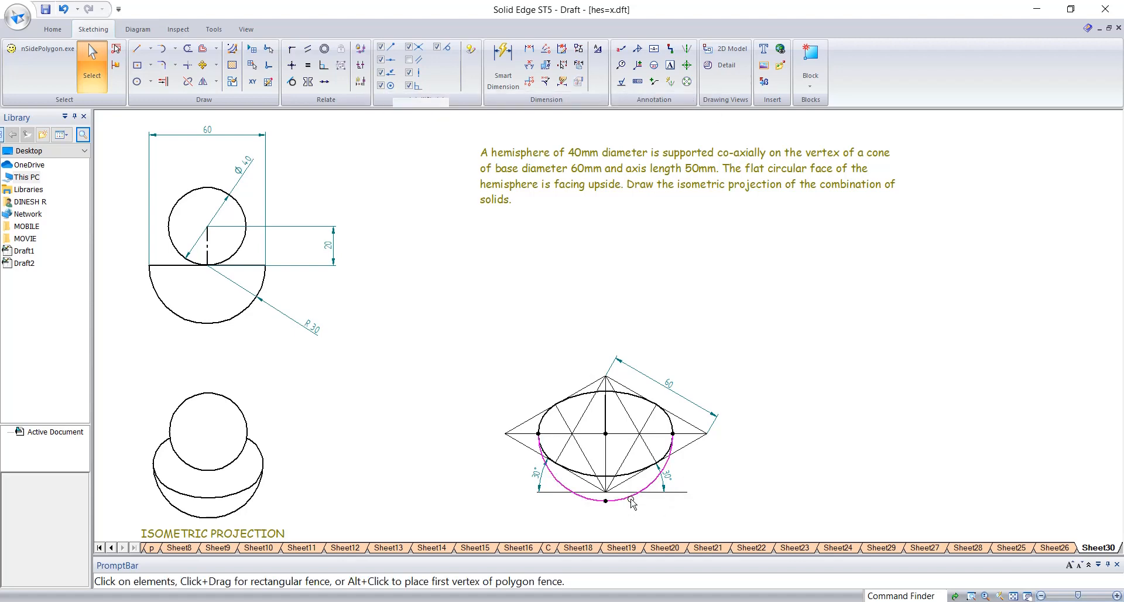
{"action": "key", "text": "Delete"}
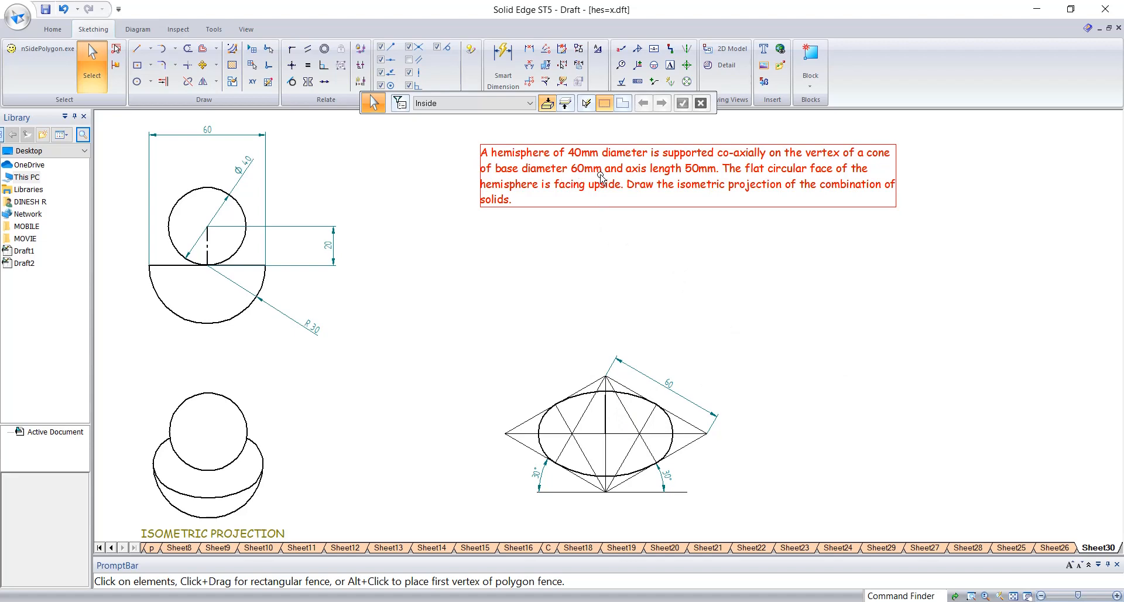
Set the length of the vertical axis line in the copied figure to 50 mm.
{"action": "left_click", "coordinate": [606, 414]}
{"action": "type", "text": "50"}
{"action": "key", "text": "Return"}
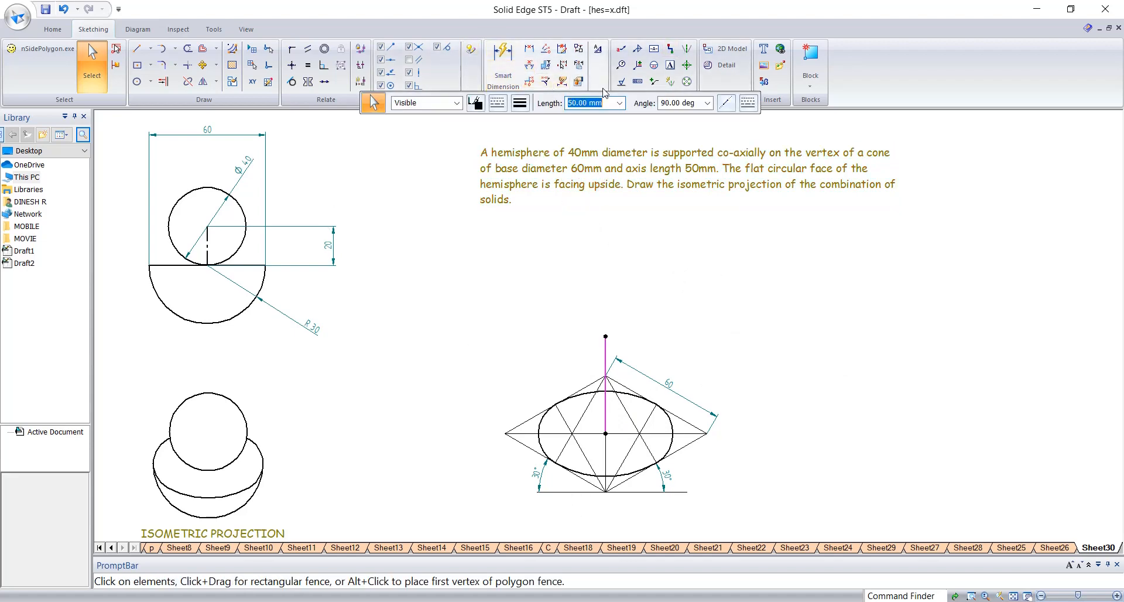
Draw the cone's two slanted sides as lines from the upper end of the axis, tangent to each side of the ellipse.
{"action": "left_click", "coordinate": [138, 48]}
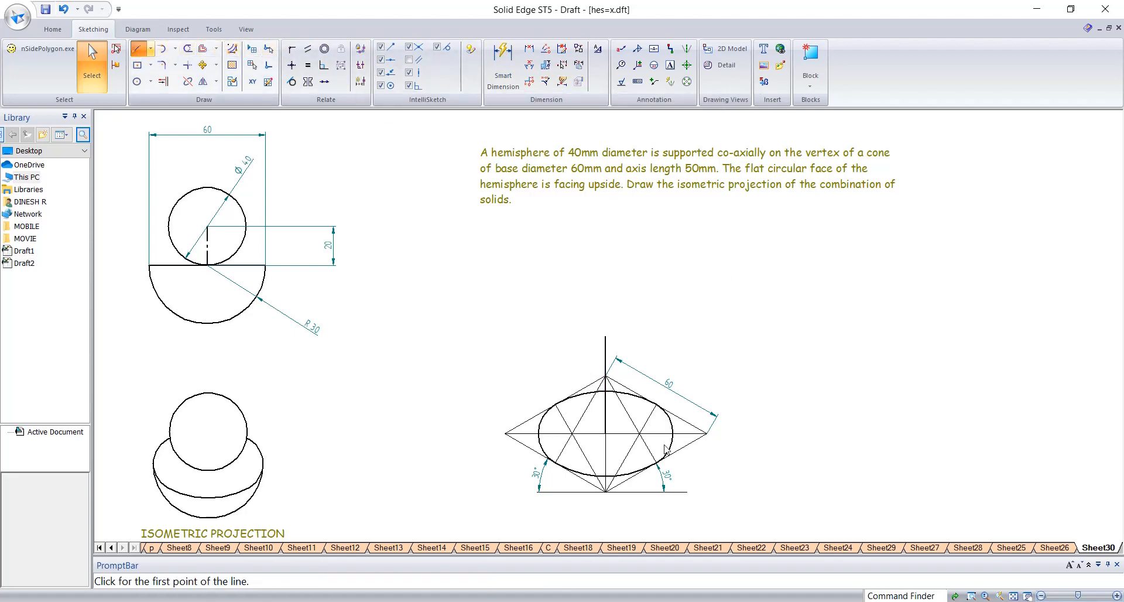
{"action": "left_click", "coordinate": [604, 337]}
{"action": "scroll", "coordinate": [544, 414], "scroll_direction": "up", "scroll_amount": 5}
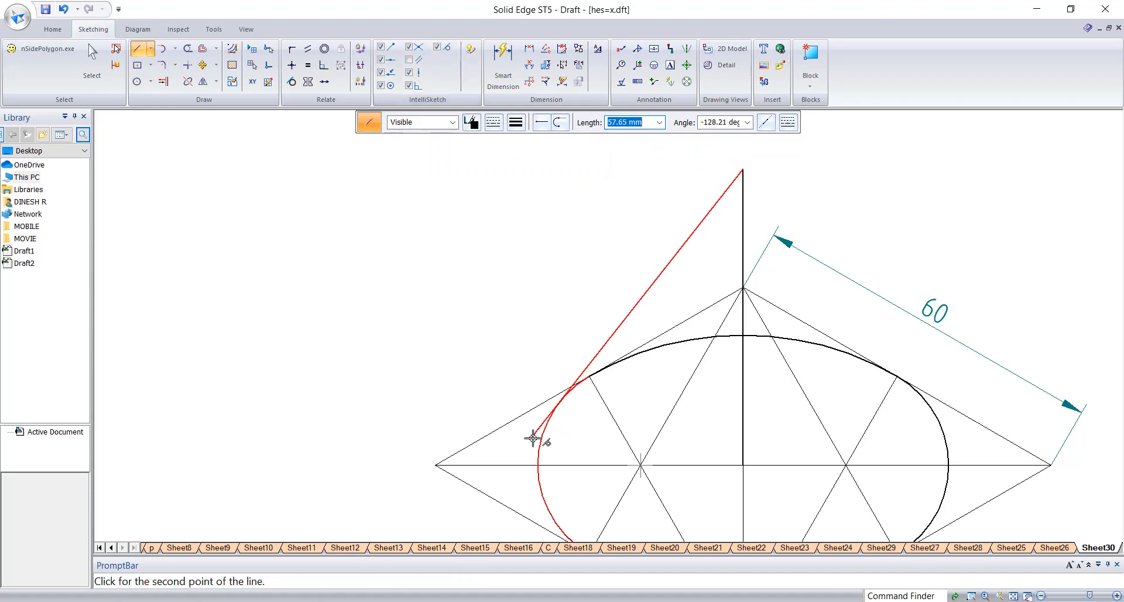
{"action": "left_click", "coordinate": [547, 404]}
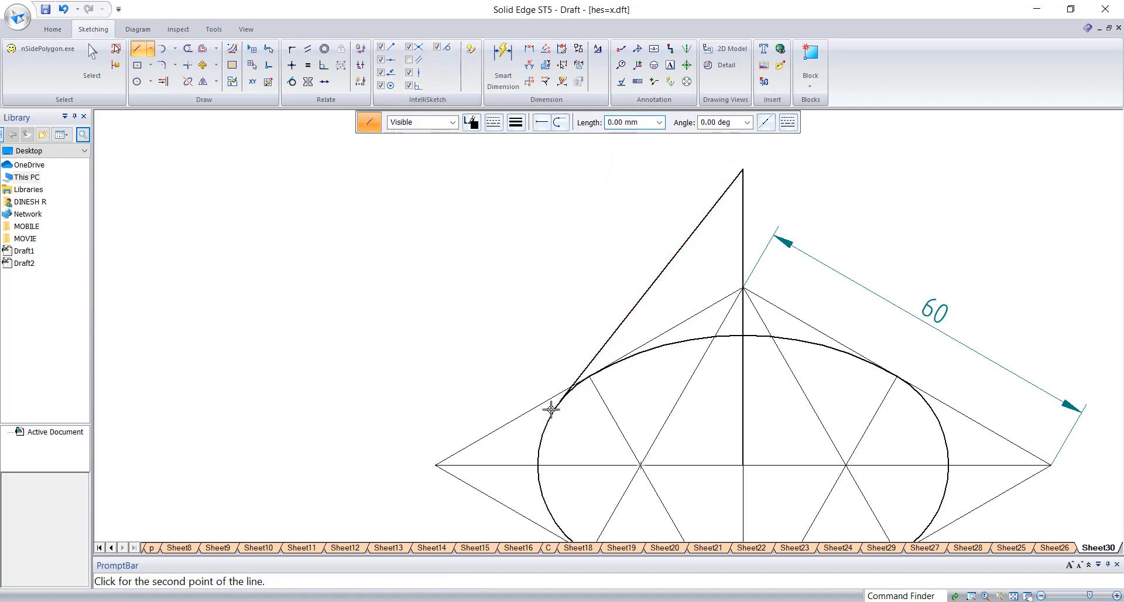
{"action": "scroll", "coordinate": [560, 391], "scroll_direction": "down", "scroll_amount": 3}
{"action": "scroll", "coordinate": [559, 391], "scroll_direction": "down", "scroll_amount": 1}
{"action": "left_click", "coordinate": [635, 302]}
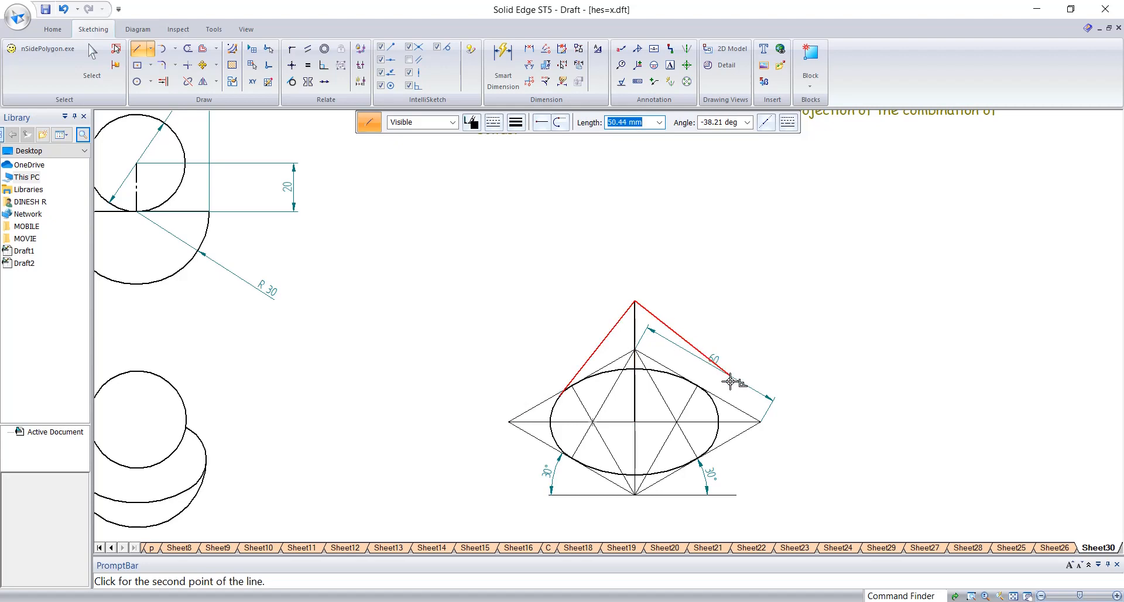
{"action": "left_click", "coordinate": [718, 403]}
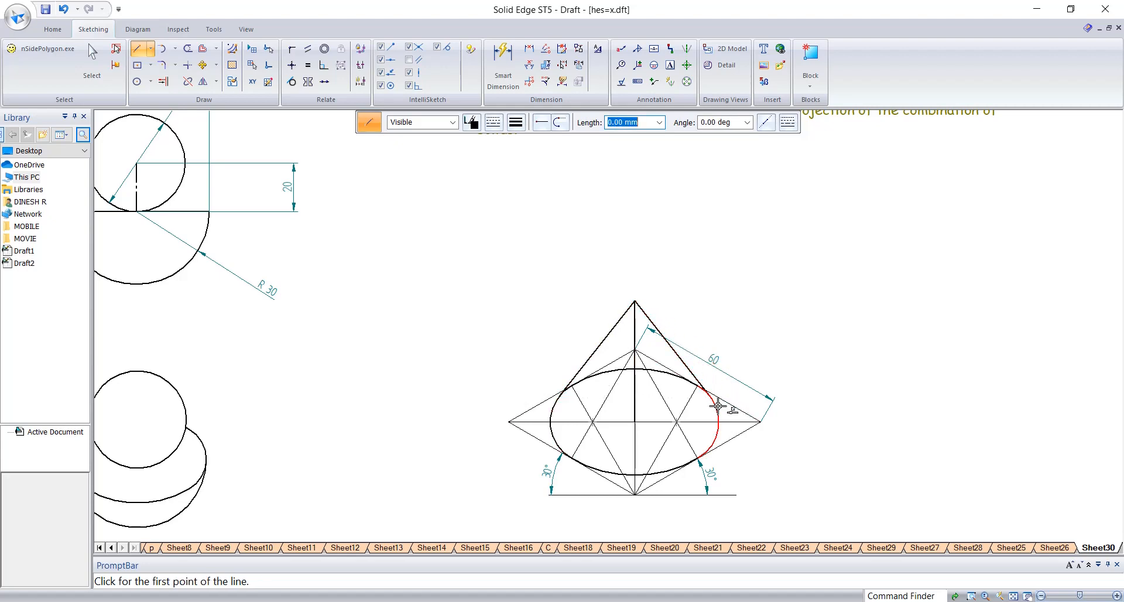
{"action": "scroll", "coordinate": [621, 293], "scroll_direction": "up", "scroll_amount": 5}
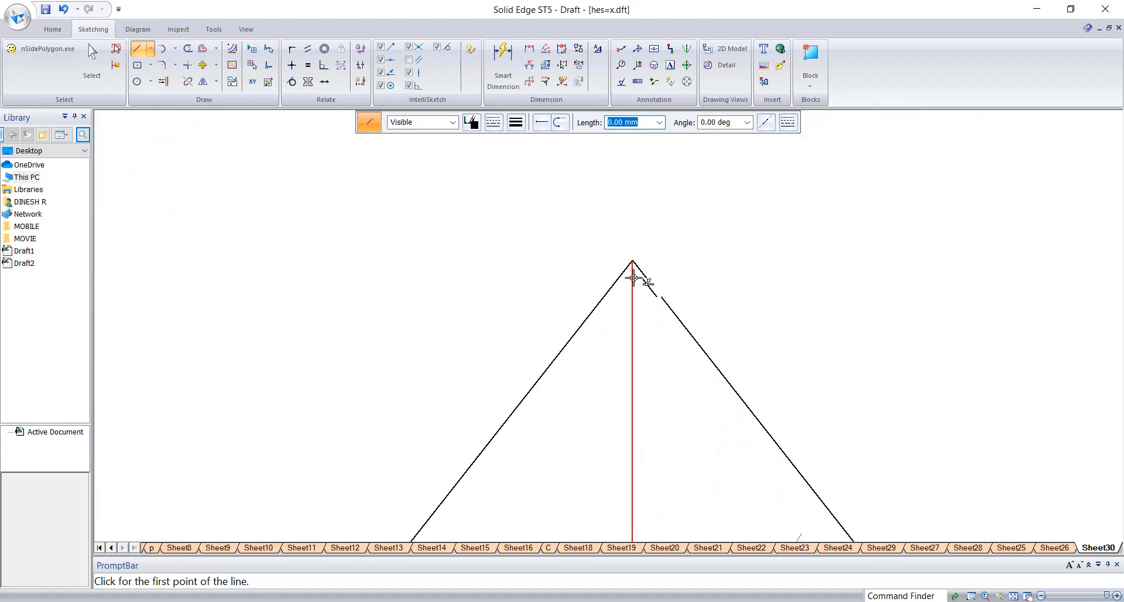
{"action": "scroll", "coordinate": [634, 279], "scroll_direction": "down", "scroll_amount": 3}
{"action": "scroll", "coordinate": [634, 280], "scroll_direction": "down", "scroll_amount": 3}
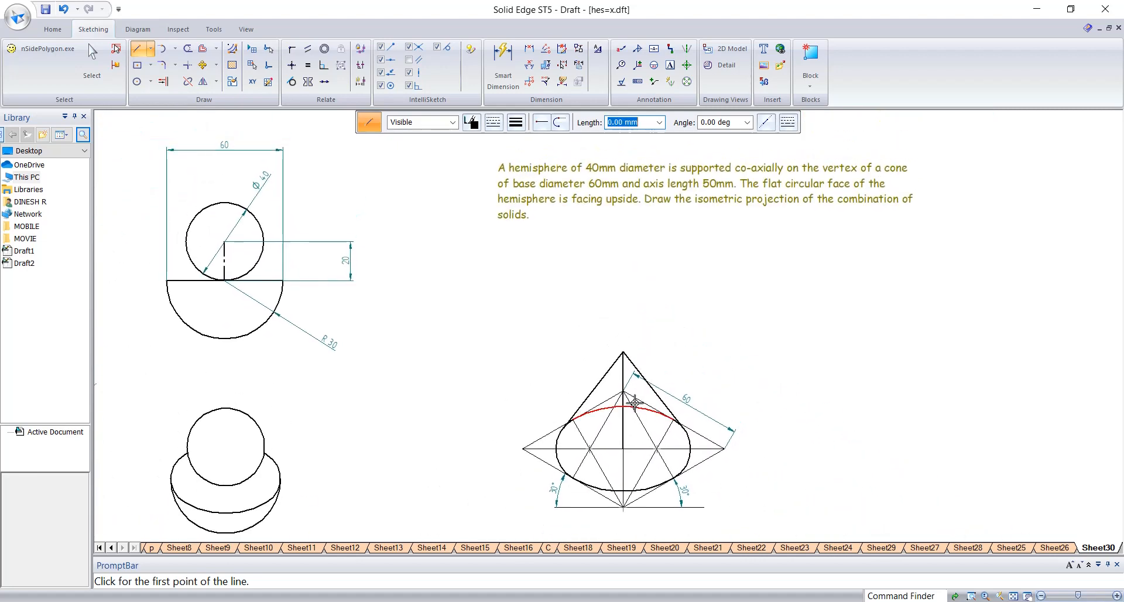
{"action": "scroll", "coordinate": [653, 350], "scroll_direction": "down", "scroll_amount": 1}
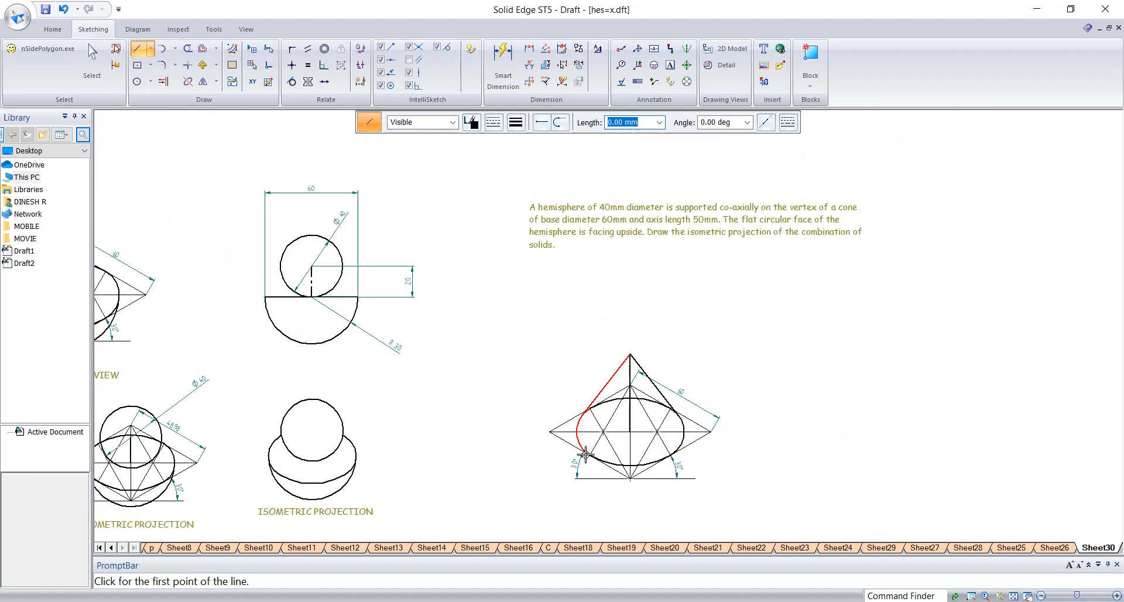
{"action": "key", "text": "Escape"}
Place a copy of the ISOMETRIC VIEW label beneath the cone figure.
{"action": "left_click", "coordinate": [188, 439]}
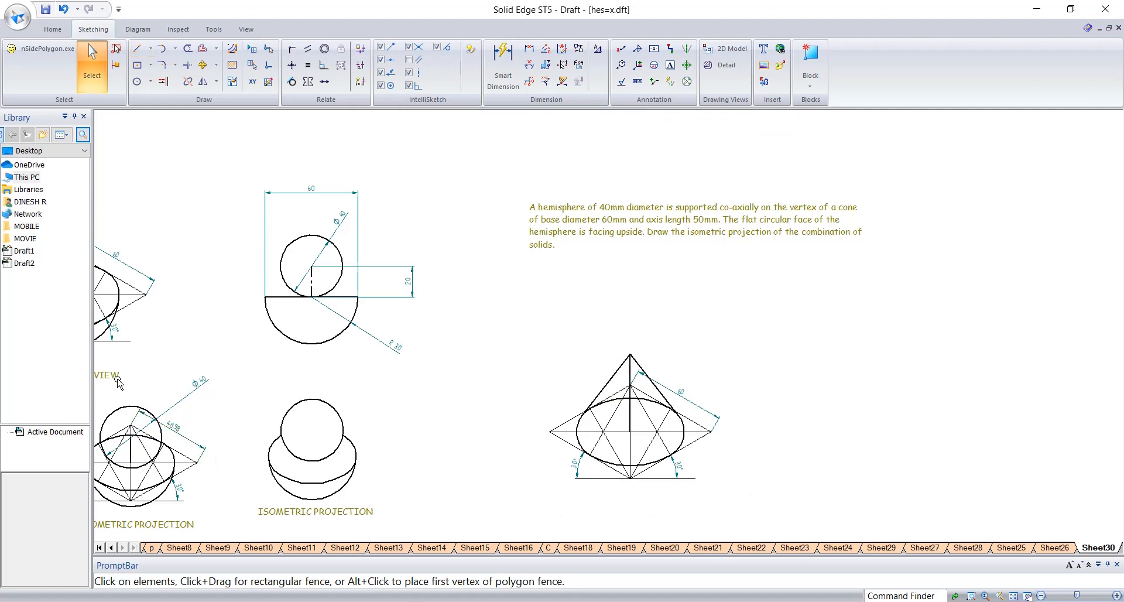
{"action": "left_click", "coordinate": [114, 371]}
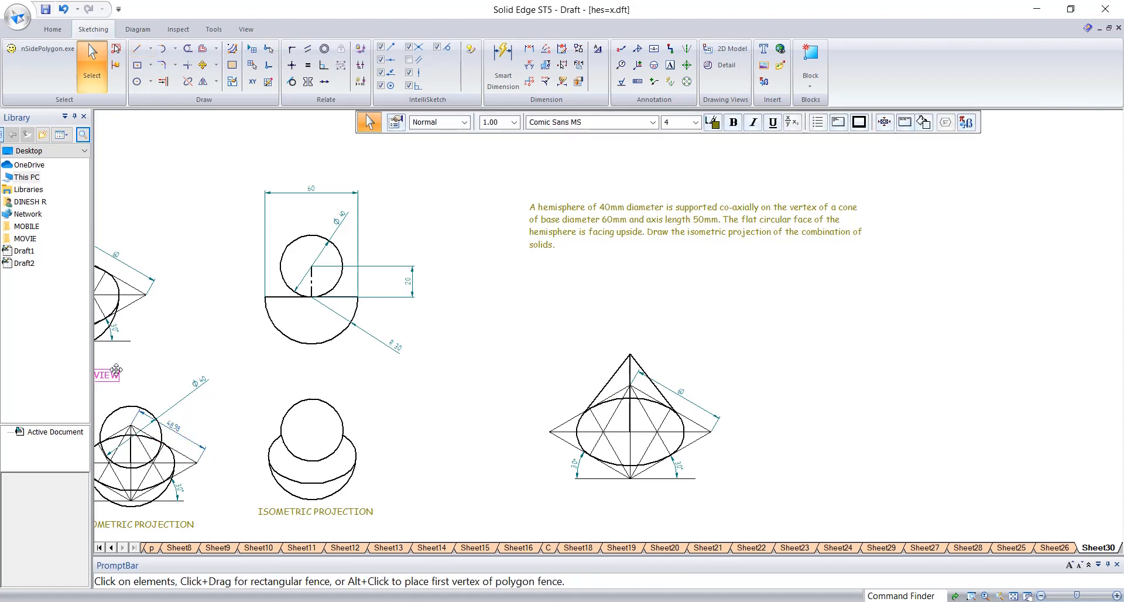
{"action": "left_click_drag", "start_coordinate": [114, 369], "coordinate": [670, 490], "text": "ctrl"}
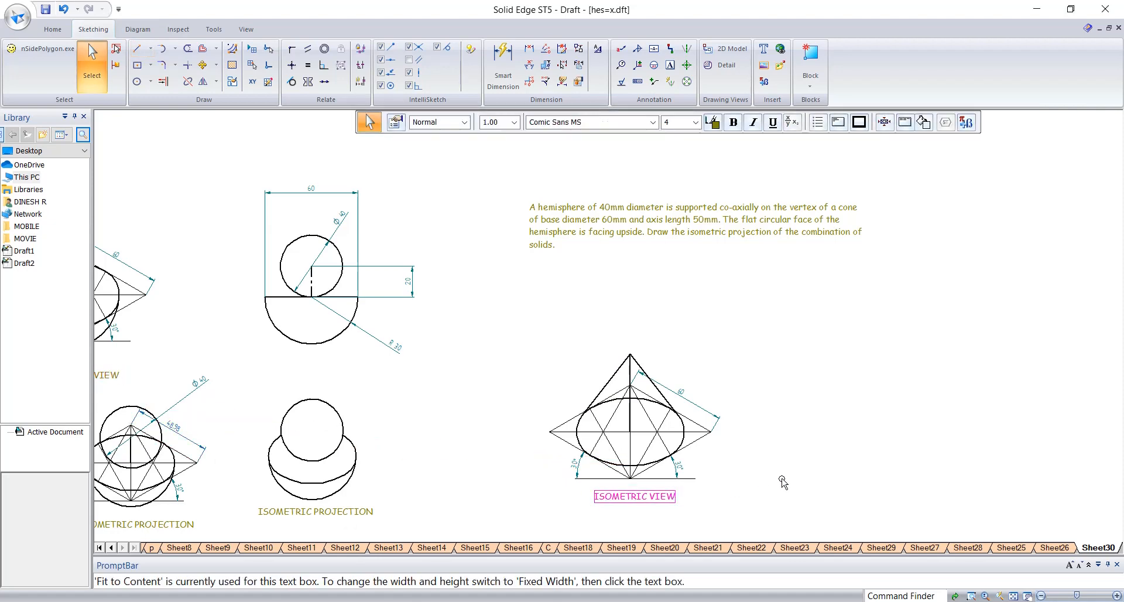
{"action": "left_click", "coordinate": [785, 482]}
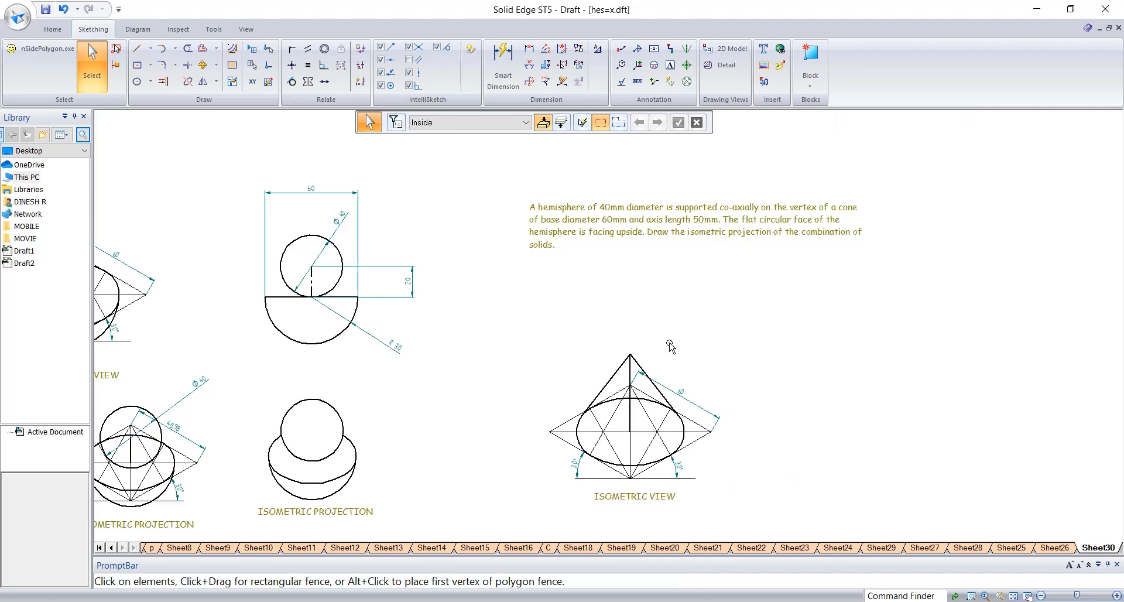
Copy the cone's base construction, with its rhombus, ellipse and dimensions but without the axis and slanted sides, to the free area beside the cone.
{"action": "scroll", "coordinate": [649, 223], "scroll_direction": "up", "scroll_amount": 3}
{"action": "scroll", "coordinate": [580, 223], "scroll_direction": "down", "scroll_amount": 2}
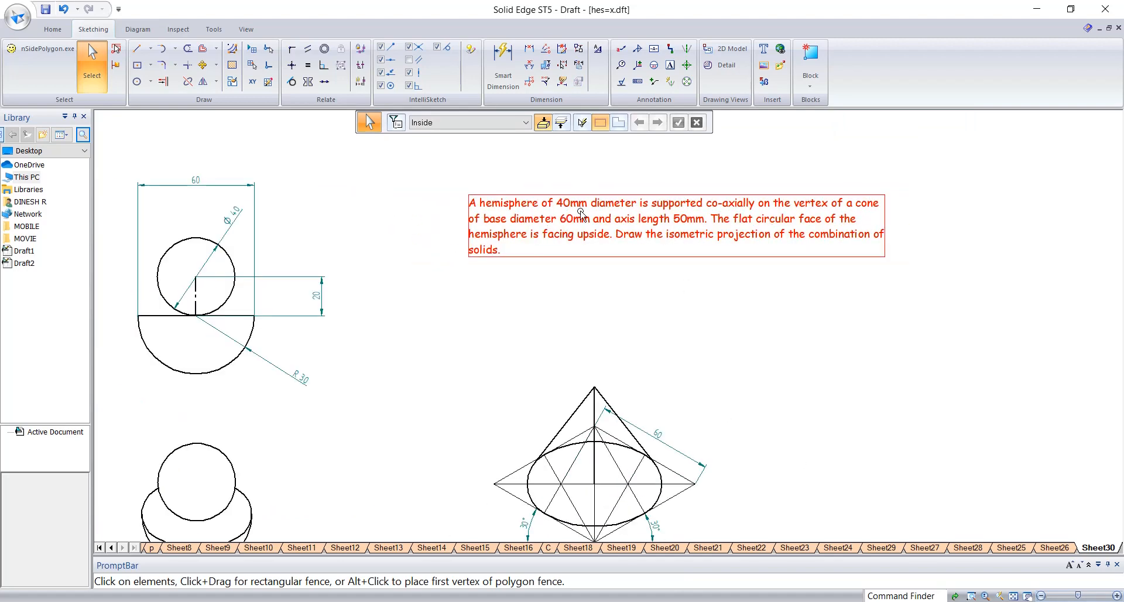
{"action": "scroll", "coordinate": [473, 269], "scroll_direction": "down", "scroll_amount": 3}
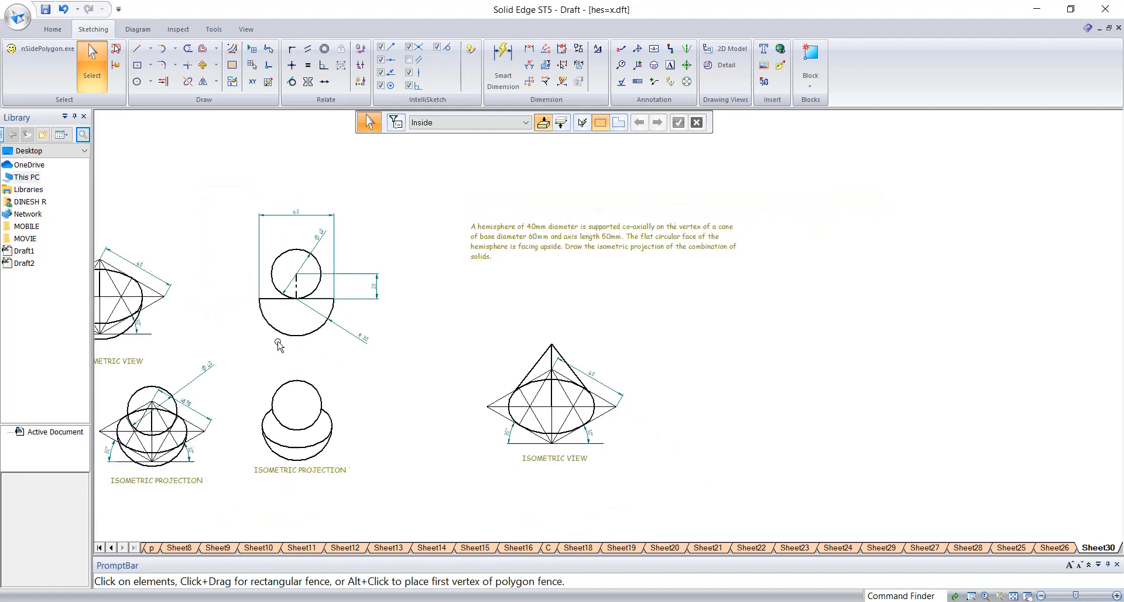
{"action": "middle_click_drag", "start_coordinate": [278, 342], "coordinate": [337, 324]}
{"action": "scroll", "coordinate": [543, 355], "scroll_direction": "up", "scroll_amount": 1}
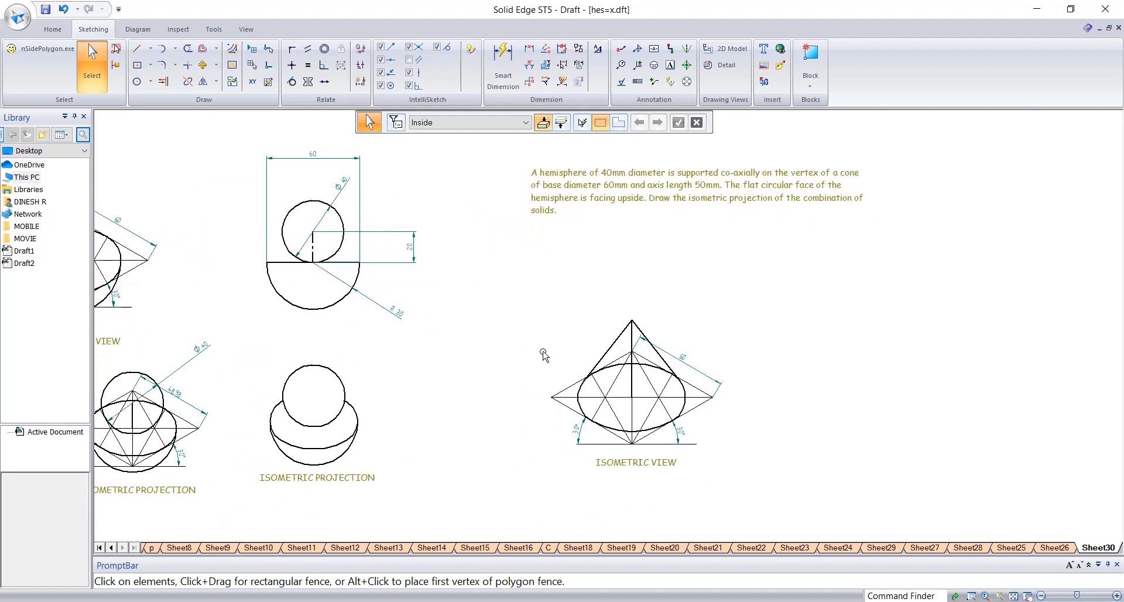
{"action": "left_click_drag", "start_coordinate": [714, 427], "coordinate": [744, 457]}
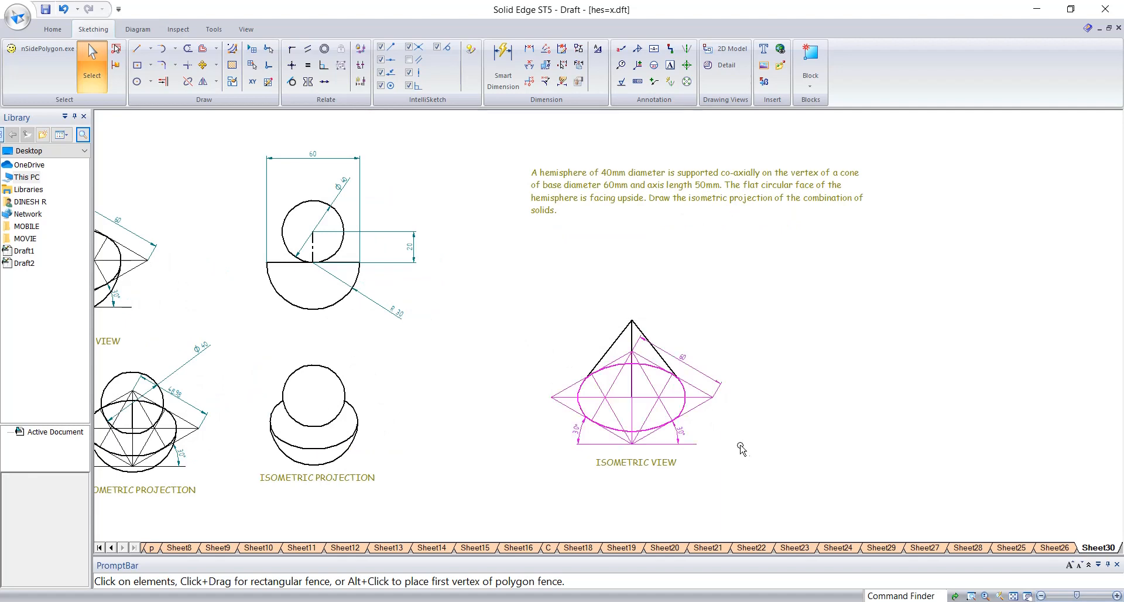
{"action": "left_click_drag", "start_coordinate": [704, 394], "coordinate": [968, 316], "text": "ctrl"}
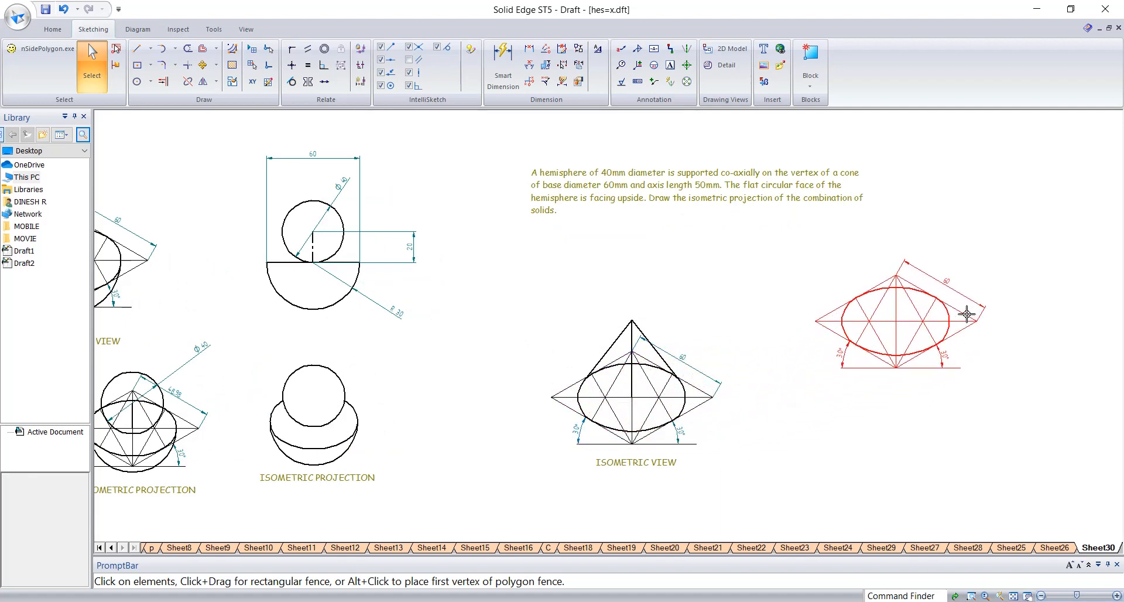
Scale the copied base construction, including its ellipse and dimensions, by 40/60 about its centre.
{"action": "left_click", "coordinate": [999, 431]}
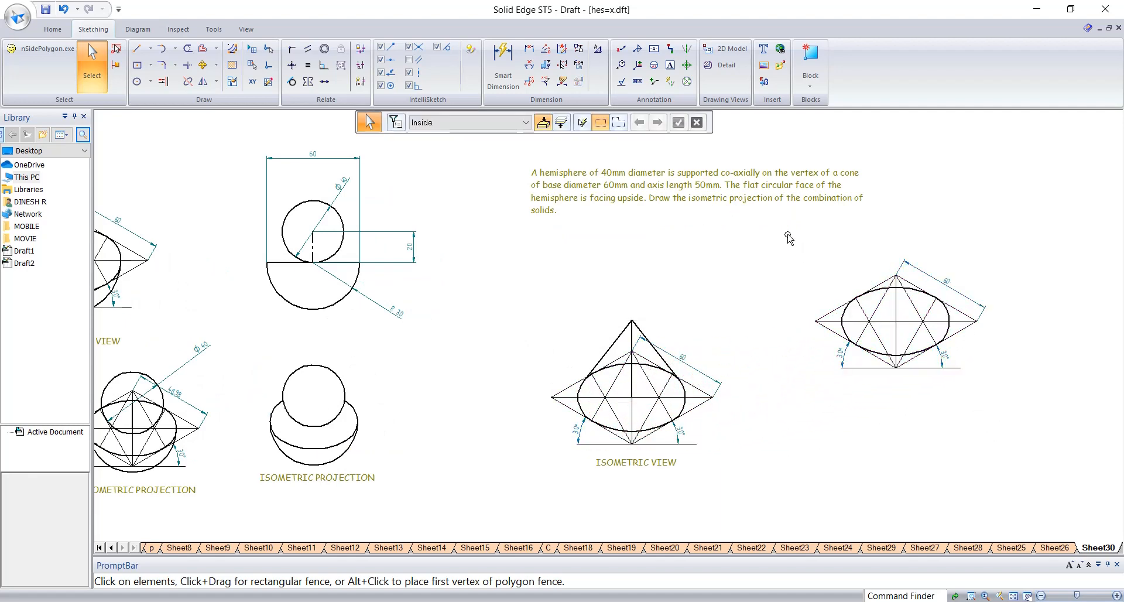
{"action": "left_click_drag", "start_coordinate": [788, 239], "coordinate": [1019, 411]}
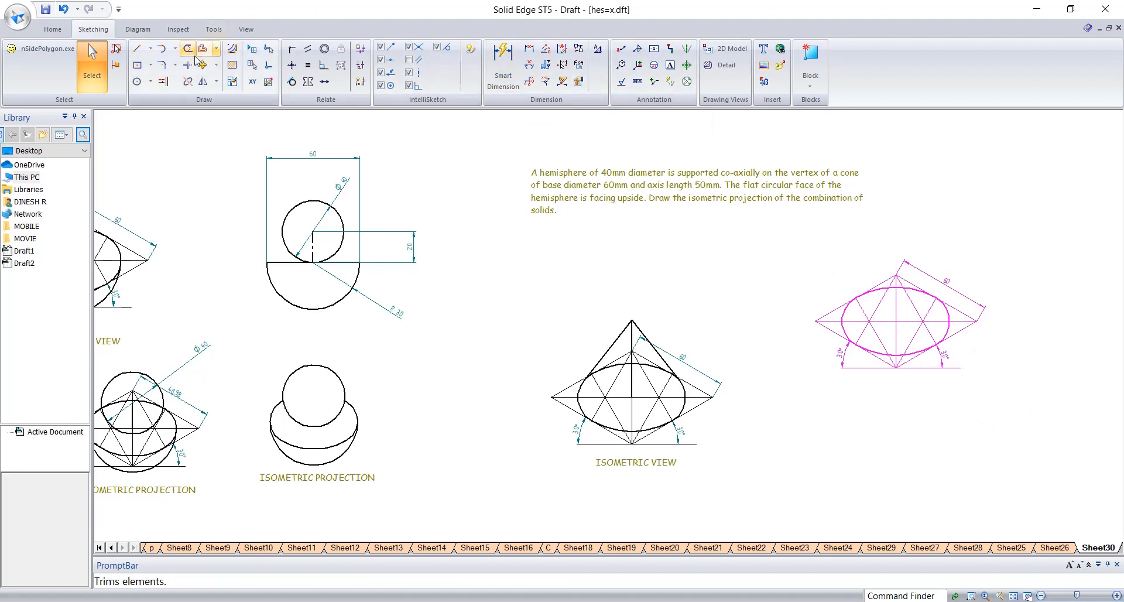
{"action": "left_click", "coordinate": [217, 83]}
{"action": "left_click", "coordinate": [218, 117]}
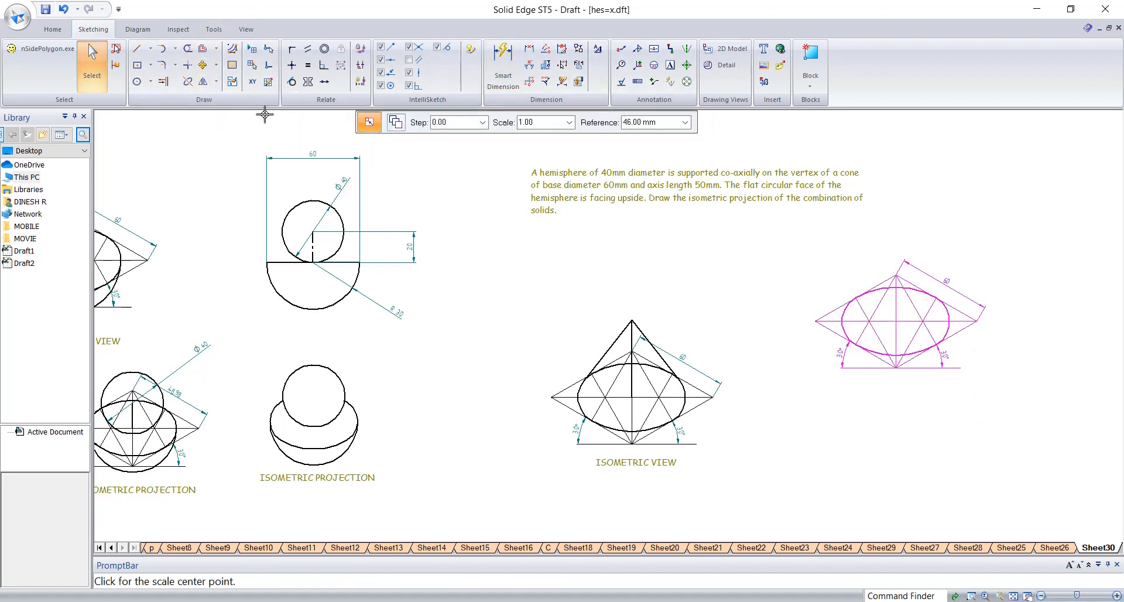
{"action": "left_click", "coordinate": [549, 123]}
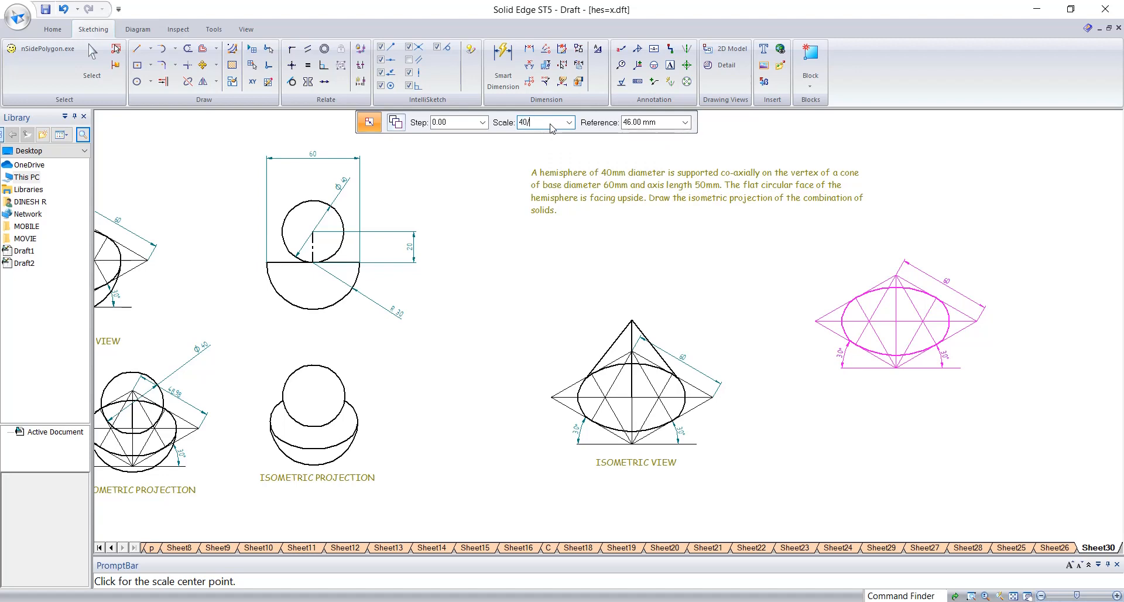
{"action": "type", "text": "40/60"}
{"action": "key", "text": "Tab"}
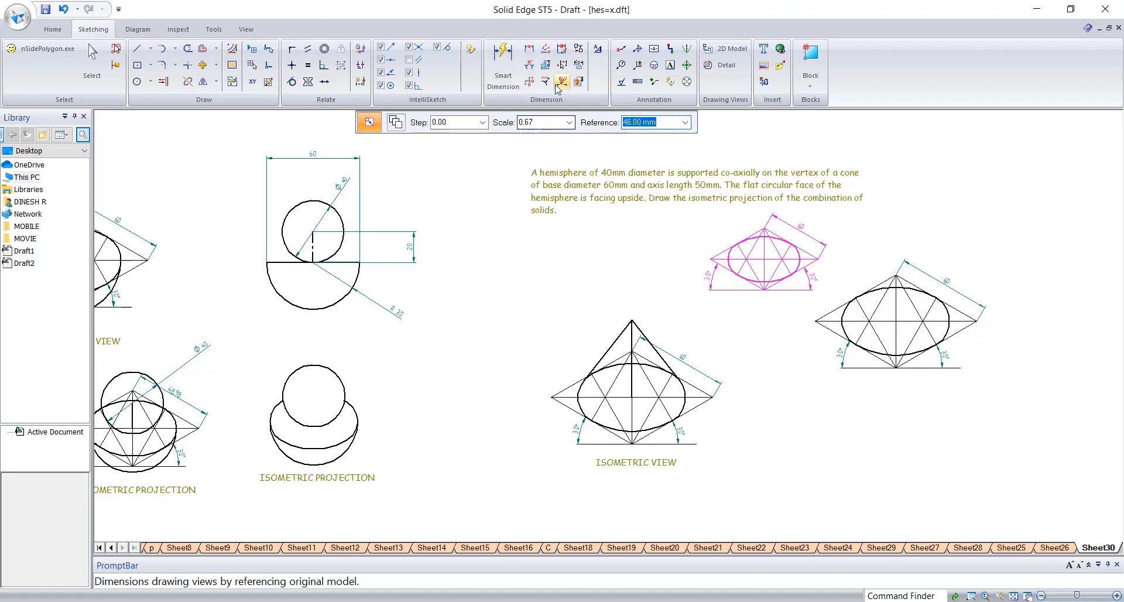
{"action": "left_click", "coordinate": [899, 319]}
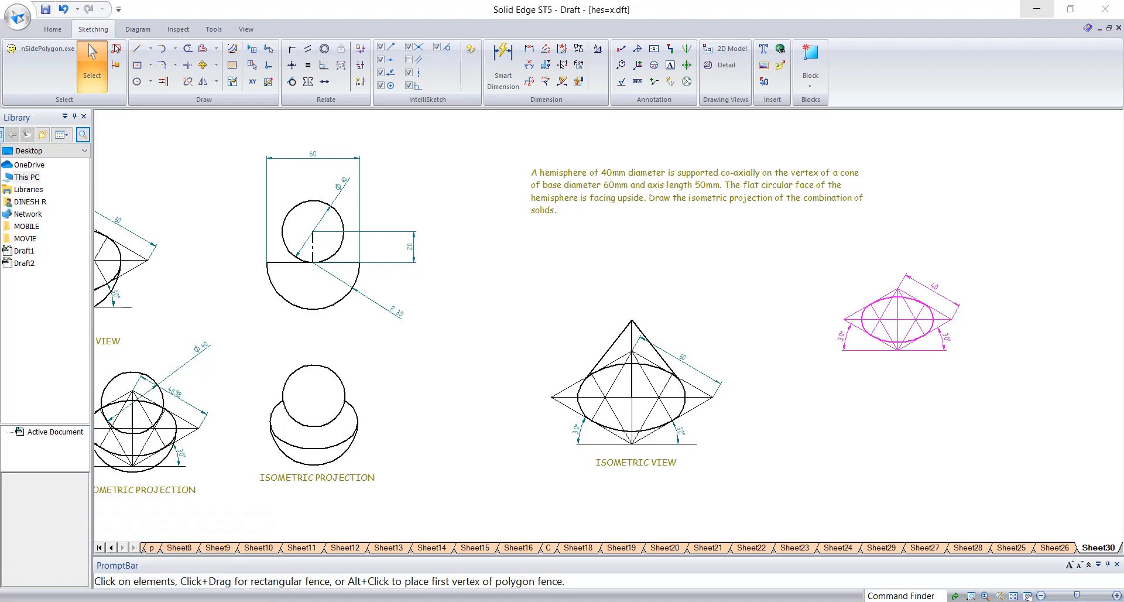
{"action": "scroll", "coordinate": [936, 278], "scroll_direction": "up", "scroll_amount": 3}
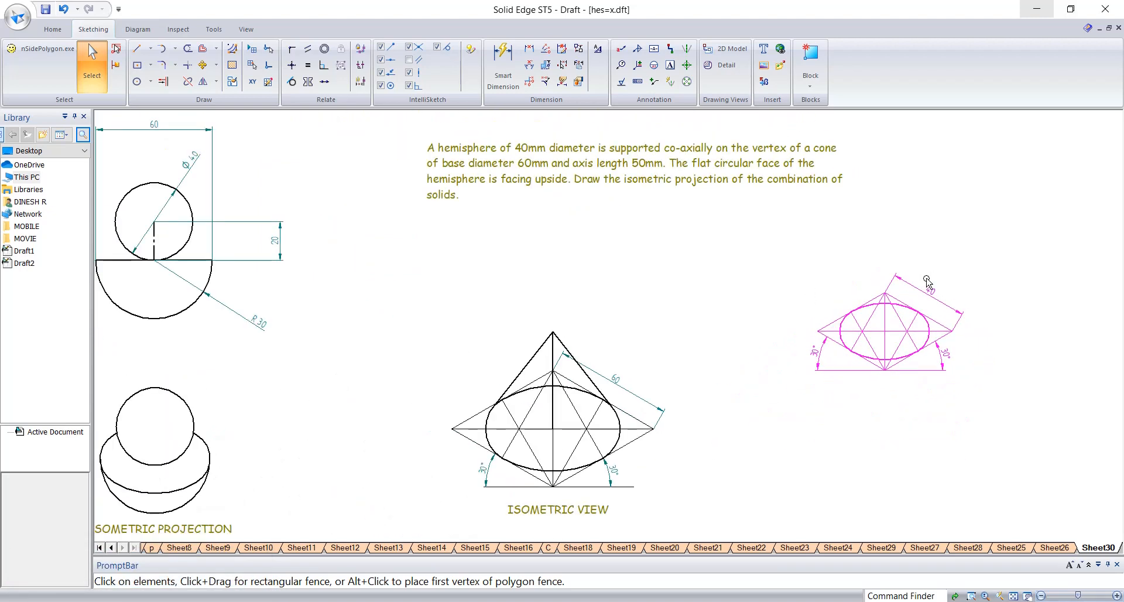
{"action": "left_click", "coordinate": [928, 284]}
{"action": "left_click", "coordinate": [631, 196]}
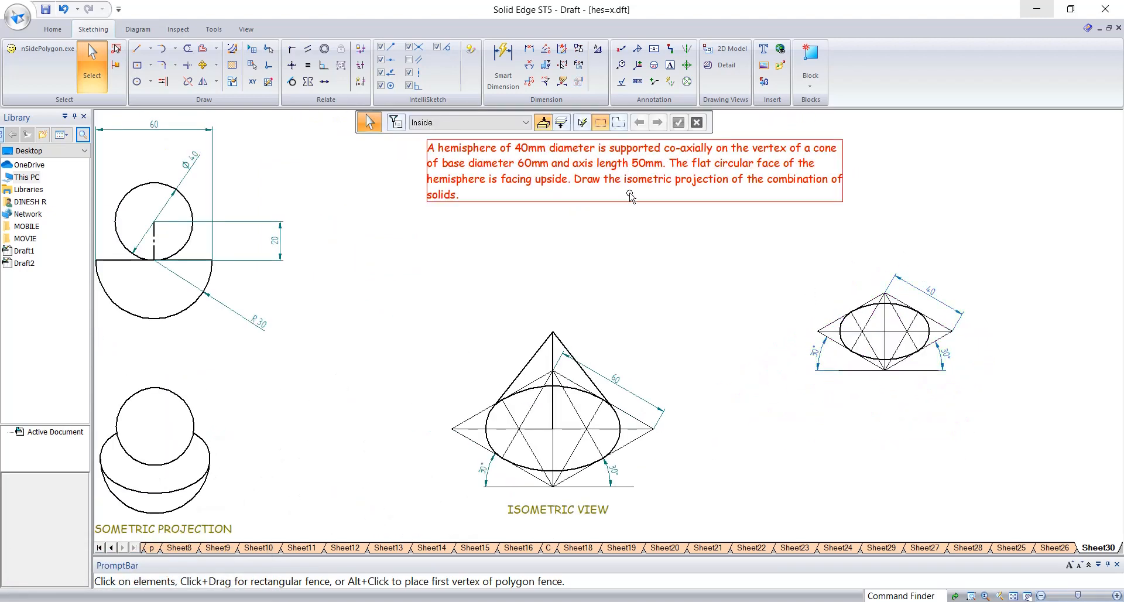
{"action": "left_click", "coordinate": [449, 218]}
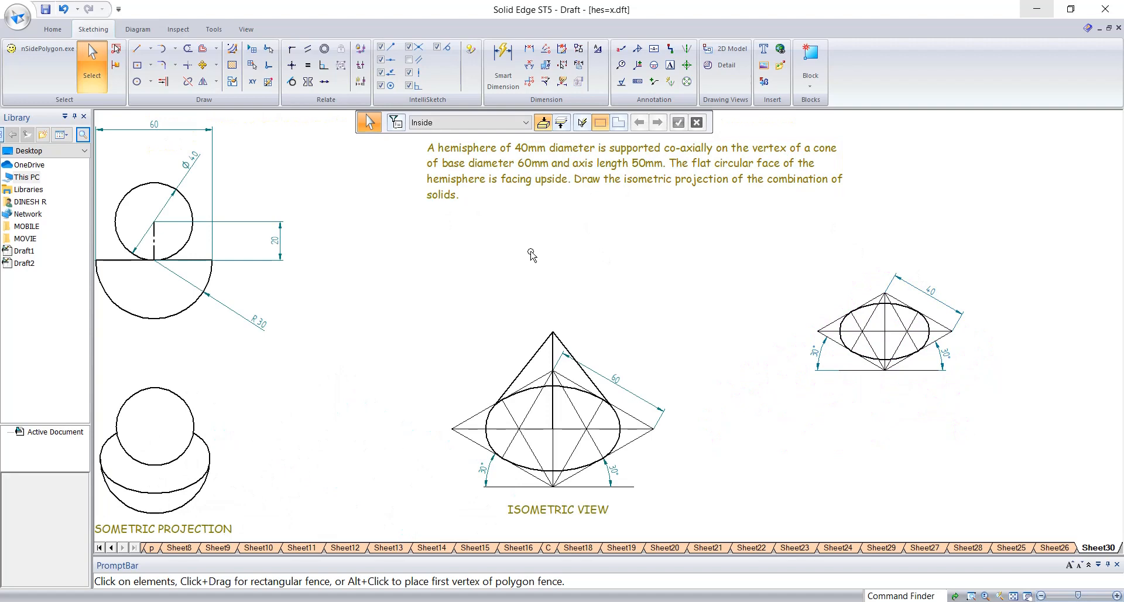
Draw a 20 mm vertical line upward from the cone's vertex as the hemisphere's axis.
{"action": "left_click", "coordinate": [136, 48]}
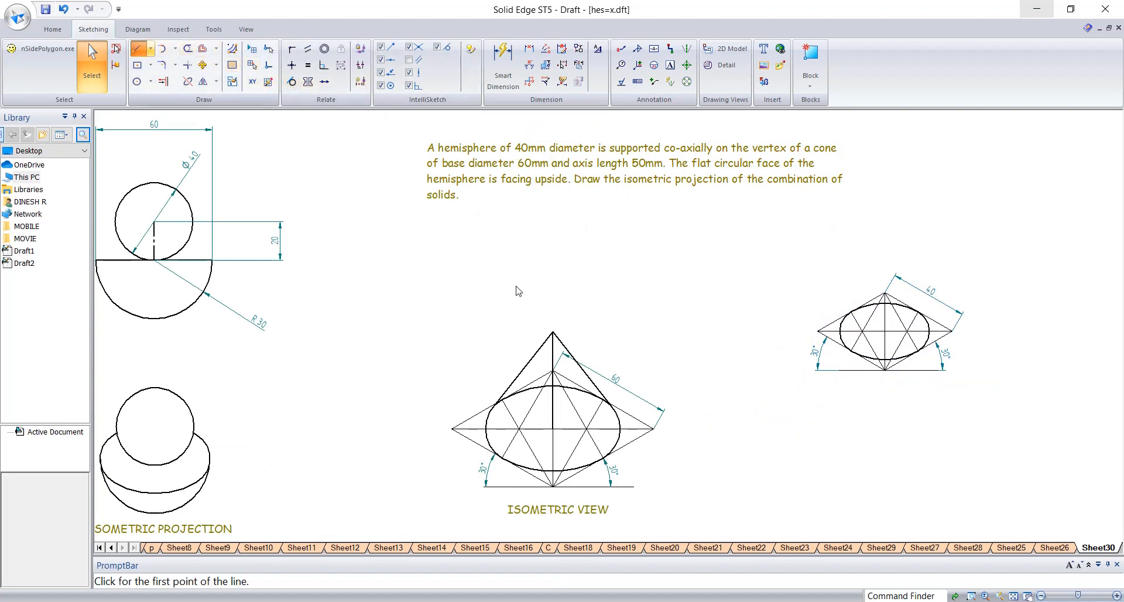
{"action": "left_click", "coordinate": [553, 332]}
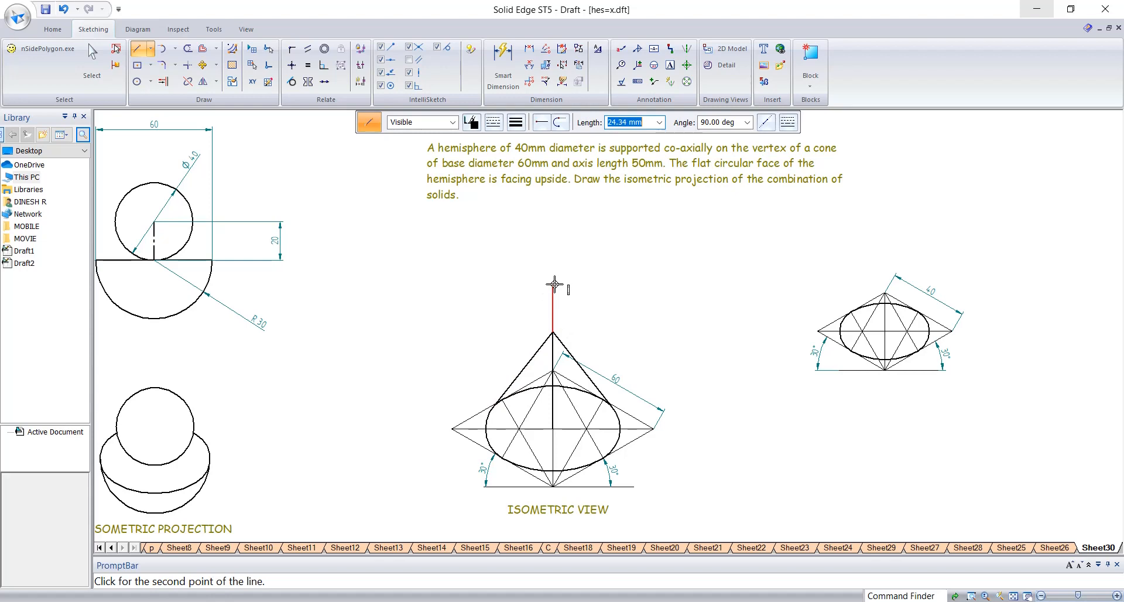
{"action": "type", "text": "20"}
{"action": "key", "text": "Return"}
{"action": "key", "text": "Return"}
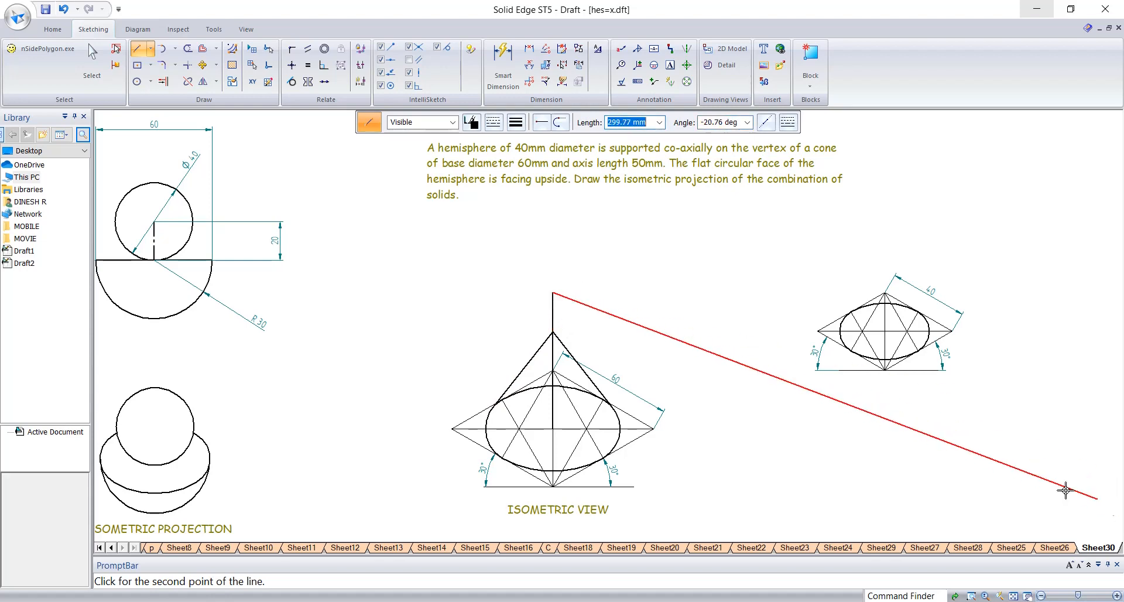
{"action": "key", "text": "Escape"}
{"action": "key", "text": "Escape"}
Move the 40 mm ellipse construction so that the lowest corner of its rhombus sits on the cone's vertex.
{"action": "left_click_drag", "start_coordinate": [770, 223], "coordinate": [1001, 424]}
{"action": "left_click", "coordinate": [202, 65]}
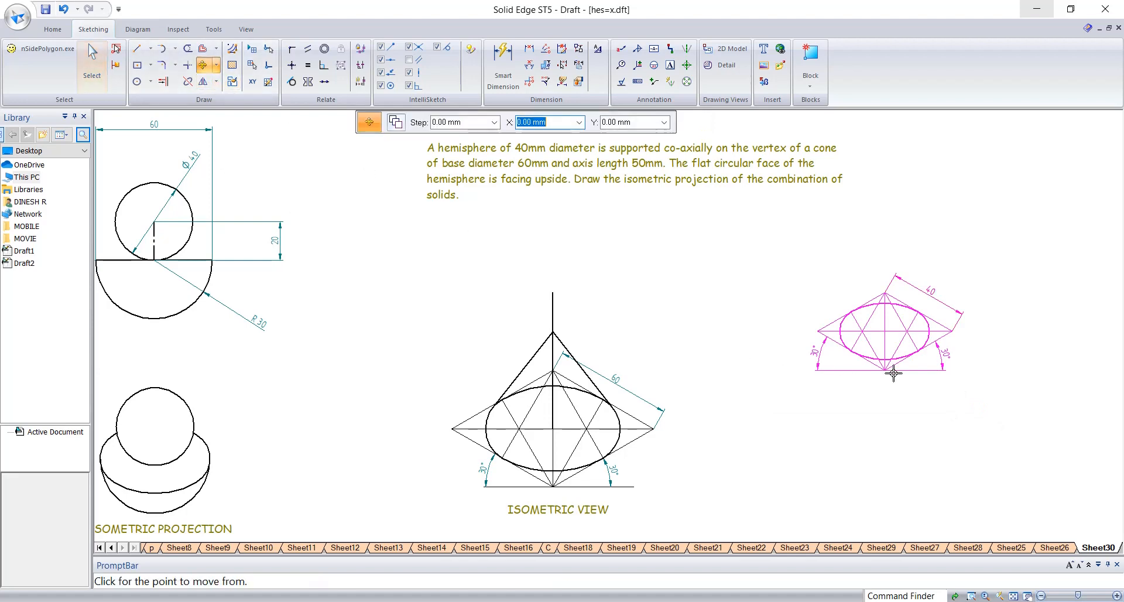
{"action": "left_click", "coordinate": [886, 370]}
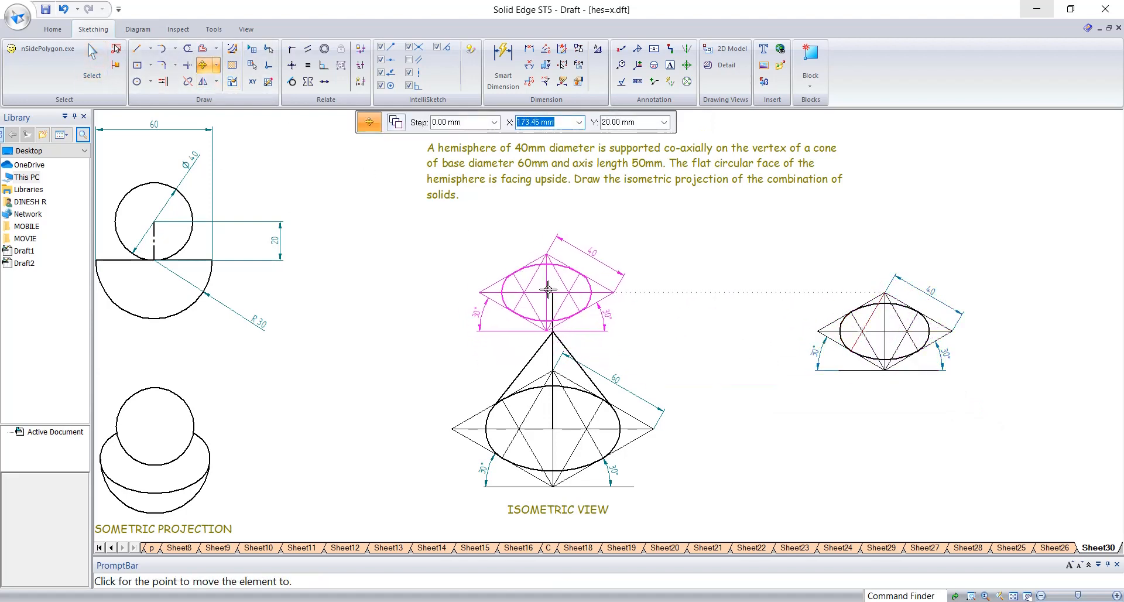
{"action": "left_click", "coordinate": [552, 332]}
{"action": "left_click", "coordinate": [792, 358]}
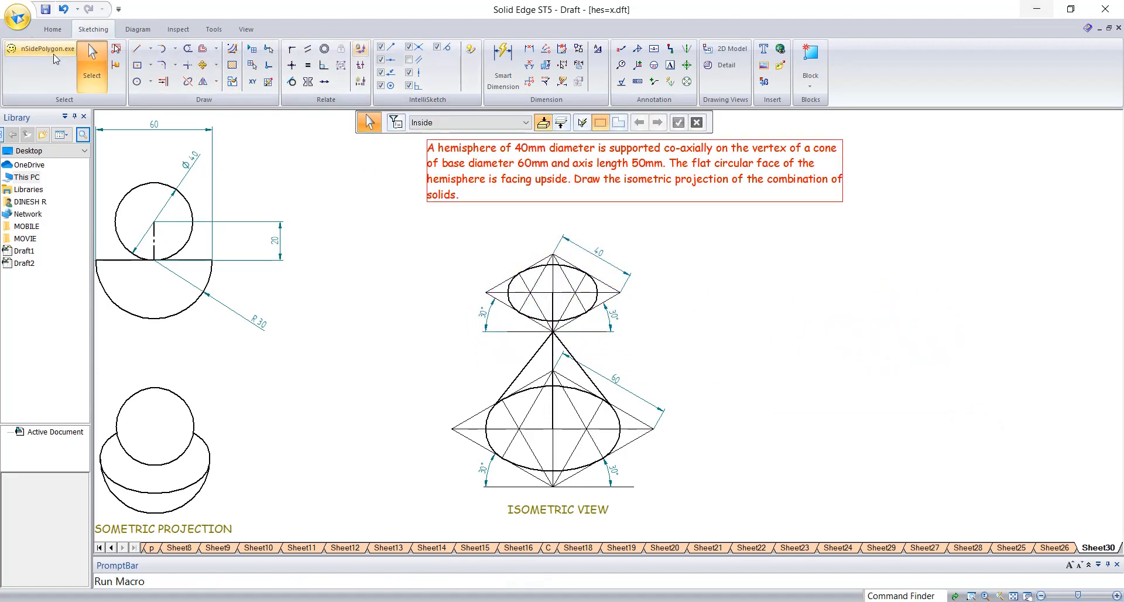
Draw the hemisphere's lower outline as a centre-point arc about the upper ellipse's centre, from one end of the ellipse's long axis to the other.
{"action": "left_click", "coordinate": [173, 52]}
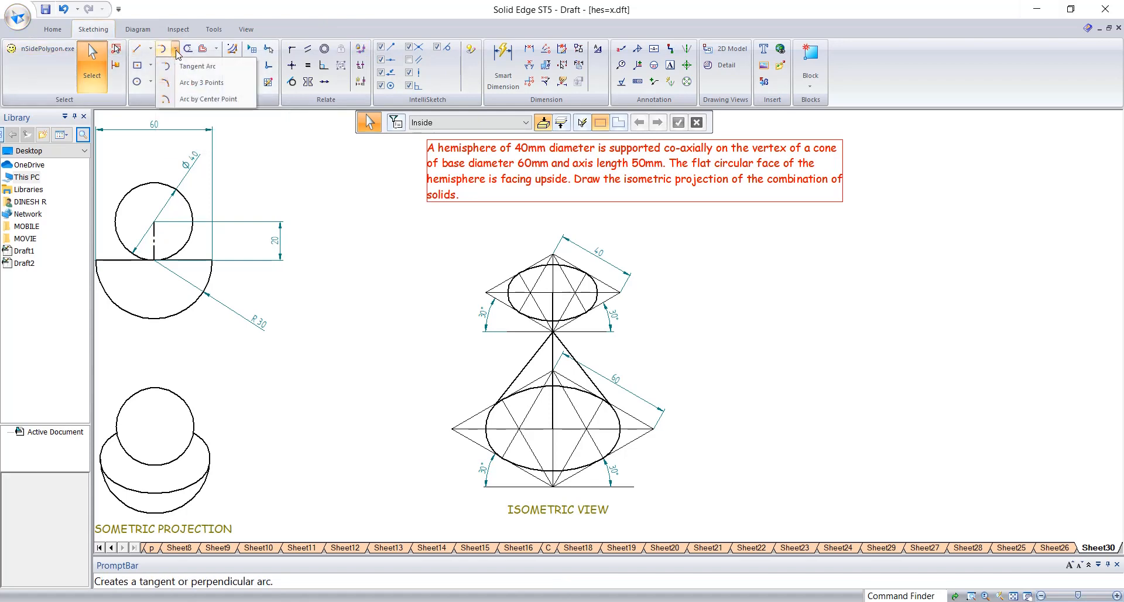
{"action": "left_click", "coordinate": [176, 99]}
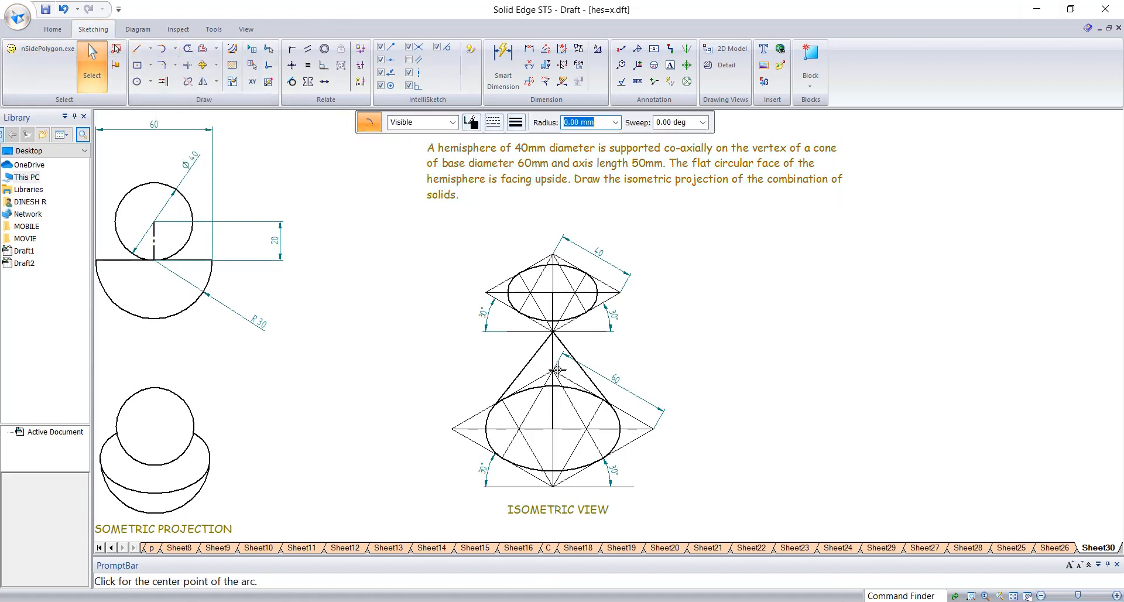
{"action": "left_click", "coordinate": [553, 293]}
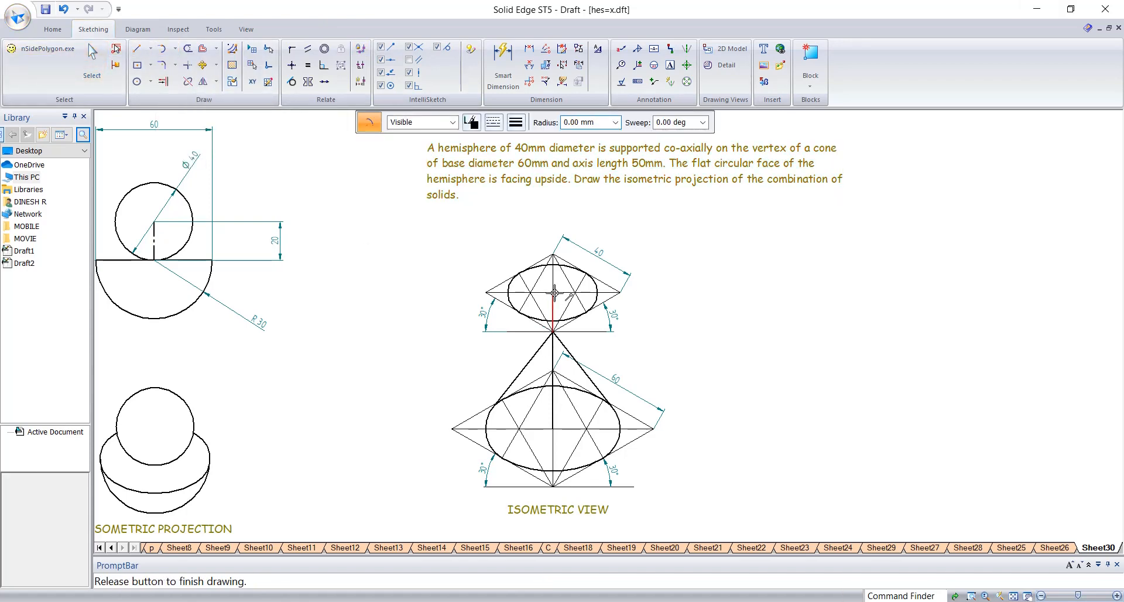
{"action": "left_click", "coordinate": [508, 293]}
{"action": "left_click", "coordinate": [530, 328]}
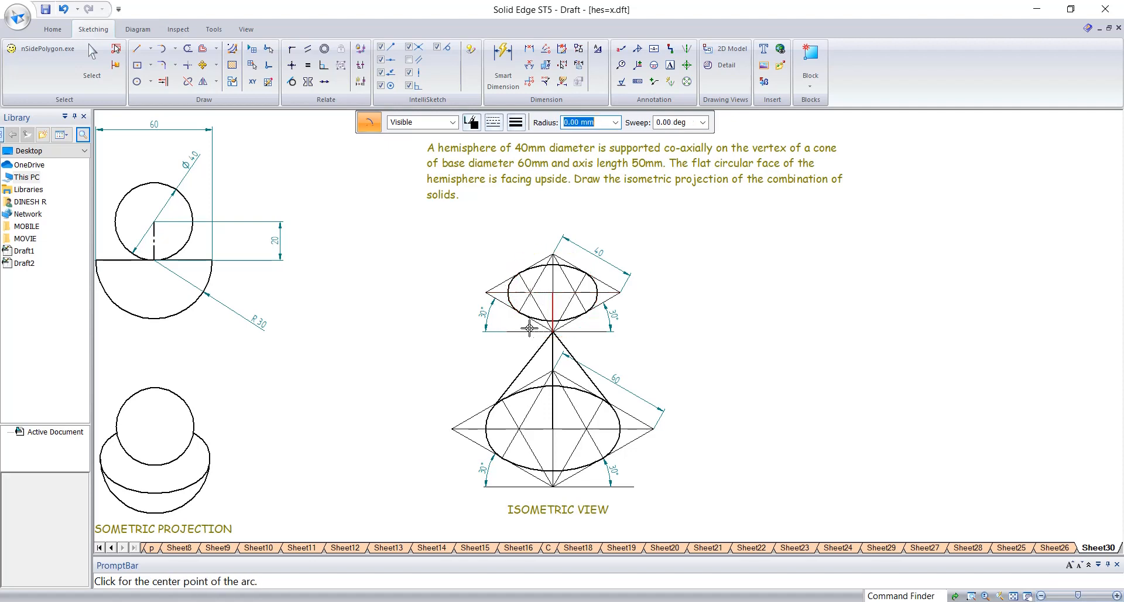
{"action": "left_click", "coordinate": [553, 291]}
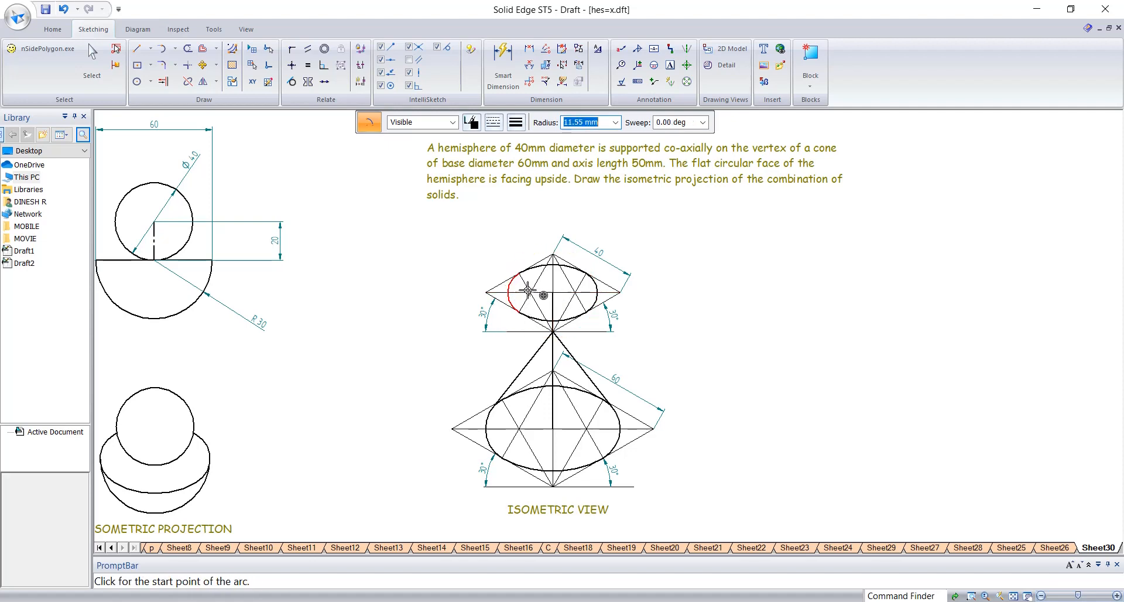
{"action": "left_click", "coordinate": [518, 274]}
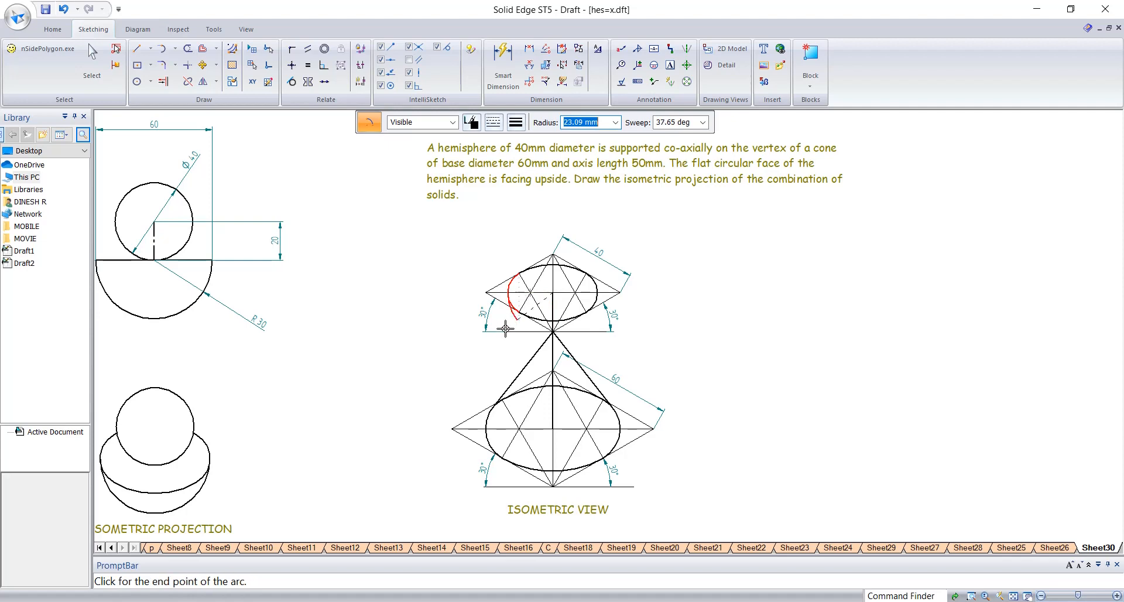
{"action": "left_click", "coordinate": [603, 295]}
{"action": "scroll", "coordinate": [502, 349], "scroll_direction": "up", "scroll_amount": 1}
{"action": "scroll", "coordinate": [502, 350], "scroll_direction": "up", "scroll_amount": 2}
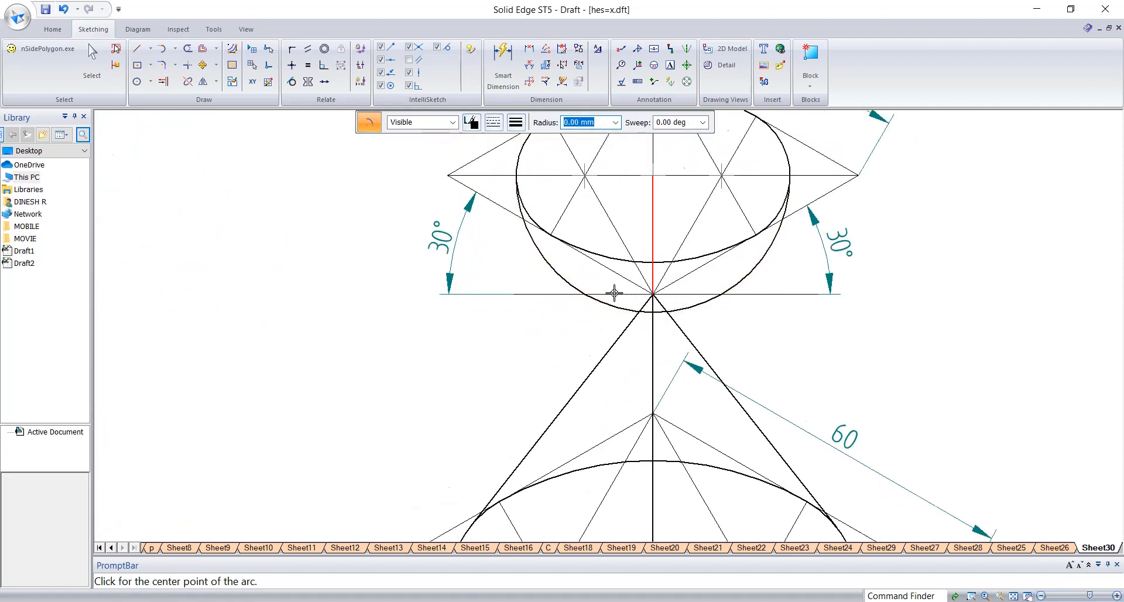
{"action": "scroll", "coordinate": [614, 296], "scroll_direction": "down", "scroll_amount": 5}
{"action": "key", "text": "Escape"}
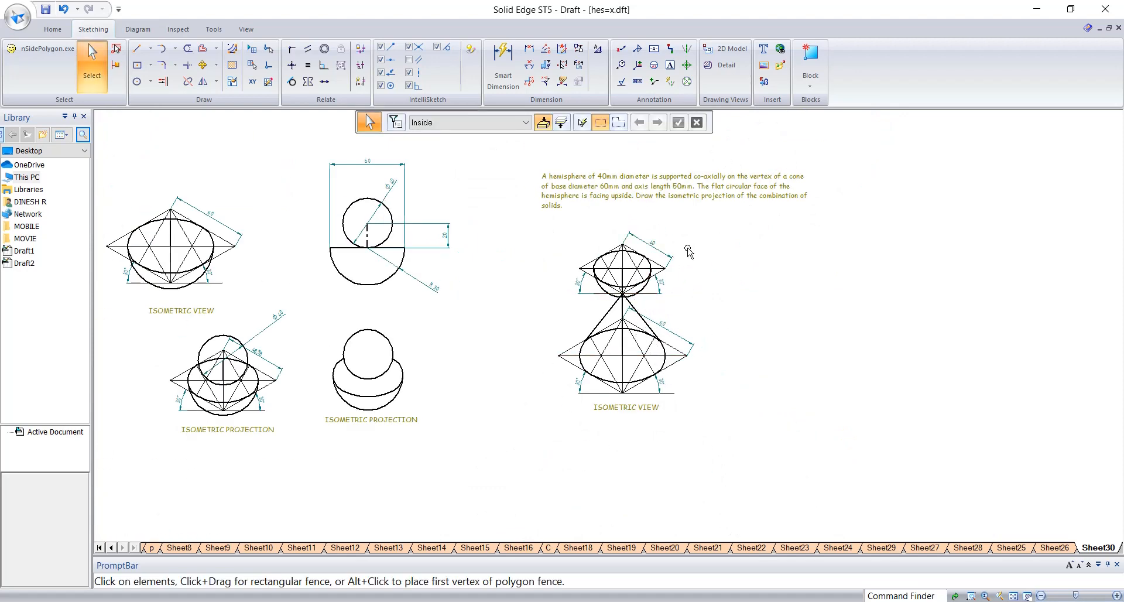
Place a copy of the ISOMETRIC PROJECTION label beside the ISOMETRIC VIEW label and copy the whole cone and hemisphere figure above it.
{"action": "scroll", "coordinate": [663, 271], "scroll_direction": "up", "scroll_amount": 2}
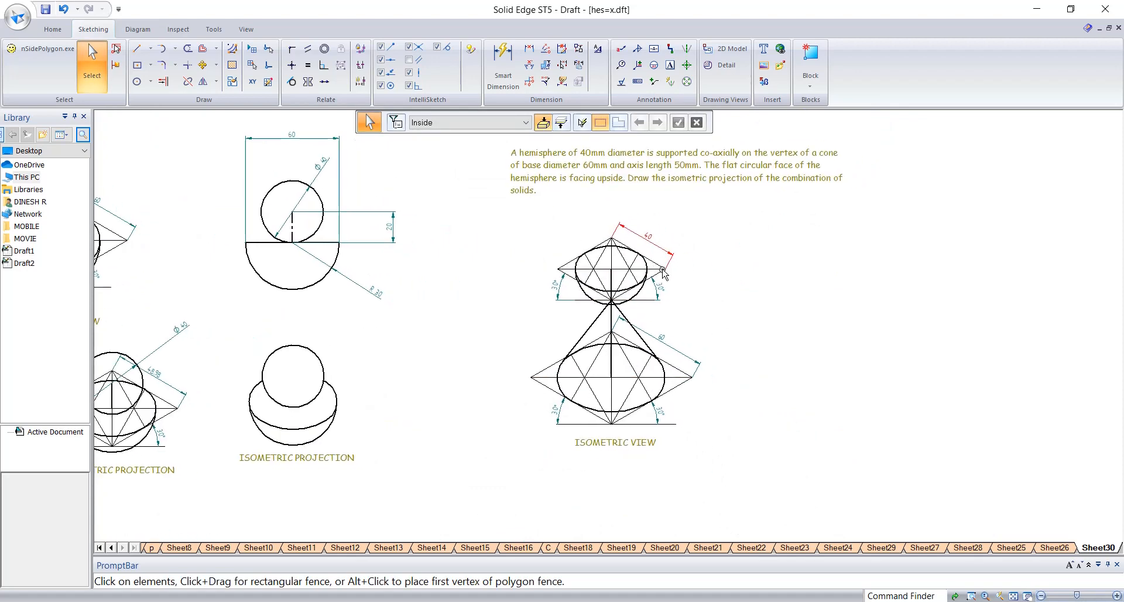
{"action": "left_click", "coordinate": [353, 455]}
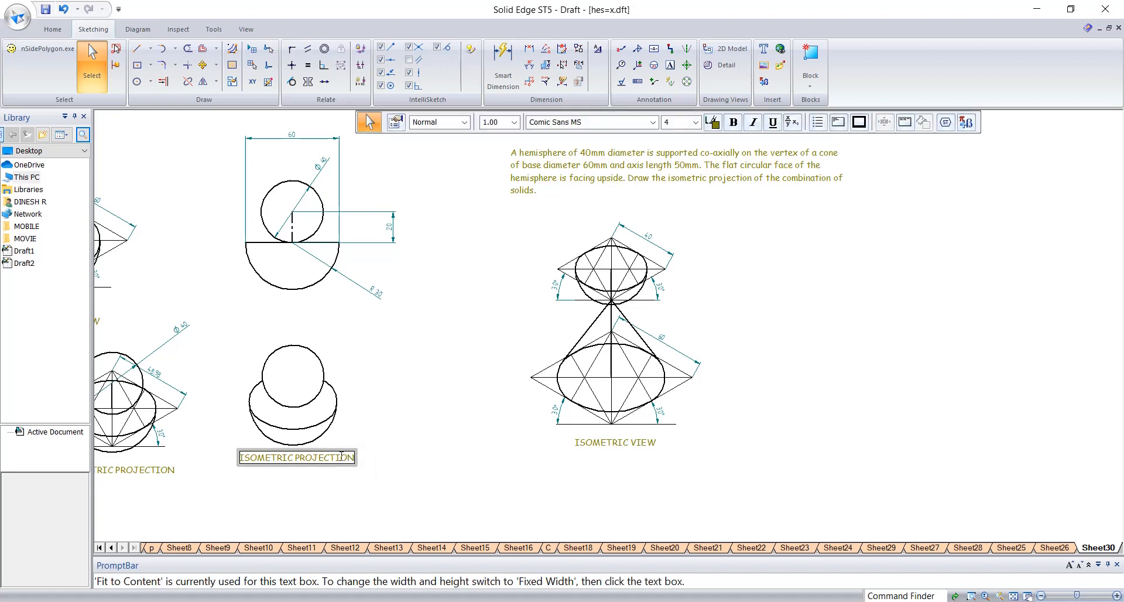
{"action": "left_click_drag", "start_coordinate": [394, 445], "coordinate": [853, 440], "text": "ctrl"}
{"action": "left_click", "coordinate": [784, 403]}
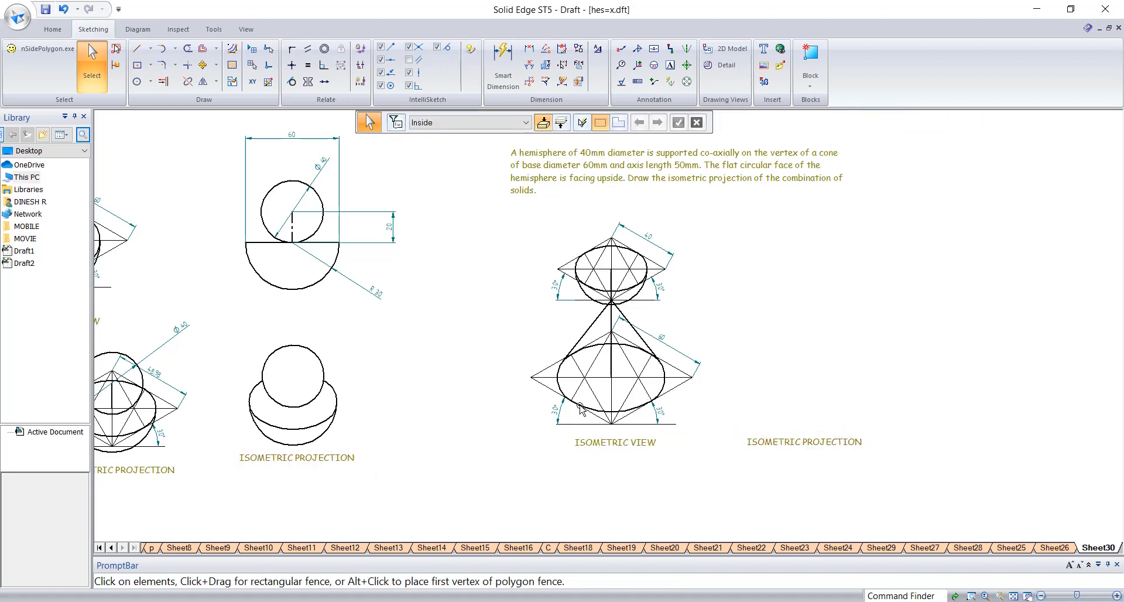
{"action": "mouse_move", "coordinate": [464, 208]}
{"action": "left_mouse_down"}
{"action": "mouse_move", "coordinate": [569, 255]}
{"action": "mouse_move", "coordinate": [731, 416]}
{"action": "mouse_move", "coordinate": [735, 445]}
{"action": "left_mouse_up"}
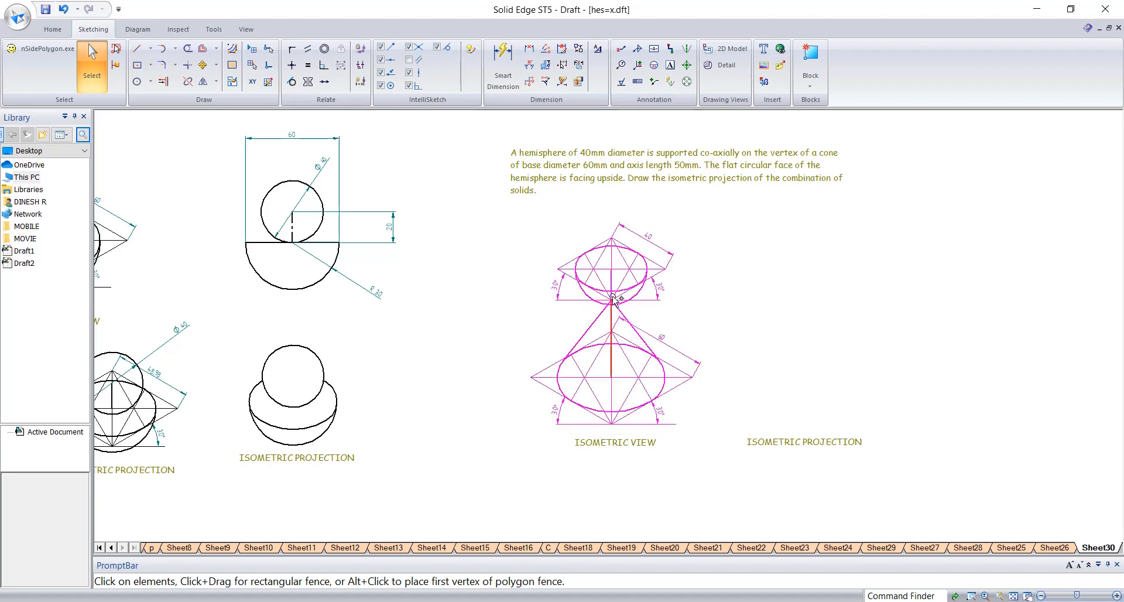
{"action": "mouse_move", "coordinate": [613, 298]}
{"action": "left_mouse_down", "text": "ctrl"}
{"action": "mouse_move", "coordinate": [756, 306]}
{"action": "mouse_move", "coordinate": [820, 290]}
{"action": "left_mouse_up", "text": "ctrl"}
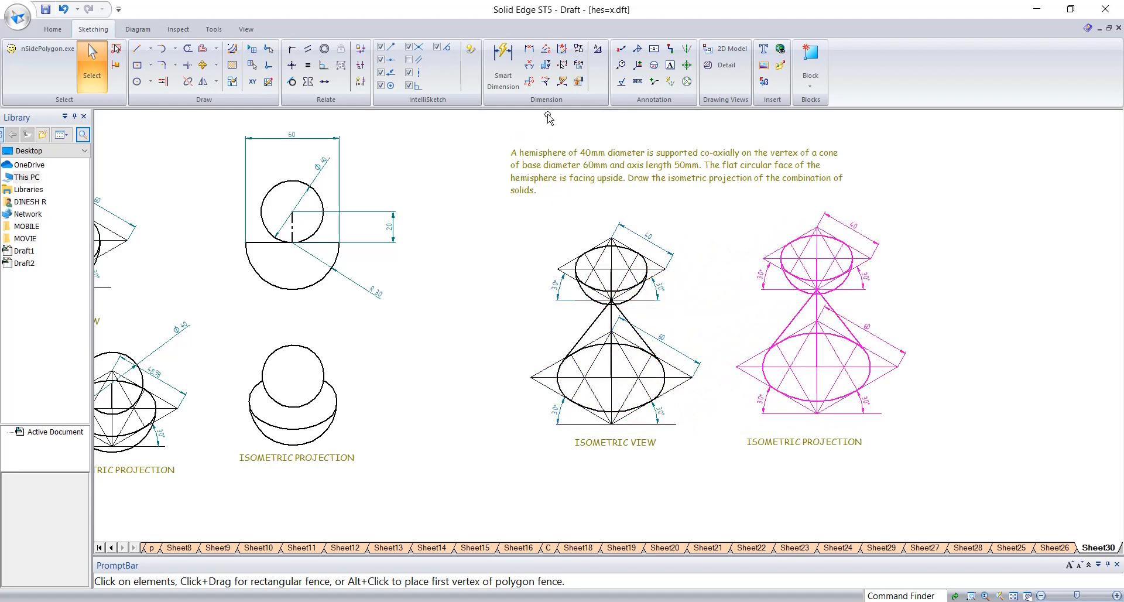
Scale the copied cone and hemisphere figure by a factor of 0.8164 about a point on its vertical axis.
{"action": "left_click", "coordinate": [216, 82]}
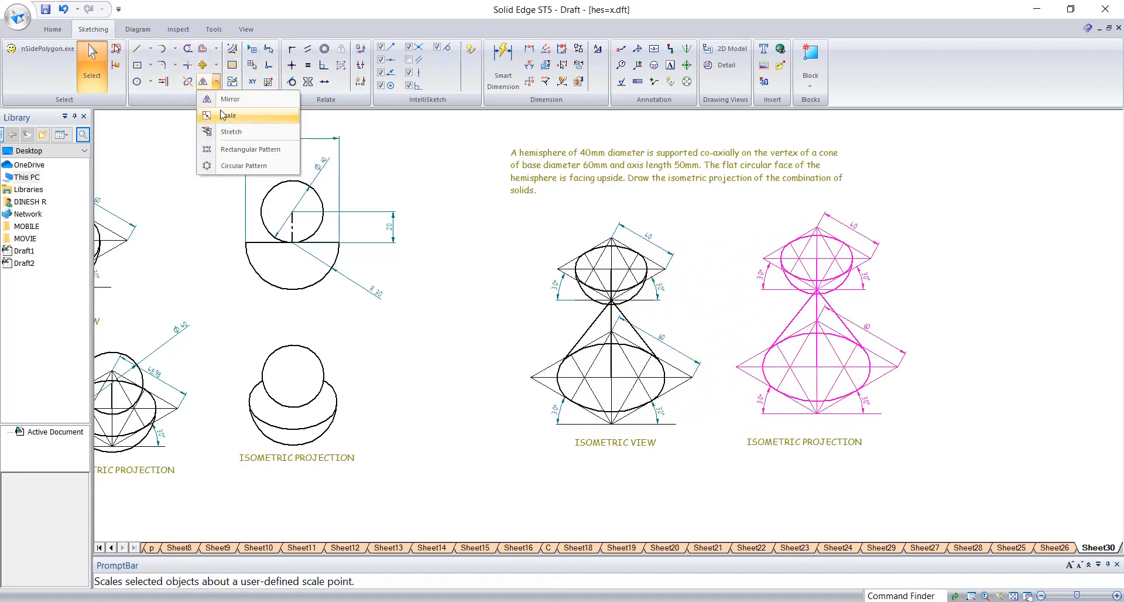
{"action": "left_click", "coordinate": [223, 114]}
{"action": "left_click", "coordinate": [548, 124]}
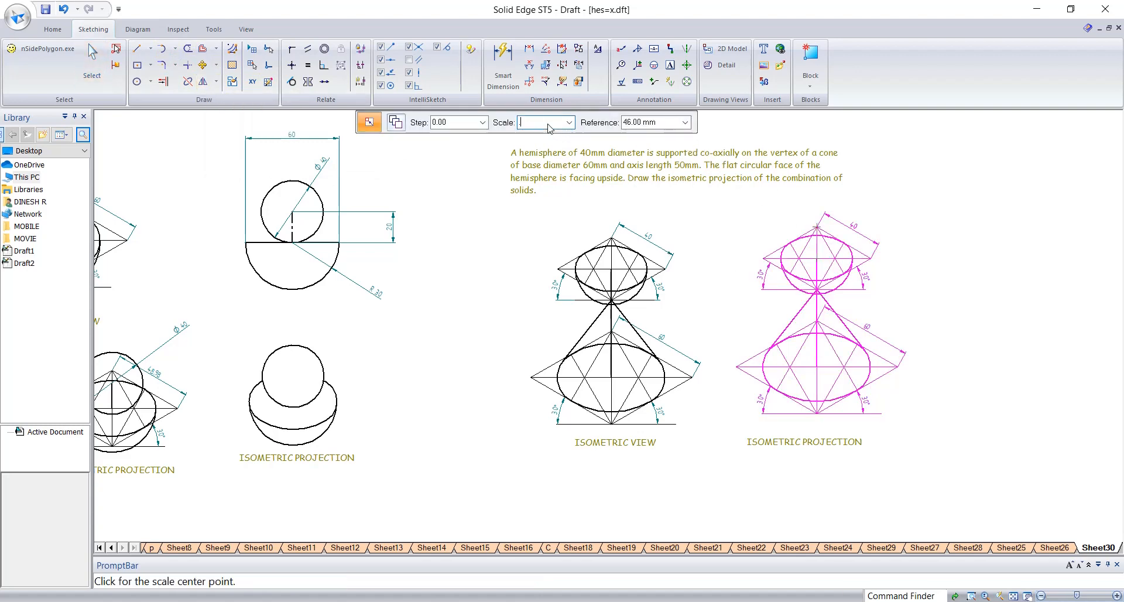
{"action": "type", "text": ".8164"}
{"action": "key", "text": "Tab"}
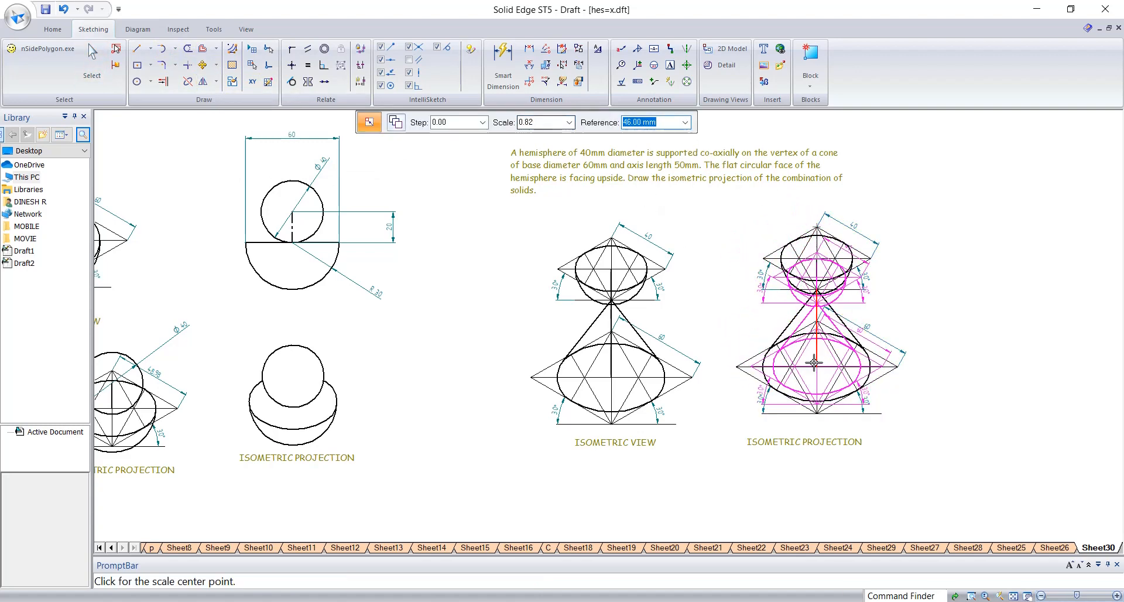
{"action": "left_click", "coordinate": [814, 328]}
{"action": "key", "text": "Escape"}
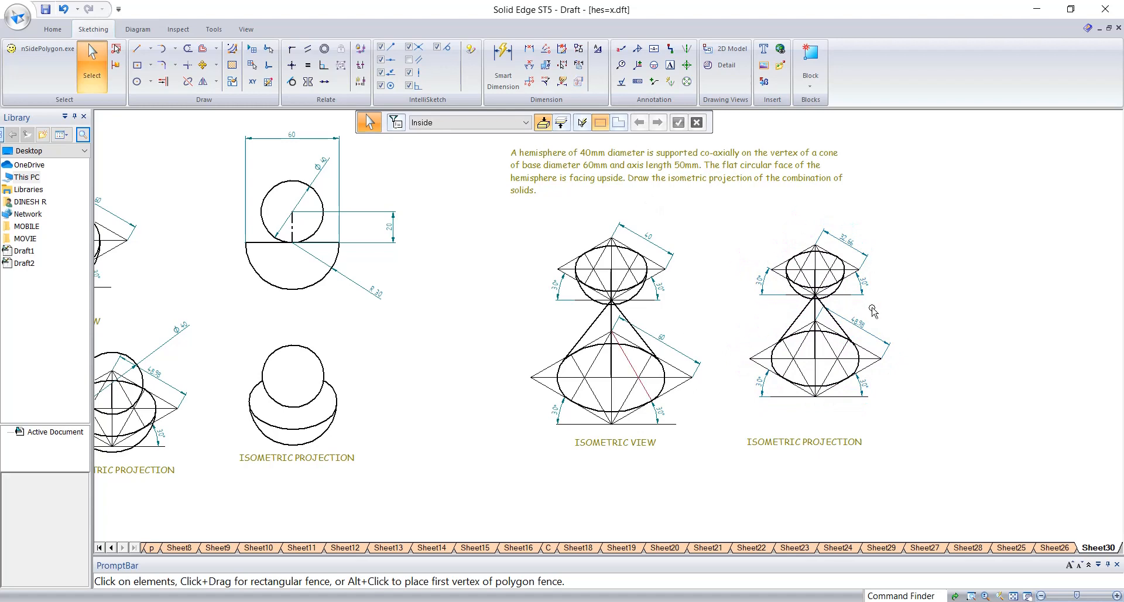
Delete the diagonals, the inner slanted construction lines and the dimensioned upper side of the rhombus around the projection's cone base.
{"action": "scroll", "coordinate": [913, 321], "scroll_direction": "up", "scroll_amount": 2}
{"action": "scroll", "coordinate": [879, 325], "scroll_direction": "down", "scroll_amount": 1}
{"action": "scroll", "coordinate": [778, 330], "scroll_direction": "up", "scroll_amount": 1}
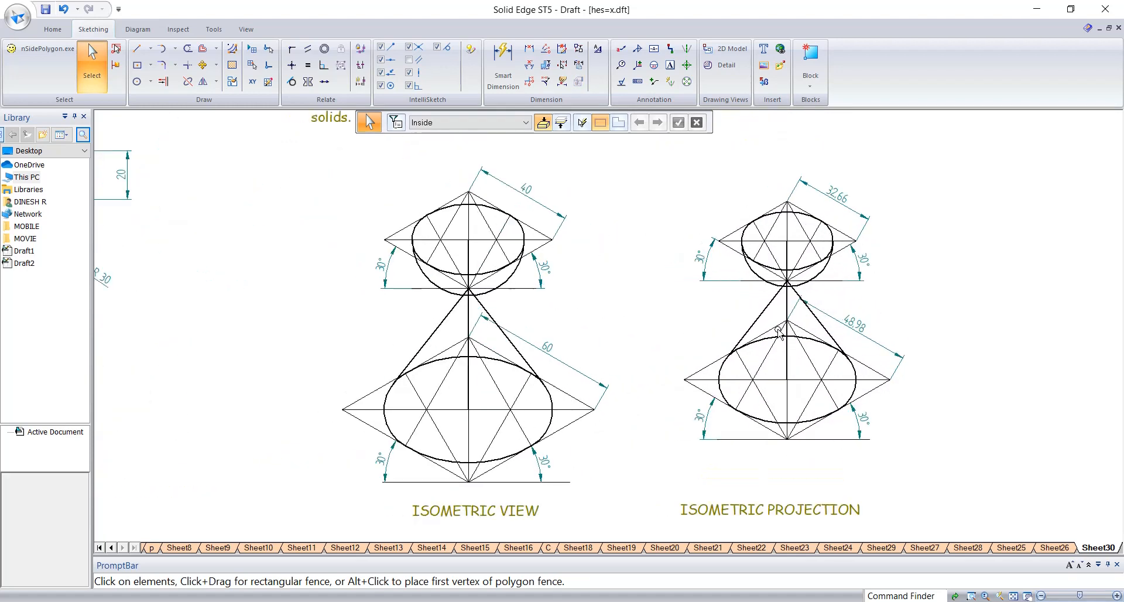
{"action": "key", "text": "l"}
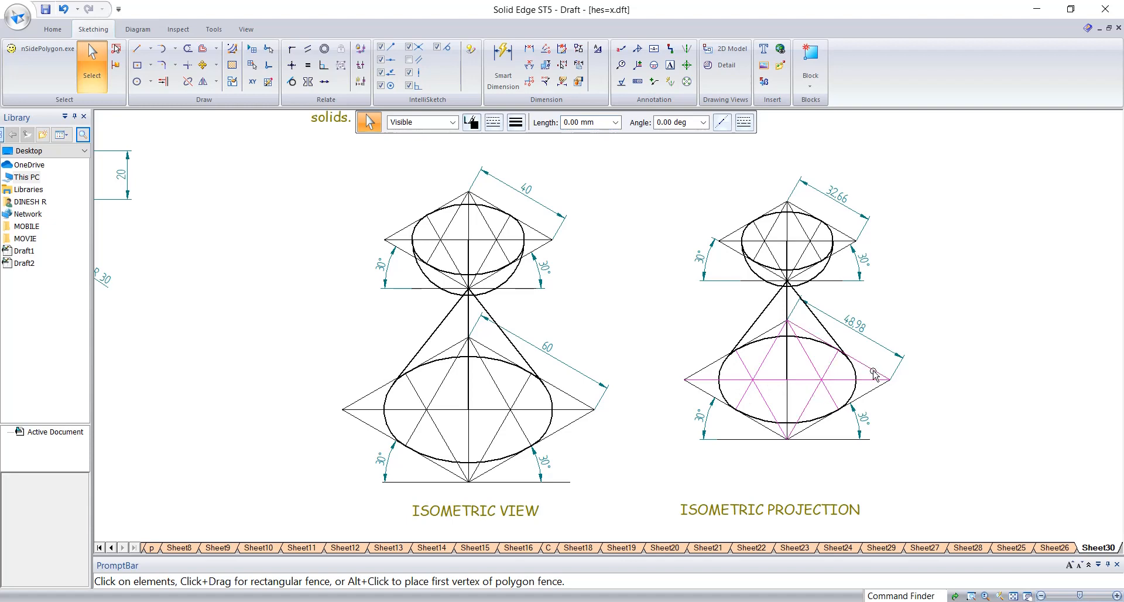
{"action": "key", "text": "Escape"}
{"action": "key", "text": "Delete"}
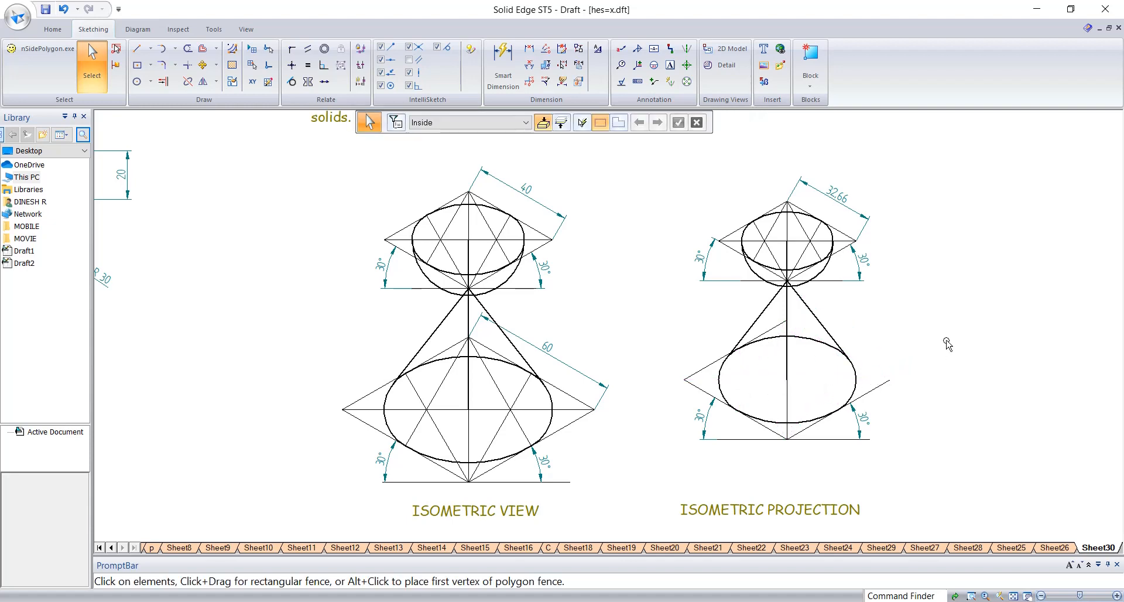
Delete the projection's upper rhombus with its inner lines and dimensions, the lower rhombus's remaining upper side, the horizontal line at the apex and the cone's axis.
{"action": "left_click", "coordinate": [712, 368]}
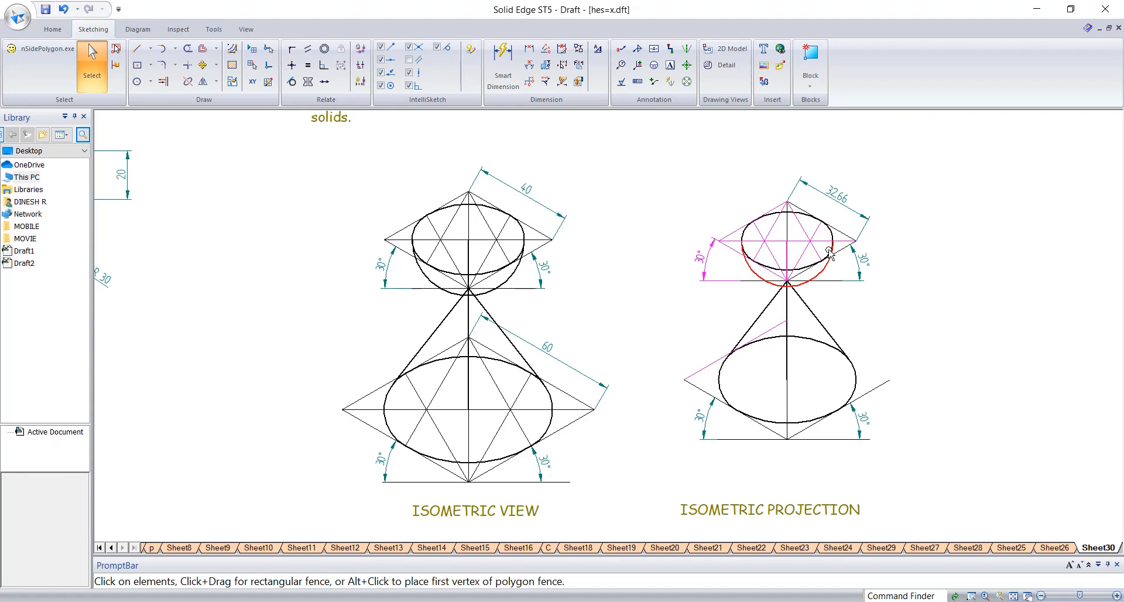
{"action": "key", "text": "Delete"}
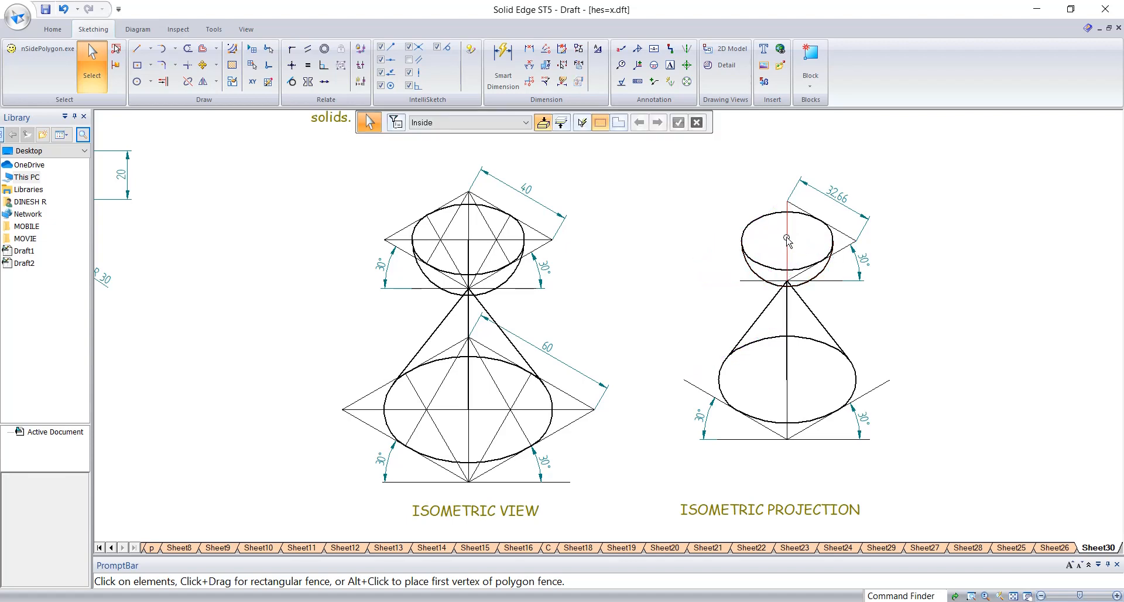
{"action": "left_click", "coordinate": [787, 240]}
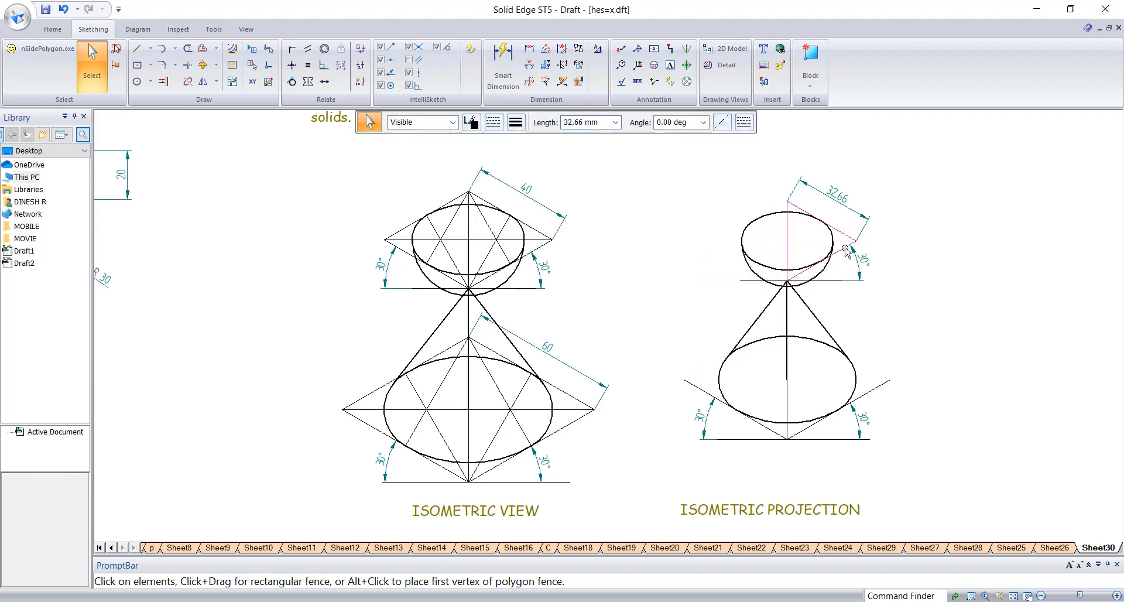
{"action": "key", "text": "Delete"}
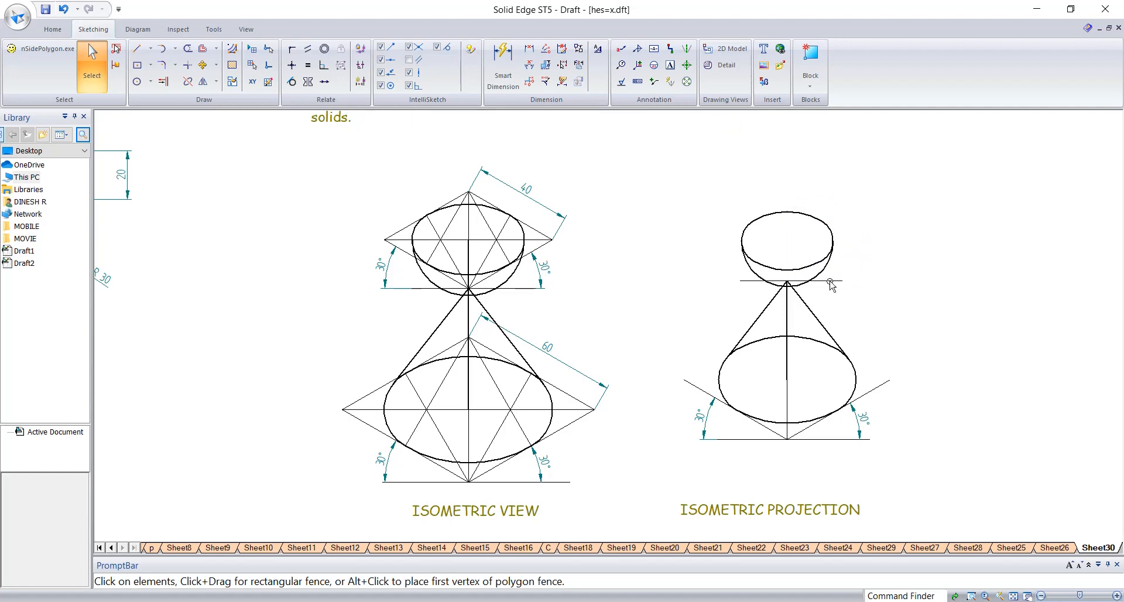
{"action": "left_click", "coordinate": [835, 281]}
{"action": "key", "text": "Delete"}
{"action": "left_click", "coordinate": [787, 308]}
{"action": "key", "text": "Delete"}
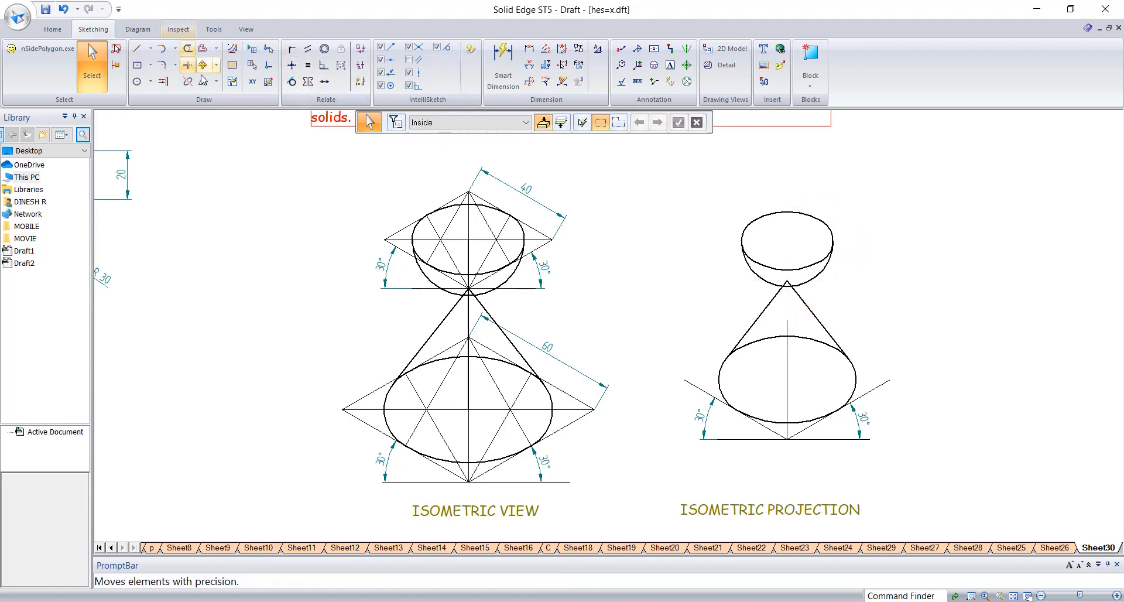
Trim away the tip of the projection's cone where it lies inside the hemisphere's lower outline.
{"action": "left_click", "coordinate": [188, 48]}
{"action": "scroll", "coordinate": [857, 240], "scroll_direction": "up", "scroll_amount": 3}
{"action": "mouse_move", "coordinate": [756, 306]}
{"action": "left_mouse_down"}
{"action": "mouse_move", "coordinate": [704, 343]}
{"action": "mouse_move", "coordinate": [676, 347]}
{"action": "left_mouse_up"}
{"action": "scroll", "coordinate": [715, 377], "scroll_direction": "down", "scroll_amount": 3}
{"action": "scroll", "coordinate": [715, 389], "scroll_direction": "up", "scroll_amount": 2}
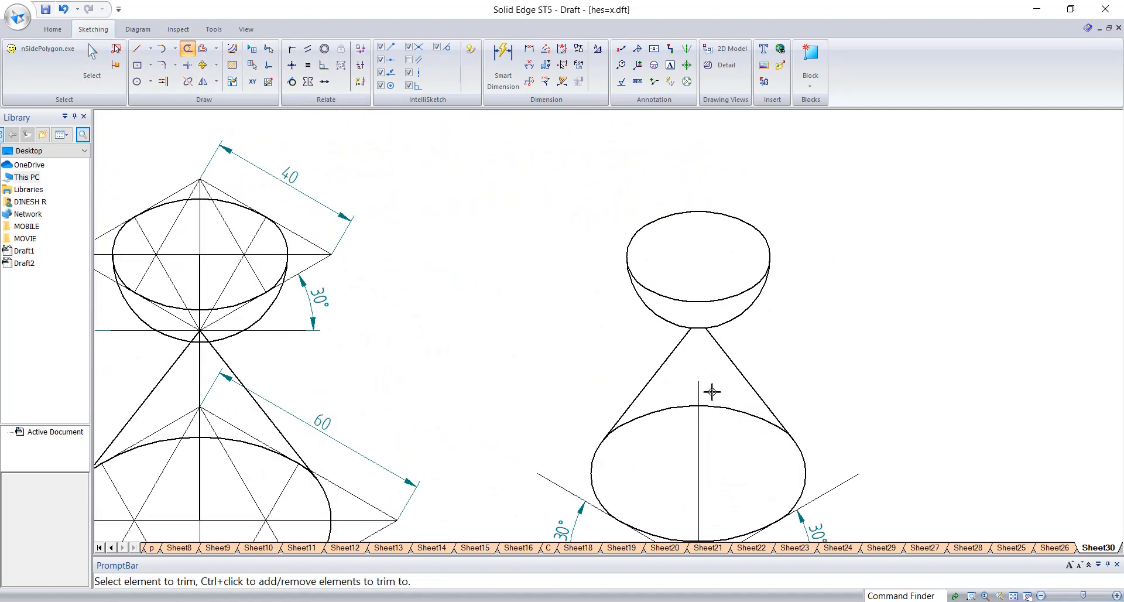
Trim away the hidden upper arc of the projection's base ellipse between the cone's two slanted sides.
{"action": "scroll", "coordinate": [713, 433], "scroll_direction": "down", "scroll_amount": 4}
{"action": "mouse_move", "coordinate": [696, 418]}
{"action": "left_mouse_down"}
{"action": "mouse_move", "coordinate": [680, 457]}
{"action": "mouse_move", "coordinate": [740, 478]}
{"action": "mouse_move", "coordinate": [758, 458]}
{"action": "left_mouse_up"}
{"action": "scroll", "coordinate": [728, 418], "scroll_direction": "up", "scroll_amount": 4}
{"action": "scroll", "coordinate": [744, 468], "scroll_direction": "up", "scroll_amount": 5}
{"action": "scroll", "coordinate": [755, 458], "scroll_direction": "down", "scroll_amount": 3}
{"action": "scroll", "coordinate": [783, 427], "scroll_direction": "down", "scroll_amount": 2}
{"action": "scroll", "coordinate": [542, 451], "scroll_direction": "up", "scroll_amount": 5}
{"action": "left_click", "coordinate": [438, 368]}
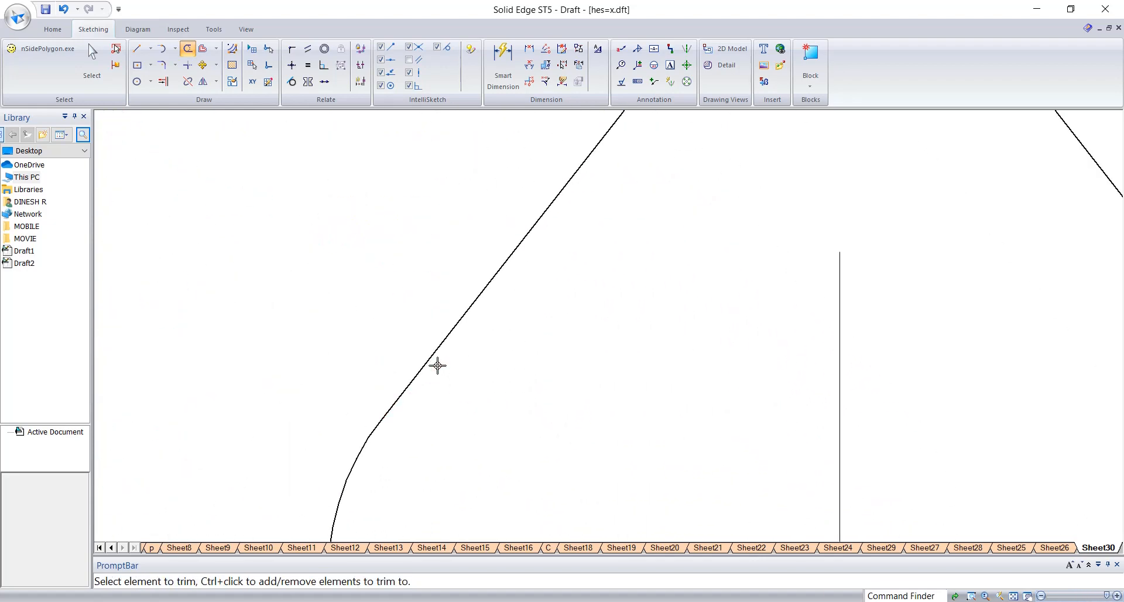
{"action": "scroll", "coordinate": [653, 380], "scroll_direction": "down", "scroll_amount": 5}
{"action": "key", "text": "Escape"}
Delete the remaining vertical line, the horizontal base line and the two 30° lines with their angle dimensions around the projection's cone base.
{"action": "left_click", "coordinate": [693, 398]}
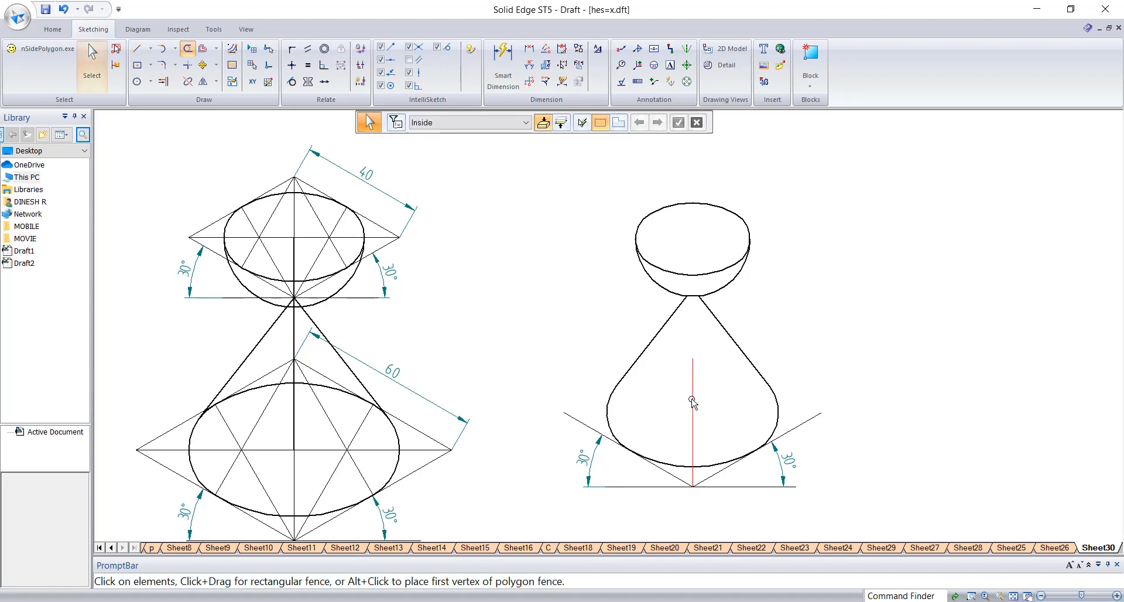
{"action": "key", "text": "Delete"}
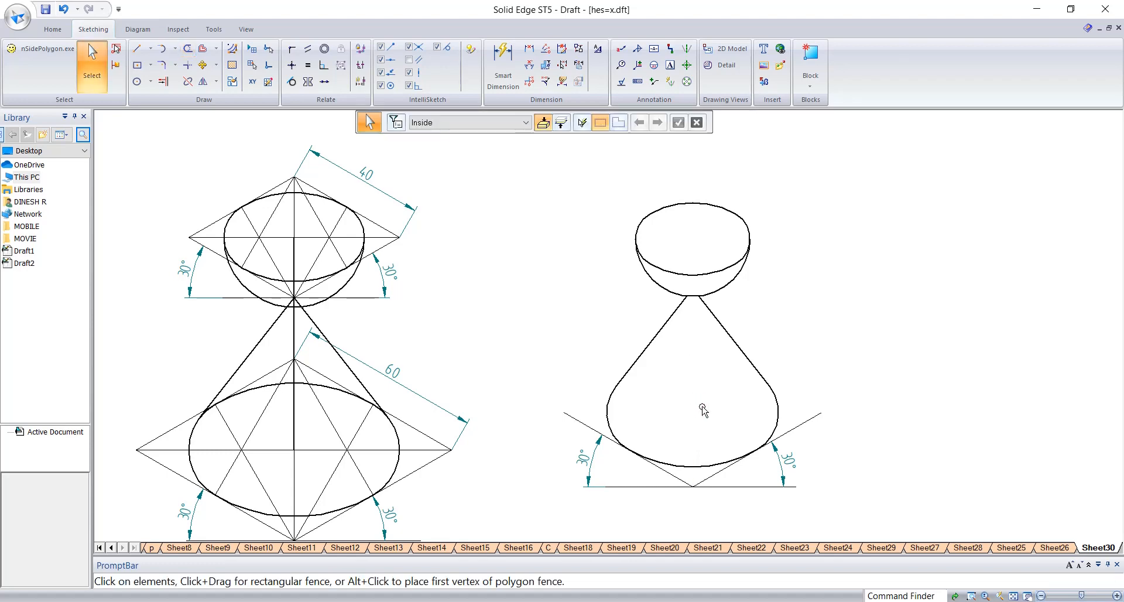
{"action": "scroll", "coordinate": [679, 400], "scroll_direction": "down", "scroll_amount": 2}
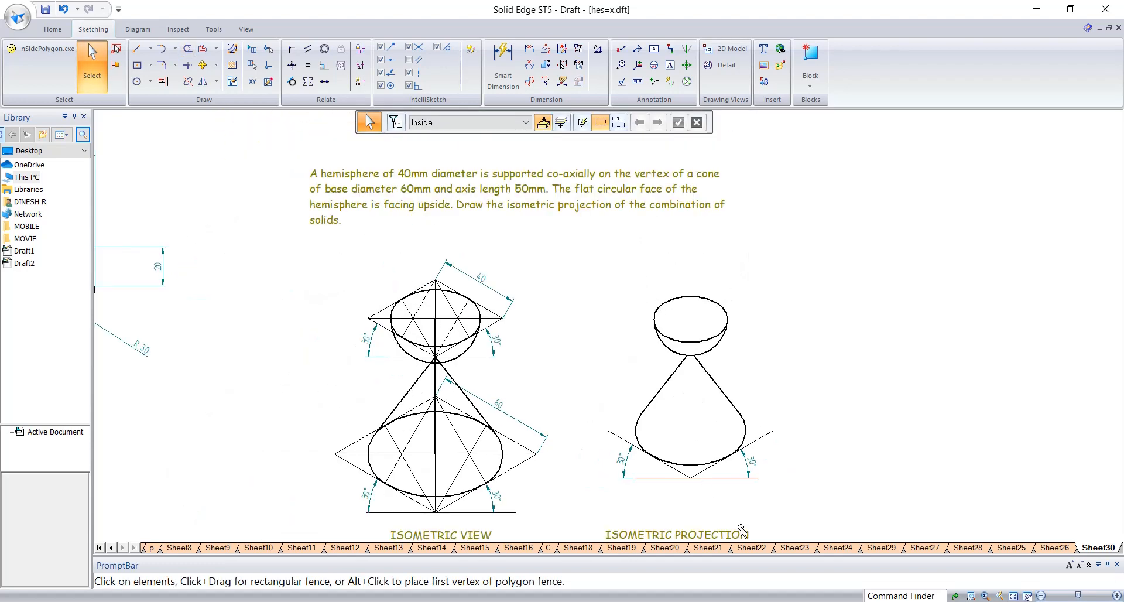
{"action": "left_click", "coordinate": [719, 479]}
{"action": "left_click", "coordinate": [698, 474], "text": "ctrl"}
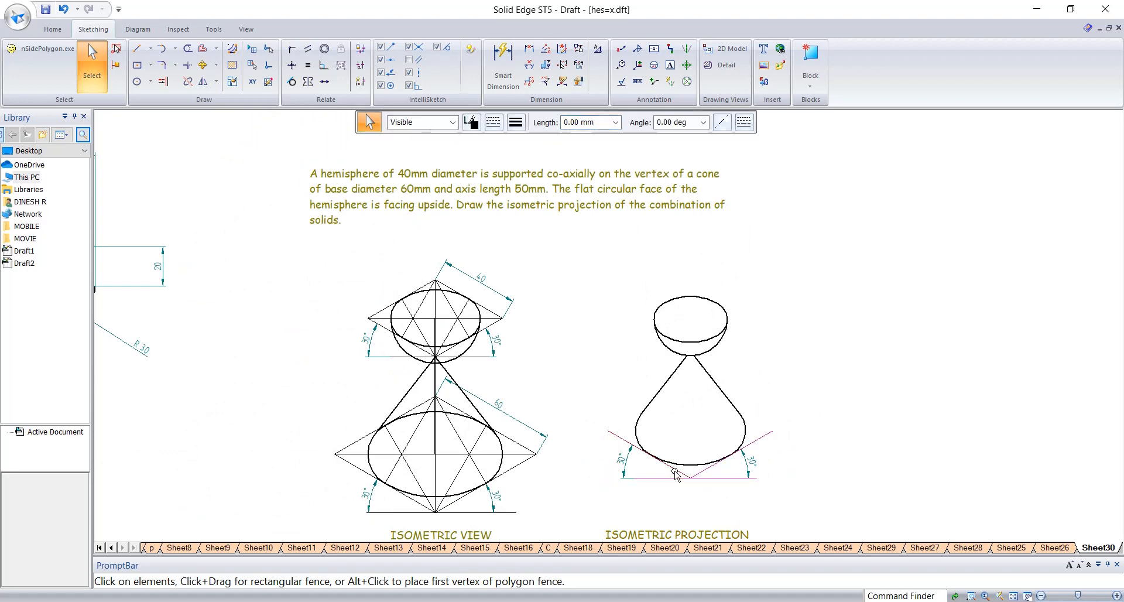
{"action": "key", "text": "Delete"}
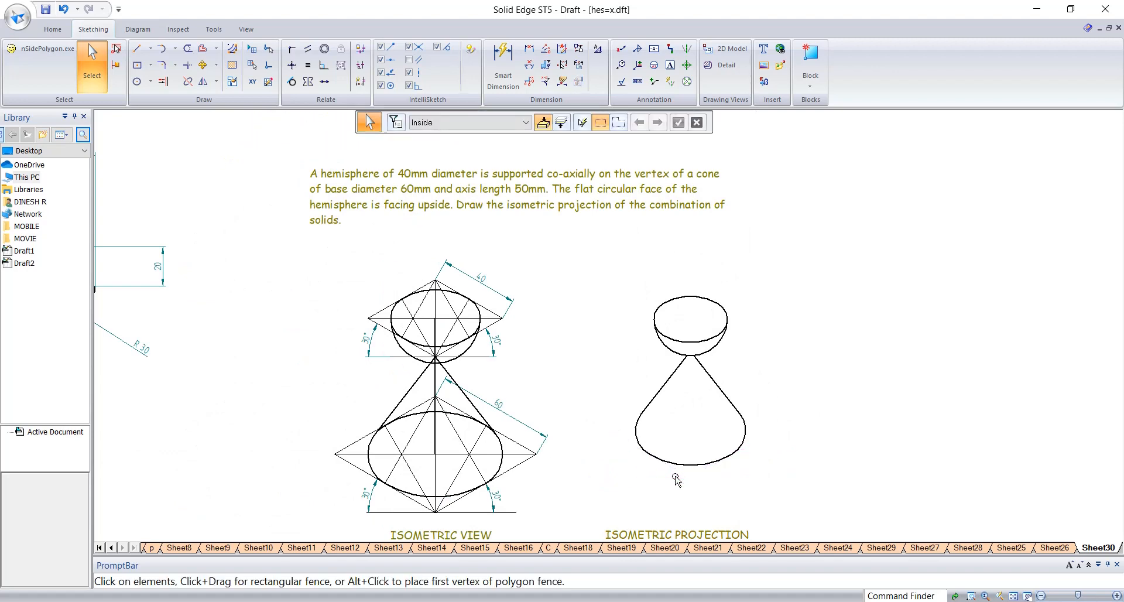
Move the ISOMETRIC PROJECTION label up to sit just below the finished cone and hemisphere figure.
{"action": "middle_click_drag", "start_coordinate": [703, 484], "coordinate": [713, 471]}
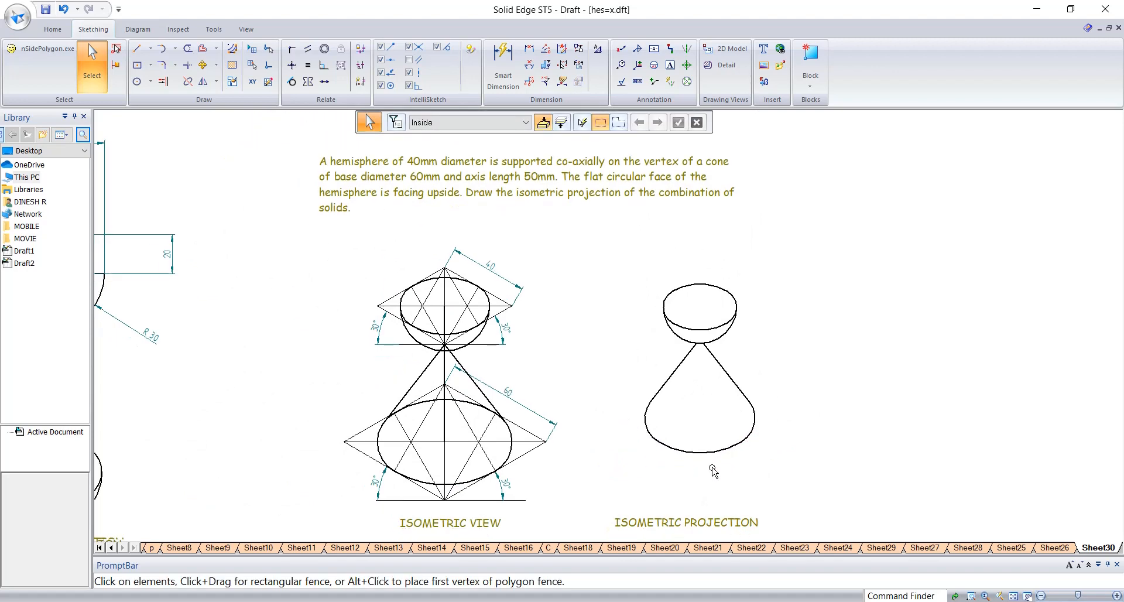
{"action": "left_click", "coordinate": [727, 517]}
{"action": "left_click_drag", "start_coordinate": [728, 514], "coordinate": [746, 472]}
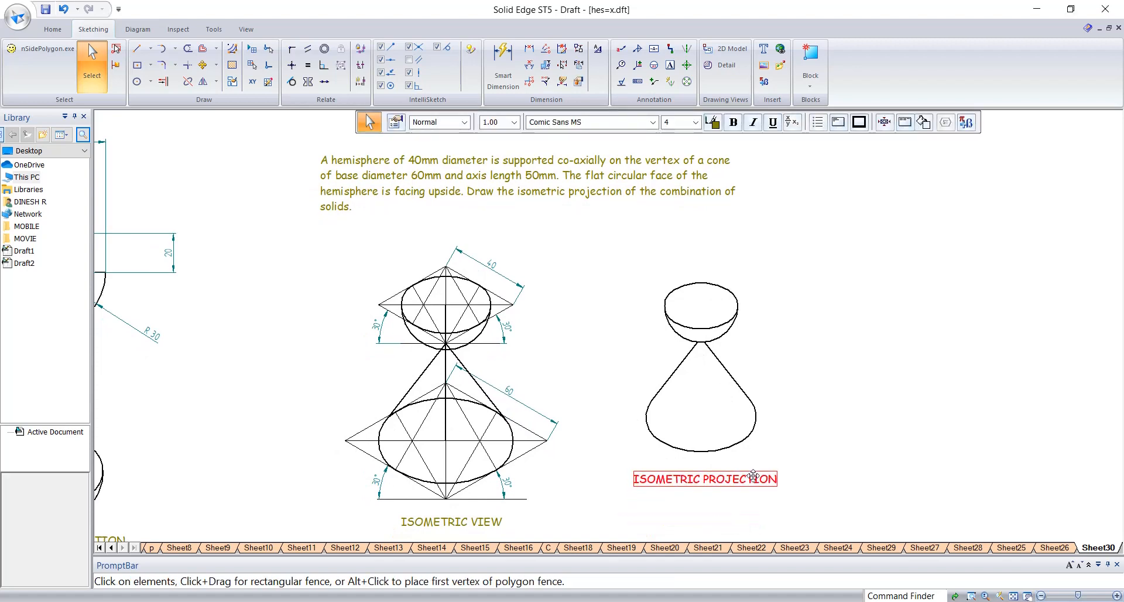
Copy the ellipse, upper rhombus sides and 40.82 dimension of the circle's isometric projection by the ellipse's centre into the free space beside it.
{"action": "scroll", "coordinate": [625, 426], "scroll_direction": "down", "scroll_amount": 2}
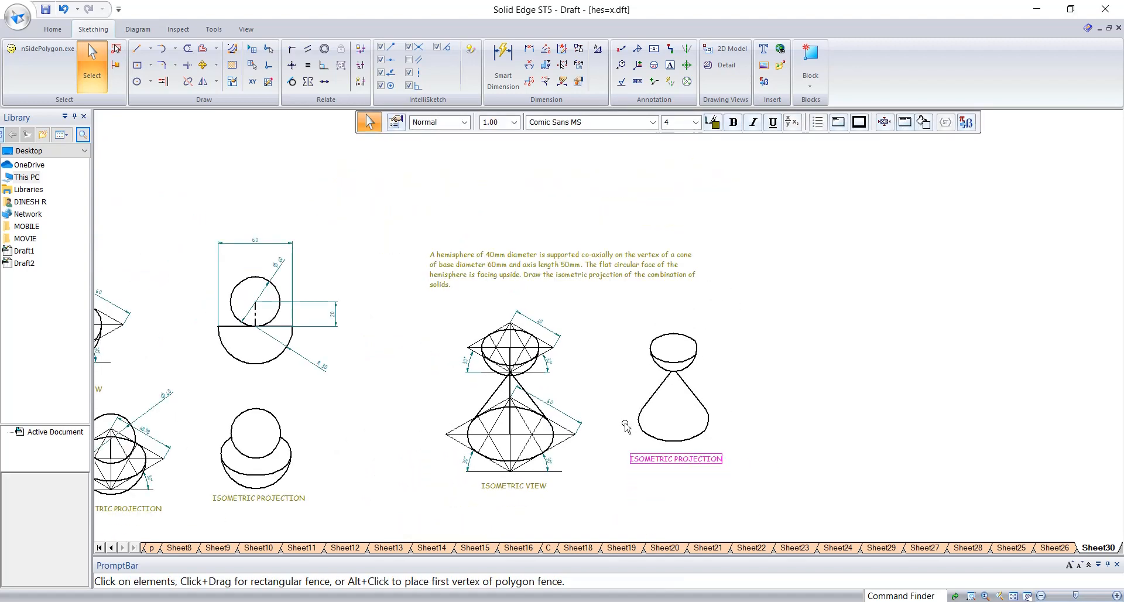
{"action": "scroll", "coordinate": [344, 347], "scroll_direction": "down", "scroll_amount": 1}
{"action": "mouse_move", "coordinate": [371, 345]}
{"action": "middle_mouse_down"}
{"action": "mouse_move", "coordinate": [696, 337]}
{"action": "mouse_move", "coordinate": [774, 317]}
{"action": "middle_mouse_up"}
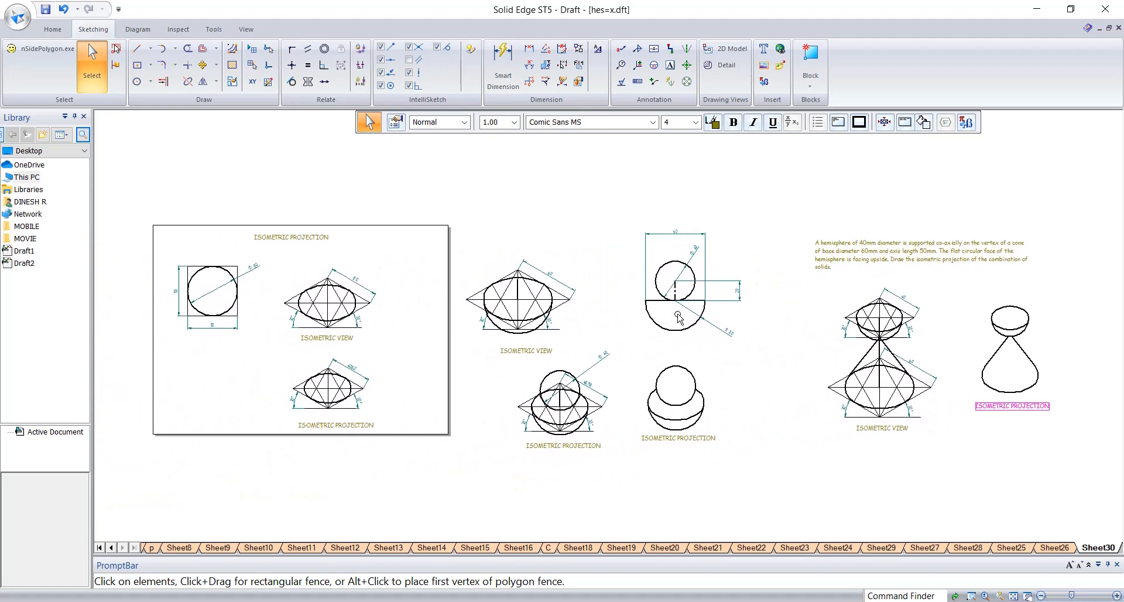
{"action": "scroll", "coordinate": [338, 352], "scroll_direction": "down", "scroll_amount": 1}
{"action": "scroll", "coordinate": [328, 349], "scroll_direction": "up", "scroll_amount": 2}
{"action": "middle_click_drag", "start_coordinate": [301, 344], "coordinate": [454, 333]}
{"action": "scroll", "coordinate": [455, 334], "scroll_direction": "up", "scroll_amount": 3}
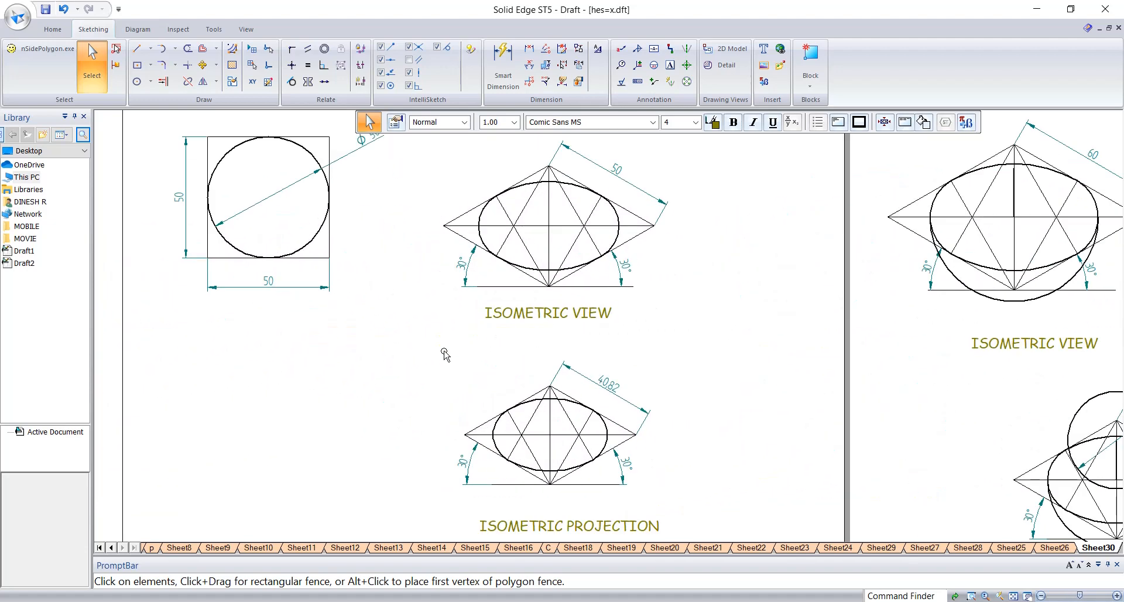
{"action": "scroll", "coordinate": [542, 328], "scroll_direction": "down", "scroll_amount": 1}
{"action": "middle_click_drag", "start_coordinate": [538, 337], "coordinate": [581, 336]}
{"action": "left_click", "coordinate": [516, 326]}
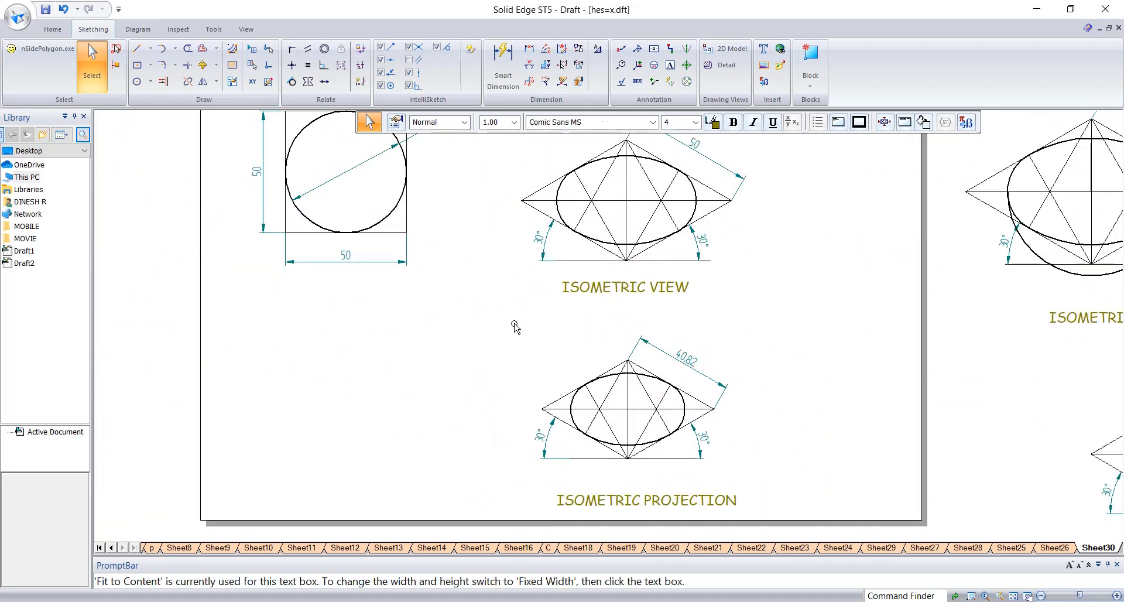
{"action": "left_click_drag", "start_coordinate": [504, 315], "coordinate": [767, 458]}
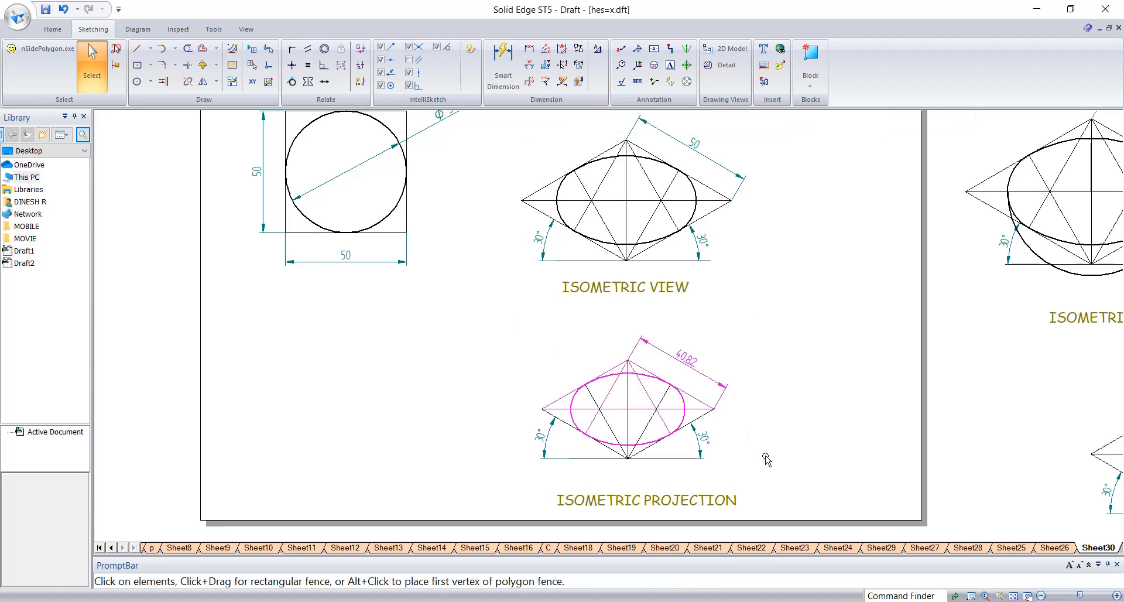
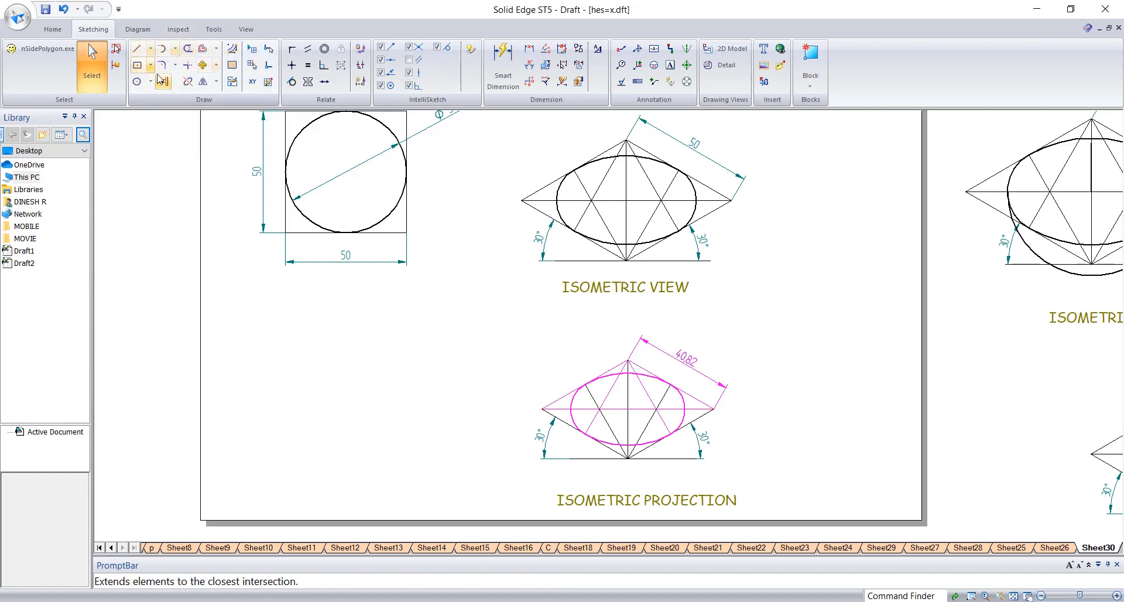
{"action": "left_click", "coordinate": [203, 65]}
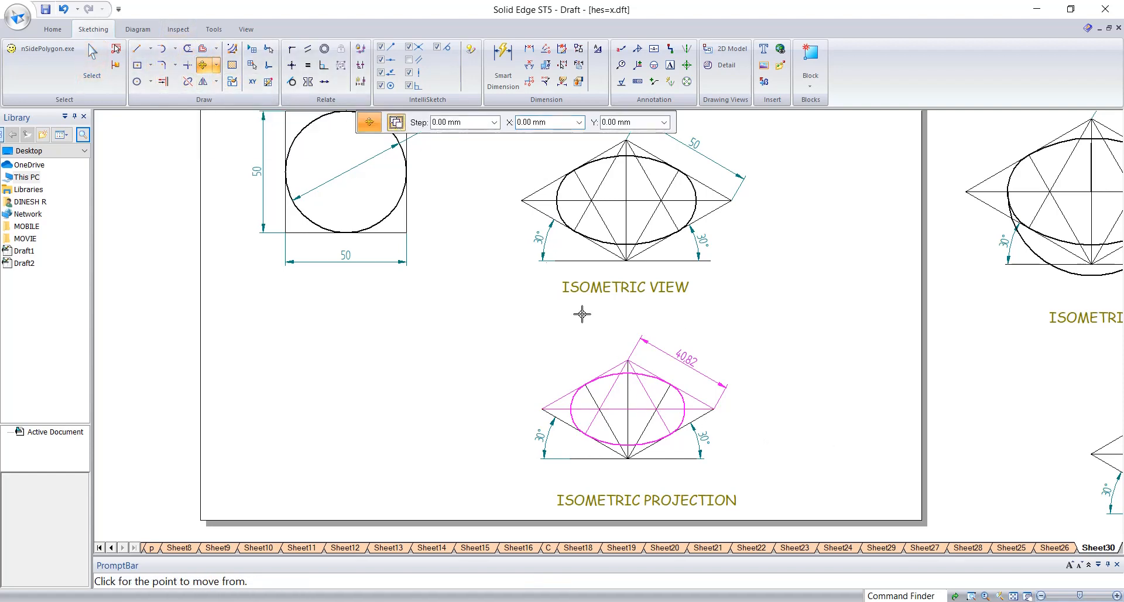
{"action": "left_click", "coordinate": [631, 409]}
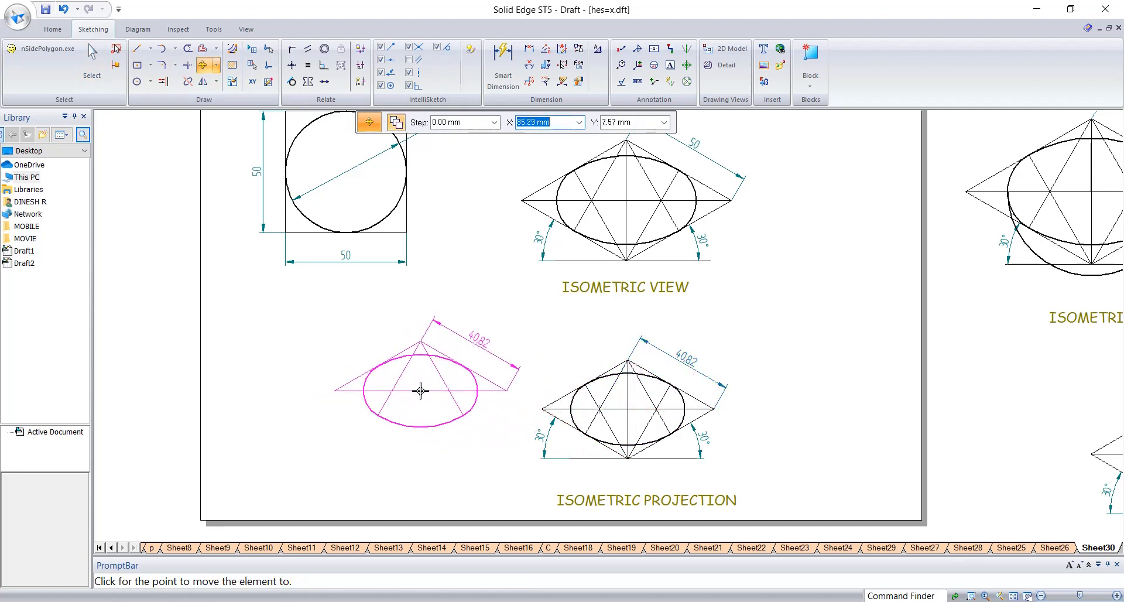
Copy the complete 40.82 mm isometric projection figure, including its base line and 30° dimensions, into the empty space beneath the dimensioned circle.
{"action": "key", "text": "Escape"}
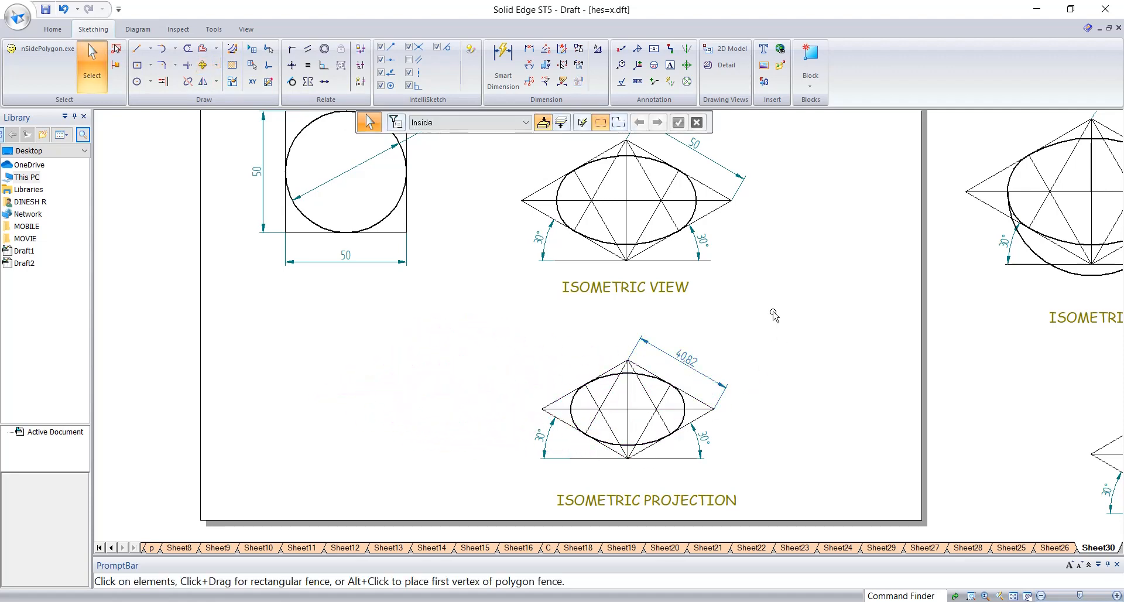
{"action": "mouse_move", "coordinate": [773, 312]}
{"action": "left_mouse_down"}
{"action": "mouse_move", "coordinate": [490, 469]}
{"action": "mouse_move", "coordinate": [500, 468]}
{"action": "left_mouse_up"}
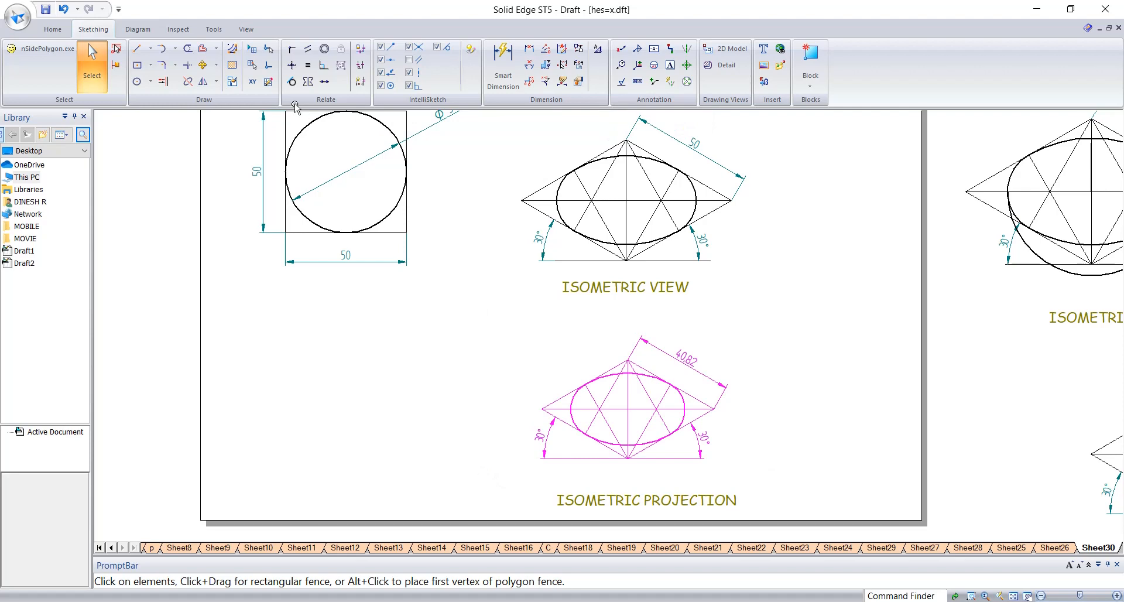
{"action": "left_click", "coordinate": [202, 65]}
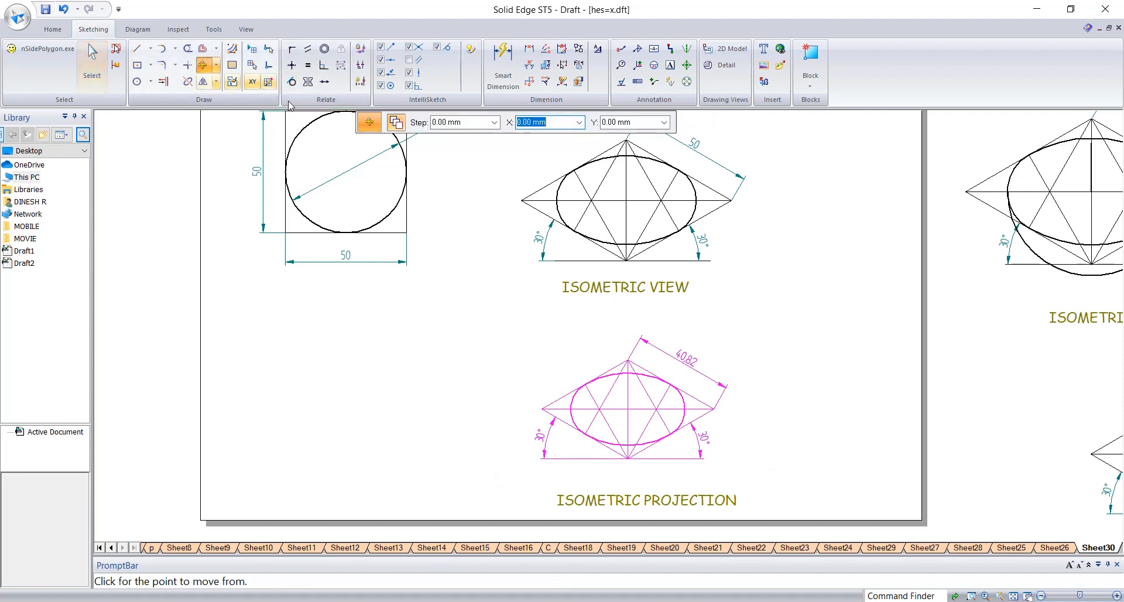
{"action": "left_click", "coordinate": [628, 410]}
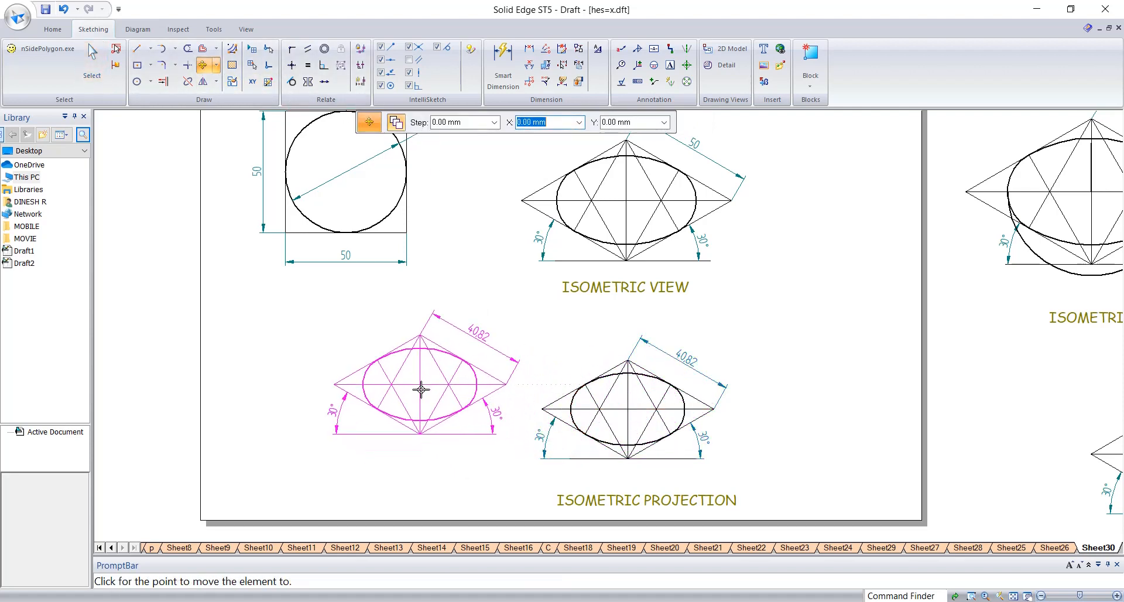
{"action": "left_click", "coordinate": [420, 384]}
{"action": "key", "text": "Escape"}
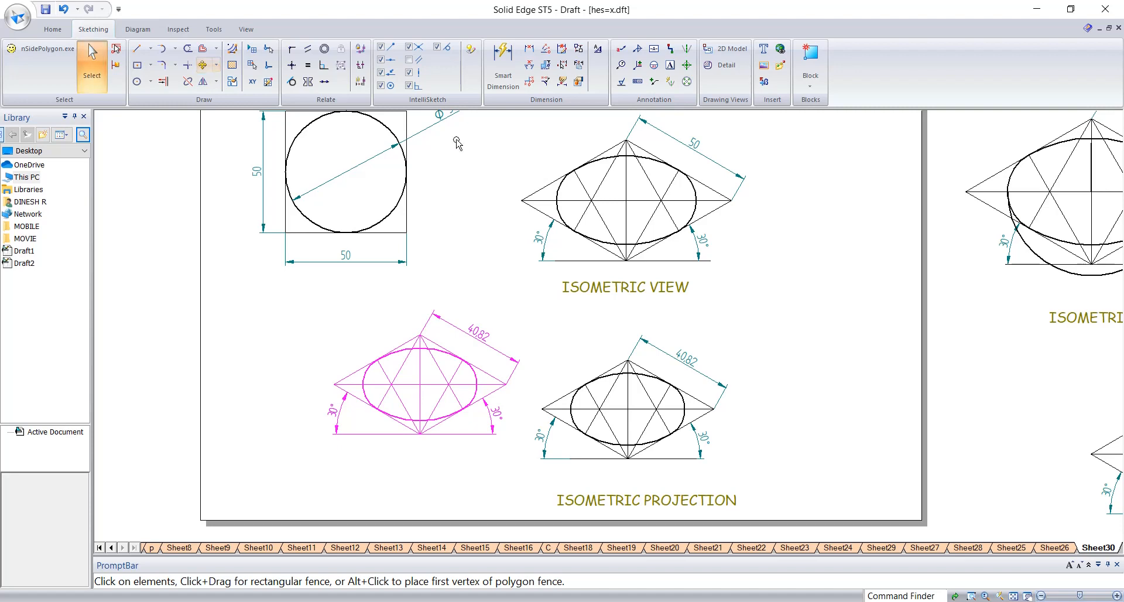
Rotate the copied rhombus figure by 60° about its lowest vertex so that its side edges stand vertical.
{"action": "left_click", "coordinate": [216, 65]}
{"action": "left_click", "coordinate": [218, 98]}
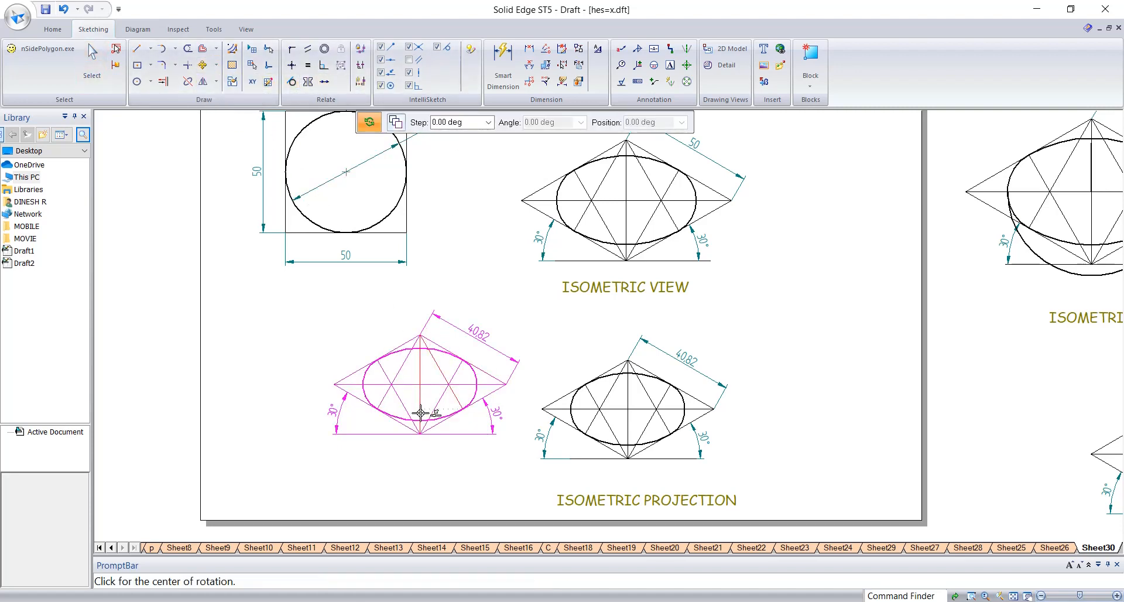
{"action": "left_click", "coordinate": [420, 433]}
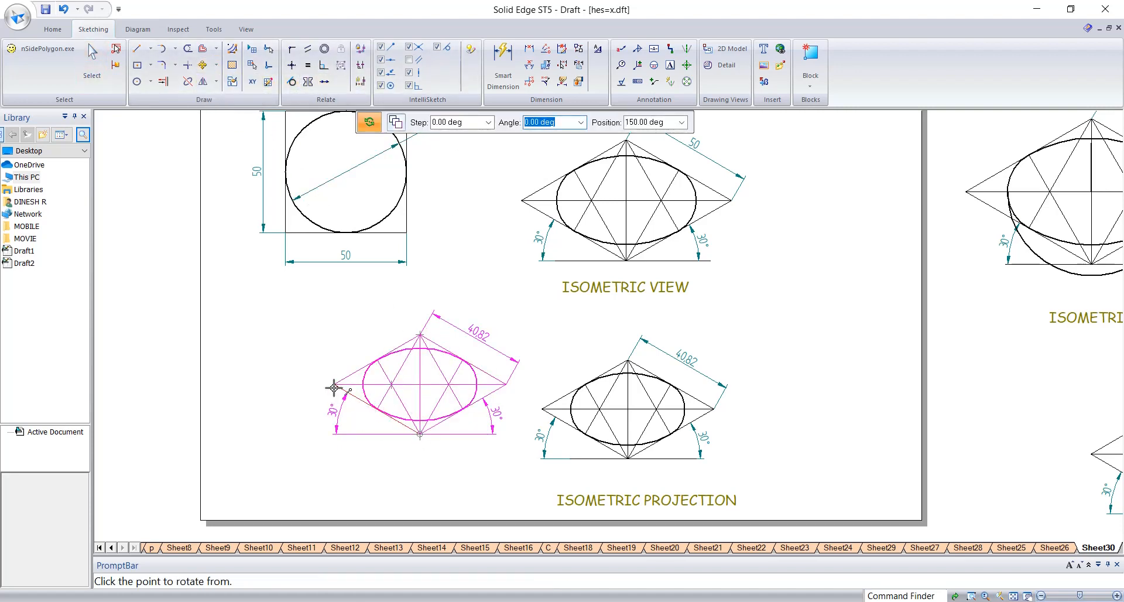
{"action": "left_click", "coordinate": [334, 387]}
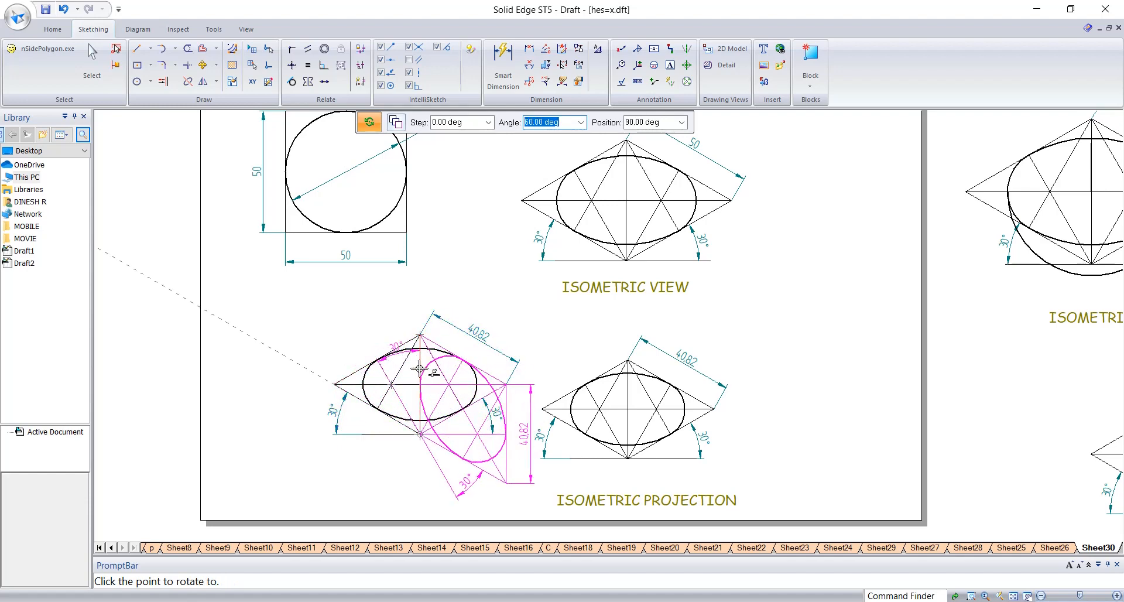
{"action": "left_click", "coordinate": [420, 368]}
Delete the rotated copy's slanted base line and its 40.82 dimension, and move the remaining figure further left.
{"action": "left_click", "coordinate": [443, 476]}
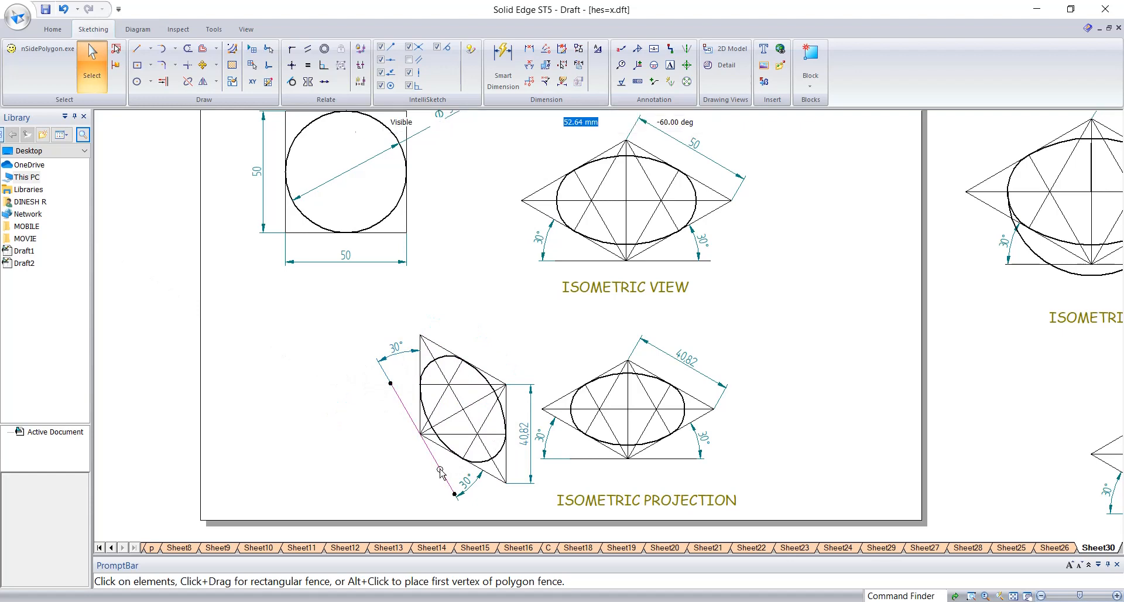
{"action": "key", "text": "Delete"}
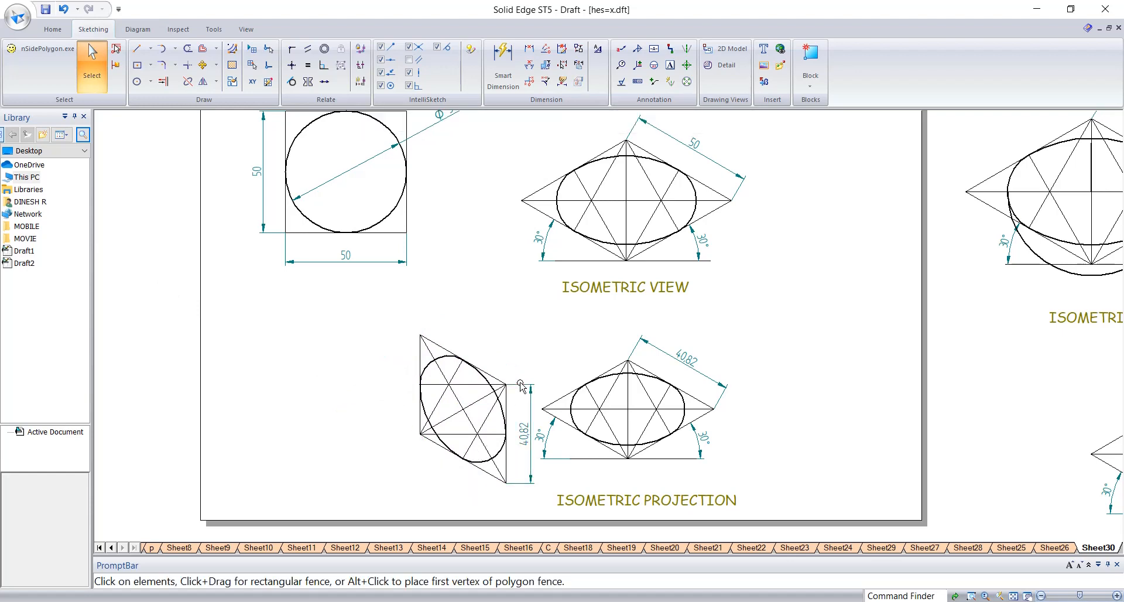
{"action": "left_click", "coordinate": [522, 385]}
{"action": "key", "text": "Delete"}
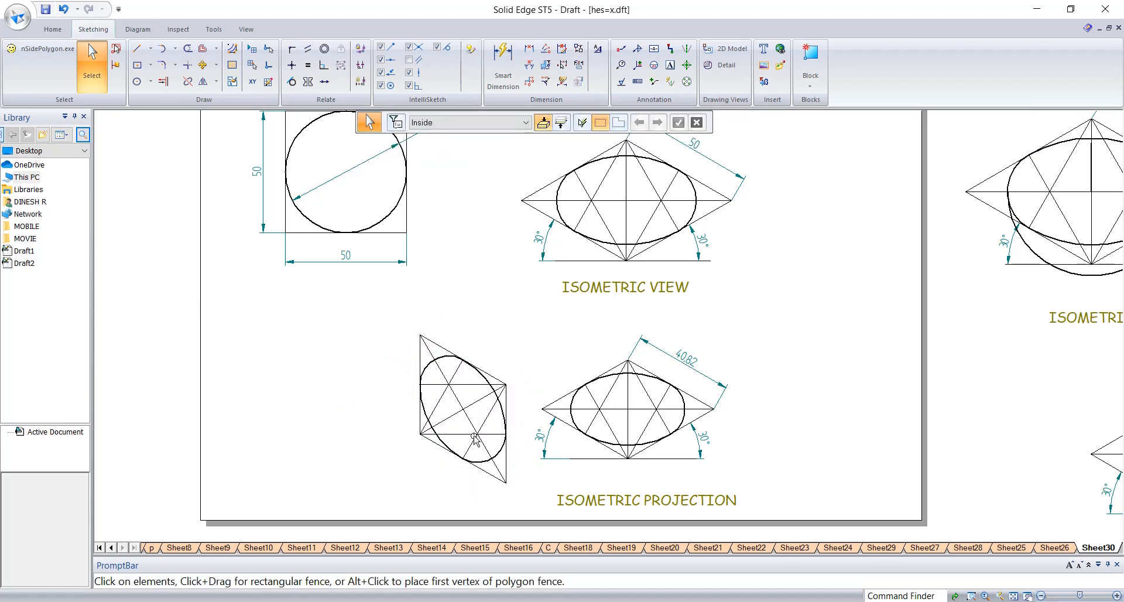
{"action": "left_click", "coordinate": [506, 426]}
{"action": "left_click_drag", "start_coordinate": [506, 414], "coordinate": [365, 407]}
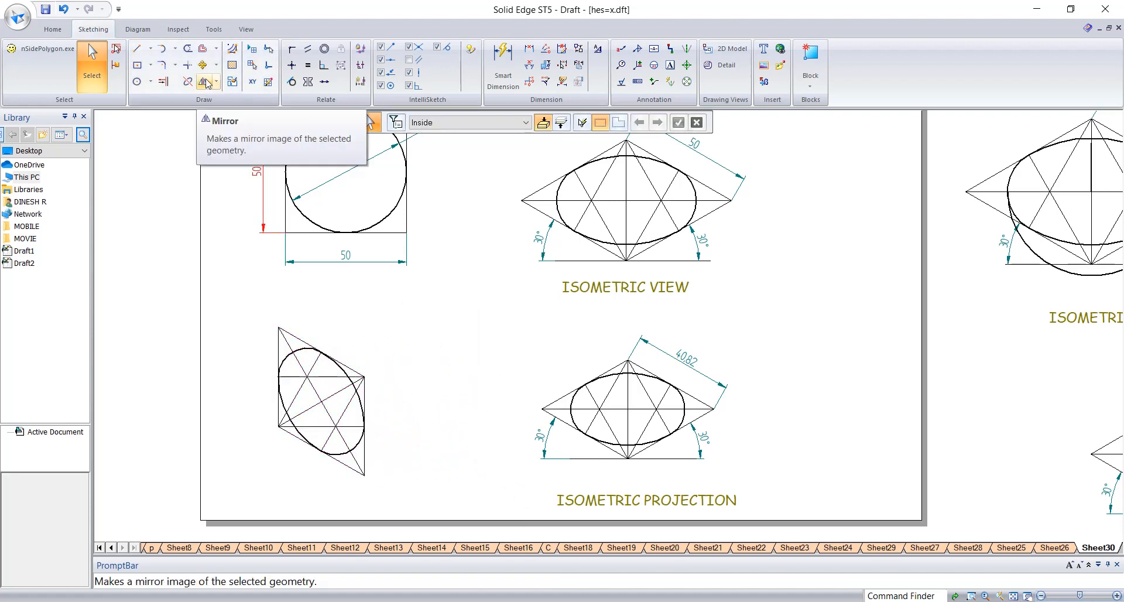
{"action": "left_click_drag", "start_coordinate": [251, 300], "coordinate": [410, 503]}
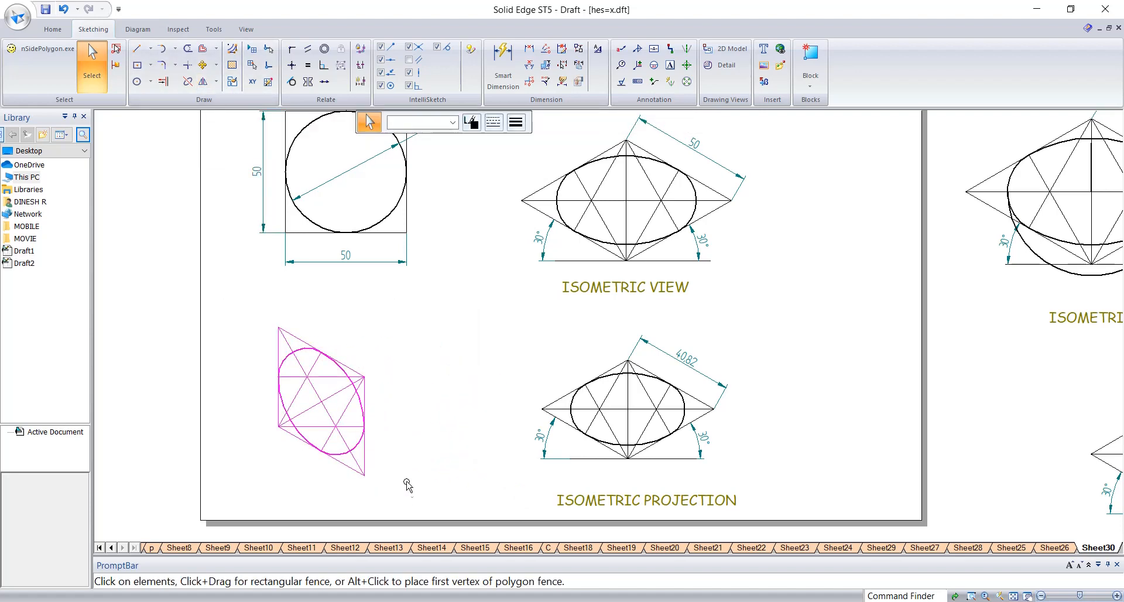
{"action": "left_click", "coordinate": [202, 82]}
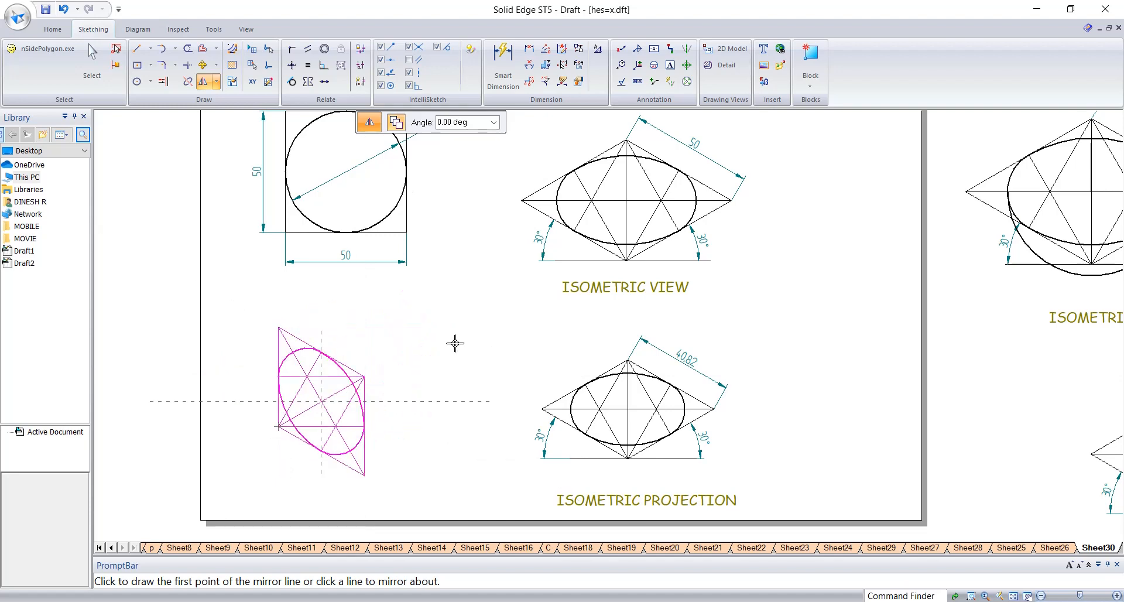
{"action": "key", "text": "Escape"}
Draw a vertical line about 65 mm long just to the right of the rotated figure.
{"action": "left_click", "coordinate": [136, 49]}
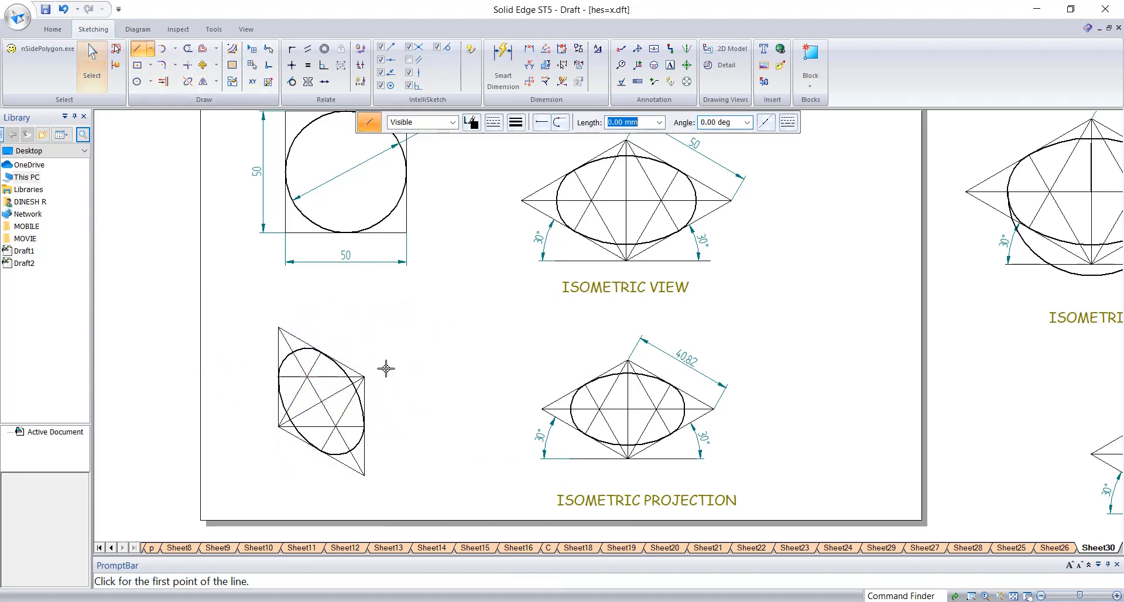
{"action": "left_click", "coordinate": [386, 341]}
{"action": "left_click", "coordinate": [386, 496]}
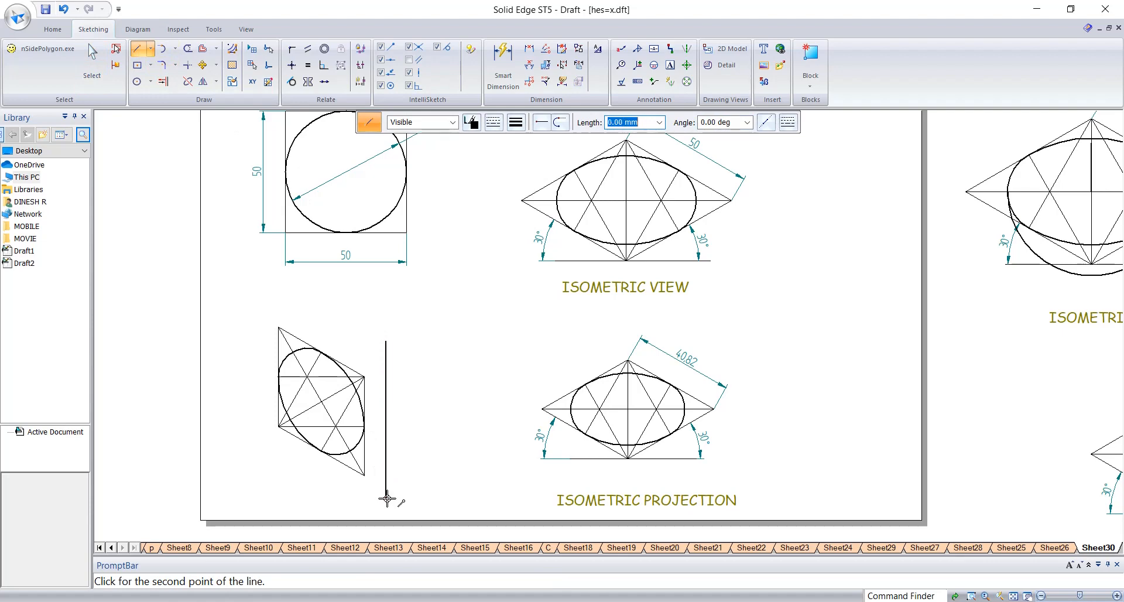
{"action": "key", "text": "Escape"}
Mirror a copy of the whole rotated figure about the vertical line.
{"action": "left_click_drag", "start_coordinate": [256, 310], "coordinate": [378, 491]}
{"action": "left_click", "coordinate": [204, 82]}
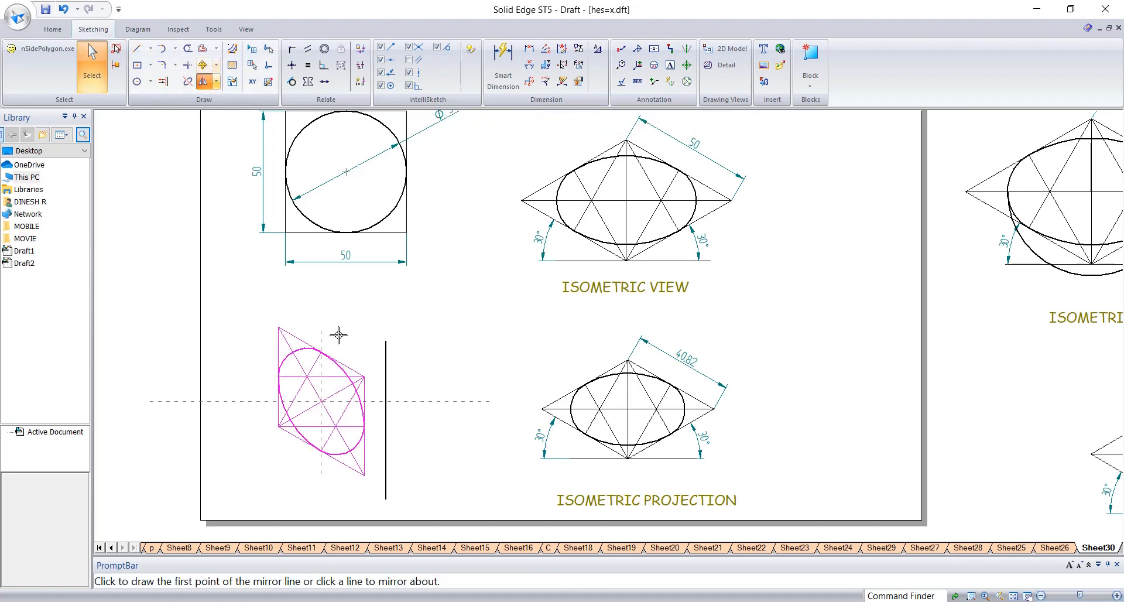
{"action": "left_click", "coordinate": [386, 397]}
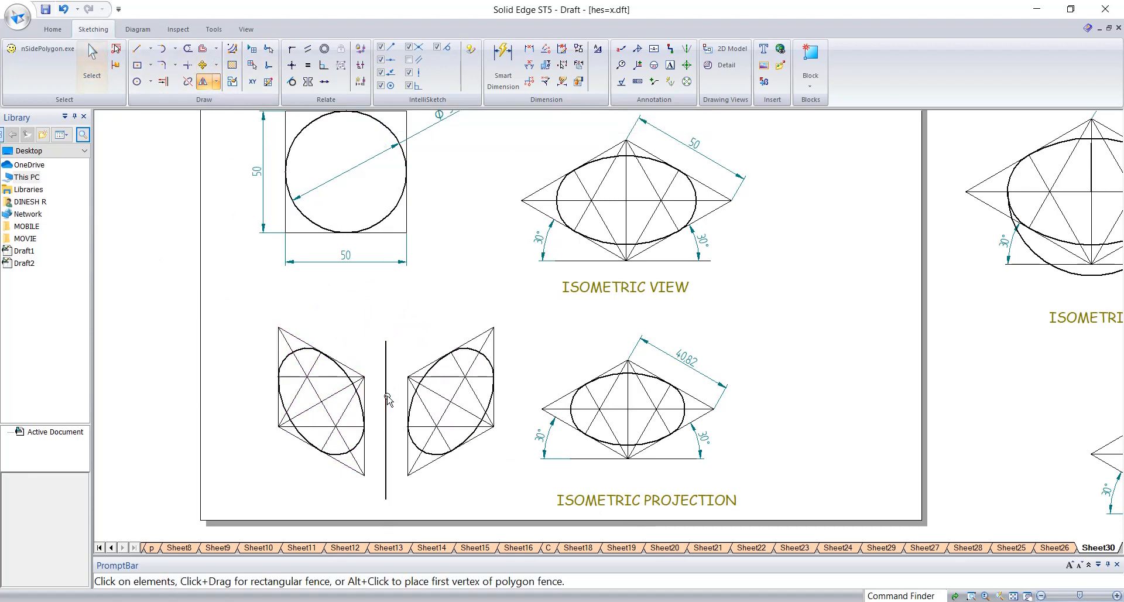
Apply a thinner line width to the vertical mirror line.
{"action": "left_click", "coordinate": [387, 398]}
{"action": "left_click", "coordinate": [516, 123]}
{"action": "left_click", "coordinate": [530, 147]}
{"action": "left_click", "coordinate": [437, 266]}
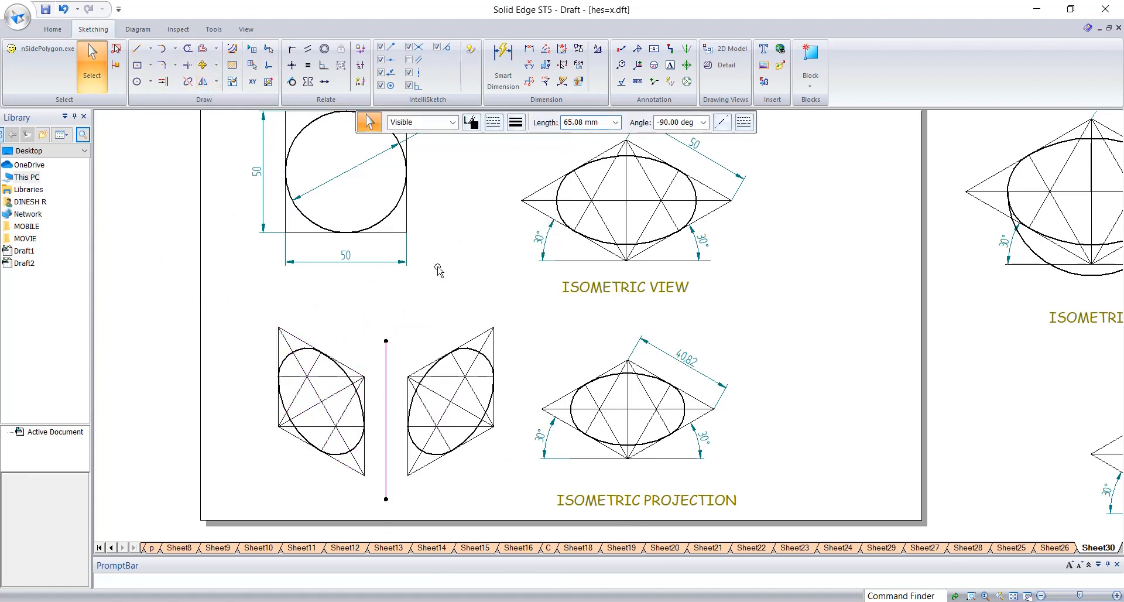
Check the front and side views of problem 5.12/R29 in Adobe Reader Touch and return to the Solid Edge draft.
{"action": "scroll", "coordinate": [424, 325], "scroll_direction": "down", "scroll_amount": 3}
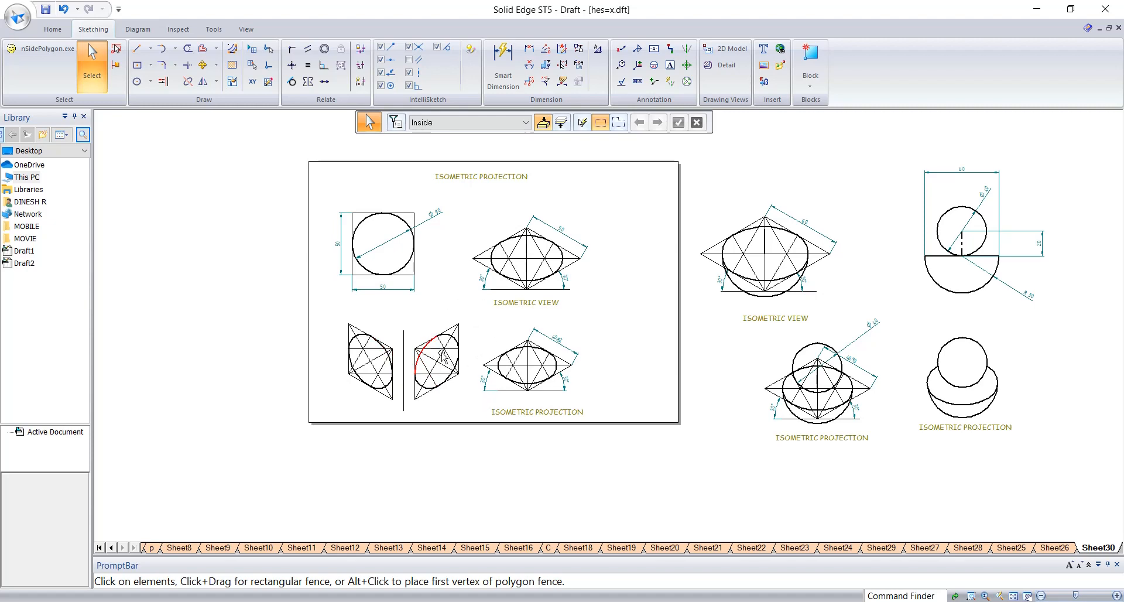
{"action": "scroll", "coordinate": [534, 346], "scroll_direction": "down", "scroll_amount": 5}
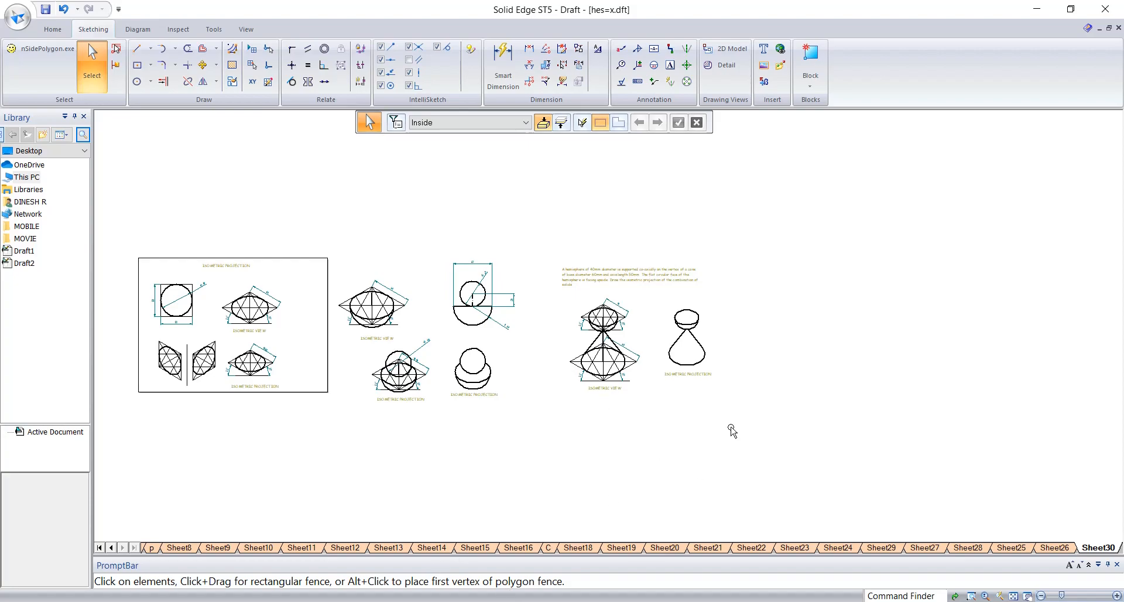
{"action": "key", "text": "alt+Tab"}
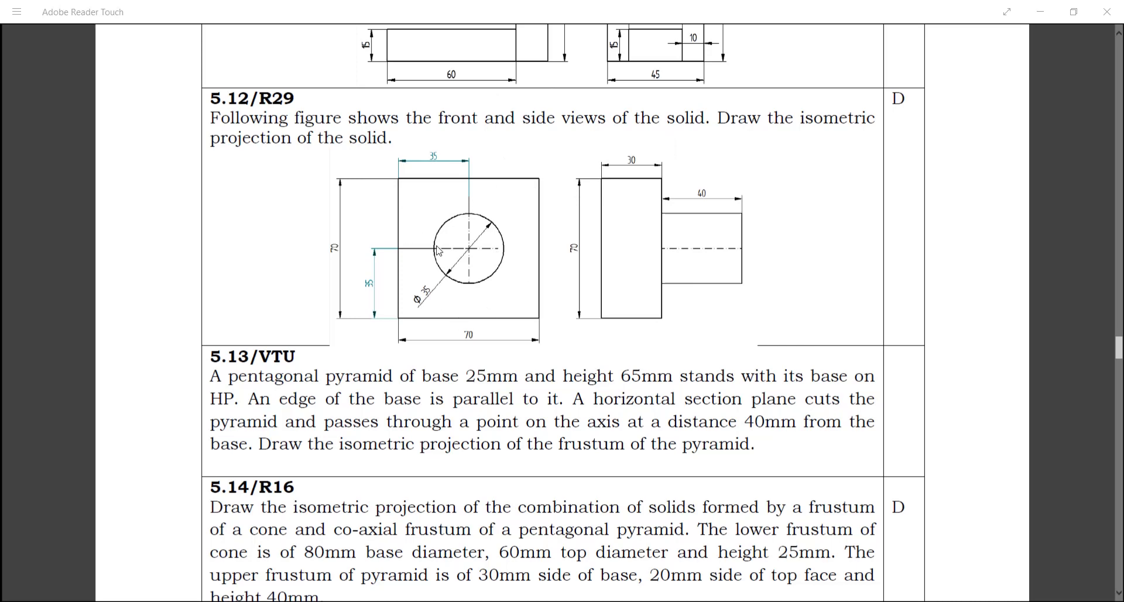
{"action": "key", "text": "alt+Tab"}
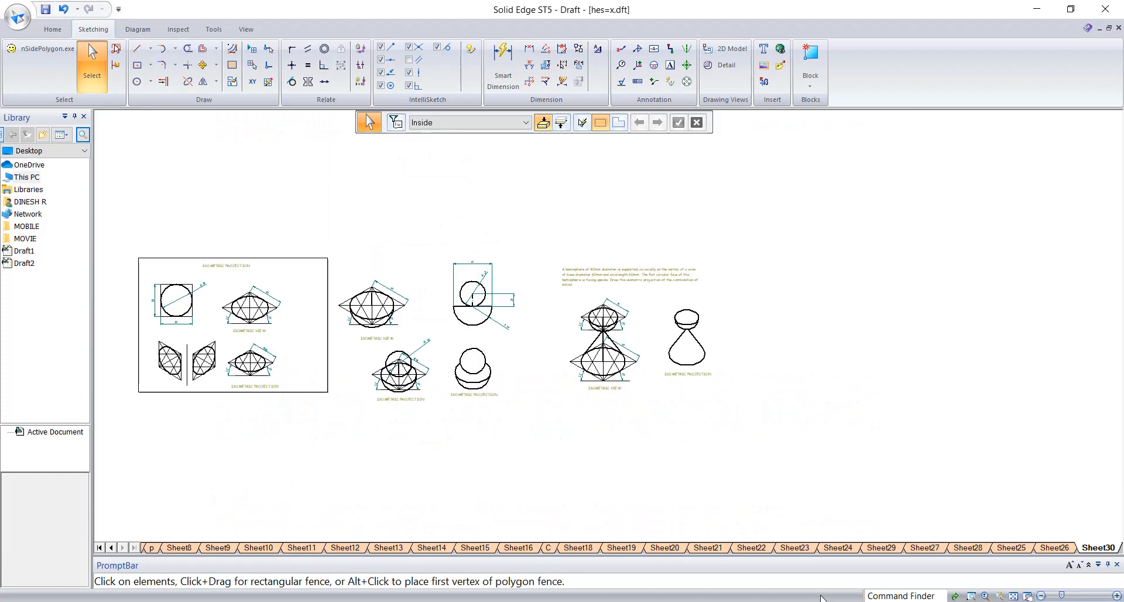
Copy the ISOMETRIC VIEW label into the empty area to the right of the cone-and-hemisphere isometric projection.
{"action": "scroll", "coordinate": [732, 352], "scroll_direction": "up", "scroll_amount": 5}
{"action": "middle_click_drag", "start_coordinate": [730, 337], "coordinate": [516, 331]}
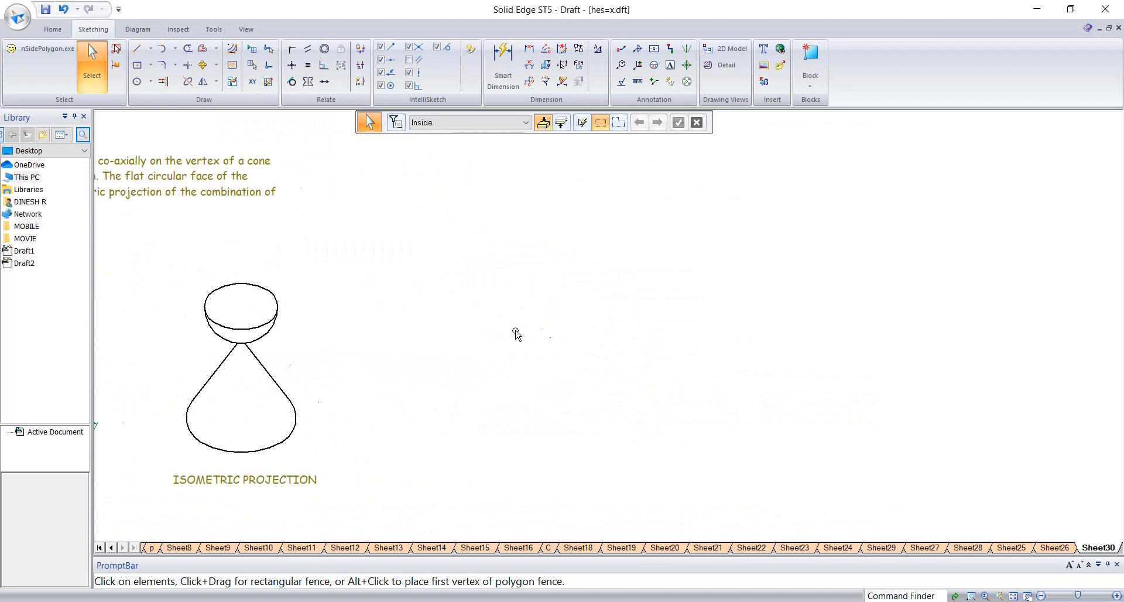
{"action": "scroll", "coordinate": [515, 331], "scroll_direction": "up", "scroll_amount": 1}
{"action": "left_click", "coordinate": [136, 51]}
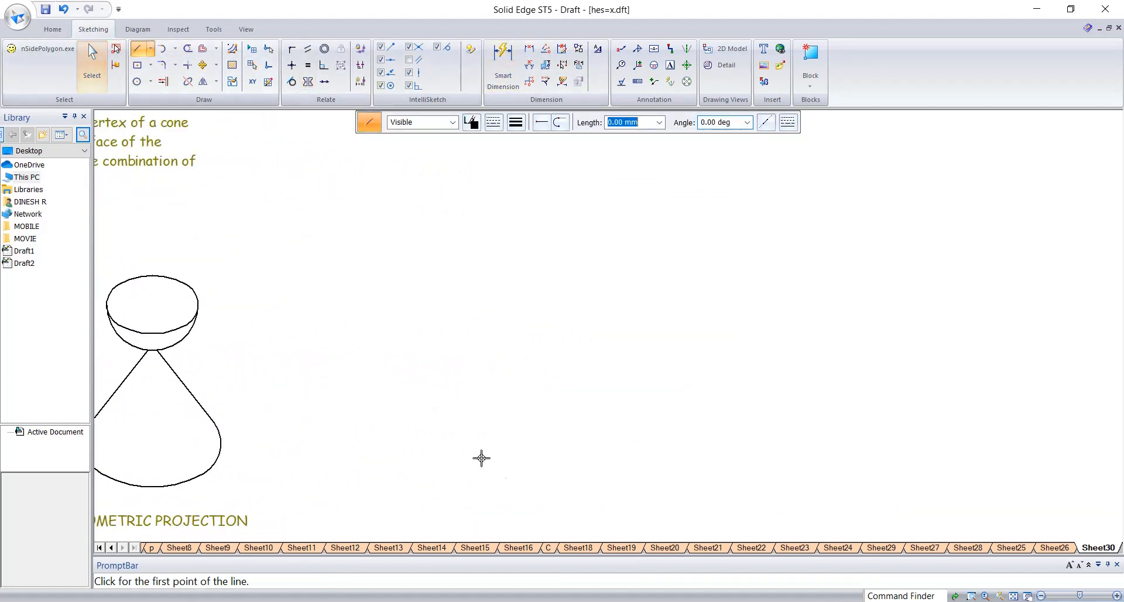
{"action": "scroll", "coordinate": [562, 426], "scroll_direction": "down", "scroll_amount": 3}
{"action": "scroll", "coordinate": [381, 457], "scroll_direction": "down", "scroll_amount": 1}
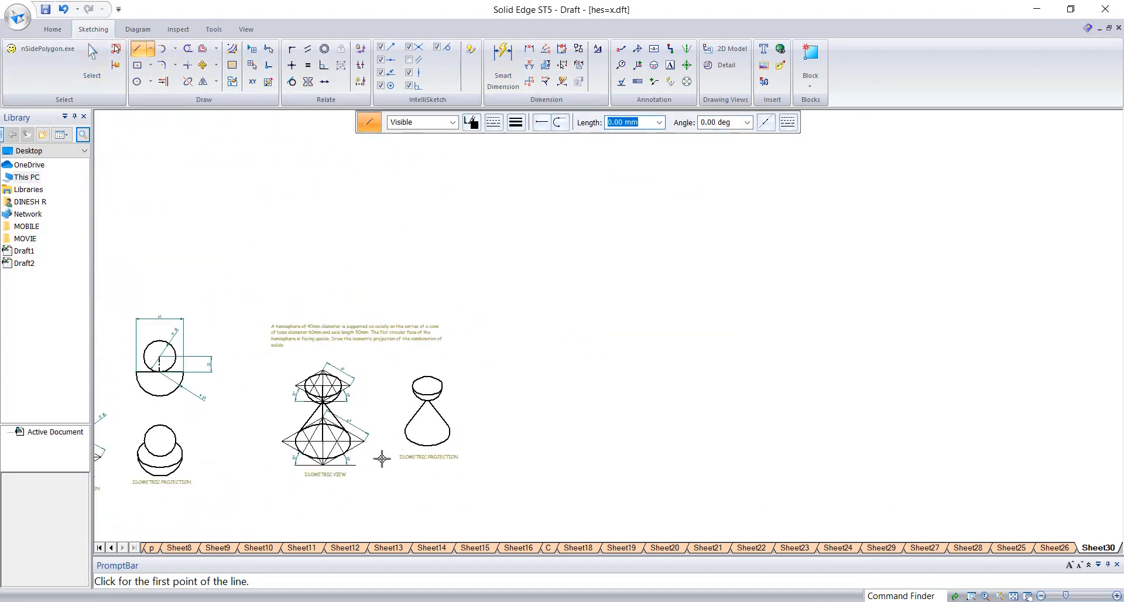
{"action": "key", "text": "Escape"}
{"action": "left_click_drag", "start_coordinate": [343, 475], "coordinate": [602, 460], "text": "ctrl"}
{"action": "key", "text": "Escape"}
{"action": "scroll", "coordinate": [606, 419], "scroll_direction": "up", "scroll_amount": 4}
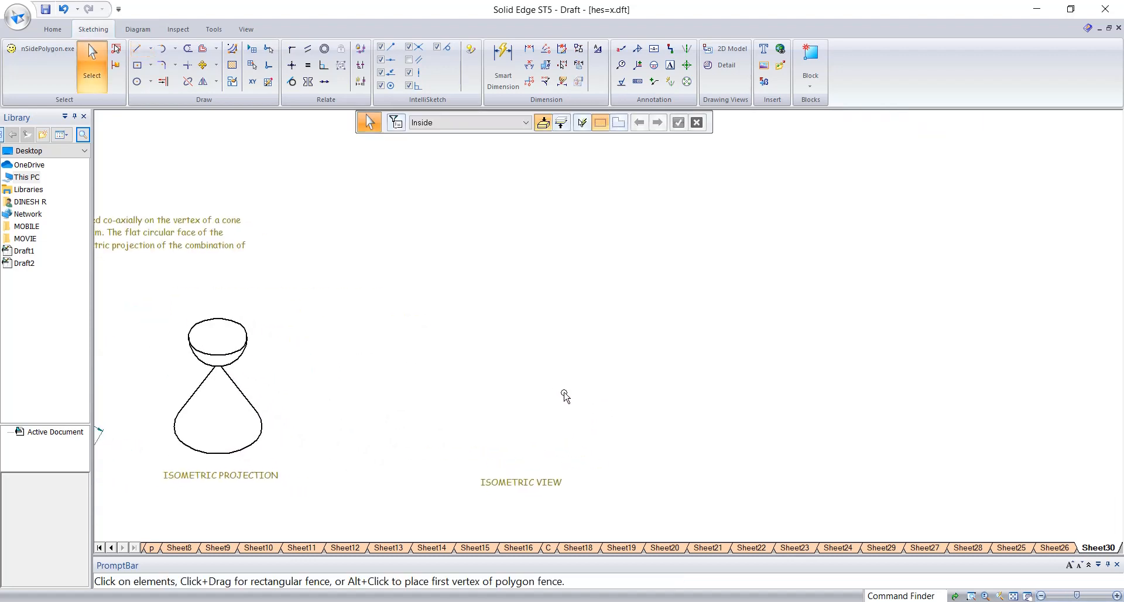
Draw a 70 mm vertical line above the copied ISOMETRIC VIEW label and continue from its upper end with a 70 mm line at 30°.
{"action": "left_click", "coordinate": [137, 49]}
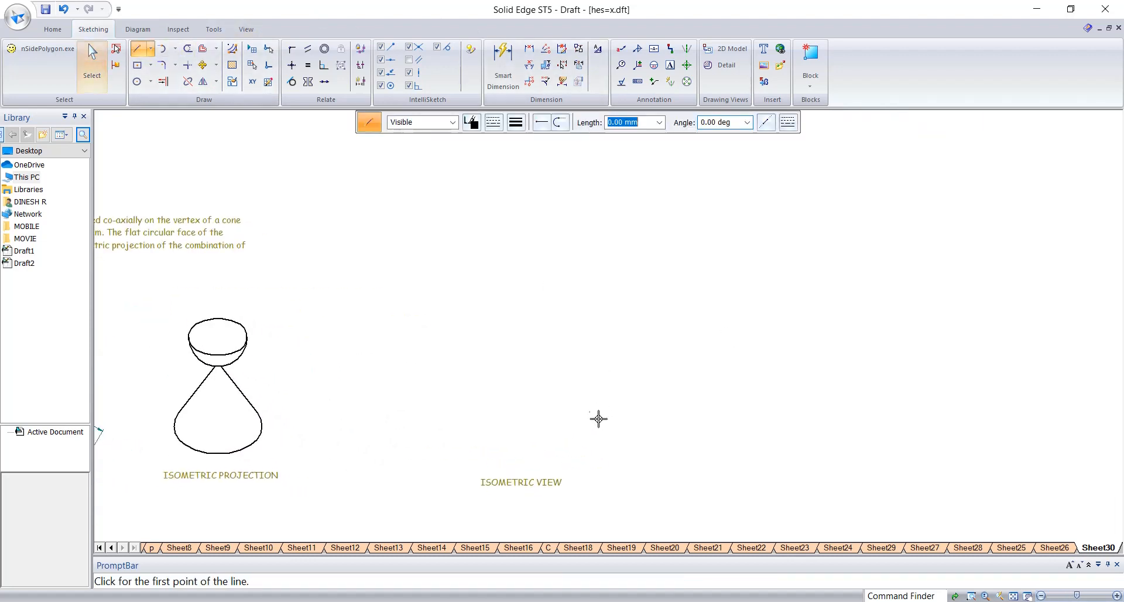
{"action": "left_click", "coordinate": [533, 427]}
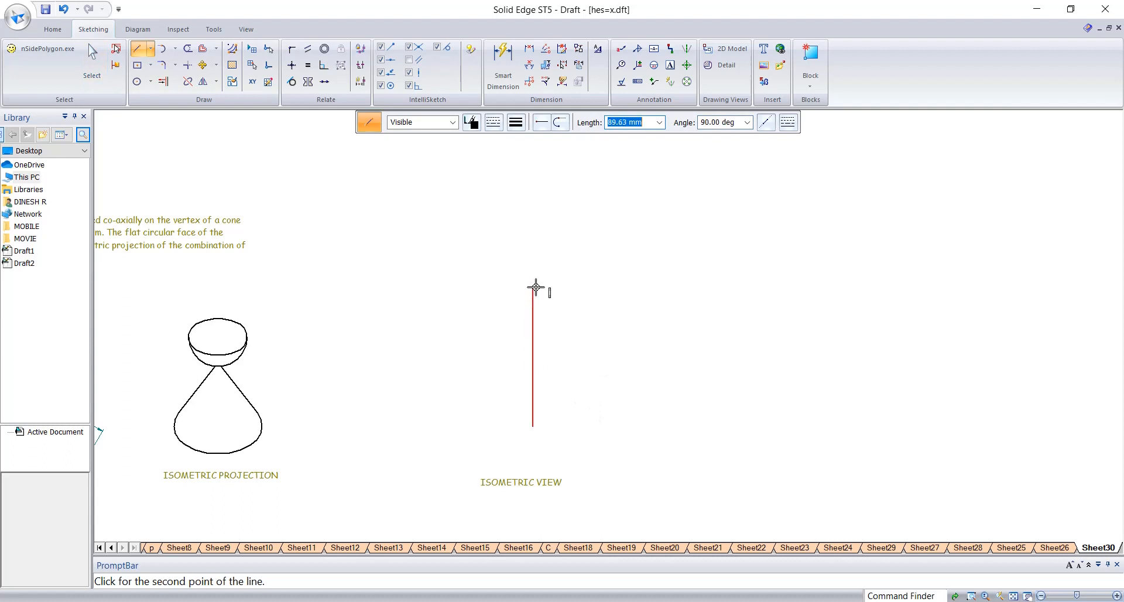
{"action": "type", "text": "70"}
{"action": "key", "text": "Tab"}
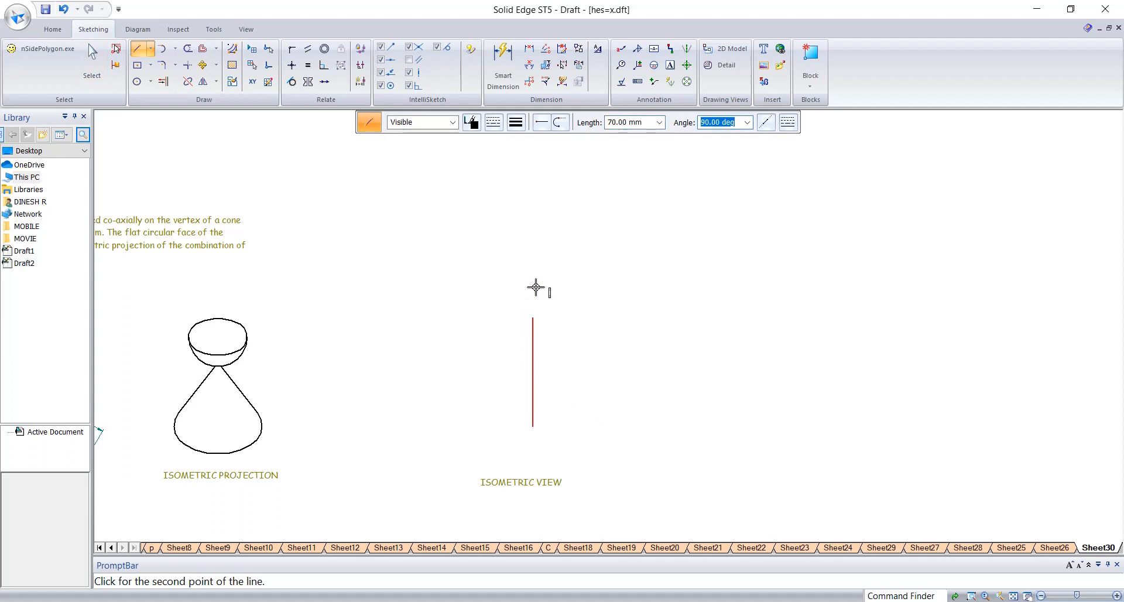
{"action": "key", "text": "Return"}
{"action": "type", "text": "7"}
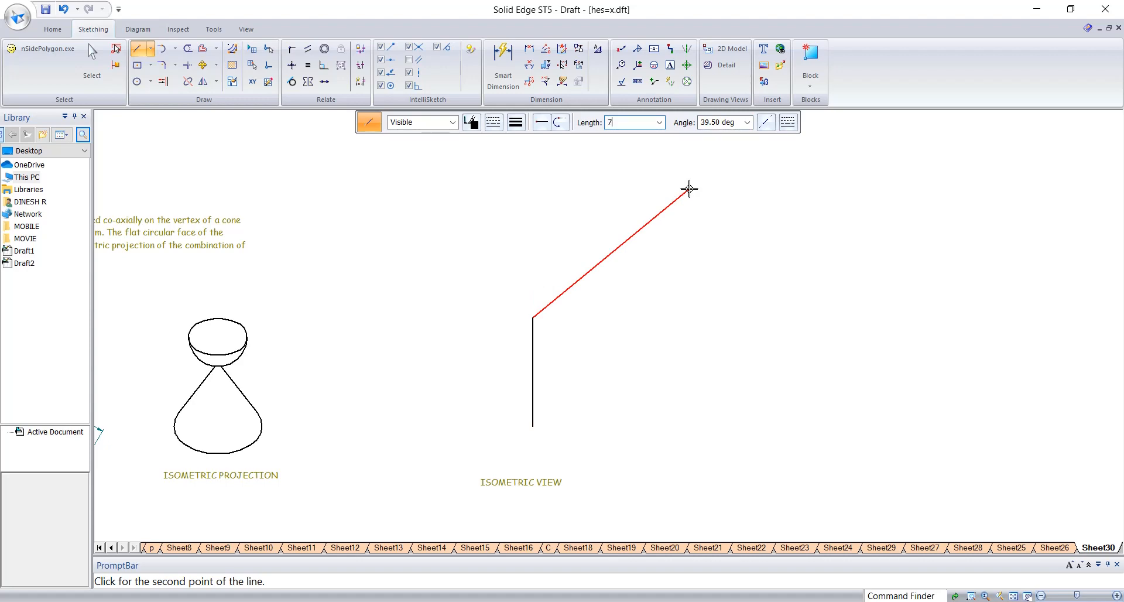
{"action": "type", "text": "0"}
{"action": "key", "text": "Tab"}
{"action": "type", "text": "30"}
{"action": "key", "text": "Return"}
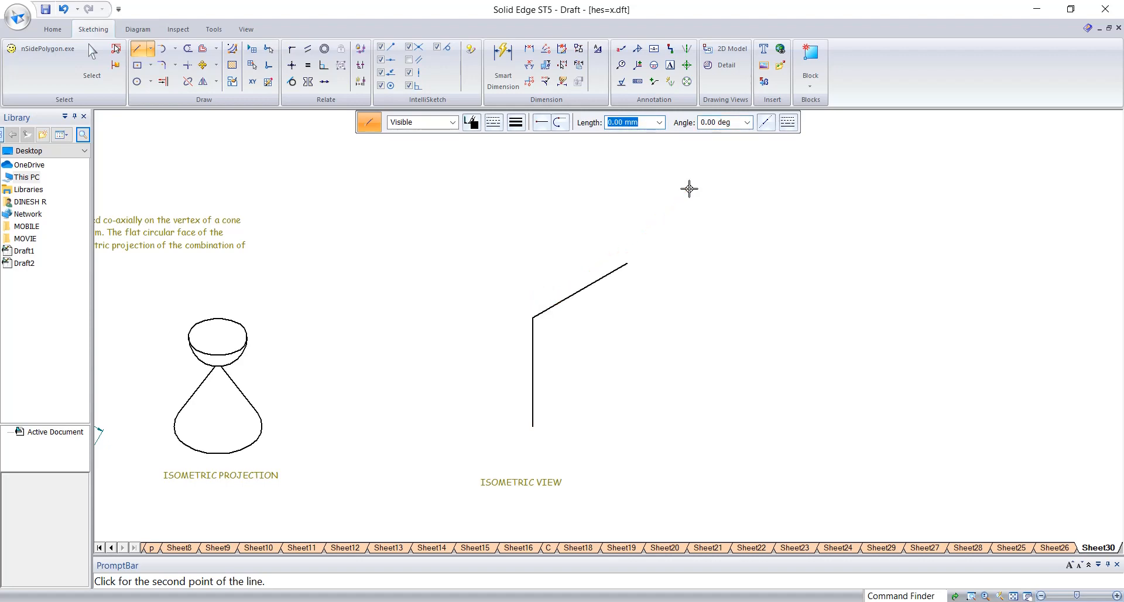
Add a 70 mm line straight down from the sloping line's end and close the outline at the starting point.
{"action": "type", "text": "70"}
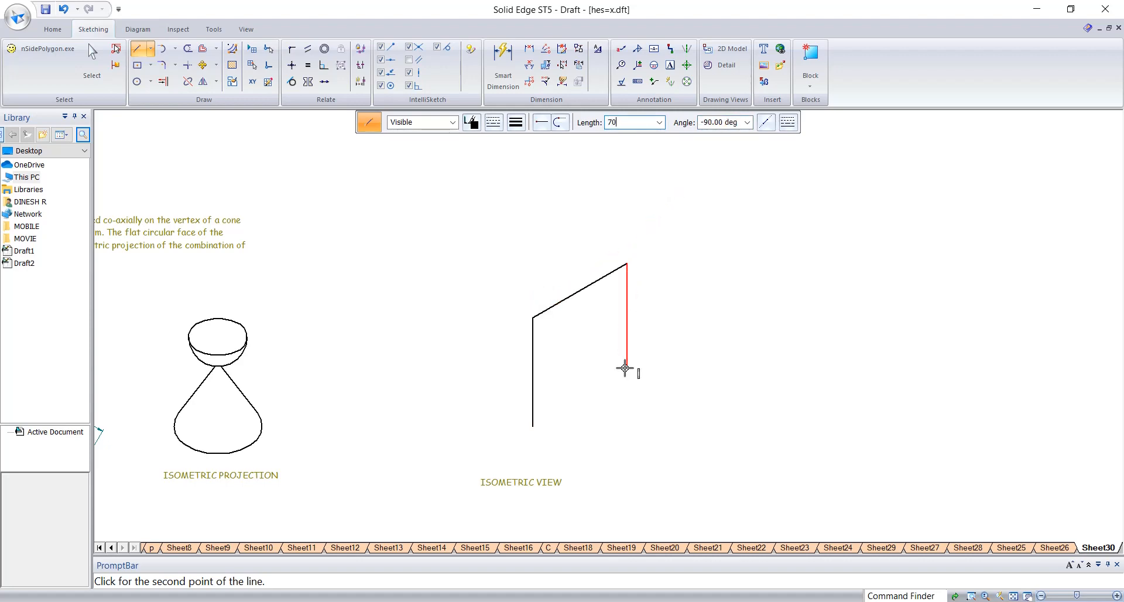
{"action": "key", "text": "Tab"}
{"action": "key", "text": "Return"}
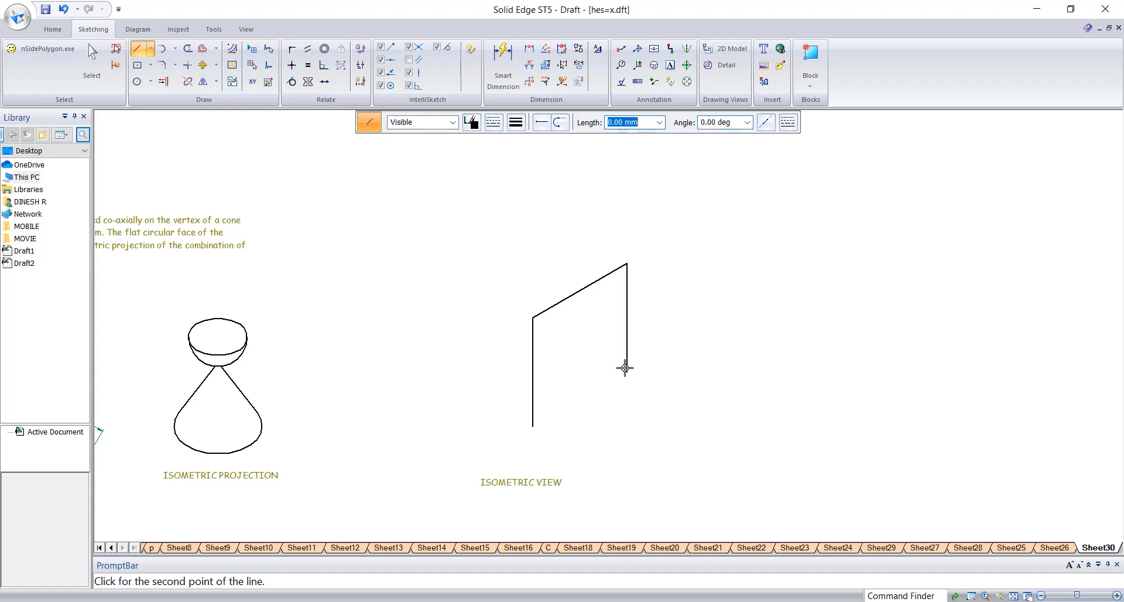
{"action": "left_click", "coordinate": [534, 427]}
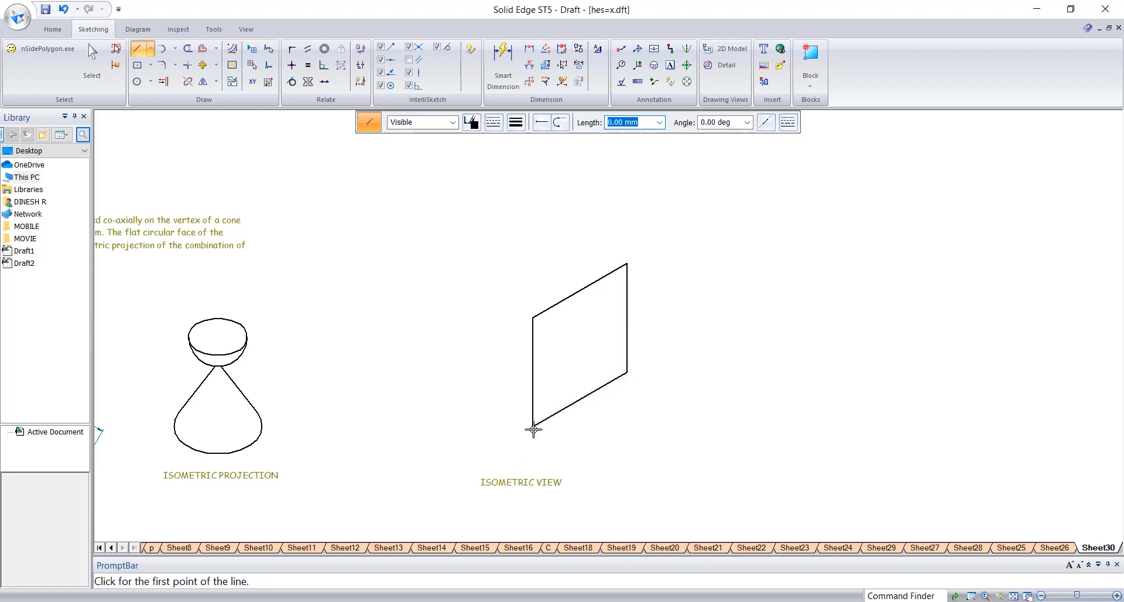
Draw a 30 mm line at 150° from the lower starting corner of the isometric square outline.
{"action": "left_click", "coordinate": [533, 426]}
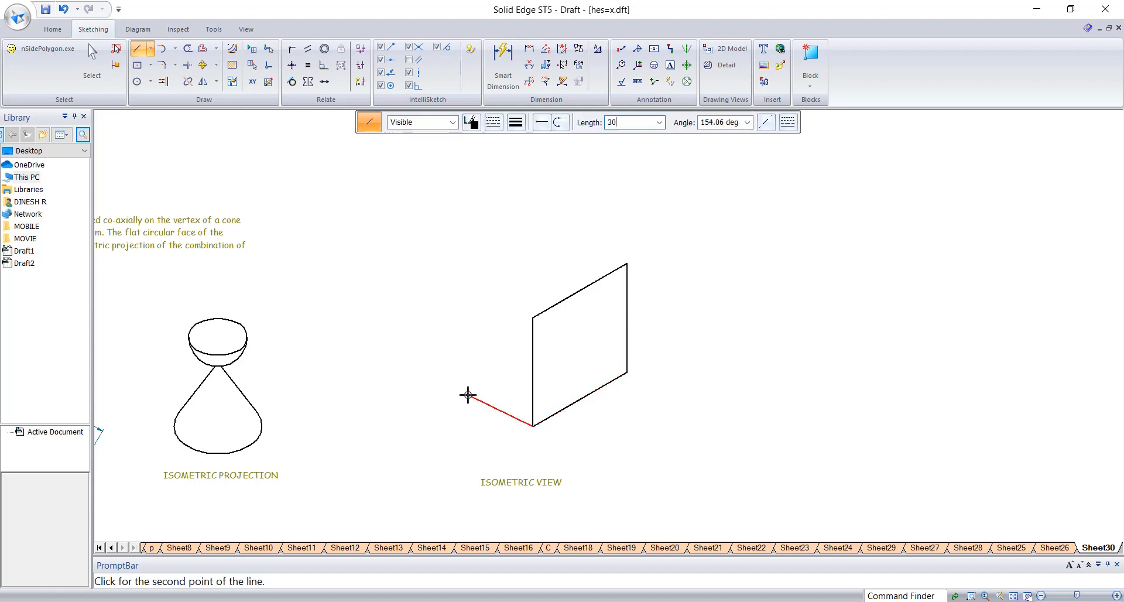
{"action": "type", "text": "30"}
{"action": "key", "text": "Tab"}
{"action": "type", "text": "150"}
{"action": "key", "text": "Return"}
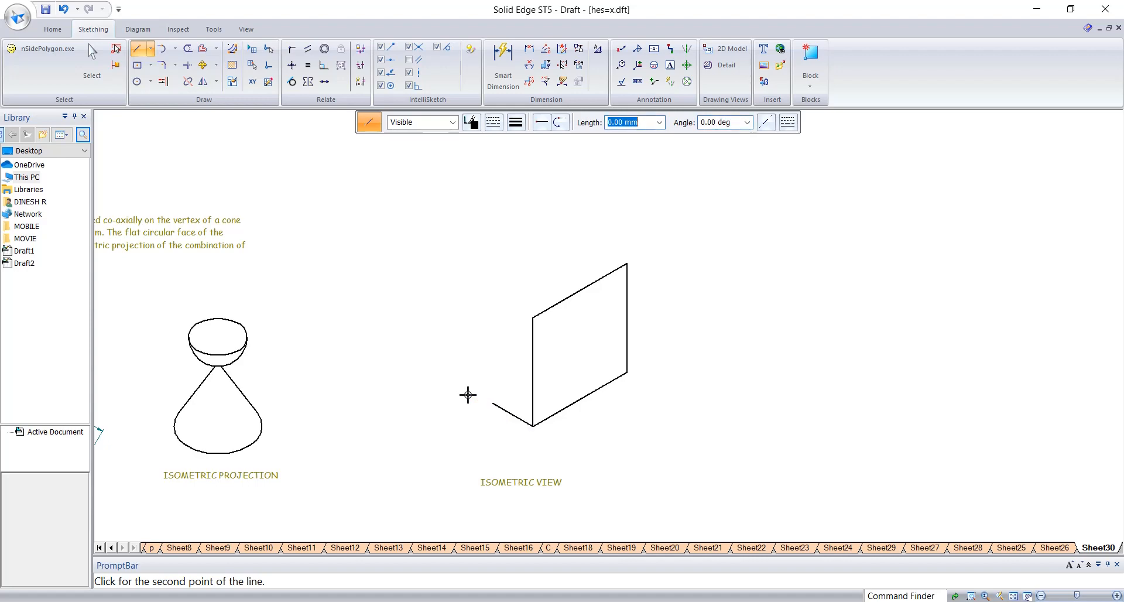
{"action": "key", "text": "Escape"}
Copy the 30 mm depth line from the lower corner to both upper corners of the isometric square.
{"action": "left_click", "coordinate": [511, 414]}
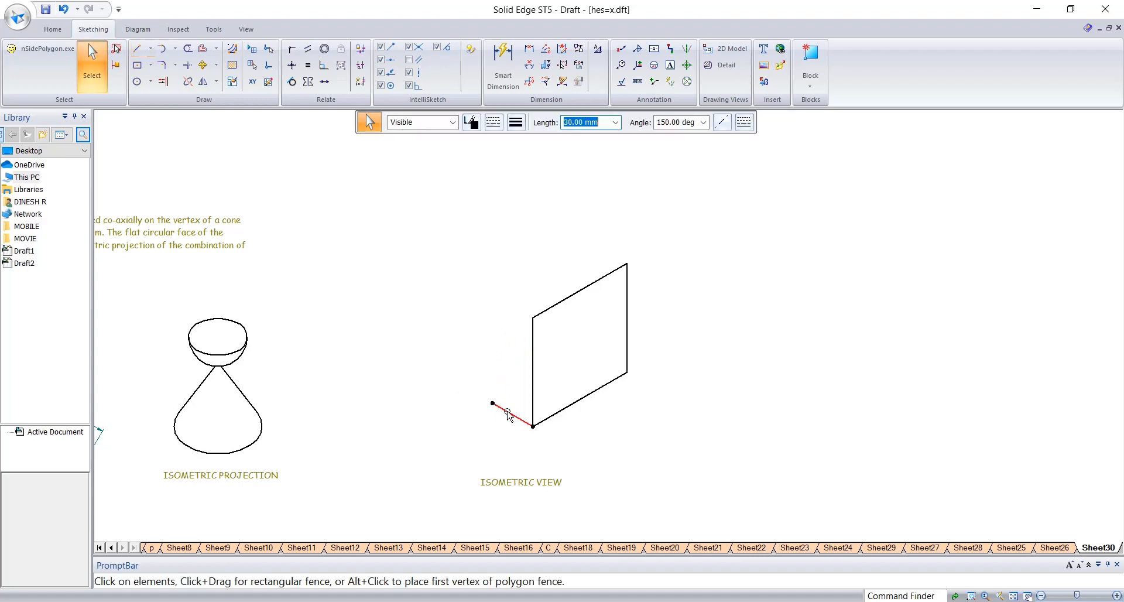
{"action": "left_click", "coordinate": [204, 65]}
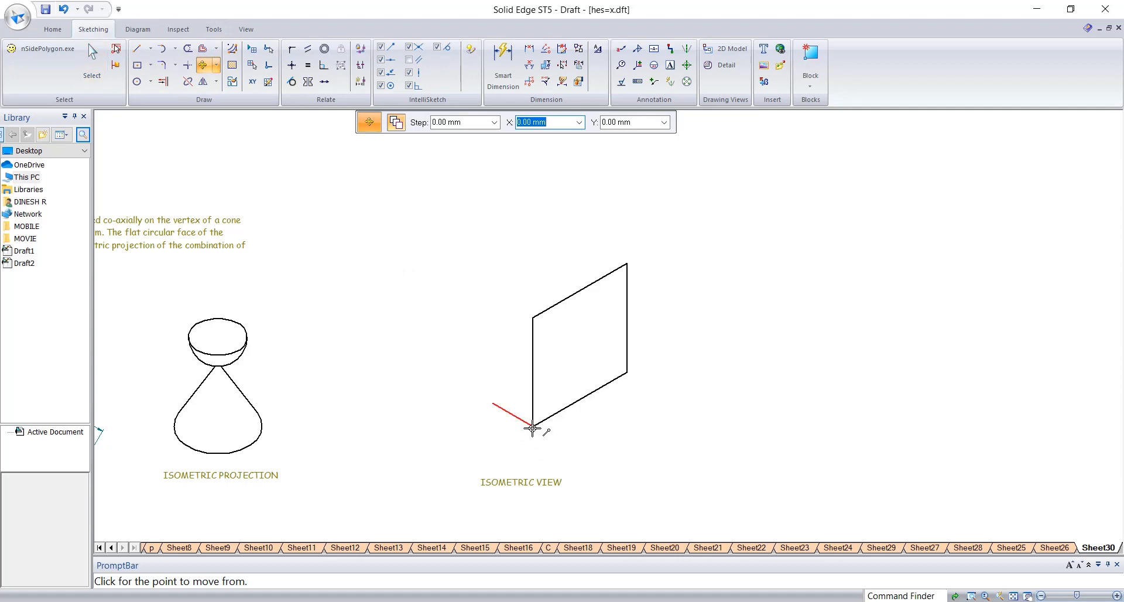
{"action": "left_click", "coordinate": [533, 428]}
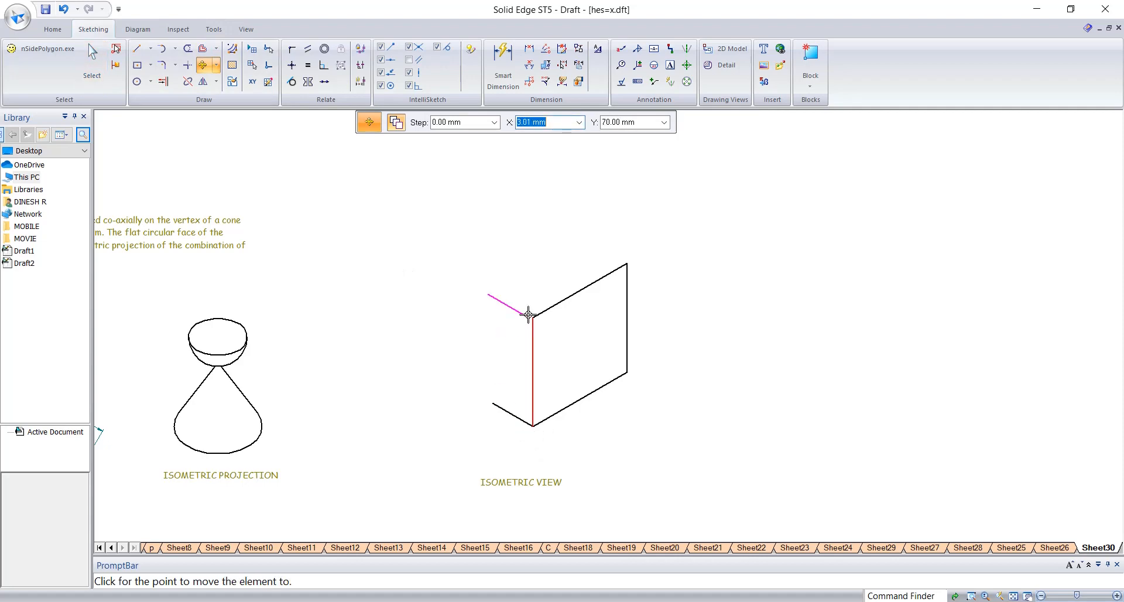
{"action": "left_click", "coordinate": [627, 264]}
{"action": "key", "text": "Escape"}
Copy the square face's upper sloping edge and near vertical edge to the depth lines' rear ends, completing the block.
{"action": "left_click", "coordinate": [581, 290]}
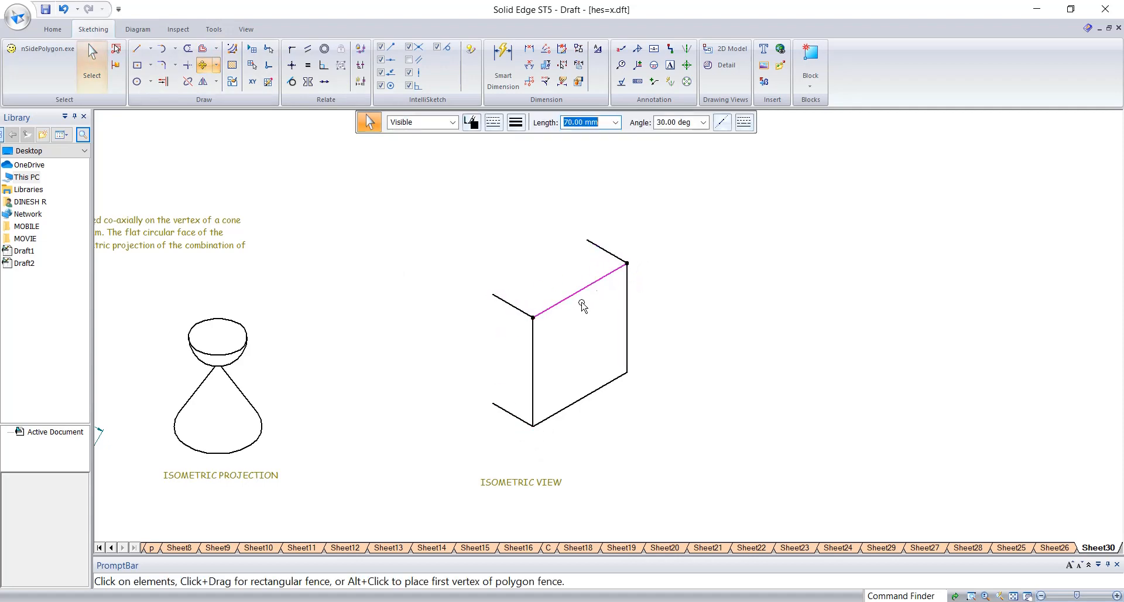
{"action": "left_click", "coordinate": [532, 375], "text": "ctrl"}
{"action": "left_click", "coordinate": [202, 65]}
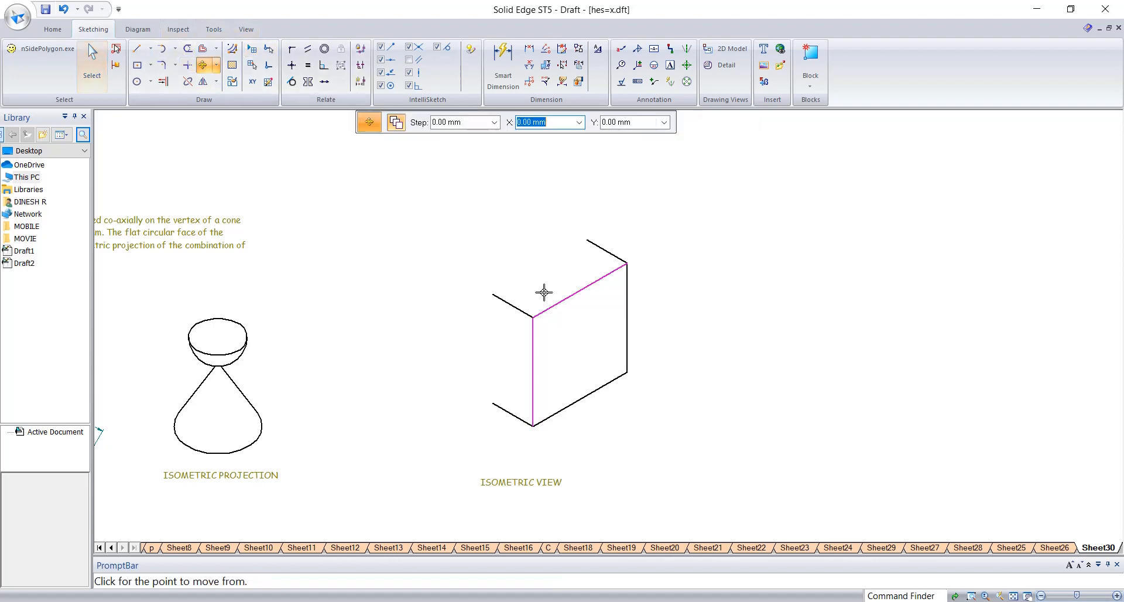
{"action": "left_click", "coordinate": [528, 315]}
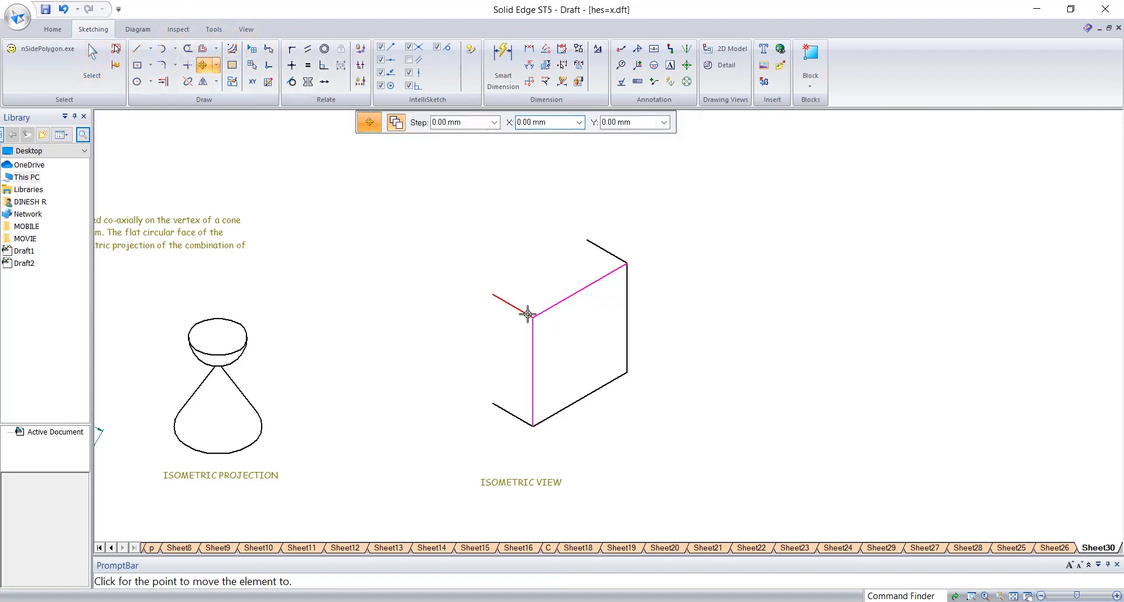
{"action": "left_click", "coordinate": [493, 294]}
{"action": "key", "text": "Escape"}
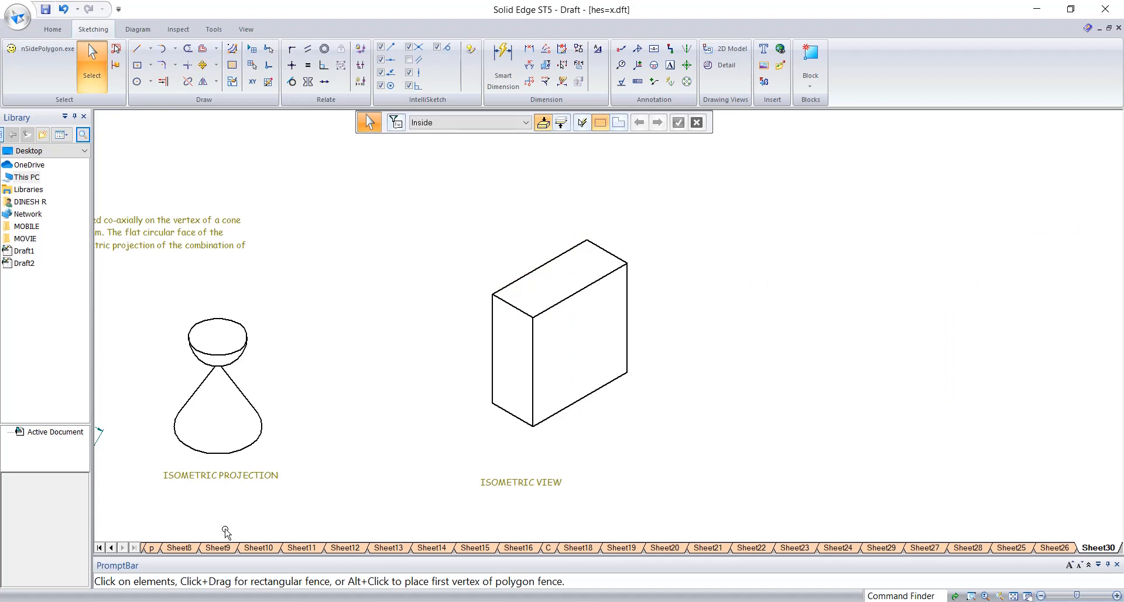
Recheck problem 5.12 in Adobe Reader Touch, then place the right-hand vertical-plane isometric circle with its rhombus in the empty area right of the block.
{"action": "key", "text": "alt+Tab"}
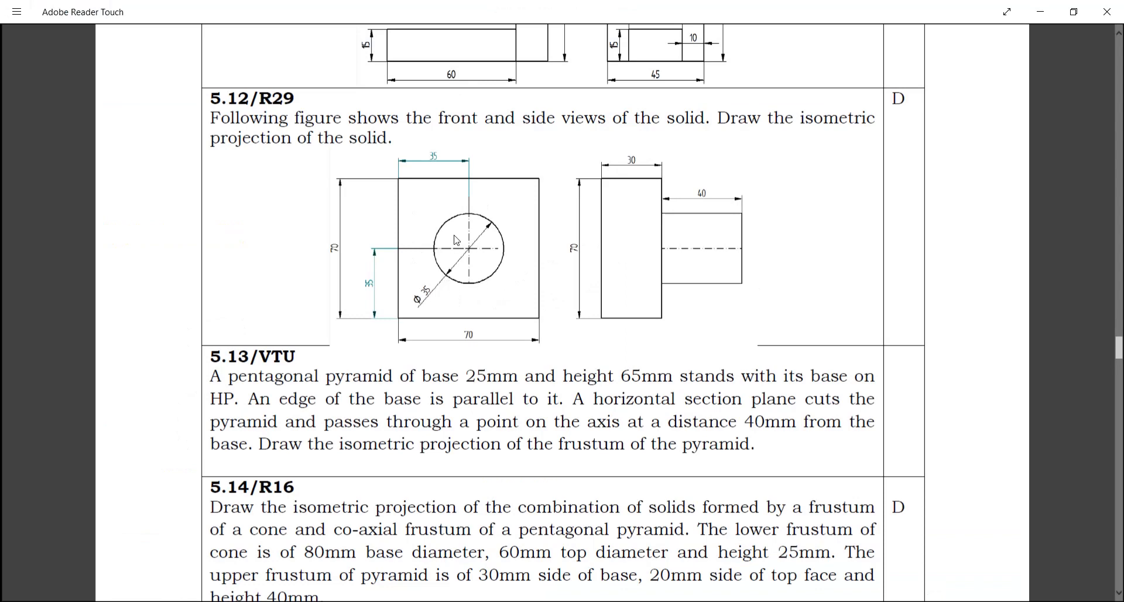
{"action": "left_click", "coordinate": [1040, 12]}
{"action": "scroll", "coordinate": [362, 372], "scroll_direction": "up", "scroll_amount": 1}
{"action": "scroll", "coordinate": [363, 372], "scroll_direction": "down", "scroll_amount": 1}
{"action": "middle_click_drag", "start_coordinate": [375, 372], "coordinate": [666, 360]}
{"action": "scroll", "coordinate": [942, 356], "scroll_direction": "up", "scroll_amount": 1}
{"action": "scroll", "coordinate": [830, 362], "scroll_direction": "down", "scroll_amount": 4}
{"action": "scroll", "coordinate": [177, 325], "scroll_direction": "down", "scroll_amount": 2}
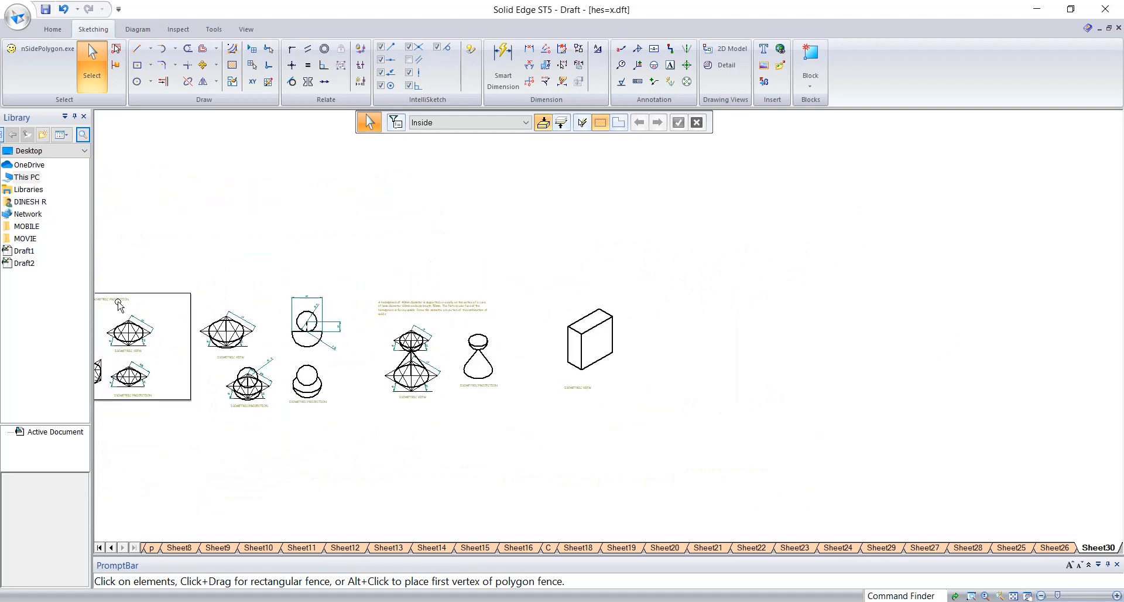
{"action": "middle_click_drag", "start_coordinate": [149, 337], "coordinate": [415, 324]}
{"action": "scroll", "coordinate": [355, 376], "scroll_direction": "up", "scroll_amount": 4}
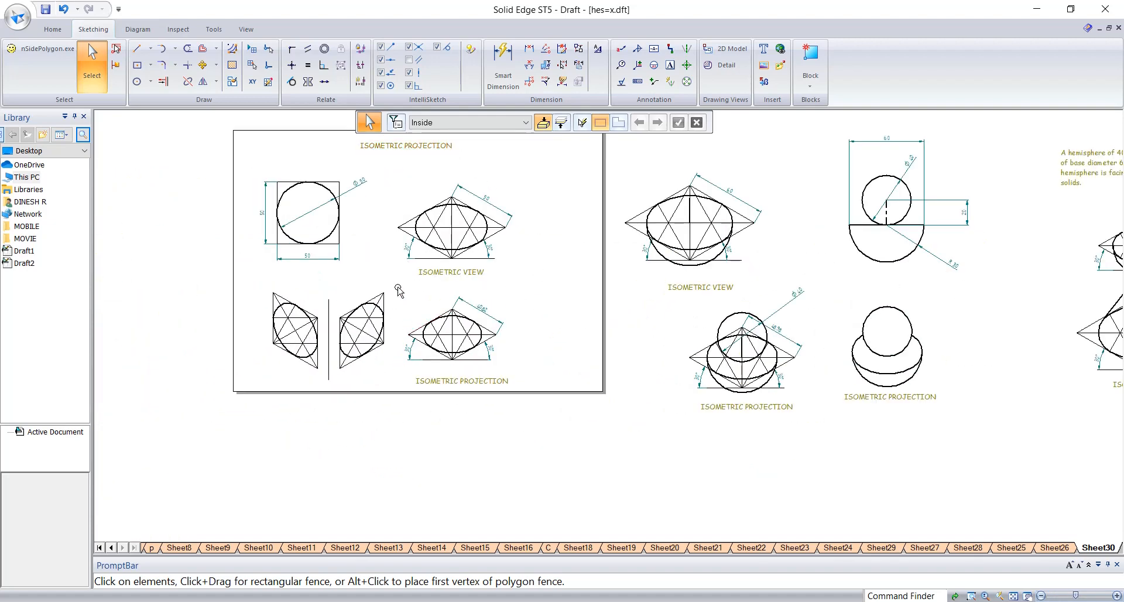
{"action": "left_click", "coordinate": [342, 365]}
{"action": "scroll", "coordinate": [339, 368], "scroll_direction": "down", "scroll_amount": 5}
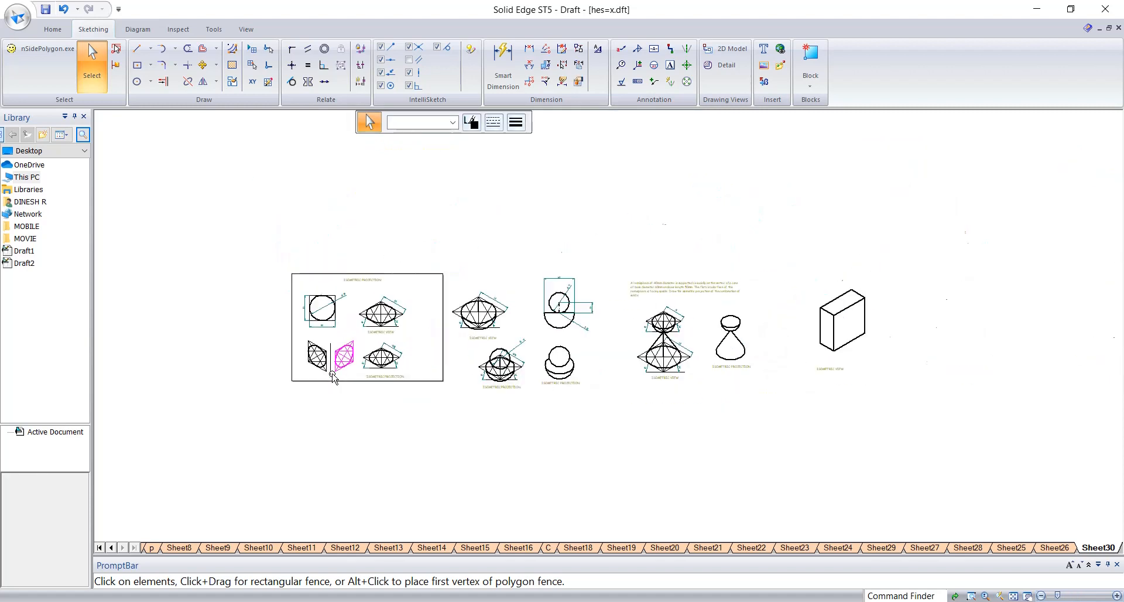
{"action": "left_click_drag", "start_coordinate": [340, 366], "coordinate": [713, 339]}
{"action": "left_click", "coordinate": [773, 366]}
{"action": "scroll", "coordinate": [754, 358], "scroll_direction": "up", "scroll_amount": 3}
{"action": "scroll", "coordinate": [753, 359], "scroll_direction": "up", "scroll_amount": 3}
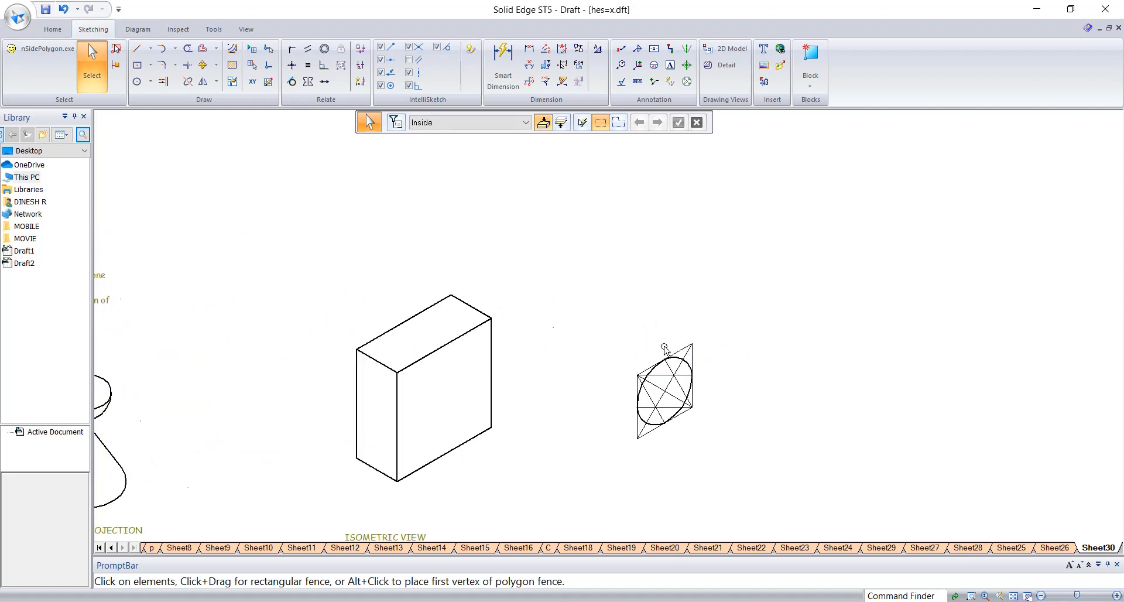
Dimension the upper sloping edge of the rhombus around the isometric circle.
{"action": "left_click", "coordinate": [507, 52]}
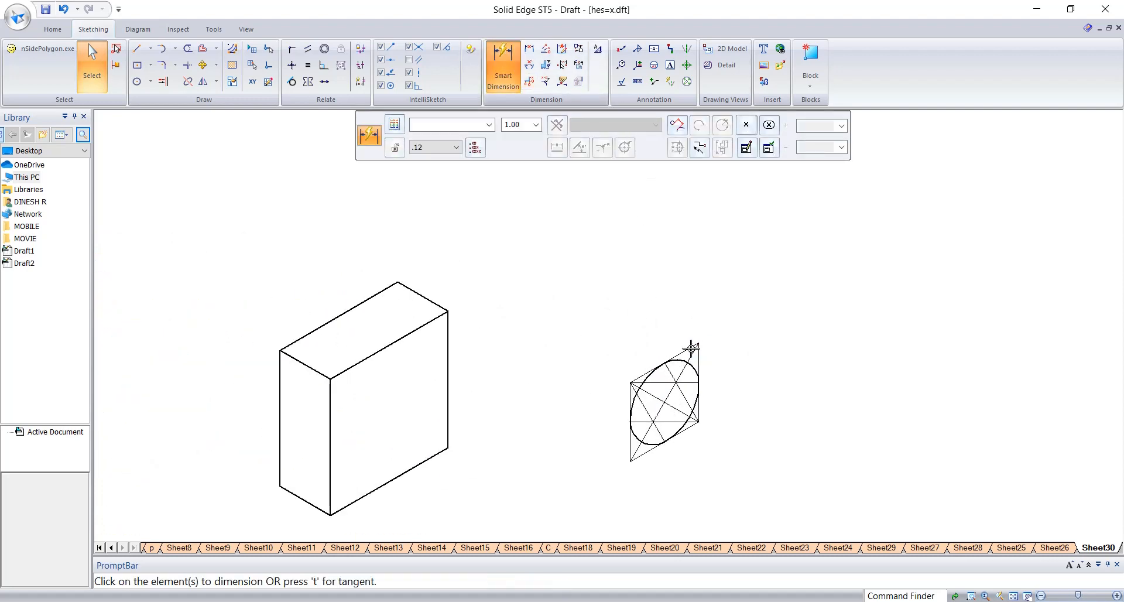
{"action": "left_click", "coordinate": [693, 348]}
{"action": "left_click", "coordinate": [723, 311]}
{"action": "key", "text": "Escape"}
Scale the rhombus, its isometric circle and the dimension by 35/40.82 to give a 35 mm edge.
{"action": "left_click_drag", "start_coordinate": [736, 295], "coordinate": [571, 507]}
{"action": "left_click", "coordinate": [238, 51]}
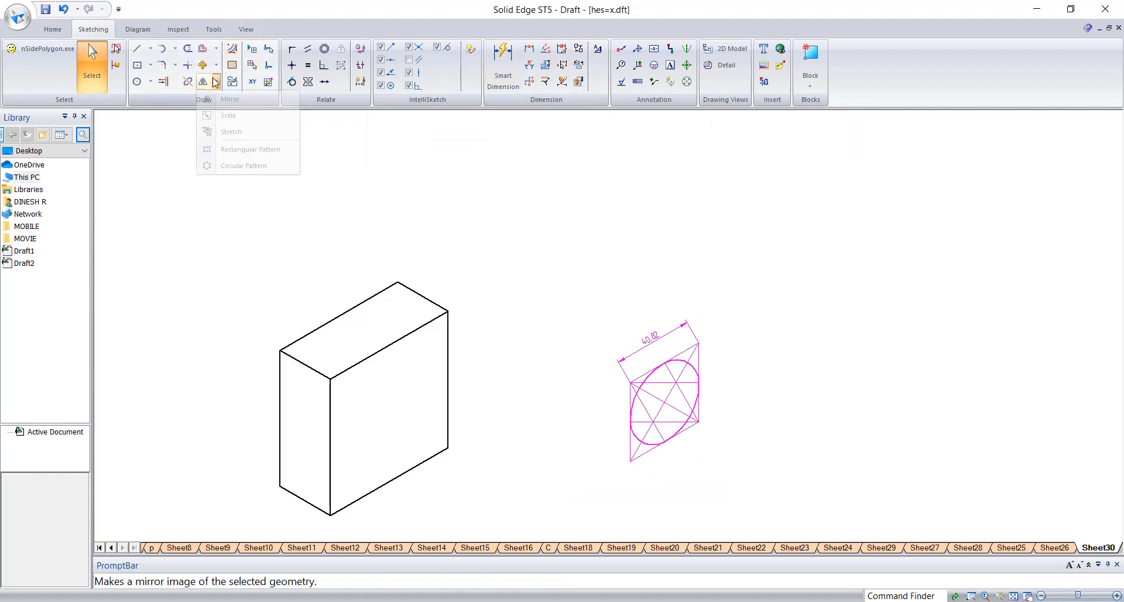
{"action": "left_click", "coordinate": [221, 113]}
{"action": "left_click", "coordinate": [530, 122]}
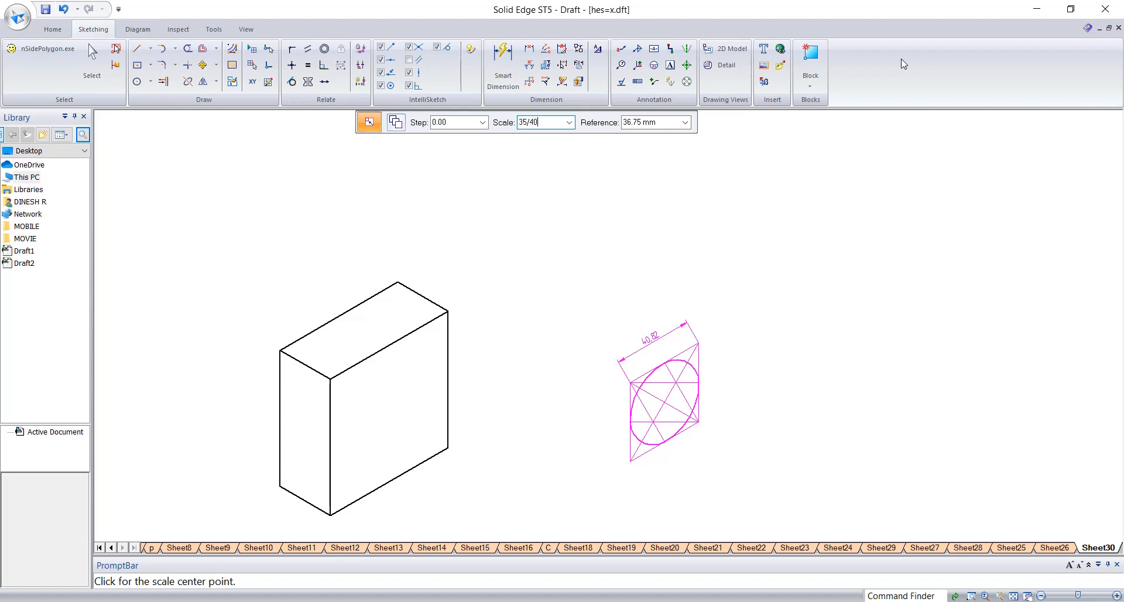
{"action": "type", "text": "35/40.8"}
{"action": "key", "text": "Tab"}
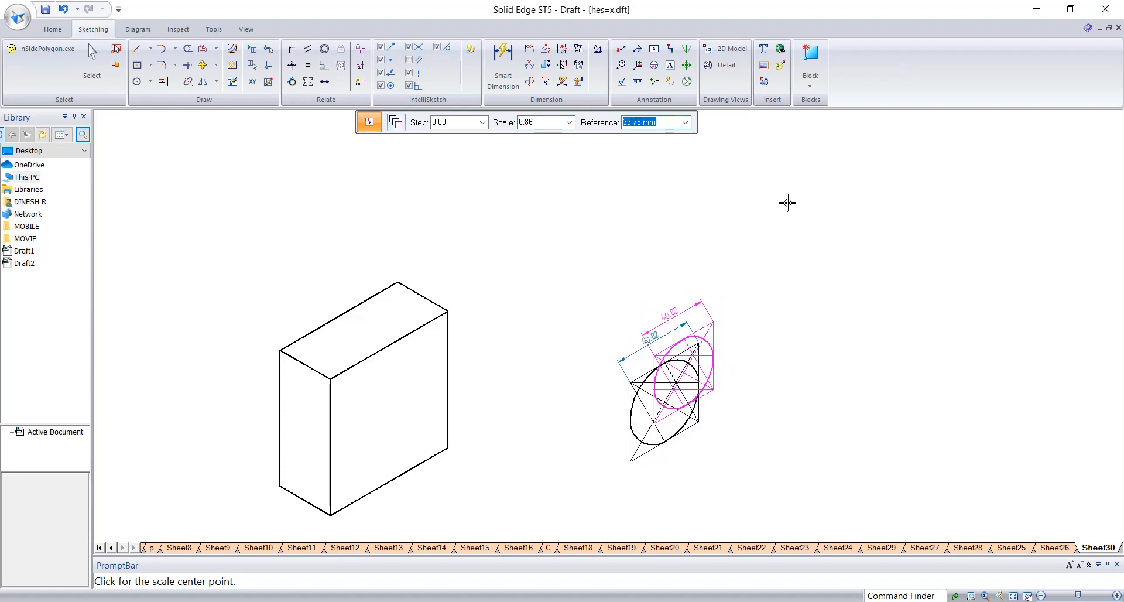
{"action": "left_click", "coordinate": [784, 202]}
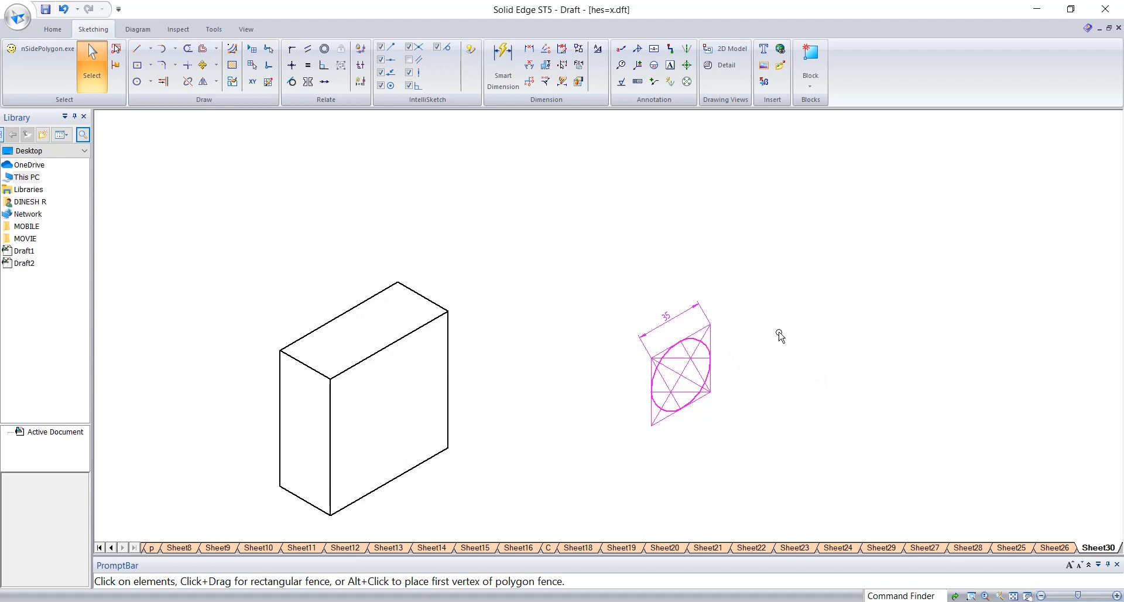
{"action": "left_click", "coordinate": [736, 276]}
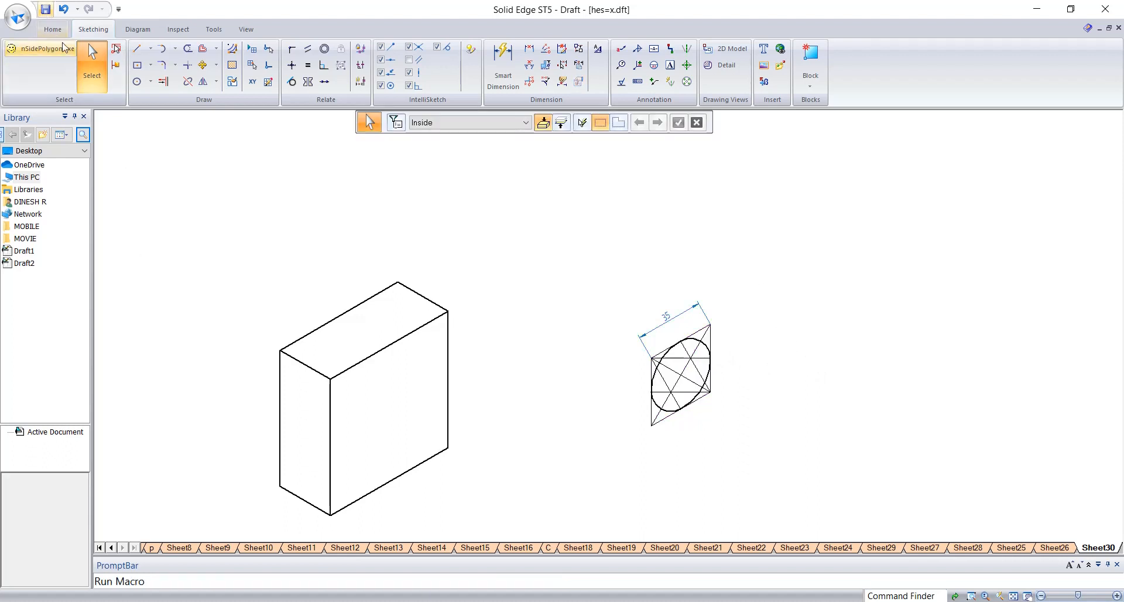
Draw a 70 mm vertical centre line on the block's square face between the midpoints of its sloping edges.
{"action": "left_click", "coordinate": [139, 48]}
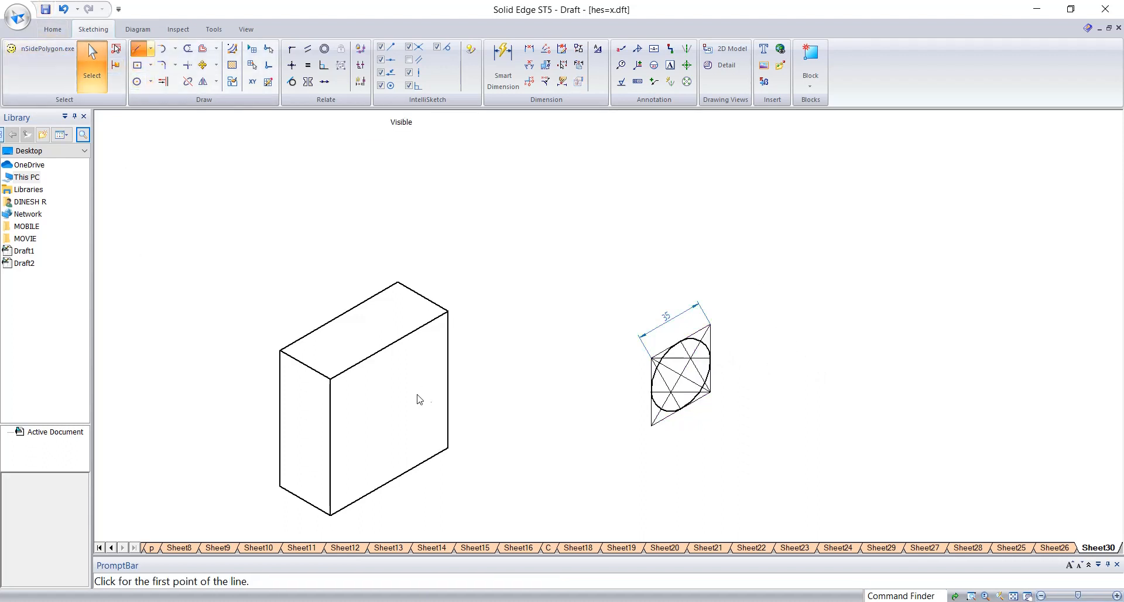
{"action": "left_click", "coordinate": [389, 346]}
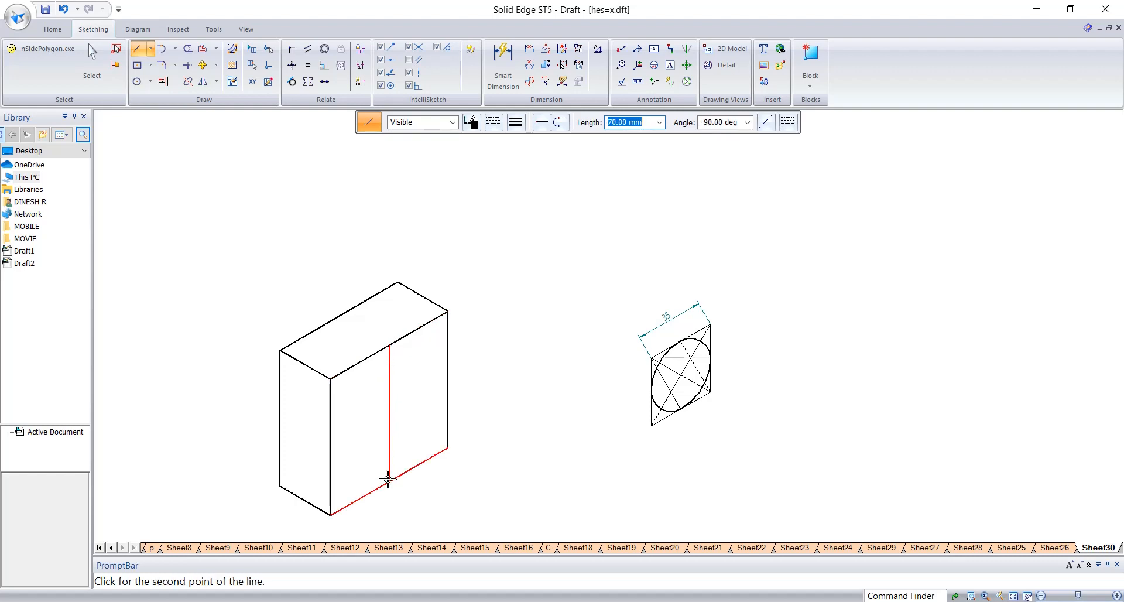
{"action": "left_click", "coordinate": [390, 486]}
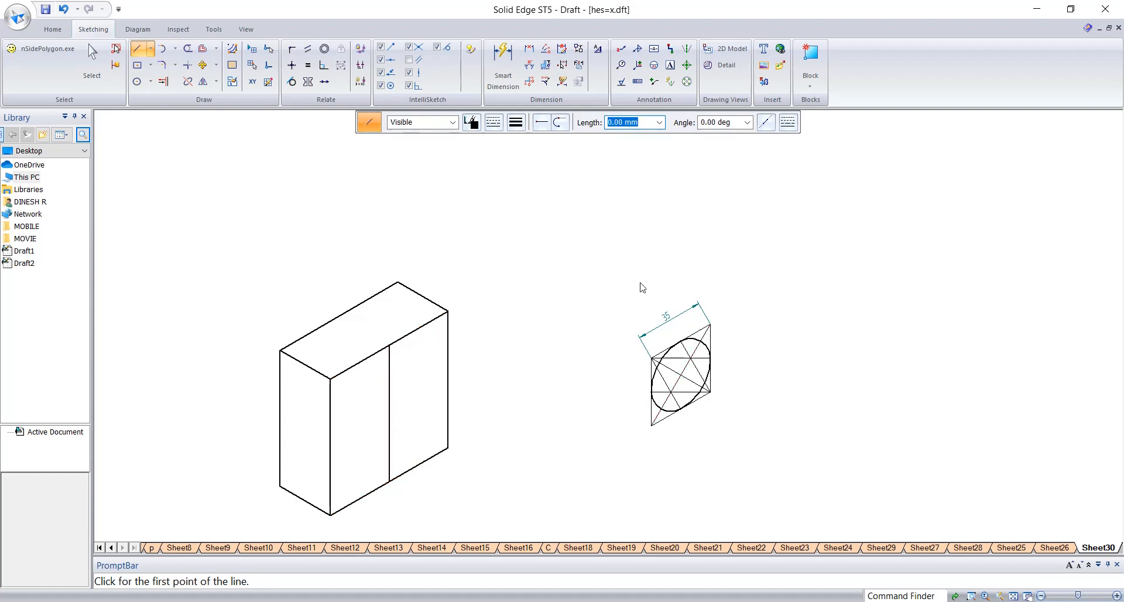
{"action": "key", "text": "Escape"}
Copy the 35 mm isometric circle and its rhombus by the centre onto the midpoint of the square face's vertical centre line.
{"action": "left_click_drag", "start_coordinate": [626, 280], "coordinate": [739, 475]}
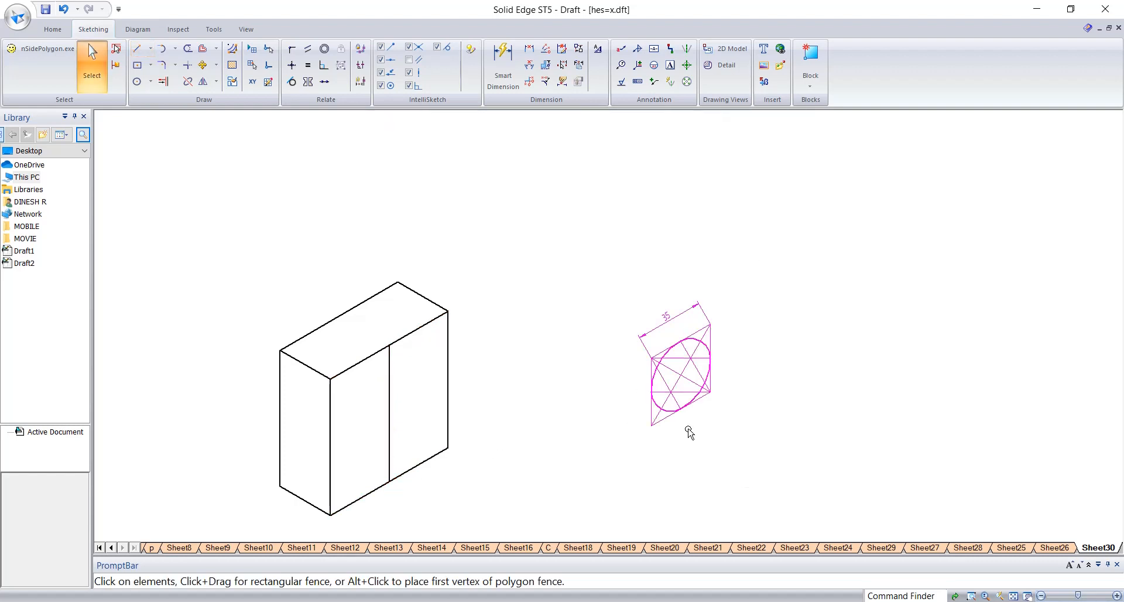
{"action": "left_click", "coordinate": [202, 65]}
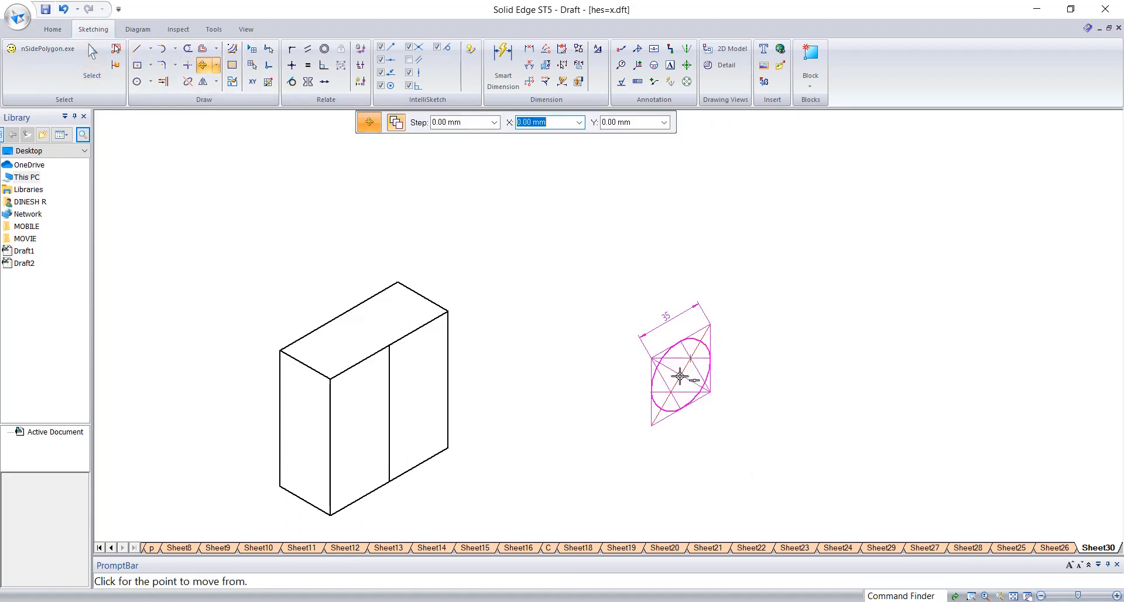
{"action": "left_click", "coordinate": [682, 374]}
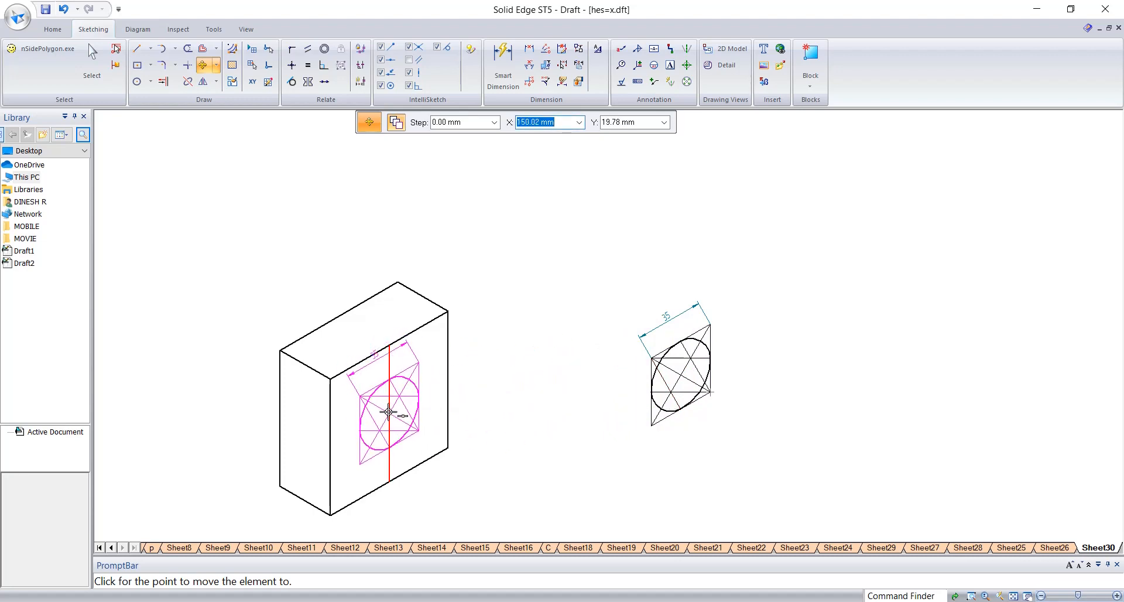
{"action": "left_click", "coordinate": [389, 412]}
{"action": "key", "text": "Escape"}
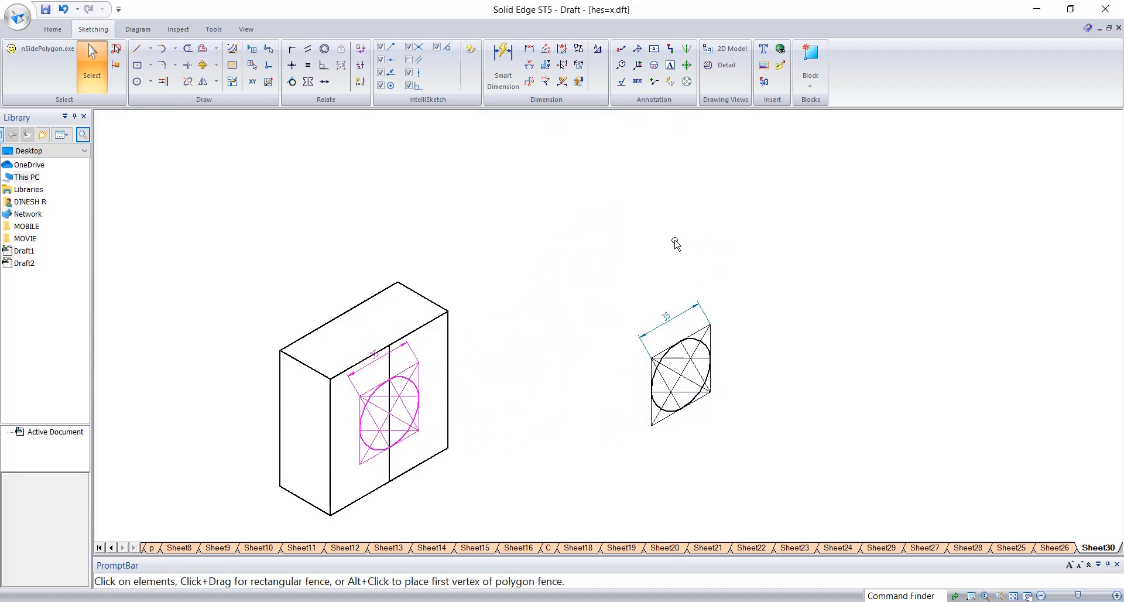
Check the cylinder's length in problem 5.12 and draw a 40 mm axis line at -30° from the circle's centre on the block.
{"action": "scroll", "coordinate": [519, 280], "scroll_direction": "down", "scroll_amount": 1}
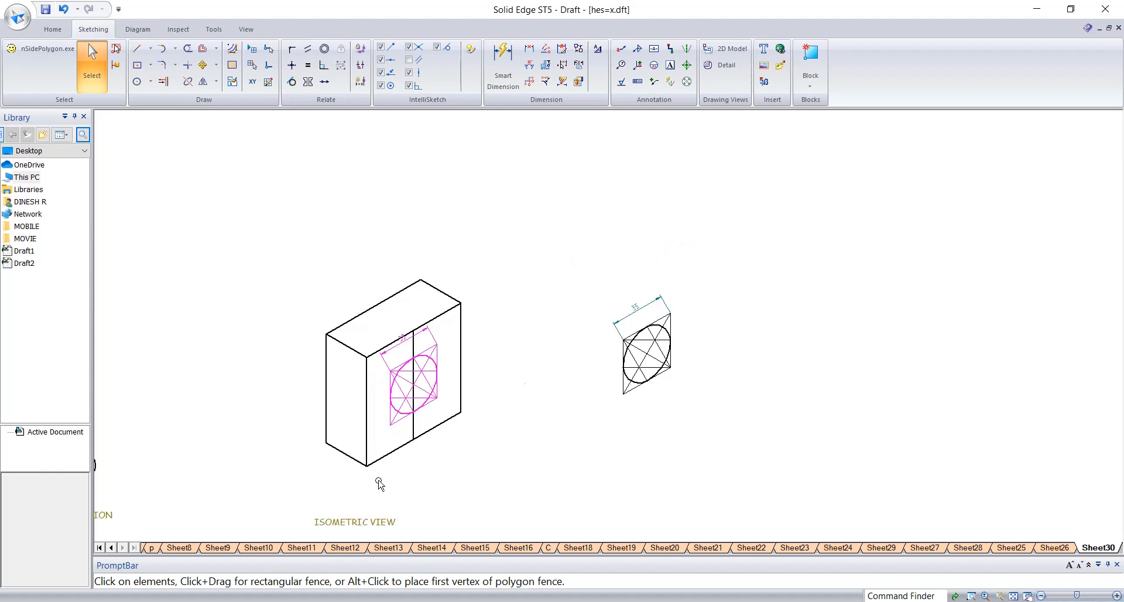
{"action": "key", "text": "alt+Tab"}
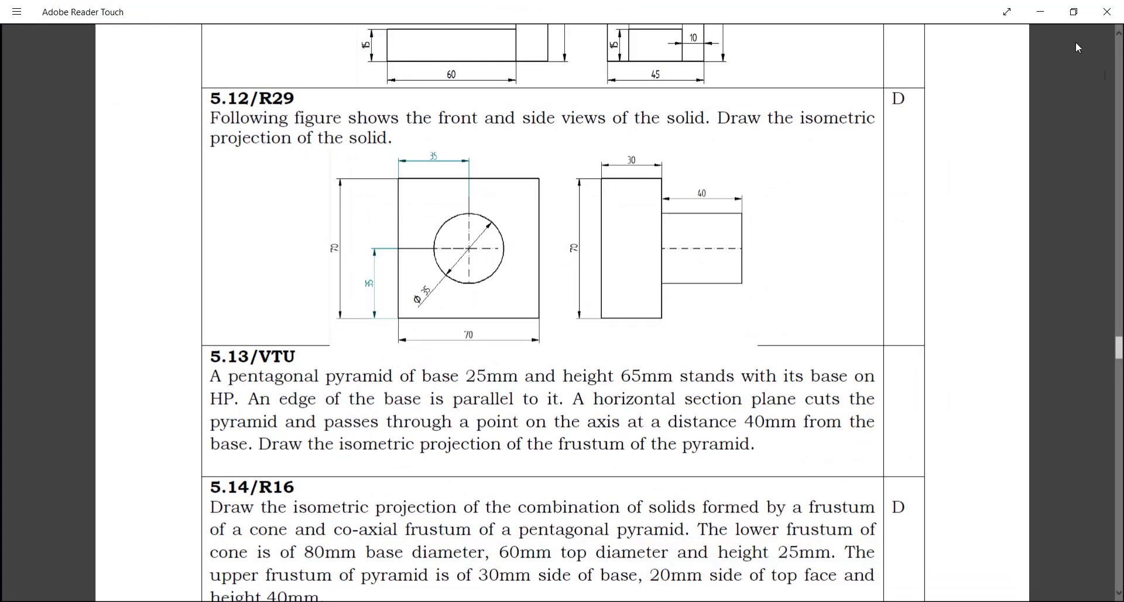
{"action": "left_click", "coordinate": [1040, 11]}
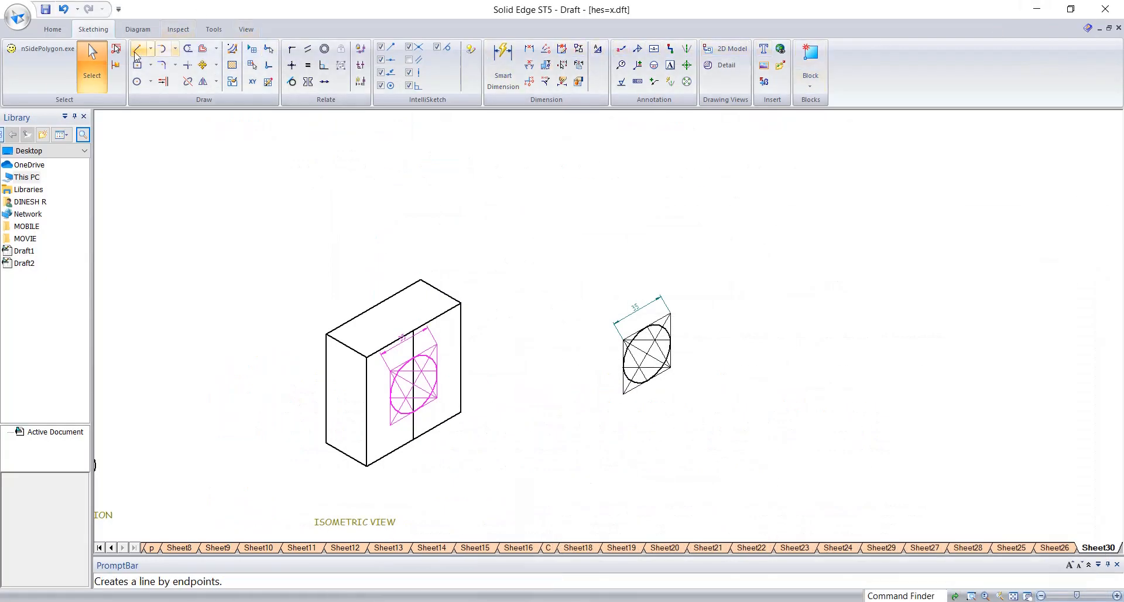
{"action": "left_click", "coordinate": [137, 54]}
{"action": "scroll", "coordinate": [417, 404], "scroll_direction": "up", "scroll_amount": 3}
{"action": "left_click", "coordinate": [410, 367]}
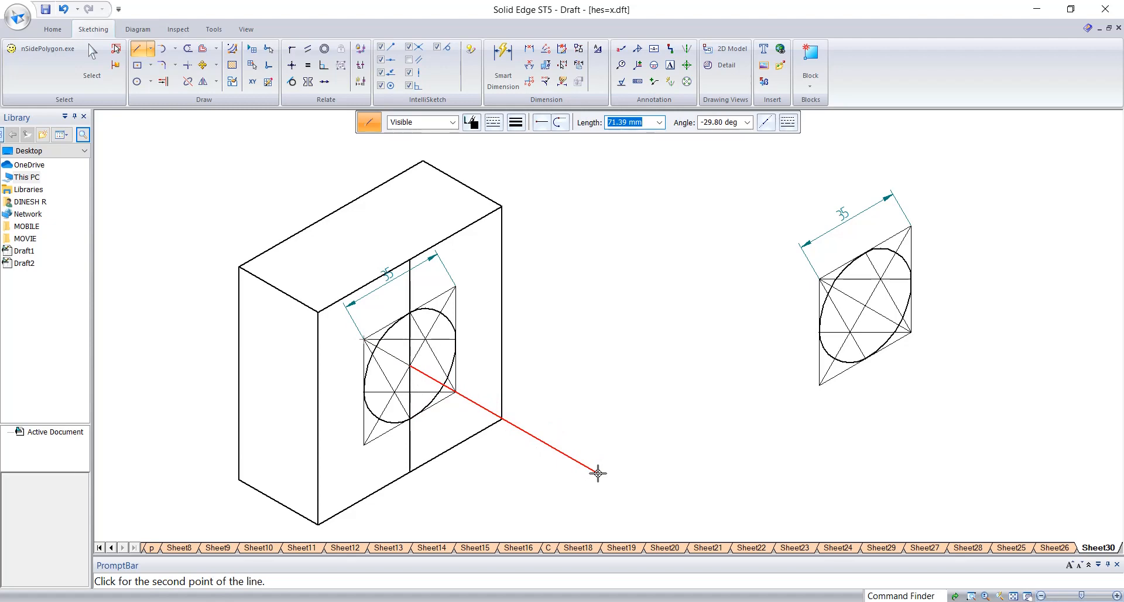
{"action": "type", "text": "40"}
{"action": "key", "text": "Tab"}
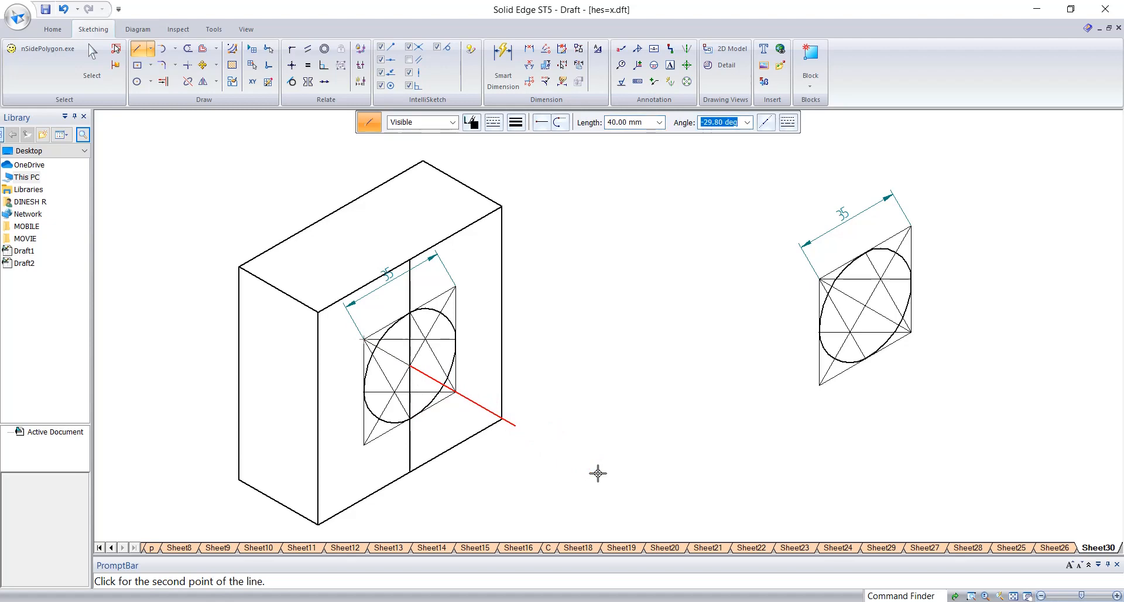
{"action": "type", "text": "-30"}
{"action": "key", "text": "Return"}
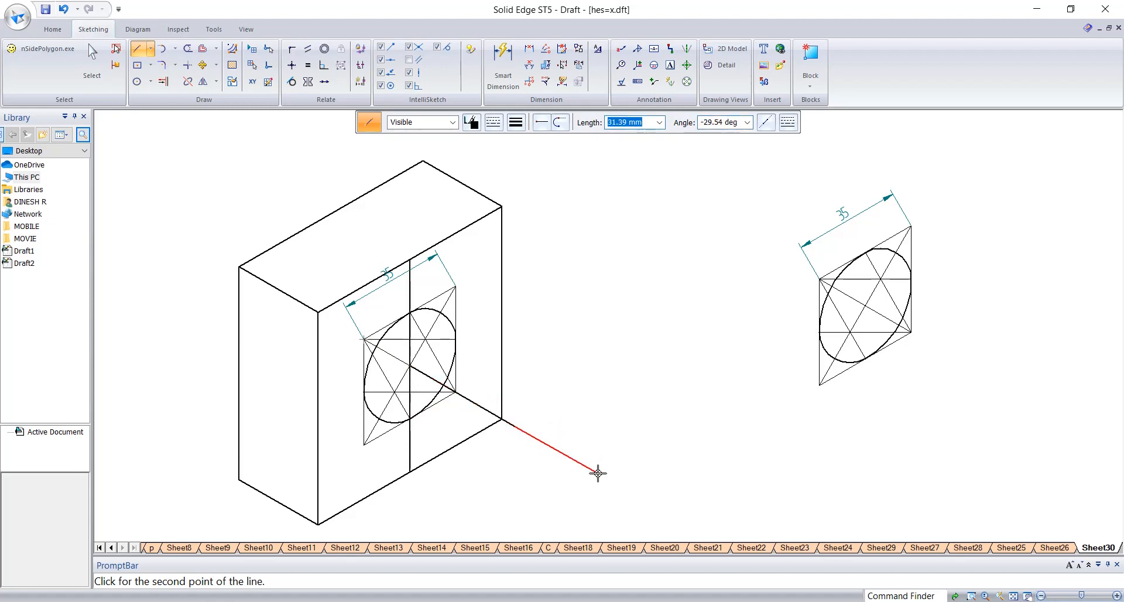
{"action": "key", "text": "Escape"}
{"action": "left_click_drag", "start_coordinate": [987, 434], "coordinate": [456, 168]}
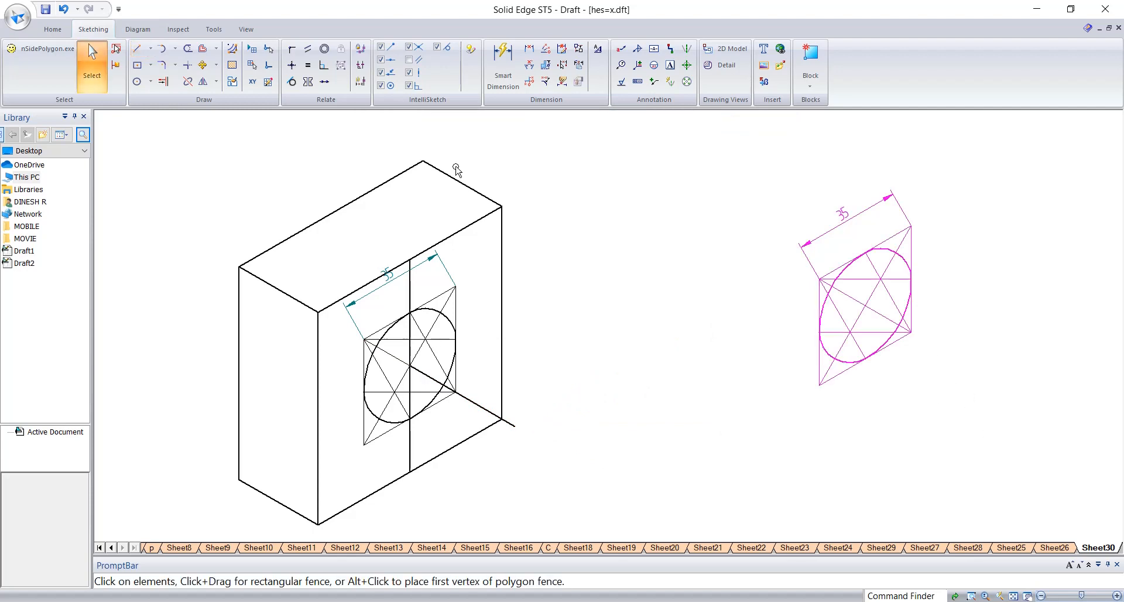
{"action": "left_click", "coordinate": [203, 65]}
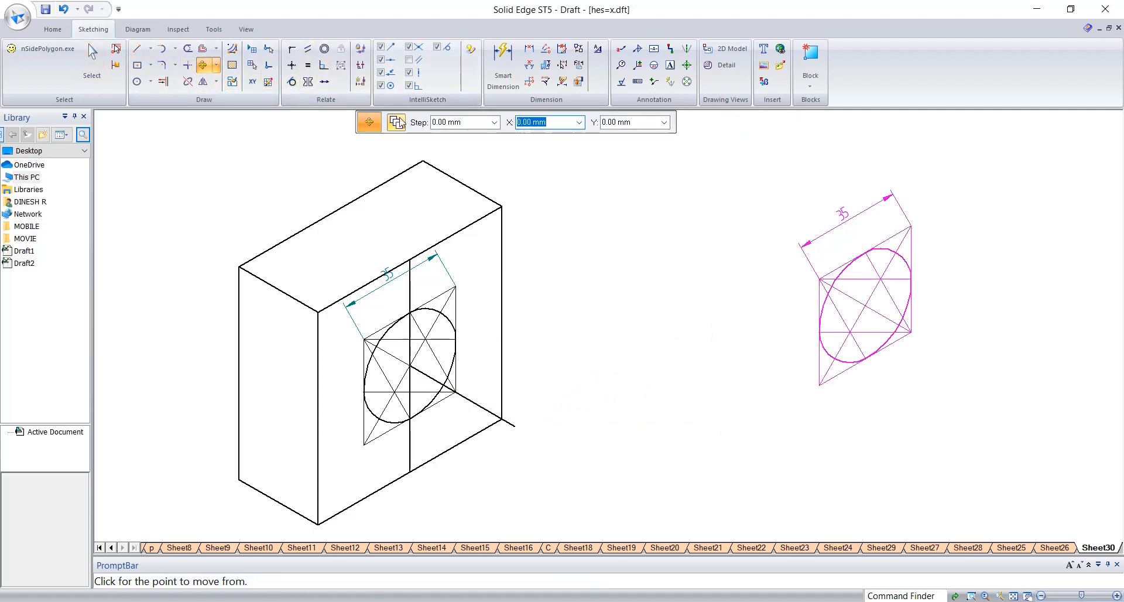
{"action": "left_click", "coordinate": [866, 306]}
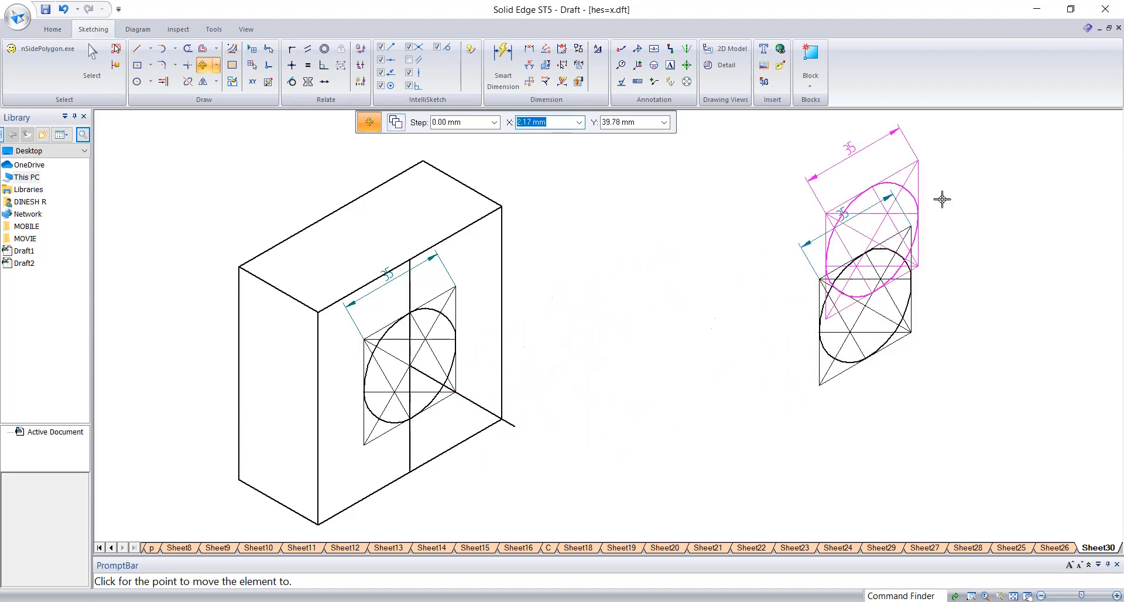
{"action": "key", "text": "Escape"}
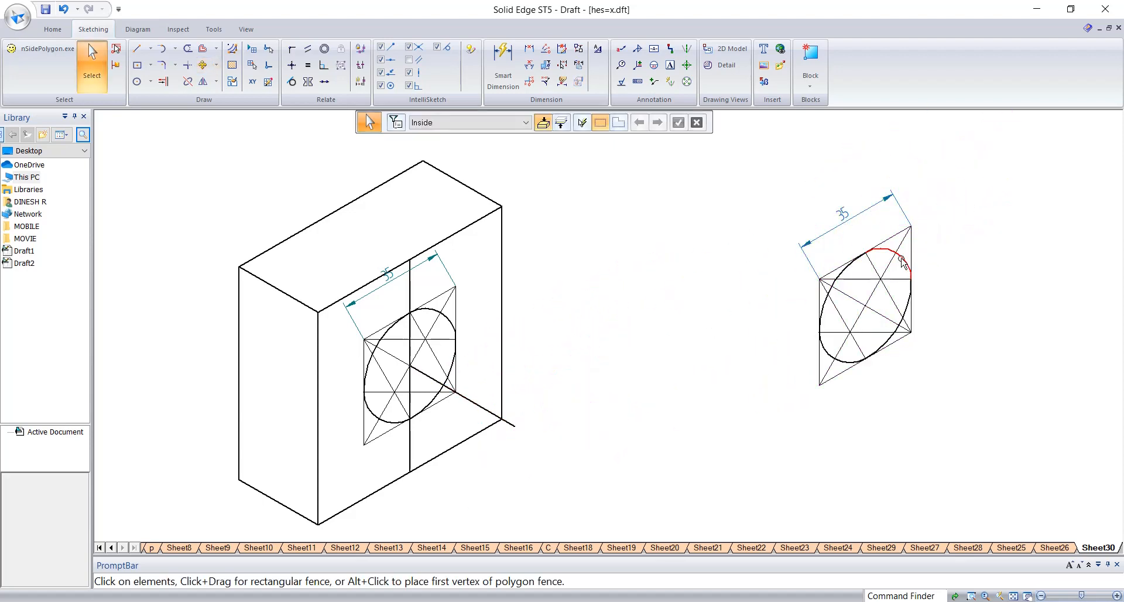
Move the isometric circle from the separate rhombus's centre to the outer end of the 40 mm axis line.
{"action": "left_click", "coordinate": [907, 265]}
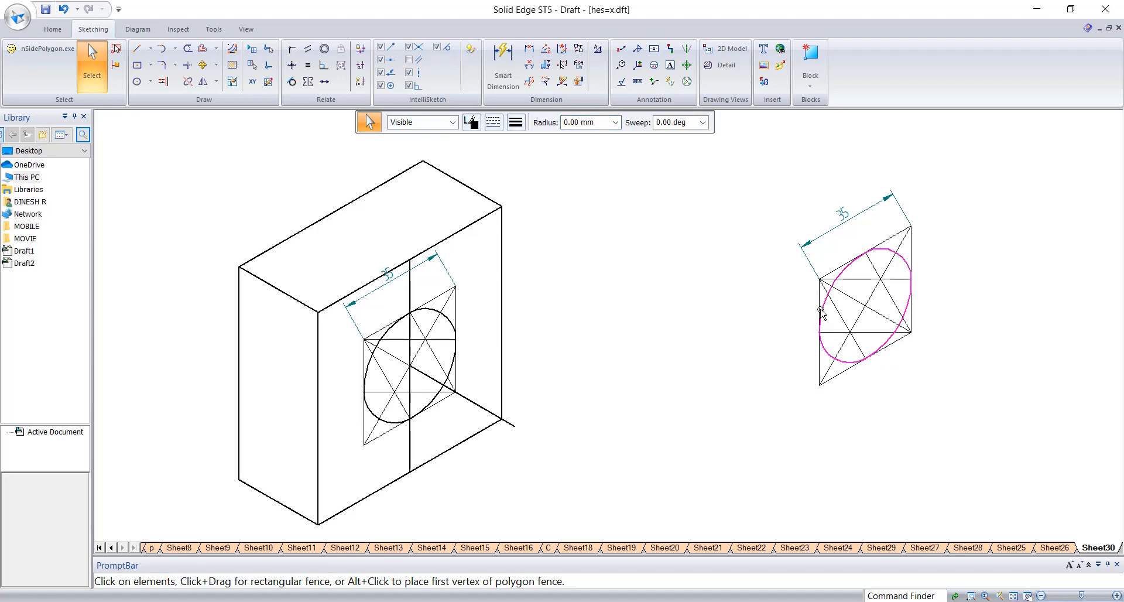
{"action": "left_click", "coordinate": [202, 65]}
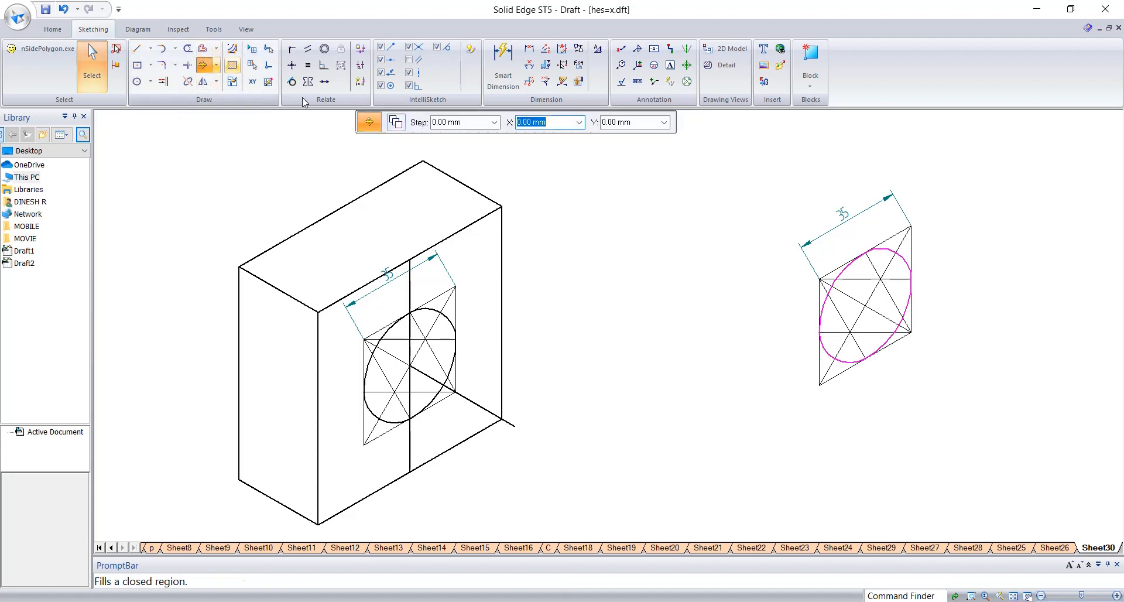
{"action": "left_click", "coordinate": [864, 306]}
{"action": "left_click", "coordinate": [515, 425]}
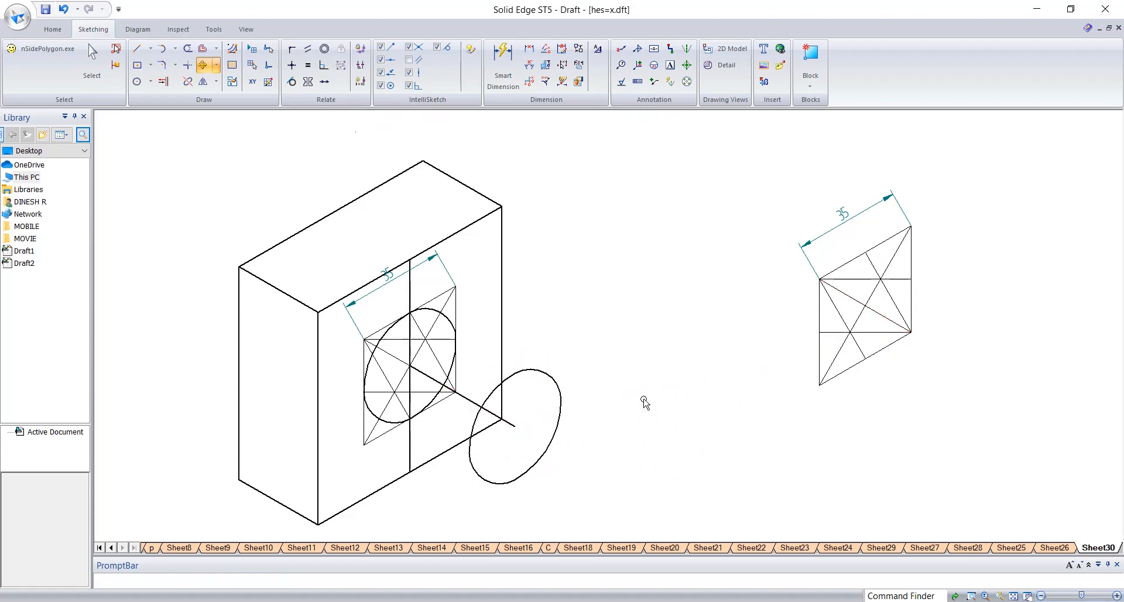
{"action": "key", "text": "Escape"}
{"action": "key", "text": "Escape"}
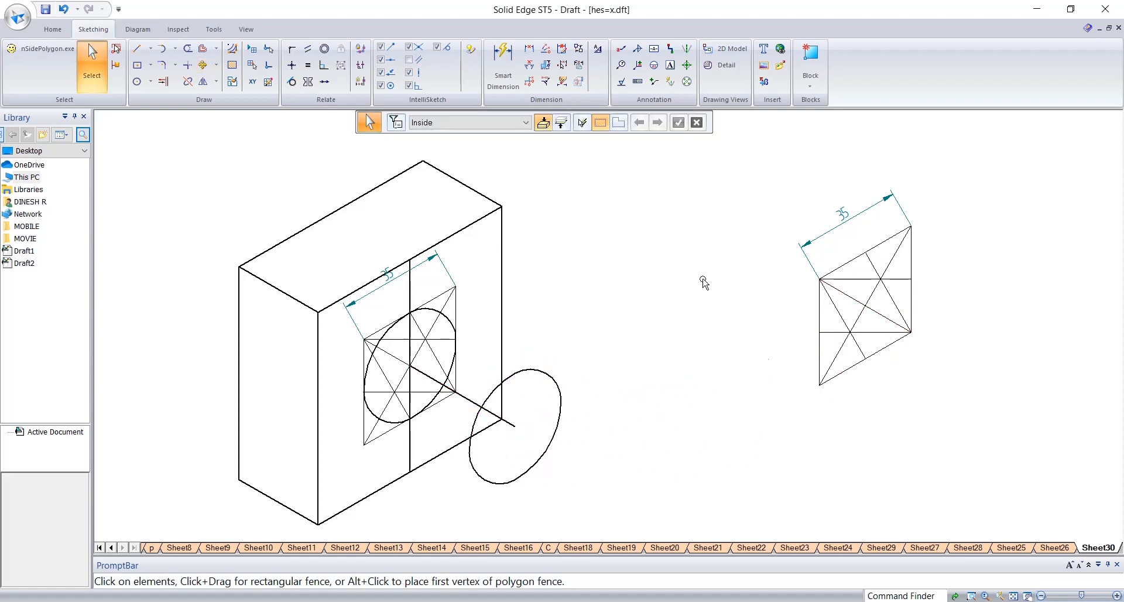
Draw the cylinder's upper and lower side lines joining the isometric circle on the block to the outer circle.
{"action": "left_click", "coordinate": [136, 49]}
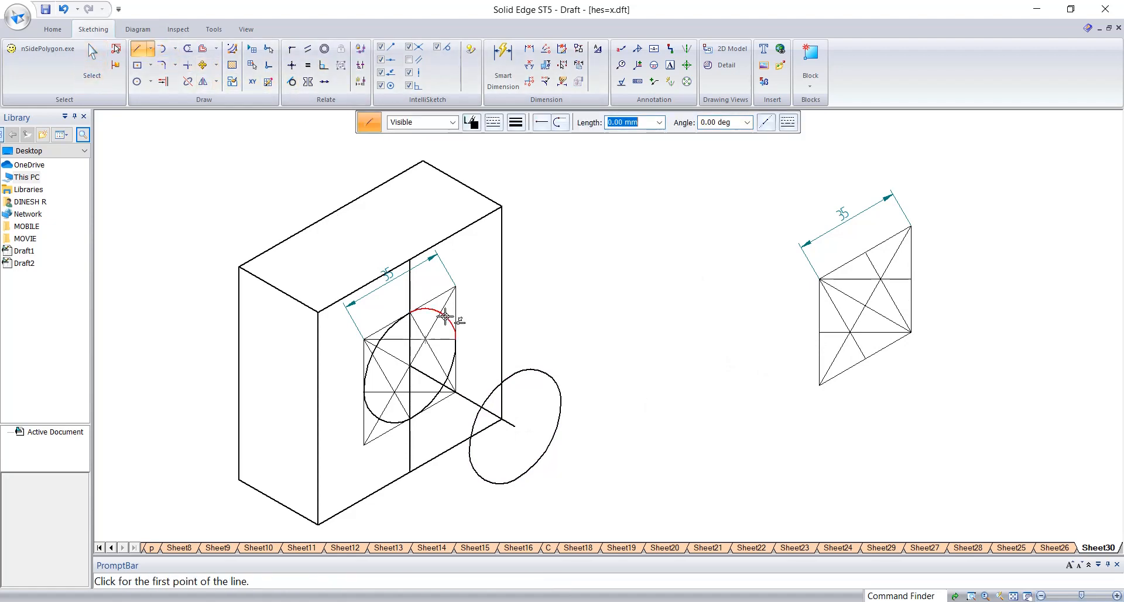
{"action": "left_click", "coordinate": [442, 311]}
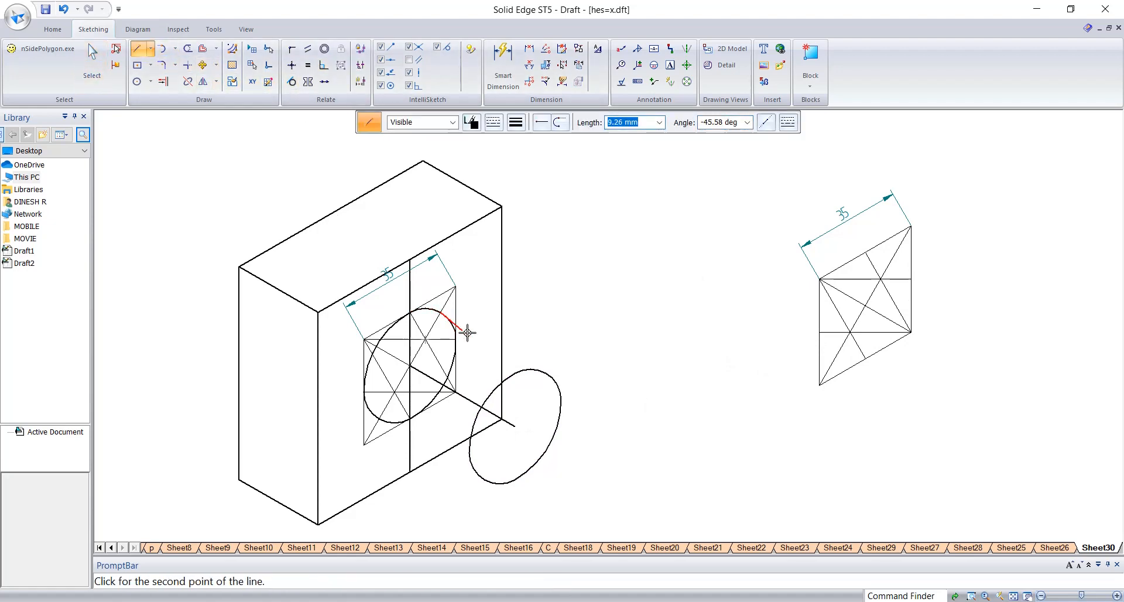
{"action": "left_click", "coordinate": [538, 370]}
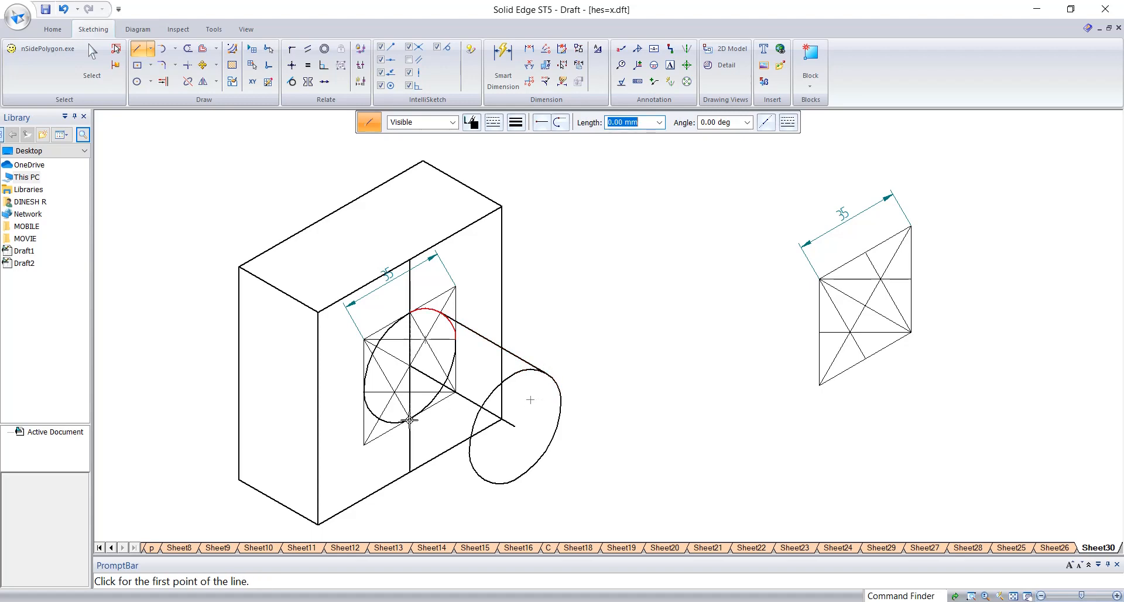
{"action": "left_click", "coordinate": [379, 422]}
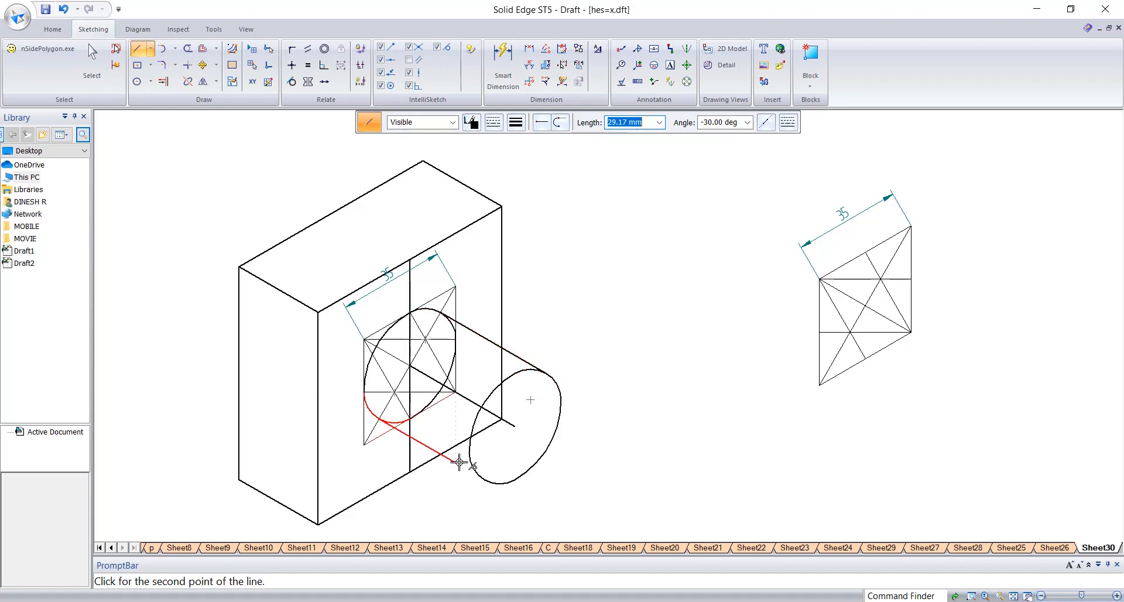
{"action": "left_click", "coordinate": [483, 482]}
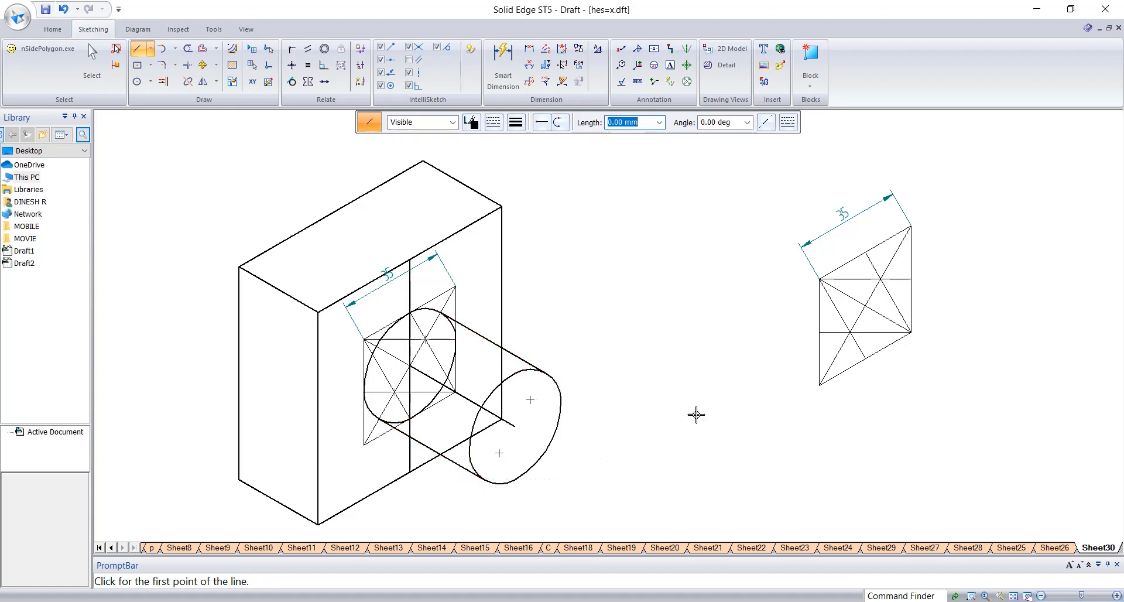
{"action": "key", "text": "Escape"}
Delete the cylinder's upper side line and redraw it between the two isometric circles.
{"action": "left_click", "coordinate": [520, 358]}
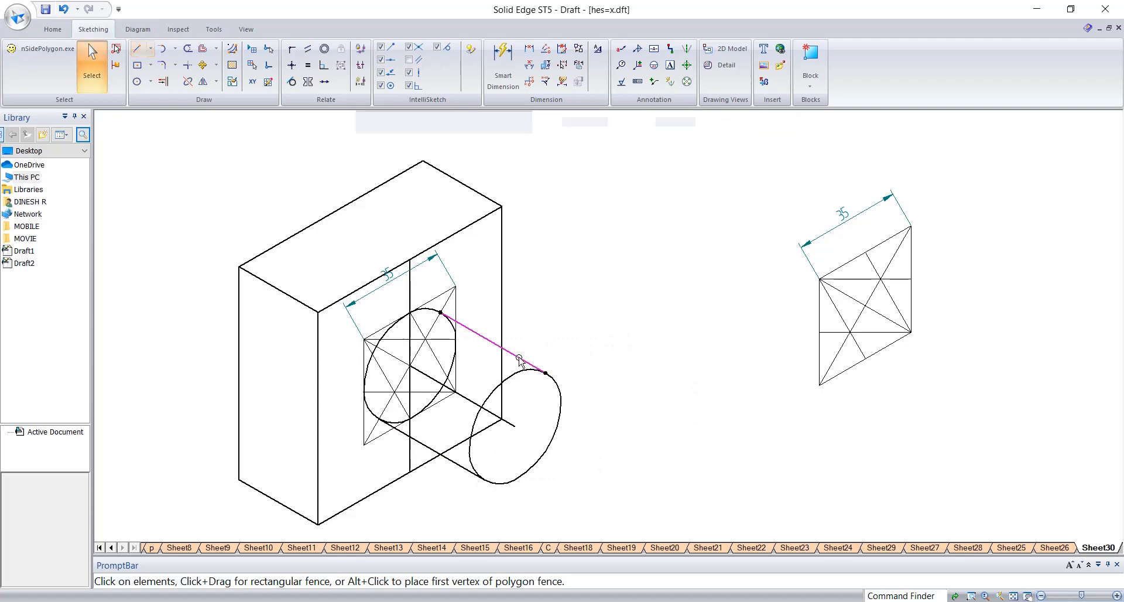
{"action": "left_click", "coordinate": [575, 354]}
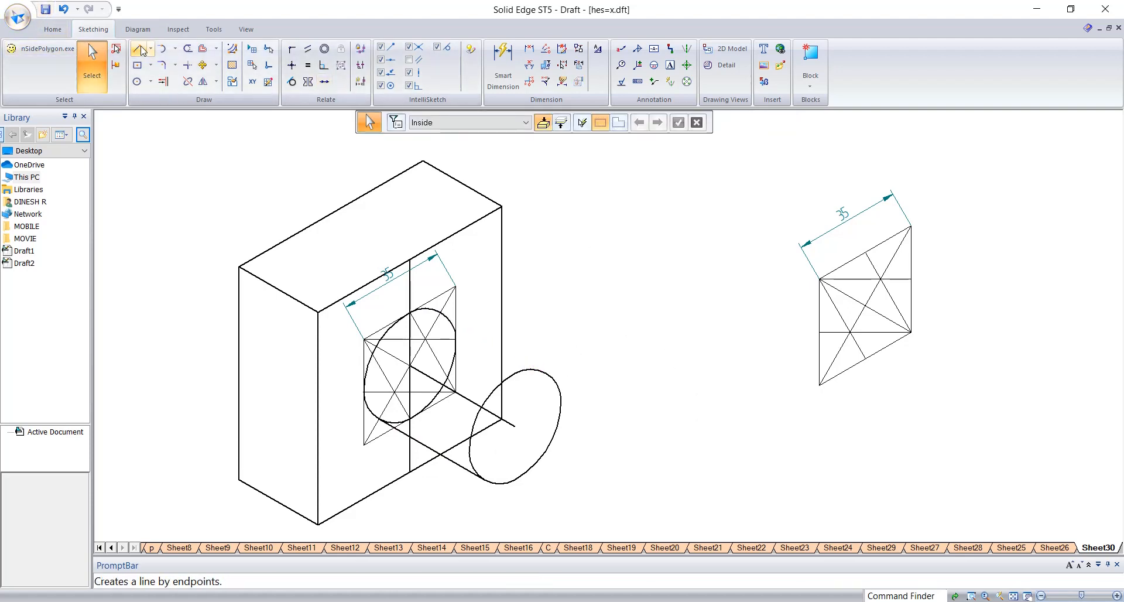
{"action": "left_click", "coordinate": [138, 48]}
{"action": "left_click", "coordinate": [441, 315]}
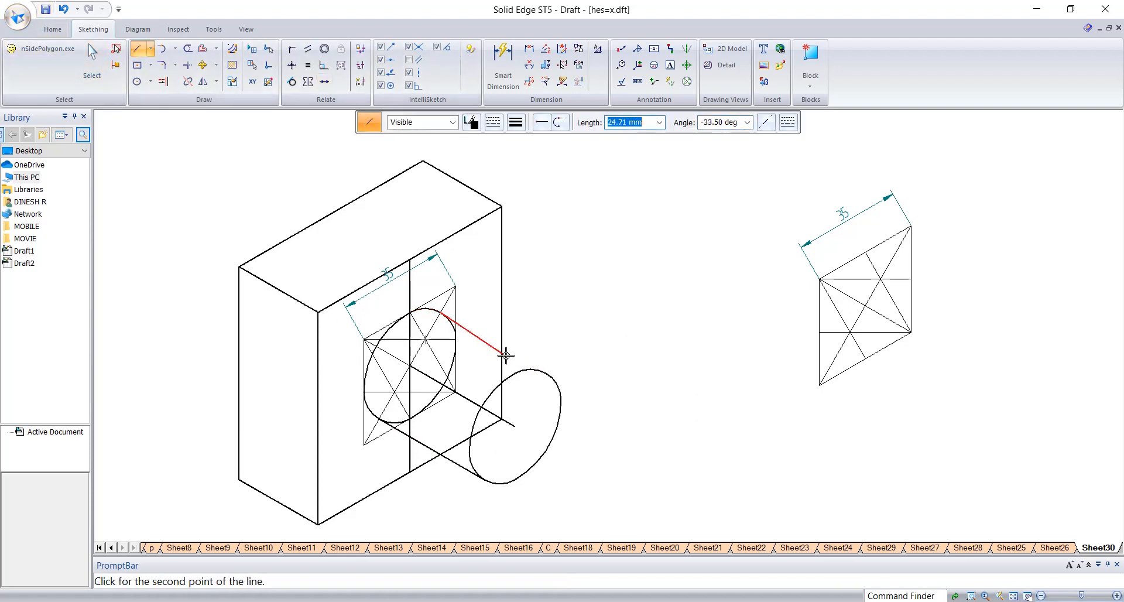
{"action": "left_click", "coordinate": [539, 371]}
{"action": "key", "text": "Escape"}
Draw a horizontal ground line 0.13 mm wide through the block's lowest corner.
{"action": "scroll", "coordinate": [584, 343], "scroll_direction": "down", "scroll_amount": 3}
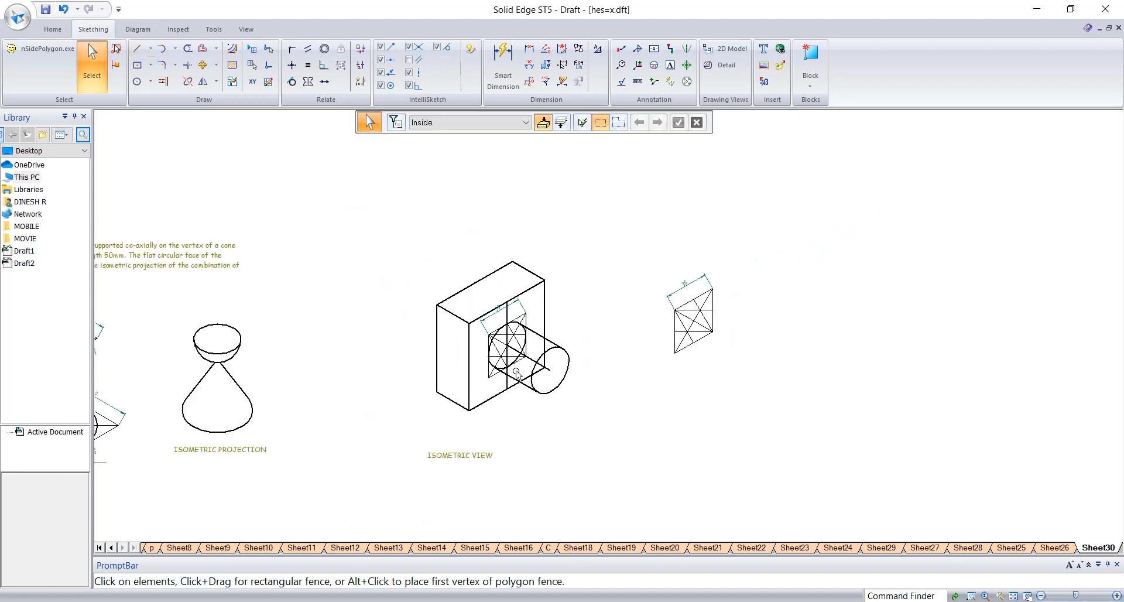
{"action": "left_click", "coordinate": [137, 48]}
{"action": "scroll", "coordinate": [463, 420], "scroll_direction": "up", "scroll_amount": 3}
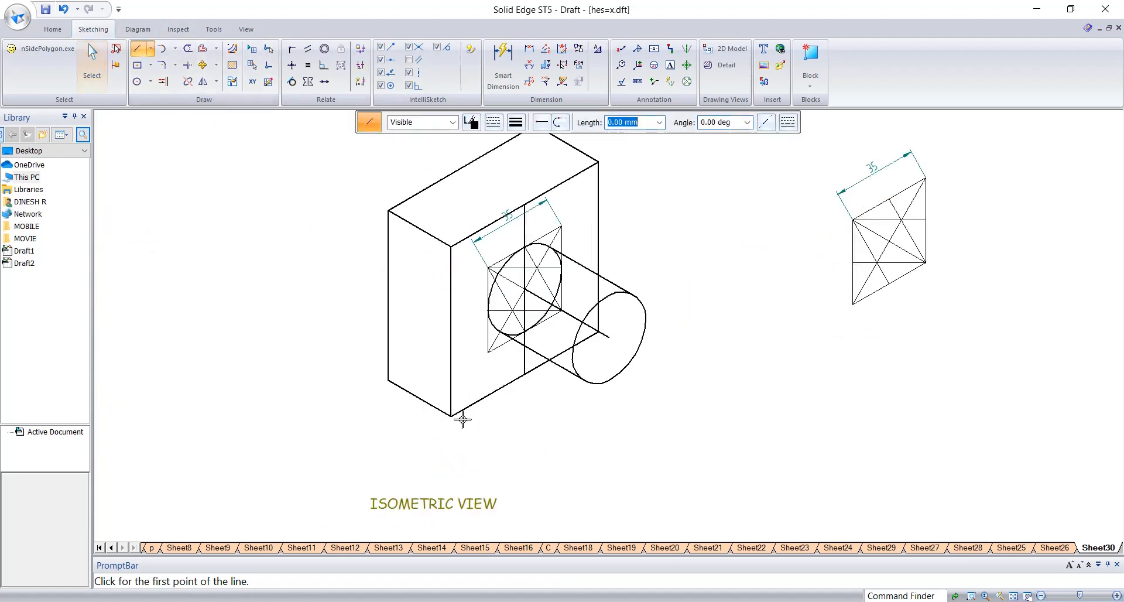
{"action": "left_click", "coordinate": [516, 121]}
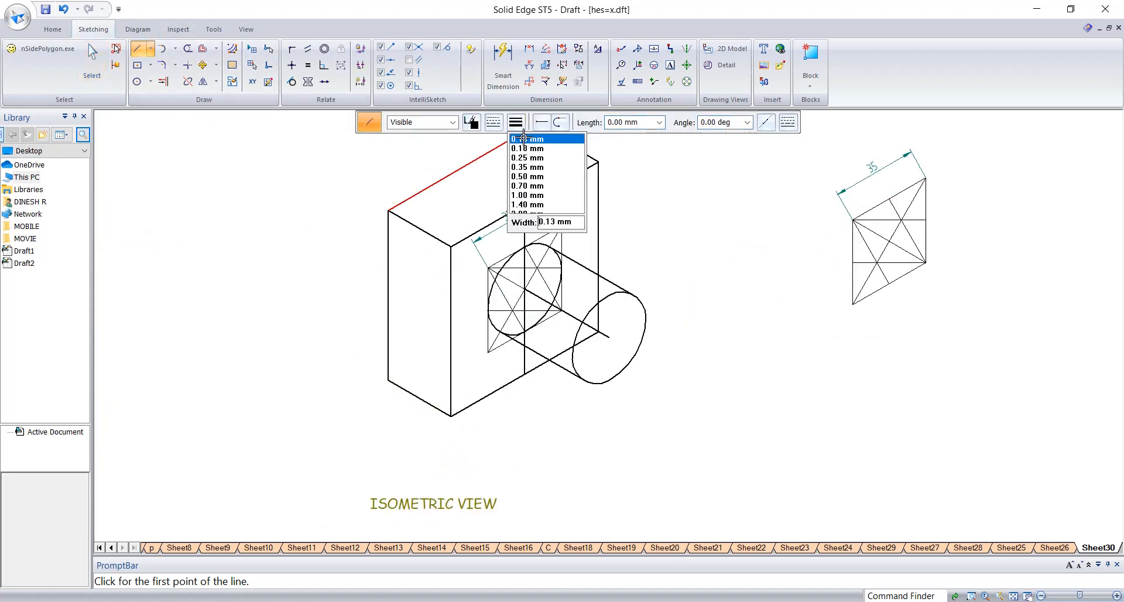
{"action": "left_click", "coordinate": [524, 138]}
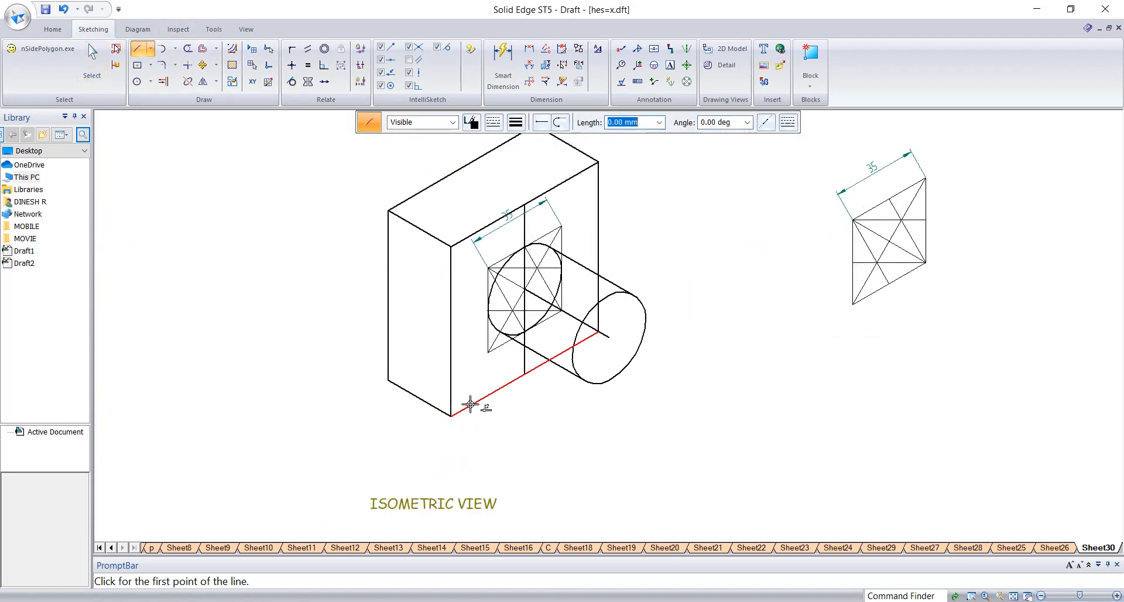
{"action": "left_click", "coordinate": [373, 417]}
{"action": "left_click", "coordinate": [540, 416]}
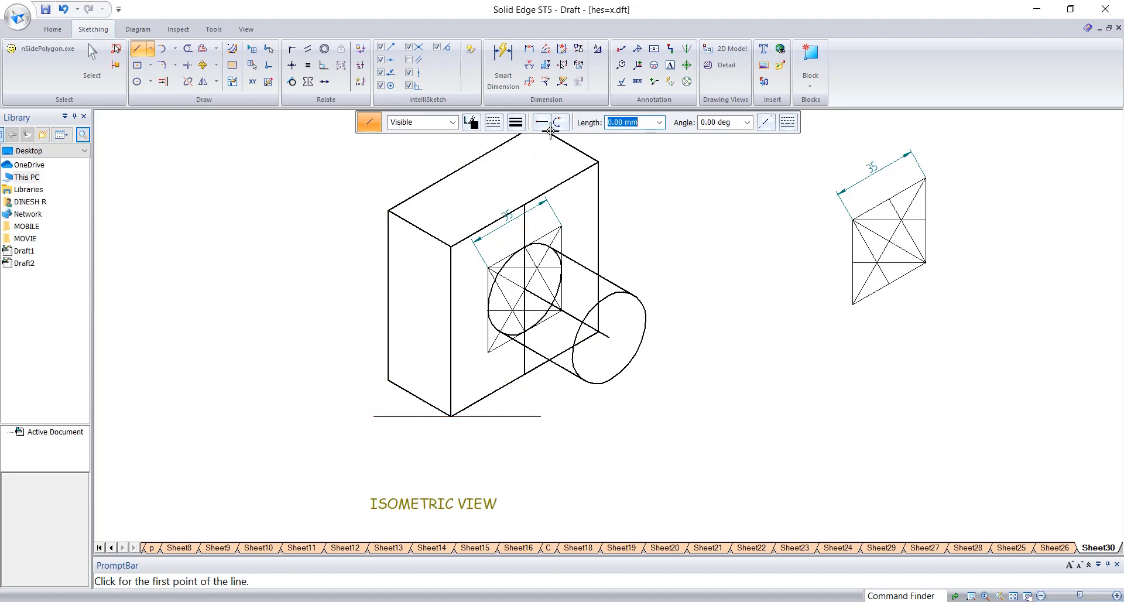
Dimension the angles between the ground line and the block's two bottom edges.
{"action": "left_click", "coordinate": [532, 75]}
{"action": "left_click", "coordinate": [397, 385]}
{"action": "left_click", "coordinate": [394, 416]}
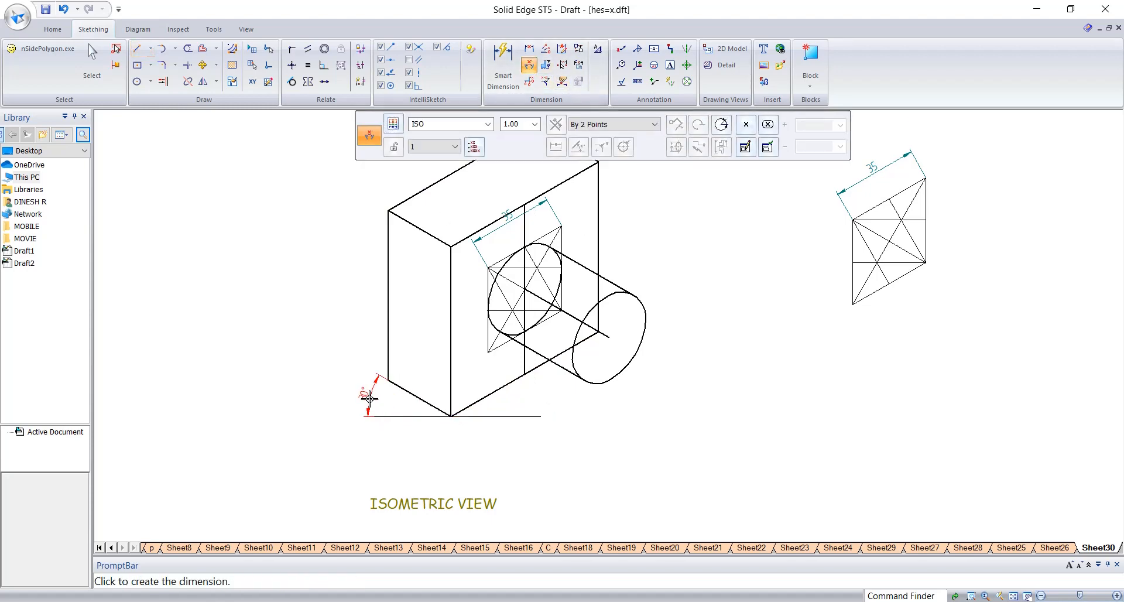
{"action": "left_click", "coordinate": [369, 399]}
{"action": "left_click", "coordinate": [490, 397]}
{"action": "left_click", "coordinate": [502, 415]}
{"action": "left_click", "coordinate": [521, 404]}
{"action": "scroll", "coordinate": [520, 405], "scroll_direction": "down", "scroll_amount": 3}
{"action": "key", "text": "Escape"}
Delete the leftover rhombus construction and its 35 mm dimension beside the isometric view.
{"action": "left_click_drag", "start_coordinate": [656, 254], "coordinate": [865, 449]}
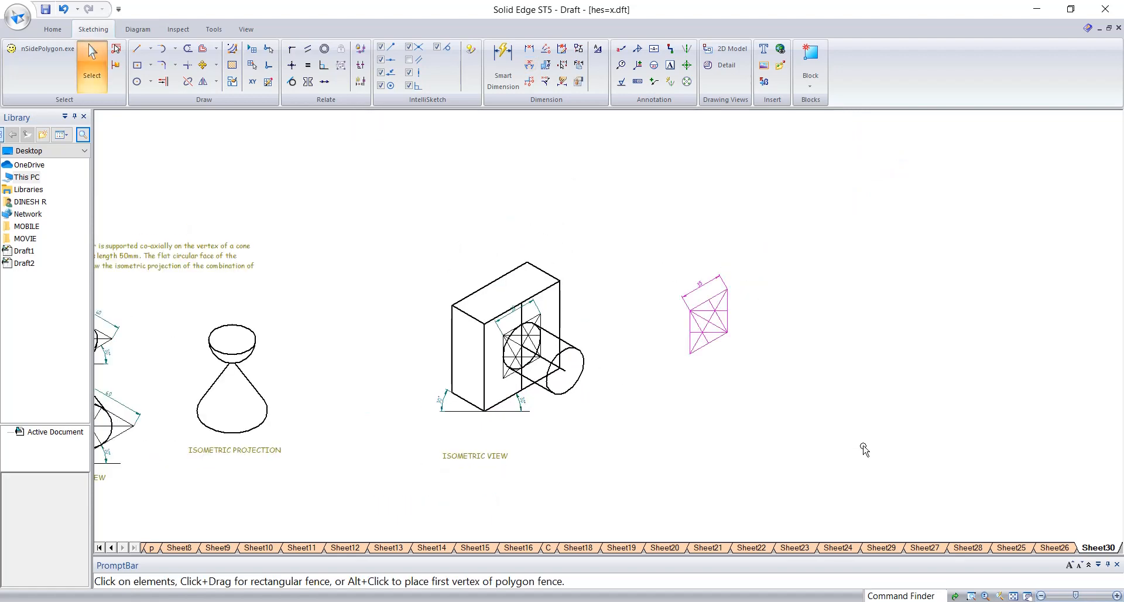
{"action": "key", "text": "Delete"}
{"action": "scroll", "coordinate": [716, 440], "scroll_direction": "up", "scroll_amount": 1}
{"action": "scroll", "coordinate": [704, 421], "scroll_direction": "down", "scroll_amount": 1}
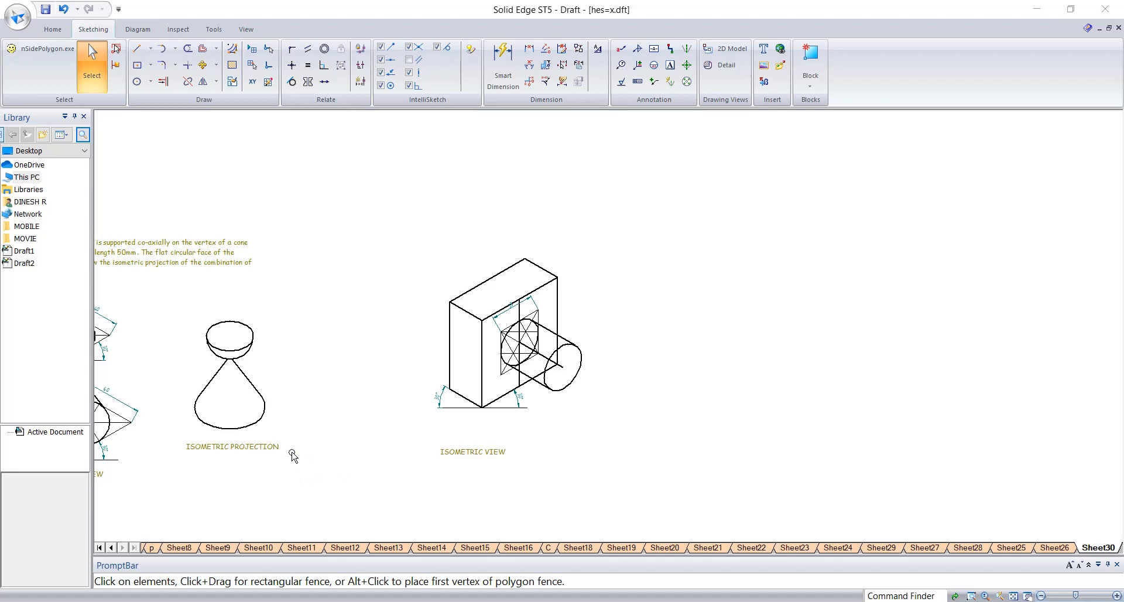
Copy the ISOMETRIC PROJECTION caption from the cone drawing into the free space beside the ISOMETRIC VIEW caption.
{"action": "left_click", "coordinate": [271, 447]}
{"action": "key", "text": "ctrl+c"}
{"action": "key", "text": "ctrl+v"}
{"action": "left_click", "coordinate": [749, 448]}
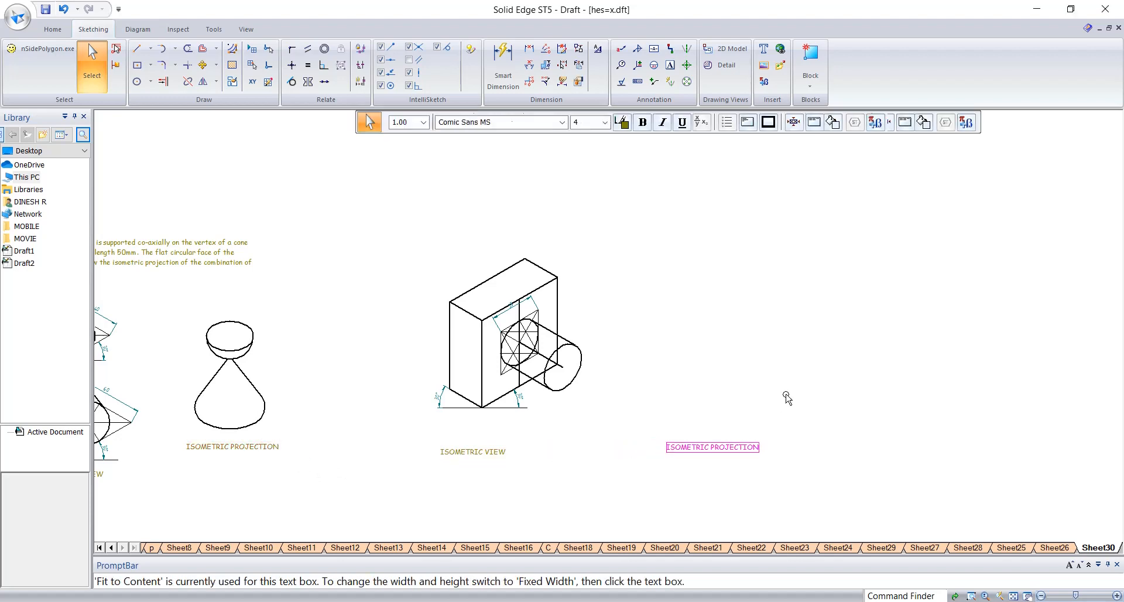
{"action": "key", "text": "Escape"}
Copy the block-and-cylinder isometric view with its dimensions and place it above the new ISOMETRIC PROJECTION caption.
{"action": "scroll", "coordinate": [852, 381], "scroll_direction": "up", "scroll_amount": 2}
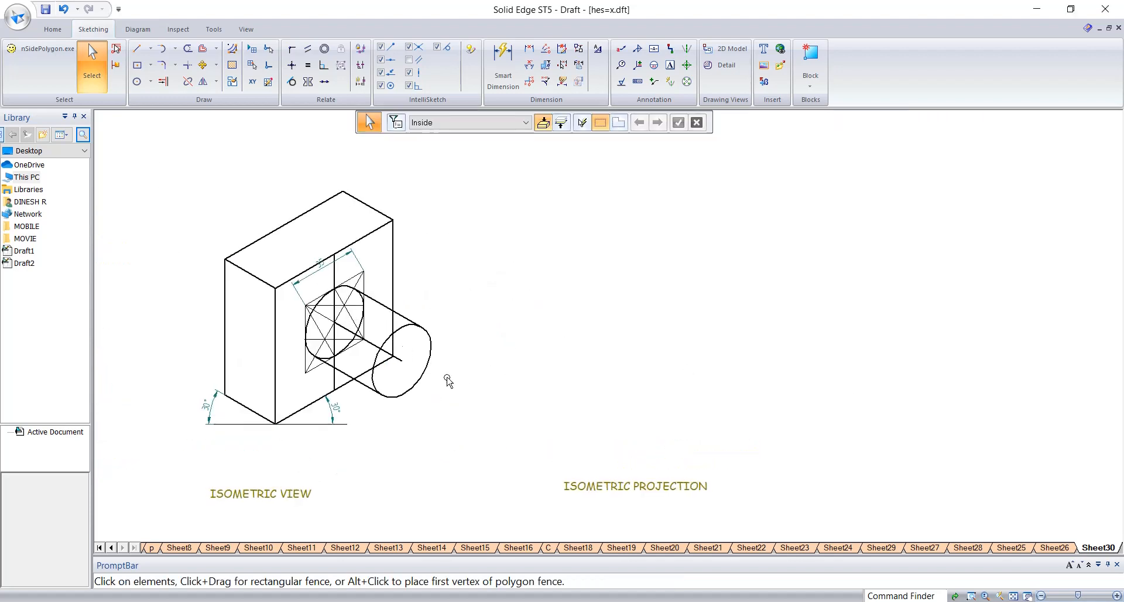
{"action": "left_click_drag", "start_coordinate": [471, 473], "coordinate": [136, 154]}
{"action": "key", "text": "ctrl+c"}
{"action": "key", "text": "ctrl+v"}
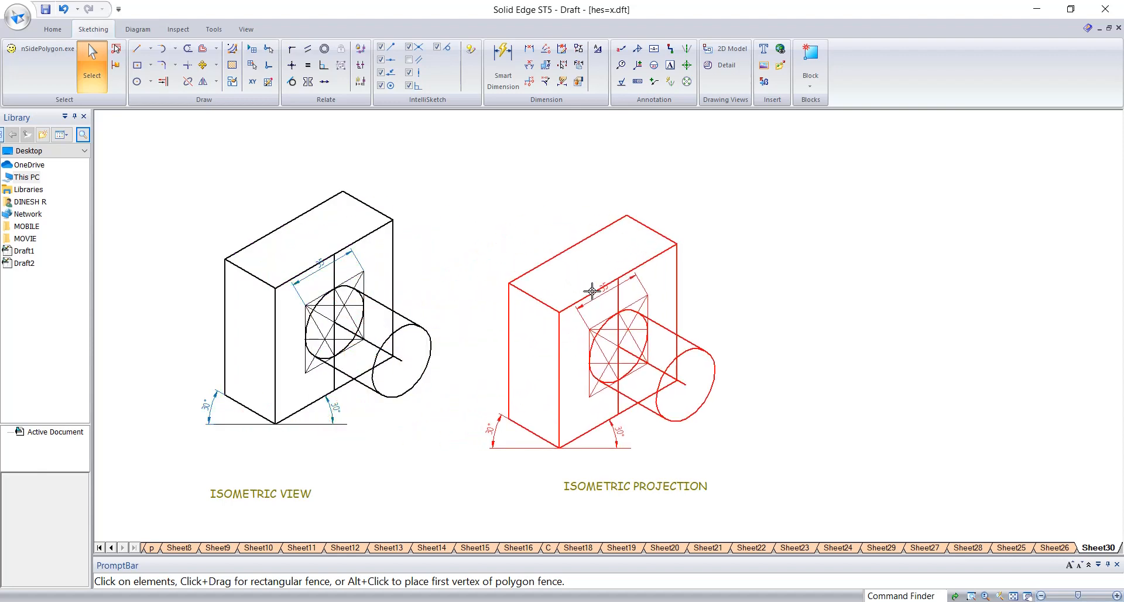
{"action": "left_click", "coordinate": [582, 246]}
{"action": "key", "text": "Escape"}
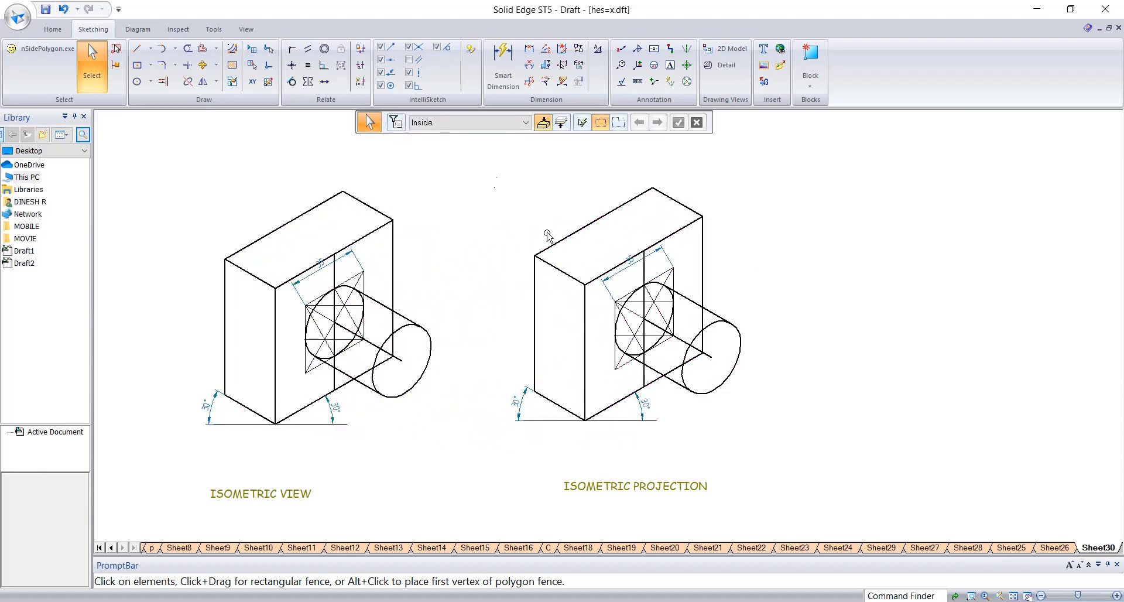
Scale the copied block-and-cylinder drawing by a factor of about 0.82 for the isometric projection.
{"action": "left_click_drag", "start_coordinate": [845, 445], "coordinate": [848, 447]}
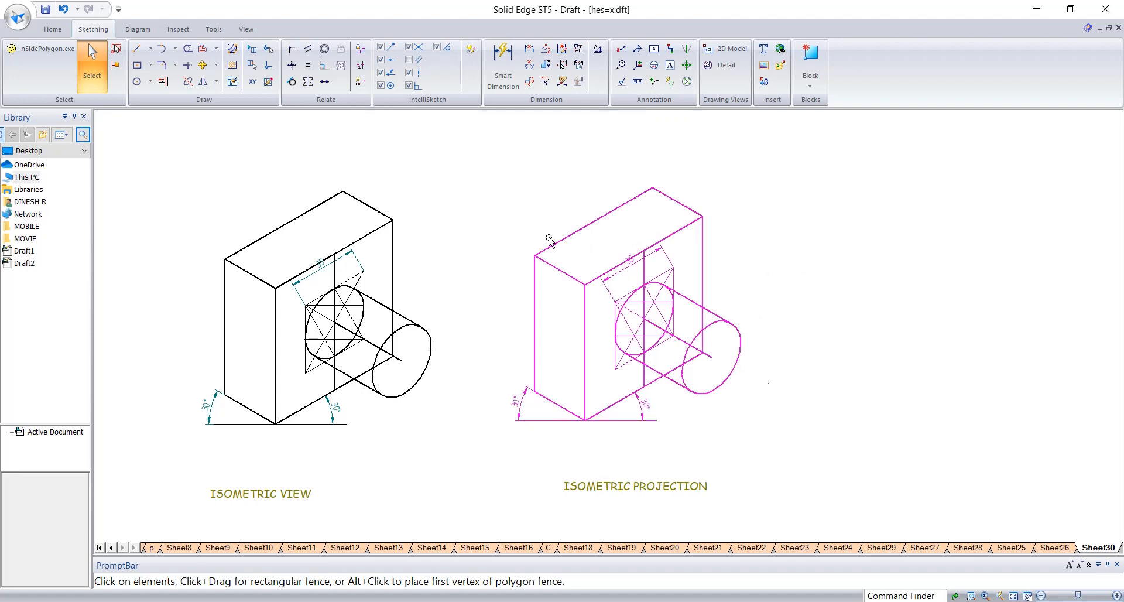
{"action": "left_click", "coordinate": [216, 82]}
{"action": "left_click", "coordinate": [227, 115]}
{"action": "double_click", "coordinate": [540, 123]}
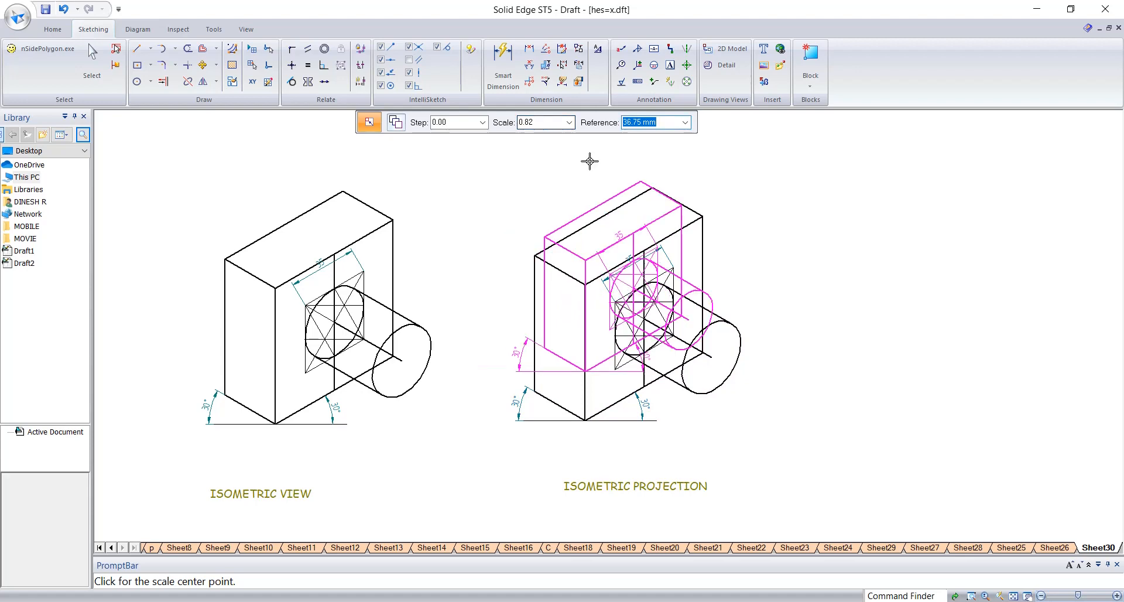
{"action": "left_click", "coordinate": [600, 307]}
Delete the scaled drawing's vertical centre line, cylinder axis, and the rhombus's horizontal and steep slanted construction lines.
{"action": "scroll", "coordinate": [621, 301], "scroll_direction": "up", "scroll_amount": 3}
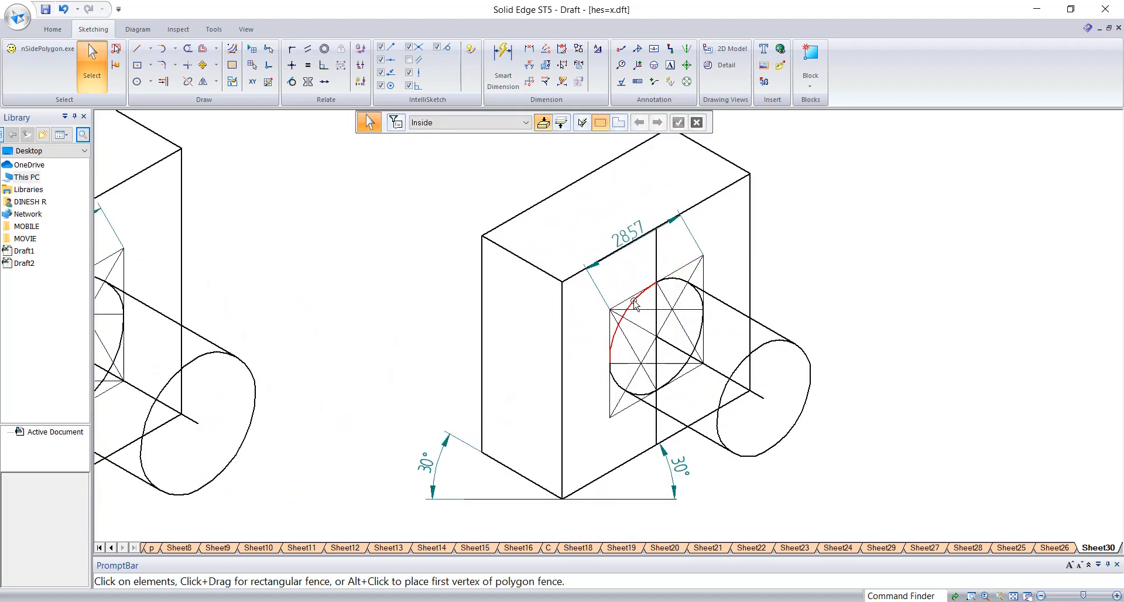
{"action": "left_click", "coordinate": [635, 351]}
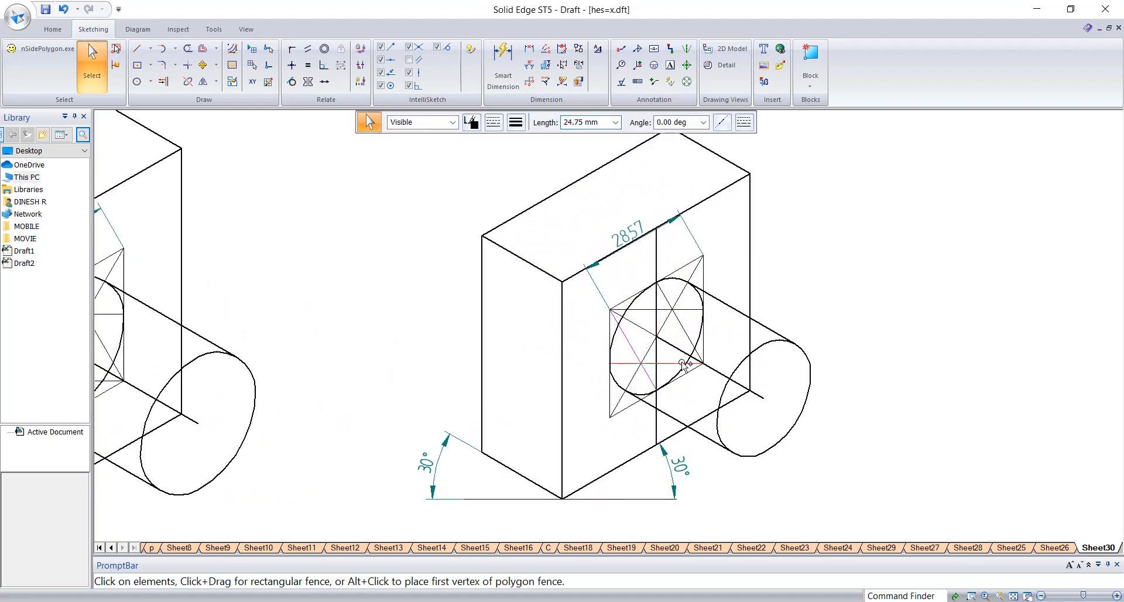
{"action": "left_click", "coordinate": [655, 264], "text": "ctrl"}
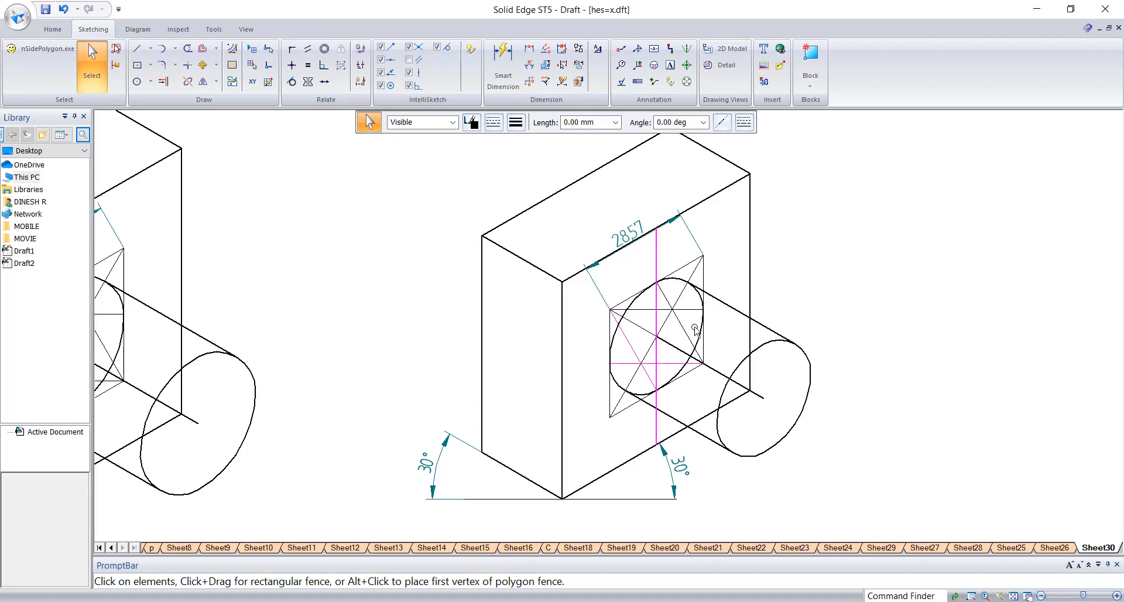
{"action": "left_click", "coordinate": [716, 370], "text": "ctrl"}
{"action": "left_click", "coordinate": [698, 310], "text": "ctrl"}
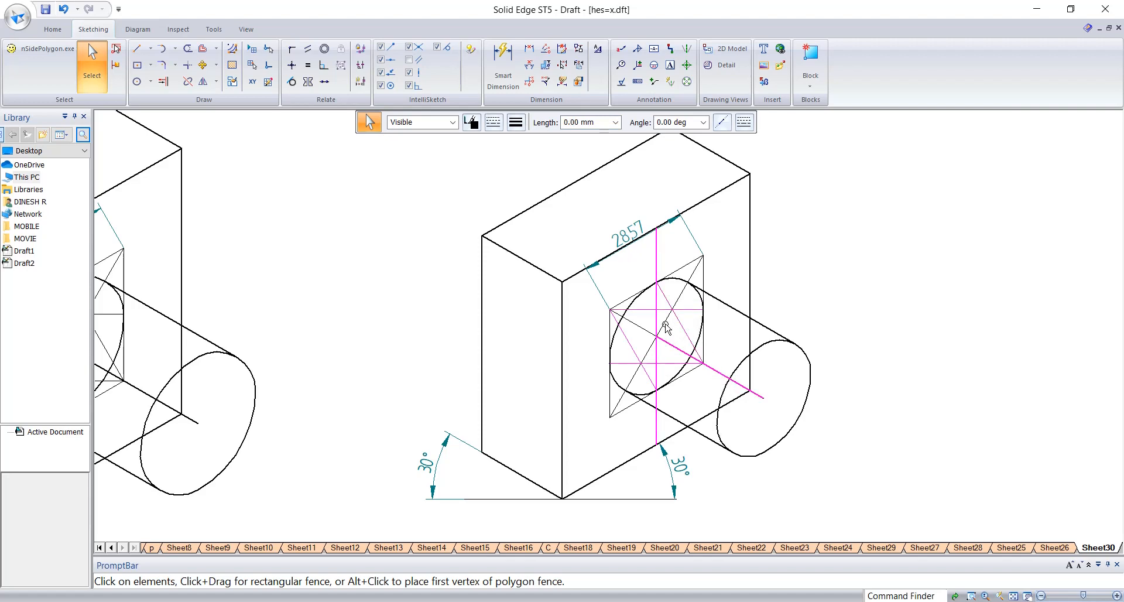
{"action": "key", "text": "Delete"}
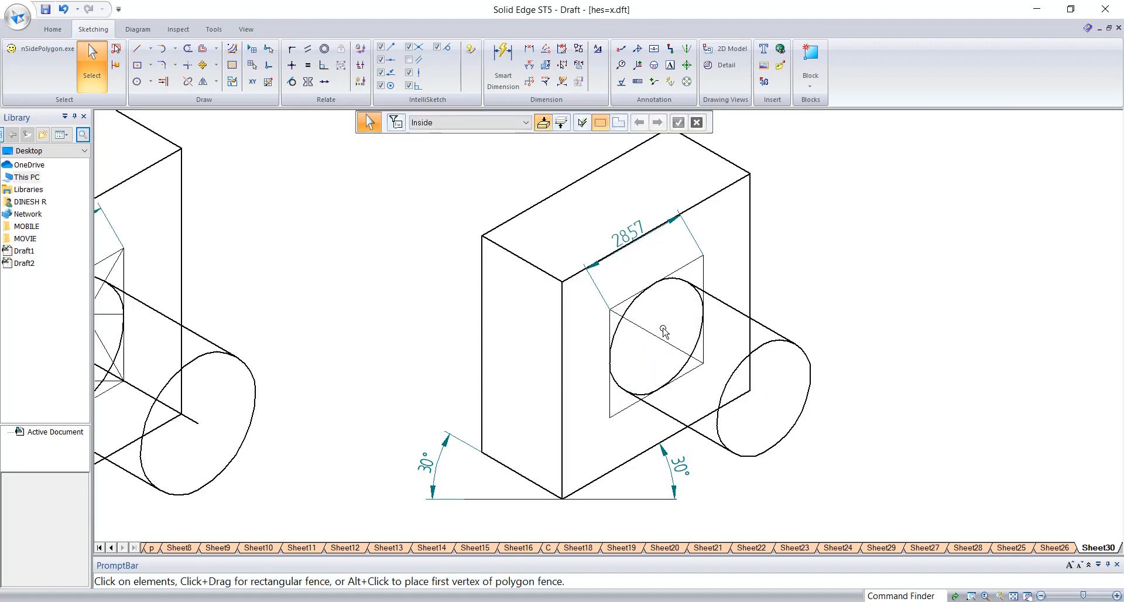
Delete the rhombus edges, its slanted diagonal and the 28.57 mm dimension around the cylinder's rear ellipse in the scaled drawing.
{"action": "left_click", "coordinate": [612, 402]}
{"action": "left_click", "coordinate": [694, 372], "text": "ctrl"}
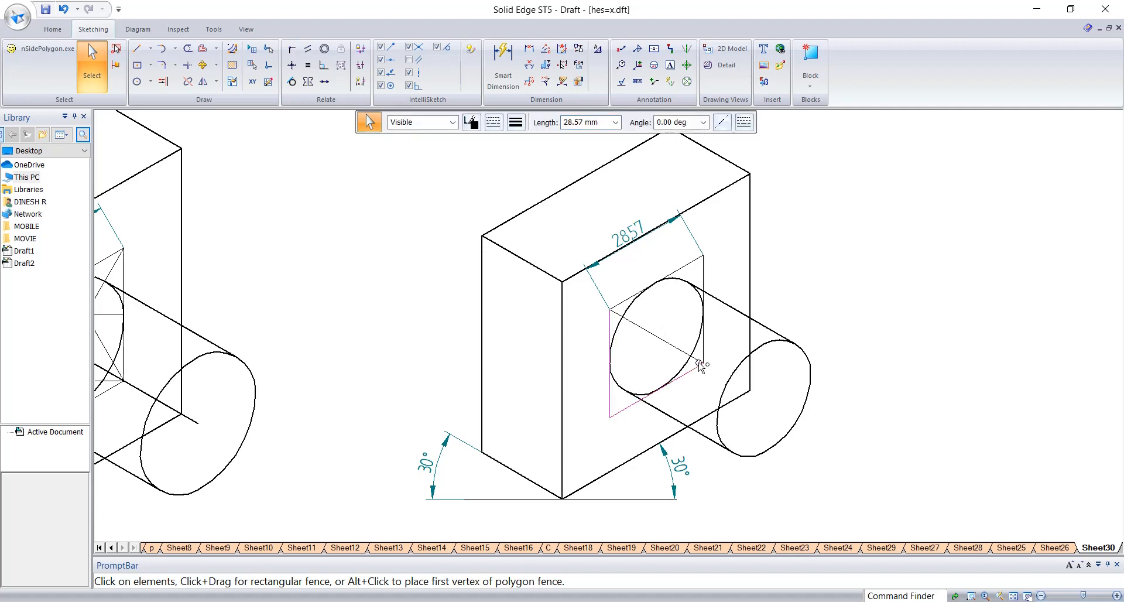
{"action": "left_click", "coordinate": [705, 356], "text": "ctrl"}
{"action": "left_click", "coordinate": [683, 267], "text": "ctrl"}
{"action": "key", "text": "Delete"}
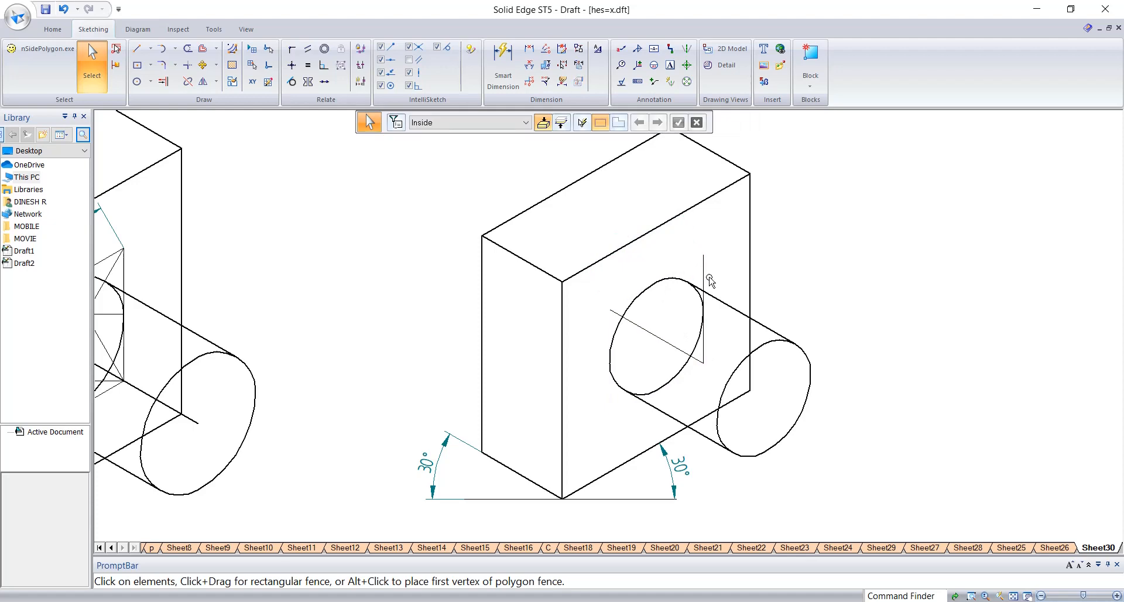
{"action": "left_click", "coordinate": [644, 327]}
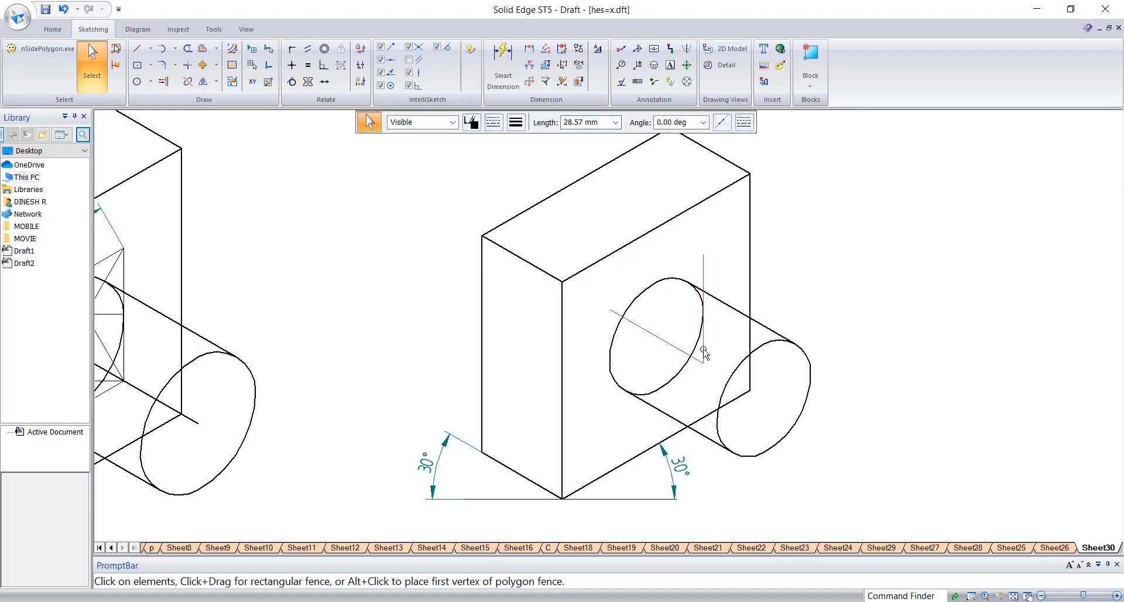
{"action": "key", "text": "Escape"}
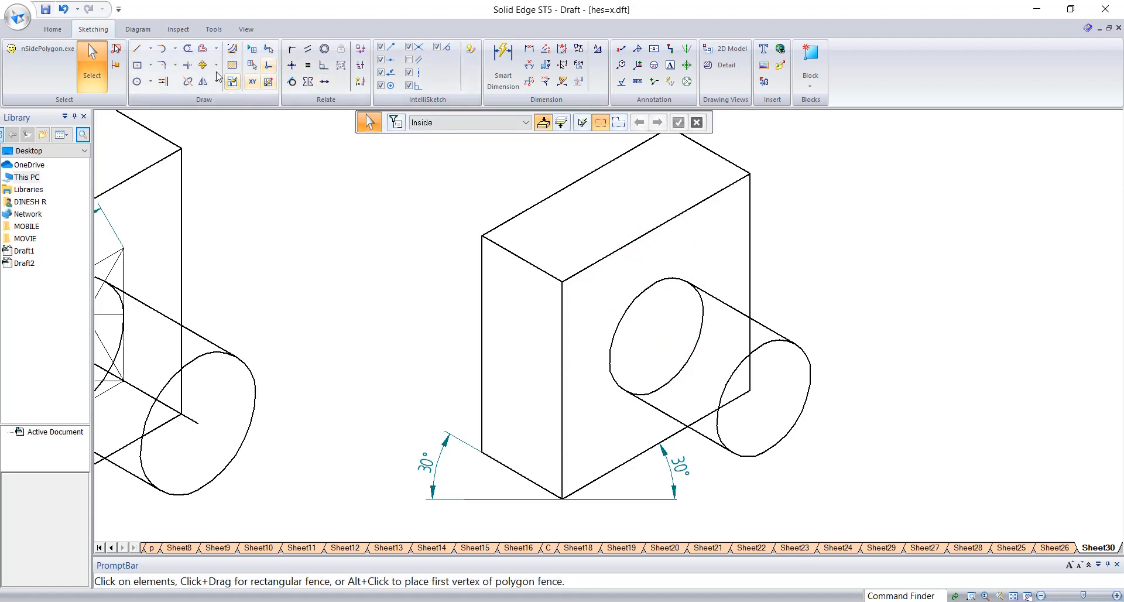
Trim the rear ellipse's hidden arc and the block edges hidden behind the cylinder in the scaled drawing.
{"action": "left_click", "coordinate": [188, 49]}
{"action": "left_click", "coordinate": [702, 329]}
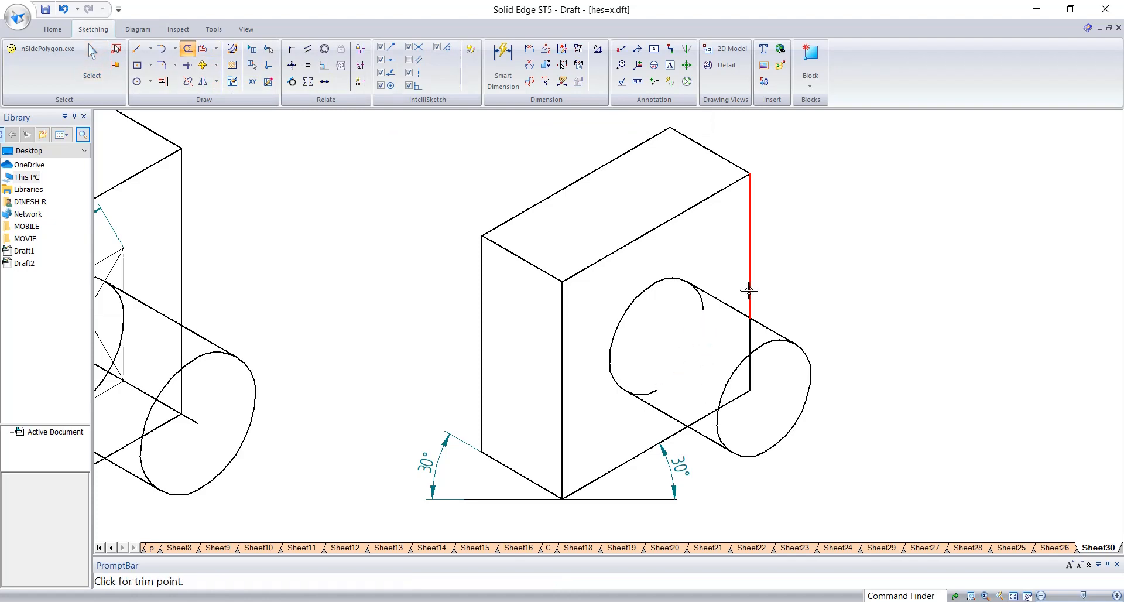
{"action": "scroll", "coordinate": [718, 308], "scroll_direction": "up", "scroll_amount": 2}
{"action": "left_click", "coordinate": [695, 308]}
{"action": "left_click_drag", "start_coordinate": [626, 432], "coordinate": [604, 451]}
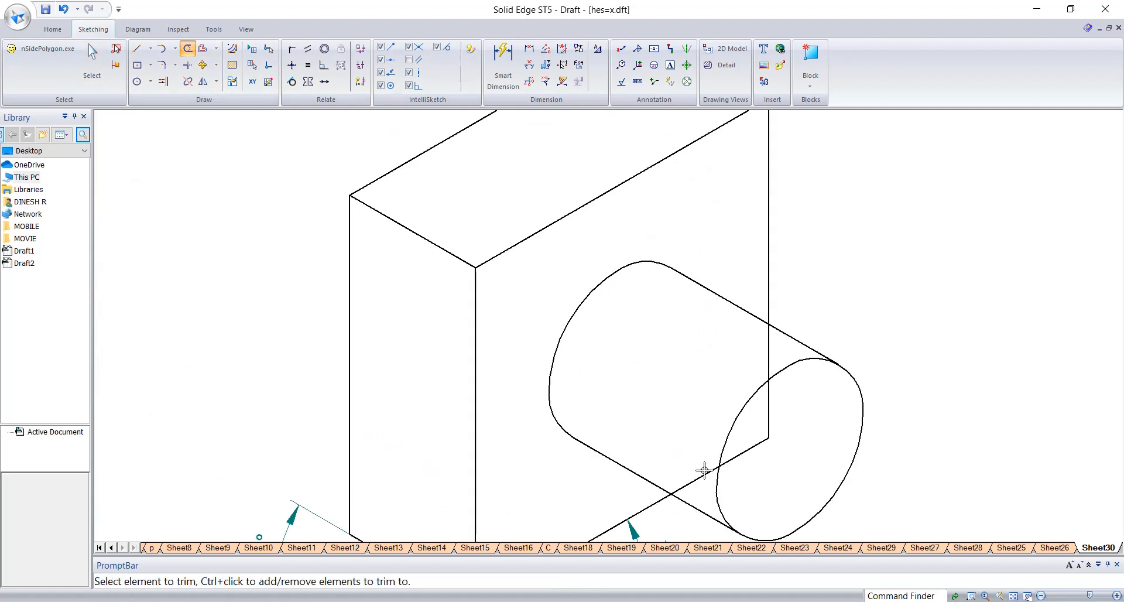
{"action": "mouse_move", "coordinate": [764, 416]}
{"action": "left_mouse_down"}
{"action": "mouse_move", "coordinate": [739, 466]}
{"action": "mouse_move", "coordinate": [757, 441]}
{"action": "left_mouse_up"}
{"action": "left_click", "coordinate": [769, 352]}
{"action": "scroll", "coordinate": [683, 369], "scroll_direction": "down", "scroll_amount": 5}
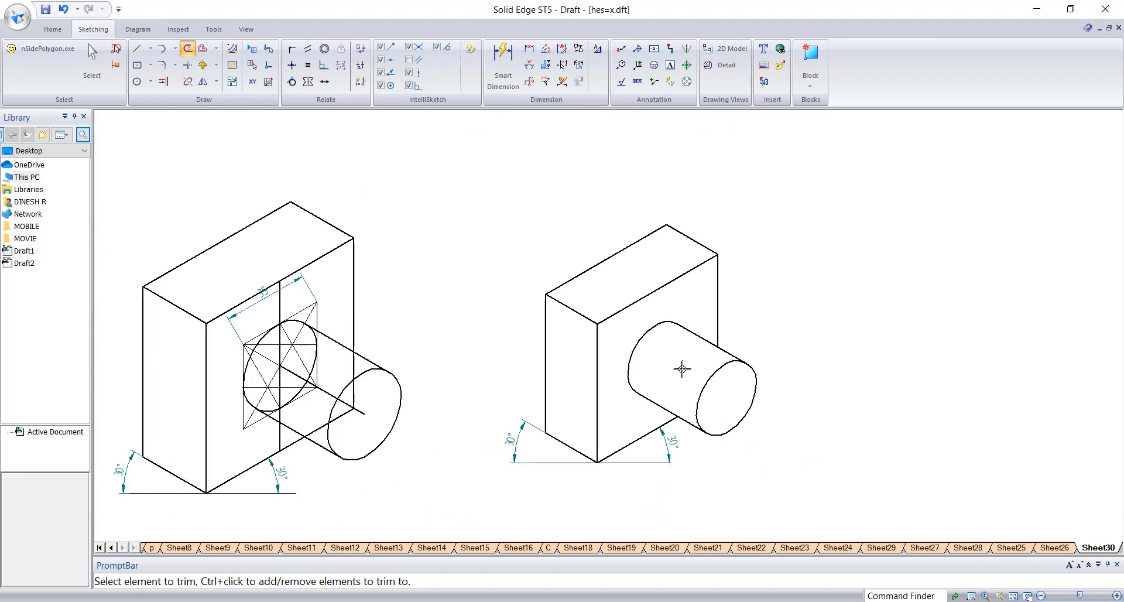
{"action": "key", "text": "Escape"}
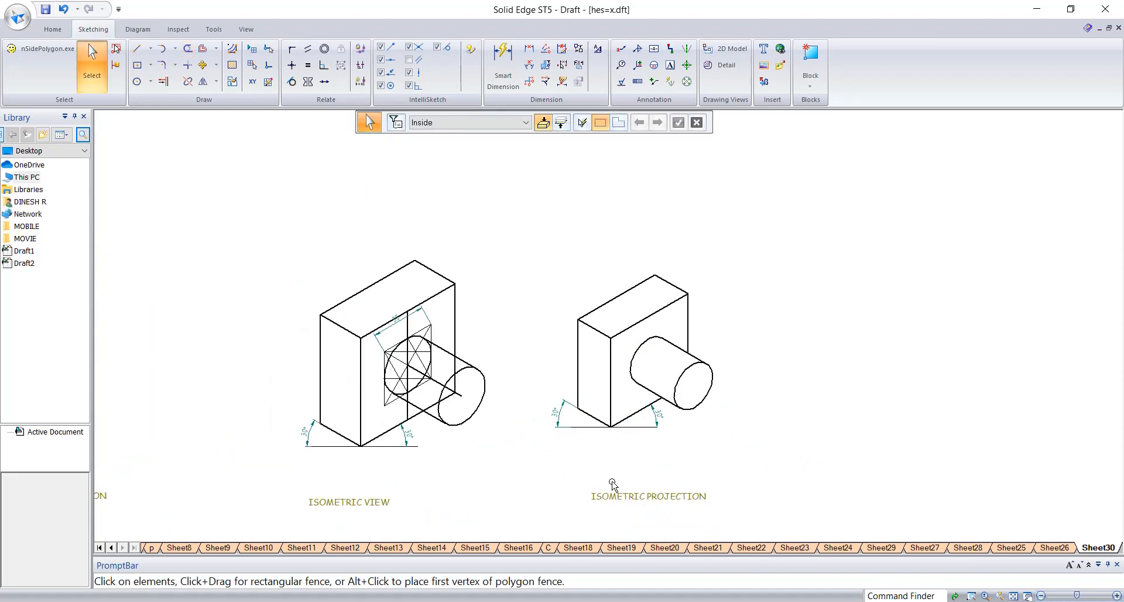
Move the ISOMETRIC VIEW and ISOMETRIC PROJECTION captions closer beneath their block-and-cylinder drawings.
{"action": "left_click", "coordinate": [375, 502]}
{"action": "left_click_drag", "start_coordinate": [366, 495], "coordinate": [412, 463]}
{"action": "left_click", "coordinate": [453, 499]}
{"action": "left_click", "coordinate": [647, 491]}
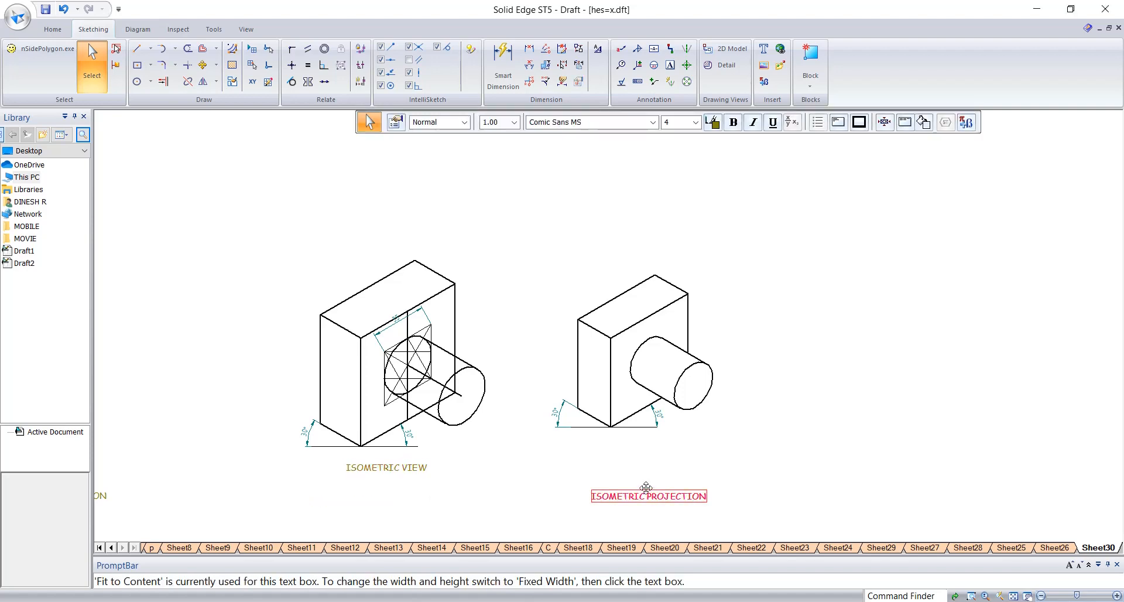
{"action": "left_click_drag", "start_coordinate": [647, 490], "coordinate": [631, 454]}
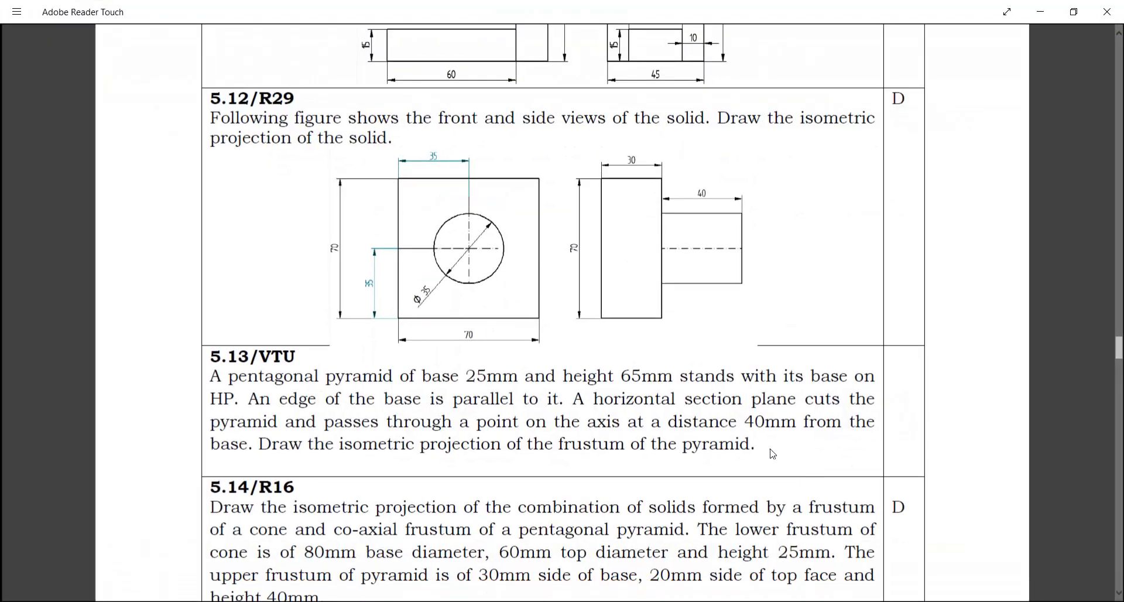
Copy the 40 mm hemisphere's isometric view with its dimensions and place it below the hemisphere-and-rectangular-frustum problem statement.
{"action": "scroll", "coordinate": [562, 293], "scroll_direction": "down", "scroll_amount": 4}
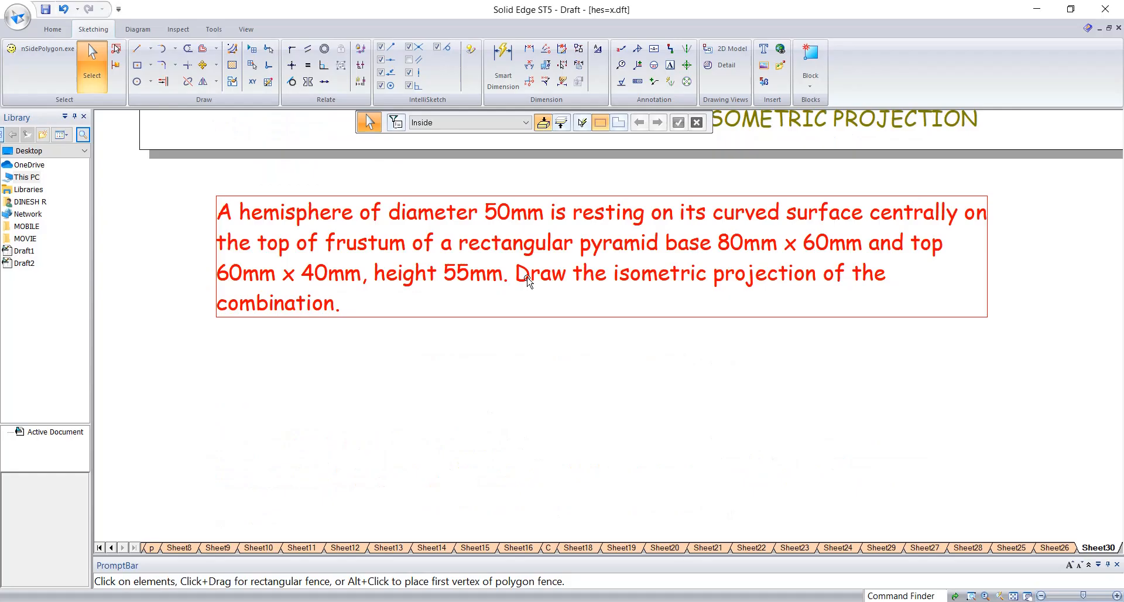
{"action": "mouse_move", "coordinate": [518, 289]}
{"action": "middle_mouse_down"}
{"action": "mouse_move", "coordinate": [515, 359]}
{"action": "mouse_move", "coordinate": [489, 338]}
{"action": "middle_mouse_up"}
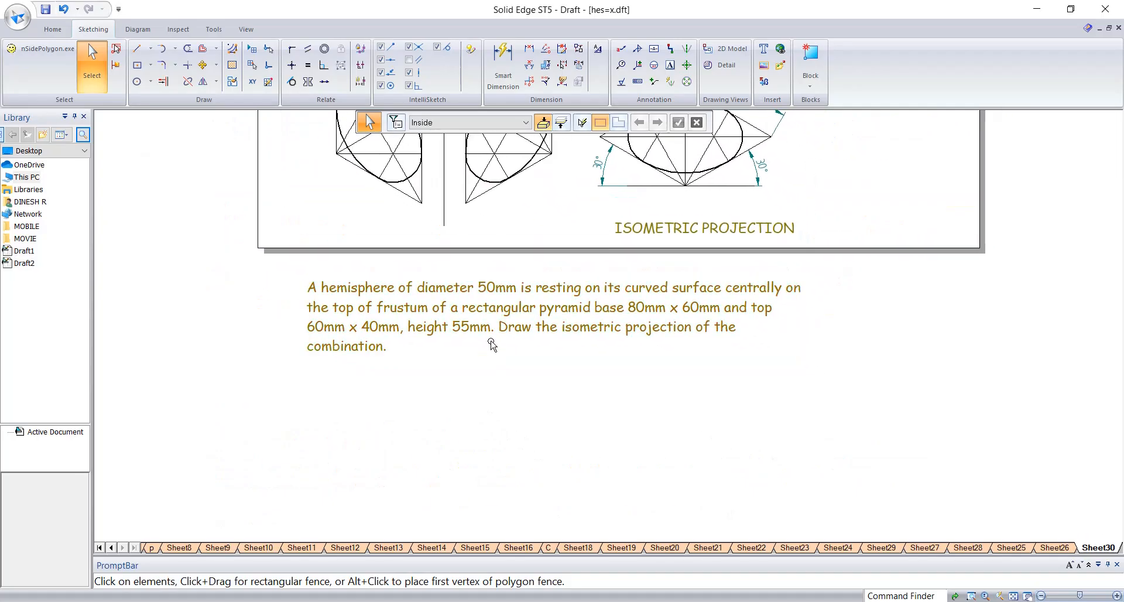
{"action": "scroll", "coordinate": [503, 332], "scroll_direction": "down", "scroll_amount": 5}
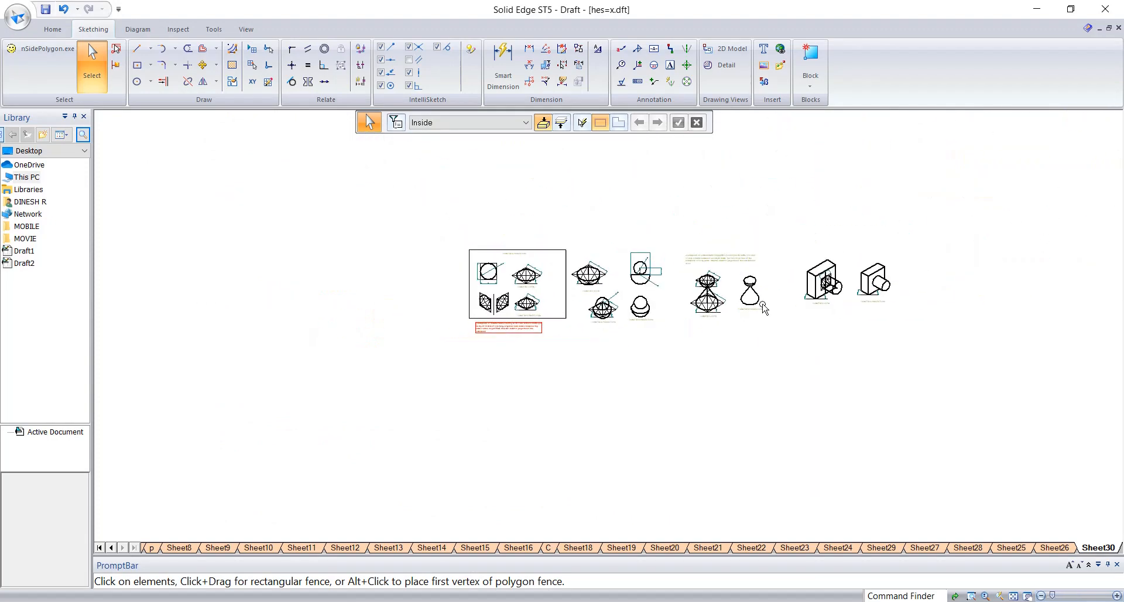
{"action": "scroll", "coordinate": [527, 293], "scroll_direction": "up", "scroll_amount": 3}
{"action": "scroll", "coordinate": [526, 293], "scroll_direction": "up", "scroll_amount": 3}
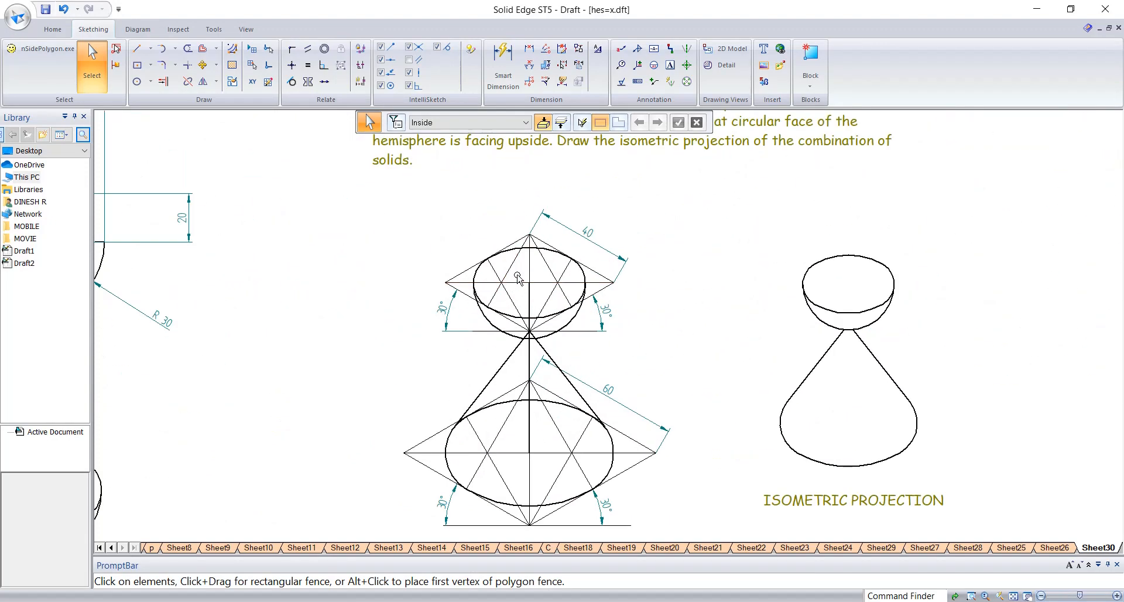
{"action": "scroll", "coordinate": [518, 278], "scroll_direction": "down", "scroll_amount": 4}
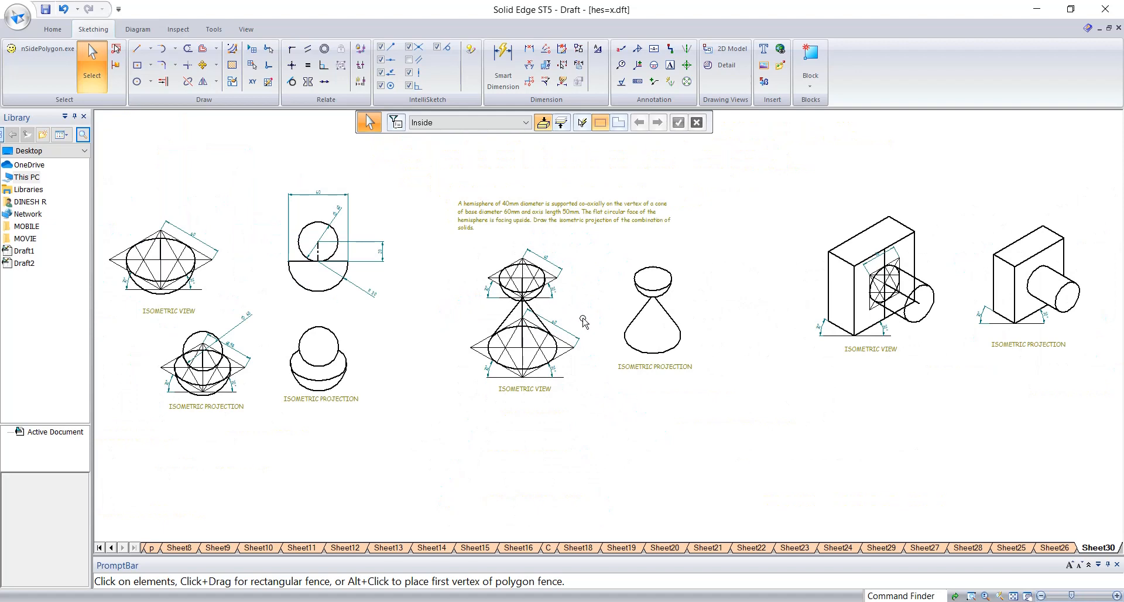
{"action": "scroll", "coordinate": [560, 295], "scroll_direction": "down", "scroll_amount": 4}
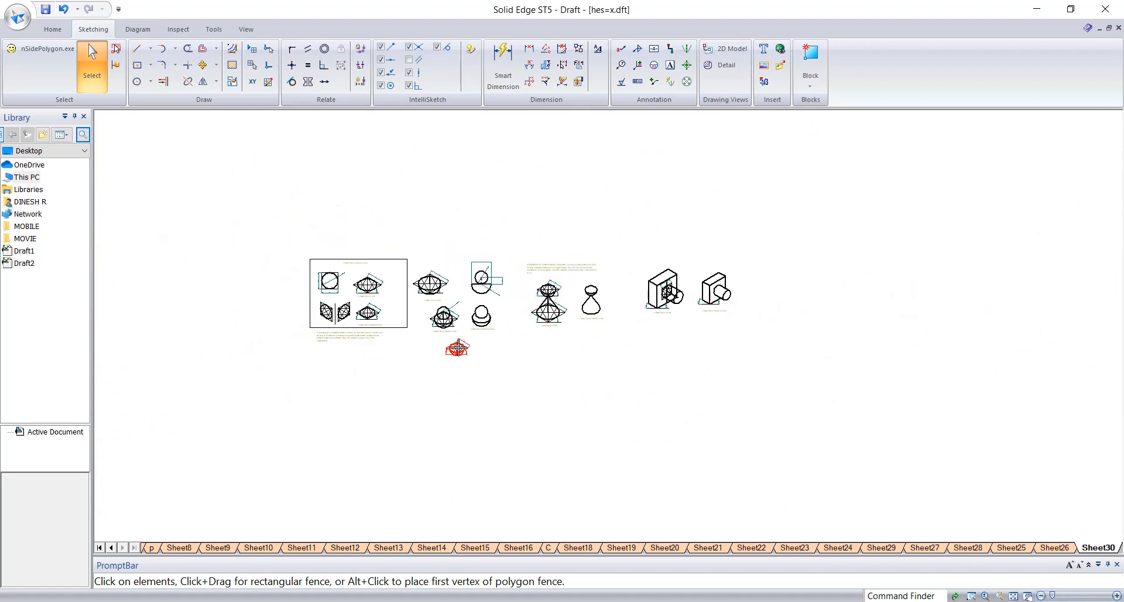
{"action": "scroll", "coordinate": [369, 359], "scroll_direction": "up", "scroll_amount": 6}
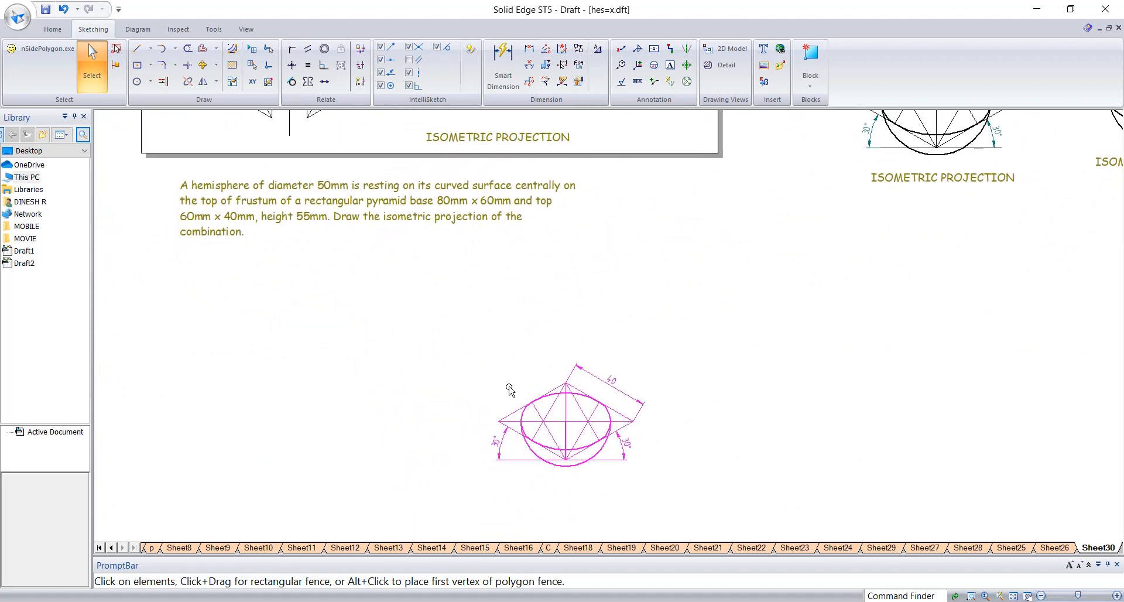
Scale the copied hemisphere view by a factor of 5/4 to bring its diameter to 50 mm.
{"action": "left_click", "coordinate": [216, 81]}
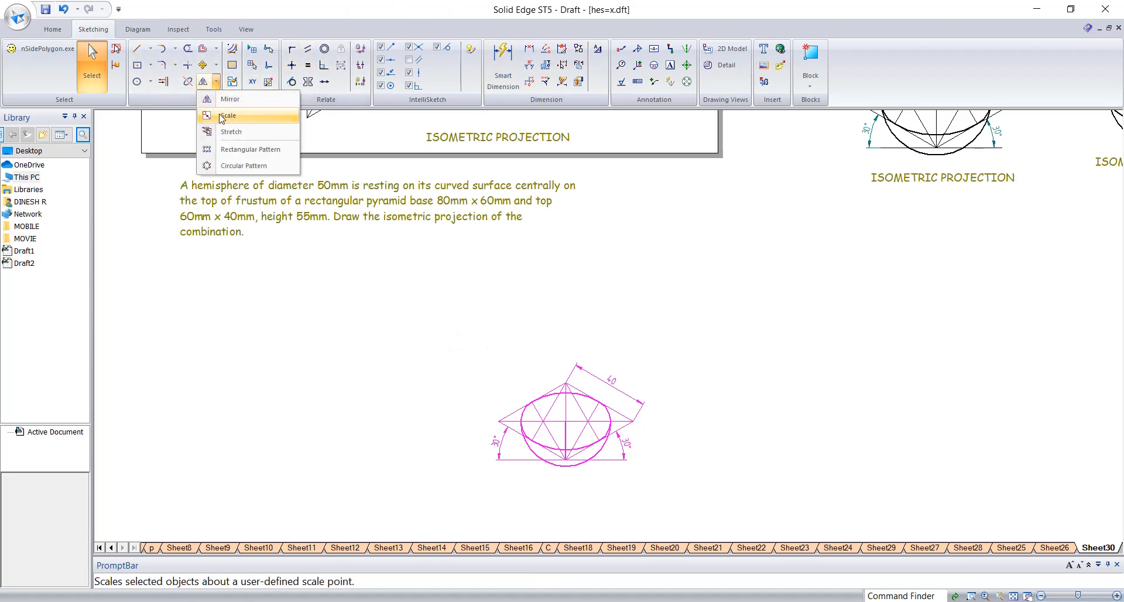
{"action": "left_click", "coordinate": [227, 116]}
{"action": "left_click", "coordinate": [544, 123]}
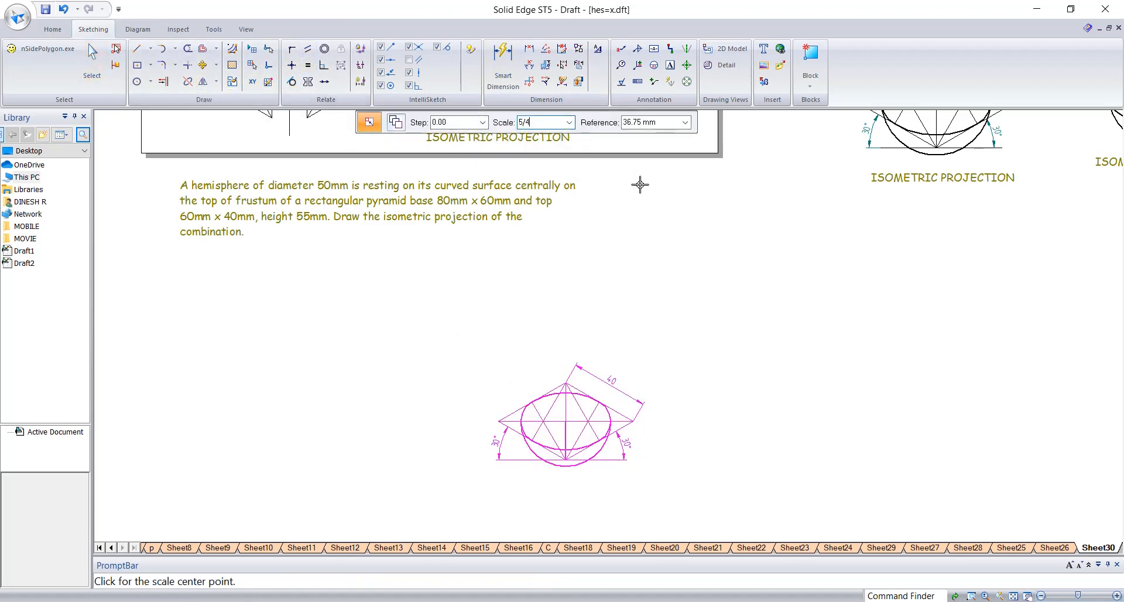
{"action": "left_click", "coordinate": [575, 451]}
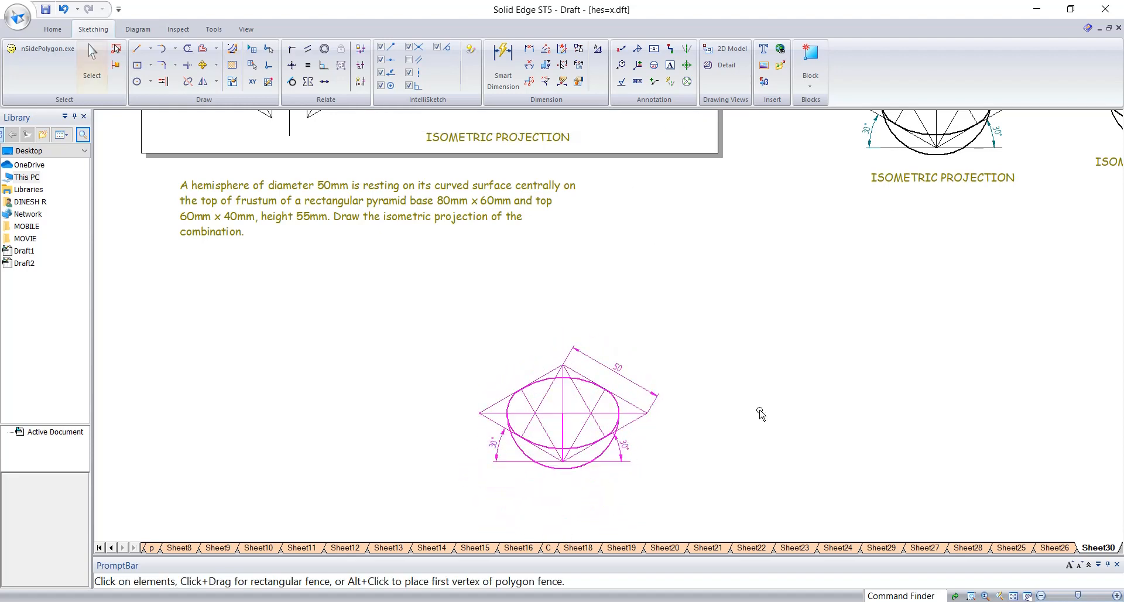
{"action": "left_click", "coordinate": [760, 411]}
{"action": "scroll", "coordinate": [527, 369], "scroll_direction": "down", "scroll_amount": 1}
{"action": "scroll", "coordinate": [436, 319], "scroll_direction": "up", "scroll_amount": 2}
{"action": "scroll", "coordinate": [435, 314], "scroll_direction": "down", "scroll_amount": 1}
{"action": "middle_click_drag", "start_coordinate": [439, 314], "coordinate": [552, 325]}
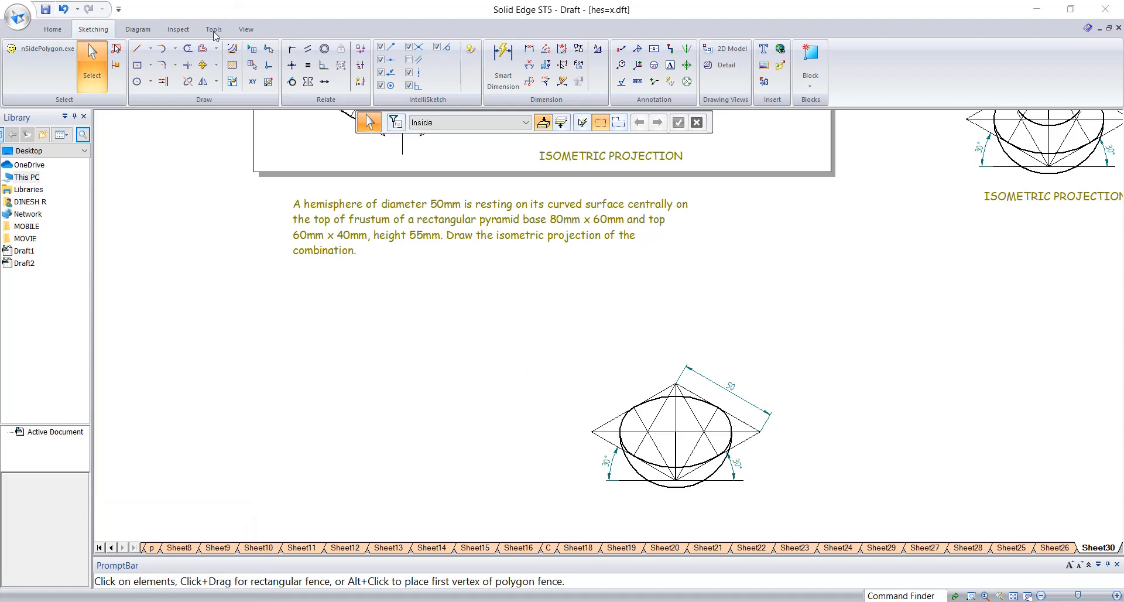
Draw the frustum base's first edge as an 80 mm line at 30 degrees beside the hemisphere view.
{"action": "left_click", "coordinate": [138, 51]}
{"action": "scroll", "coordinate": [422, 390], "scroll_direction": "down", "scroll_amount": 1}
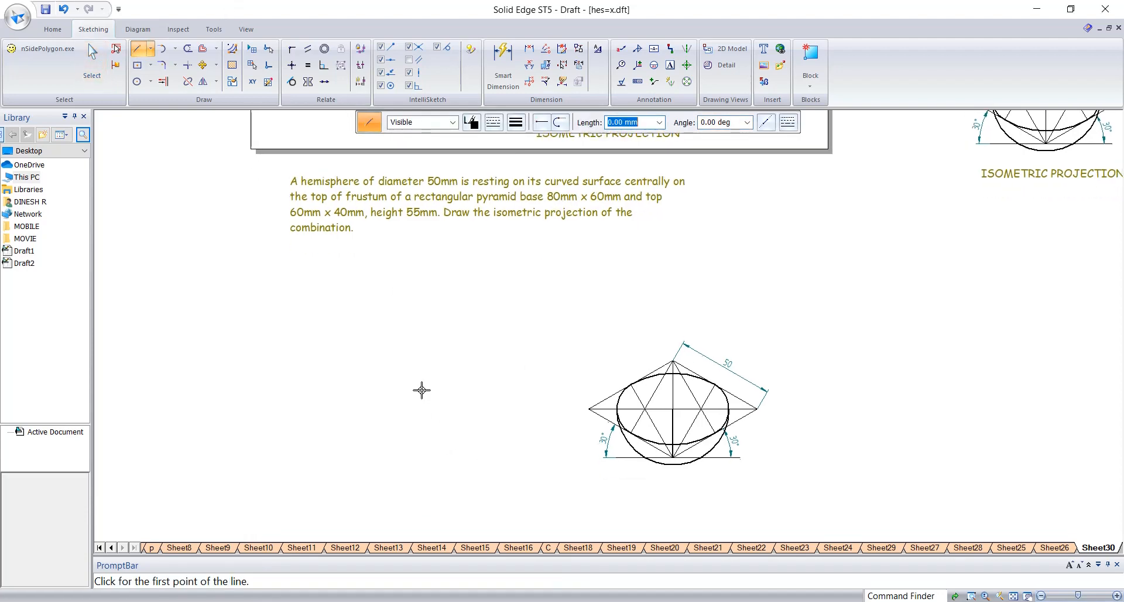
{"action": "left_click", "coordinate": [404, 494]}
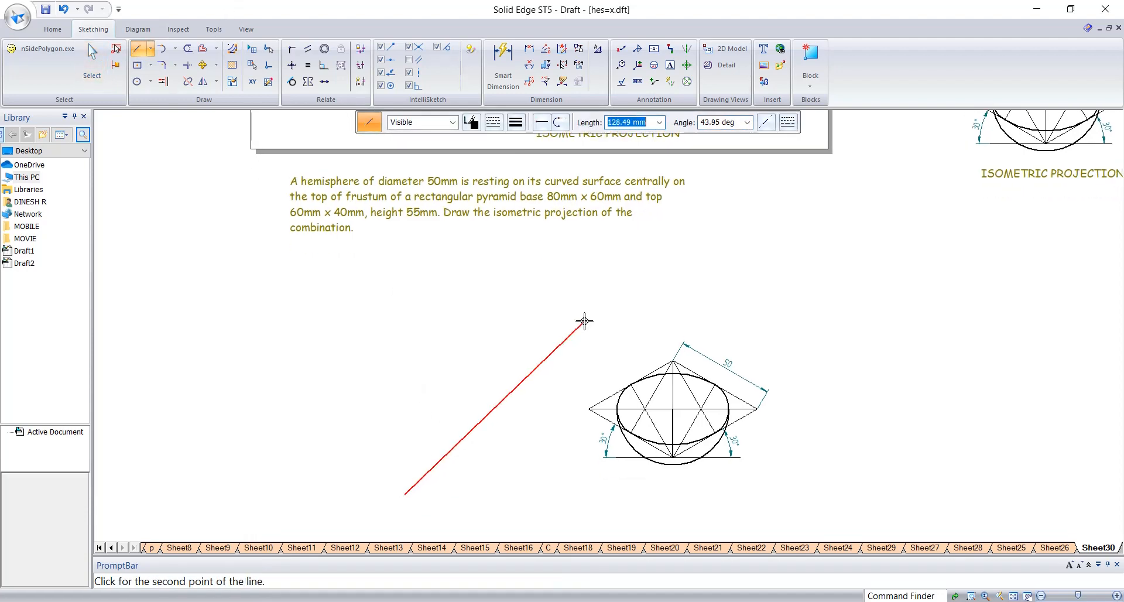
{"action": "type", "text": "80"}
{"action": "key", "text": "Tab"}
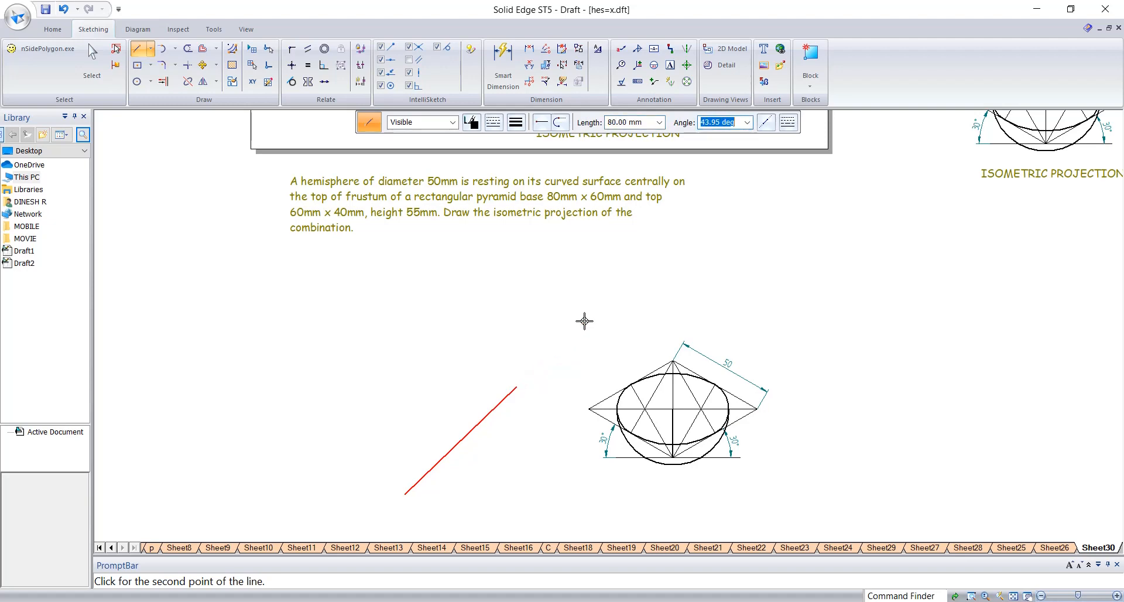
{"action": "type", "text": "30"}
{"action": "key", "text": "Return"}
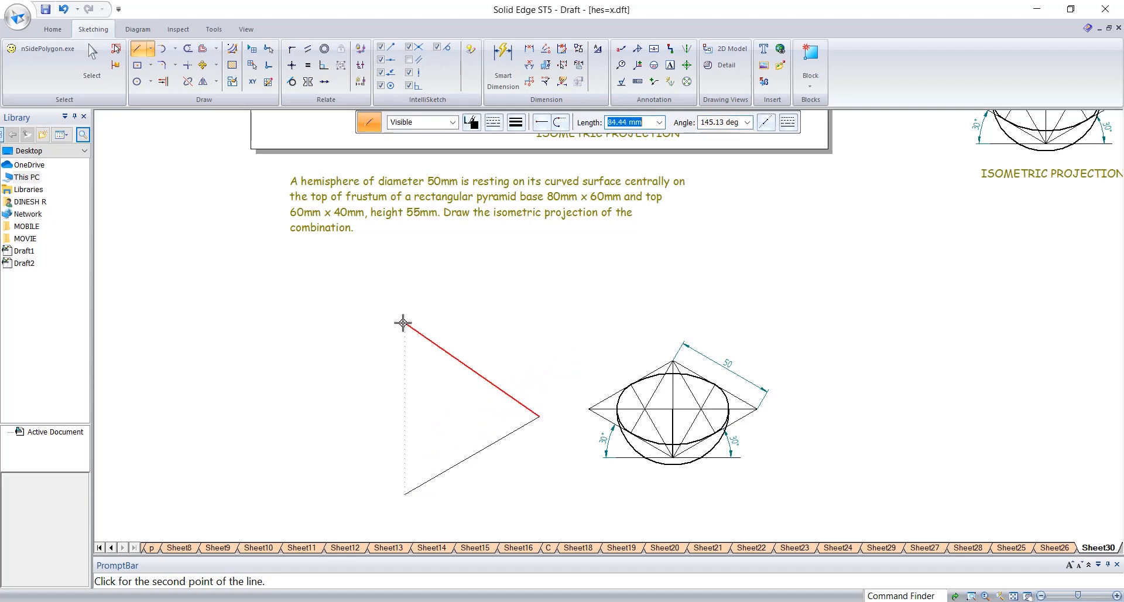
Draw the base's second edge, 60 mm long at 150 degrees, from the end of the first edge.
{"action": "type", "text": "60"}
{"action": "key", "text": "Tab"}
{"action": "type", "text": "15"}
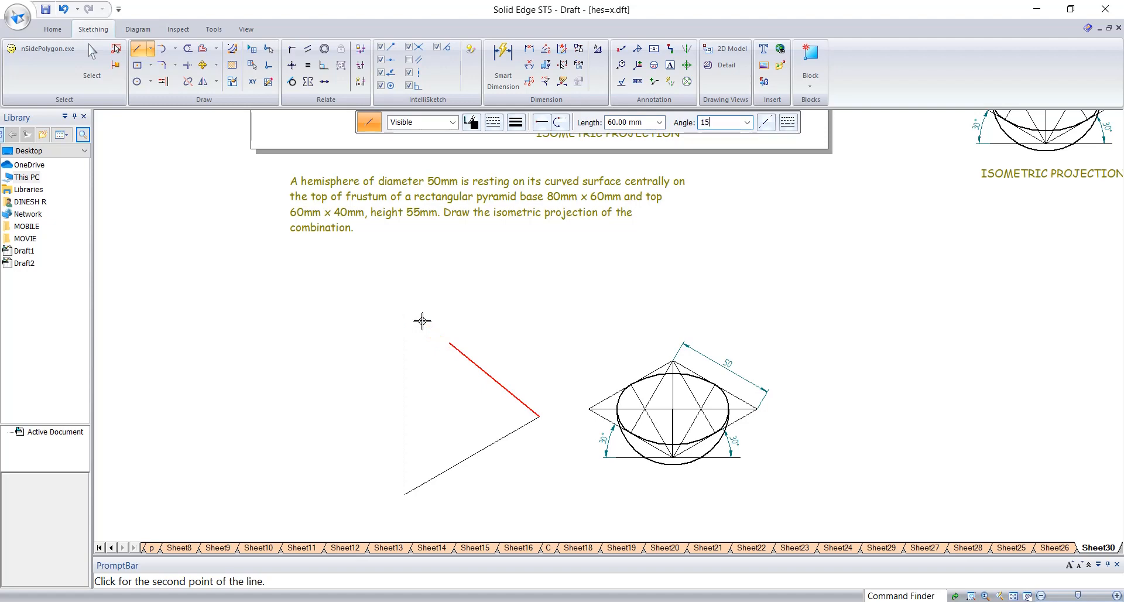
{"action": "type", "text": "1.0"}
{"action": "key", "text": "Return"}
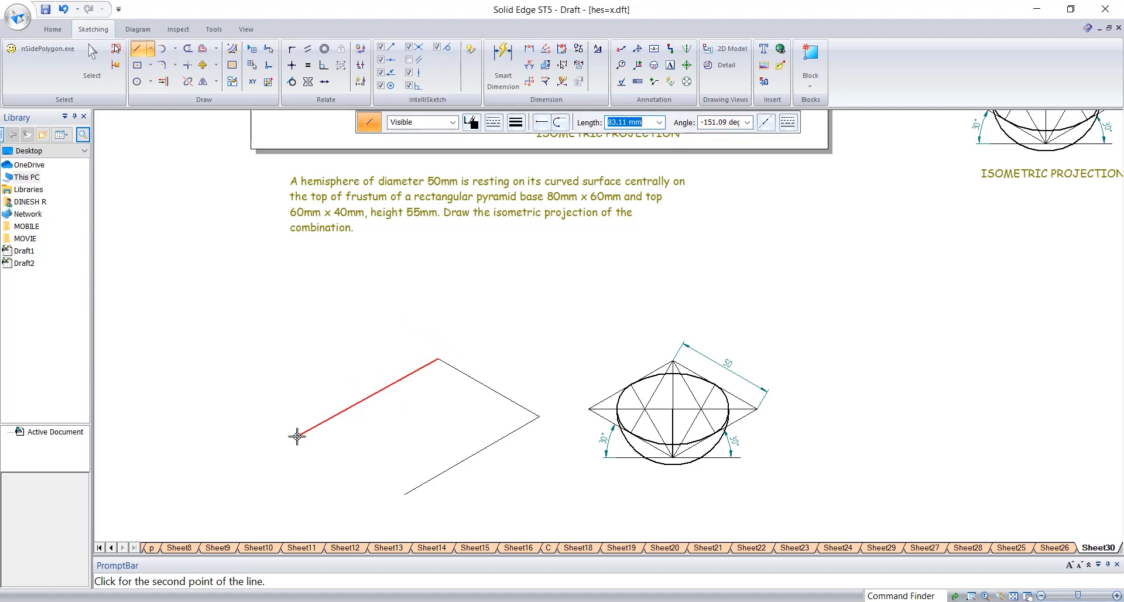
Draw the third base edge 80 mm long at -150 degrees and close the parallelogram at its starting corner.
{"action": "type", "text": "80"}
{"action": "key", "text": "Tab"}
{"action": "type", "text": "-"}
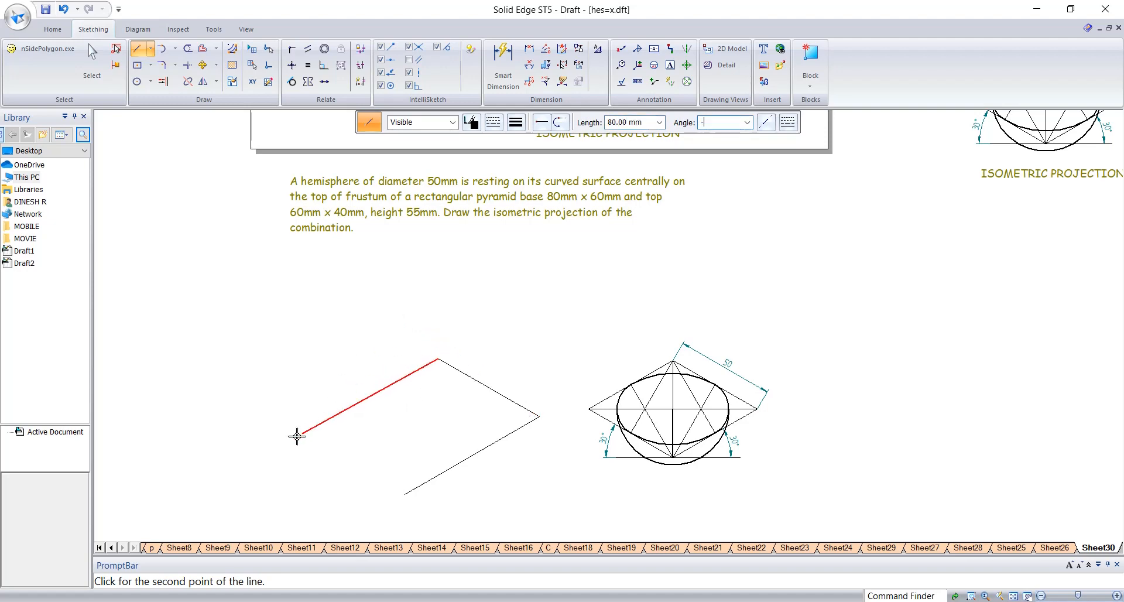
{"action": "type", "text": "150"}
{"action": "key", "text": "Return"}
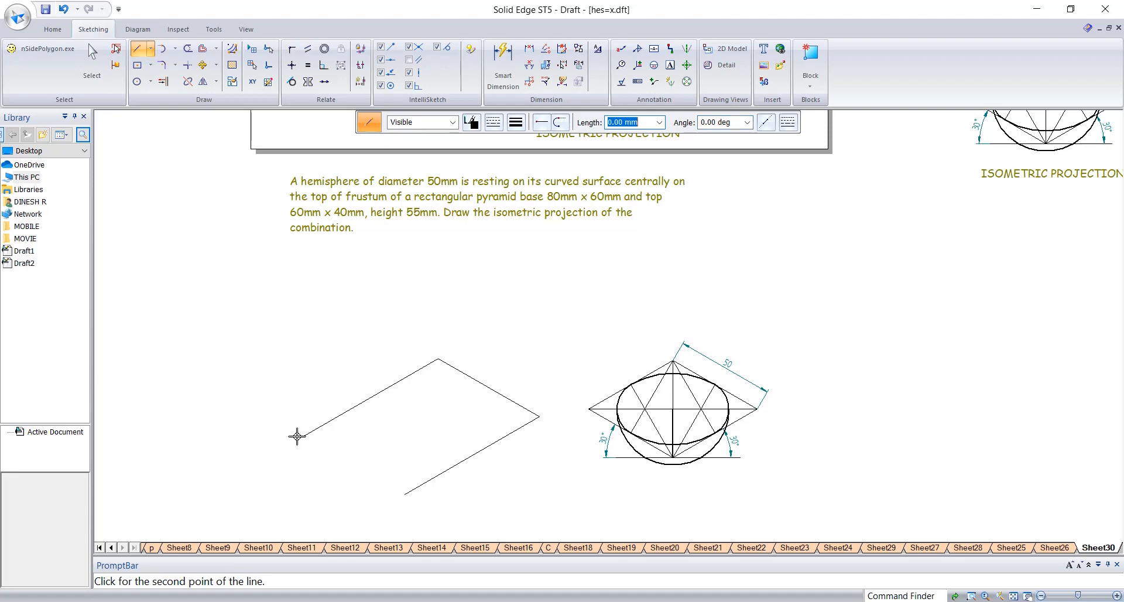
{"action": "left_click", "coordinate": [404, 495]}
{"action": "key", "text": "Escape"}
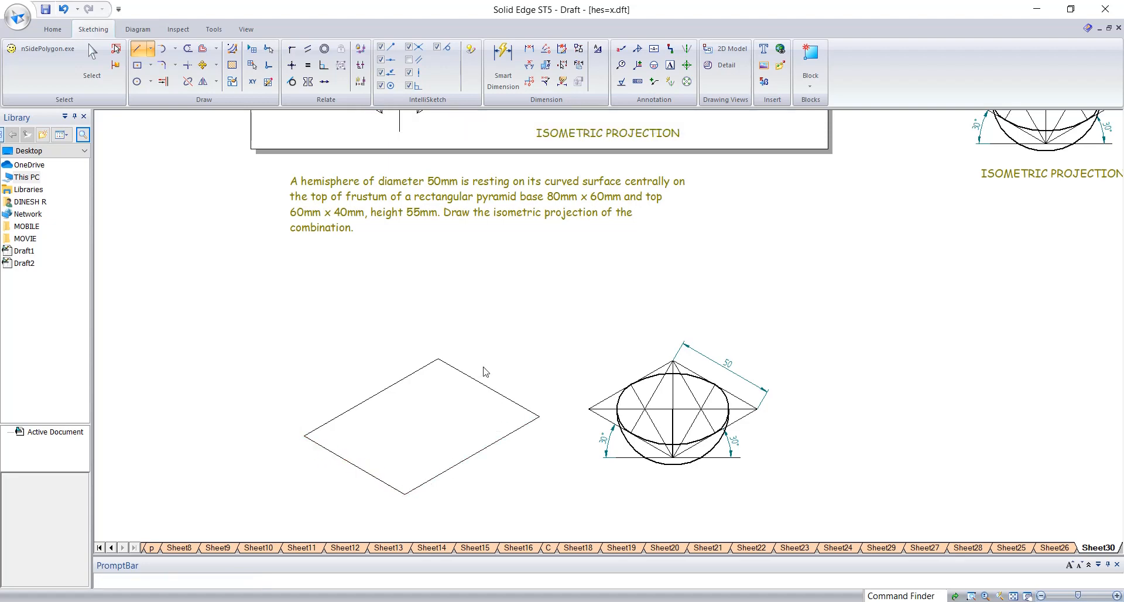
Apply a thicker line width to all four edges of the base parallelogram.
{"action": "left_click_drag", "start_coordinate": [262, 344], "coordinate": [559, 523]}
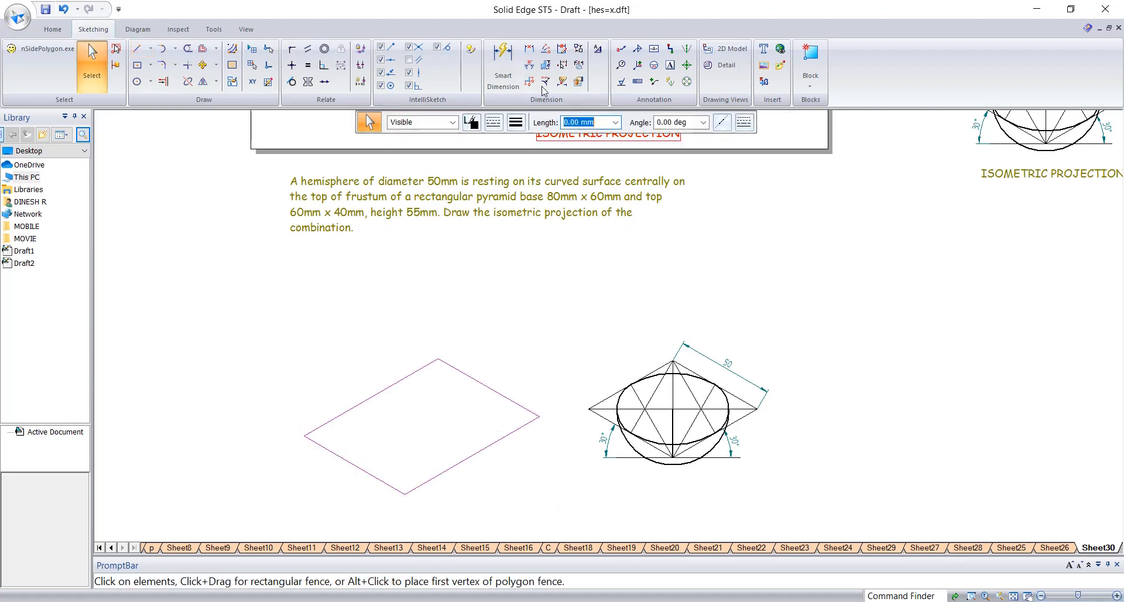
{"action": "left_click", "coordinate": [520, 123]}
{"action": "left_click", "coordinate": [531, 178]}
{"action": "left_click", "coordinate": [710, 222]}
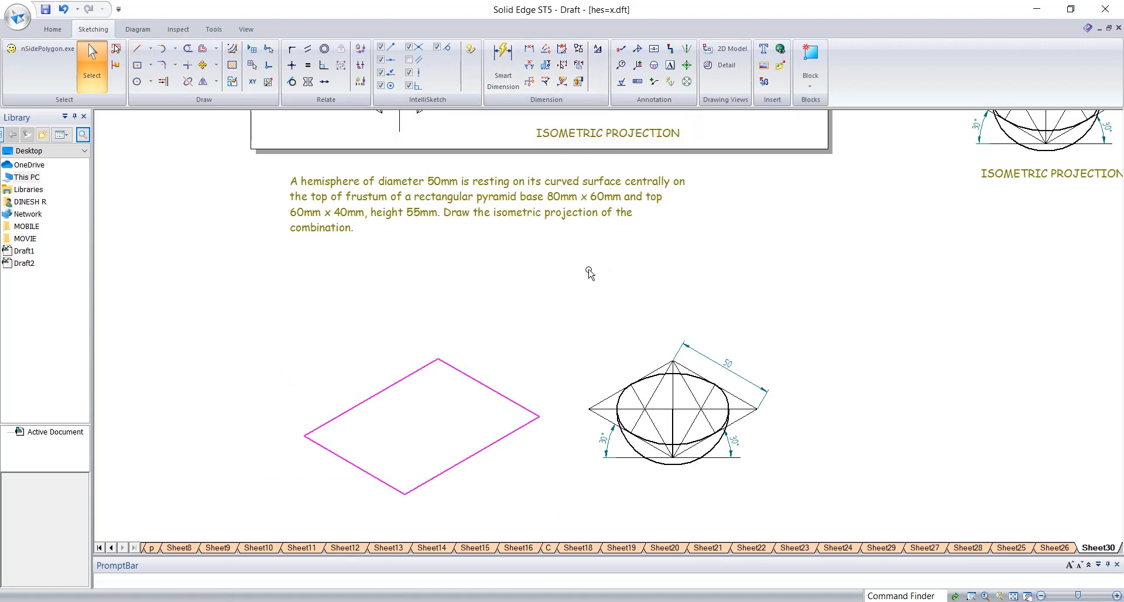
{"action": "scroll", "coordinate": [567, 270], "scroll_direction": "down", "scroll_amount": 1}
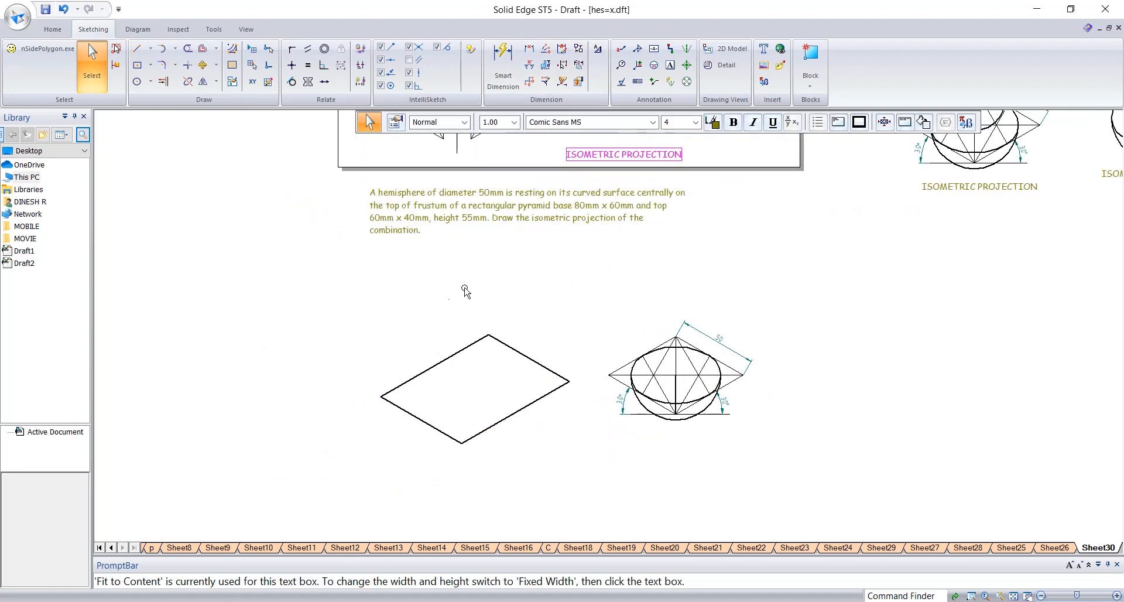
{"action": "left_click", "coordinate": [480, 232]}
{"action": "left_click", "coordinate": [495, 261]}
Select all four edges of the base parallelogram and move it down, leaving more room beneath the problem text.
{"action": "left_click_drag", "start_coordinate": [352, 306], "coordinate": [586, 446]}
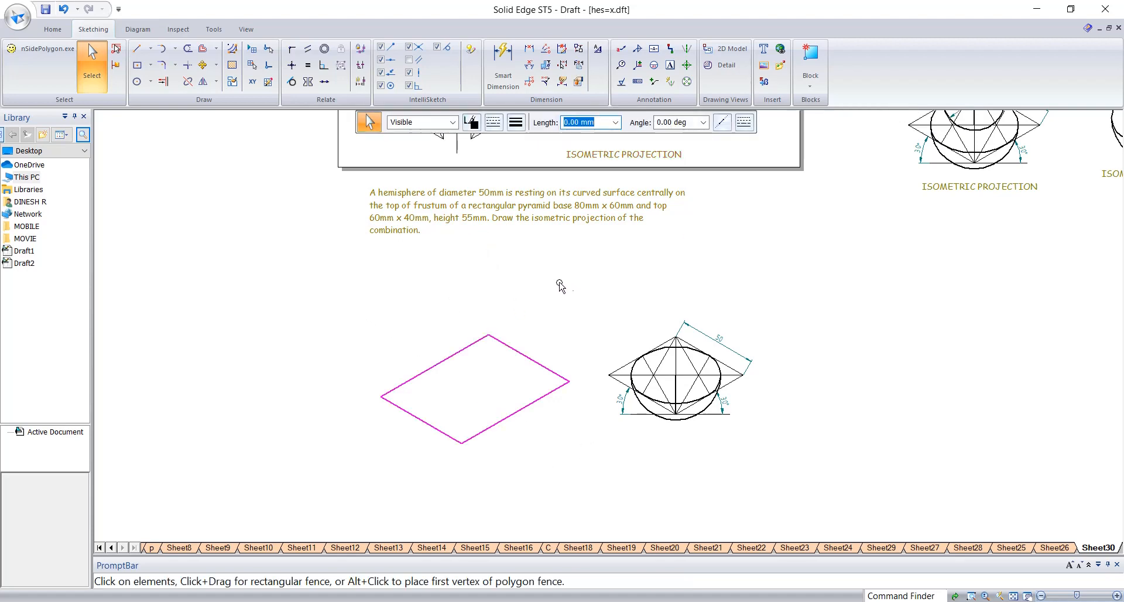
{"action": "scroll", "coordinate": [533, 426], "scroll_direction": "down", "scroll_amount": 1}
{"action": "left_click_drag", "start_coordinate": [528, 409], "coordinate": [520, 471]}
Draw a thin line across the base joining the midpoints of its two 80 mm edges.
{"action": "left_click", "coordinate": [136, 48]}
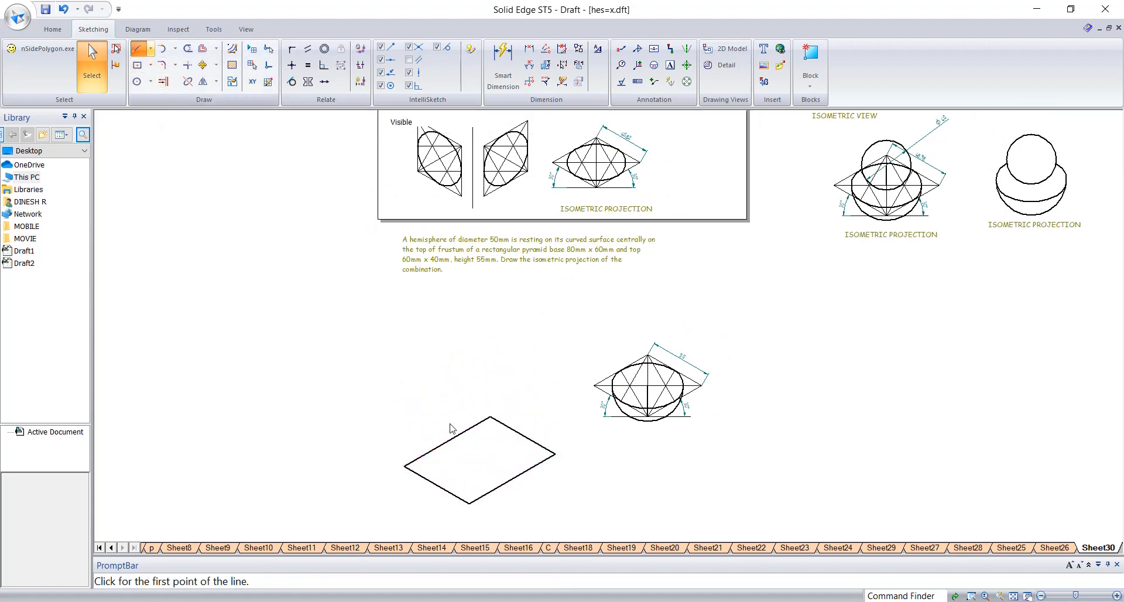
{"action": "left_click", "coordinate": [449, 439]}
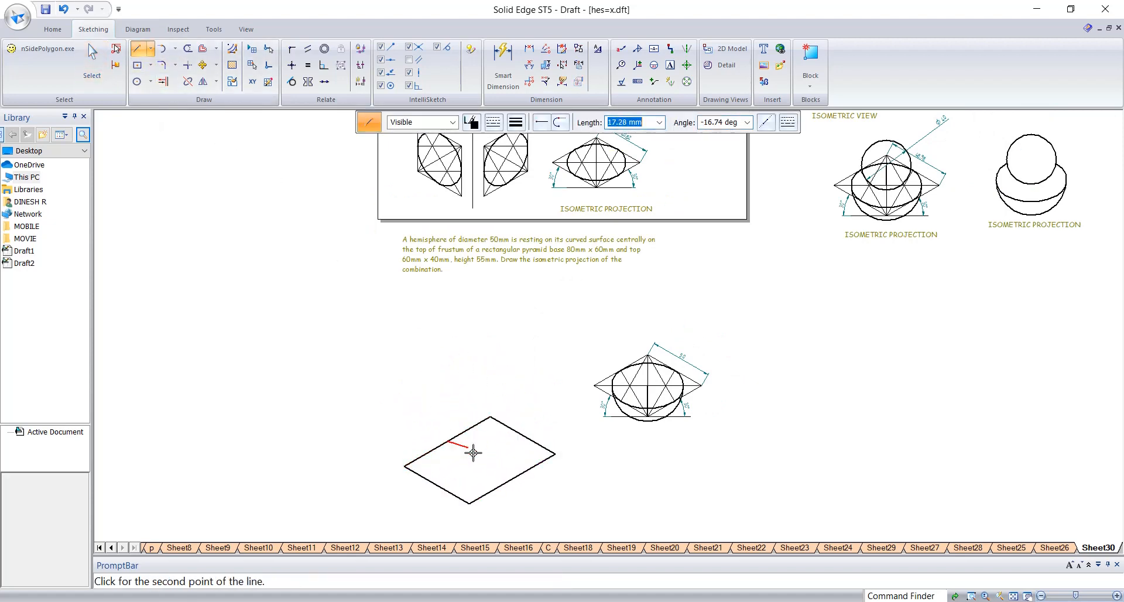
{"action": "left_click", "coordinate": [513, 478]}
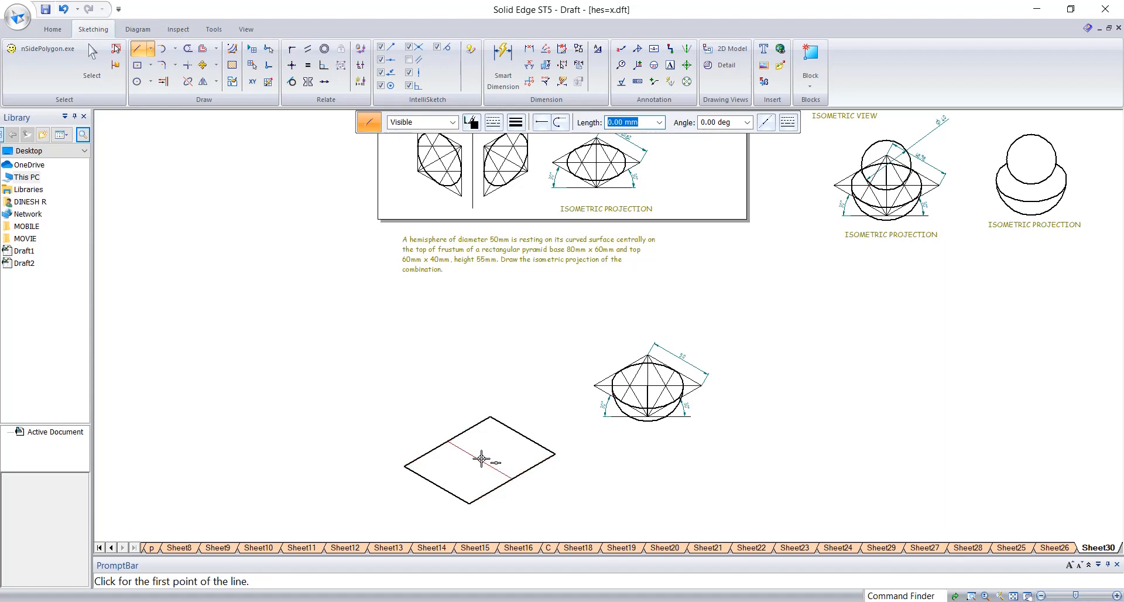
Draw a 55 mm vertical axis line at 90 degrees up from the midpoint of the base's centre line.
{"action": "left_click", "coordinate": [480, 459]}
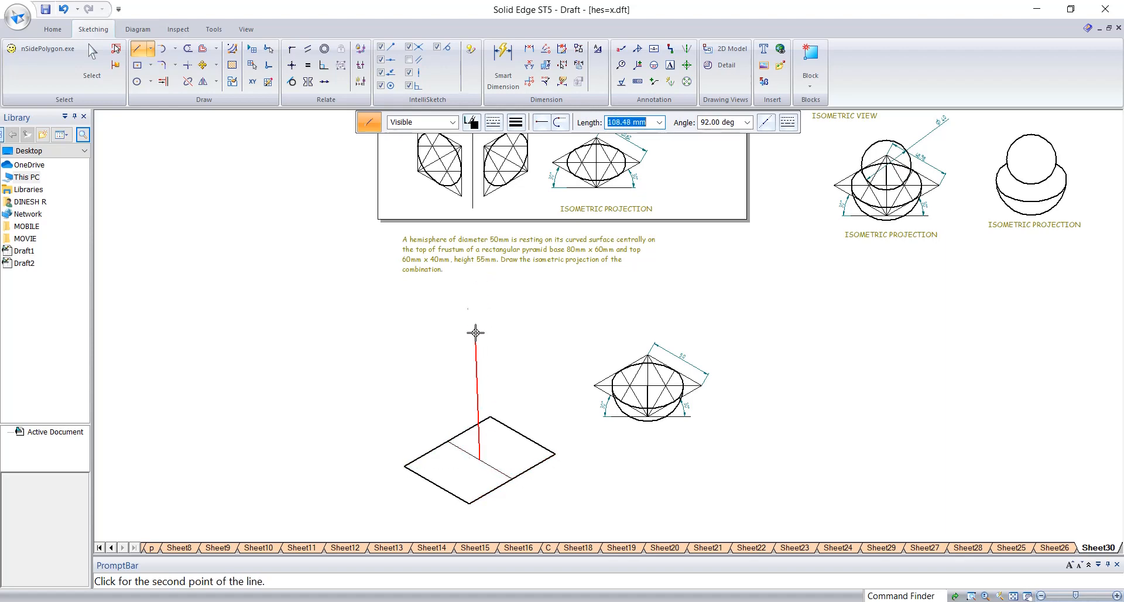
{"action": "type", "text": "55"}
{"action": "key", "text": "Tab"}
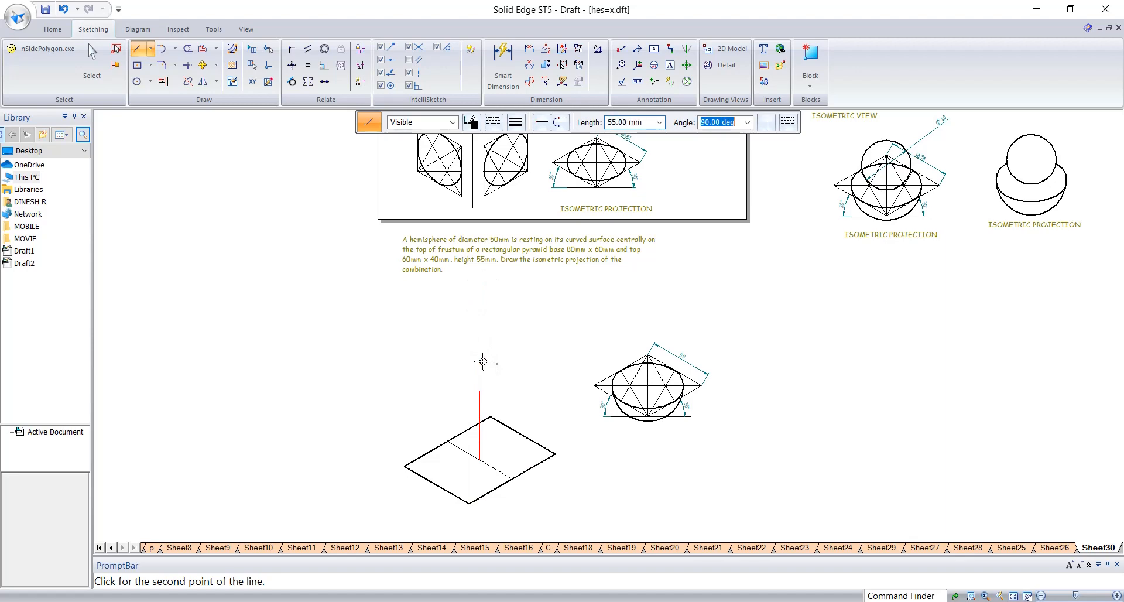
{"action": "key", "text": "Return"}
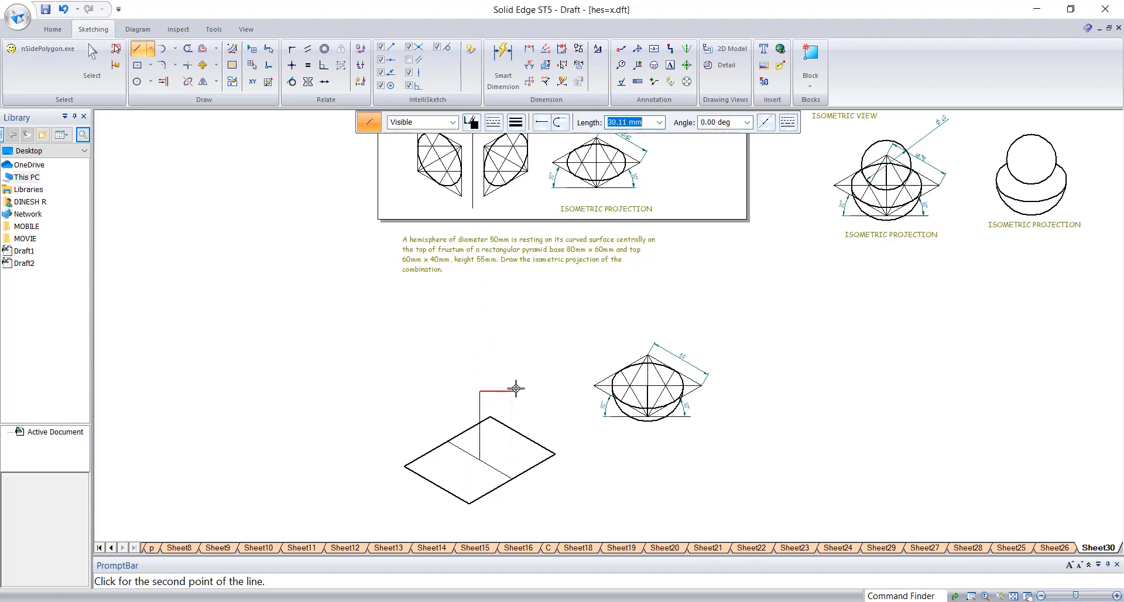
{"action": "key", "text": "Escape"}
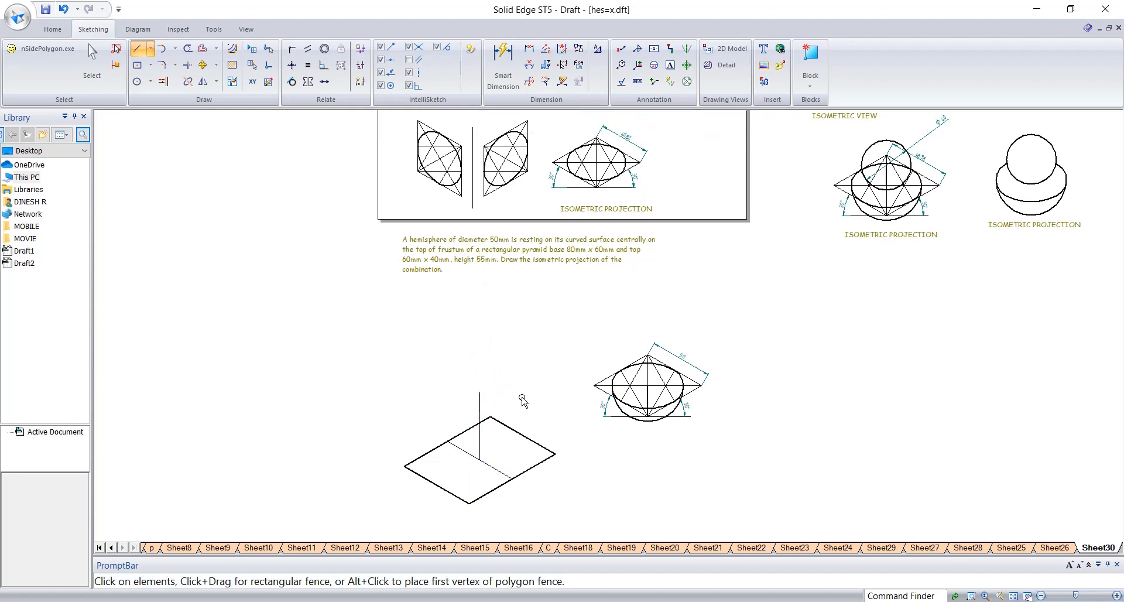
{"action": "middle_click_drag", "start_coordinate": [492, 312], "coordinate": [468, 253]}
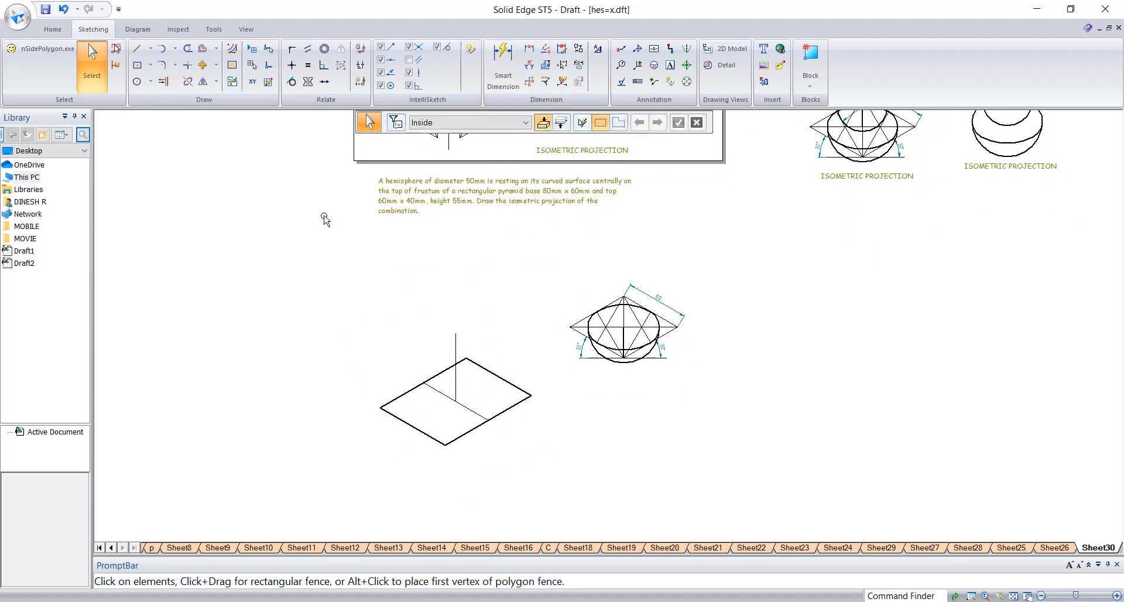
Draw the frustum top's first two connected edges beside the base: 60 mm at 30 degrees and 40 mm at 150 degrees.
{"action": "left_click", "coordinate": [136, 49]}
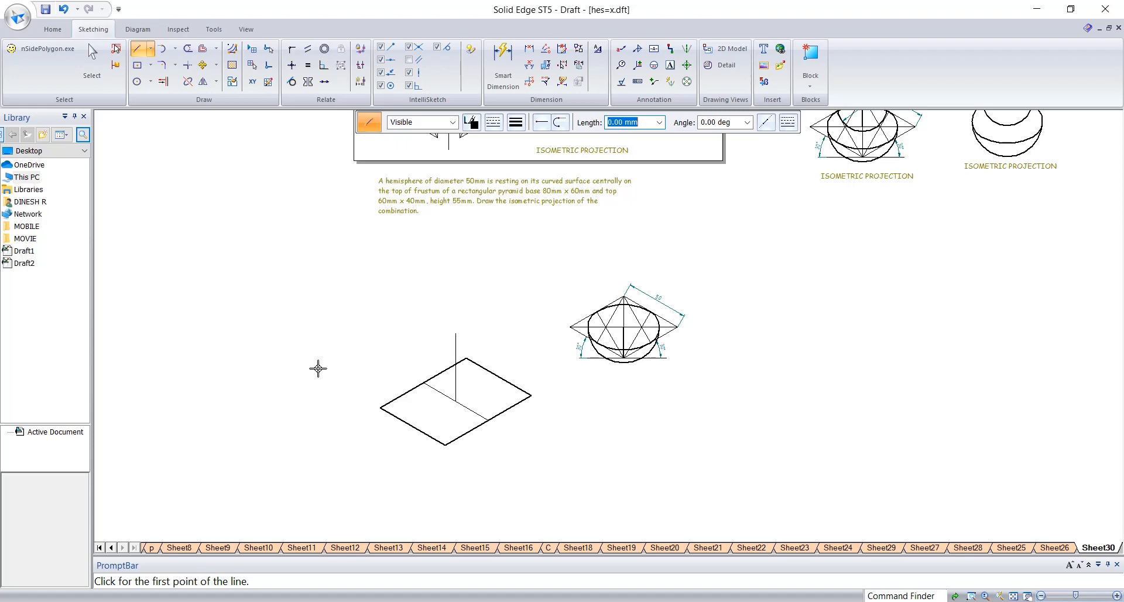
{"action": "left_click", "coordinate": [290, 358]}
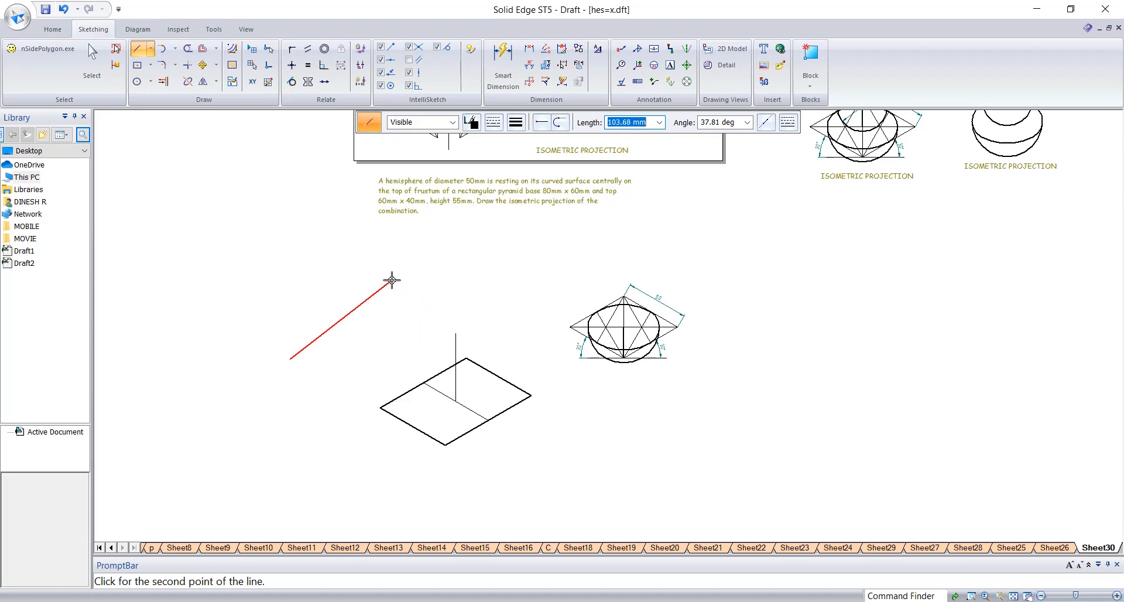
{"action": "type", "text": "60"}
{"action": "key", "text": "Tab"}
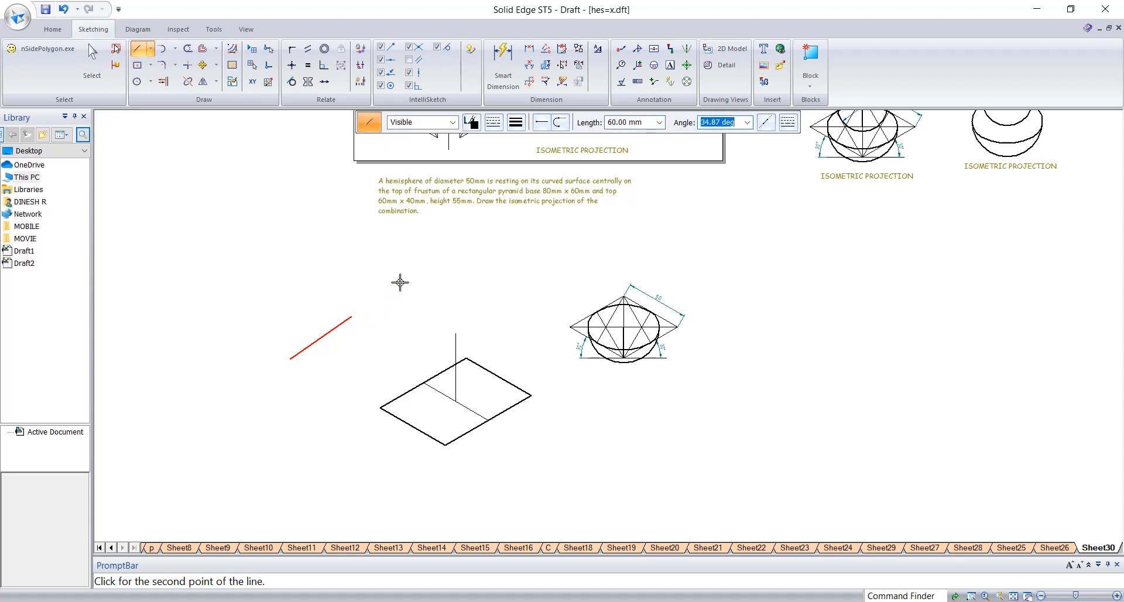
{"action": "type", "text": "30"}
{"action": "key", "text": "Return"}
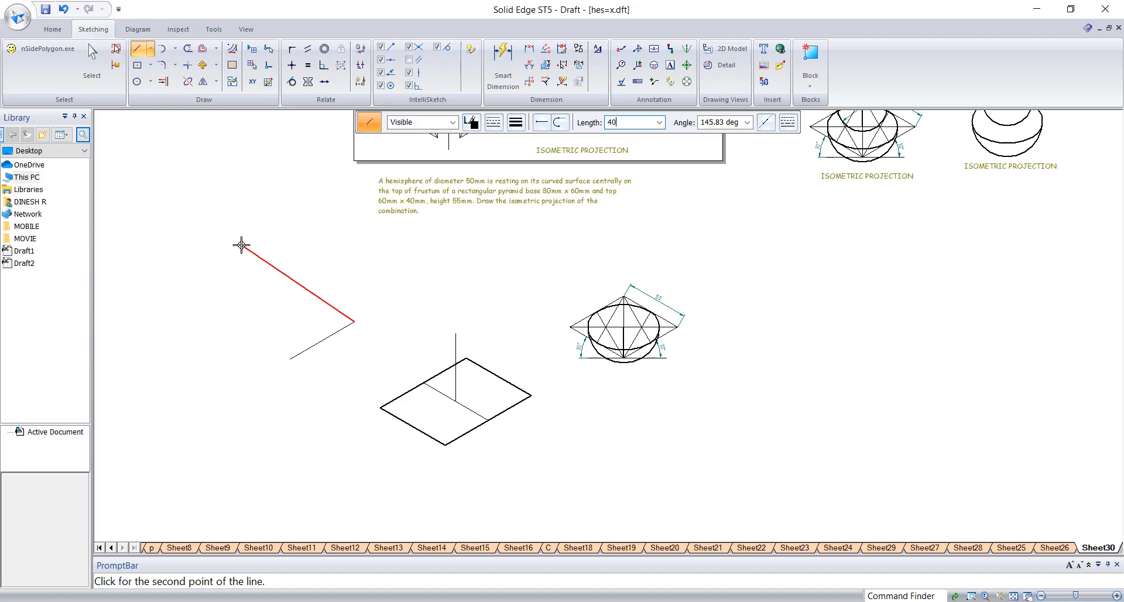
{"action": "key", "text": "Tab"}
{"action": "type", "text": "150"}
{"action": "key", "text": "Return"}
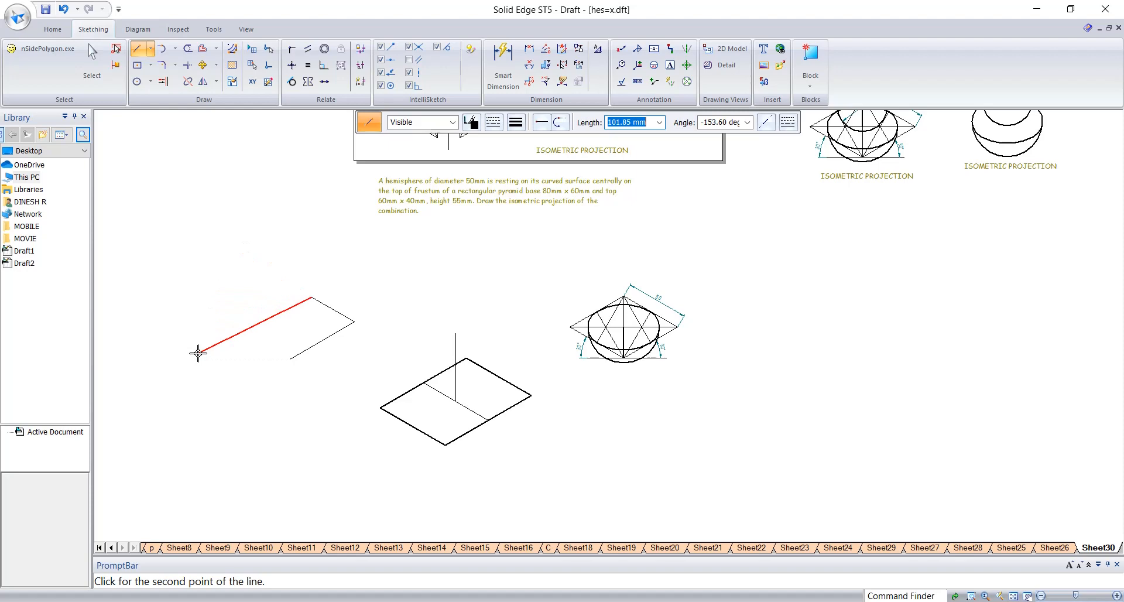
Draw the third top edge 60 mm long at -150 degrees and close the parallelogram at its starting corner.
{"action": "type", "text": "60"}
{"action": "key", "text": "Tab"}
{"action": "type", "text": "-"}
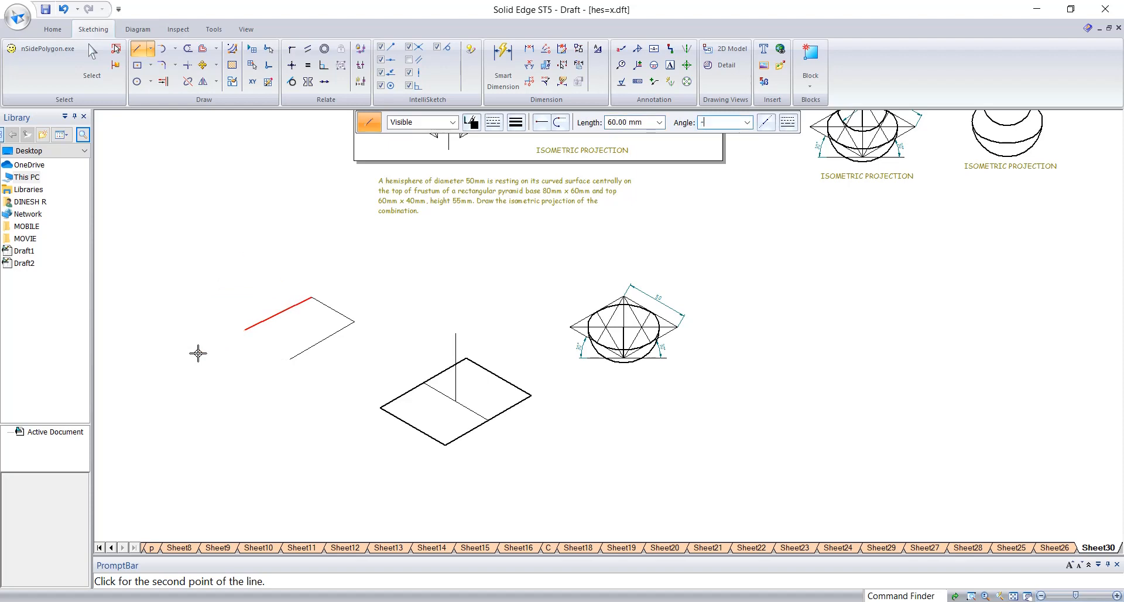
{"action": "type", "text": "150"}
{"action": "key", "text": "Return"}
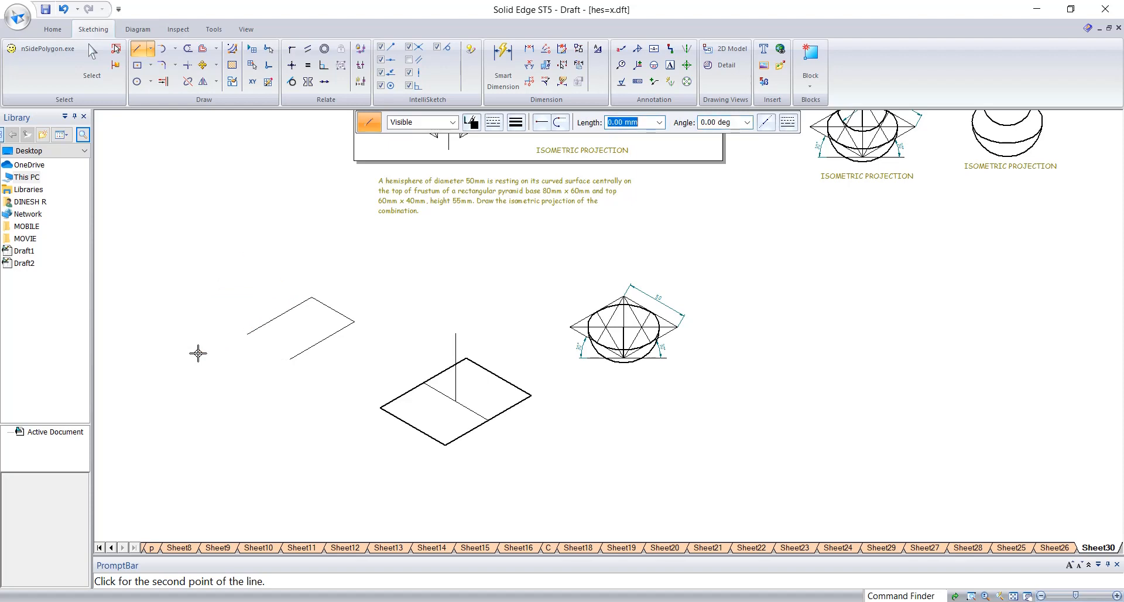
{"action": "left_click", "coordinate": [291, 359]}
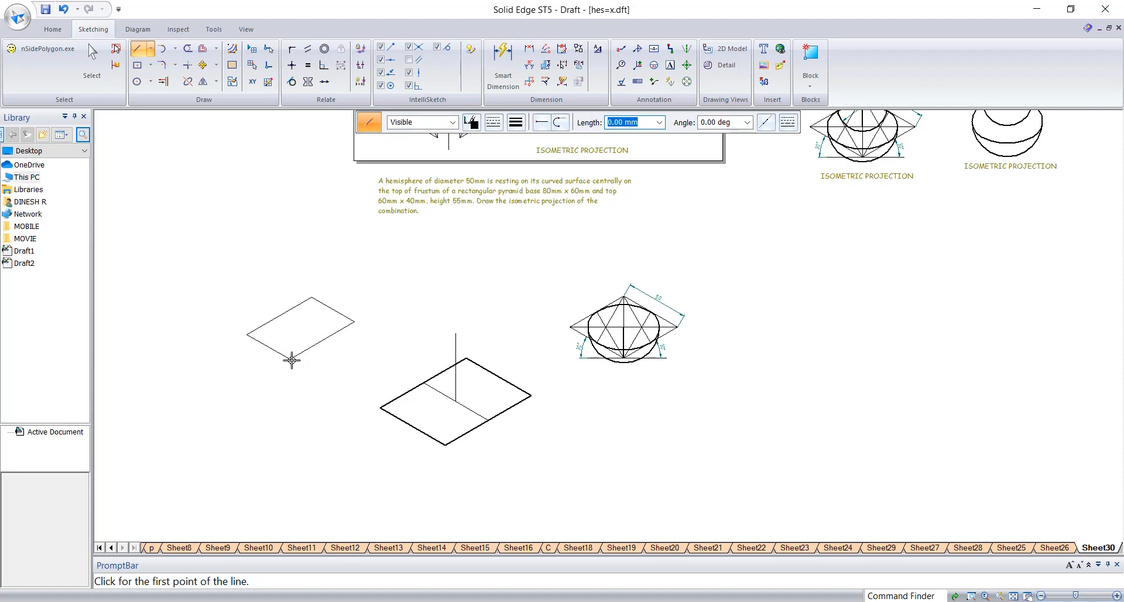
Draw a line across the top parallelogram joining the midpoints of its two 60 mm edges.
{"action": "left_click", "coordinate": [279, 317]}
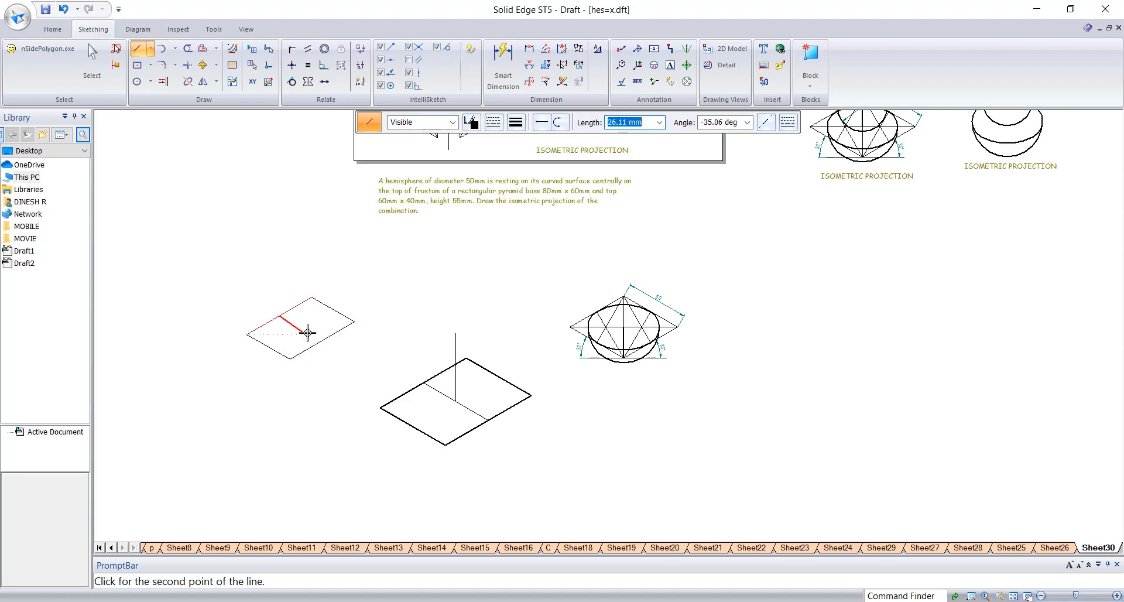
{"action": "left_click", "coordinate": [320, 341]}
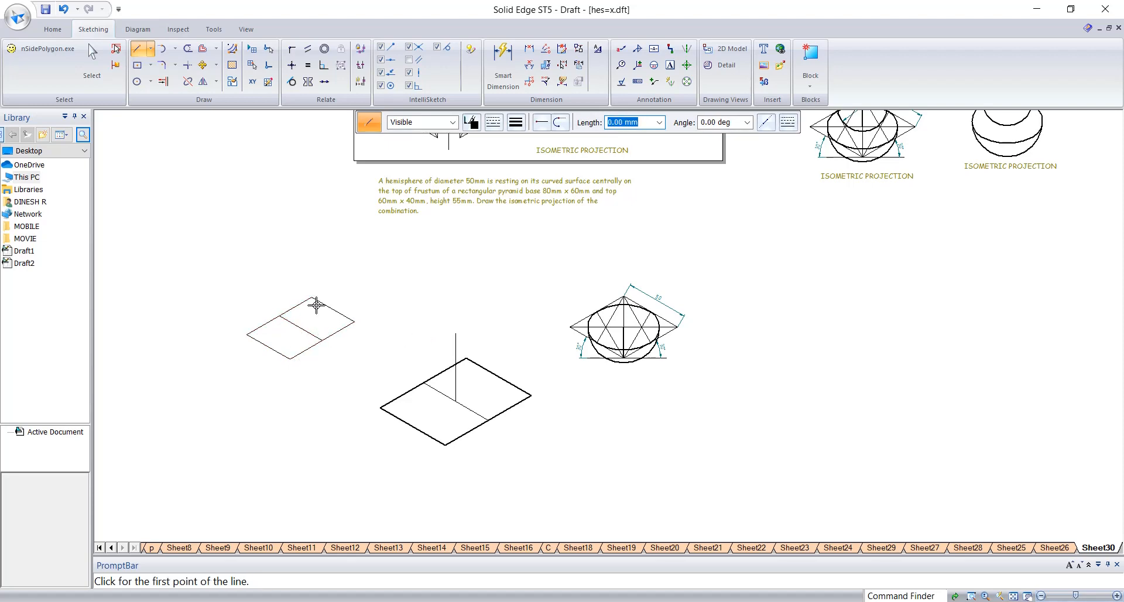
{"action": "key", "text": "Escape"}
Move the top parallelogram with its centre line so that its centre sits on the upper end of the vertical axis.
{"action": "left_click_drag", "start_coordinate": [388, 275], "coordinate": [187, 411]}
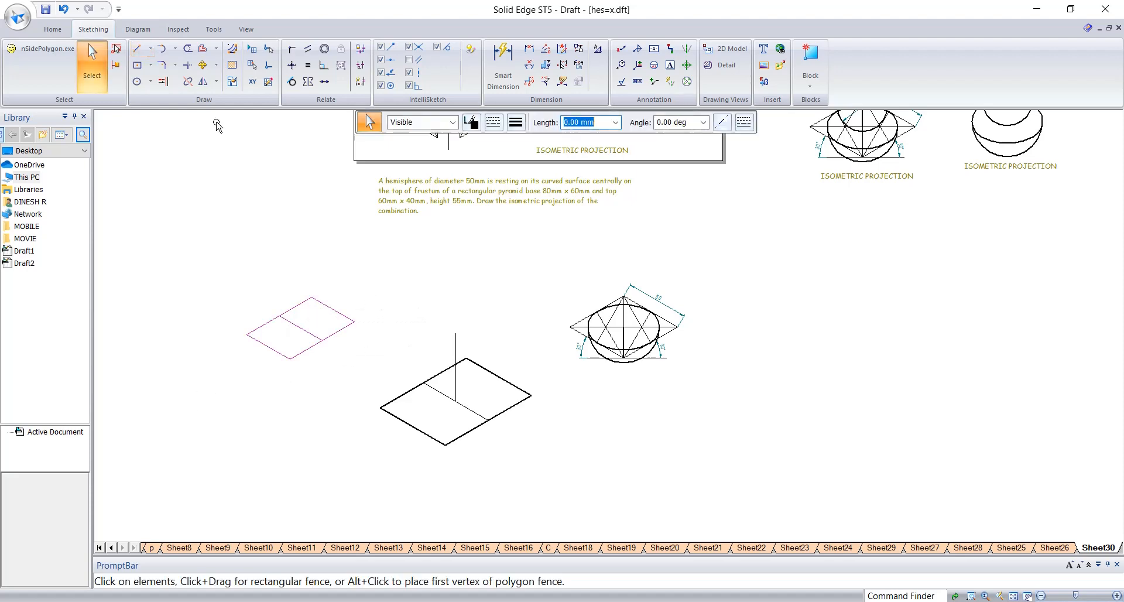
{"action": "left_click", "coordinate": [202, 65]}
{"action": "left_click", "coordinate": [318, 325]}
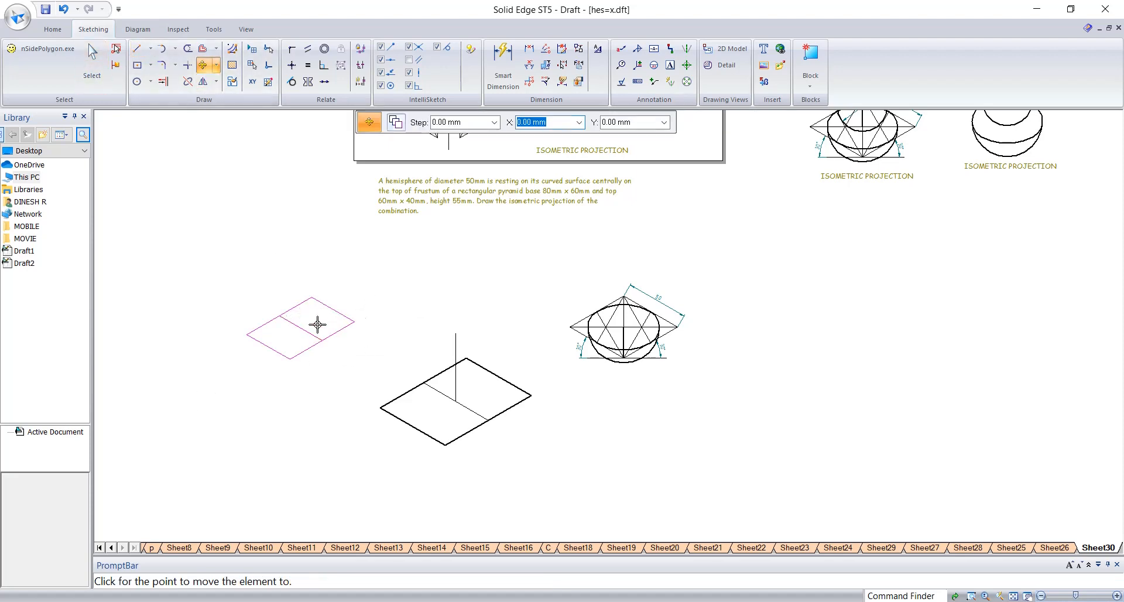
{"action": "left_click", "coordinate": [458, 334]}
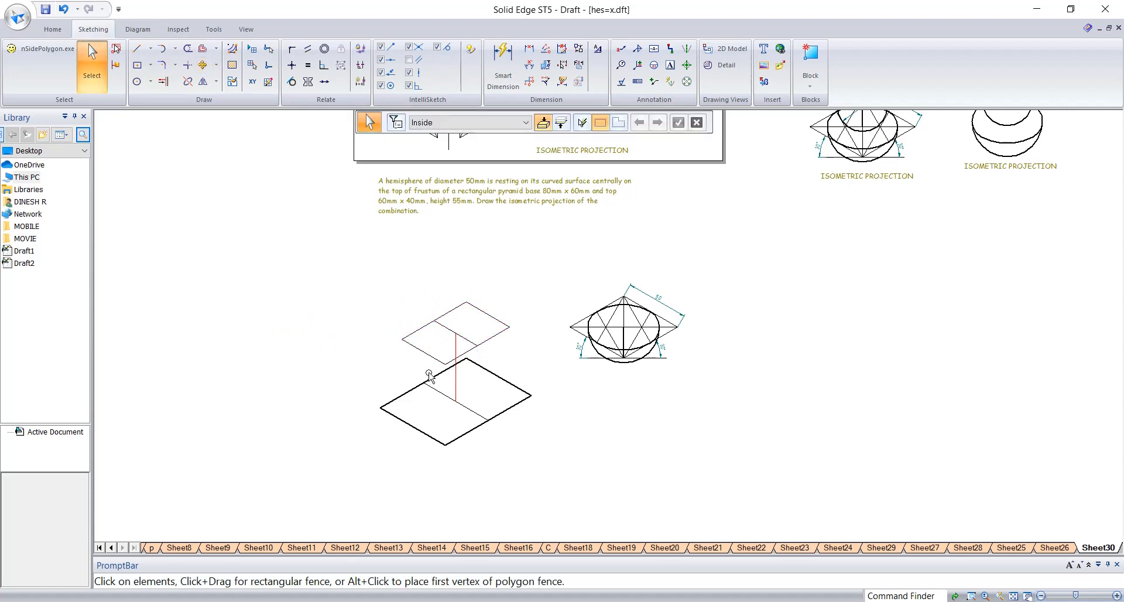
Set the line width of the top parallelogram's four edges to 0.50 mm.
{"action": "left_click", "coordinate": [420, 356]}
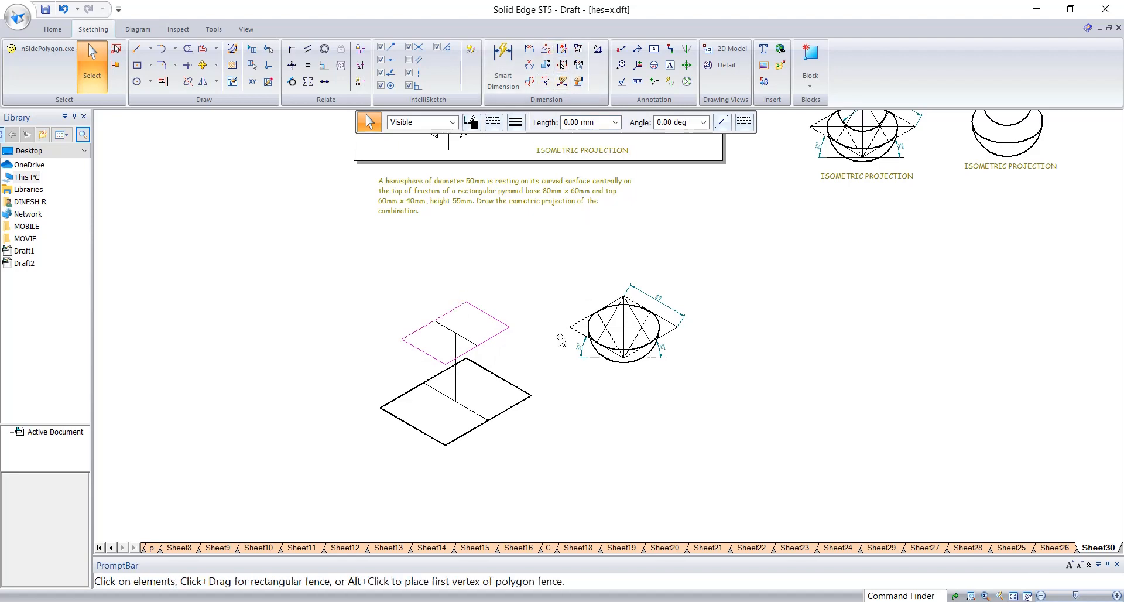
{"action": "left_click", "coordinate": [518, 123]}
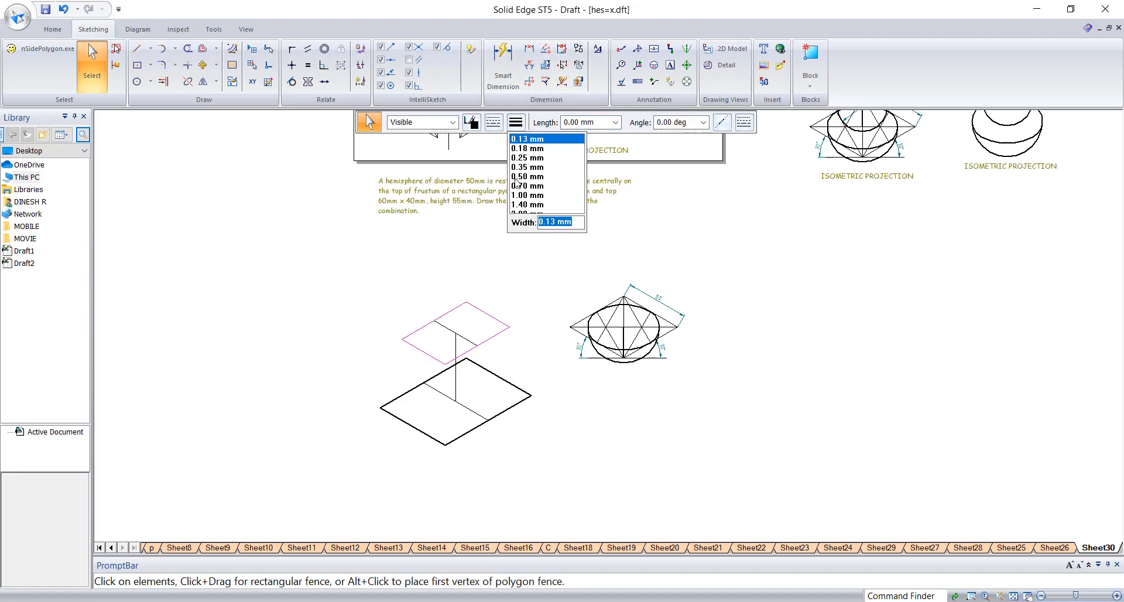
{"action": "left_click", "coordinate": [516, 178]}
Draw the left slanted edge between the left corners of the frustum's top and base.
{"action": "left_click", "coordinate": [138, 49]}
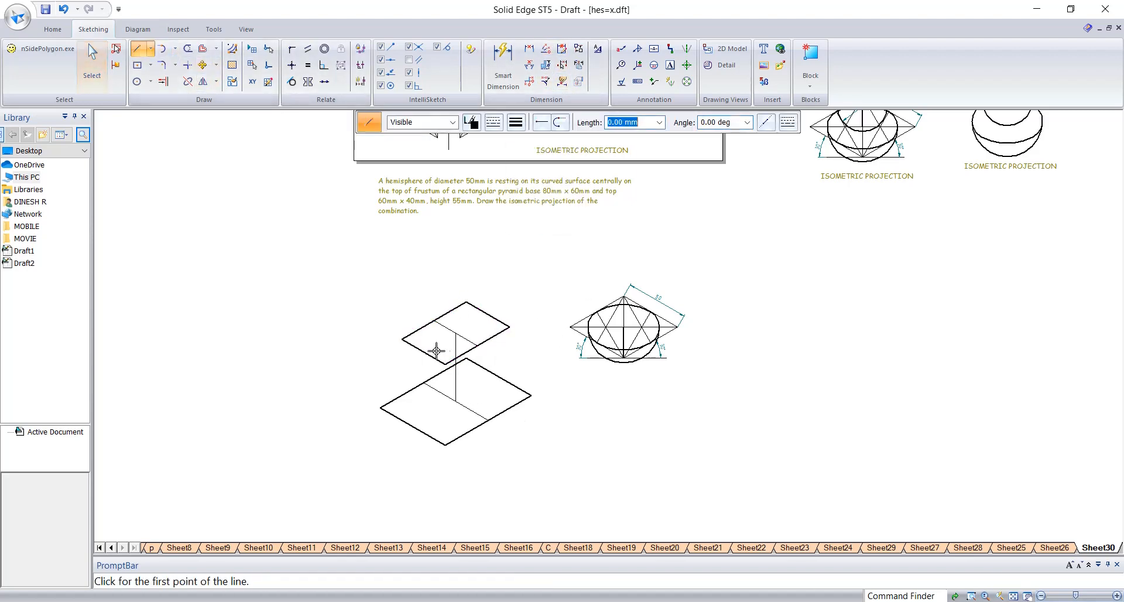
{"action": "left_click", "coordinate": [402, 339]}
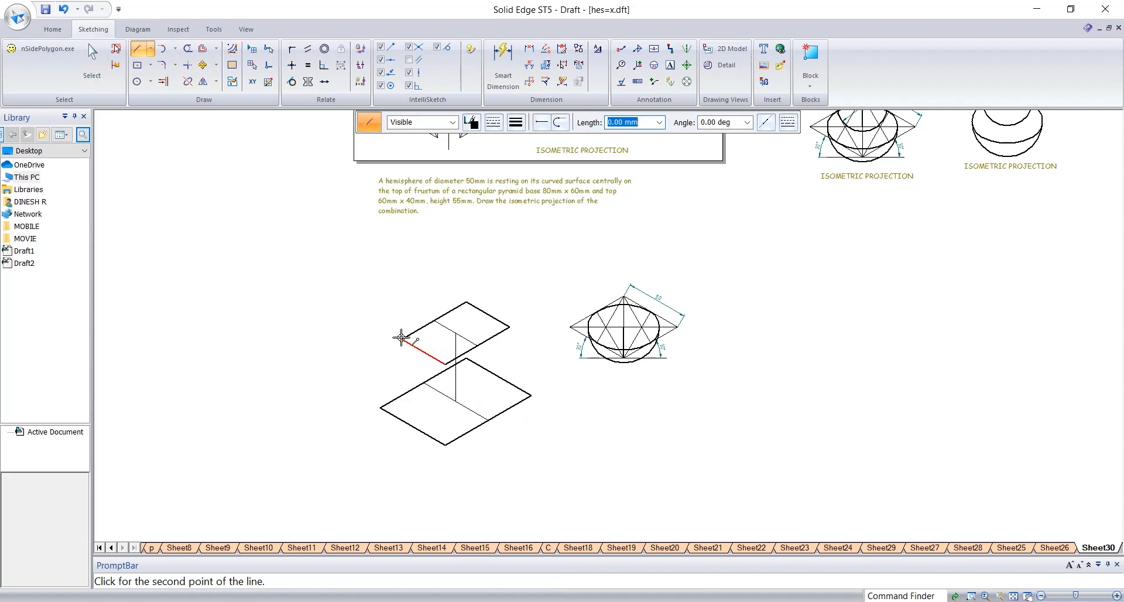
{"action": "left_click", "coordinate": [380, 405]}
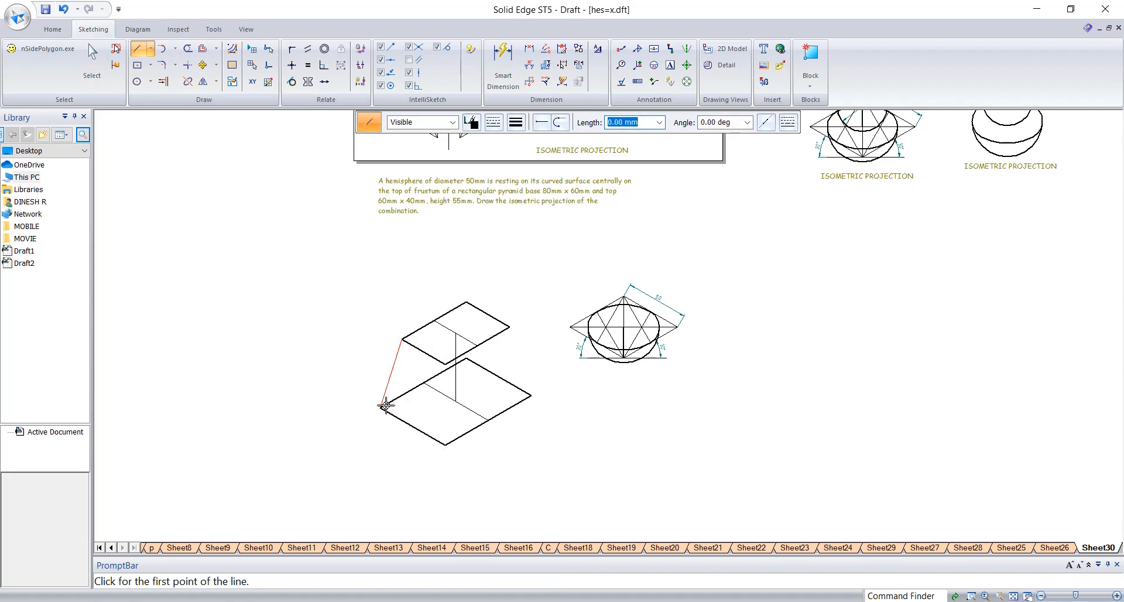
Set the line width to 0.50 mm and draw the frustum's front, right and left slanted edges between matching top and base corners.
{"action": "left_click", "coordinate": [516, 123]}
{"action": "left_click", "coordinate": [528, 176]}
{"action": "left_click", "coordinate": [445, 364]}
{"action": "left_click", "coordinate": [445, 444]}
{"action": "left_click", "coordinate": [467, 303]}
{"action": "left_click", "coordinate": [509, 326]}
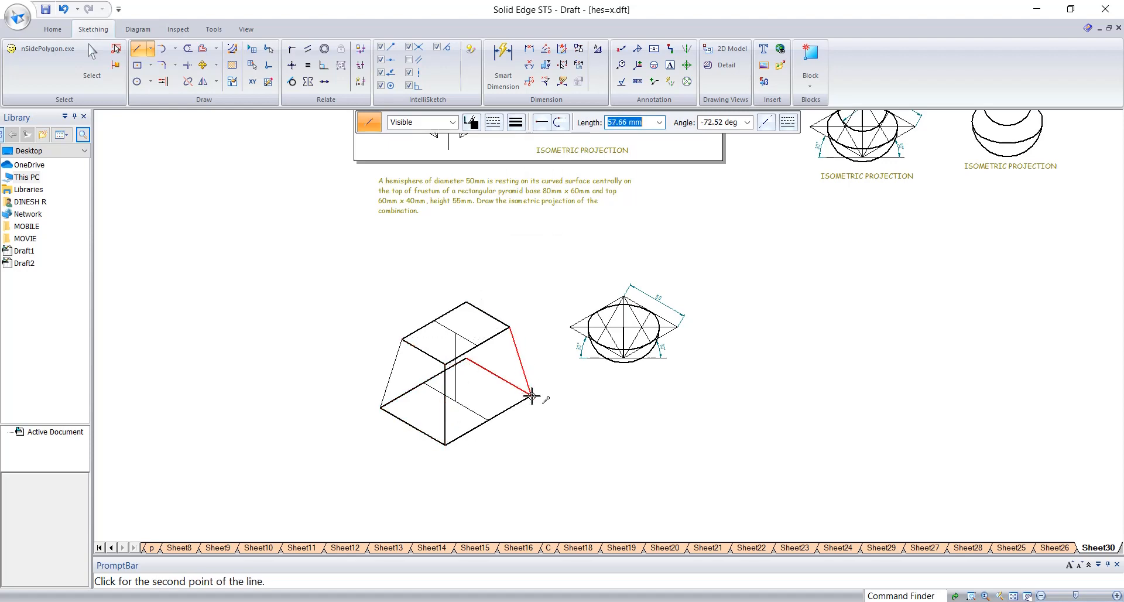
{"action": "left_click", "coordinate": [531, 396]}
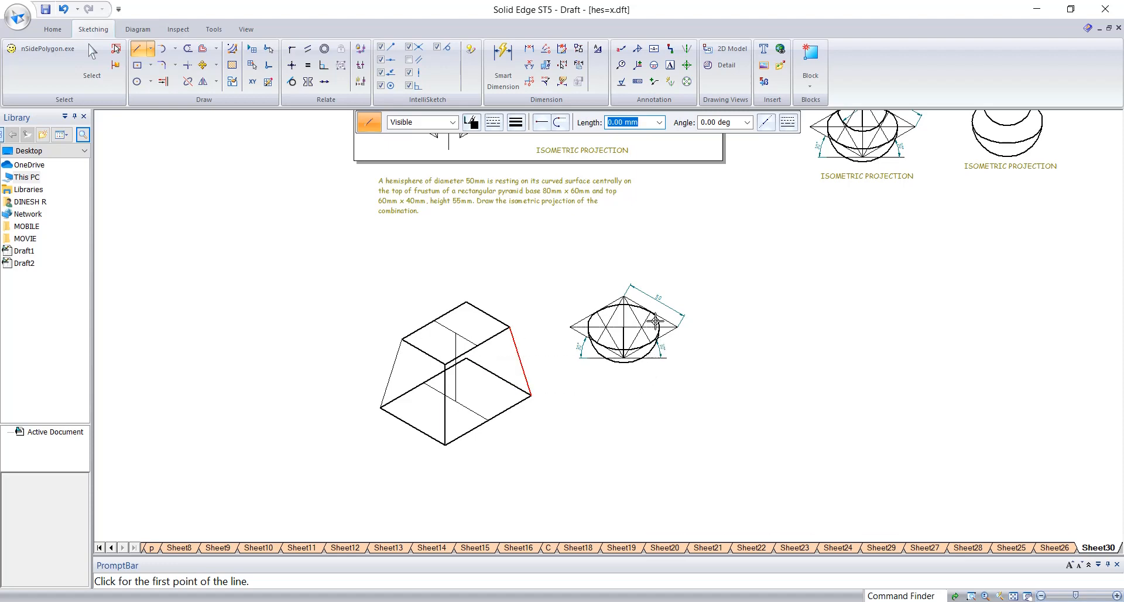
{"action": "left_click", "coordinate": [400, 339]}
{"action": "left_click", "coordinate": [381, 407]}
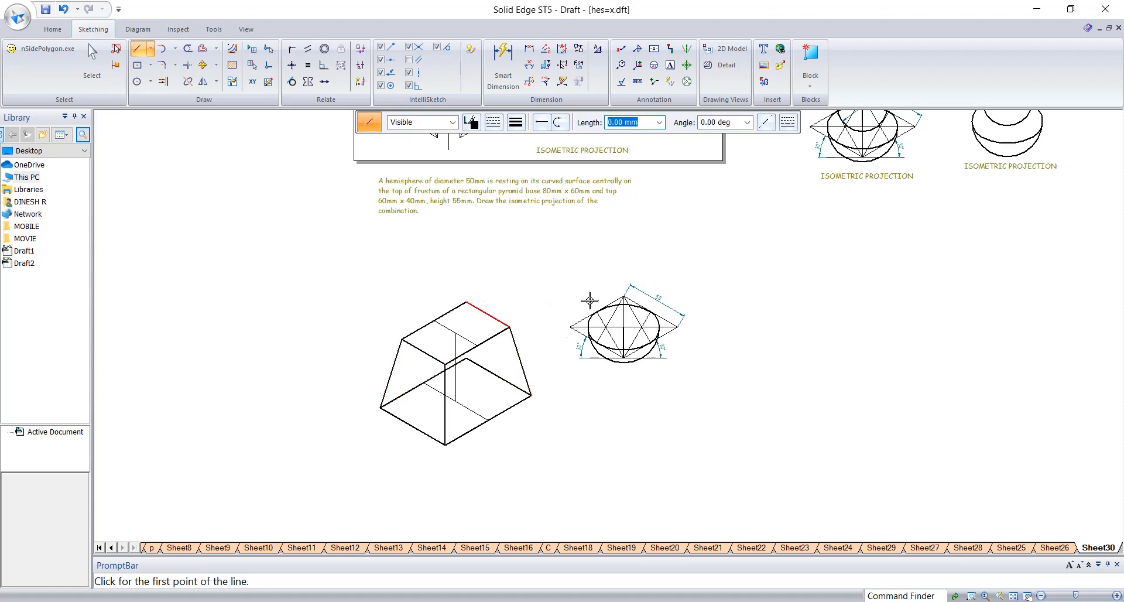
Draw a vertical line one hemisphere radius long at 90 degrees up from the centre of the frustum's top face.
{"action": "scroll", "coordinate": [545, 218], "scroll_direction": "up", "scroll_amount": 1}
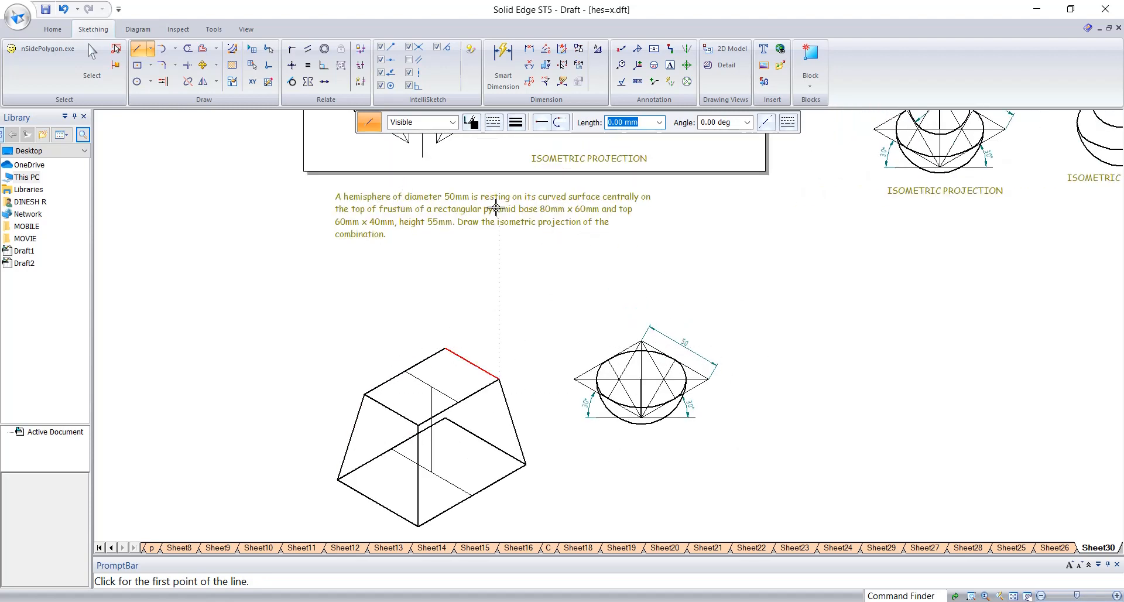
{"action": "left_click", "coordinate": [433, 388]}
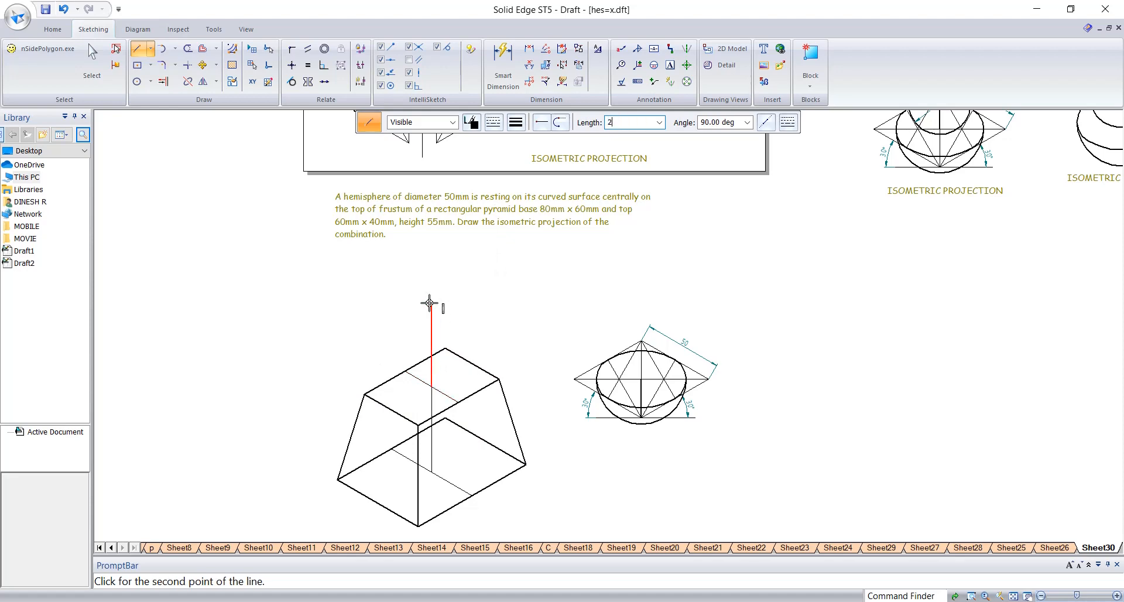
{"action": "key", "text": "Return"}
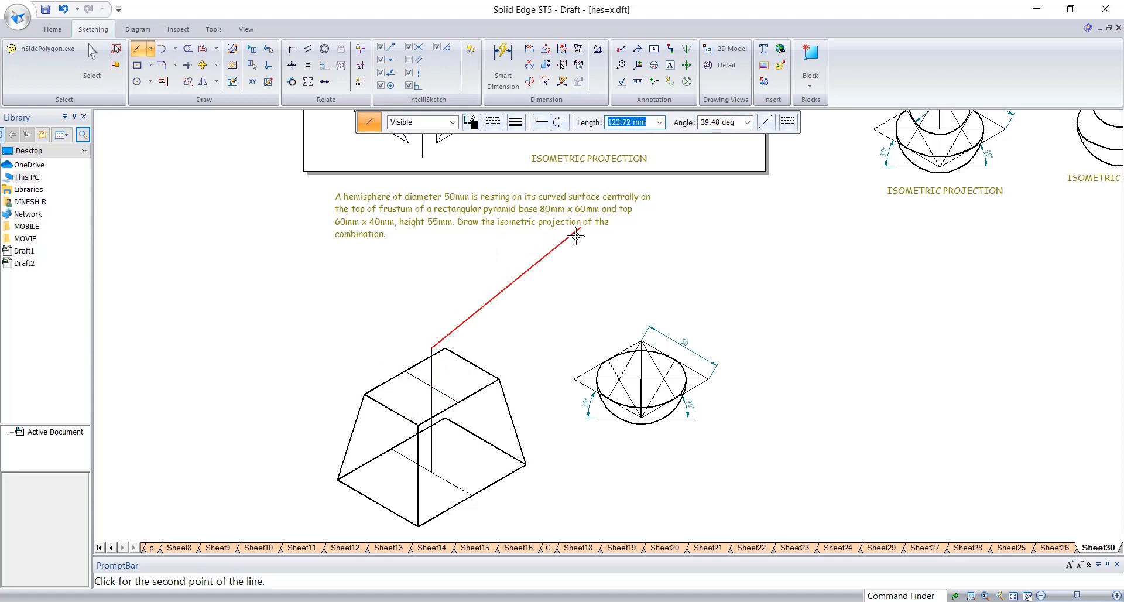
{"action": "key", "text": "Escape"}
Move the 50 mm hemisphere drawing from its ellipse centre to the upper end of the vertical line above the frustum.
{"action": "left_click_drag", "start_coordinate": [540, 286], "coordinate": [773, 454]}
{"action": "left_click", "coordinate": [203, 65]}
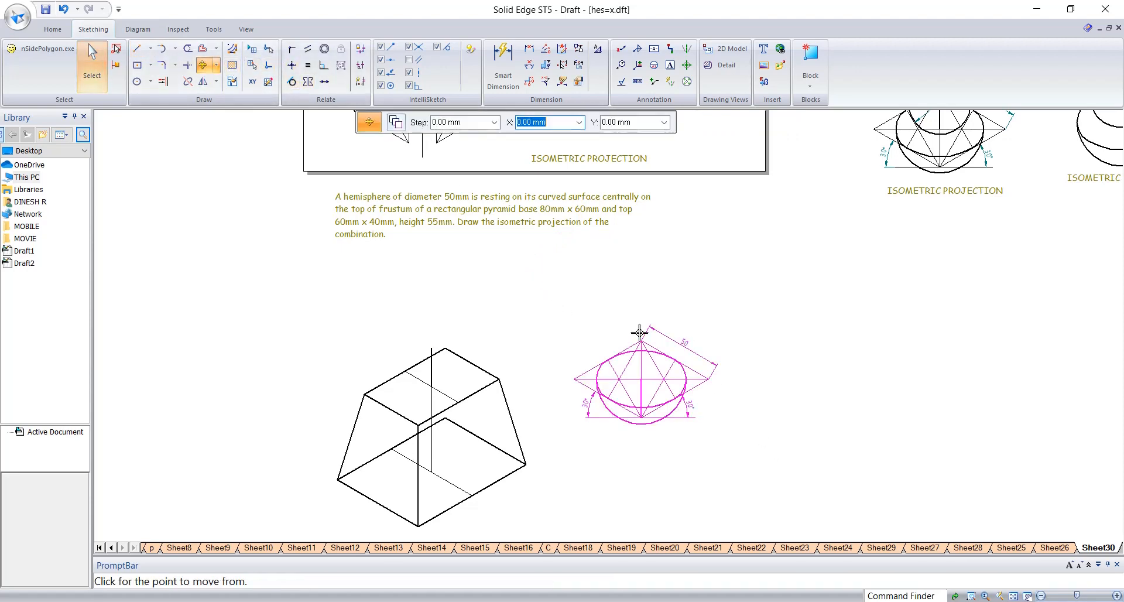
{"action": "left_click", "coordinate": [641, 380]}
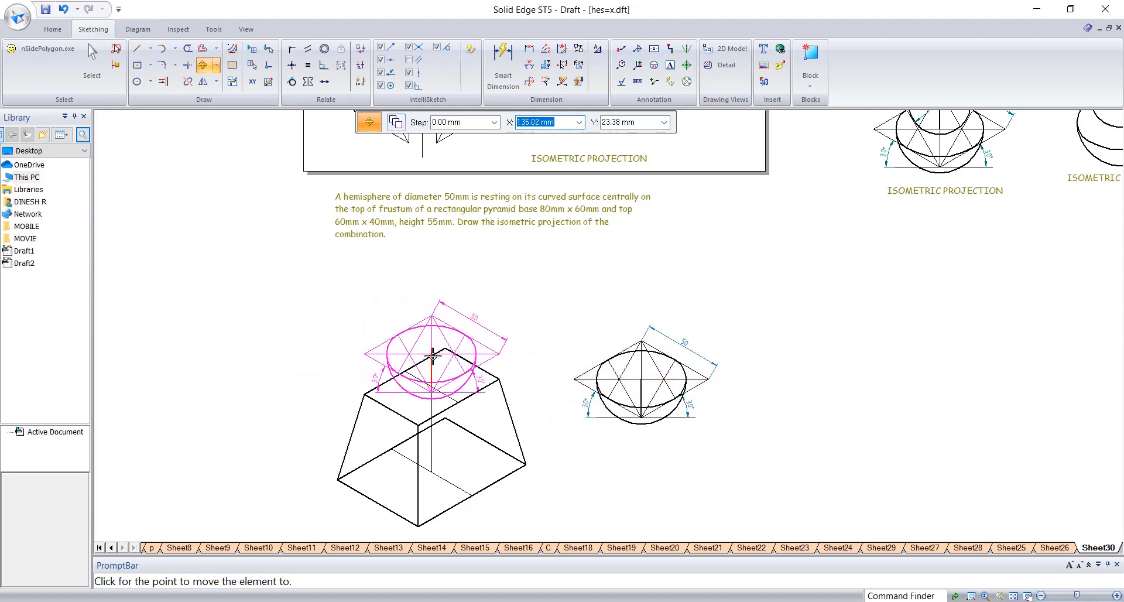
{"action": "left_click", "coordinate": [431, 347]}
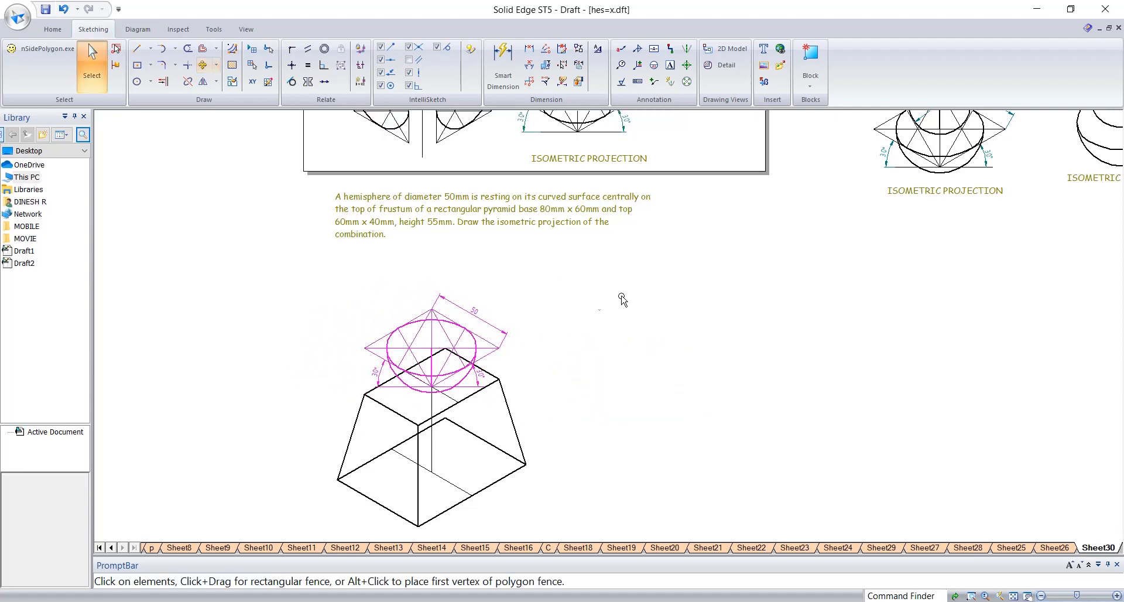
Copy an ISOMETRIC VIEW label below the combined drawing and an ISOMETRIC PROJECTION label to the right of it.
{"action": "scroll", "coordinate": [585, 305], "scroll_direction": "down", "scroll_amount": 1}
{"action": "scroll", "coordinate": [645, 293], "scroll_direction": "down", "scroll_amount": 1}
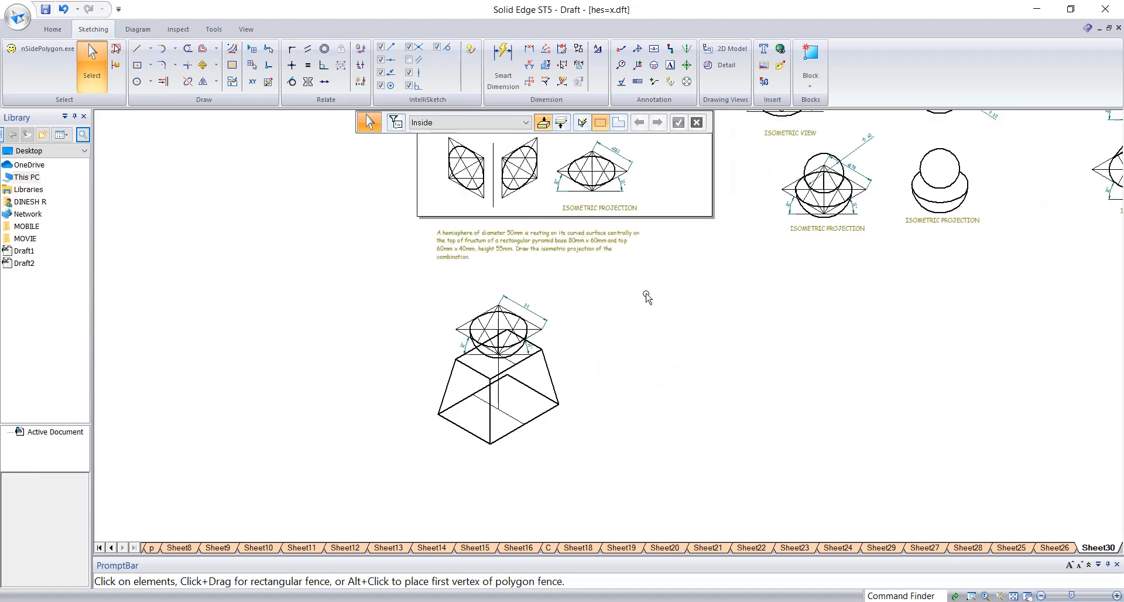
{"action": "scroll", "coordinate": [835, 302], "scroll_direction": "down", "scroll_amount": 1}
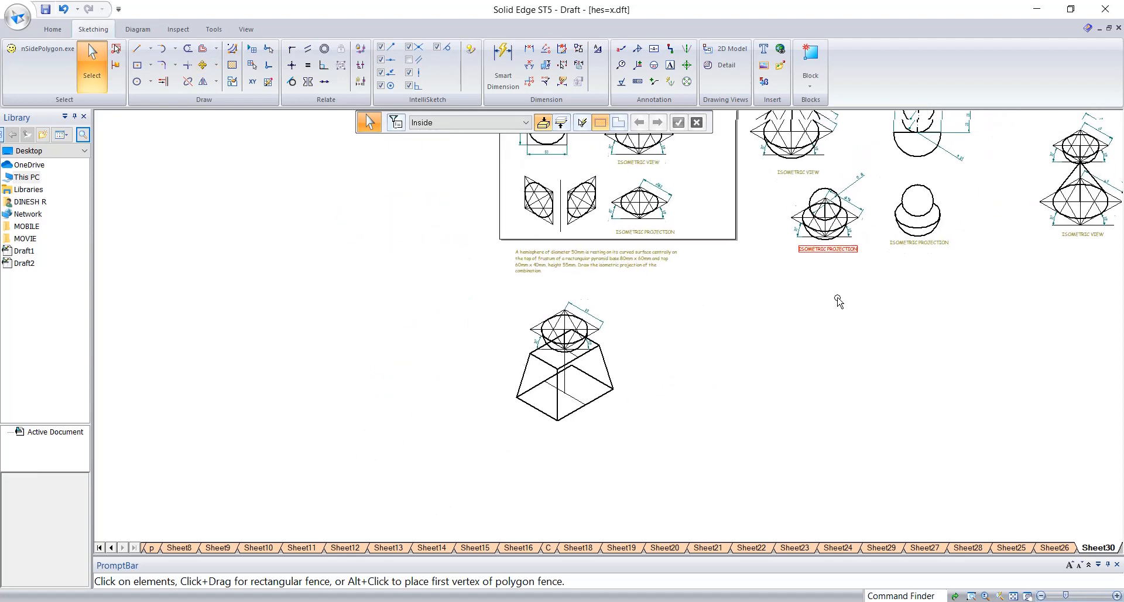
{"action": "left_click", "coordinate": [800, 197]}
{"action": "mouse_move", "coordinate": [801, 195]}
{"action": "left_mouse_down"}
{"action": "mouse_move", "coordinate": [734, 389]}
{"action": "mouse_move", "coordinate": [563, 464]}
{"action": "left_mouse_up"}
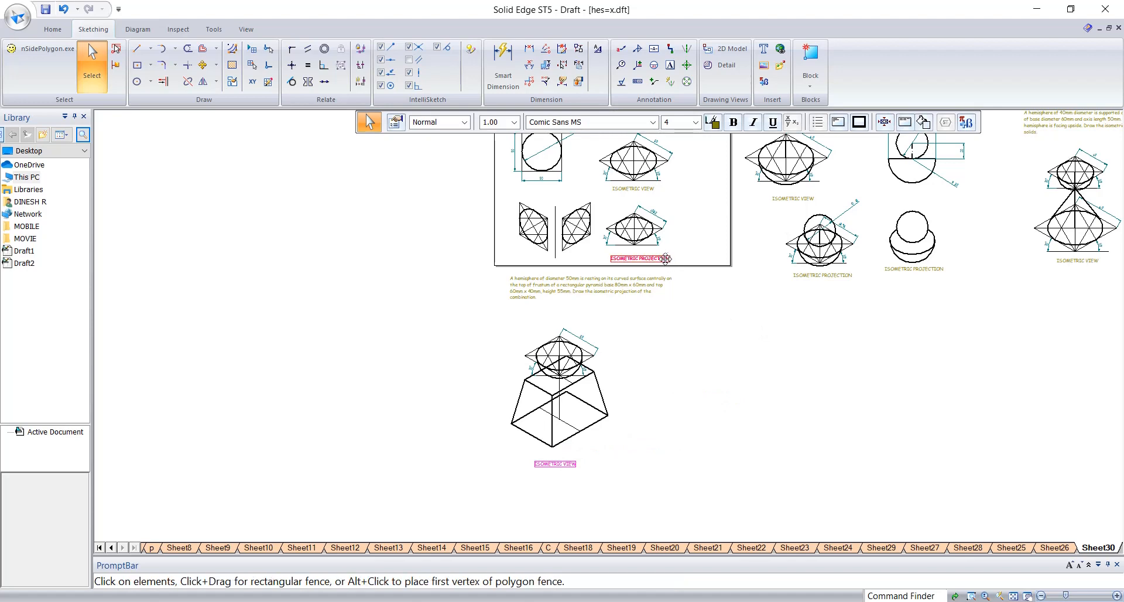
{"action": "left_click_drag", "start_coordinate": [666, 258], "coordinate": [718, 456]}
Copy the whole hemisphere-and-frustum drawing to the space above the ISOMETRIC PROJECTION label.
{"action": "scroll", "coordinate": [608, 409], "scroll_direction": "up", "scroll_amount": 3}
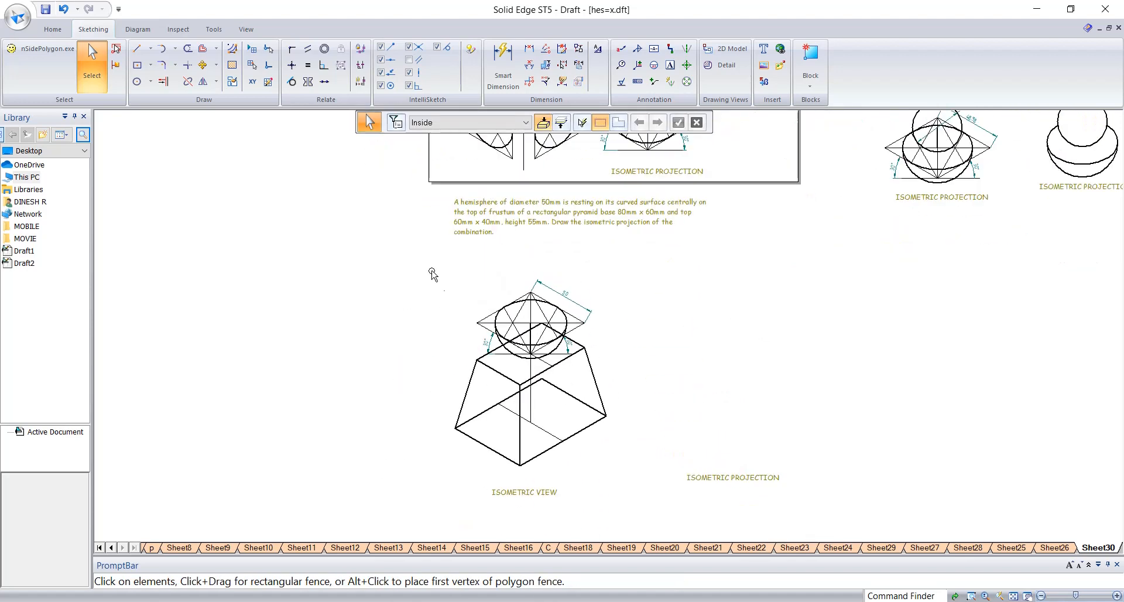
{"action": "mouse_move", "coordinate": [427, 267]}
{"action": "left_mouse_down"}
{"action": "mouse_move", "coordinate": [670, 470]}
{"action": "mouse_move", "coordinate": [640, 480]}
{"action": "left_mouse_up"}
{"action": "left_click_drag", "start_coordinate": [536, 334], "coordinate": [732, 310], "text": "ctrl"}
{"action": "left_click", "coordinate": [868, 329]}
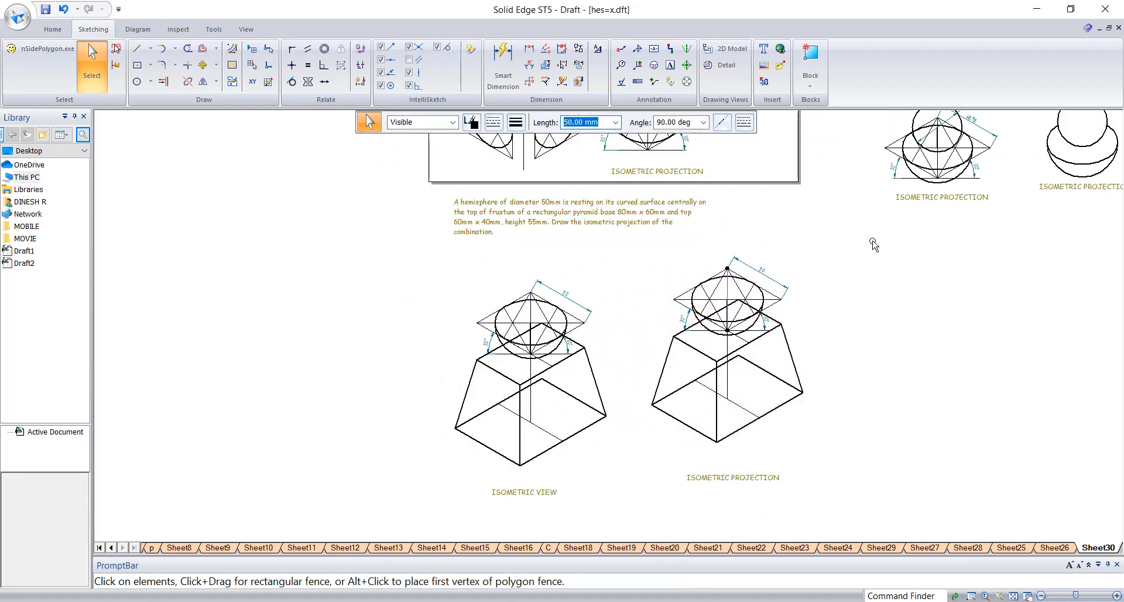
{"action": "left_click", "coordinate": [872, 242]}
Scale the copied hemisphere-and-frustum drawing down to isometric scale, reducing its 50 mm side to 40.82 mm.
{"action": "left_click_drag", "start_coordinate": [634, 467], "coordinate": [842, 227]}
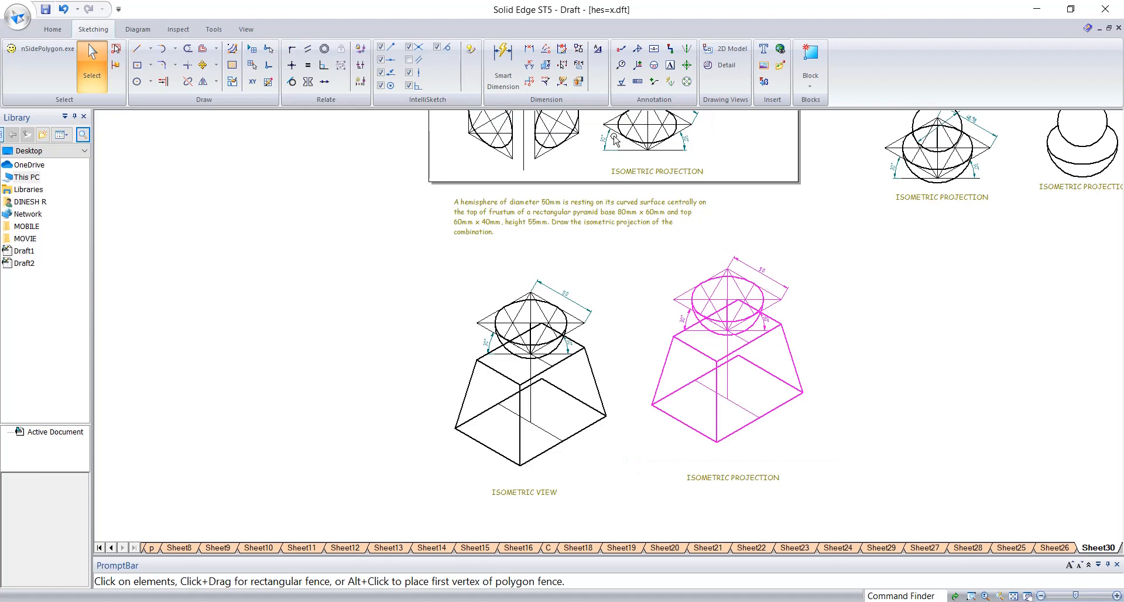
{"action": "left_click", "coordinate": [217, 82]}
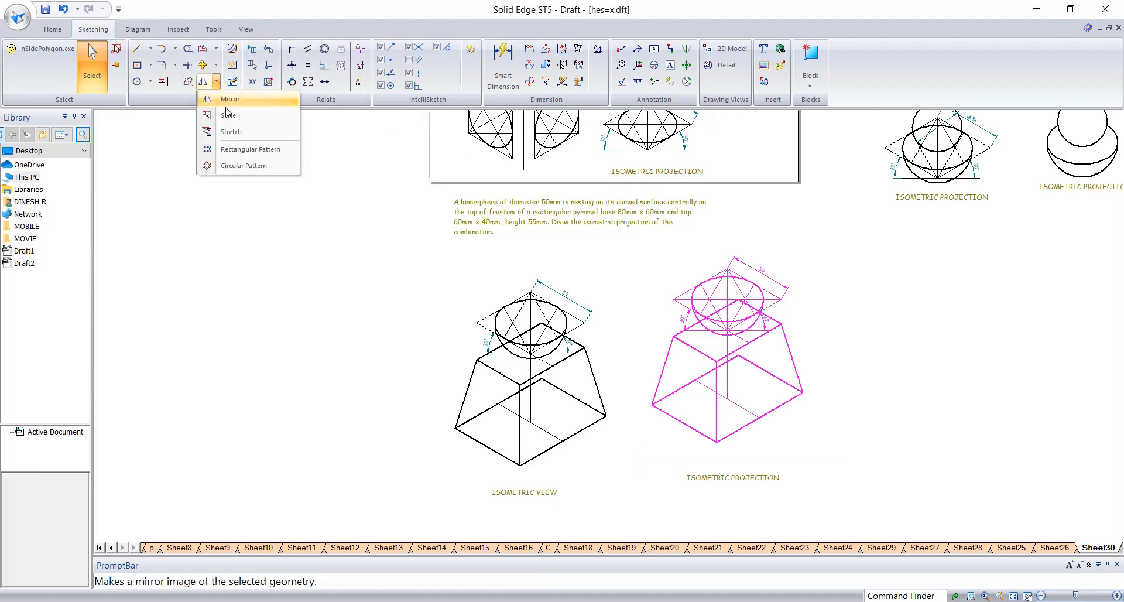
{"action": "left_click", "coordinate": [228, 114]}
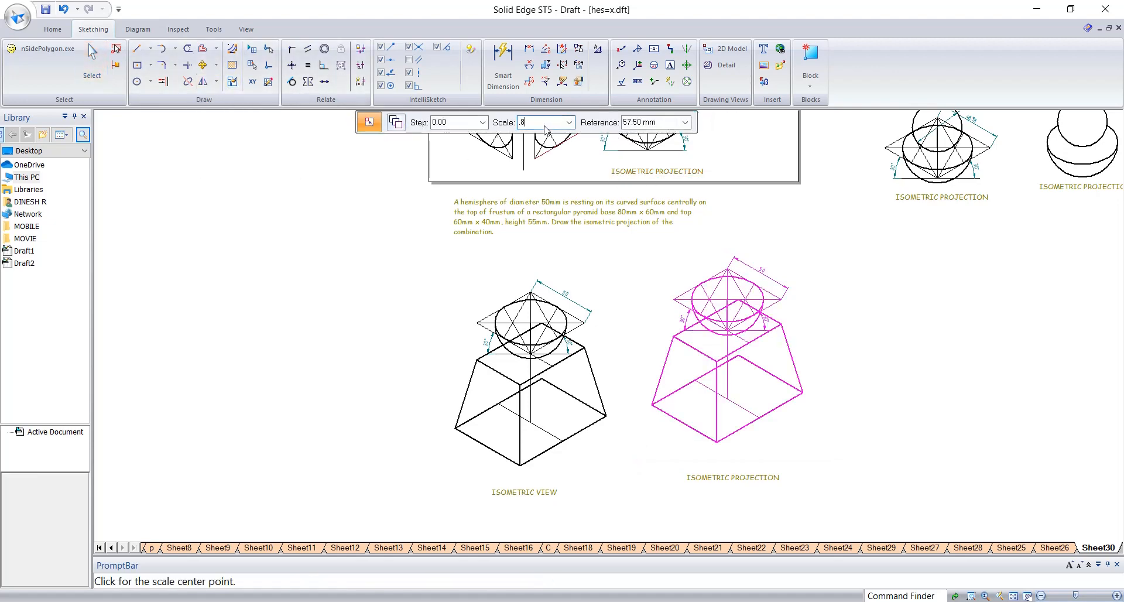
{"action": "key", "text": "Tab"}
{"action": "left_click", "coordinate": [718, 394]}
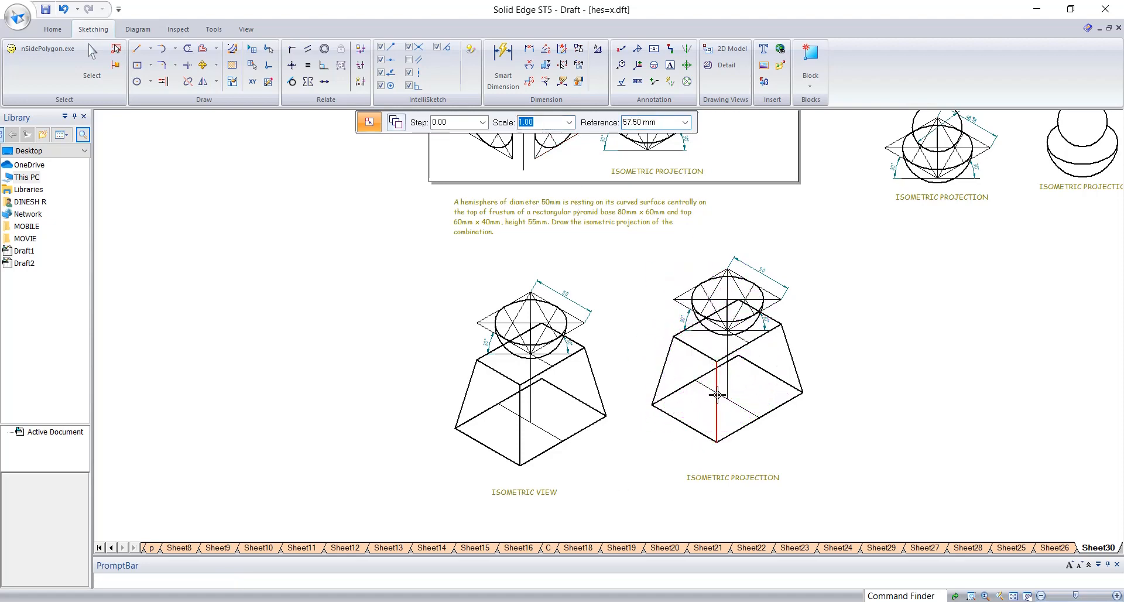
Delete the scaled frustum's two hidden base edges, its base centre line and its vertical axis.
{"action": "scroll", "coordinate": [624, 288], "scroll_direction": "up", "scroll_amount": 4}
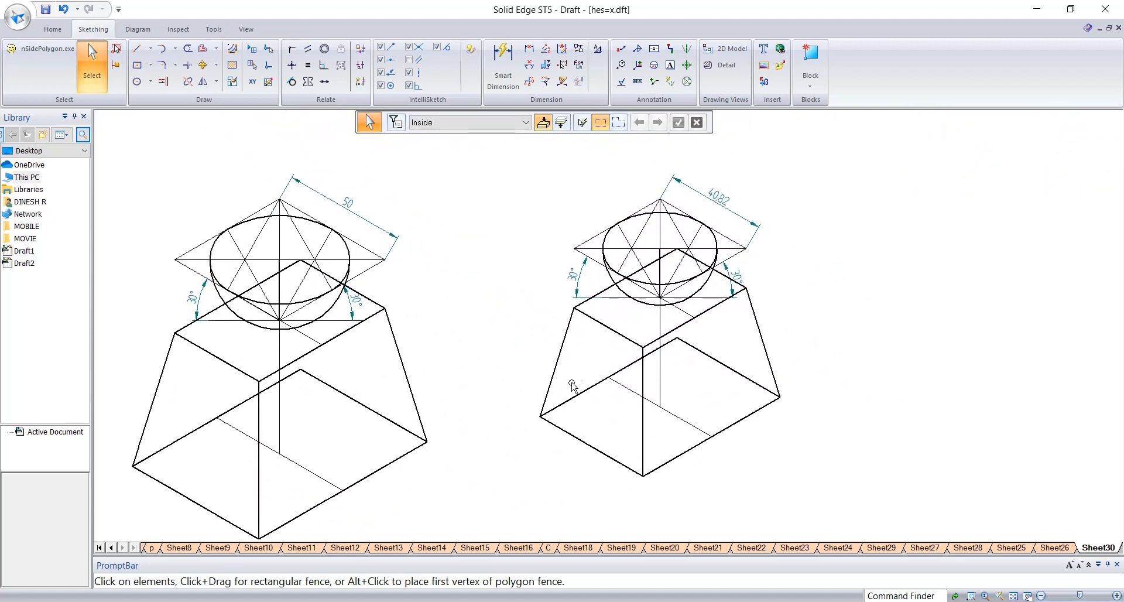
{"action": "left_click", "coordinate": [575, 396]}
{"action": "key", "text": "Delete"}
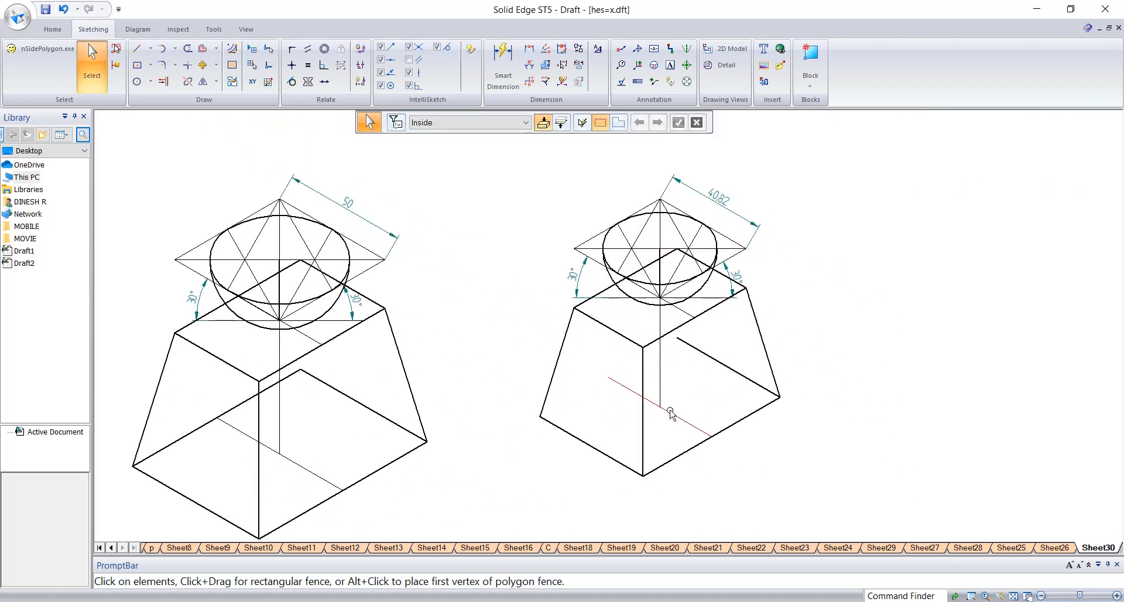
{"action": "key", "text": "Delete"}
{"action": "left_click", "coordinate": [661, 387]}
{"action": "key", "text": "Delete"}
{"action": "left_click", "coordinate": [702, 352]}
{"action": "key", "text": "Delete"}
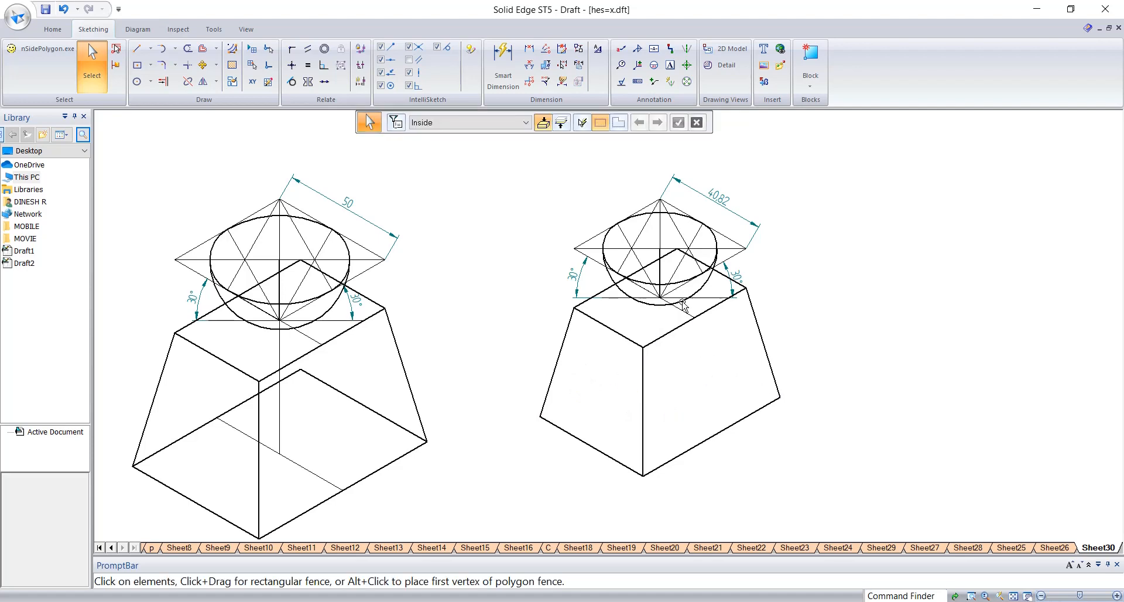
Delete the centre line on the scaled frustum's top face and the horizontal reference line under the hemisphere.
{"action": "left_click", "coordinate": [685, 313]}
{"action": "key", "text": "Delete"}
{"action": "left_click", "coordinate": [697, 297]}
{"action": "key", "text": "Delete"}
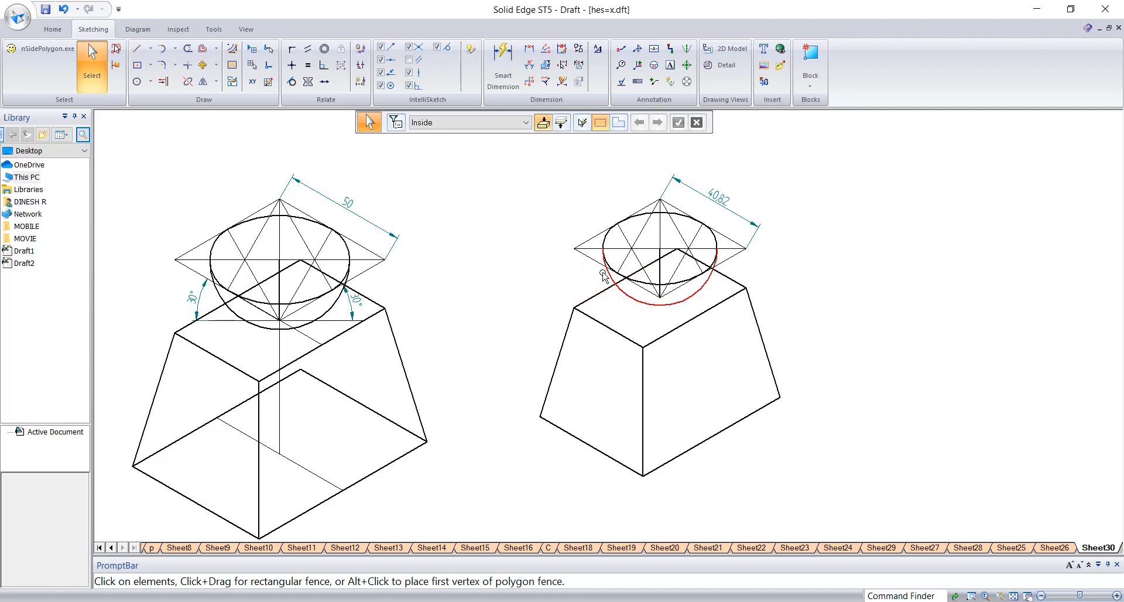
Delete the scaled hemisphere's rhombus, diagonals and vertical construction lines, keeping only the ellipse and the lower arc.
{"action": "left_click", "coordinate": [595, 251]}
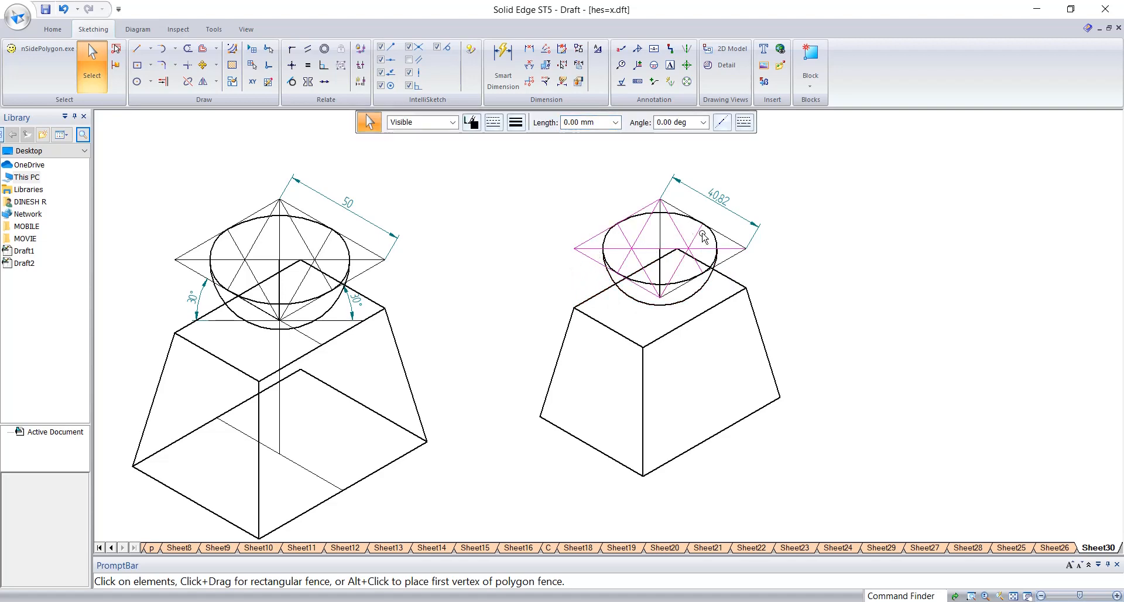
{"action": "key", "text": "Delete"}
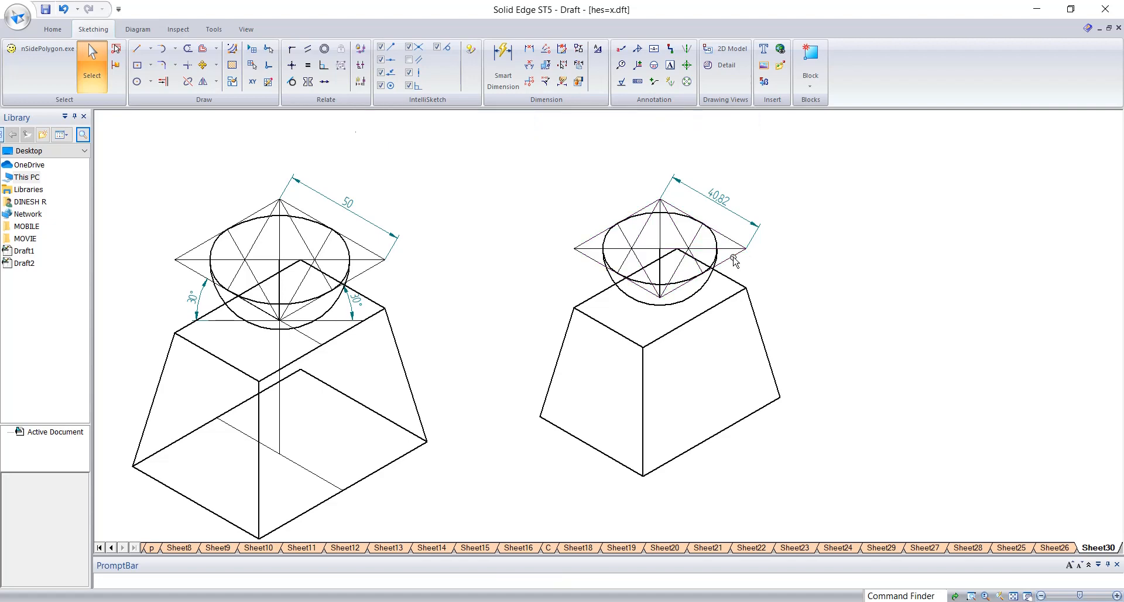
{"action": "left_click", "coordinate": [659, 234]}
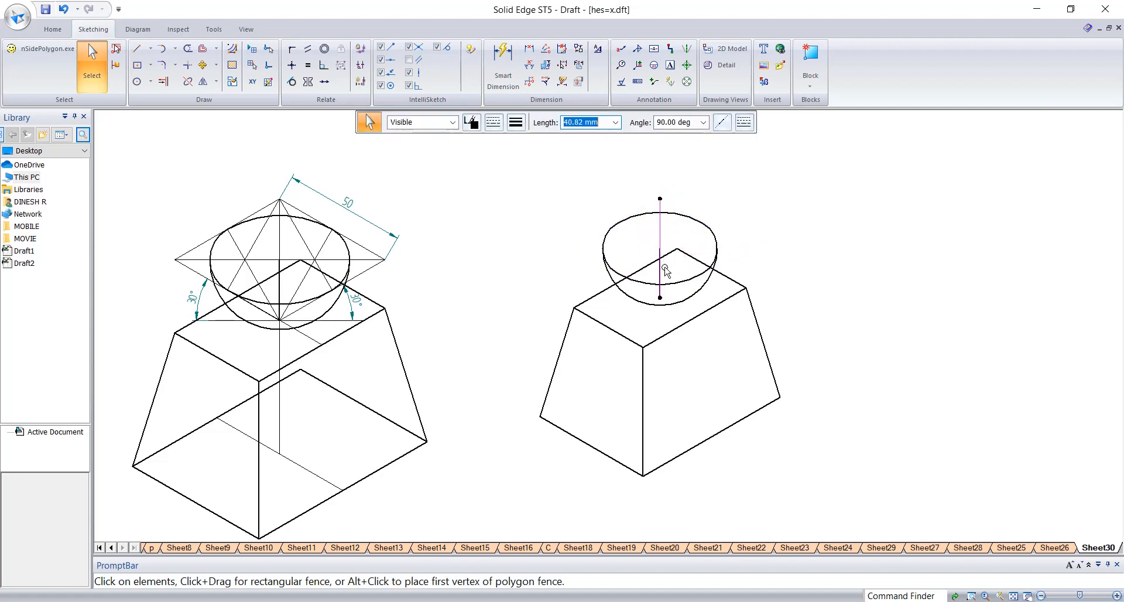
{"action": "key", "text": "Delete"}
{"action": "left_click", "coordinate": [660, 271]}
{"action": "key", "text": "Delete"}
{"action": "left_click", "coordinate": [660, 271]}
{"action": "key", "text": "Delete"}
{"action": "left_click", "coordinate": [660, 272]}
{"action": "key", "text": "Delete"}
{"action": "left_click", "coordinate": [660, 271]}
{"action": "key", "text": "Delete"}
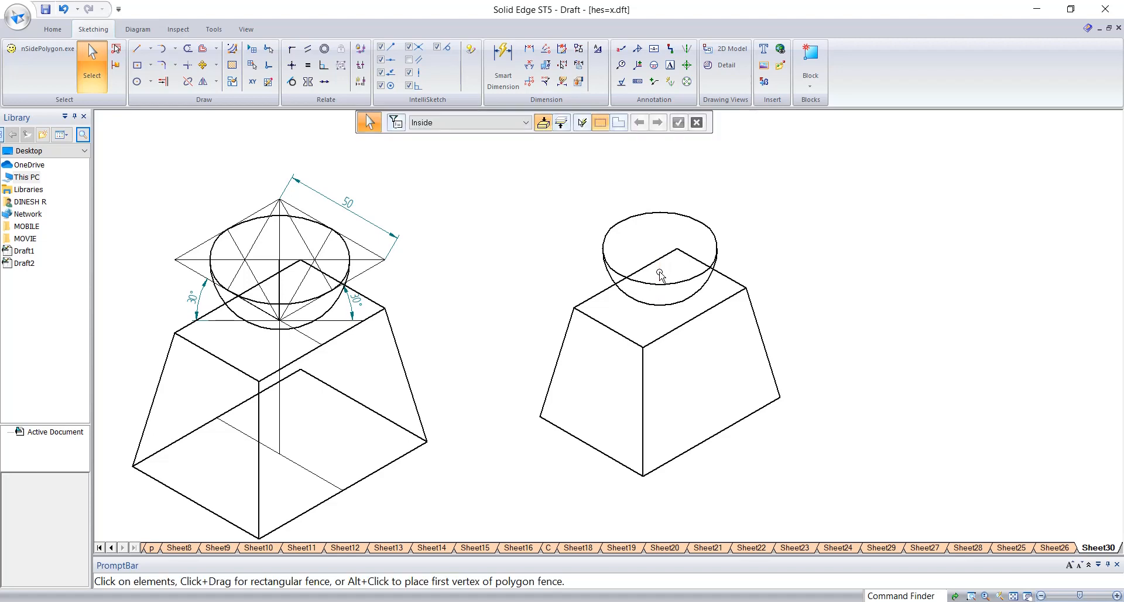
Trim the back edges of the scaled frustum's top face where the hemisphere hides them.
{"action": "left_click", "coordinate": [188, 50]}
{"action": "scroll", "coordinate": [675, 282], "scroll_direction": "up", "scroll_amount": 3}
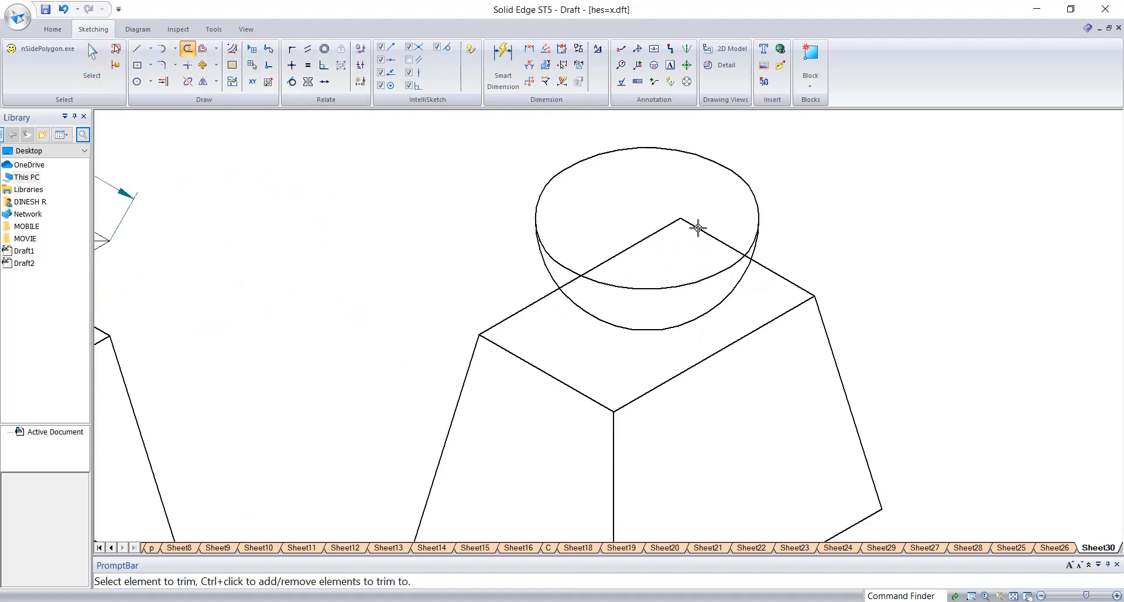
{"action": "scroll", "coordinate": [602, 296], "scroll_direction": "up", "scroll_amount": 2}
{"action": "scroll", "coordinate": [539, 261], "scroll_direction": "up", "scroll_amount": 1}
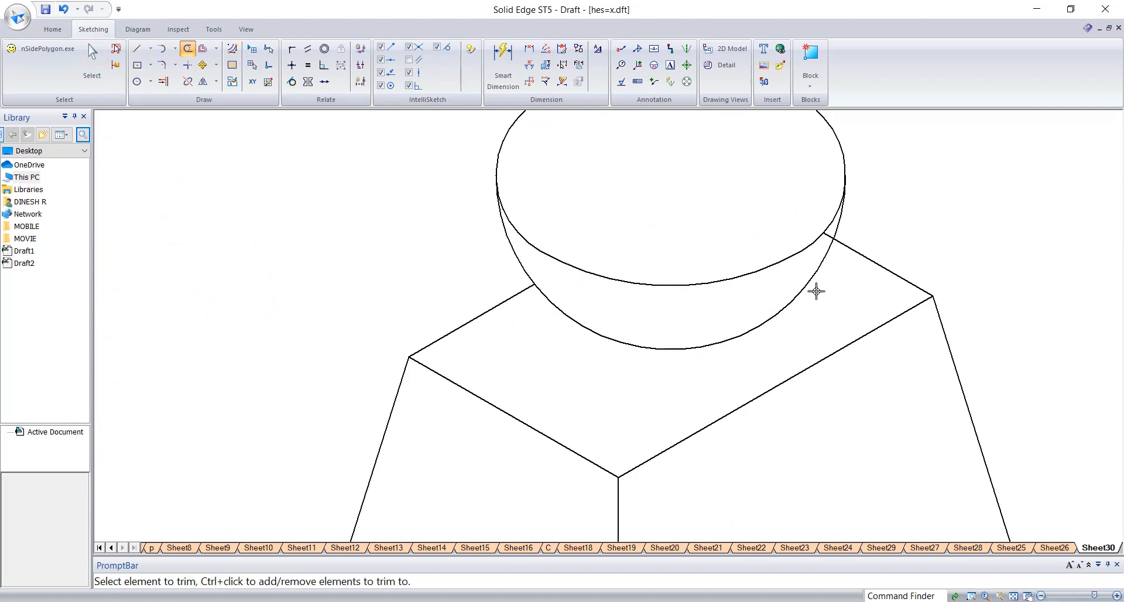
{"action": "scroll", "coordinate": [839, 235], "scroll_direction": "up", "scroll_amount": 3}
{"action": "scroll", "coordinate": [839, 234], "scroll_direction": "up", "scroll_amount": 1}
{"action": "left_click_drag", "start_coordinate": [840, 236], "coordinate": [821, 285]}
{"action": "scroll", "coordinate": [816, 289], "scroll_direction": "down", "scroll_amount": 10}
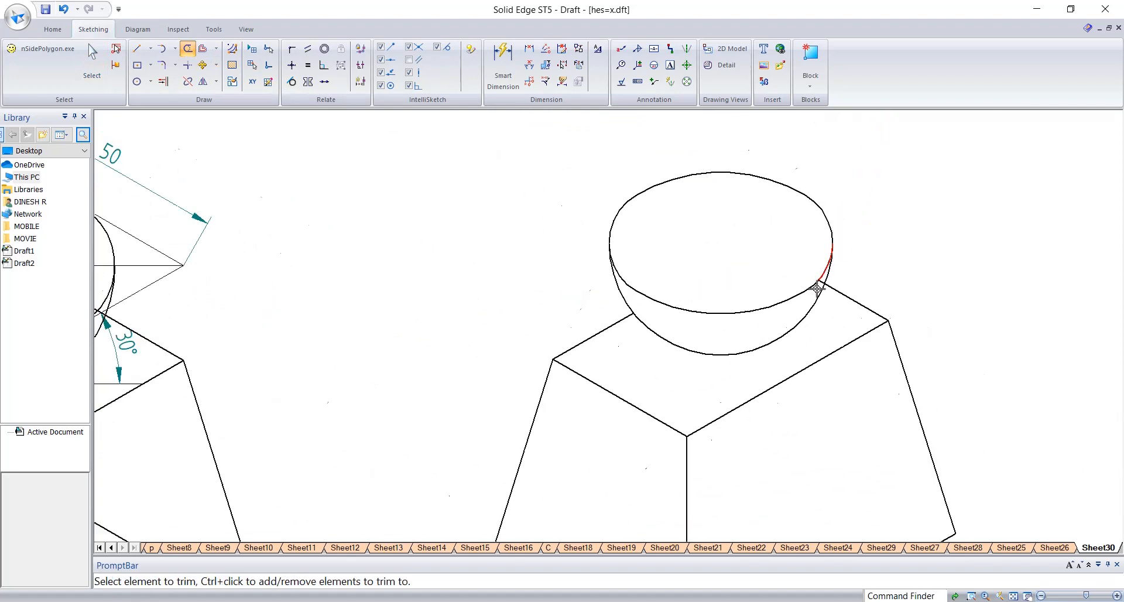
{"action": "scroll", "coordinate": [832, 334], "scroll_direction": "down", "scroll_amount": 4}
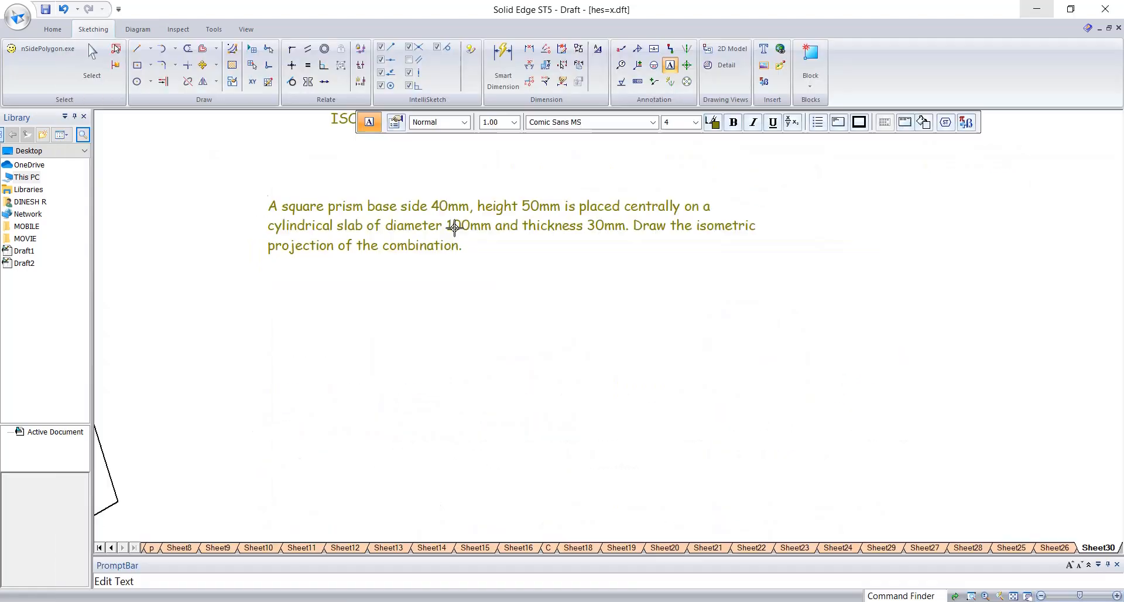
Copy the 50 mm isometric circle construction, including its dimensions, below the square prism and cylindrical slab problem text.
{"action": "key", "text": "Escape"}
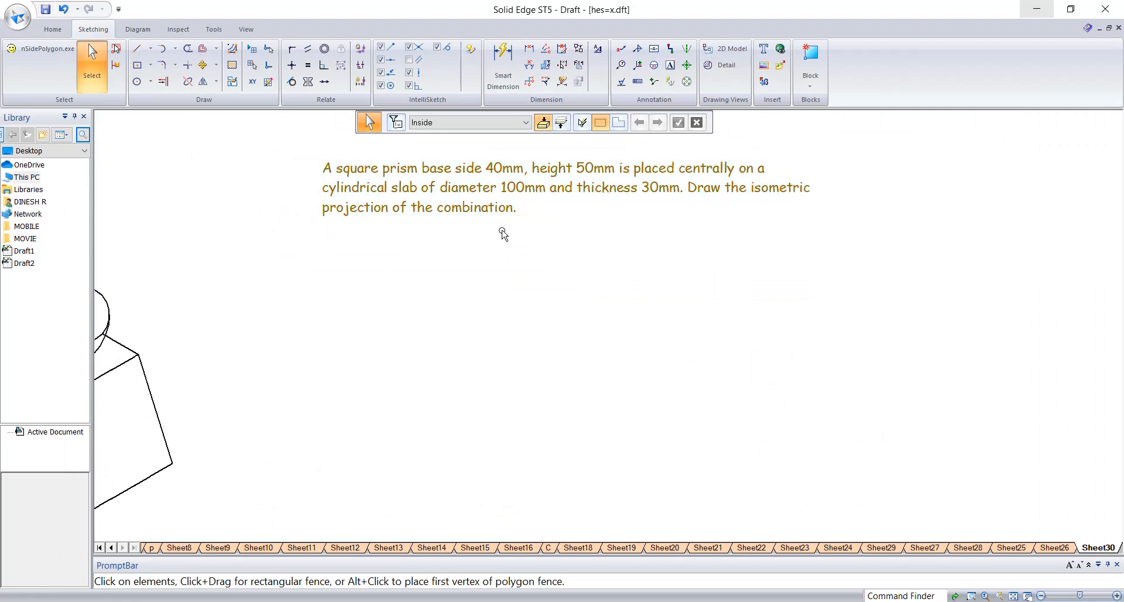
{"action": "scroll", "coordinate": [474, 252], "scroll_direction": "down", "scroll_amount": 3}
{"action": "mouse_move", "coordinate": [499, 239]}
{"action": "middle_mouse_down"}
{"action": "mouse_move", "coordinate": [561, 316]}
{"action": "mouse_move", "coordinate": [739, 401]}
{"action": "middle_mouse_up"}
{"action": "scroll", "coordinate": [726, 393], "scroll_direction": "down", "scroll_amount": 1}
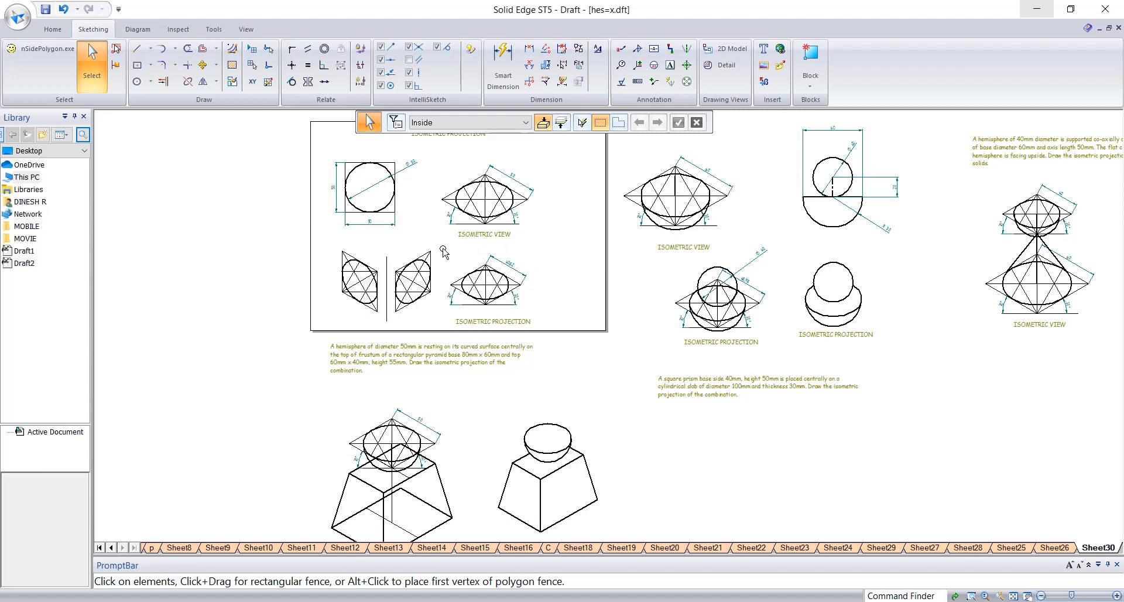
{"action": "left_click_drag", "start_coordinate": [426, 149], "coordinate": [553, 230]}
{"action": "left_click_drag", "start_coordinate": [496, 197], "coordinate": [848, 467], "text": "ctrl"}
{"action": "scroll", "coordinate": [693, 296], "scroll_direction": "up", "scroll_amount": 3}
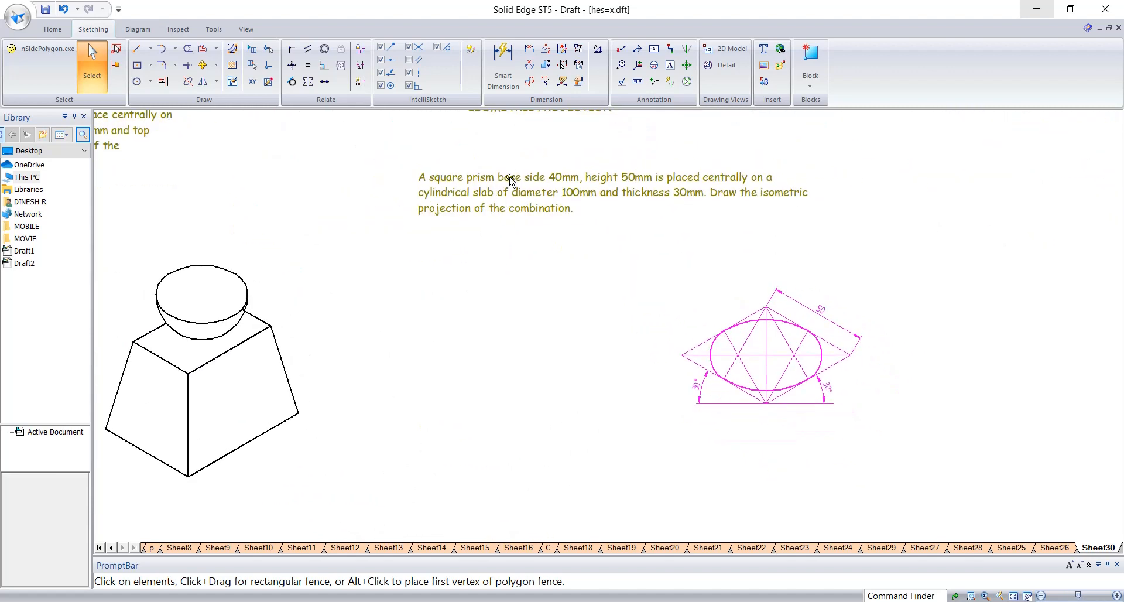
Scale the copied isometric circle construction by a factor of 2.
{"action": "left_click", "coordinate": [621, 254]}
{"action": "left_click_drag", "start_coordinate": [925, 272], "coordinate": [637, 457]}
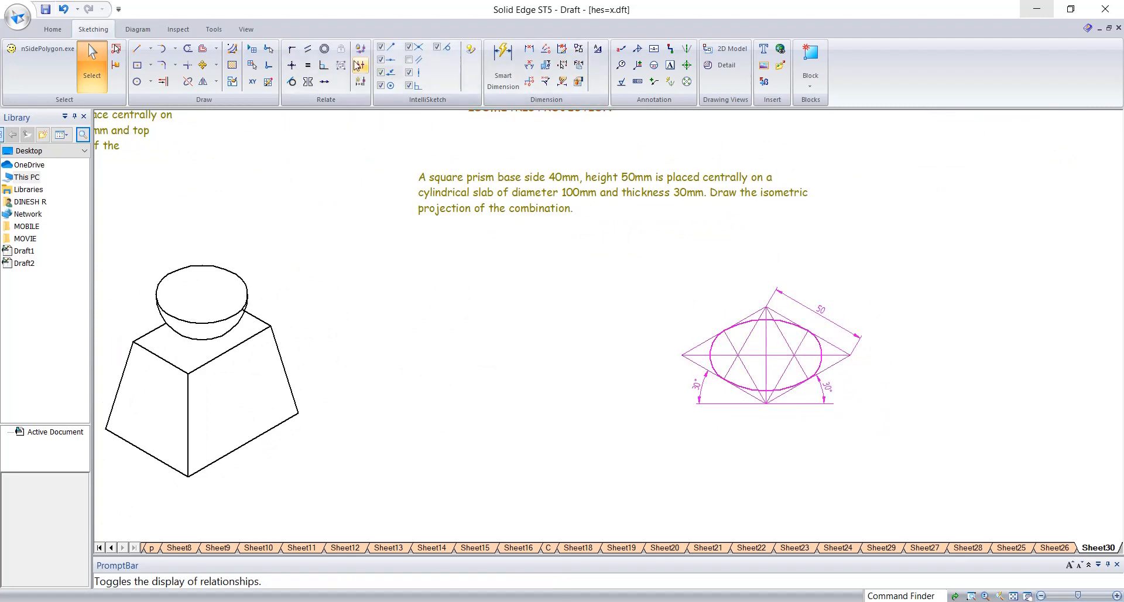
{"action": "left_click", "coordinate": [217, 81]}
{"action": "left_click", "coordinate": [288, 115]}
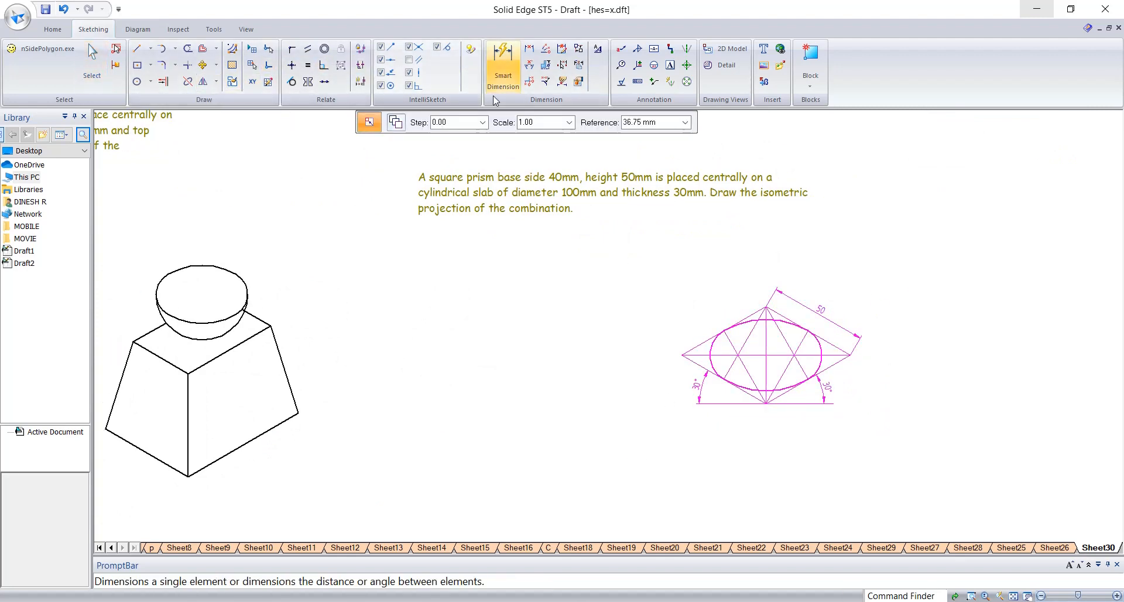
{"action": "type", "text": "2"}
{"action": "key", "text": "Tab"}
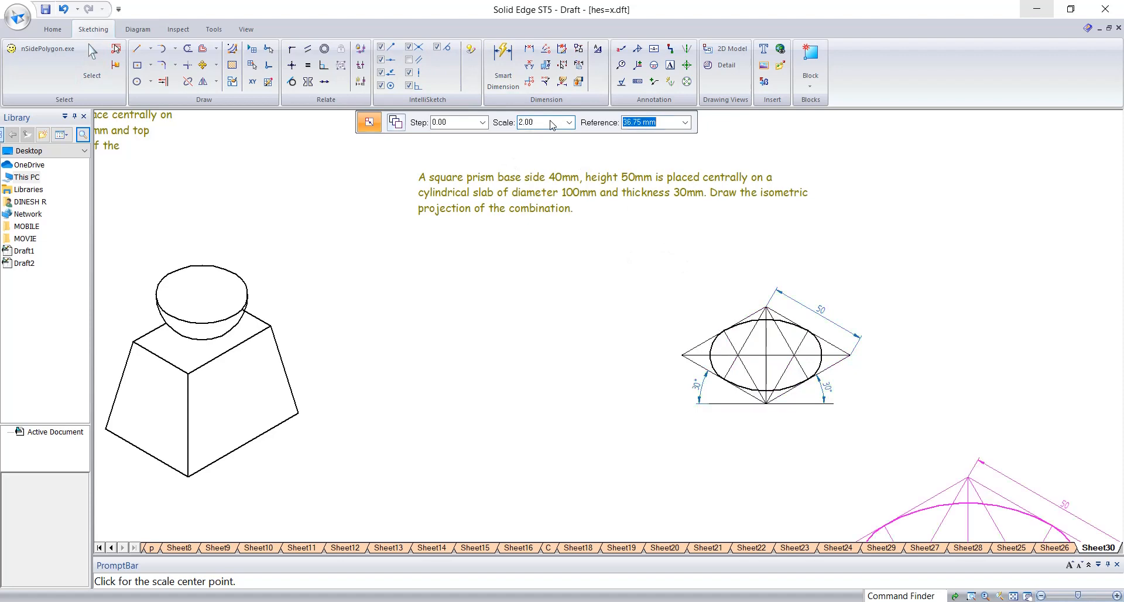
{"action": "left_click", "coordinate": [740, 290]}
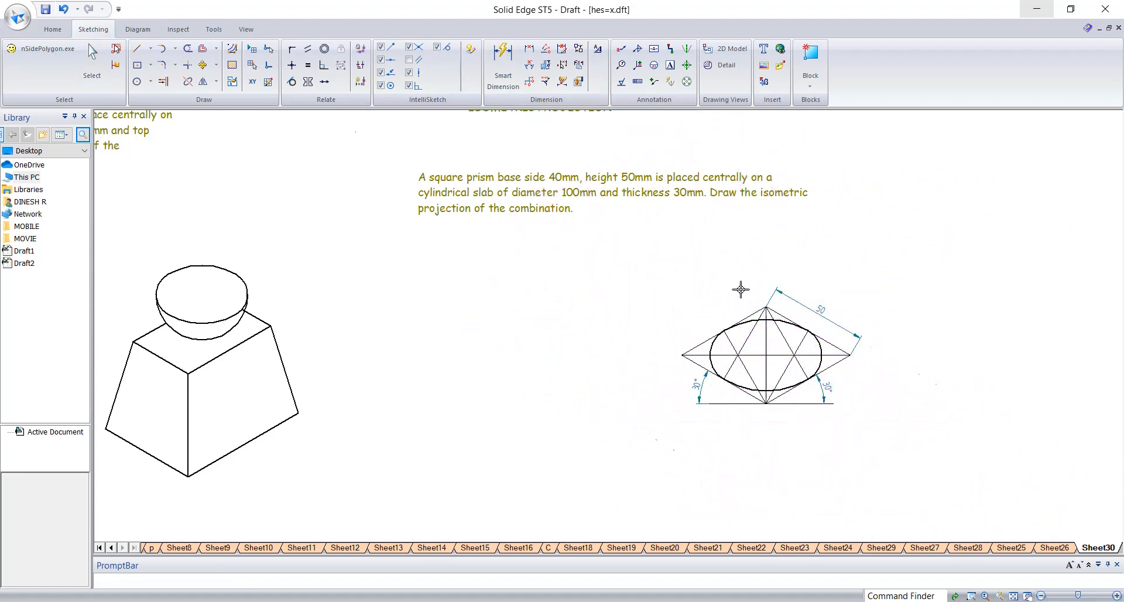
Move the enlarged 100 mm isometric circle construction directly below the square prism problem text.
{"action": "middle_click_drag", "start_coordinate": [904, 307], "coordinate": [897, 296]}
{"action": "left_click_drag", "start_coordinate": [785, 410], "coordinate": [560, 471]}
{"action": "middle_click_drag", "start_coordinate": [712, 316], "coordinate": [742, 289]}
{"action": "left_click", "coordinate": [761, 338]}
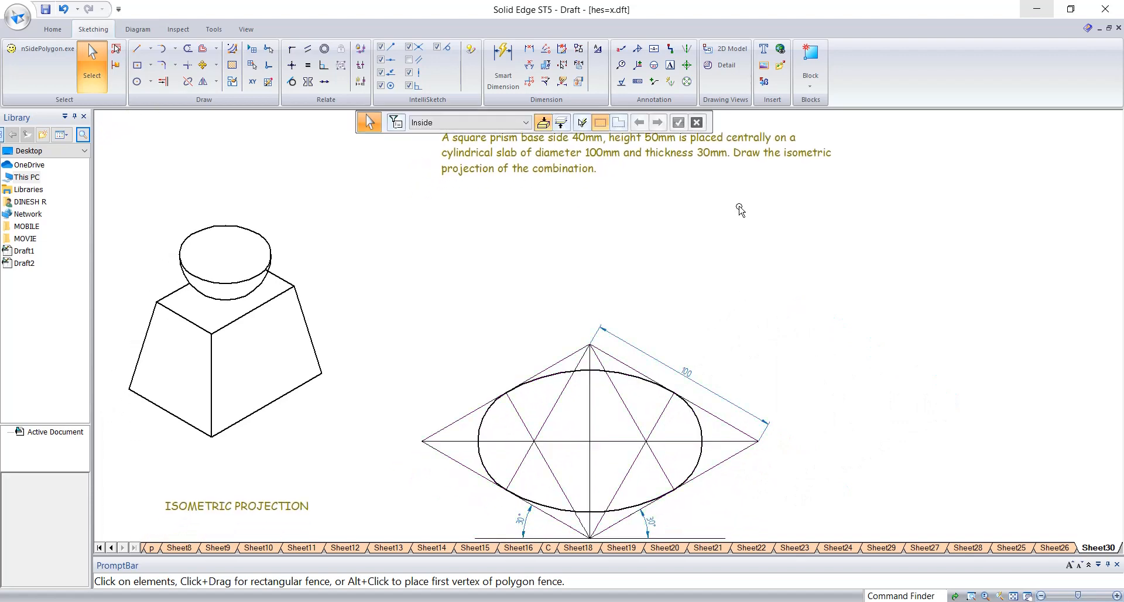
Draw a vertical line for the slab's thickness at 90 degrees up from the centre of the 100 mm isometric circle.
{"action": "left_click", "coordinate": [136, 48]}
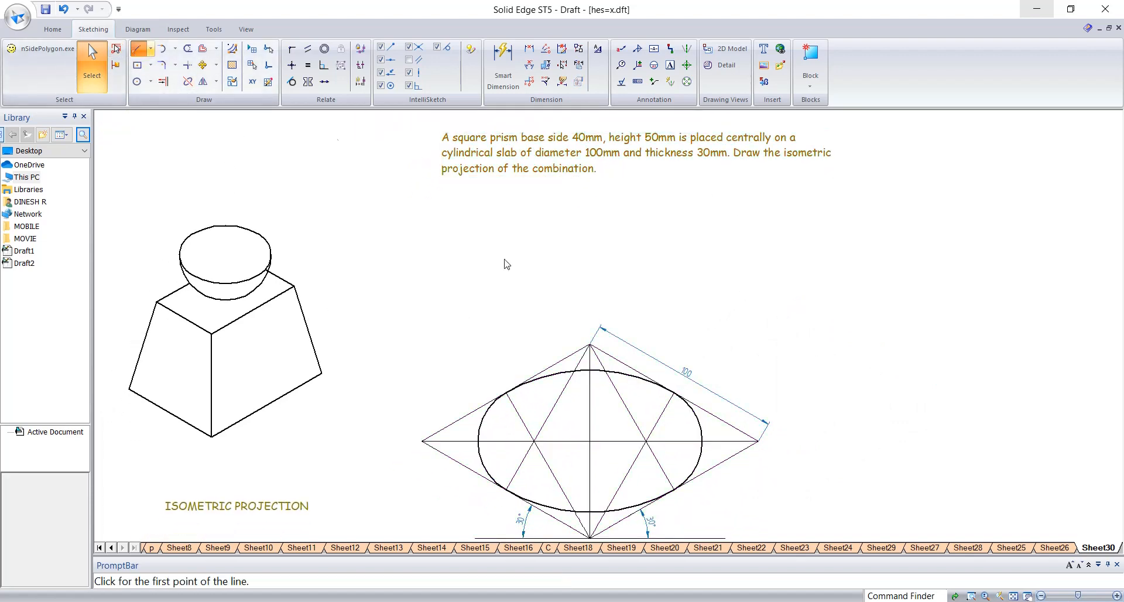
{"action": "left_click", "coordinate": [590, 441]}
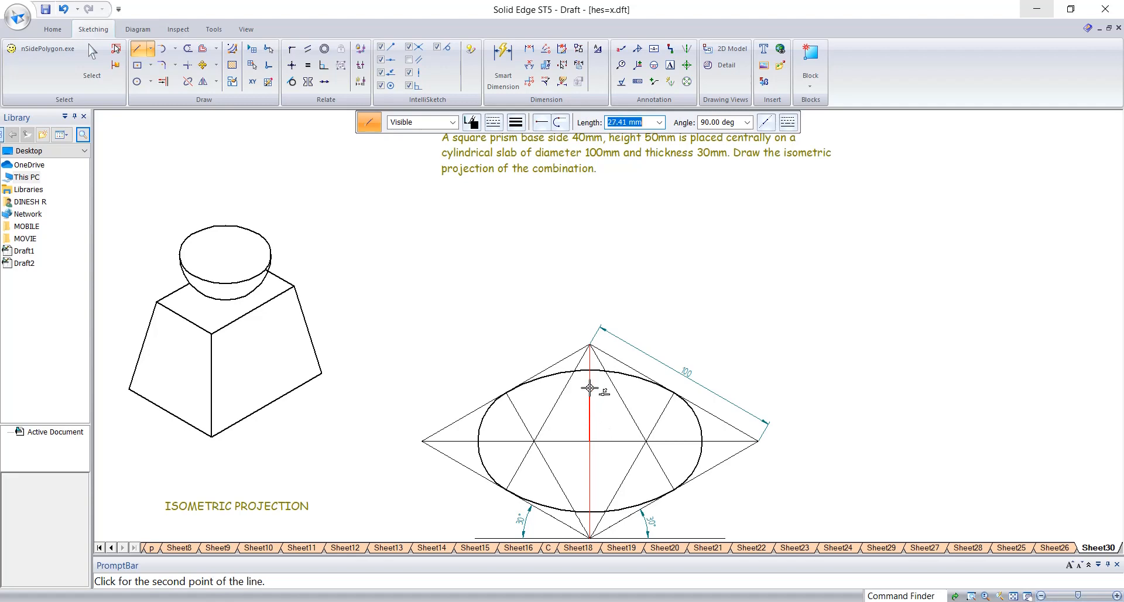
{"action": "key", "text": "Return"}
{"action": "key", "text": "Return"}
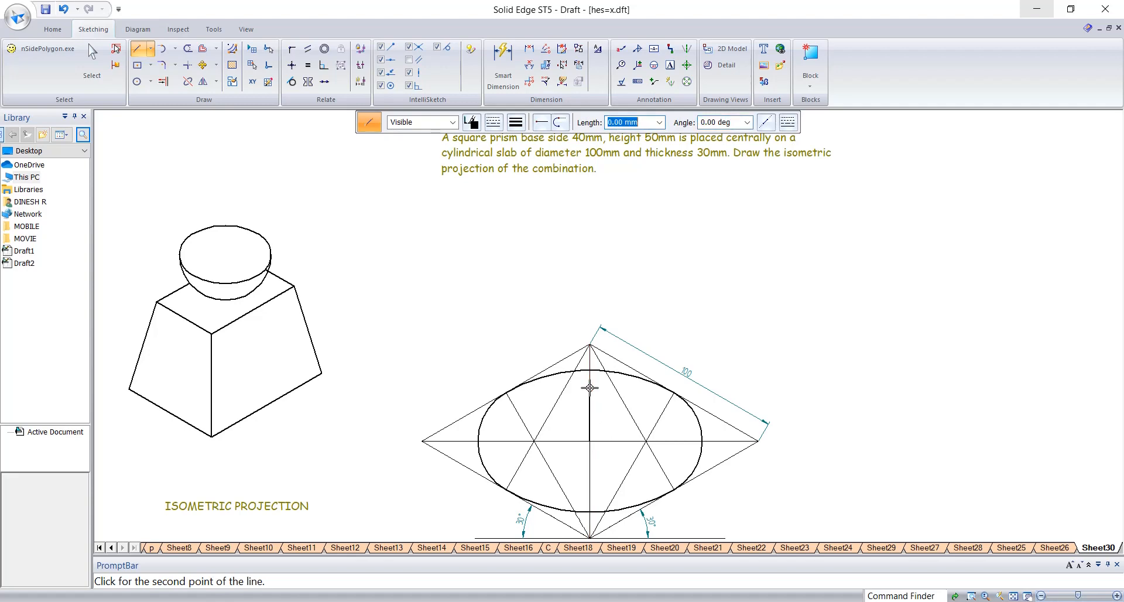
Copy the four-arc isometric circle from its centre up to the top end of the slab's vertical thickness line.
{"action": "key", "text": "Escape"}
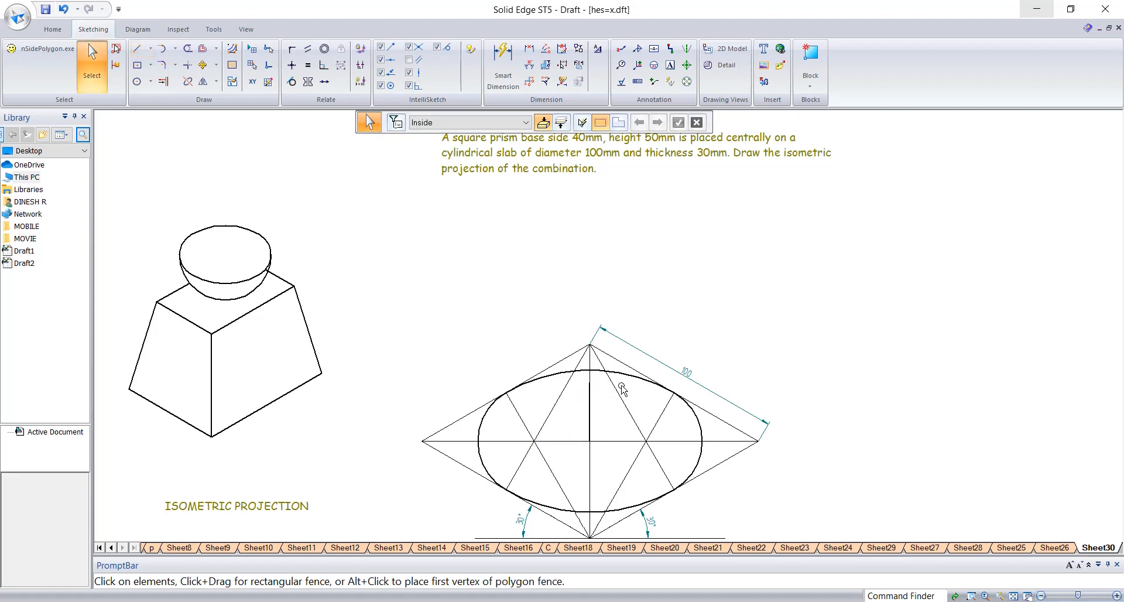
{"action": "left_click", "coordinate": [624, 374]}
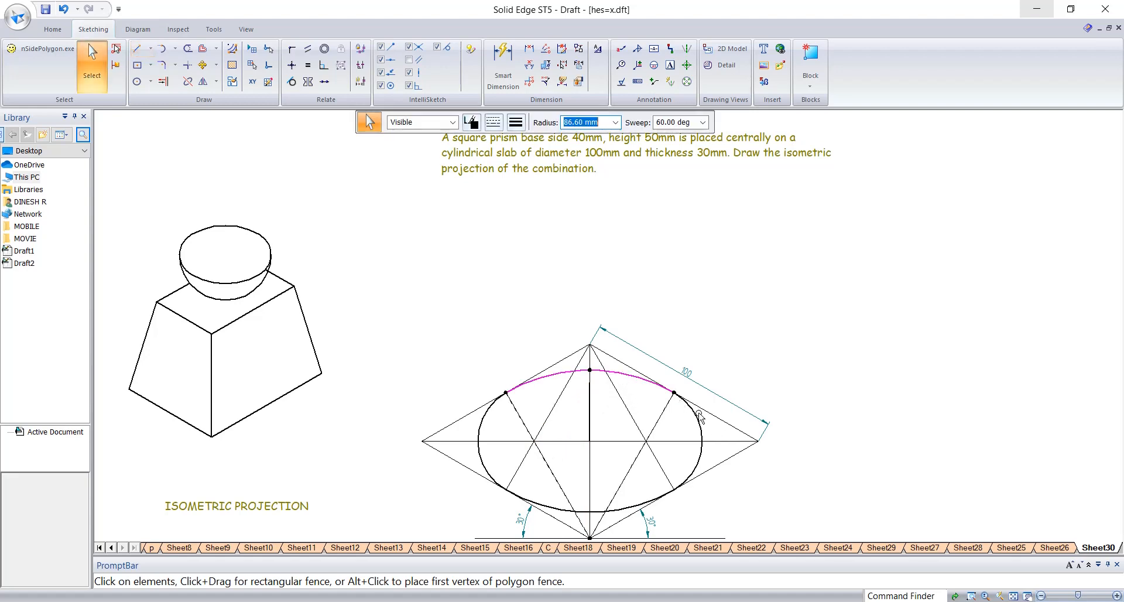
{"action": "left_click", "coordinate": [693, 410], "text": "ctrl"}
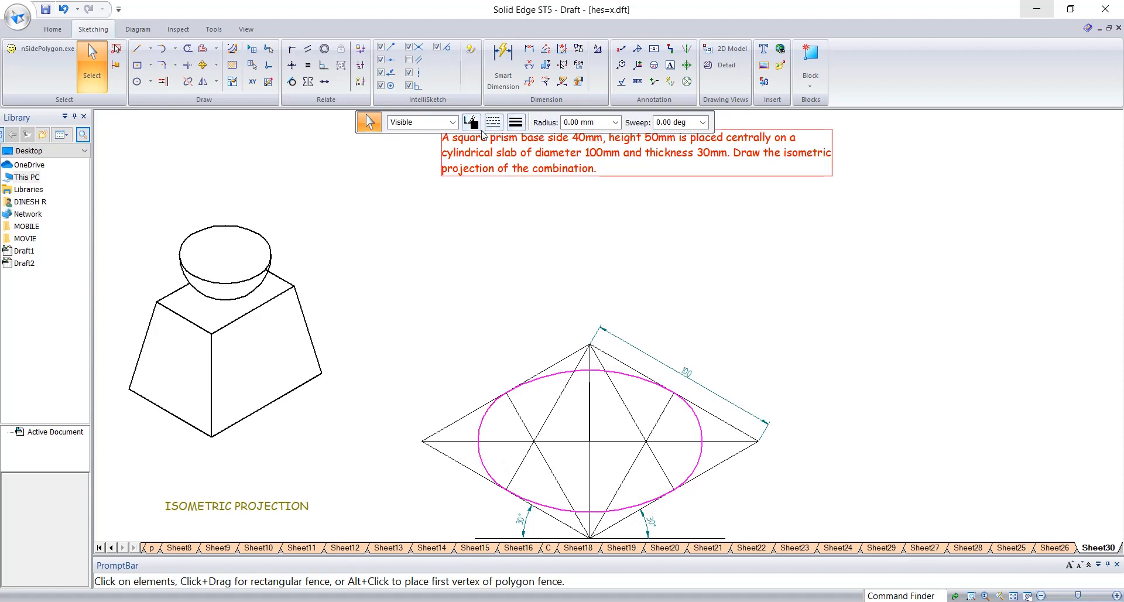
{"action": "left_click", "coordinate": [207, 64]}
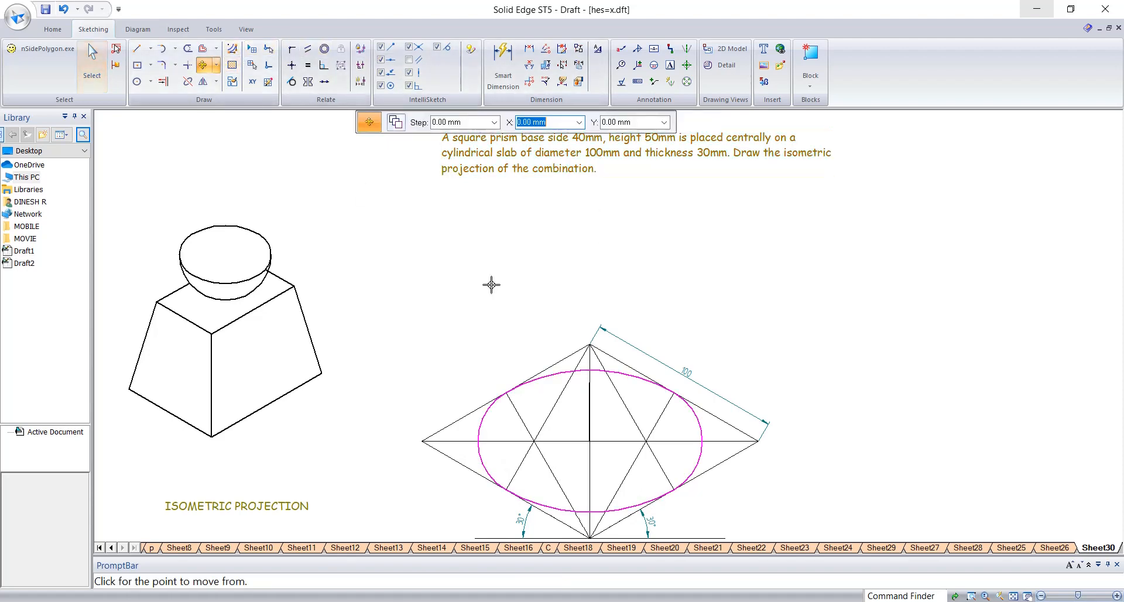
{"action": "left_click", "coordinate": [590, 441]}
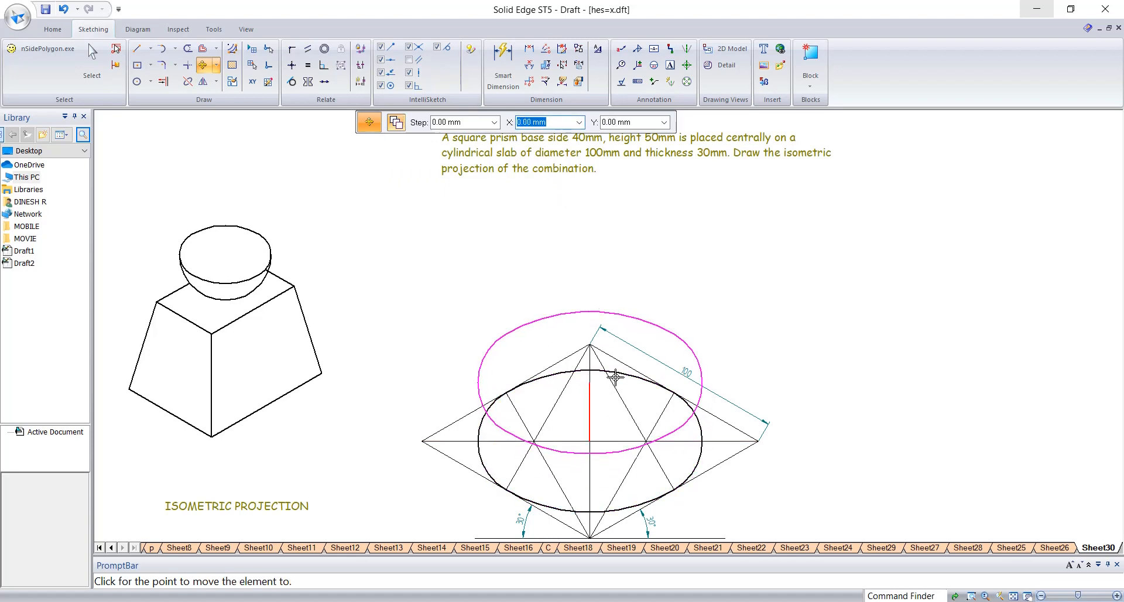
{"action": "key", "text": "Escape"}
Draw vertical lines joining the outermost left and right points of the slab's upper and lower isometric circles.
{"action": "left_click", "coordinate": [137, 49]}
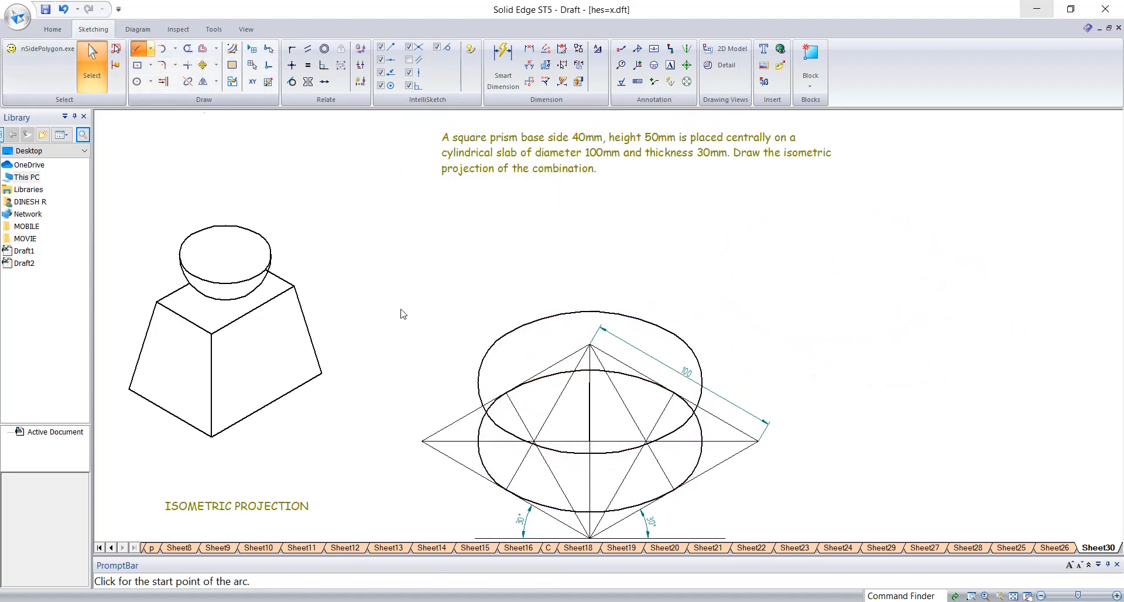
{"action": "left_click", "coordinate": [477, 380]}
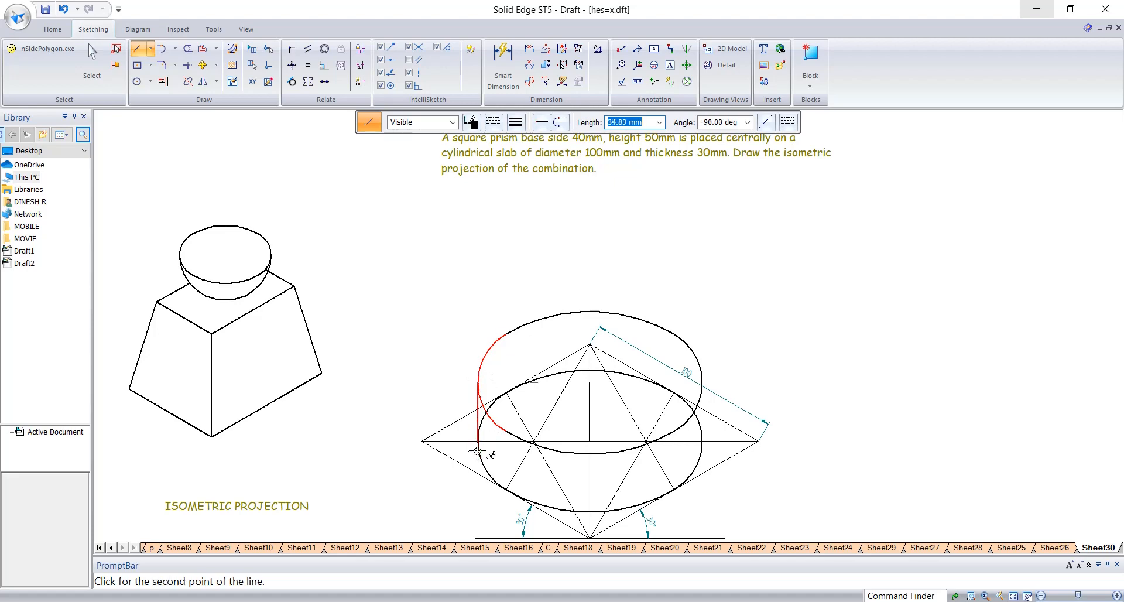
{"action": "left_click", "coordinate": [478, 442]}
{"action": "right_click", "coordinate": [478, 442]}
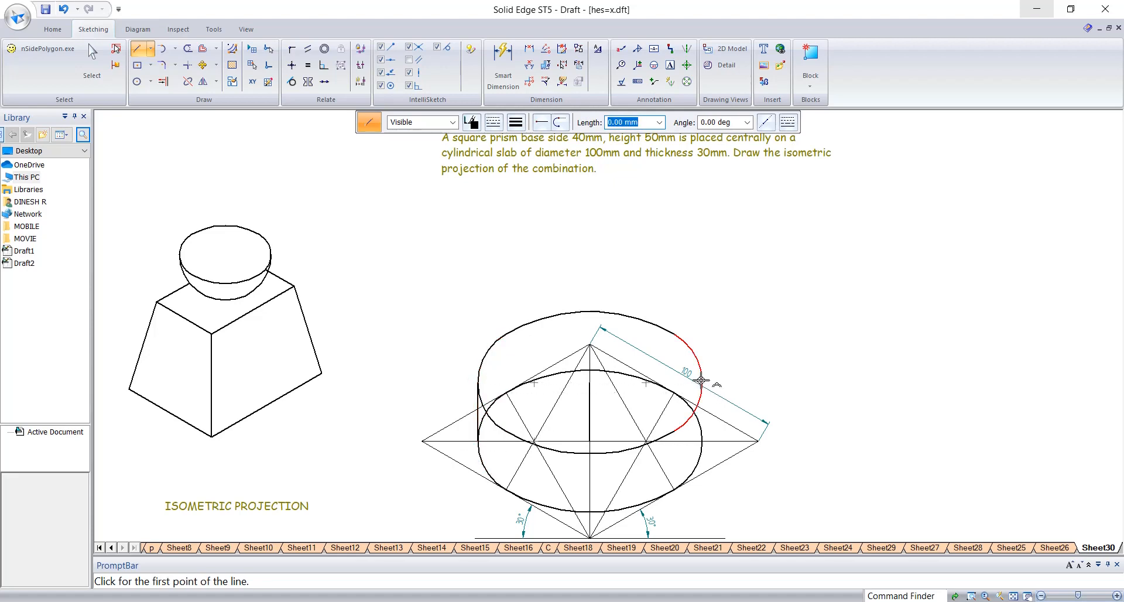
{"action": "left_click", "coordinate": [701, 381]}
{"action": "left_click", "coordinate": [702, 439]}
{"action": "right_click", "coordinate": [702, 439]}
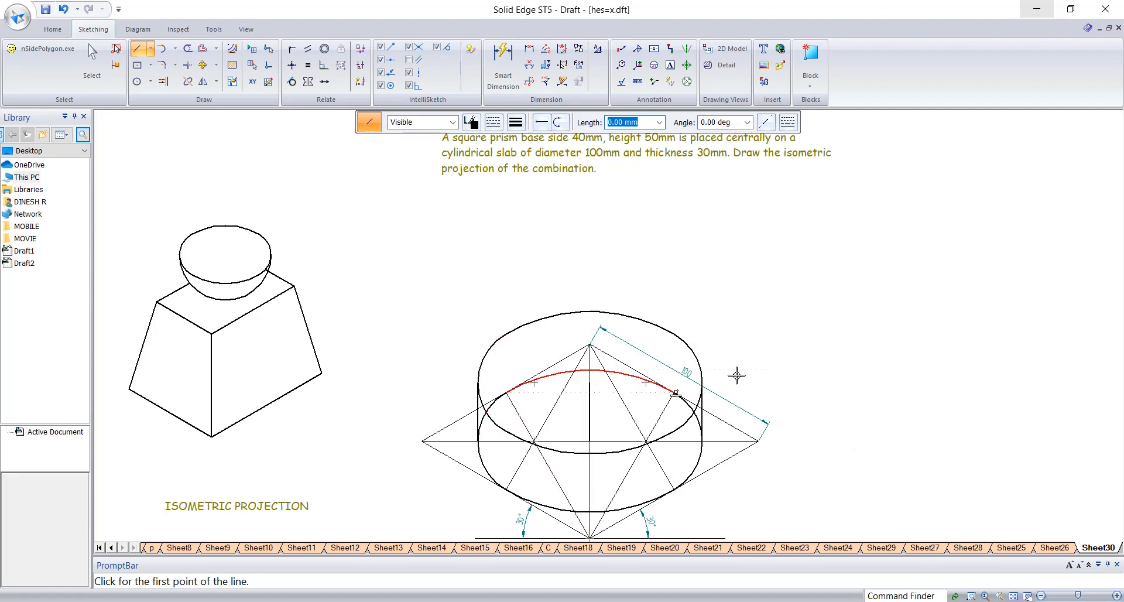
Draw a closed isometric rhombus with 40 mm sides at 30 and 150 degrees in the empty area right of the slab.
{"action": "left_click", "coordinate": [857, 334]}
{"action": "type", "text": "4"}
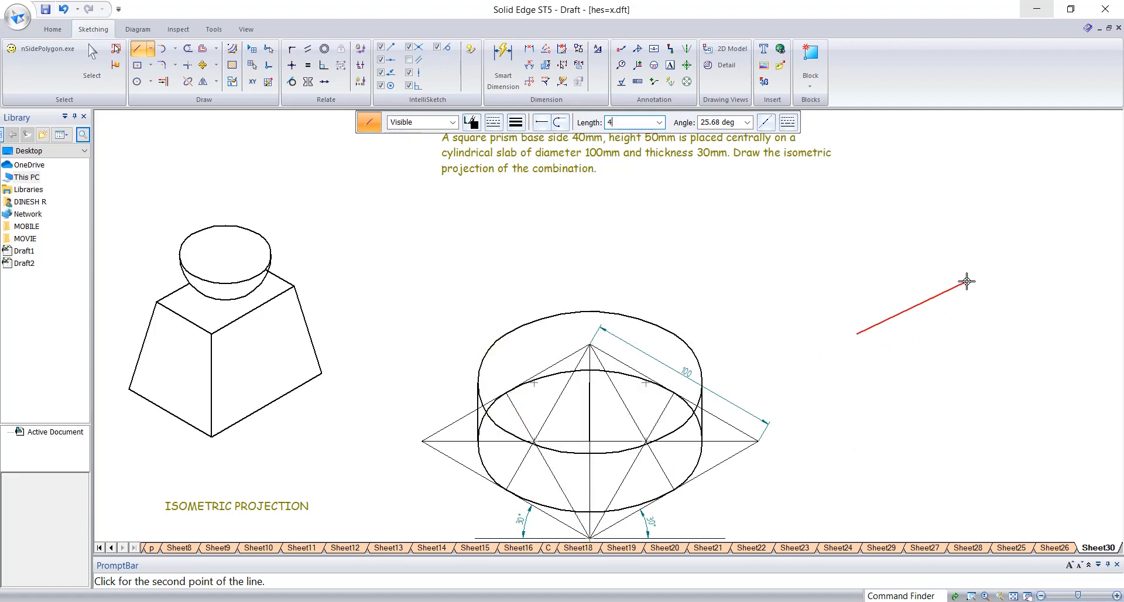
{"action": "type", "text": "0"}
{"action": "key", "text": "Tab"}
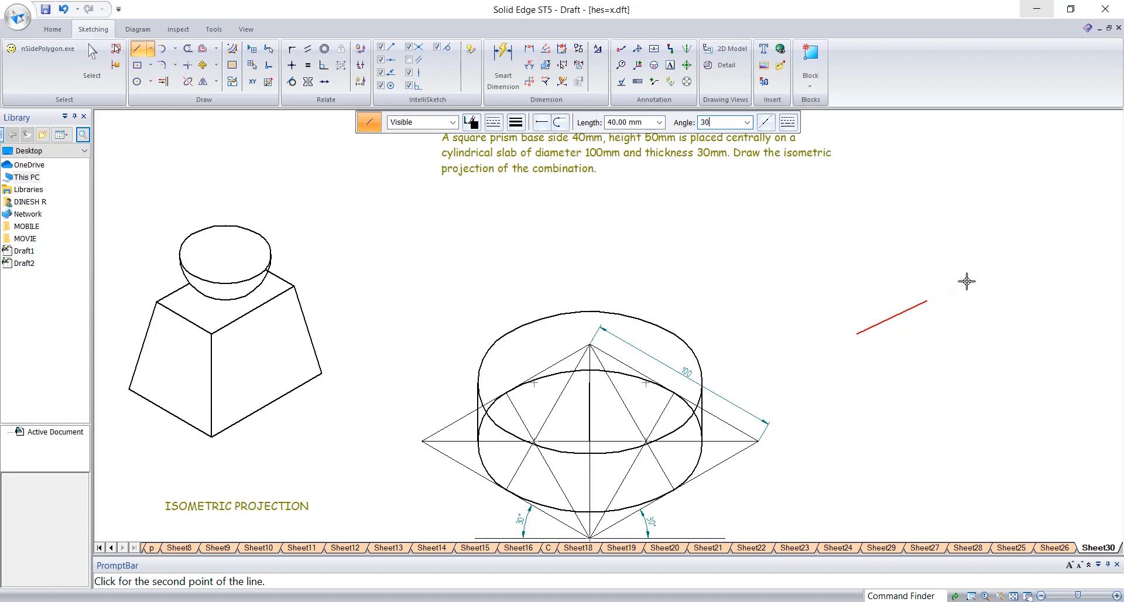
{"action": "key", "text": "Return"}
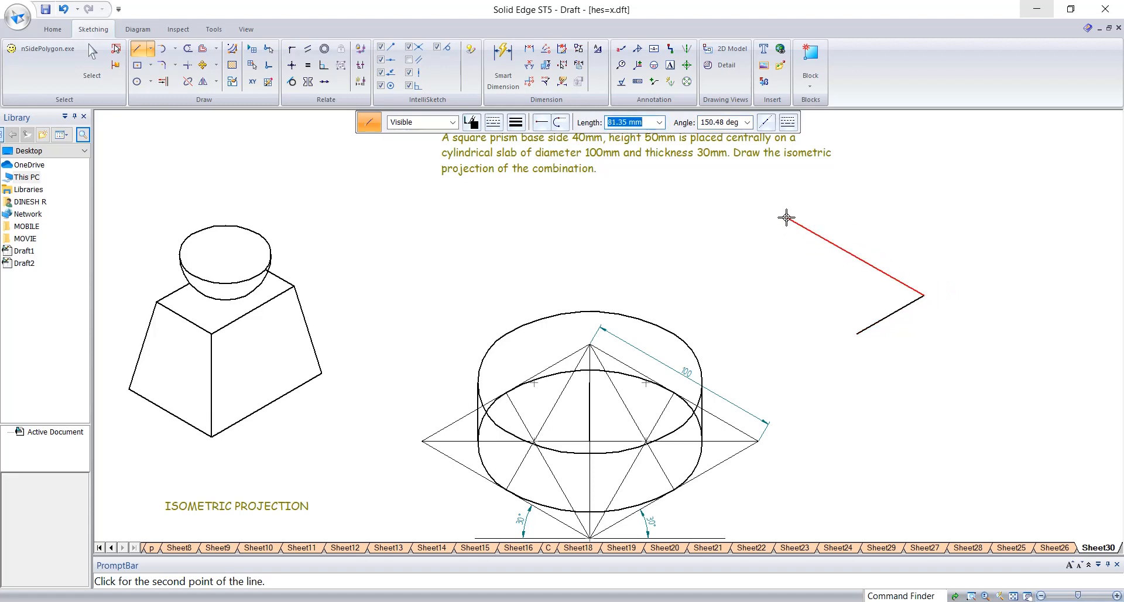
{"action": "type", "text": "40"}
{"action": "key", "text": "Tab"}
{"action": "type", "text": "150"}
{"action": "key", "text": "Return"}
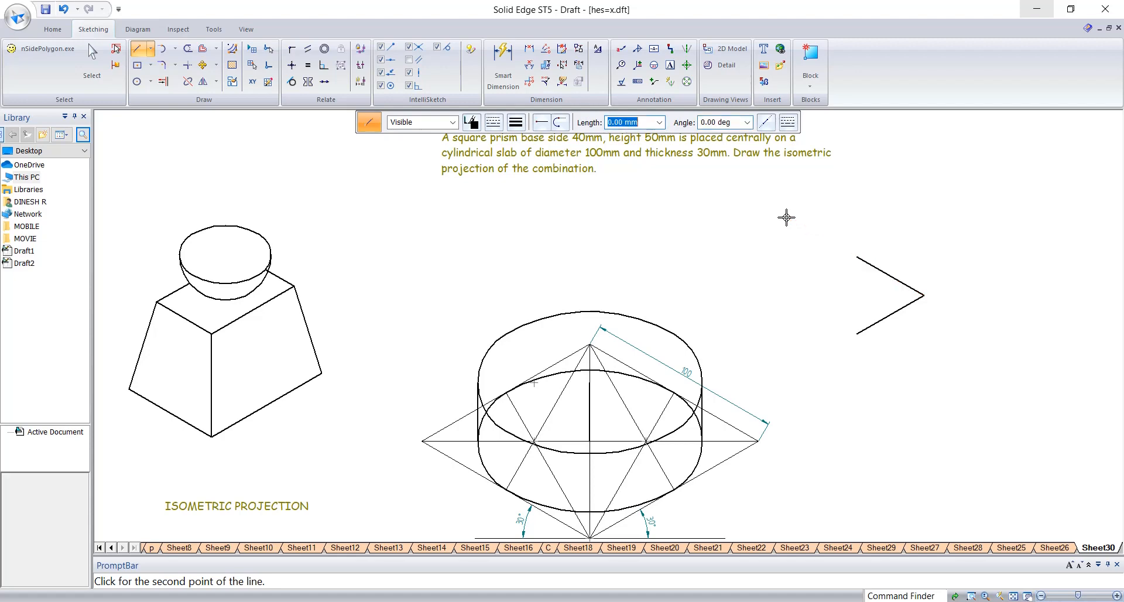
{"action": "type", "text": "40"}
{"action": "key", "text": "Tab"}
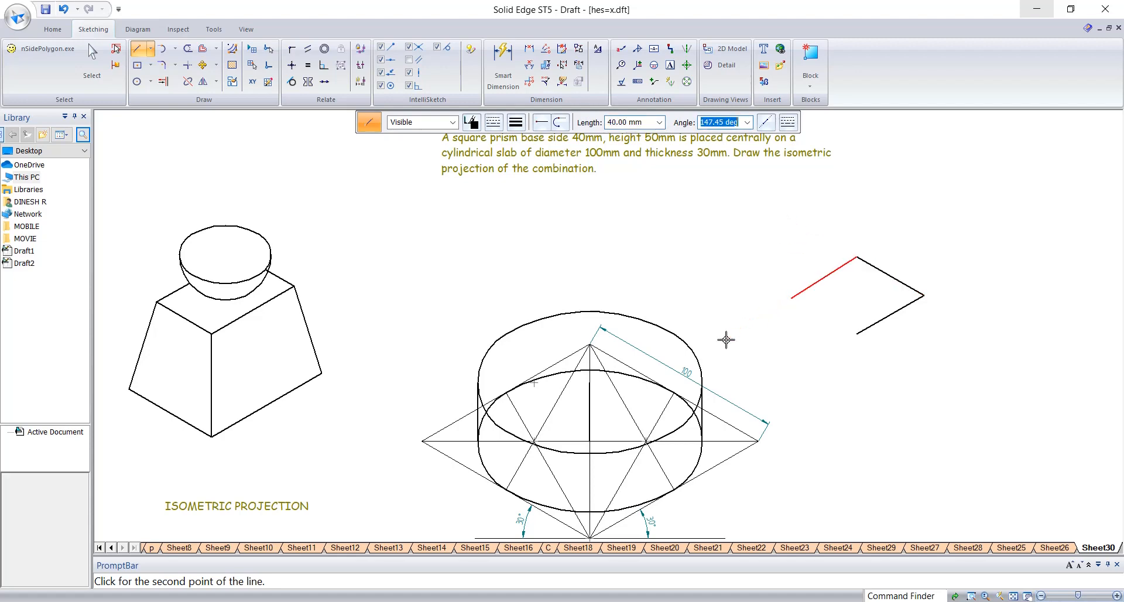
{"action": "key", "text": "Return"}
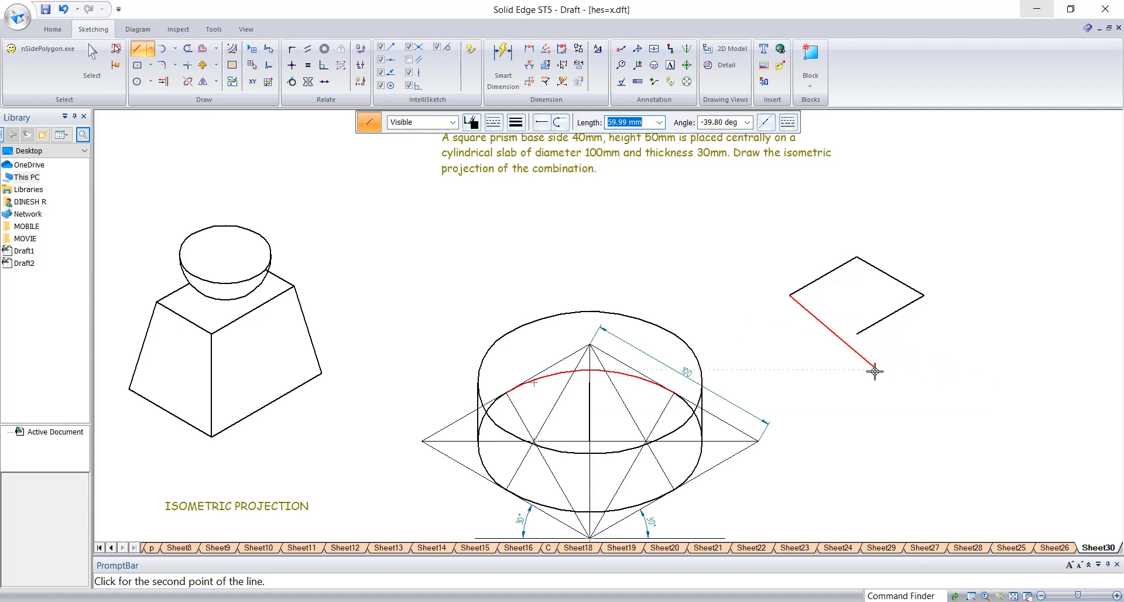
{"action": "left_click", "coordinate": [857, 332]}
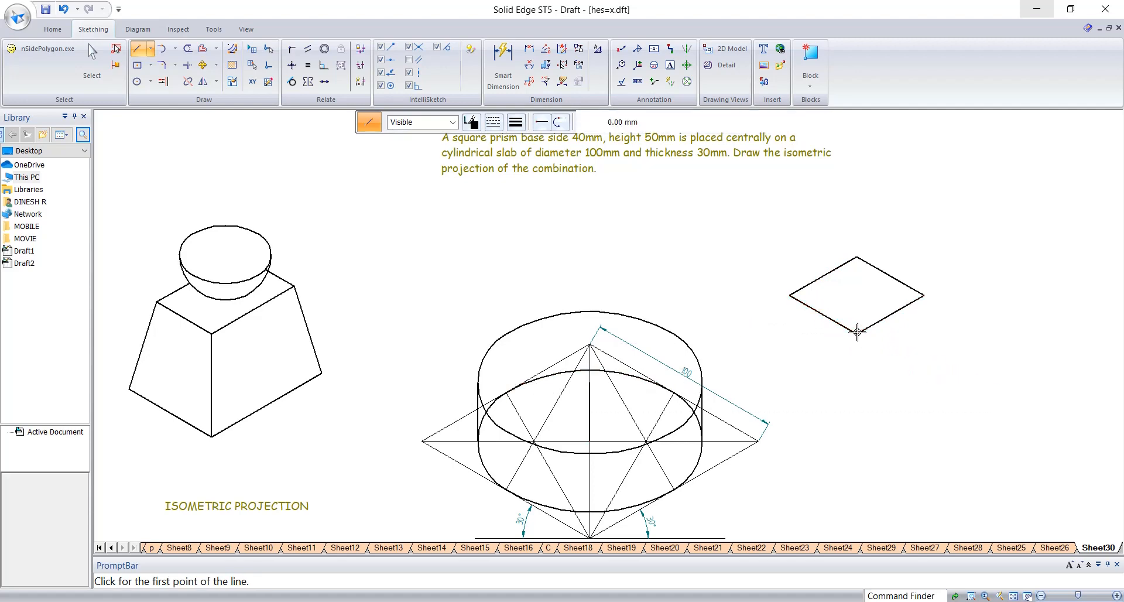
Draw a line across the rhombus joining the midpoints of its upper-left and lower-right sides.
{"action": "left_click", "coordinate": [823, 276]}
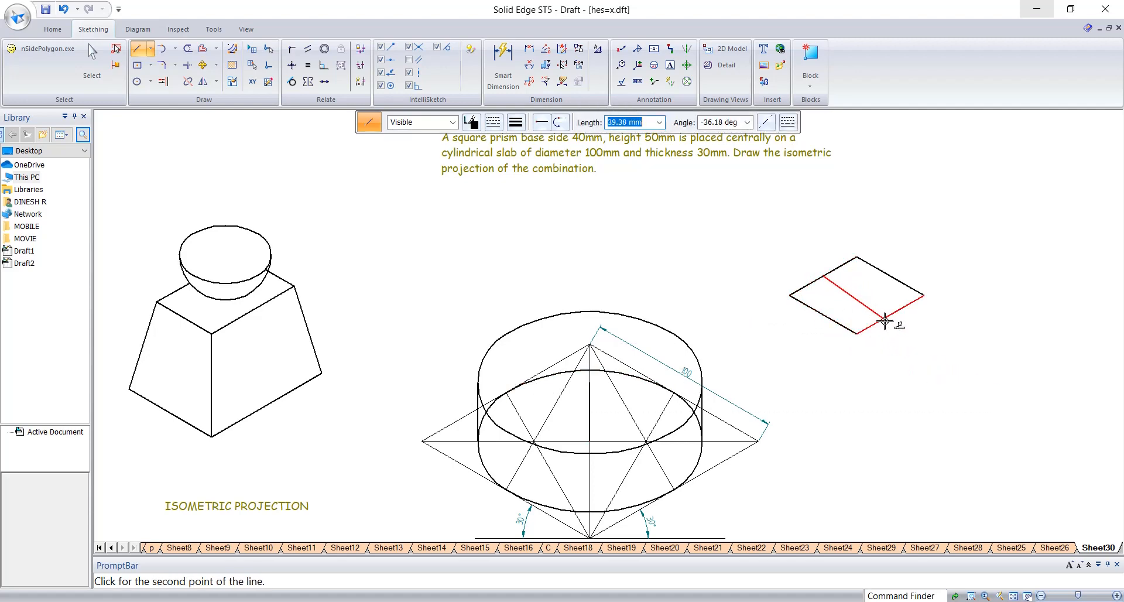
{"action": "left_click", "coordinate": [889, 315]}
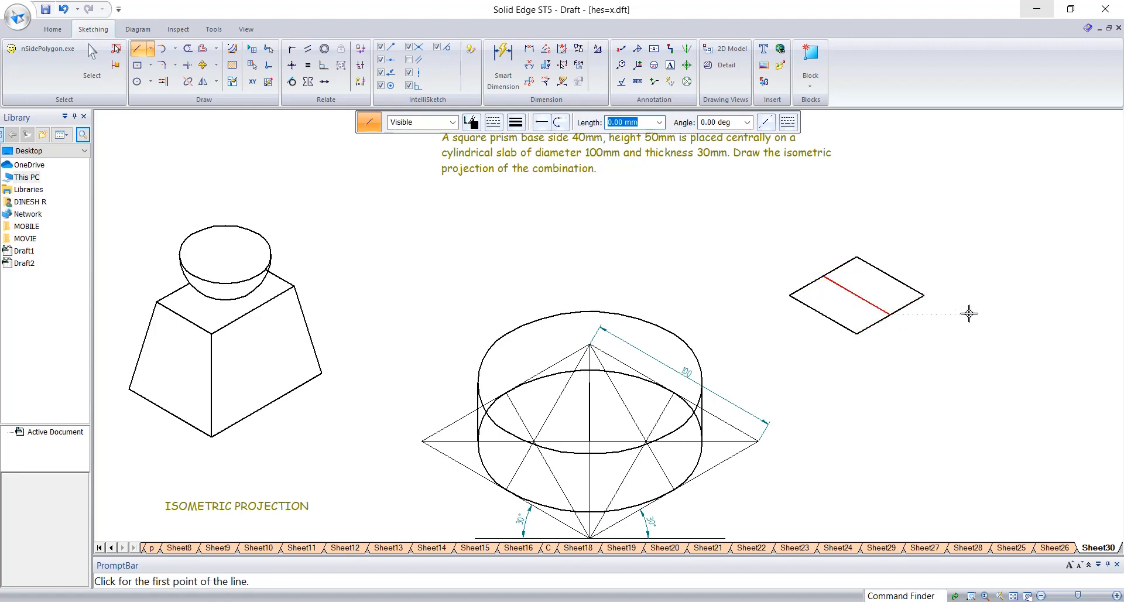
{"action": "key", "text": "Escape"}
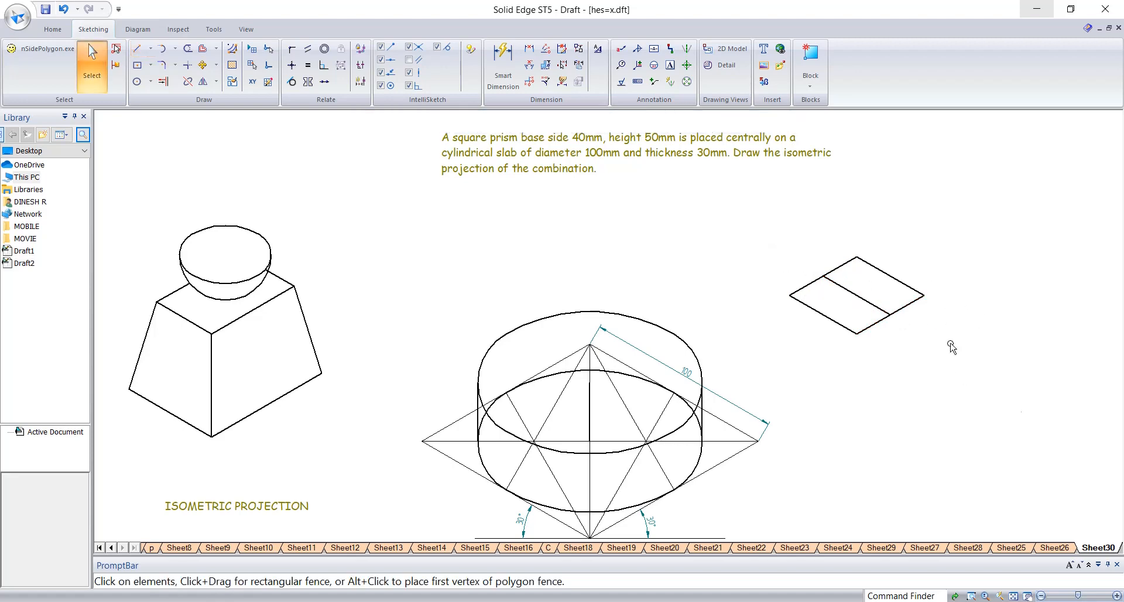
Copy the rhombus and its midline from the midline's midpoint to the centre of the slab's top face.
{"action": "left_click_drag", "start_coordinate": [953, 348], "coordinate": [416, 98]}
{"action": "left_click", "coordinate": [203, 65]}
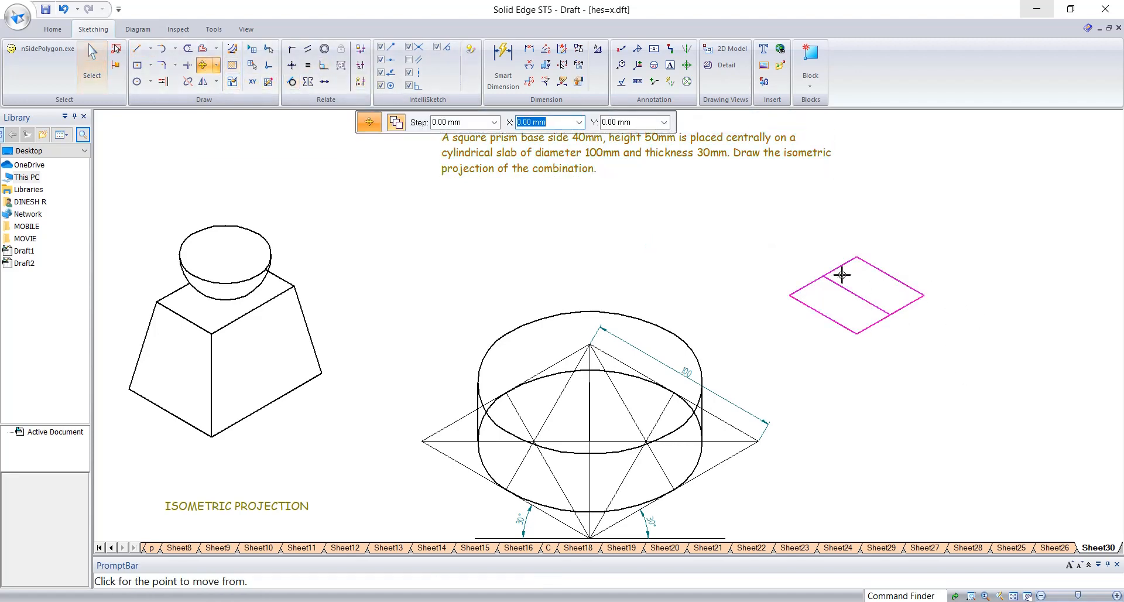
{"action": "left_click", "coordinate": [856, 295]}
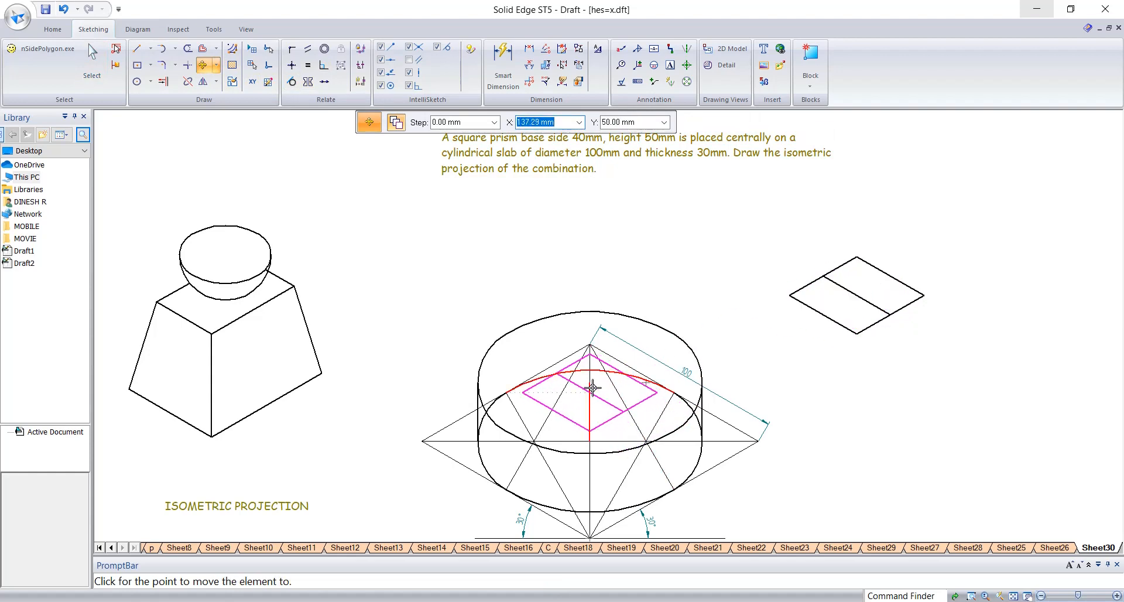
{"action": "key", "text": "Escape"}
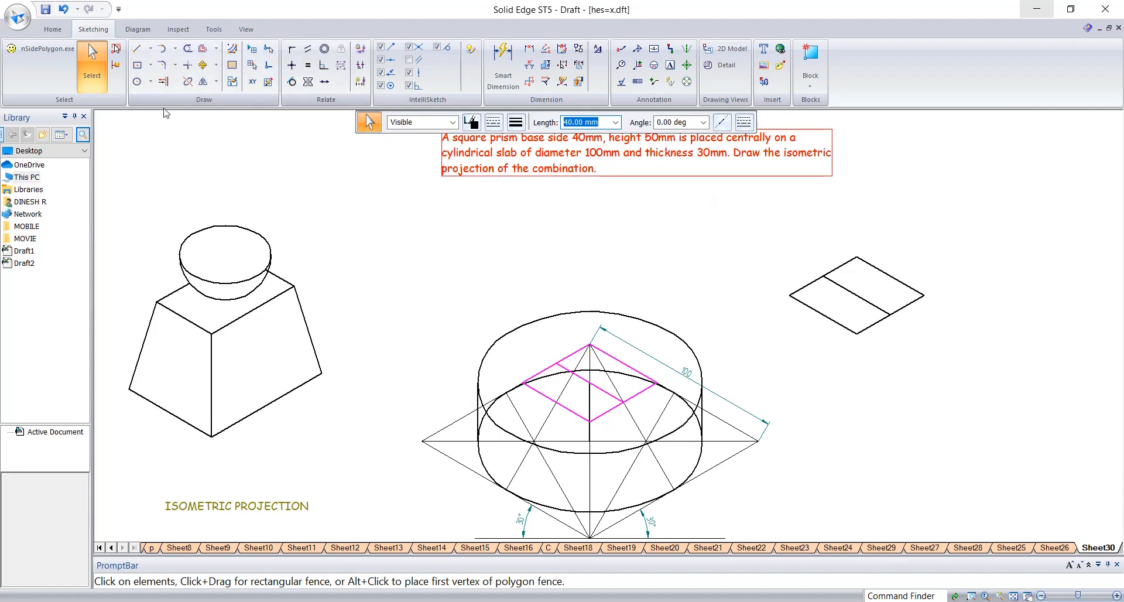
Draw a 50 mm vertical line up from the left corner of the prism's base on the slab.
{"action": "left_click", "coordinate": [137, 49]}
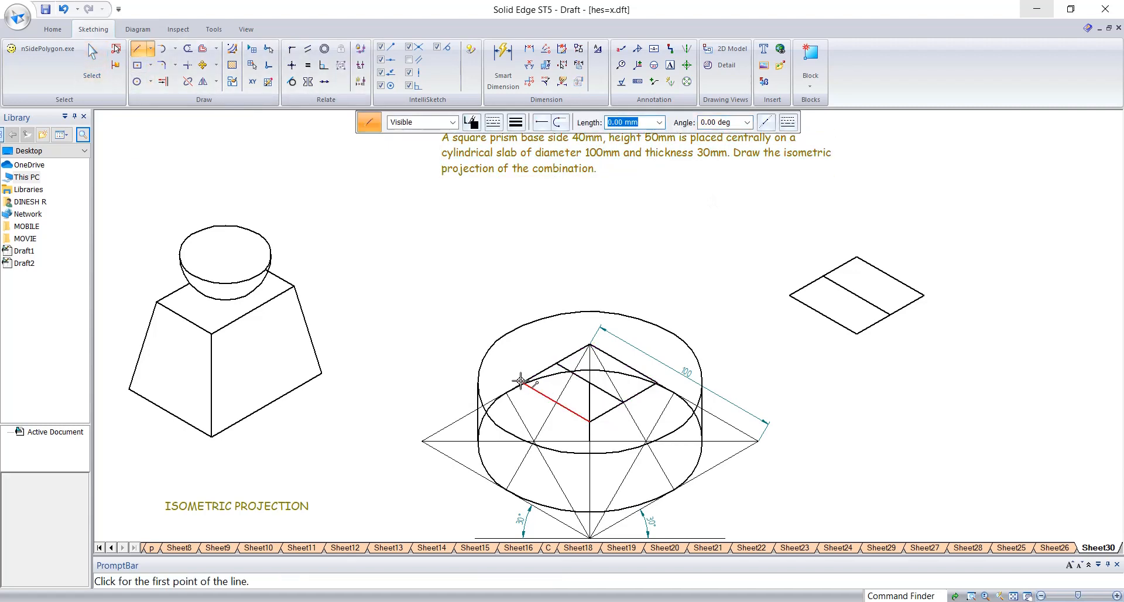
{"action": "left_click", "coordinate": [522, 383]}
{"action": "type", "text": "5"}
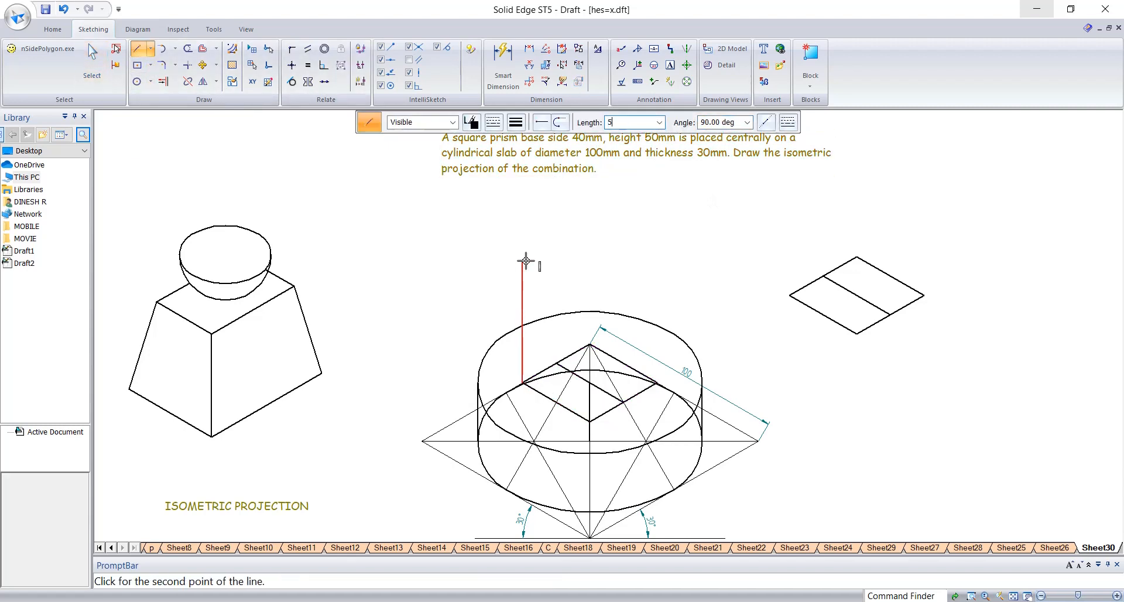
{"action": "type", "text": "0"}
{"action": "key", "text": "Return"}
{"action": "key", "text": "Return"}
{"action": "right_click", "coordinate": [525, 262]}
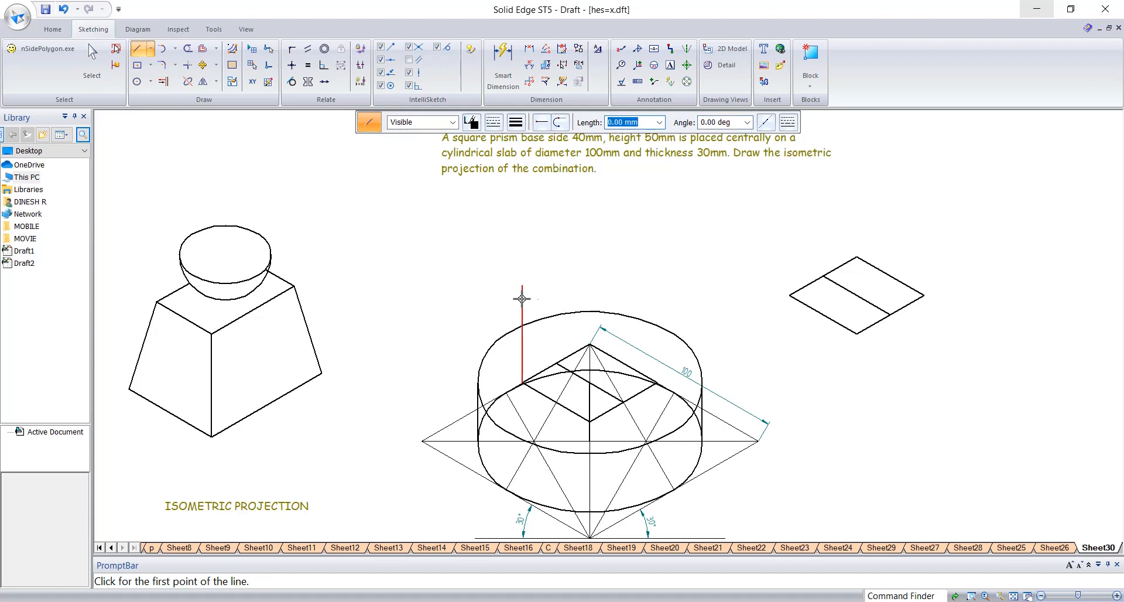
{"action": "key", "text": "Escape"}
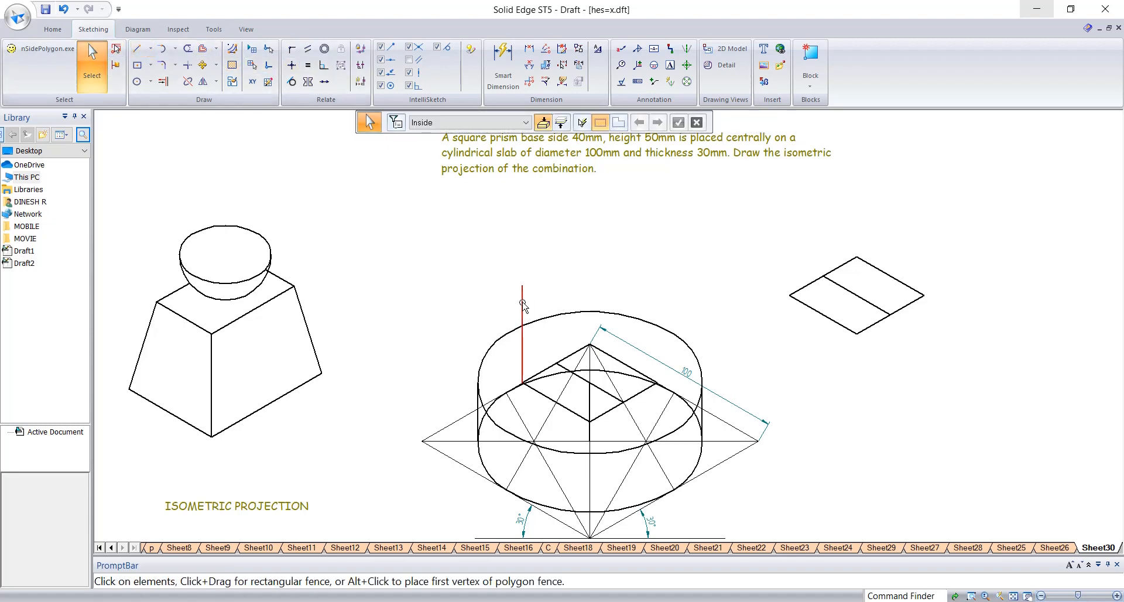
Copy the 50 mm vertical edge from the left corner to the front and right corners of the prism's base.
{"action": "left_click", "coordinate": [523, 305]}
{"action": "left_click", "coordinate": [203, 65]}
{"action": "scroll", "coordinate": [538, 325], "scroll_direction": "up", "scroll_amount": 1}
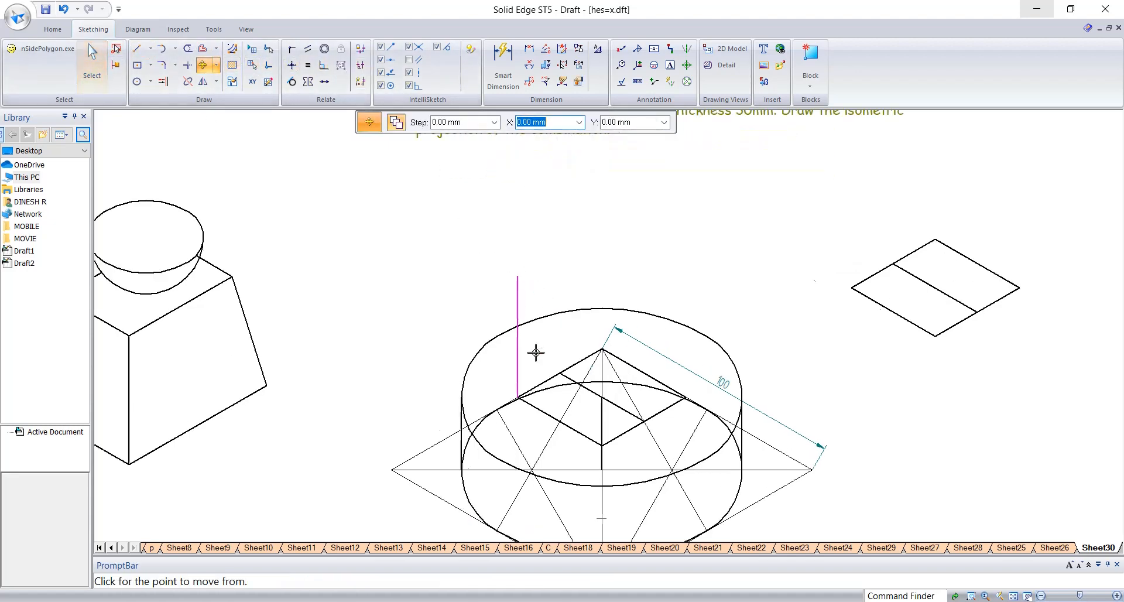
{"action": "scroll", "coordinate": [520, 400], "scroll_direction": "up", "scroll_amount": 4}
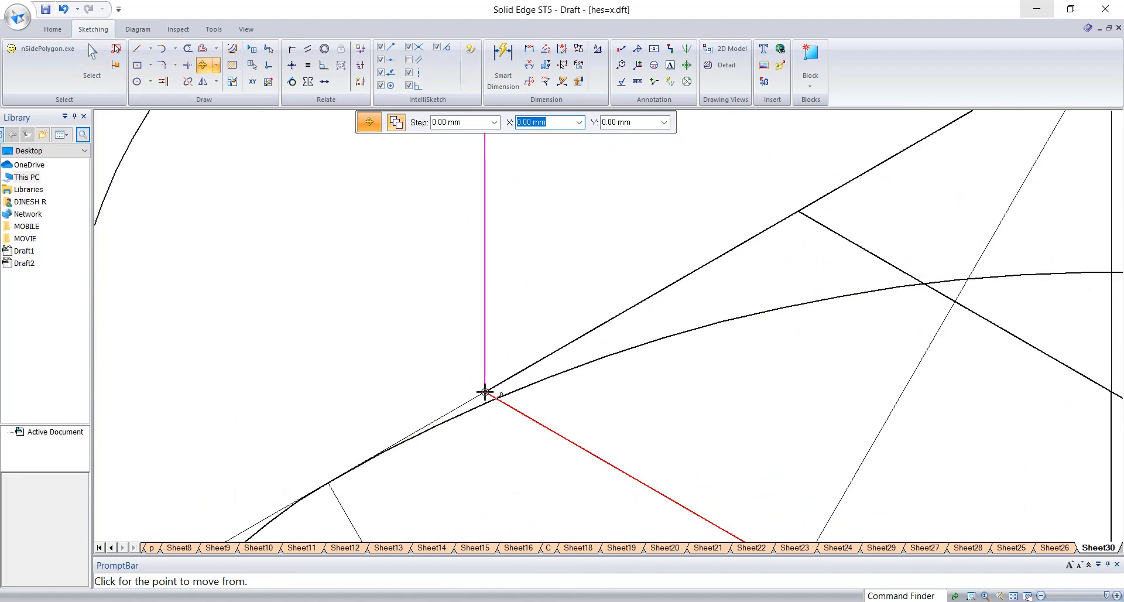
{"action": "left_click", "coordinate": [485, 392]}
{"action": "scroll", "coordinate": [485, 392], "scroll_direction": "down", "scroll_amount": 4}
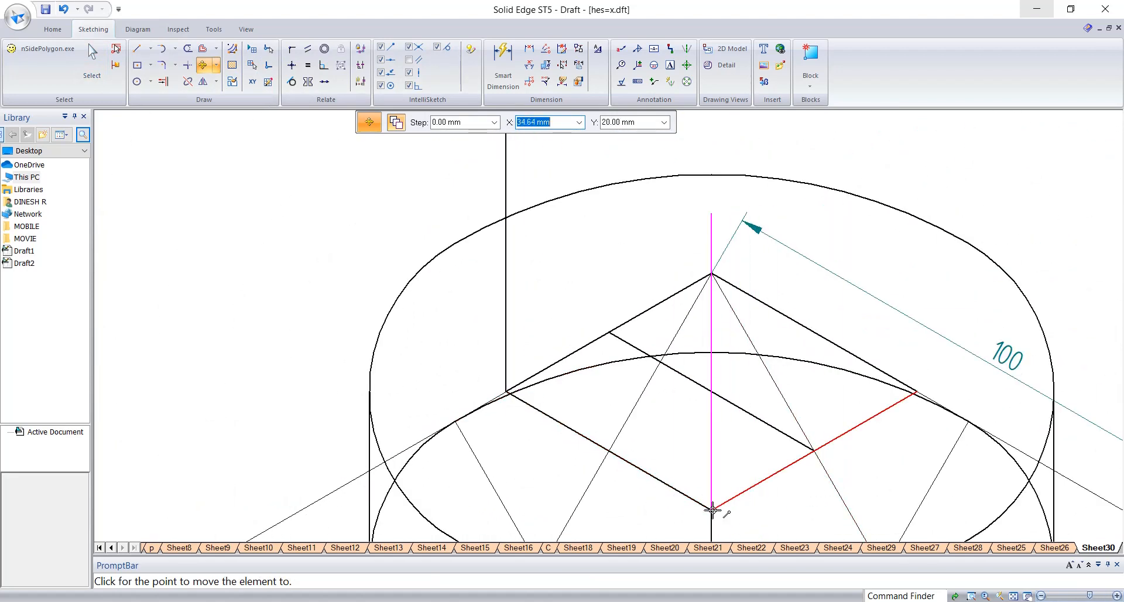
{"action": "scroll", "coordinate": [855, 426], "scroll_direction": "down", "scroll_amount": 2}
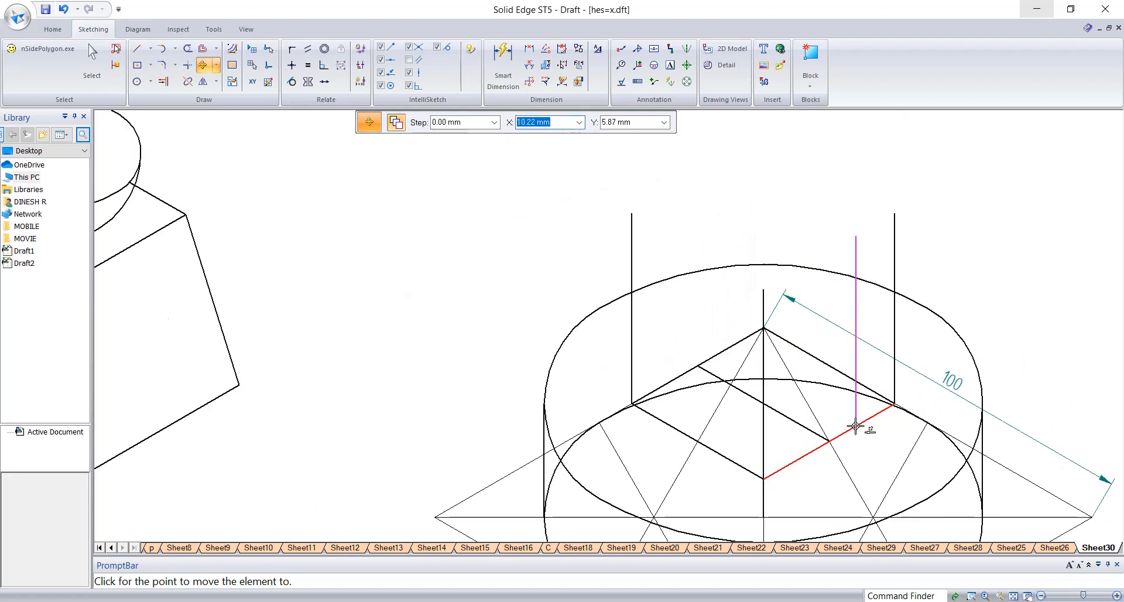
{"action": "scroll", "coordinate": [855, 427], "scroll_direction": "down", "scroll_amount": 1}
{"action": "key", "text": "Escape"}
{"action": "key", "text": "Escape"}
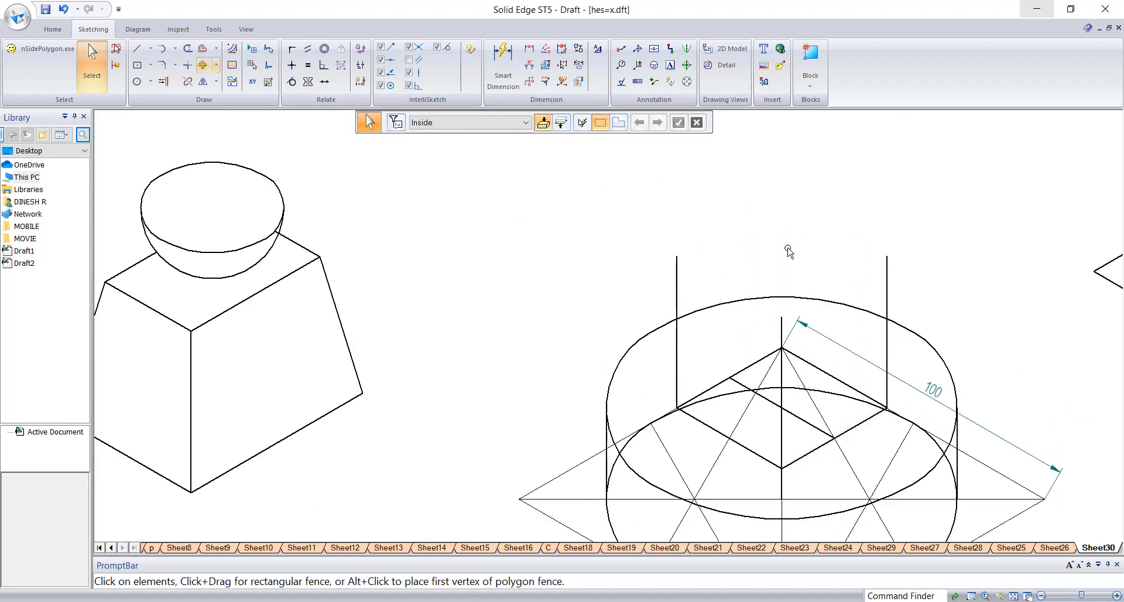
Copy the separate rhombus without its midline onto the upper ends of the vertical edges as the prism's top face.
{"action": "scroll", "coordinate": [789, 251], "scroll_direction": "down", "scroll_amount": 3}
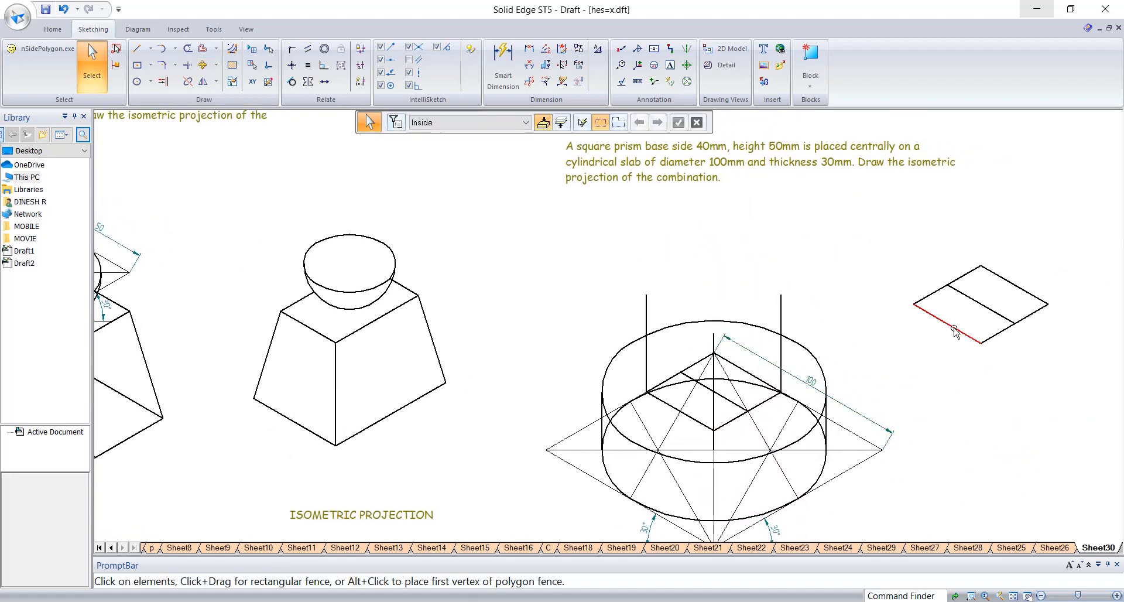
{"action": "left_click_drag", "start_coordinate": [876, 218], "coordinate": [1074, 387]}
{"action": "left_click", "coordinate": [981, 303], "text": "ctrl"}
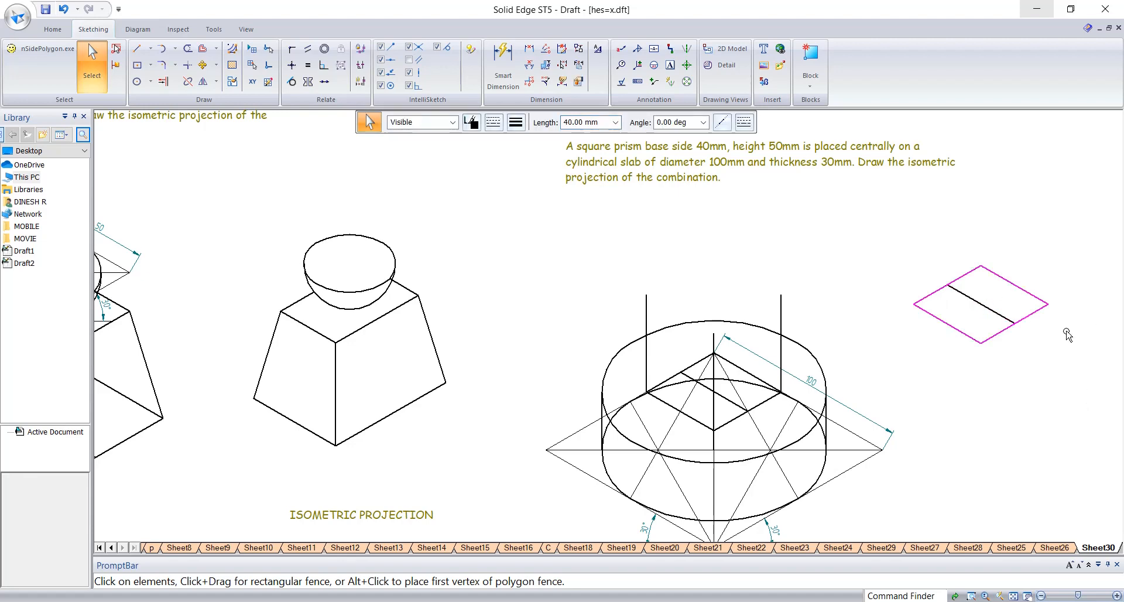
{"action": "left_click", "coordinate": [211, 69]}
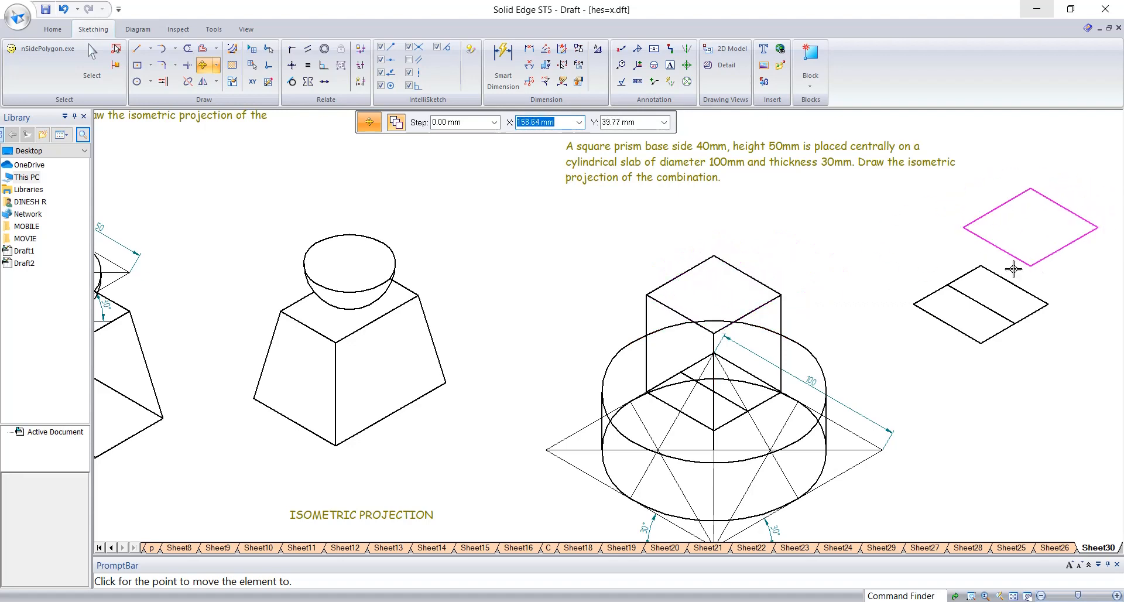
{"action": "key", "text": "Escape"}
Delete the leftover separate rhombus and its midline beside the prism-and-slab isometric view.
{"action": "left_click_drag", "start_coordinate": [879, 238], "coordinate": [1122, 403]}
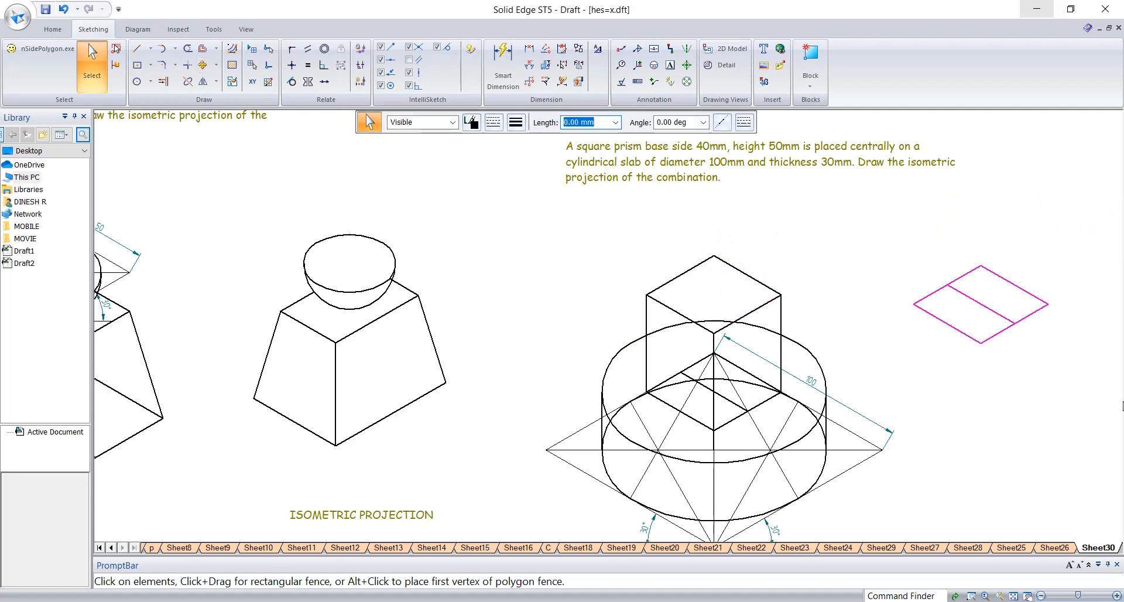
{"action": "scroll", "coordinate": [1034, 498], "scroll_direction": "down", "scroll_amount": 3}
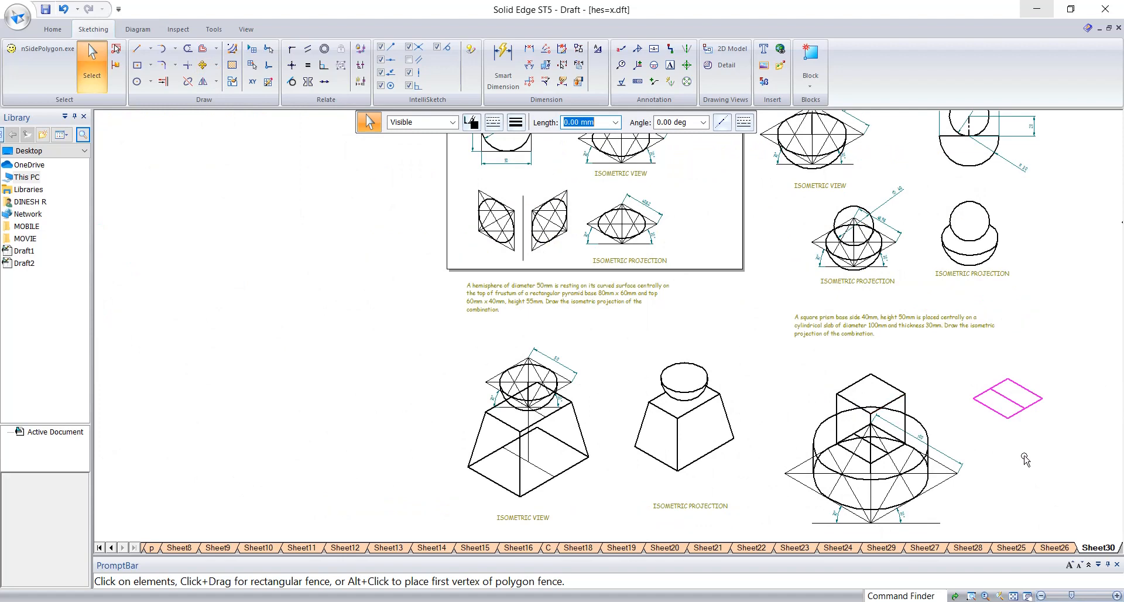
{"action": "key", "text": "Escape"}
{"action": "left_click_drag", "start_coordinate": [1061, 472], "coordinate": [1061, 472]}
{"action": "key", "text": "Delete"}
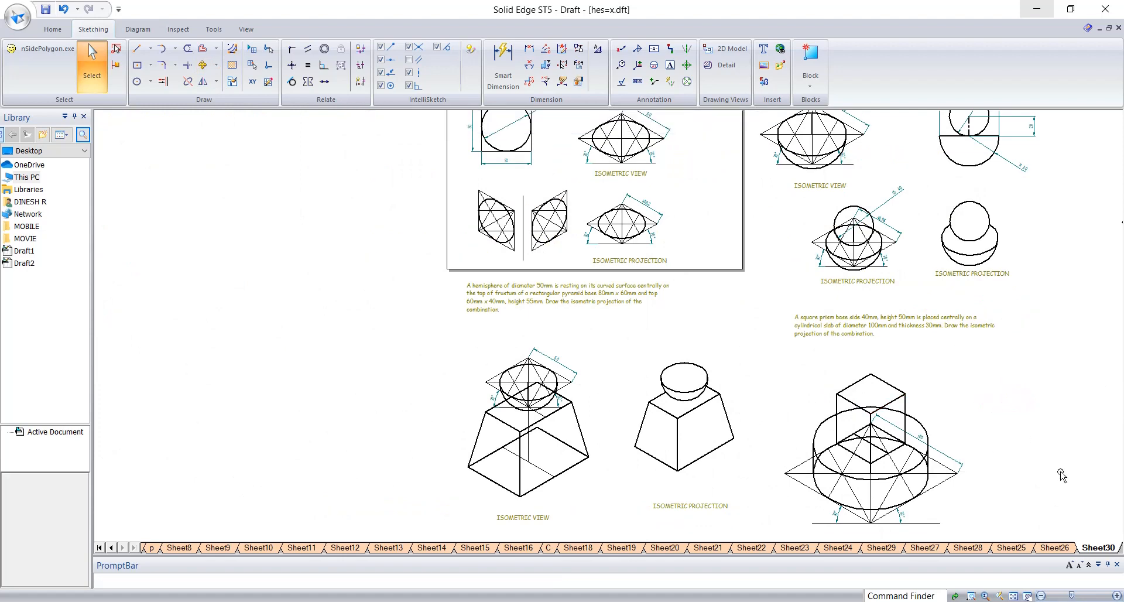
Copy the ISOMETRIC VIEW label above the prism-and-slab drawing and the ISOMETRIC PROJECTION label to the empty area on its right.
{"action": "left_click_drag", "start_coordinate": [534, 517], "coordinate": [873, 396]}
{"action": "left_click_drag", "start_coordinate": [823, 354], "coordinate": [825, 355], "text": "ctrl"}
{"action": "middle_click_drag", "start_coordinate": [766, 403], "coordinate": [682, 357]}
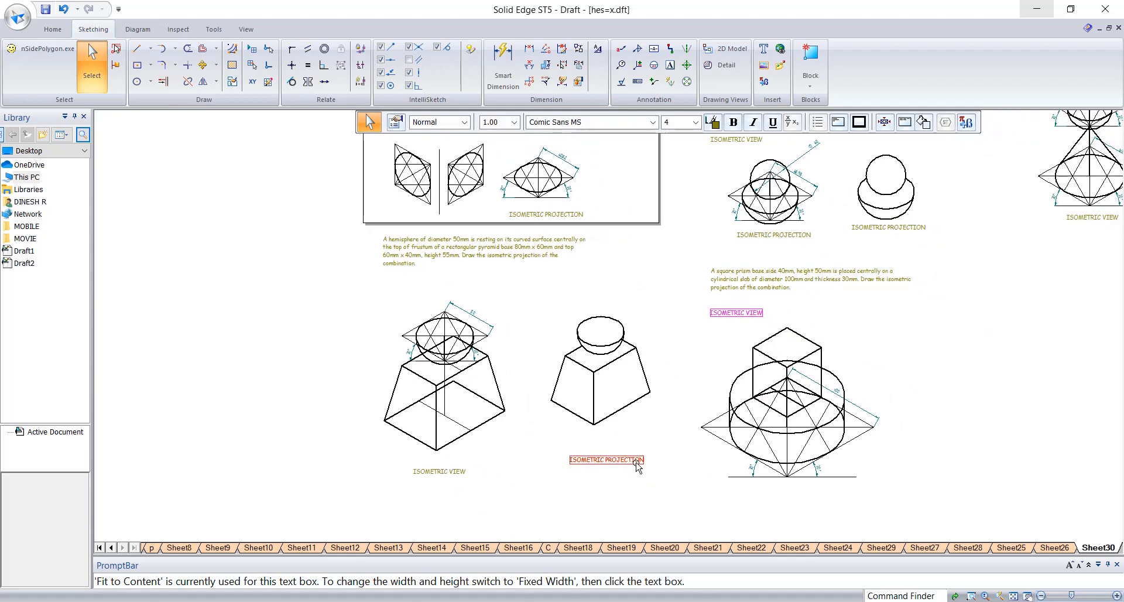
{"action": "left_click", "coordinate": [636, 461]}
{"action": "left_click", "coordinate": [648, 461]}
{"action": "left_click_drag", "start_coordinate": [649, 460], "coordinate": [1005, 450]}
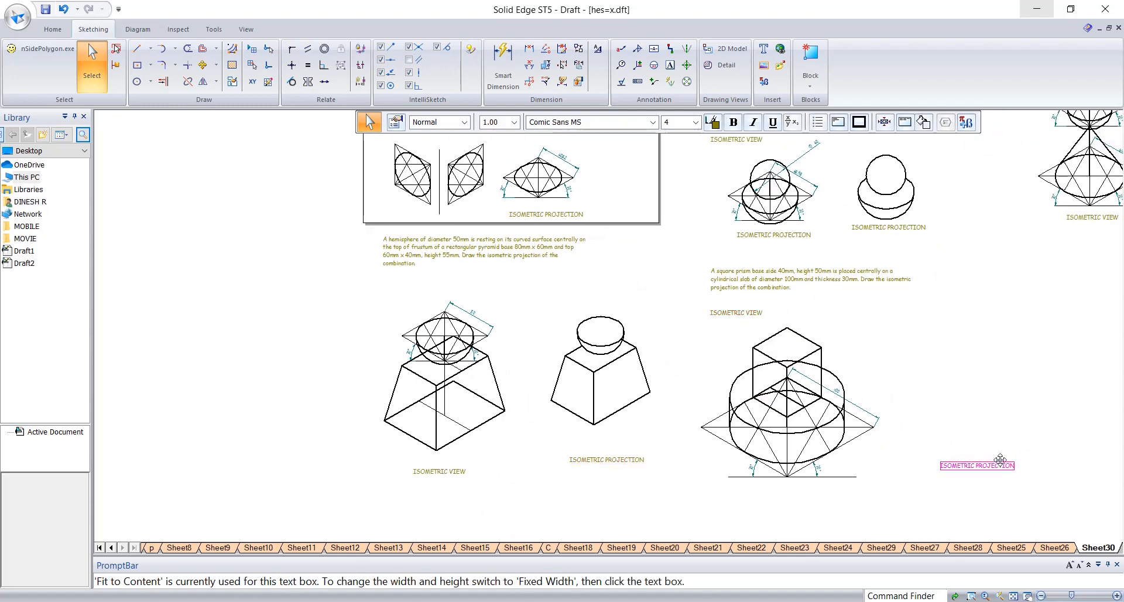
Copy the prism and cylindrical slab from the isometric view to the space above the new ISOMETRIC PROJECTION label.
{"action": "scroll", "coordinate": [1040, 409], "scroll_direction": "up", "scroll_amount": 2}
{"action": "middle_click_drag", "start_coordinate": [868, 472], "coordinate": [806, 406]}
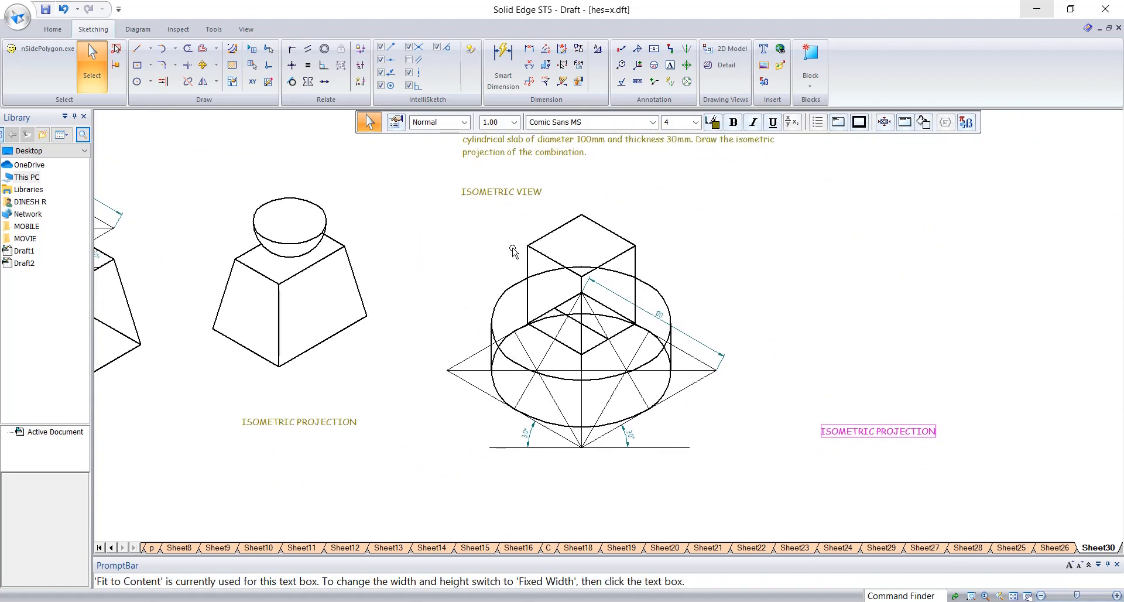
{"action": "left_click_drag", "start_coordinate": [454, 210], "coordinate": [682, 446]}
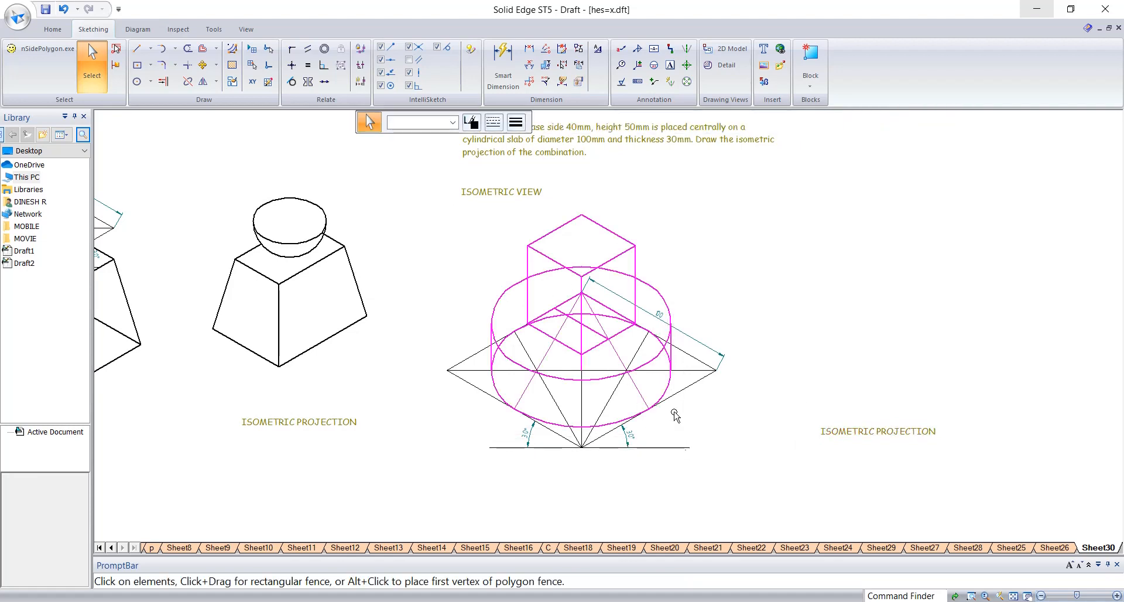
{"action": "left_click_drag", "start_coordinate": [581, 272], "coordinate": [855, 260], "text": "ctrl"}
Scale the copied prism and slab by a factor of 0.82.
{"action": "left_click", "coordinate": [216, 82]}
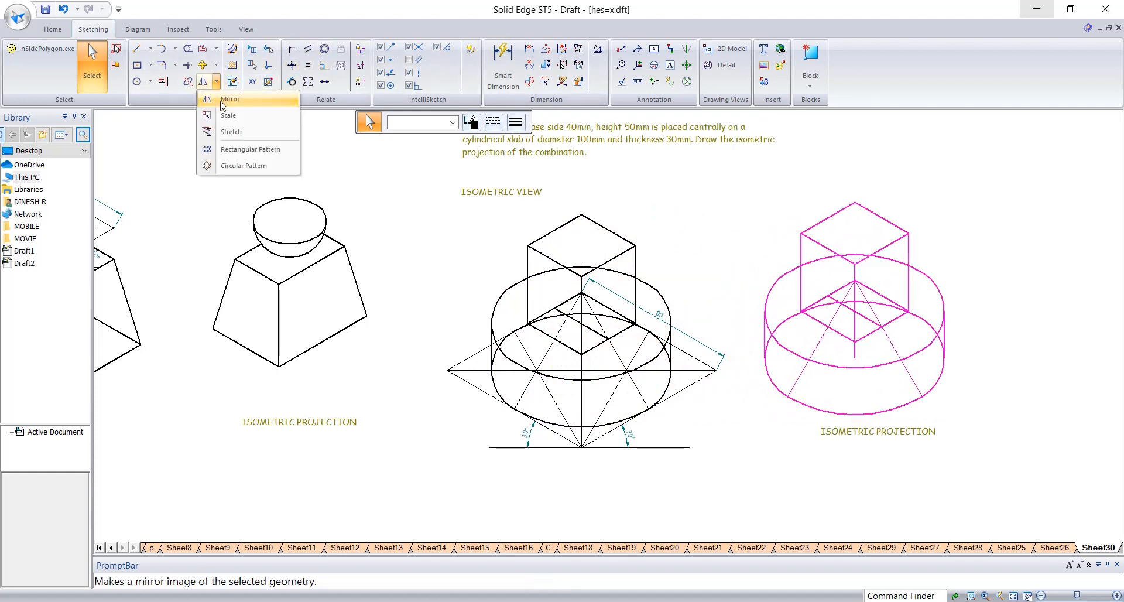
{"action": "left_click", "coordinate": [225, 120]}
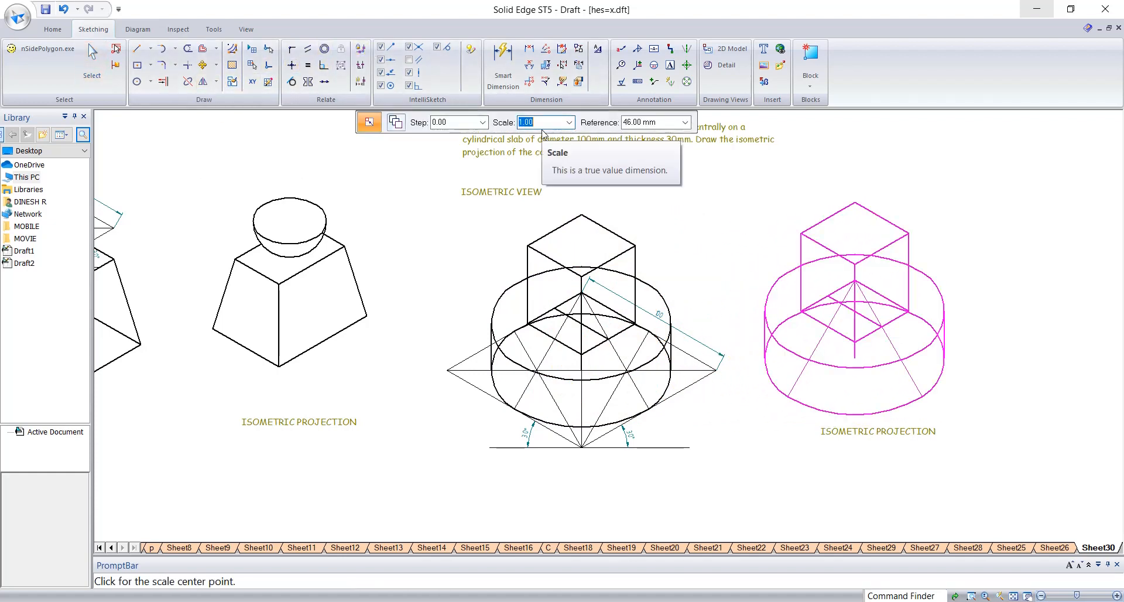
{"action": "type", "text": "0.82"}
{"action": "key", "text": "Tab"}
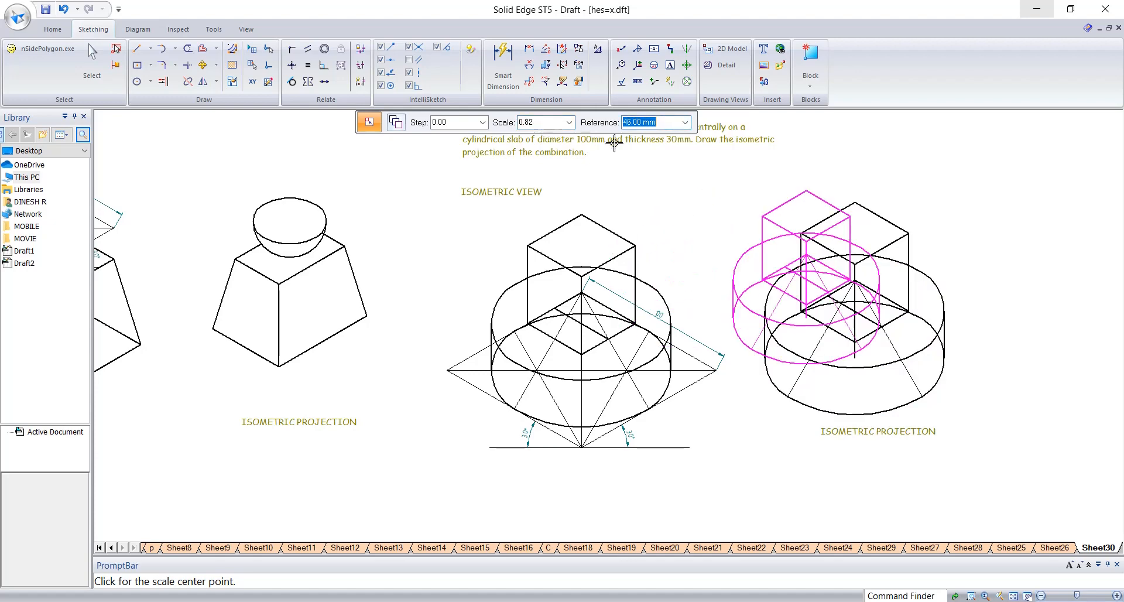
{"action": "left_click", "coordinate": [891, 267]}
Try to delete whole arcs of the scaled slab's bottom ellipse to remove its hidden rear part.
{"action": "scroll", "coordinate": [922, 310], "scroll_direction": "up", "scroll_amount": 4}
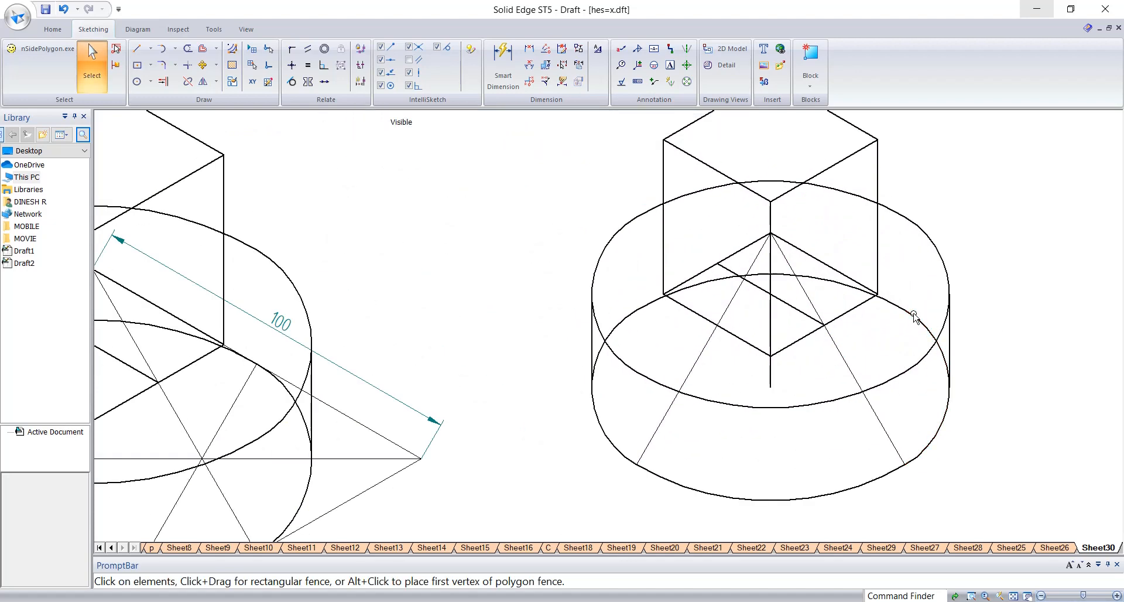
{"action": "left_click", "coordinate": [913, 316]}
{"action": "key", "text": "Delete"}
{"action": "left_click", "coordinate": [900, 311]}
{"action": "key", "text": "Delete"}
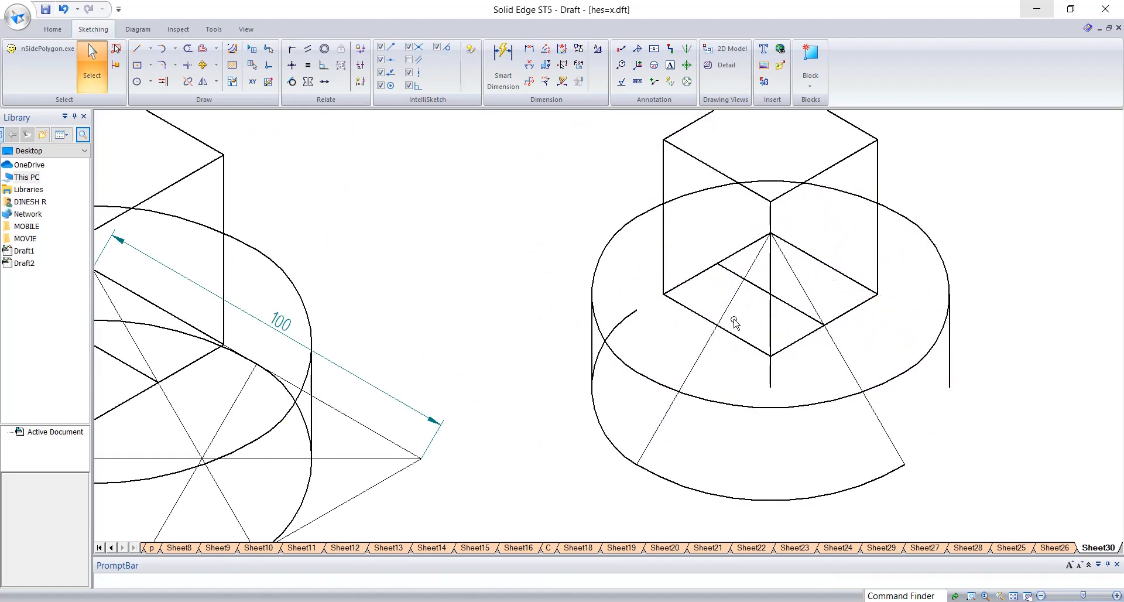
{"action": "left_click", "coordinate": [619, 331]}
{"action": "key", "text": "Delete"}
{"action": "left_click", "coordinate": [774, 375]}
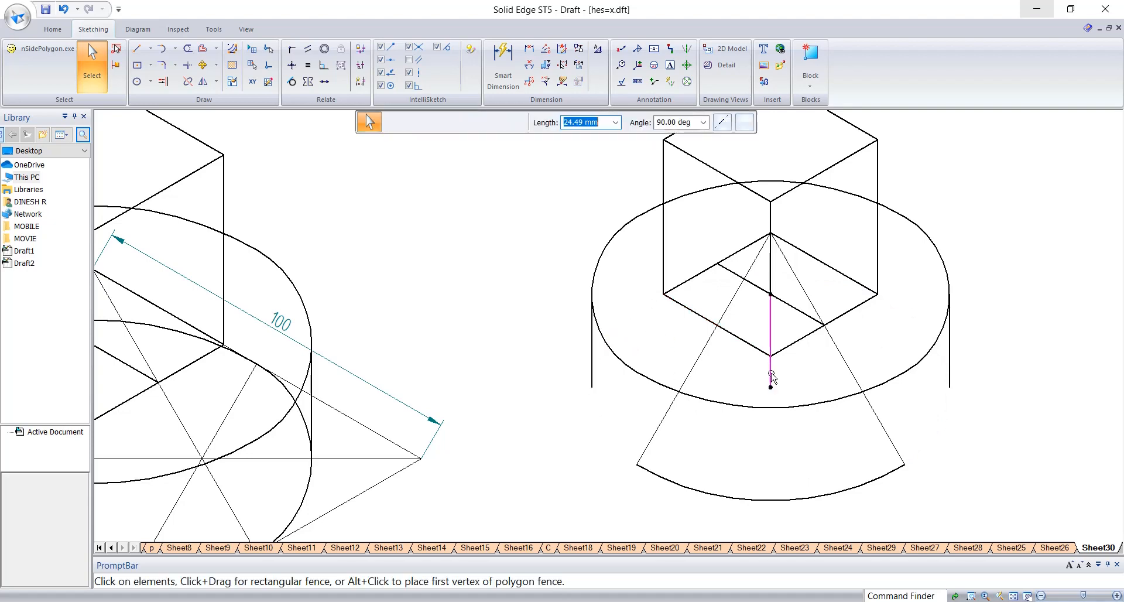
Undo the deletions of the scaled slab's bottom ellipse arcs.
{"action": "key", "text": "ctrl+z"}
{"action": "key", "text": "ctrl+z"}
{"action": "key", "text": "ctrl+z"}
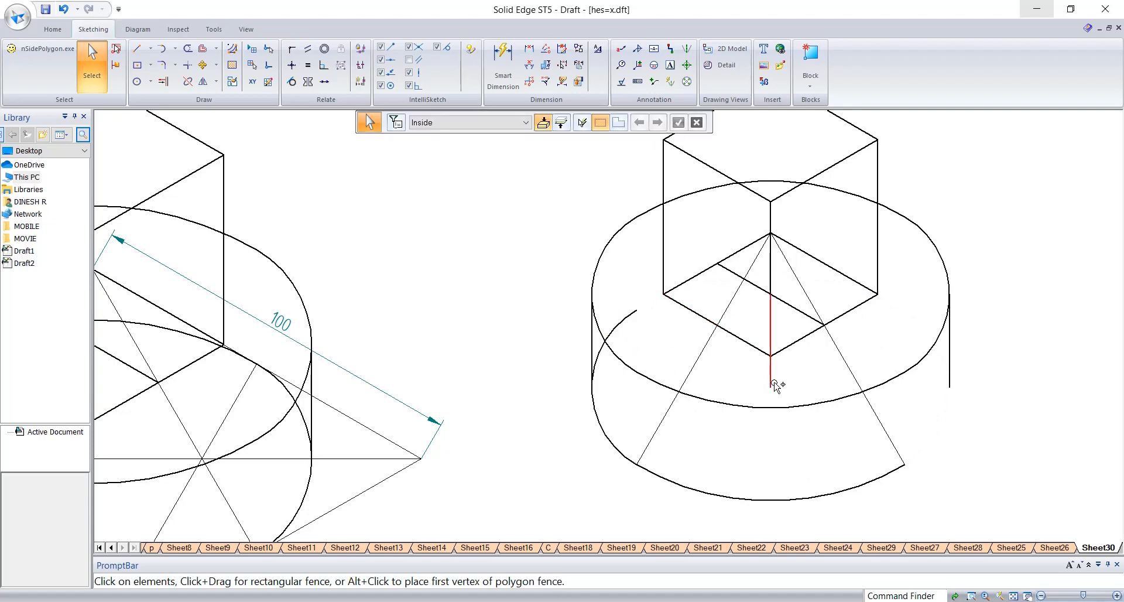
Trim the hidden arc portions at the left and right of the scaled slab's bottom ellipse.
{"action": "left_click", "coordinate": [187, 49]}
{"action": "scroll", "coordinate": [753, 356], "scroll_direction": "up", "scroll_amount": 2}
{"action": "left_click", "coordinate": [595, 279]}
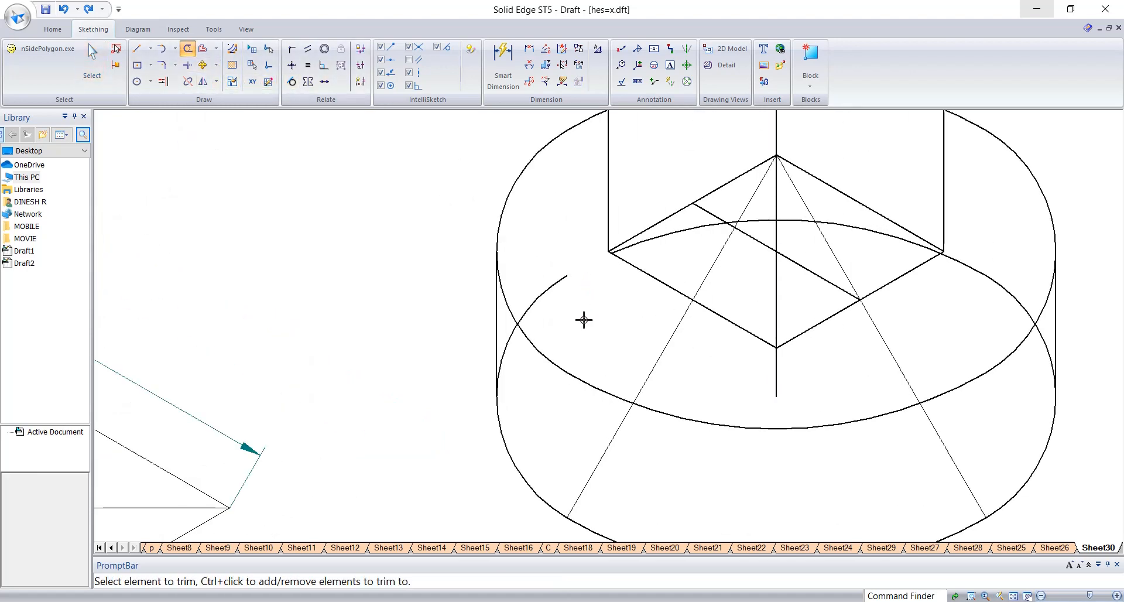
{"action": "left_click", "coordinate": [514, 328]}
{"action": "left_click", "coordinate": [545, 291]}
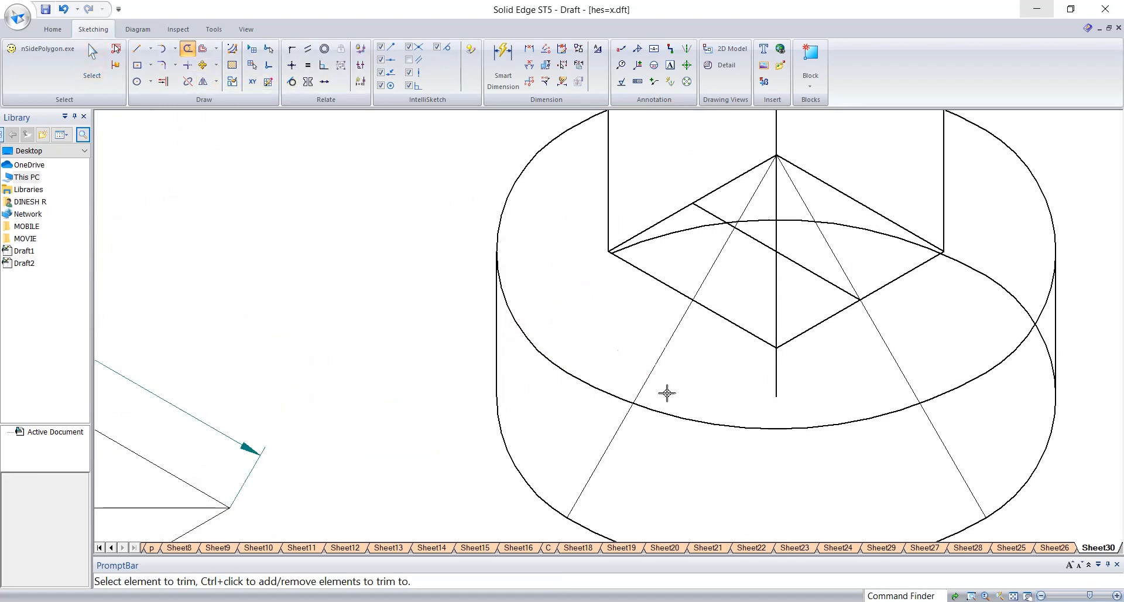
{"action": "mouse_move", "coordinate": [998, 263]}
{"action": "left_mouse_down"}
{"action": "mouse_move", "coordinate": [957, 306]}
{"action": "mouse_move", "coordinate": [1045, 326]}
{"action": "left_mouse_up"}
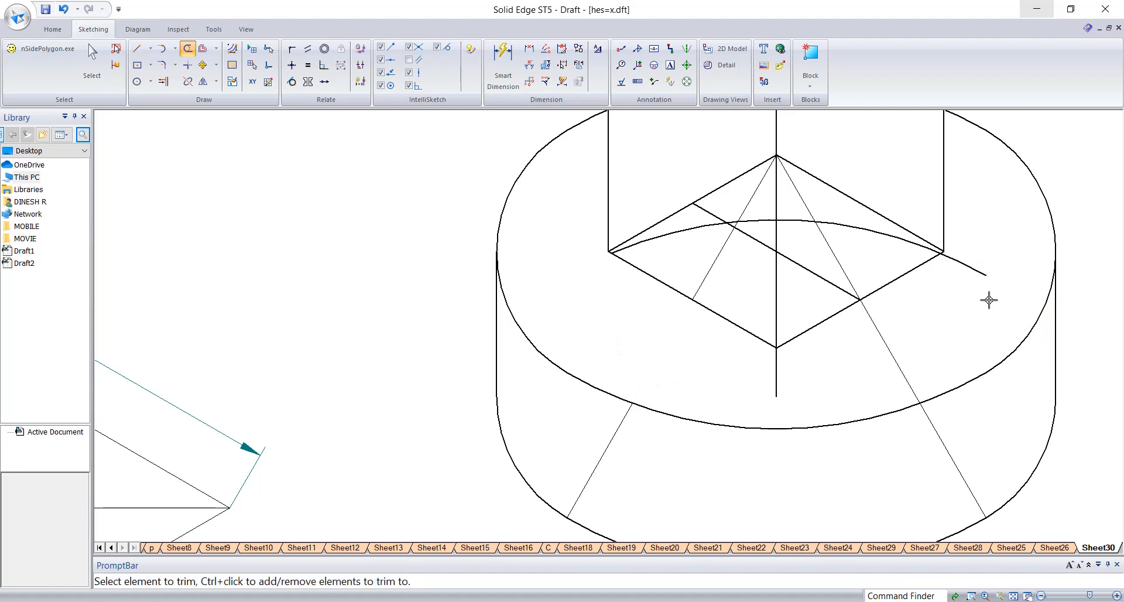
Trim the hidden edges, midline, arc and centre line around the prism's base, and delete the leftover construction lines crossing the slab's side.
{"action": "mouse_move", "coordinate": [888, 239]}
{"action": "left_mouse_down"}
{"action": "mouse_move", "coordinate": [845, 281]}
{"action": "mouse_move", "coordinate": [834, 265]}
{"action": "left_mouse_up"}
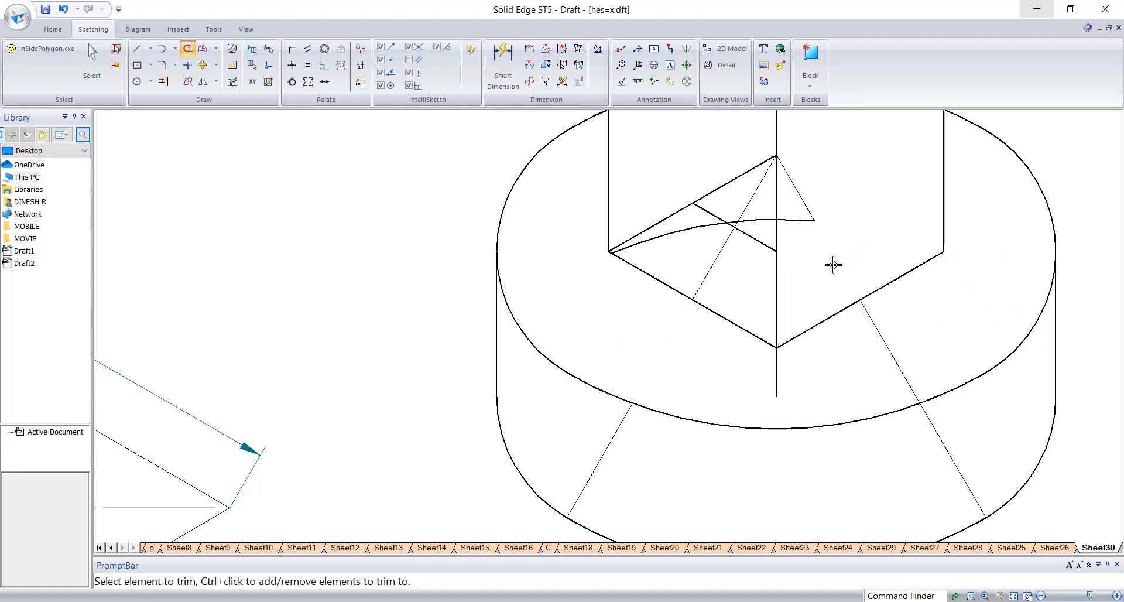
{"action": "left_click_drag", "start_coordinate": [813, 189], "coordinate": [793, 262]}
{"action": "left_click_drag", "start_coordinate": [730, 162], "coordinate": [758, 221]}
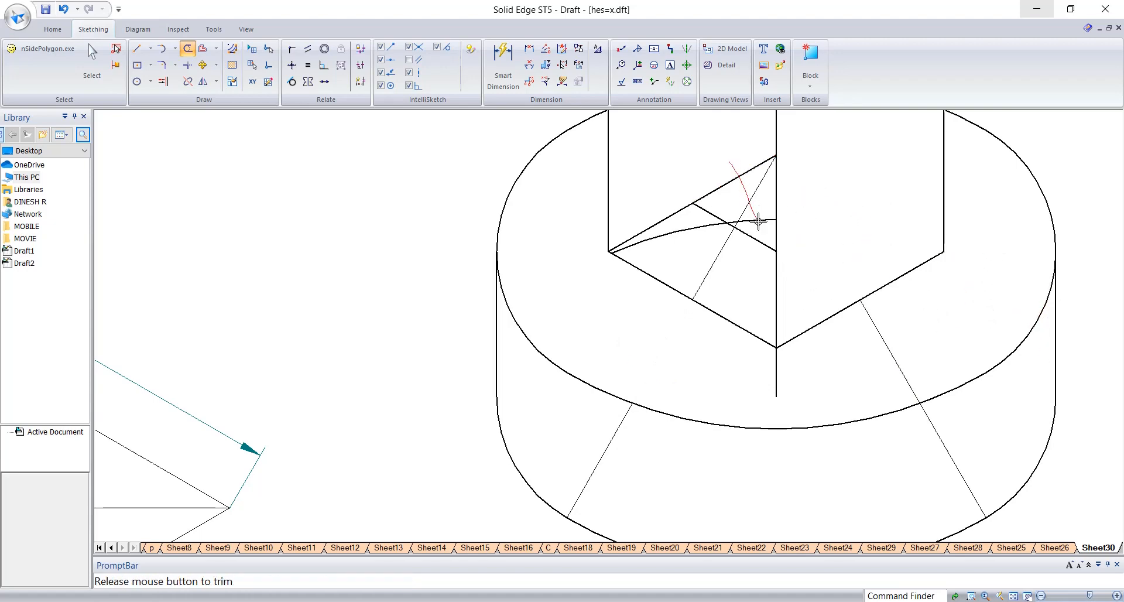
{"action": "mouse_move", "coordinate": [682, 211]}
{"action": "left_mouse_down"}
{"action": "mouse_move", "coordinate": [715, 210]}
{"action": "mouse_move", "coordinate": [746, 237]}
{"action": "left_mouse_up"}
{"action": "scroll", "coordinate": [767, 267], "scroll_direction": "down", "scroll_amount": 2}
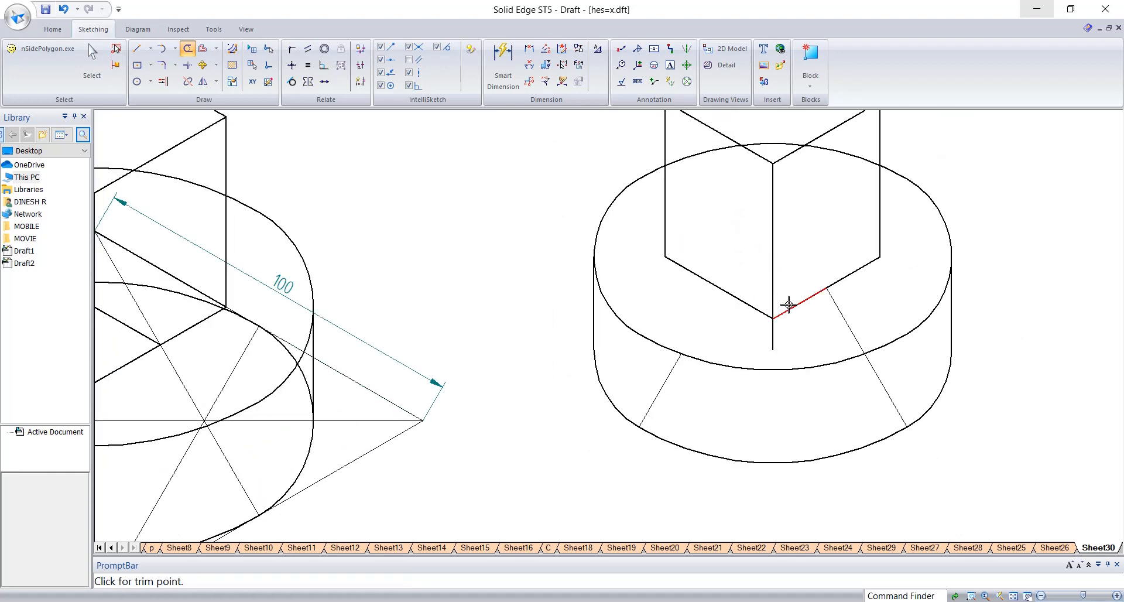
{"action": "left_click_drag", "start_coordinate": [786, 329], "coordinate": [759, 343]}
{"action": "key", "text": "Escape"}
{"action": "left_click", "coordinate": [848, 324]}
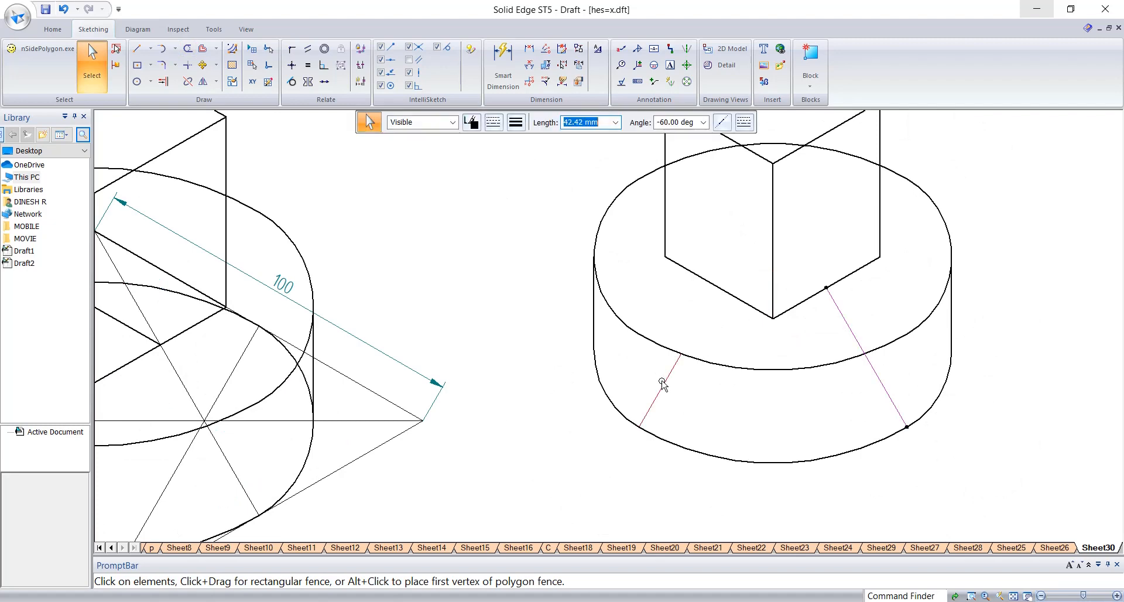
{"action": "key", "text": "Delete"}
Trim the part of the slab's top ellipse that runs behind the scaled prism.
{"action": "mouse_move", "coordinate": [801, 262]}
{"action": "middle_mouse_down"}
{"action": "mouse_move", "coordinate": [784, 378]}
{"action": "mouse_move", "coordinate": [787, 369]}
{"action": "middle_mouse_up"}
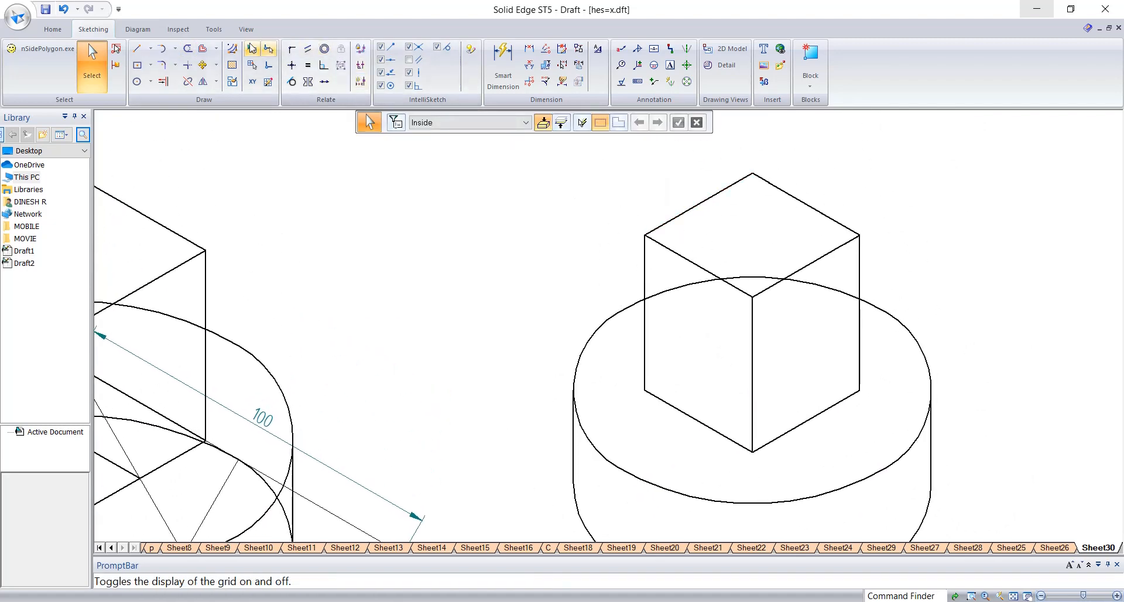
{"action": "left_click", "coordinate": [188, 49]}
{"action": "scroll", "coordinate": [643, 243], "scroll_direction": "up", "scroll_amount": 3}
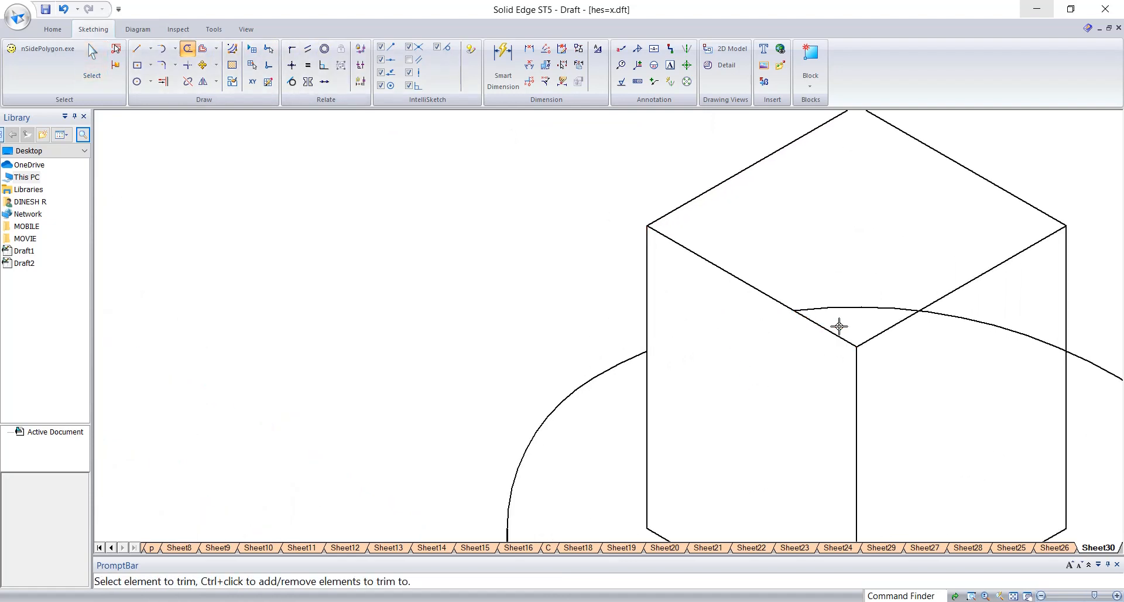
{"action": "left_click_drag", "start_coordinate": [1003, 301], "coordinate": [961, 404]}
{"action": "scroll", "coordinate": [959, 359], "scroll_direction": "down", "scroll_amount": 5}
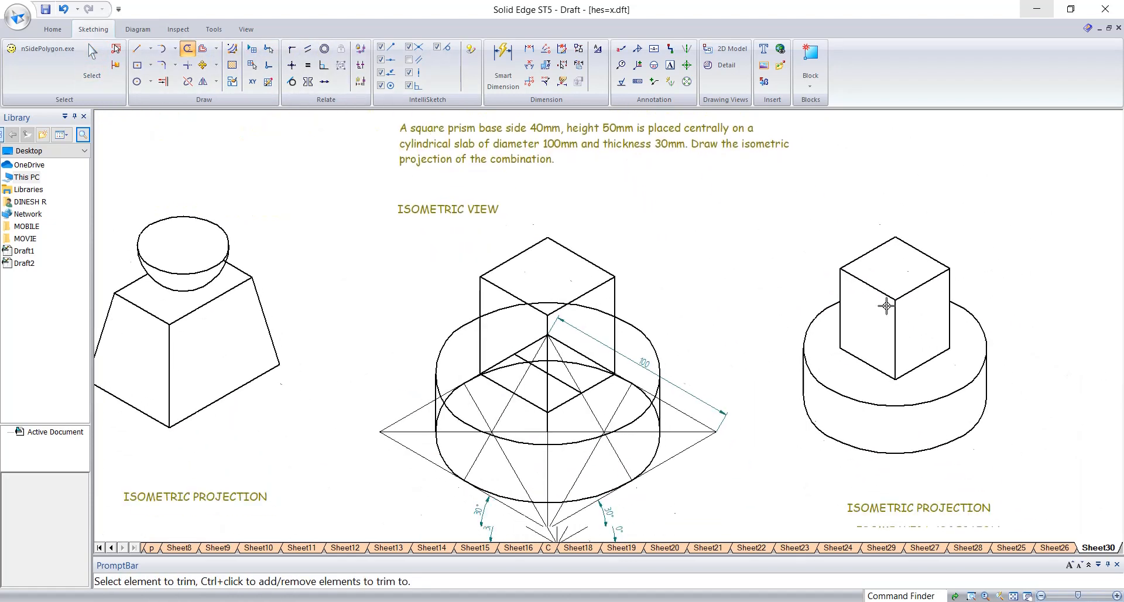
{"action": "key", "text": "Escape"}
Select all lines of the scaled prism-and-slab projection.
{"action": "middle_click_drag", "start_coordinate": [910, 485], "coordinate": [866, 472]}
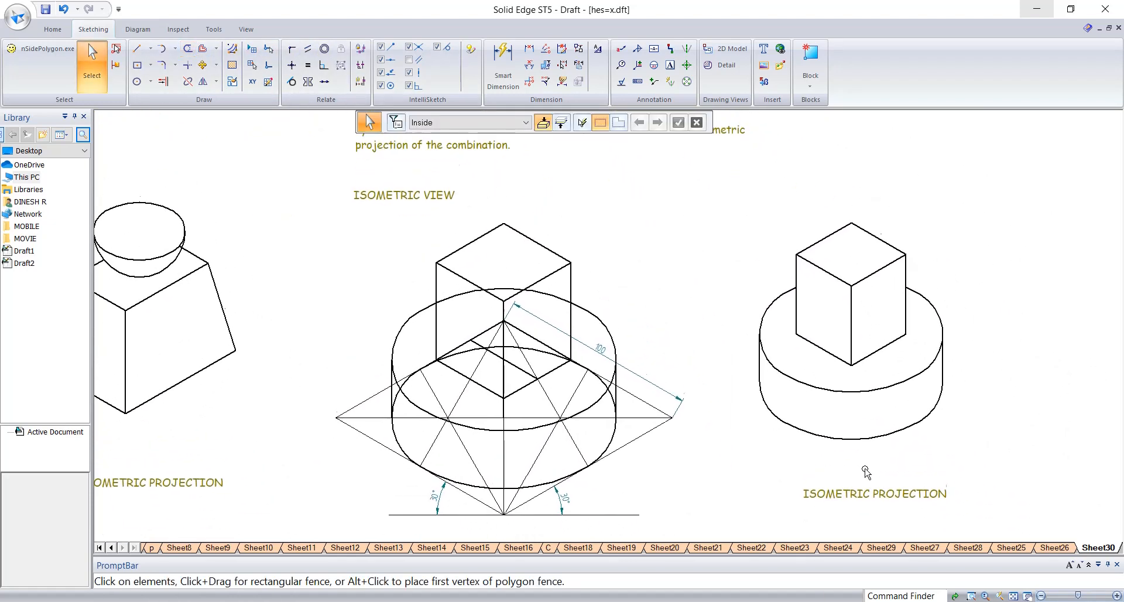
{"action": "left_click_drag", "start_coordinate": [987, 455], "coordinate": [985, 454]}
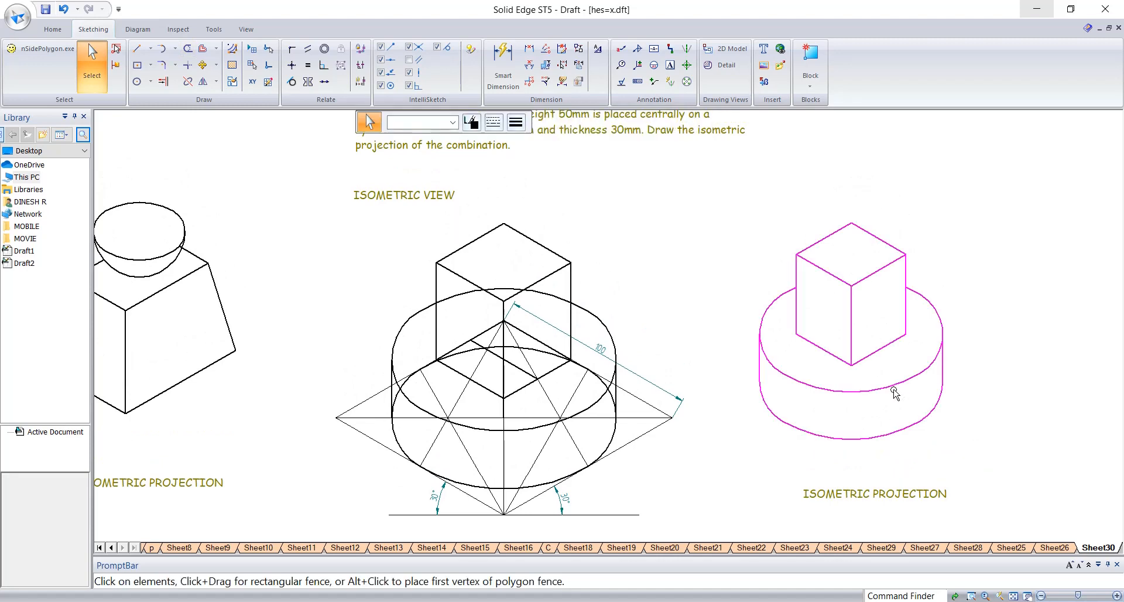